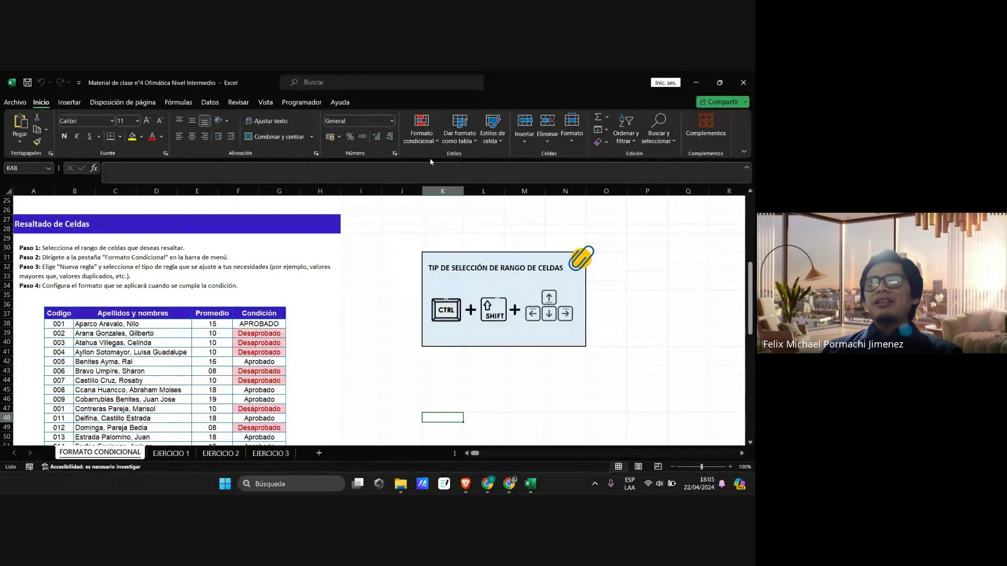
Step: Launch Pointofix from the recent apps and start its screen annotation mode
{"action": "left_click", "coordinate": [283, 483]}
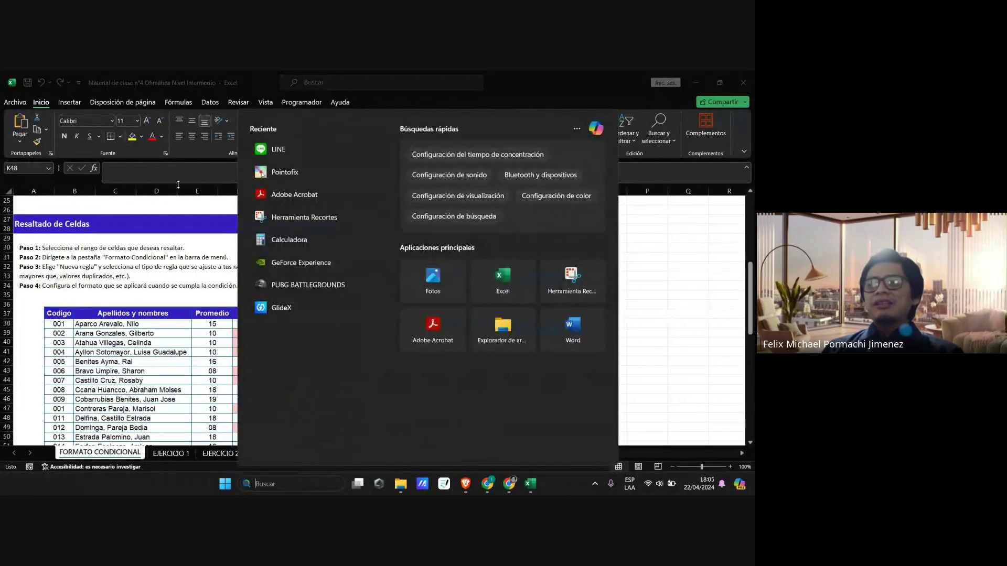
{"action": "left_click", "coordinate": [284, 172]}
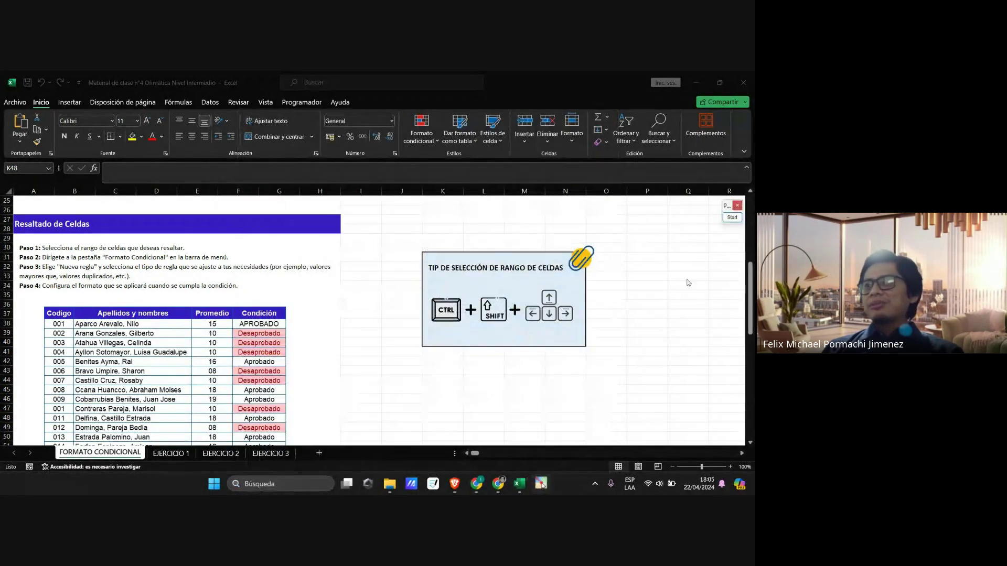
{"action": "left_click", "coordinate": [733, 218]}
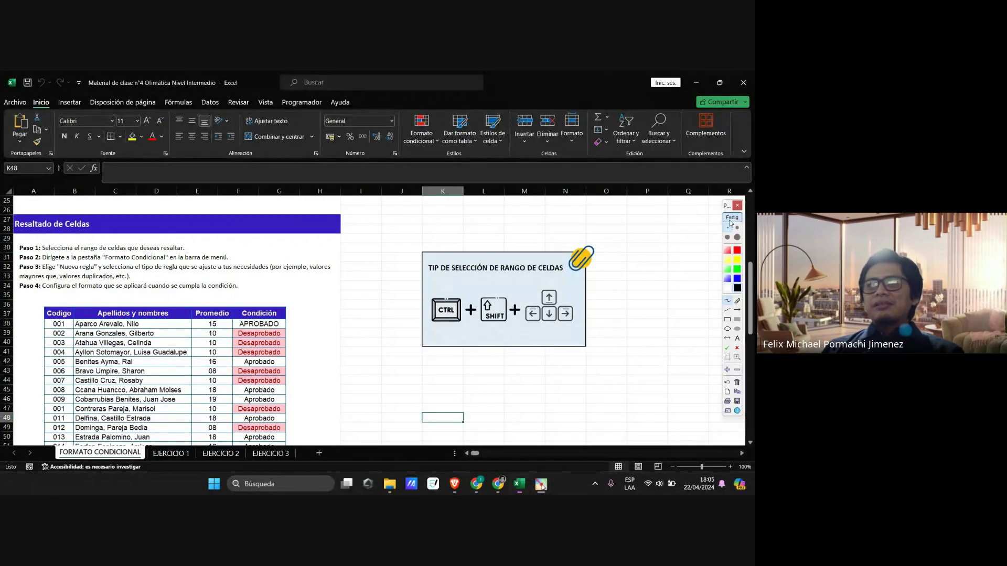
Step: Magnify the Estilos group to examine the Formato condicional command, and end the annotation mode
{"action": "scroll", "coordinate": [6, 90], "scroll_direction": "up", "scroll_amount": 4}
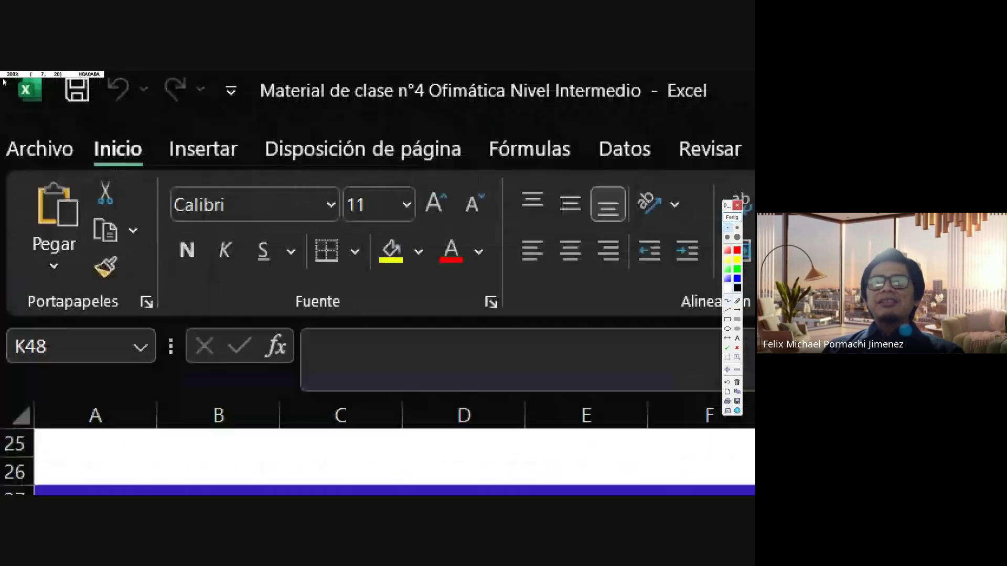
{"action": "scroll", "coordinate": [164, 193], "scroll_direction": "down", "scroll_amount": 4}
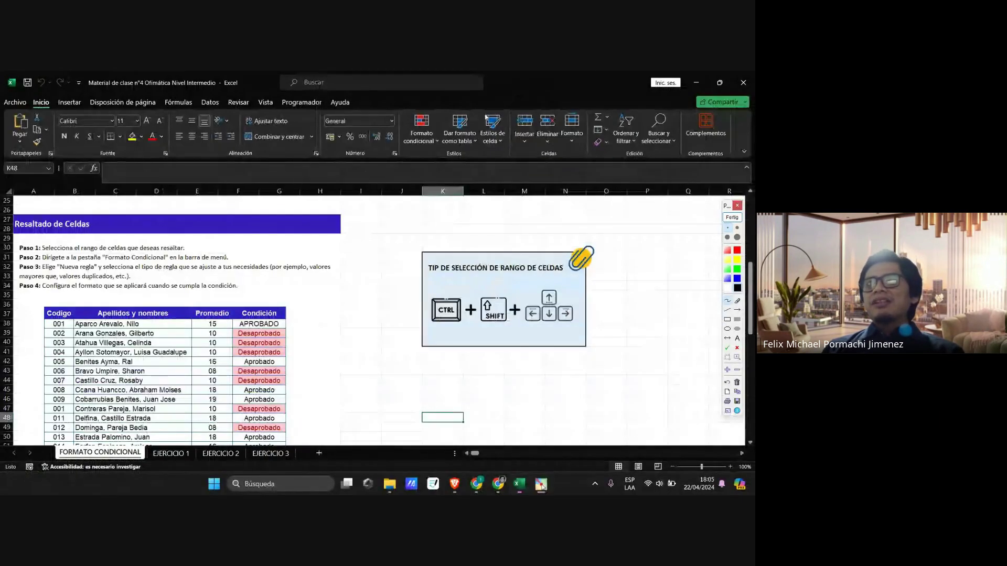
{"action": "scroll", "coordinate": [486, 117], "scroll_direction": "up", "scroll_amount": 5}
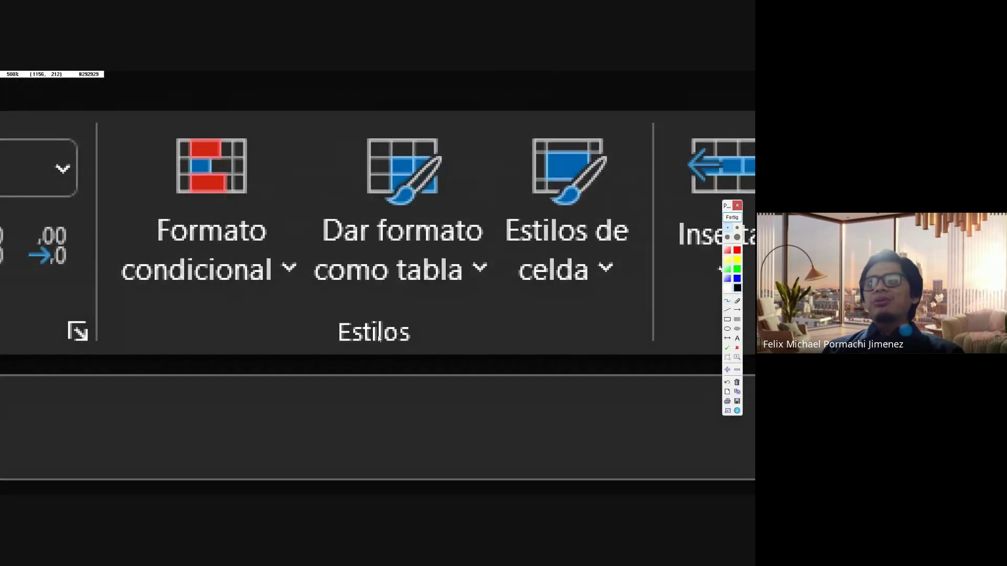
{"action": "scroll", "coordinate": [145, 165], "scroll_direction": "up", "scroll_amount": 3}
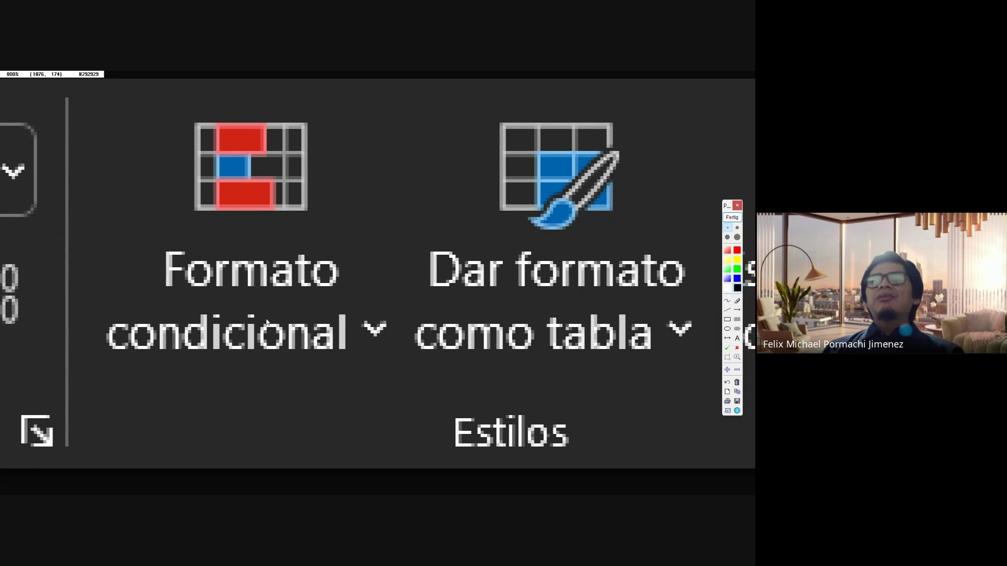
{"action": "scroll", "coordinate": [267, 321], "scroll_direction": "down", "scroll_amount": 5}
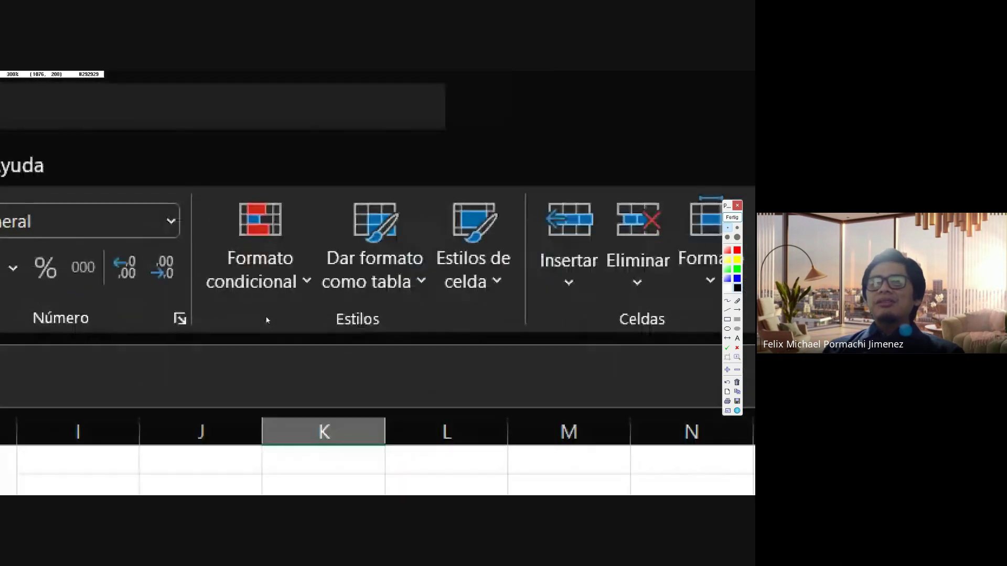
{"action": "scroll", "coordinate": [301, 286], "scroll_direction": "up", "scroll_amount": 5}
{"action": "scroll", "coordinate": [301, 285], "scroll_direction": "up", "scroll_amount": 1}
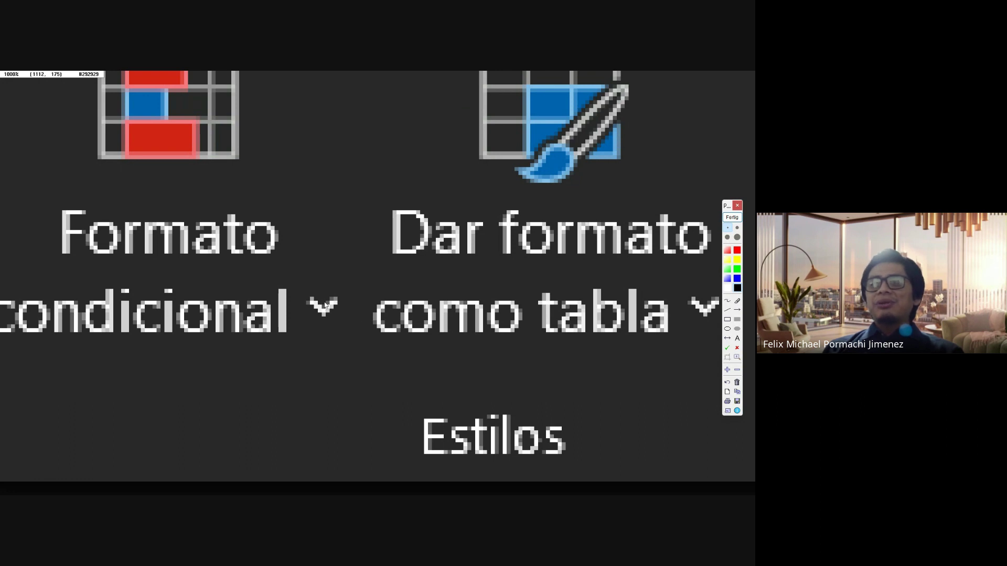
{"action": "scroll", "coordinate": [307, 313], "scroll_direction": "down", "scroll_amount": 2}
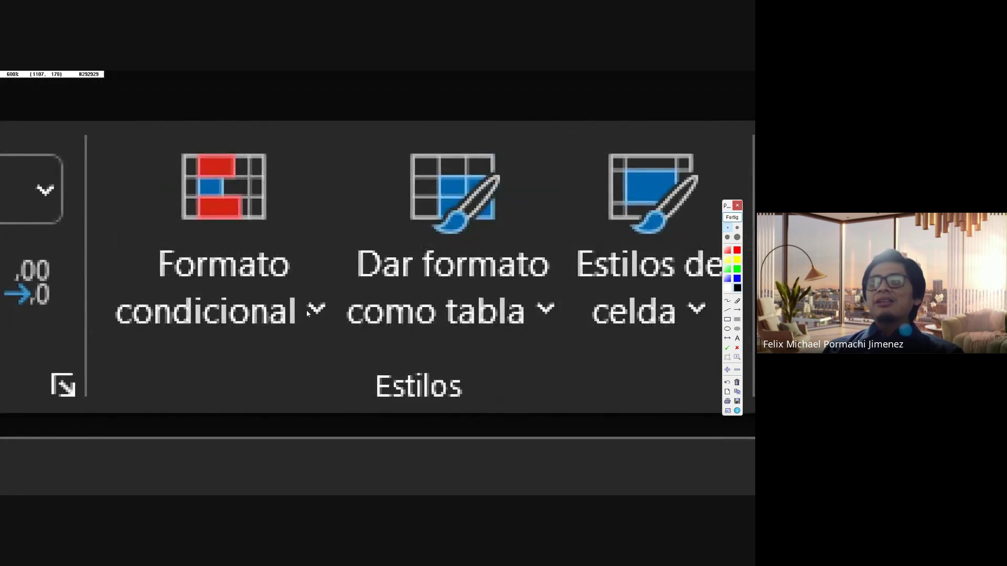
{"action": "key", "text": "Escape"}
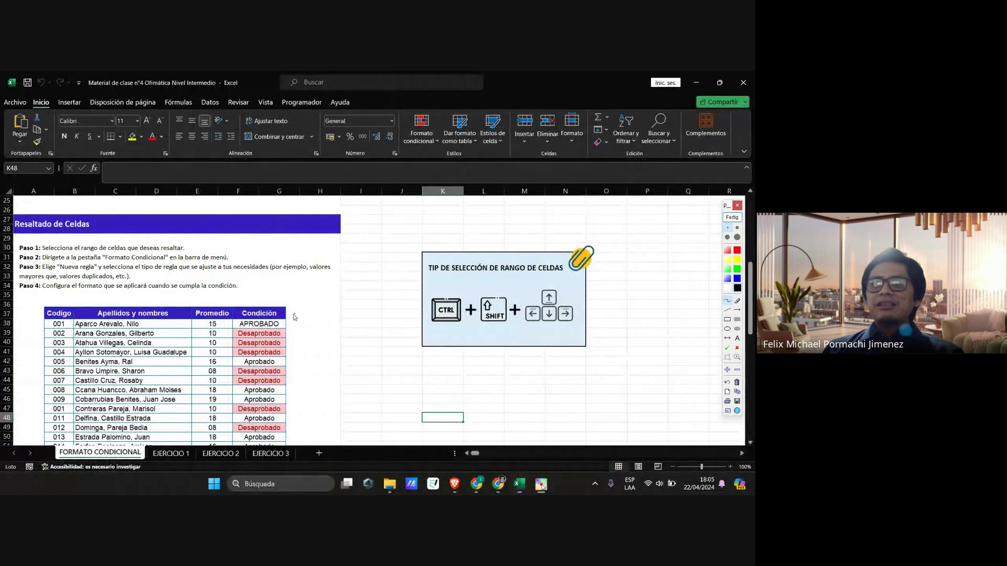
{"action": "left_click", "coordinate": [732, 218]}
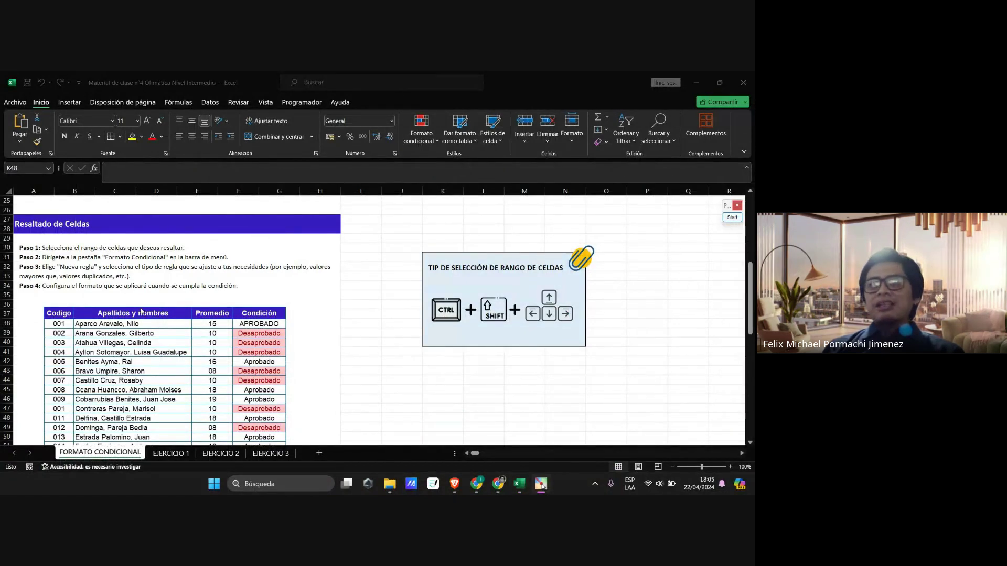
Step: Select the merged cell containing the Resaltado de Celdas instructions to read its steps
{"action": "scroll", "coordinate": [141, 297], "scroll_direction": "down", "scroll_amount": 1}
{"action": "scroll", "coordinate": [37, 288], "scroll_direction": "up", "scroll_amount": 1}
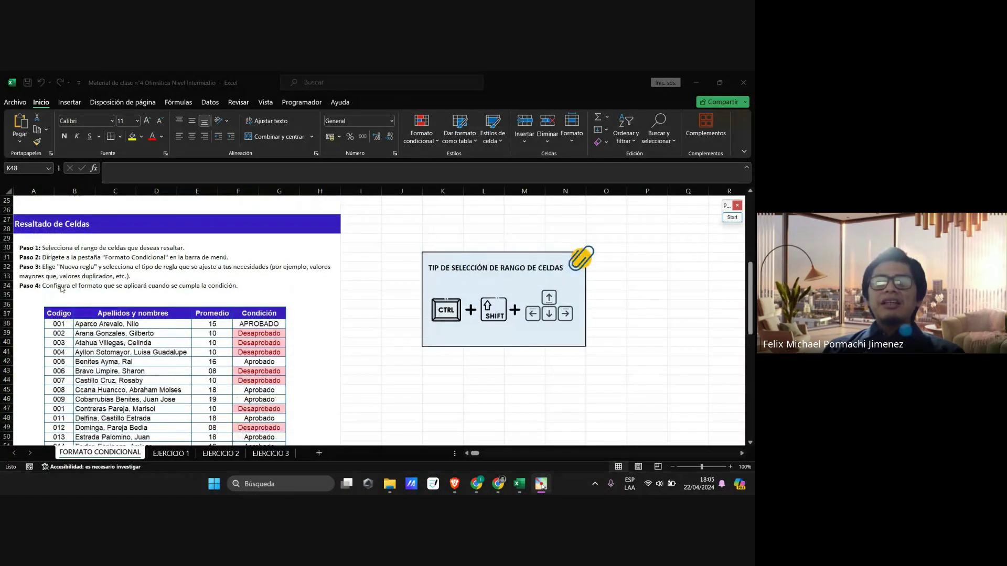
{"action": "left_click", "coordinate": [100, 271]}
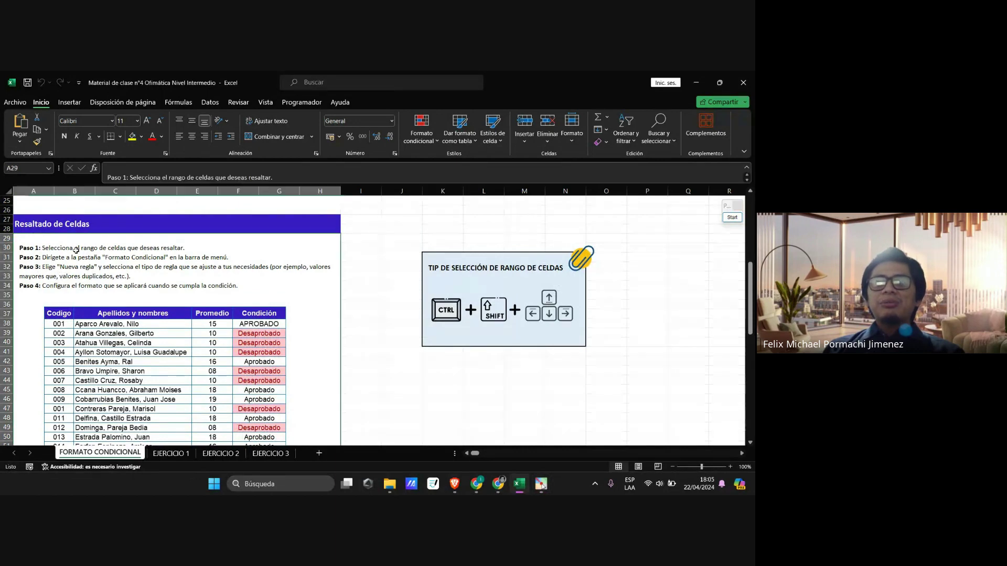
Step: Nudge the student grades table picture slightly to the left and deselect it by selecting cell K61
{"action": "scroll", "coordinate": [100, 271], "scroll_direction": "down", "scroll_amount": 3}
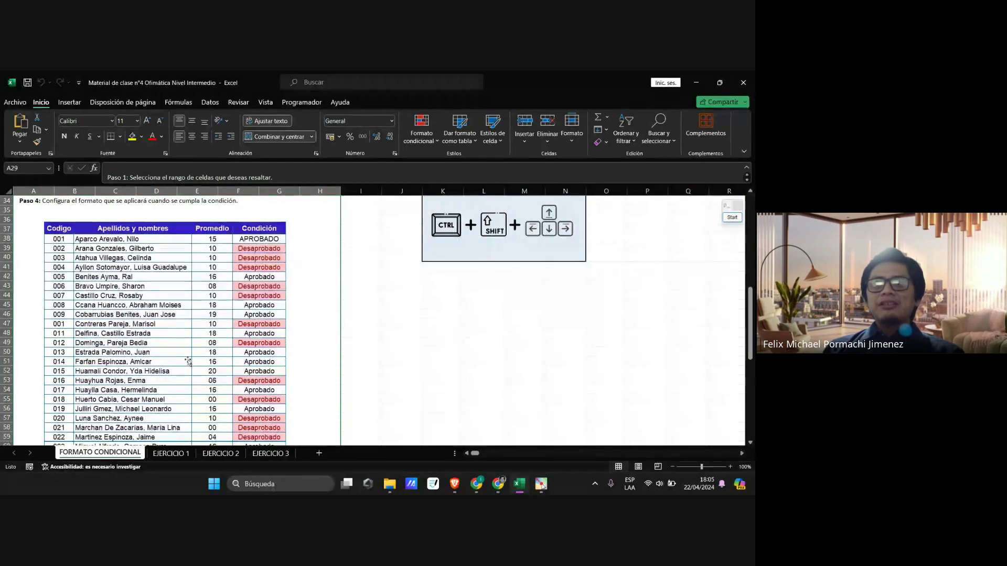
{"action": "left_click", "coordinate": [199, 328]}
{"action": "mouse_move", "coordinate": [207, 323]}
{"action": "left_mouse_down"}
{"action": "mouse_move", "coordinate": [274, 315]}
{"action": "mouse_move", "coordinate": [209, 332]}
{"action": "mouse_move", "coordinate": [203, 324]}
{"action": "left_mouse_up"}
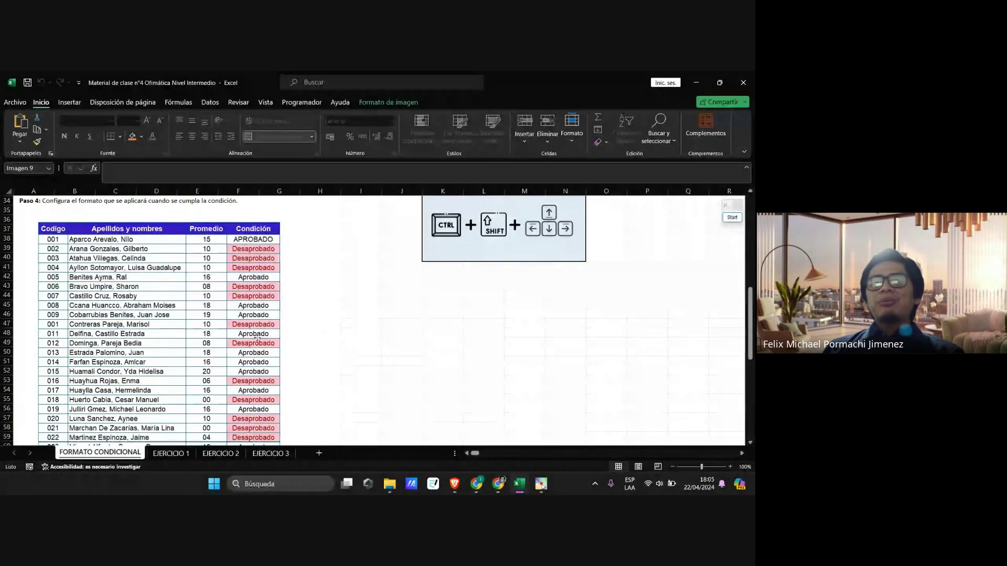
{"action": "scroll", "coordinate": [443, 312], "scroll_direction": "down", "scroll_amount": 5}
{"action": "left_click", "coordinate": [443, 312]}
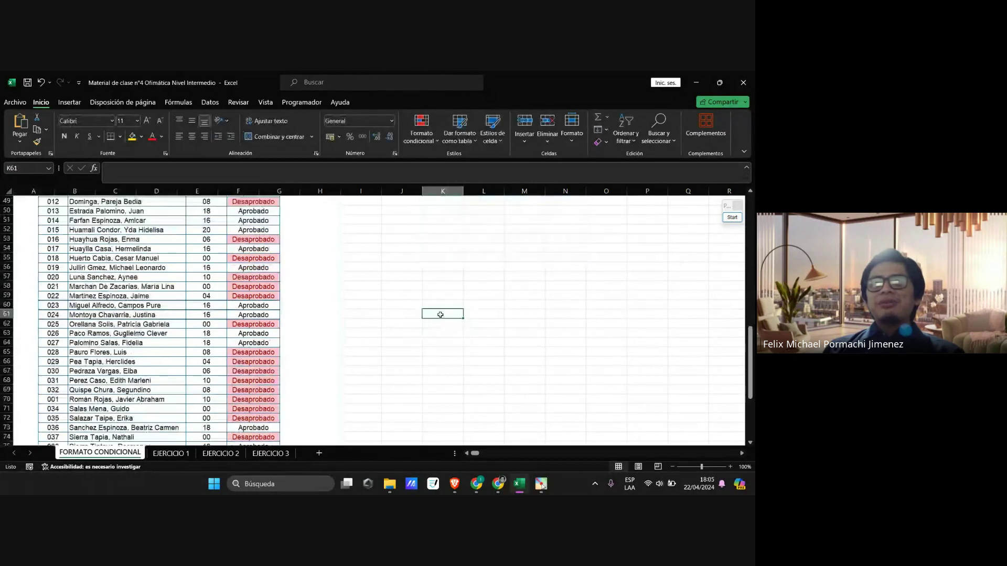
Step: Review the Promedio and Condición columns of the student grades table from start to end
{"action": "scroll", "coordinate": [228, 351], "scroll_direction": "up", "scroll_amount": 5}
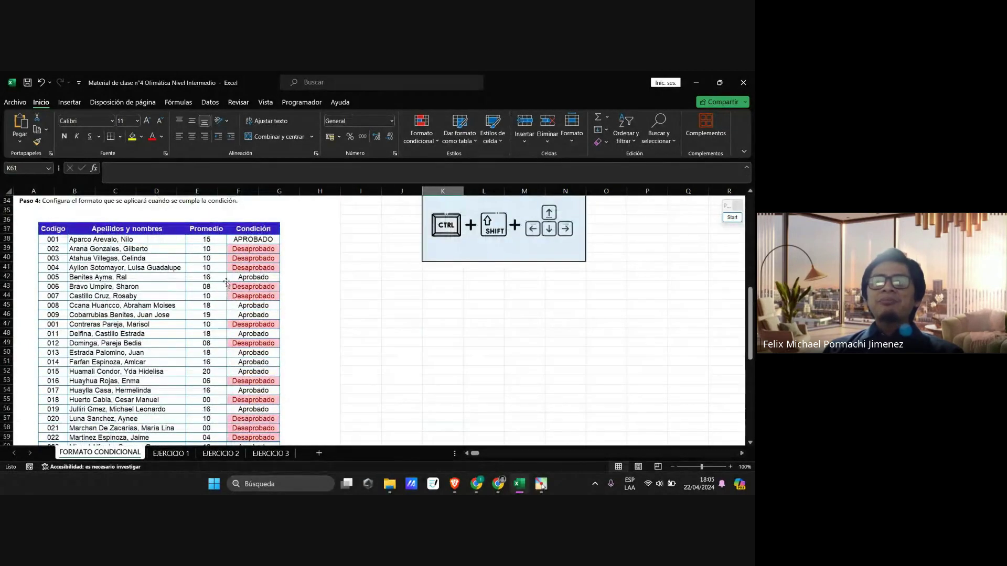
{"action": "scroll", "coordinate": [70, 231], "scroll_direction": "down", "scroll_amount": 5}
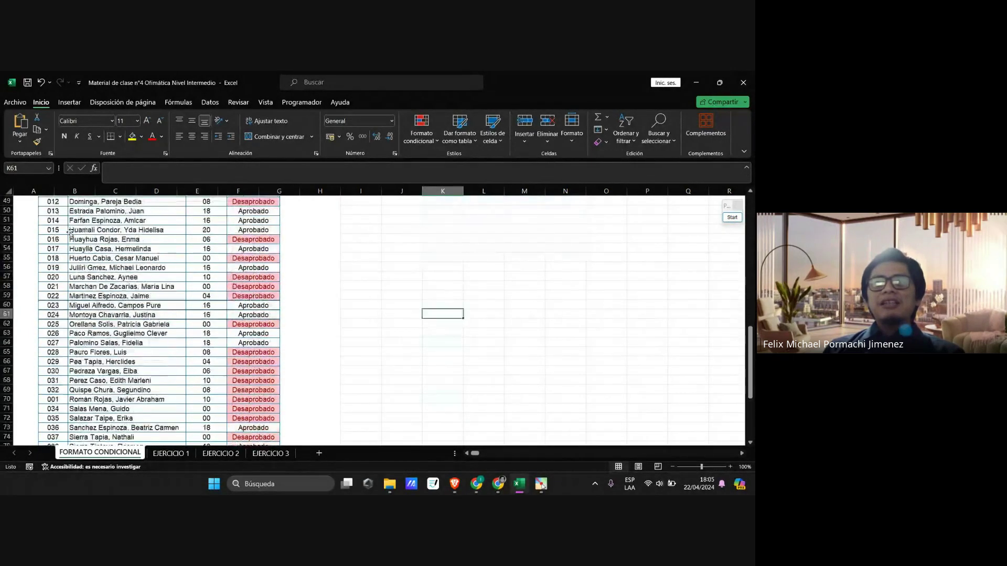
{"action": "scroll", "coordinate": [113, 308], "scroll_direction": "up", "scroll_amount": 6}
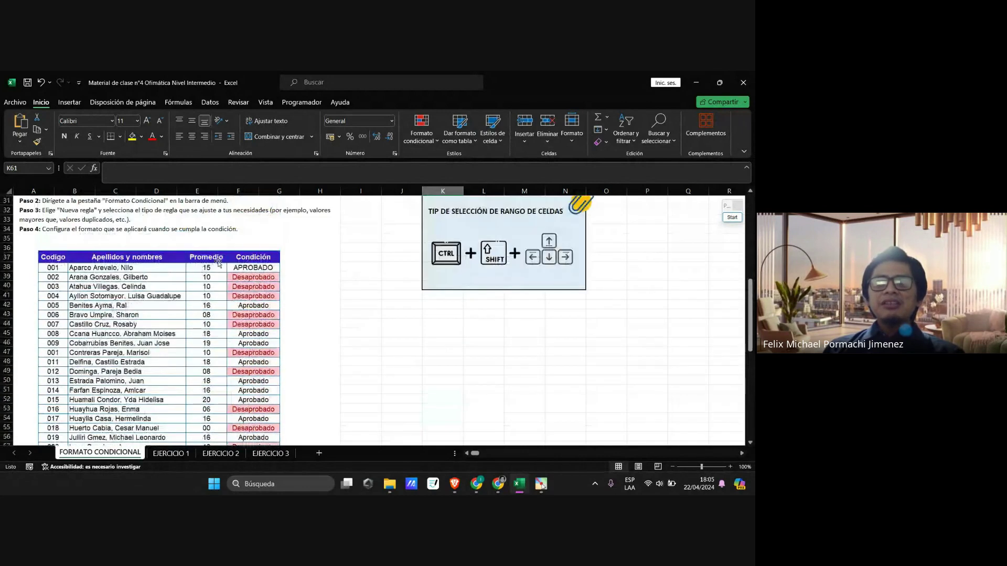
{"action": "scroll", "coordinate": [216, 296], "scroll_direction": "down", "scroll_amount": 6}
{"action": "scroll", "coordinate": [215, 307], "scroll_direction": "up", "scroll_amount": 5}
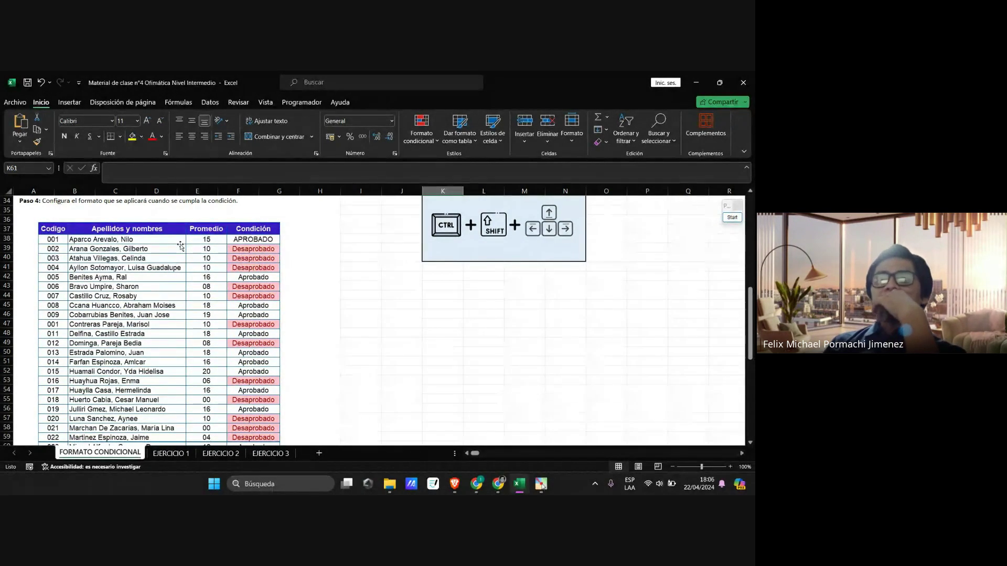
{"action": "left_click", "coordinate": [412, 312]}
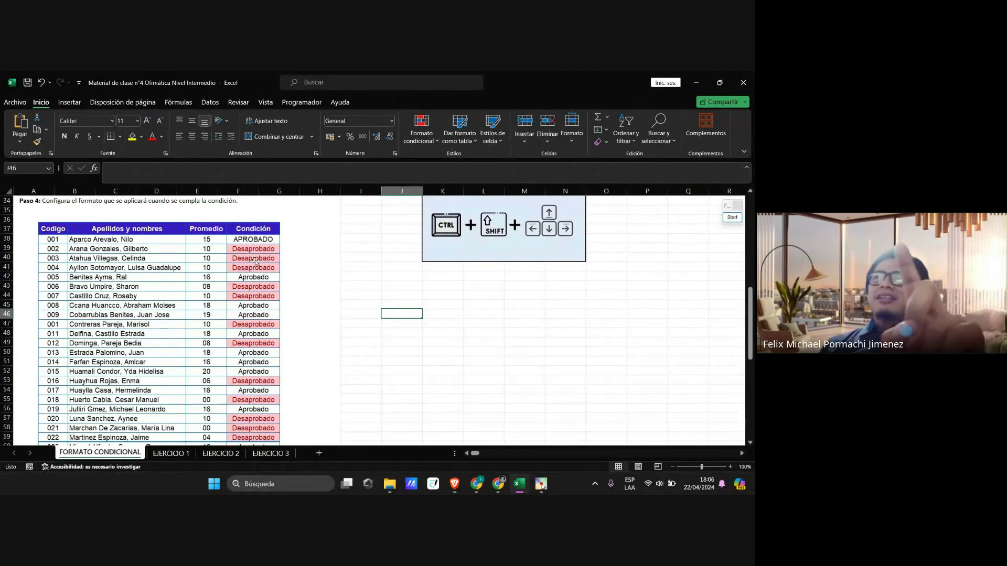
Step: Examine the range selection tip beside the student table and its key combination
{"action": "scroll", "coordinate": [458, 236], "scroll_direction": "up", "scroll_amount": 3}
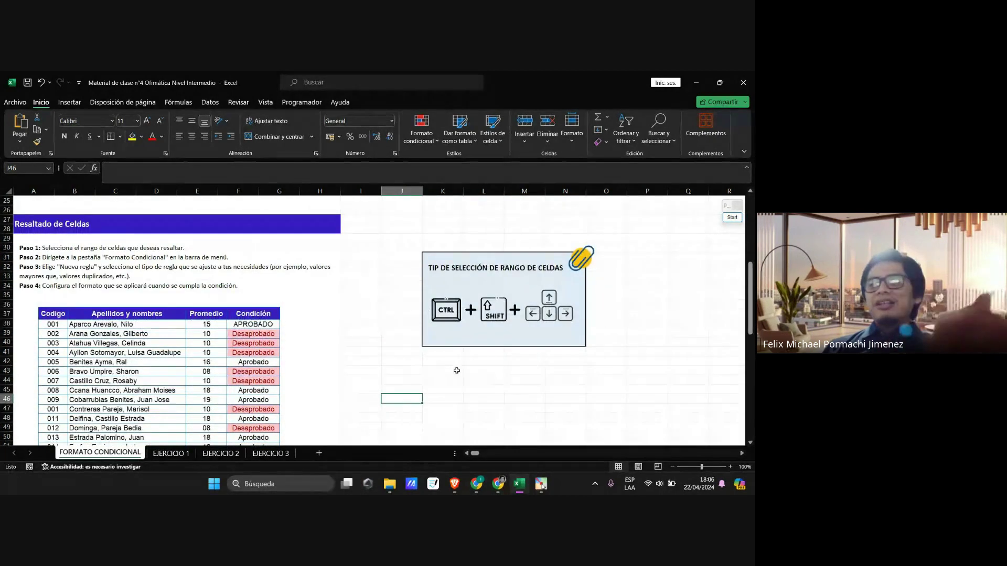
{"action": "scroll", "coordinate": [459, 309], "scroll_direction": "down", "scroll_amount": 1}
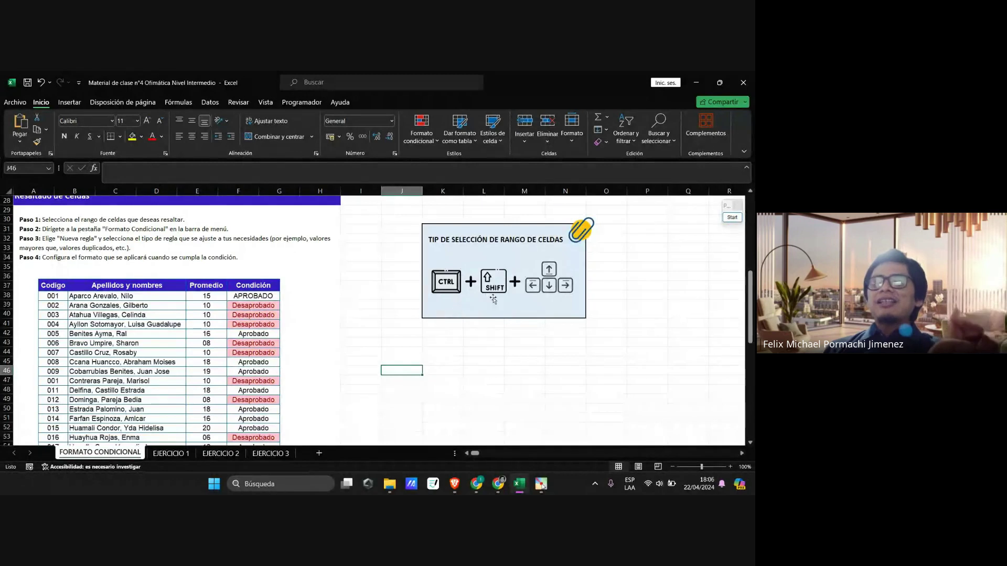
{"action": "scroll", "coordinate": [493, 299], "scroll_direction": "down", "scroll_amount": 1}
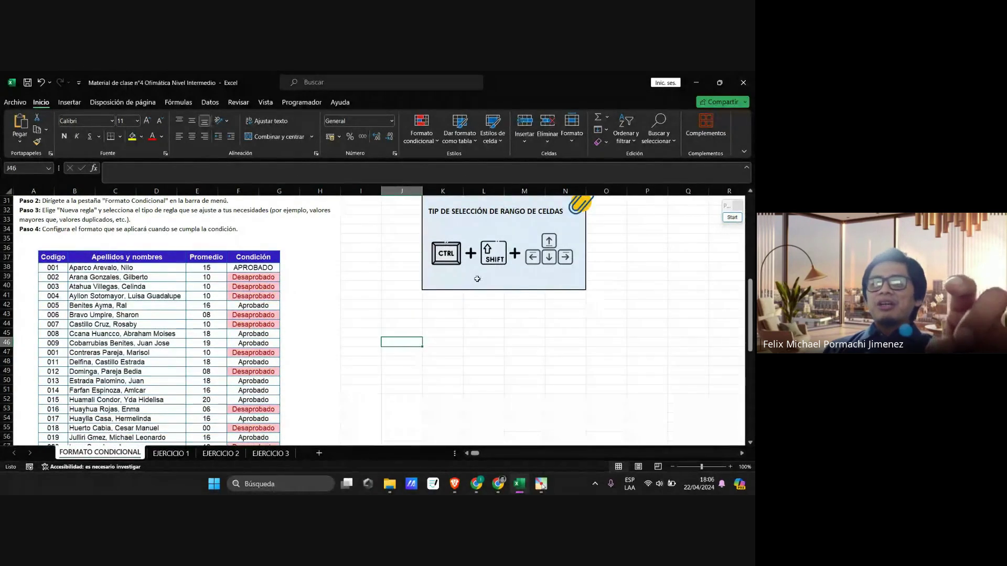
{"action": "scroll", "coordinate": [478, 279], "scroll_direction": "up", "scroll_amount": 1}
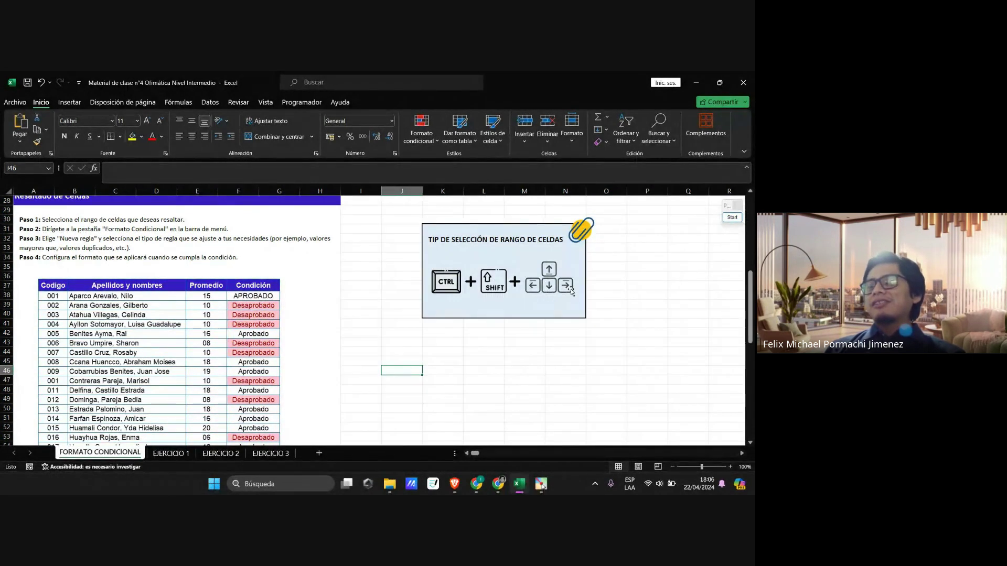
{"action": "left_click", "coordinate": [445, 343]}
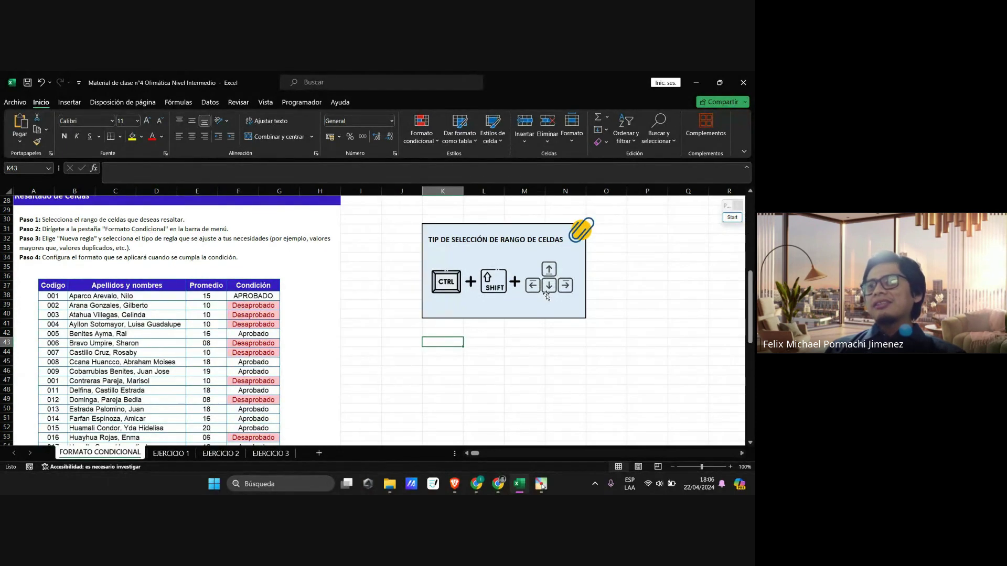
{"action": "left_click", "coordinate": [456, 353]}
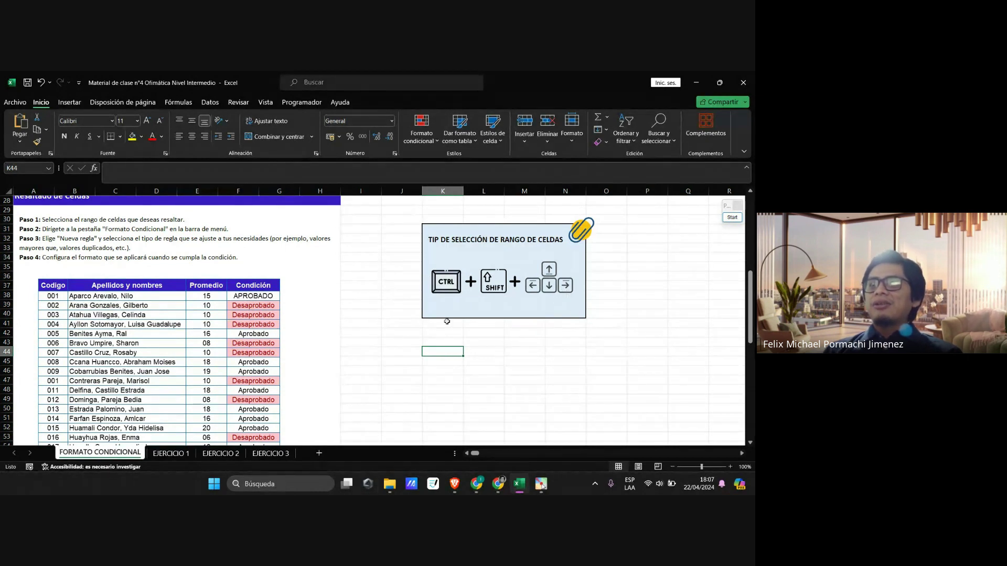
Step: Switch to File Explorer and open the TECLADO image from the Descargas folder
{"action": "left_click", "coordinate": [389, 484]}
{"action": "scroll", "coordinate": [313, 308], "scroll_direction": "down", "scroll_amount": 1}
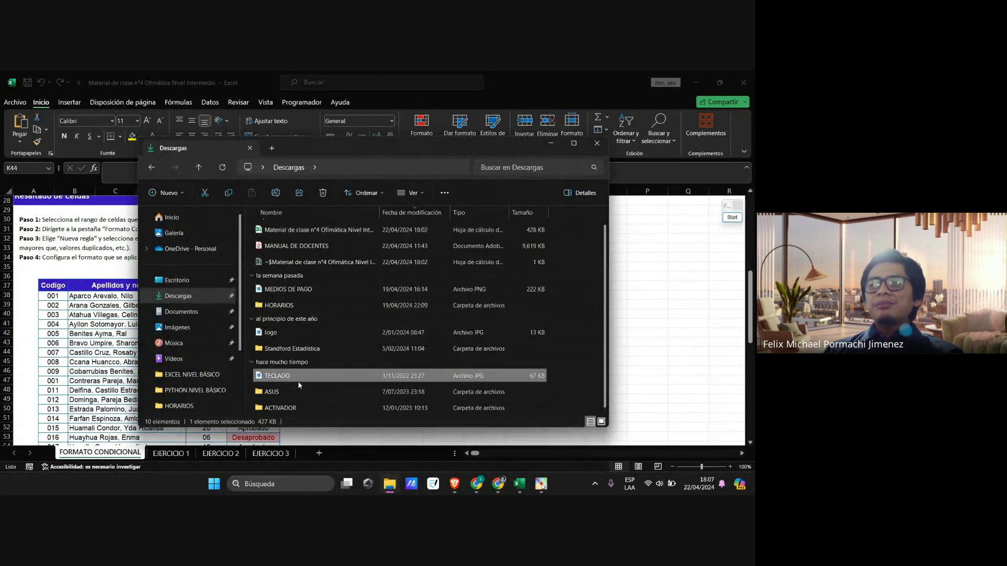
{"action": "double_click", "coordinate": [298, 382]}
Step: Examine the Ctrl, Shift and arrow keys up close in the keyboard image
{"action": "scroll", "coordinate": [337, 394], "scroll_direction": "up", "scroll_amount": 5}
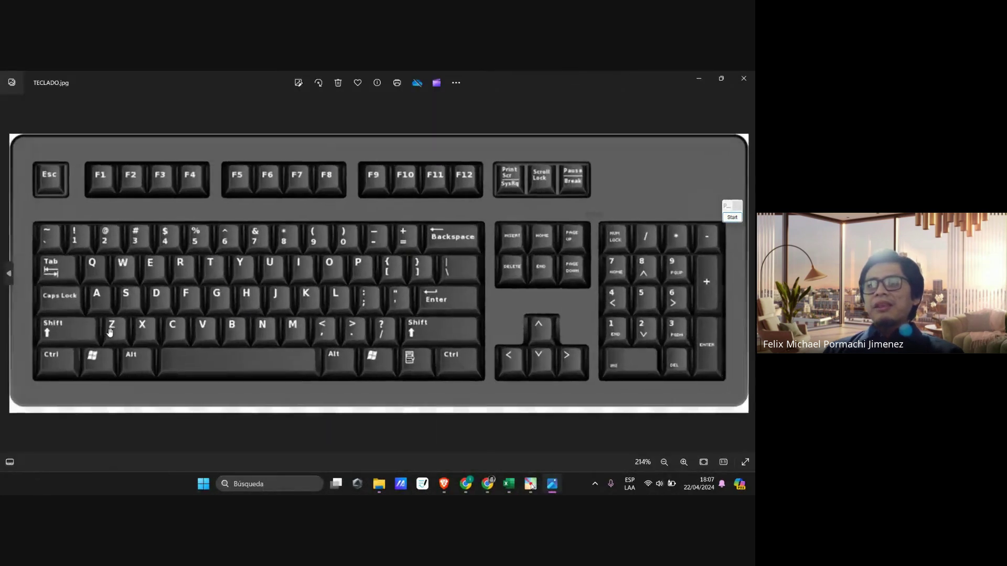
{"action": "scroll", "coordinate": [103, 374], "scroll_direction": "up", "scroll_amount": 3}
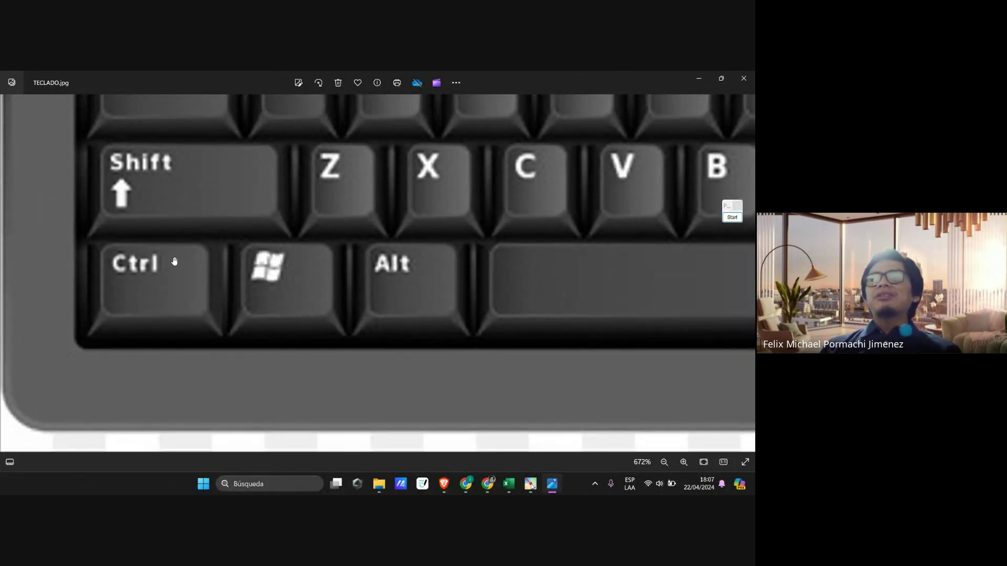
{"action": "scroll", "coordinate": [119, 266], "scroll_direction": "up", "scroll_amount": 2}
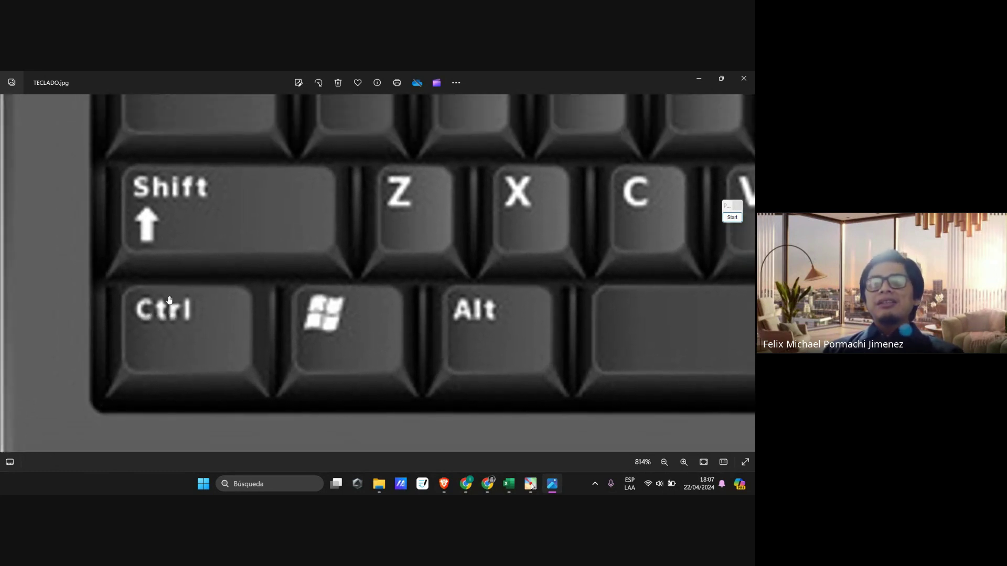
{"action": "scroll", "coordinate": [181, 314], "scroll_direction": "down", "scroll_amount": 2}
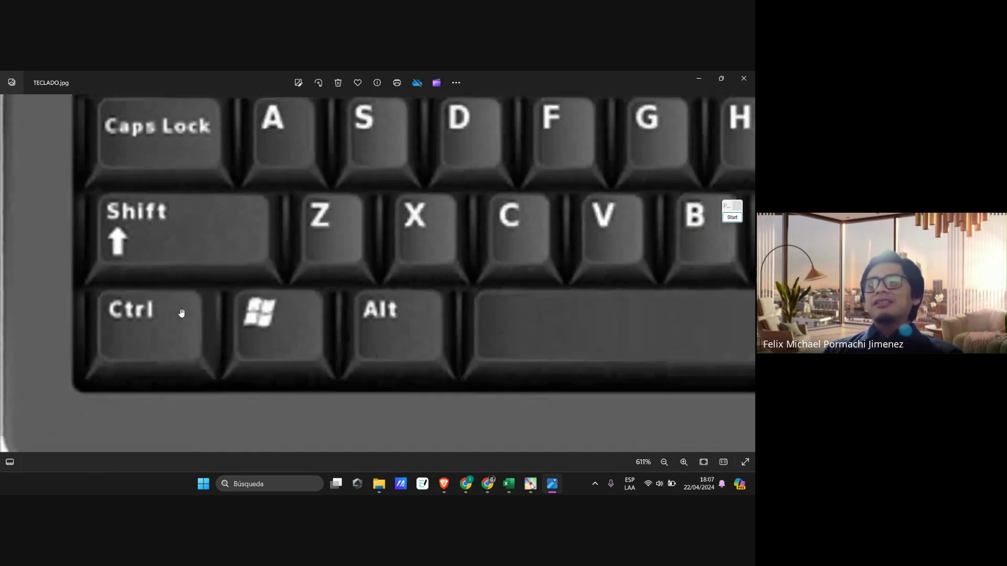
{"action": "scroll", "coordinate": [182, 313], "scroll_direction": "down", "scroll_amount": 6}
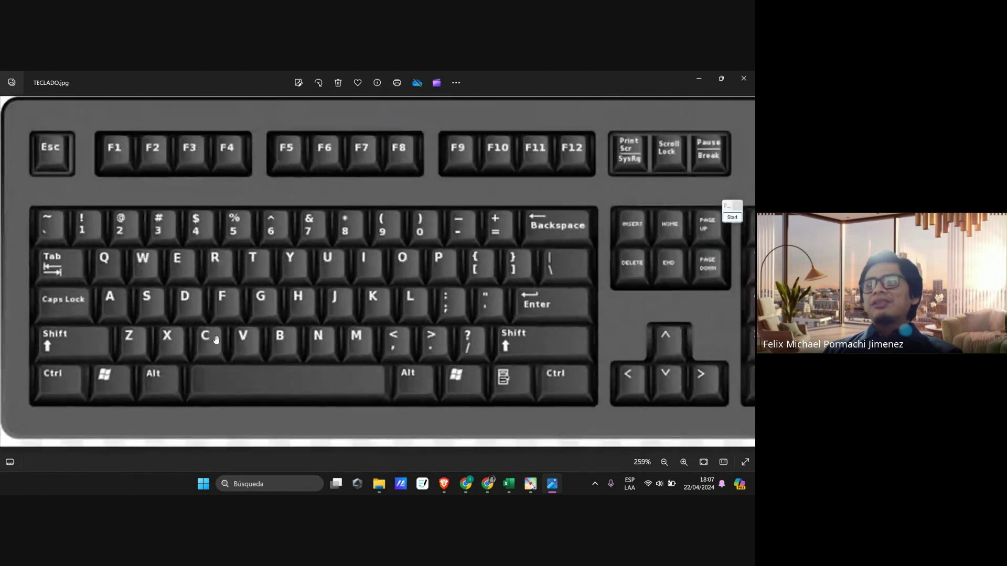
{"action": "scroll", "coordinate": [703, 362], "scroll_direction": "up", "scroll_amount": 3}
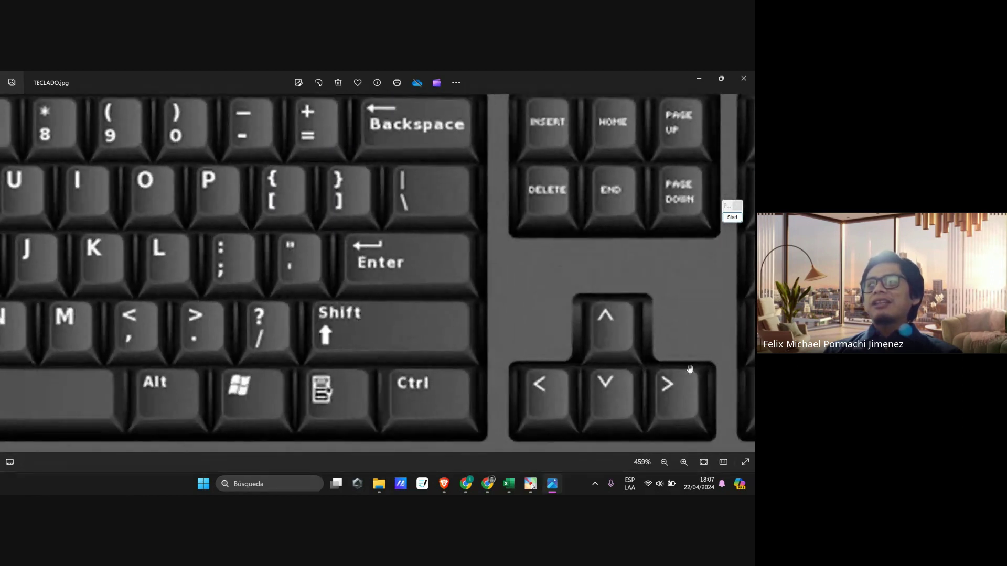
Step: Examine the arrow key cluster up close in the keyboard image, then view the whole keyboard again
{"action": "left_click_drag", "start_coordinate": [690, 369], "coordinate": [494, 315]}
{"action": "scroll", "coordinate": [413, 333], "scroll_direction": "up", "scroll_amount": 3}
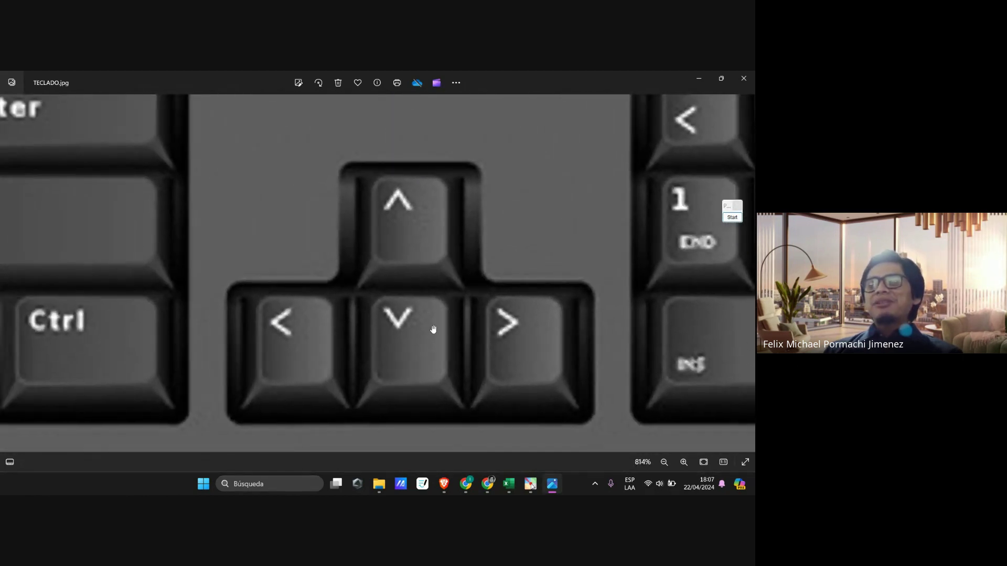
{"action": "scroll", "coordinate": [434, 329], "scroll_direction": "up", "scroll_amount": 1}
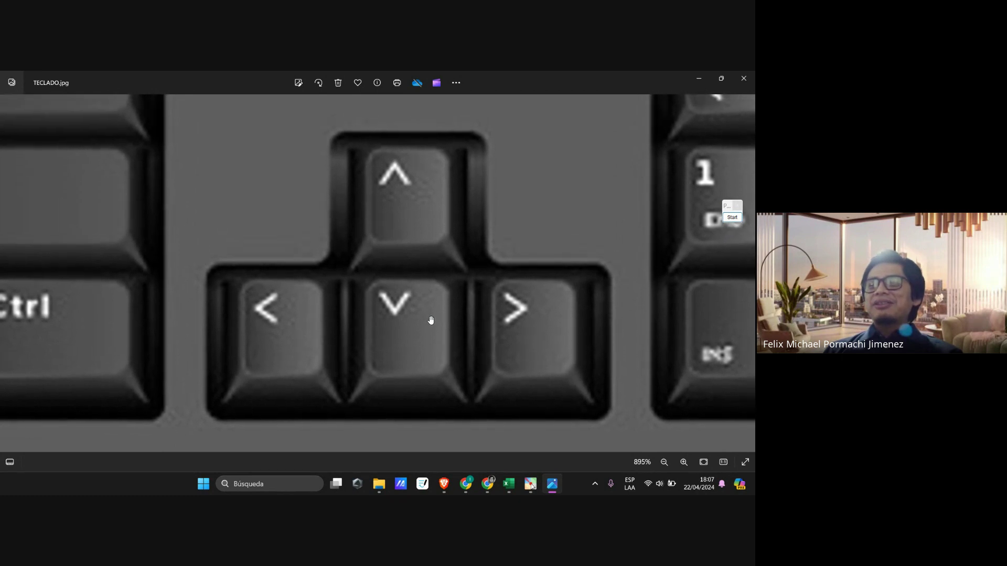
{"action": "scroll", "coordinate": [431, 320], "scroll_direction": "down", "scroll_amount": 2}
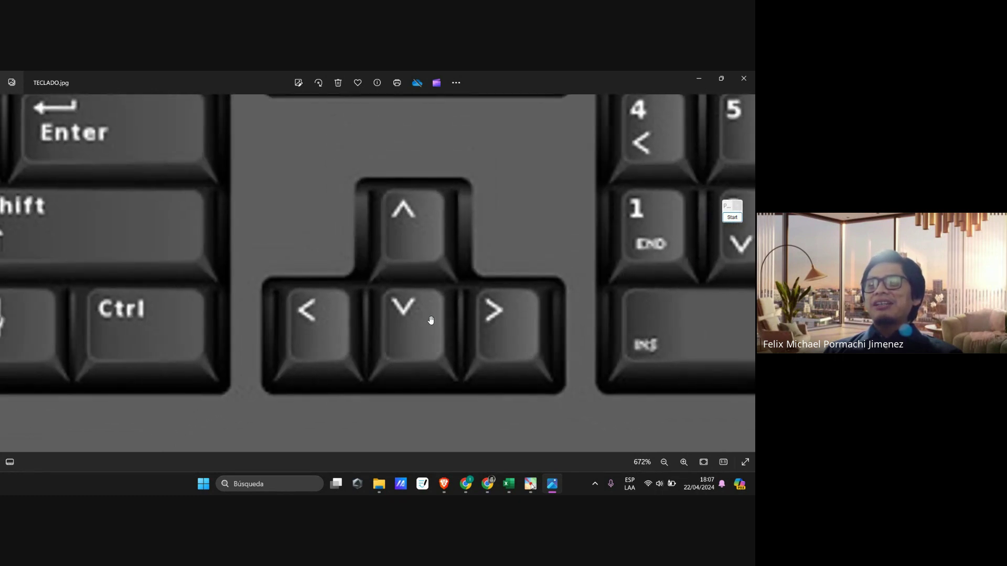
{"action": "scroll", "coordinate": [431, 320], "scroll_direction": "down", "scroll_amount": 2}
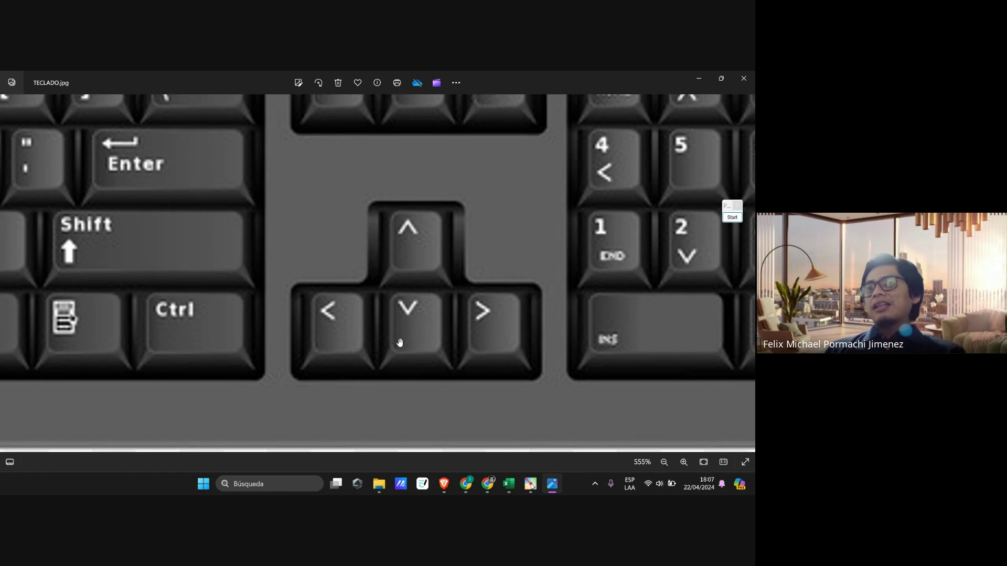
{"action": "scroll", "coordinate": [404, 338], "scroll_direction": "down", "scroll_amount": 2}
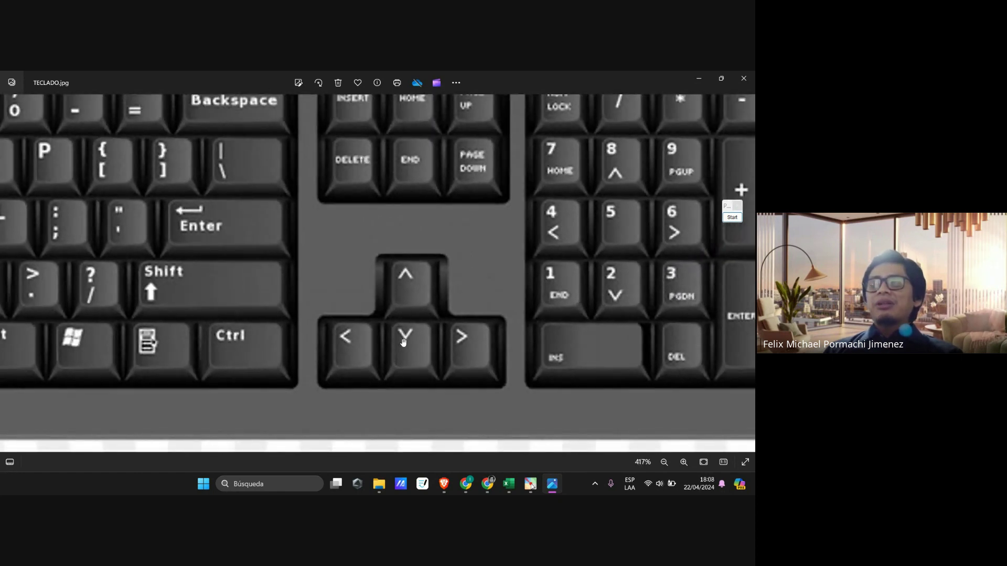
{"action": "scroll", "coordinate": [434, 320], "scroll_direction": "down", "scroll_amount": 3}
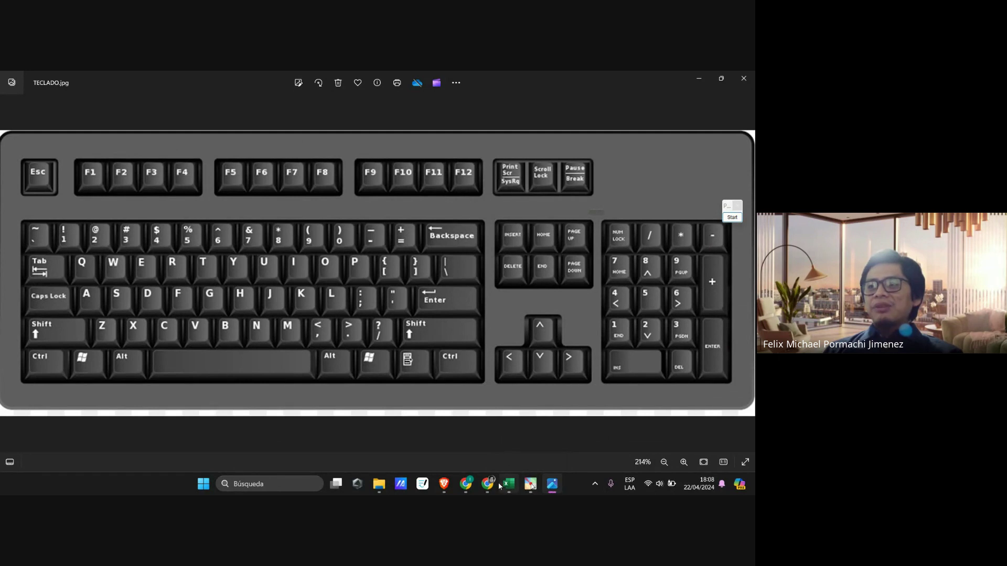
Step: Switch to the Excel workbook and jump from cell J48 to the last row of the sheet
{"action": "left_click", "coordinate": [512, 484]}
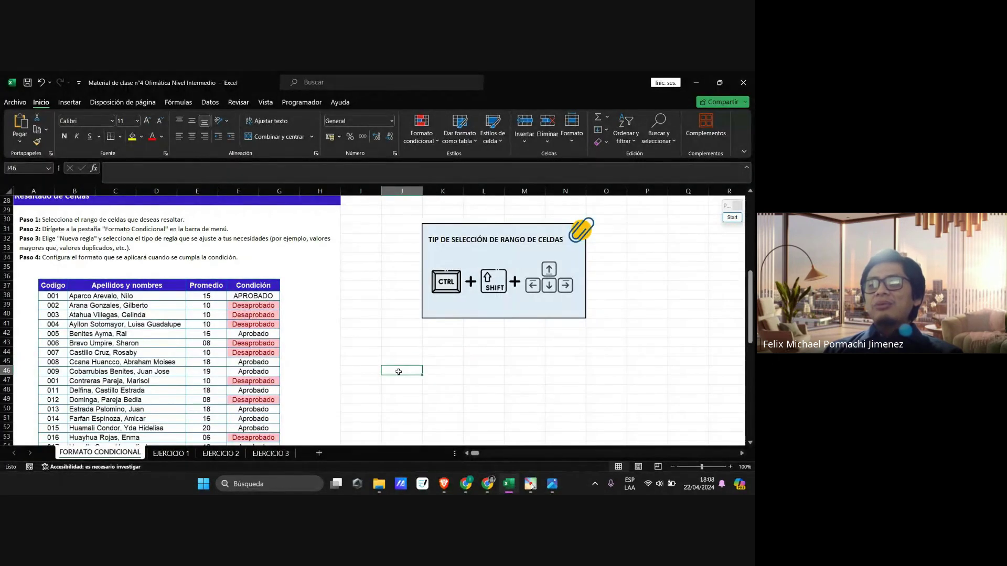
{"action": "scroll", "coordinate": [399, 373], "scroll_direction": "down", "scroll_amount": 2}
{"action": "left_click", "coordinate": [402, 351]}
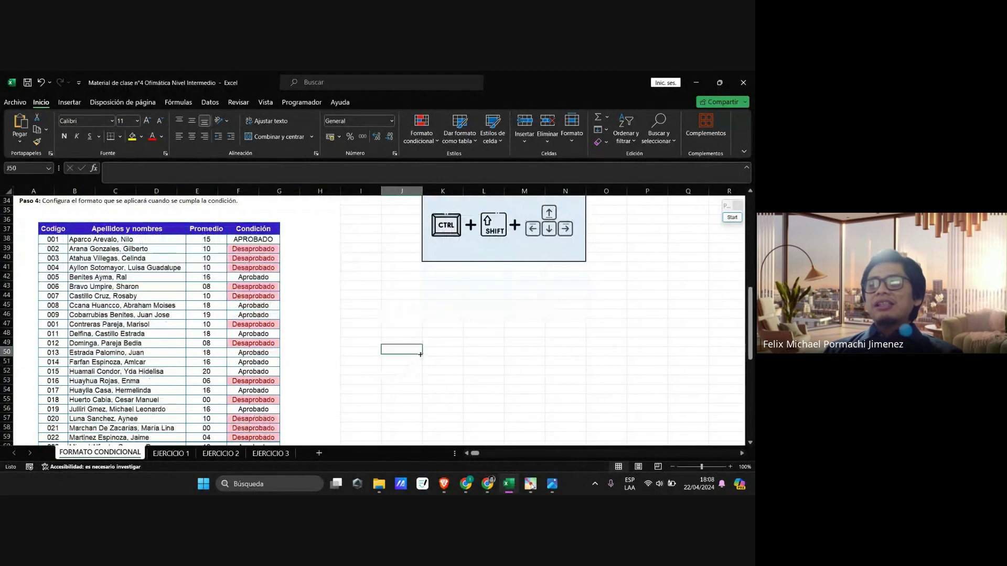
{"action": "left_click", "coordinate": [445, 334]}
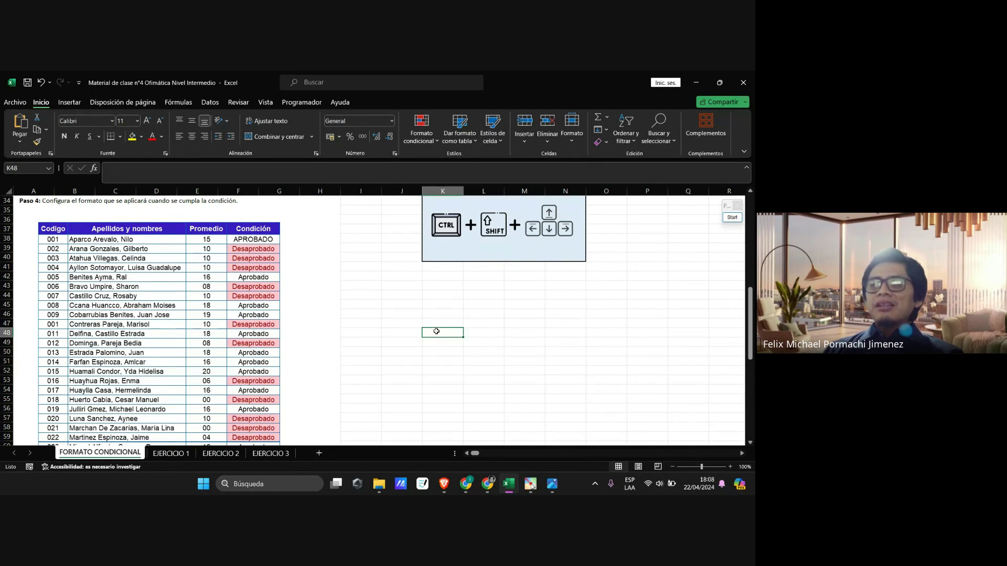
{"action": "left_click", "coordinate": [398, 334]}
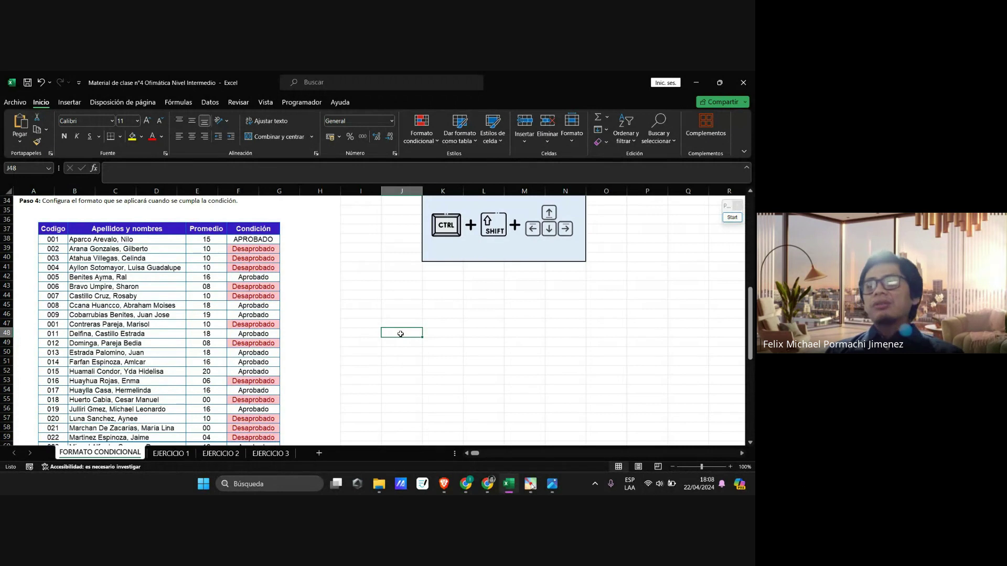
{"action": "key", "text": "ctrl+Down"}
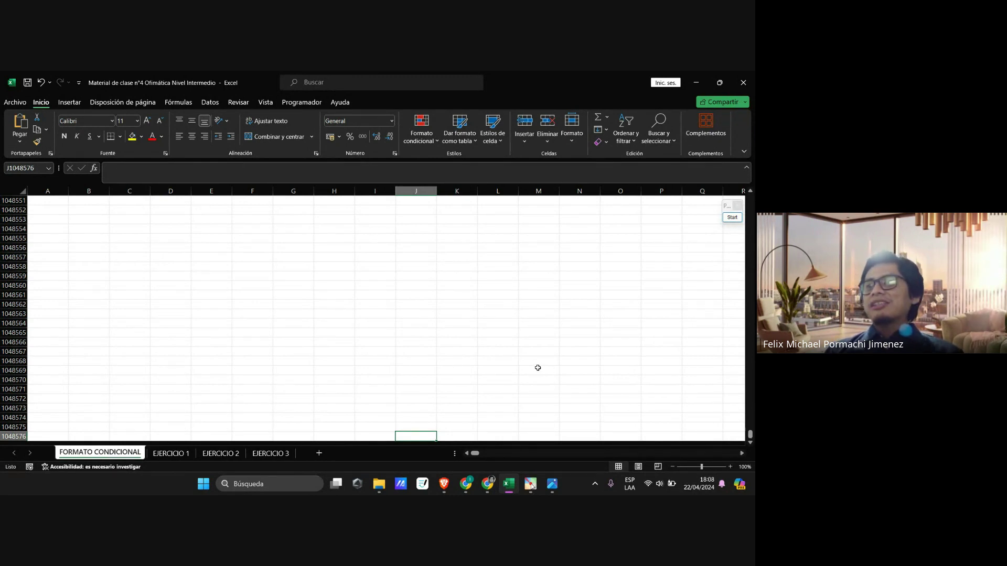
Step: Jump around the sheet's edges from the title row to the last column, the last row and back to column A
{"action": "key", "text": "ctrl+Up"}
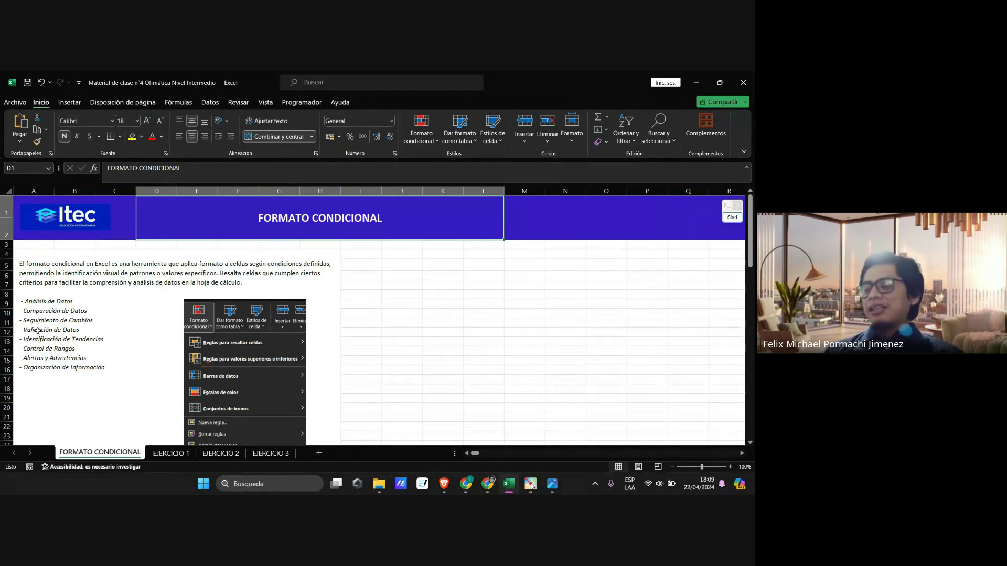
{"action": "key", "text": "ctrl+Right"}
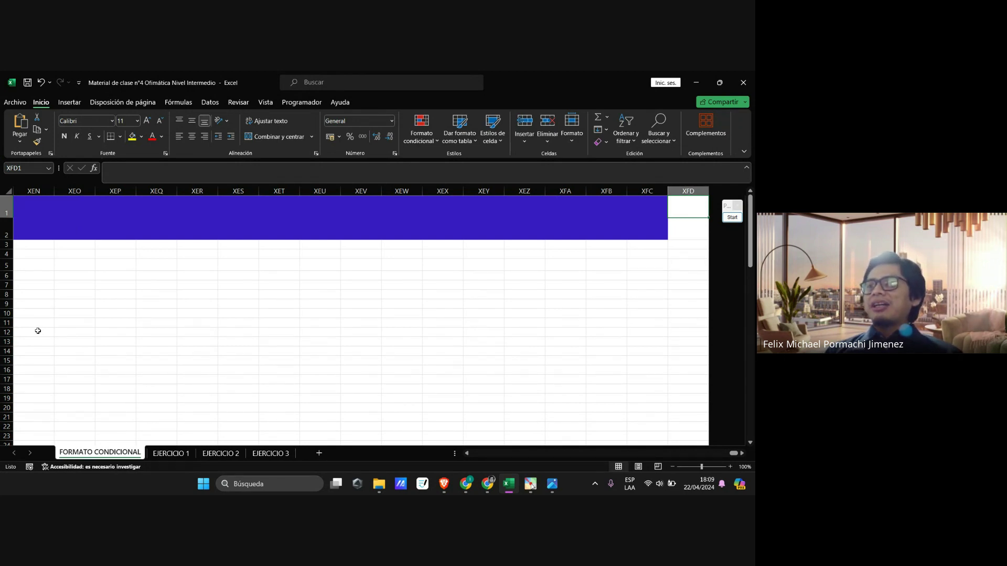
{"action": "key", "text": "ctrl+Down"}
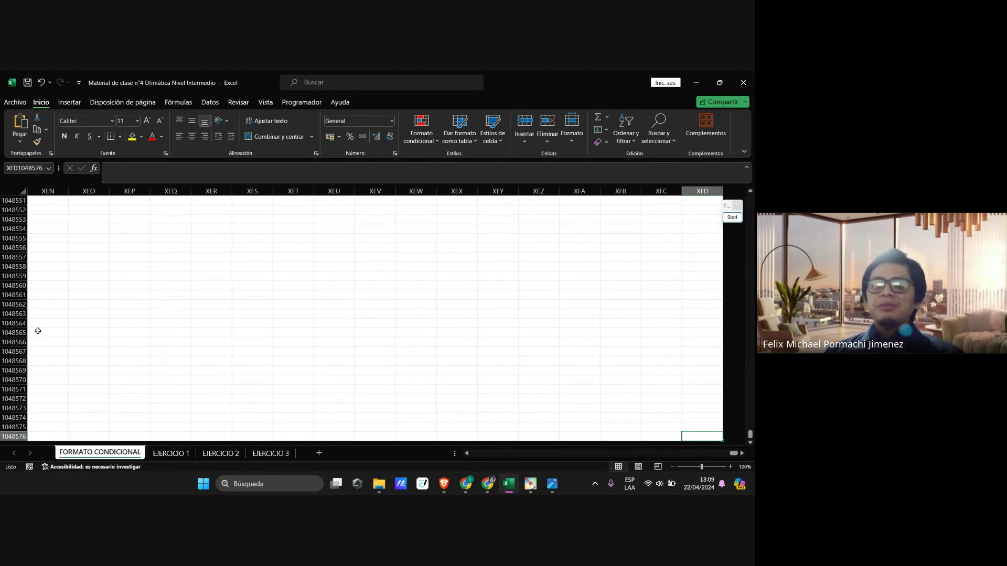
{"action": "key", "text": "ctrl+Left"}
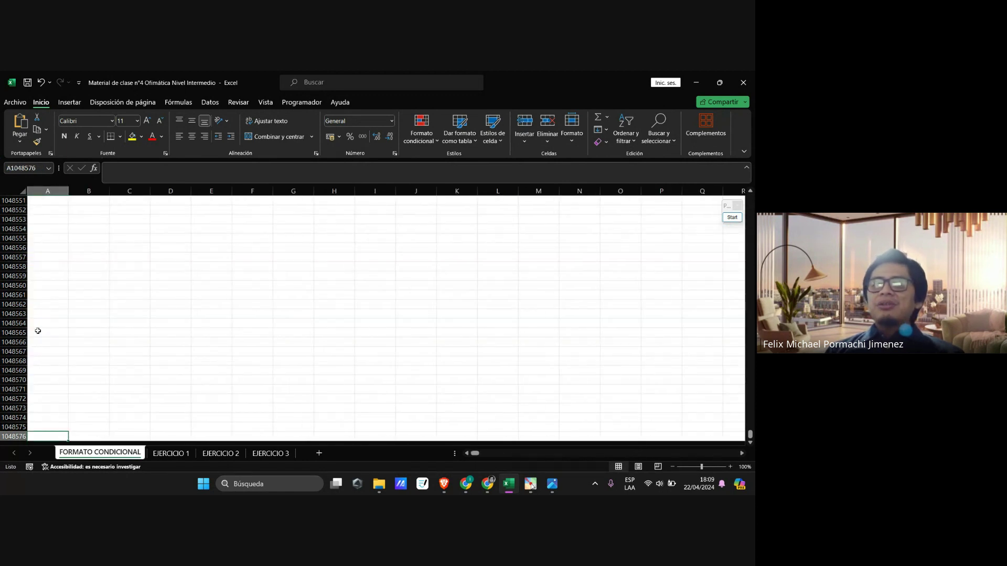
Step: Jump up column A block by block from the last row to cell A1
{"action": "key", "text": "ctrl+Up"}
{"action": "key", "text": "ctrl+Up"}
{"action": "key", "text": "ctrl+Up"}
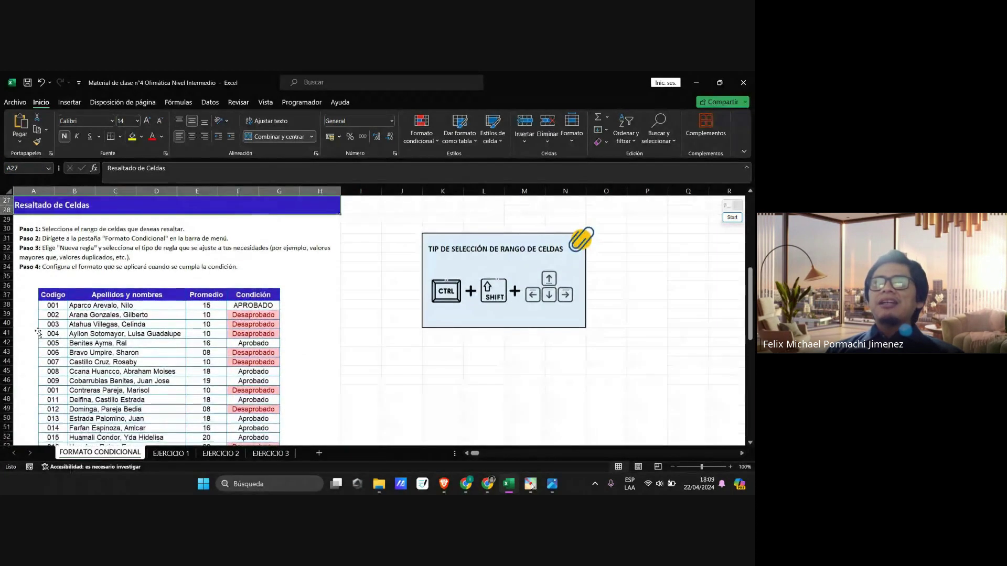
{"action": "key", "text": "ctrl+Up"}
{"action": "key", "text": "ctrl+Up"}
{"action": "key", "text": "ctrl+Up"}
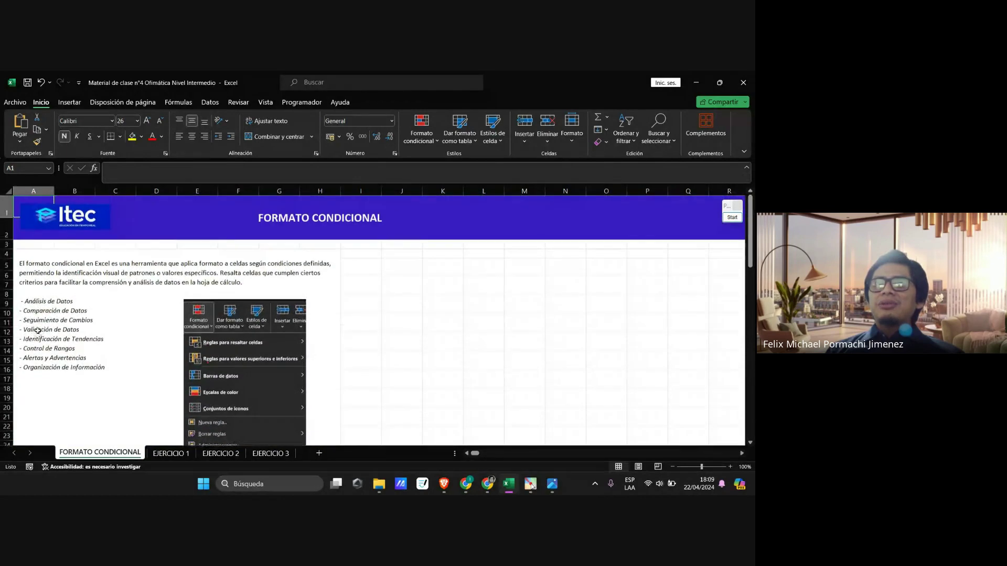
Step: Move the active cell one cell at a time from A1 across and down to L23
{"action": "key", "text": "Down"}
{"action": "key", "text": "Right"}
{"action": "key", "text": "Right"}
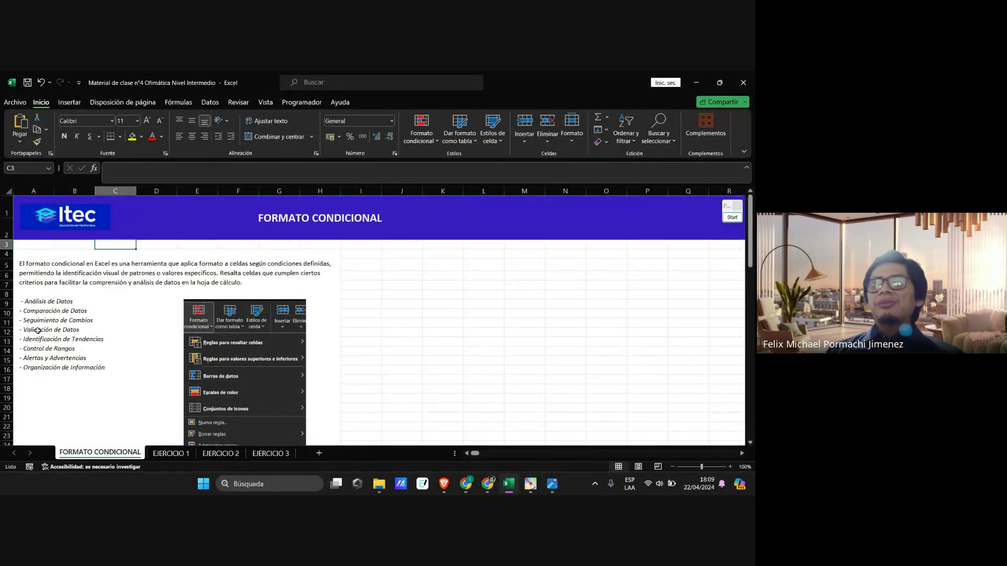
{"action": "key", "text": "Right"}
{"action": "key", "text": "Right"}
{"action": "key", "text": "Right"}
{"action": "key", "text": "Right"}
{"action": "key", "text": "Right"}
{"action": "key", "text": "Right"}
{"action": "key", "text": "Right"}
{"action": "key", "text": "Right"}
{"action": "key", "text": "Right"}
{"action": "key", "text": "Down"}
{"action": "key", "text": "Down"}
{"action": "key", "text": "Down"}
{"action": "key", "text": "Down"}
{"action": "key", "text": "Down"}
{"action": "key", "text": "Down"}
{"action": "key", "text": "Down"}
{"action": "key", "text": "Down"}
{"action": "key", "text": "Down"}
{"action": "key", "text": "Down"}
{"action": "key", "text": "Down"}
{"action": "key", "text": "Down"}
{"action": "key", "text": "Down"}
{"action": "key", "text": "Down"}
{"action": "key", "text": "Down"}
{"action": "key", "text": "Down"}
{"action": "key", "text": "Down"}
{"action": "key", "text": "Down"}
{"action": "key", "text": "Down"}
{"action": "key", "text": "Down"}
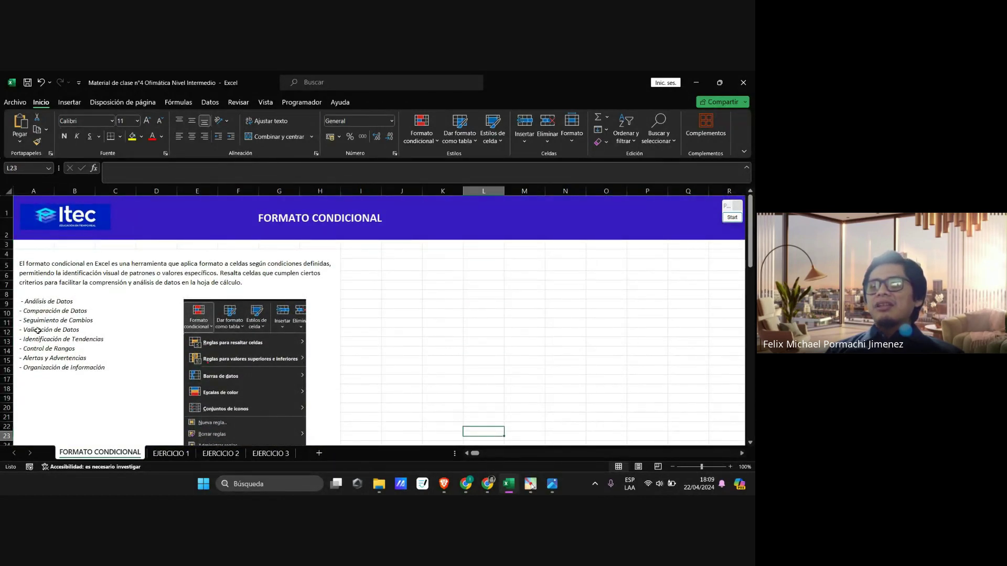
Step: Select the range in column K from K46 down to the last row and inspect its end
{"action": "key", "text": "Page_Down"}
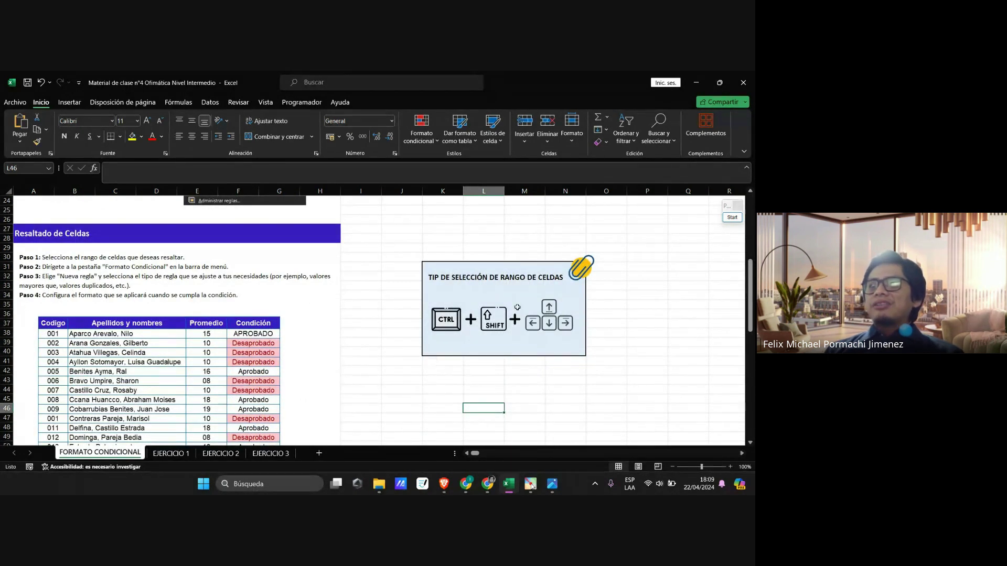
{"action": "scroll", "coordinate": [577, 336], "scroll_direction": "down", "scroll_amount": 2}
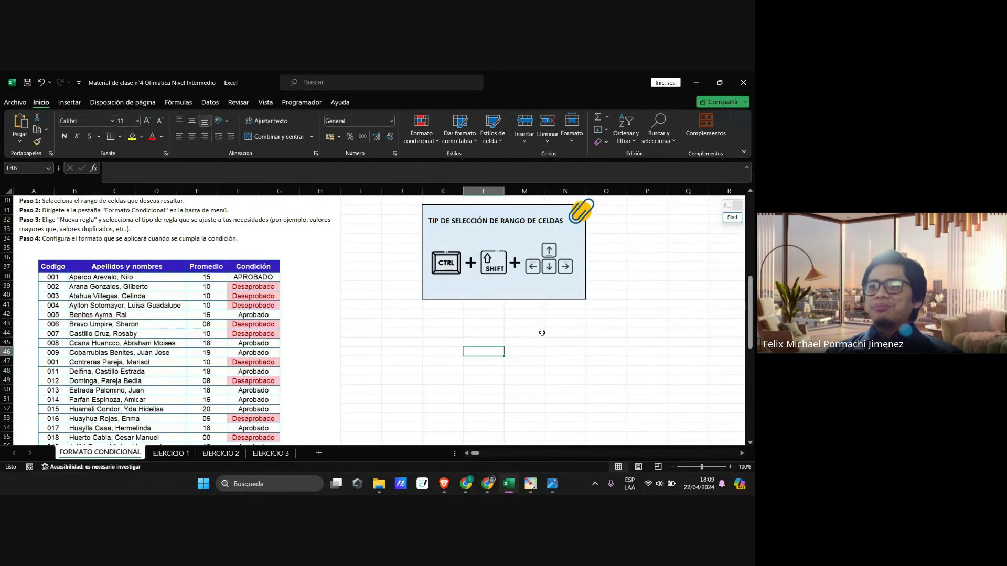
{"action": "key", "text": "Left"}
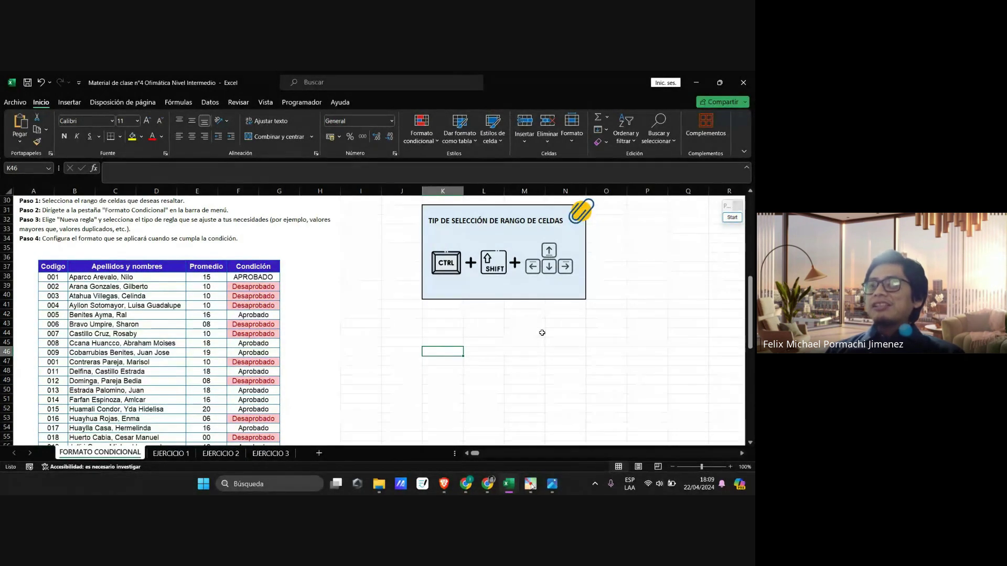
{"action": "key", "text": "ctrl+shift+Down"}
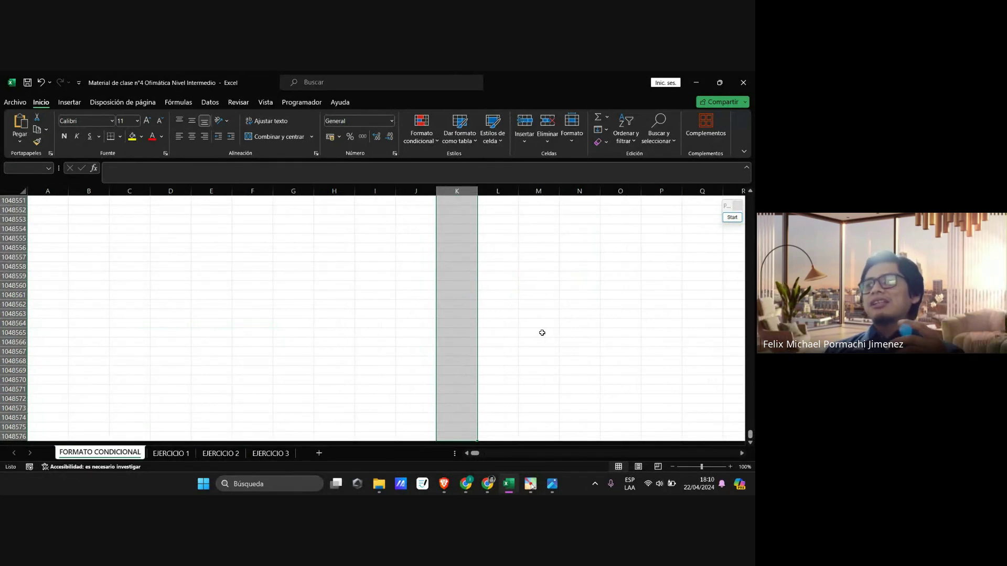
{"action": "scroll", "coordinate": [542, 333], "scroll_direction": "up", "scroll_amount": 11}
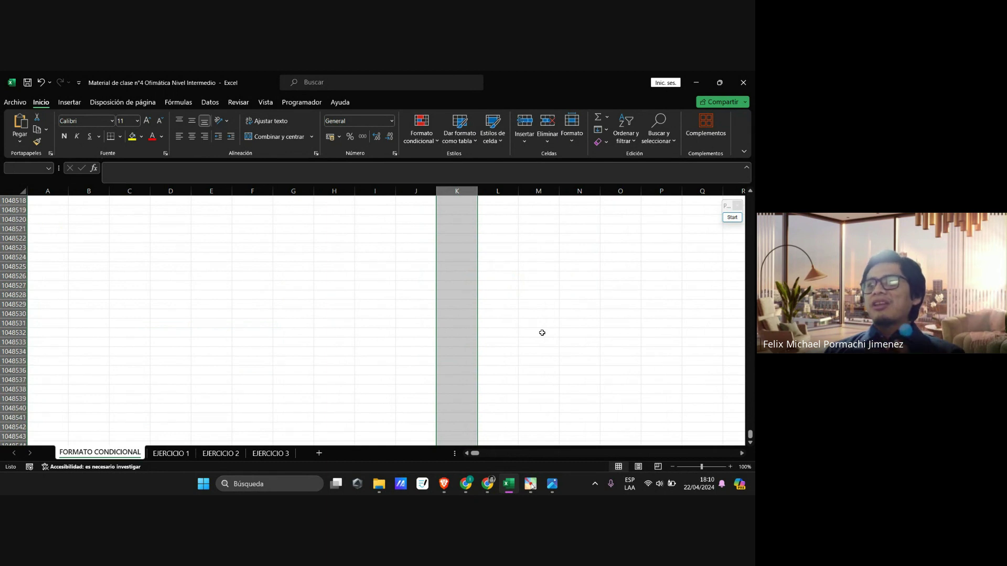
{"action": "scroll", "coordinate": [543, 333], "scroll_direction": "down", "scroll_amount": 11}
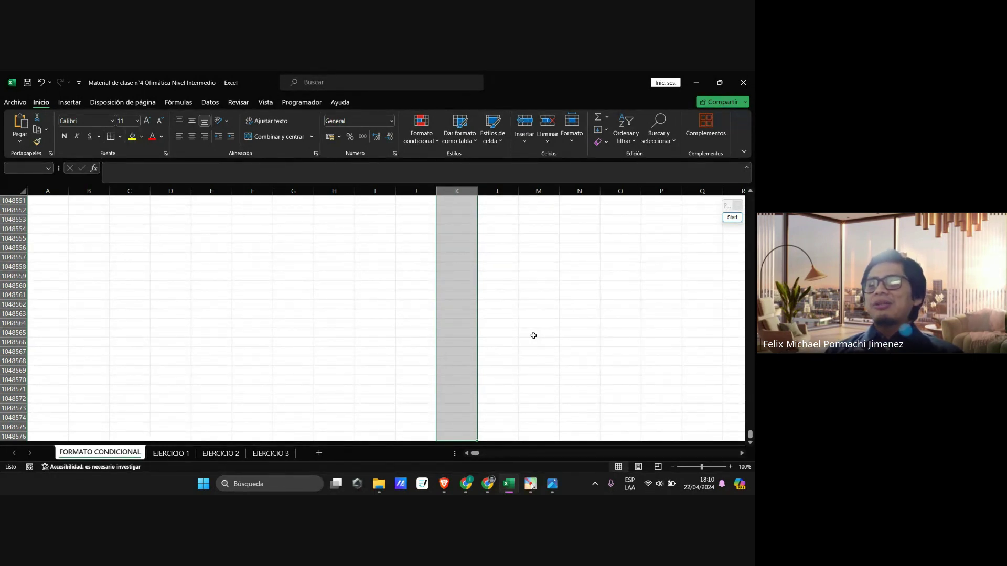
Step: Jump back up column K to the range selection tip and select cell P34 beside it
{"action": "key", "text": "ctrl+shift+Up"}
{"action": "key", "text": "ctrl+Up"}
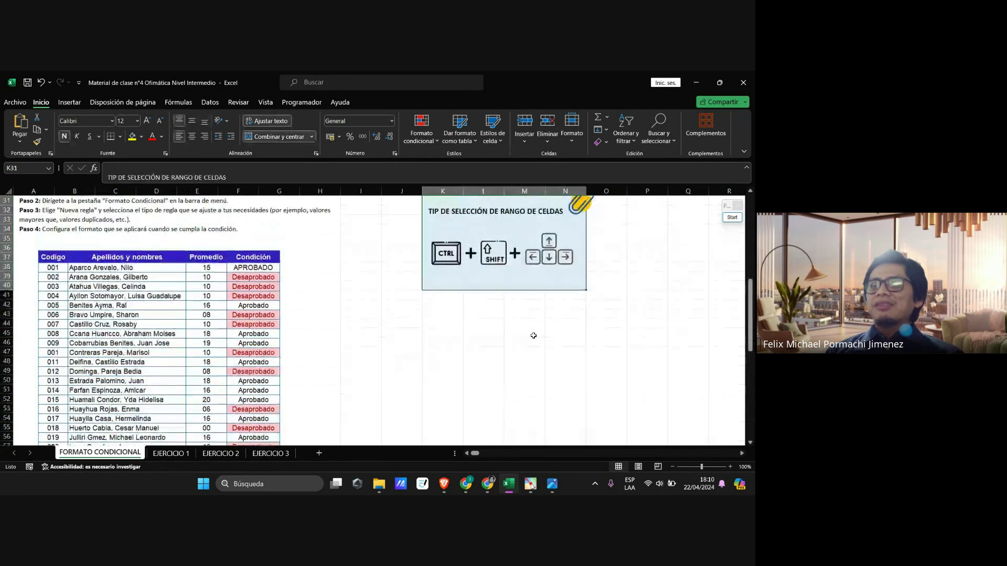
{"action": "scroll", "coordinate": [421, 359], "scroll_direction": "down", "scroll_amount": 2}
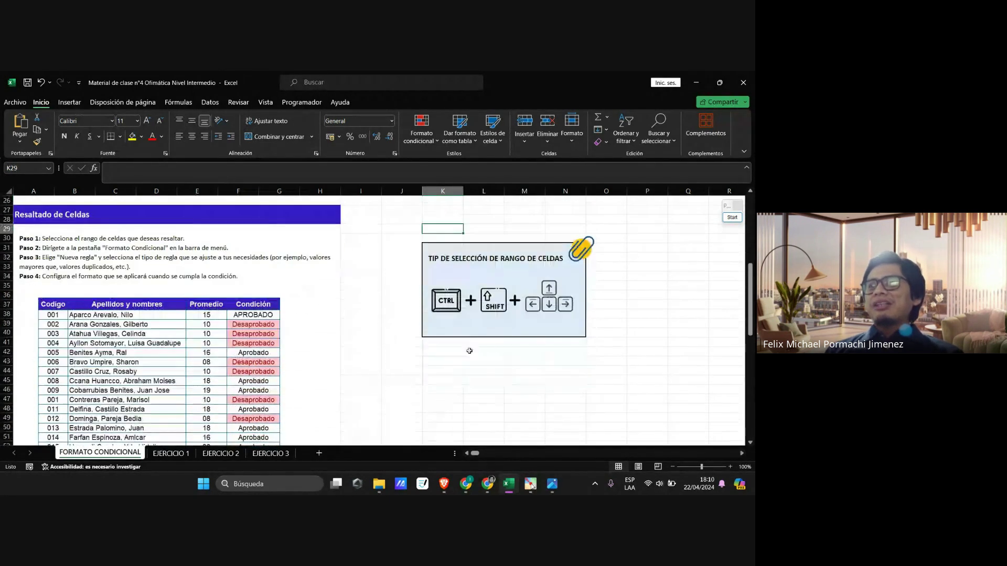
{"action": "left_click", "coordinate": [444, 304]}
{"action": "left_click", "coordinate": [628, 278]}
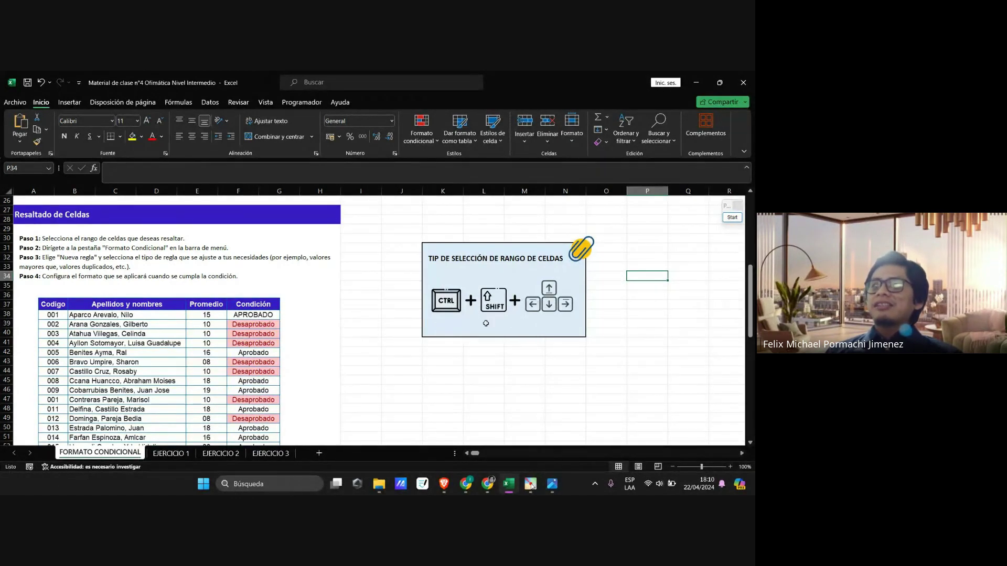
Step: Select row 45 from cell I45 across to the last column of the sheet
{"action": "left_click", "coordinate": [368, 380]}
{"action": "key", "text": "ctrl+shift+Down"}
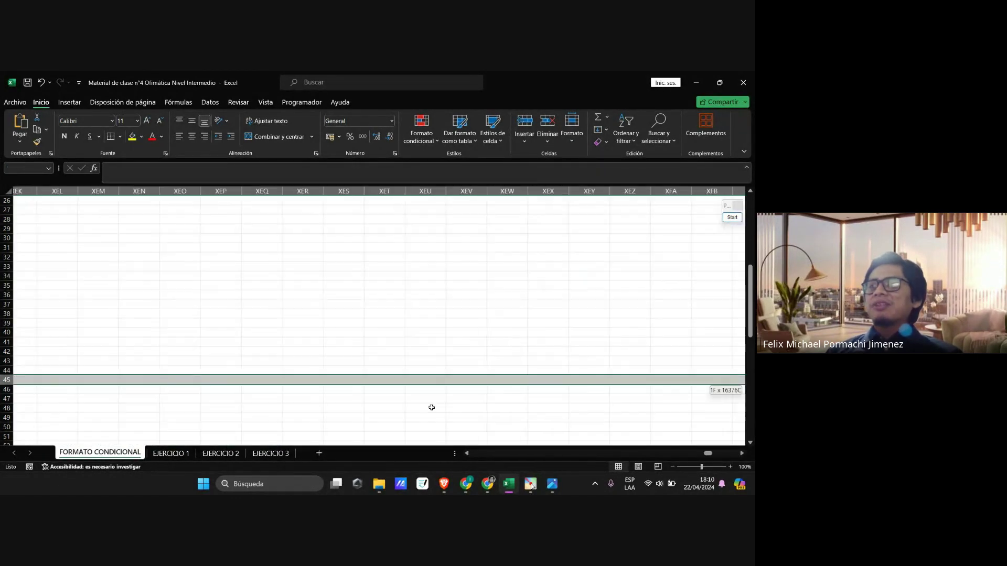
{"action": "key", "text": "ctrl+shift+Left"}
{"action": "key", "text": "ctrl+shift+Up"}
Step: Select column L from row 45 down to the last row, then jump back to the sheet title
{"action": "key", "text": "Right"}
{"action": "key", "text": "Right"}
{"action": "key", "text": "Right"}
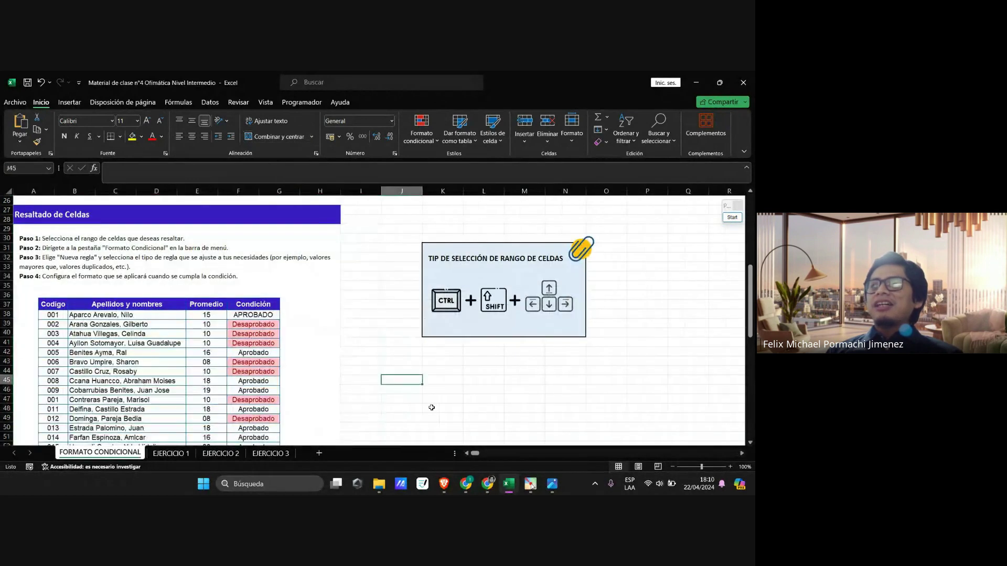
{"action": "key", "text": "ctrl+shift+Down"}
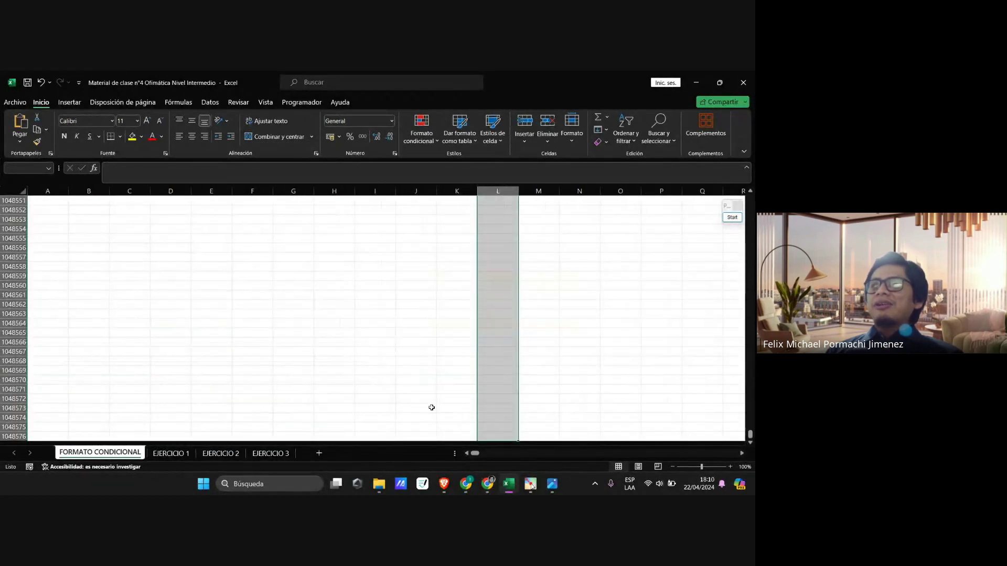
{"action": "key", "text": "ctrl+Up"}
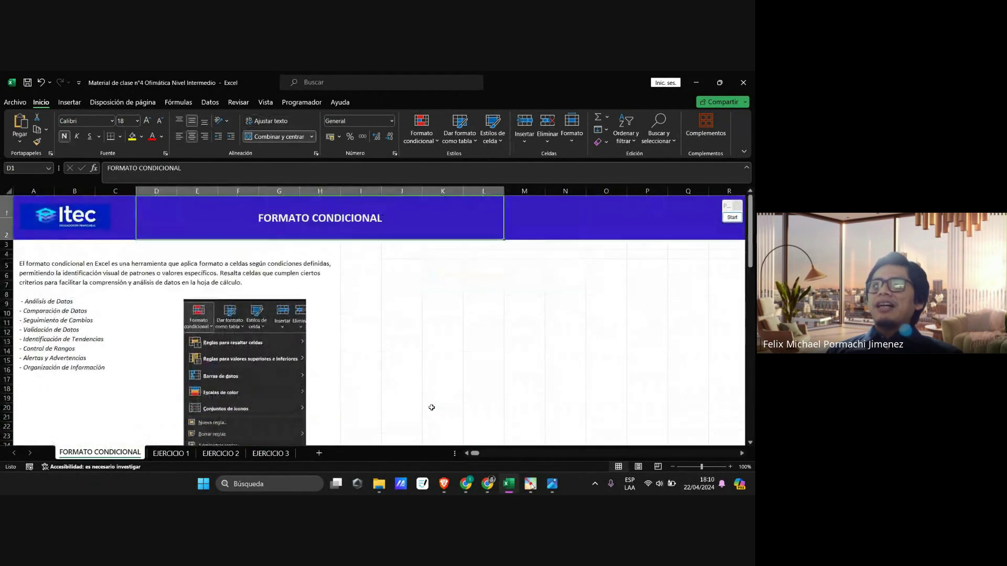
Step: Jump down column A past the student table and move the active cell across to J82
{"action": "key", "text": "ctrl+Left"}
{"action": "key", "text": "ctrl+Down"}
{"action": "key", "text": "ctrl+Down"}
{"action": "scroll", "coordinate": [432, 407], "scroll_direction": "down", "scroll_amount": 10}
{"action": "scroll", "coordinate": [432, 408], "scroll_direction": "up", "scroll_amount": 10}
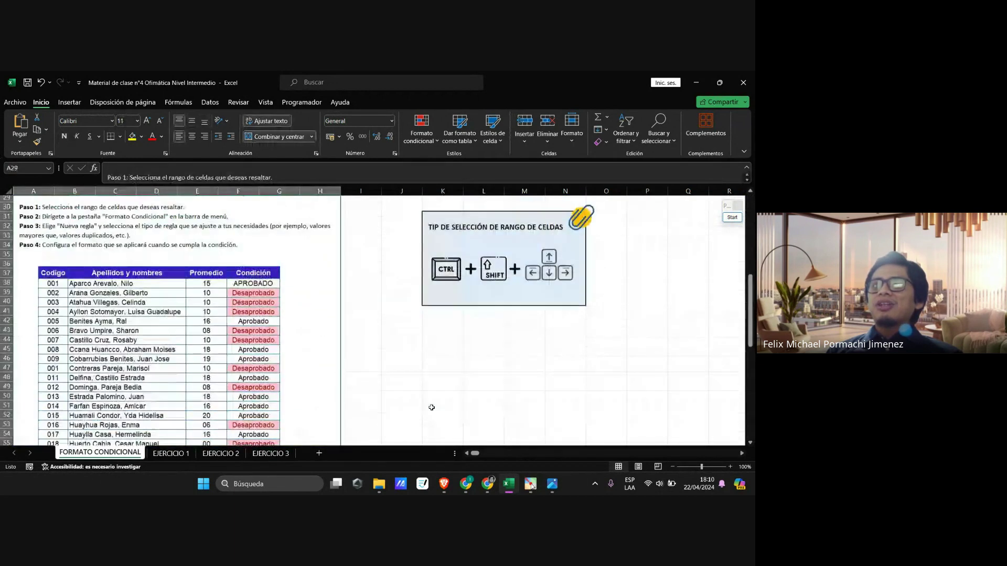
{"action": "key", "text": "ctrl+Down"}
{"action": "key", "text": "Right"}
{"action": "key", "text": "Right"}
{"action": "key", "text": "Right"}
{"action": "key", "text": "Right"}
{"action": "key", "text": "Right"}
{"action": "key", "text": "Right"}
{"action": "key", "text": "Right"}
{"action": "key", "text": "Right"}
{"action": "key", "text": "Right"}
{"action": "key", "text": "Up"}
{"action": "key", "text": "Up"}
{"action": "key", "text": "Up"}
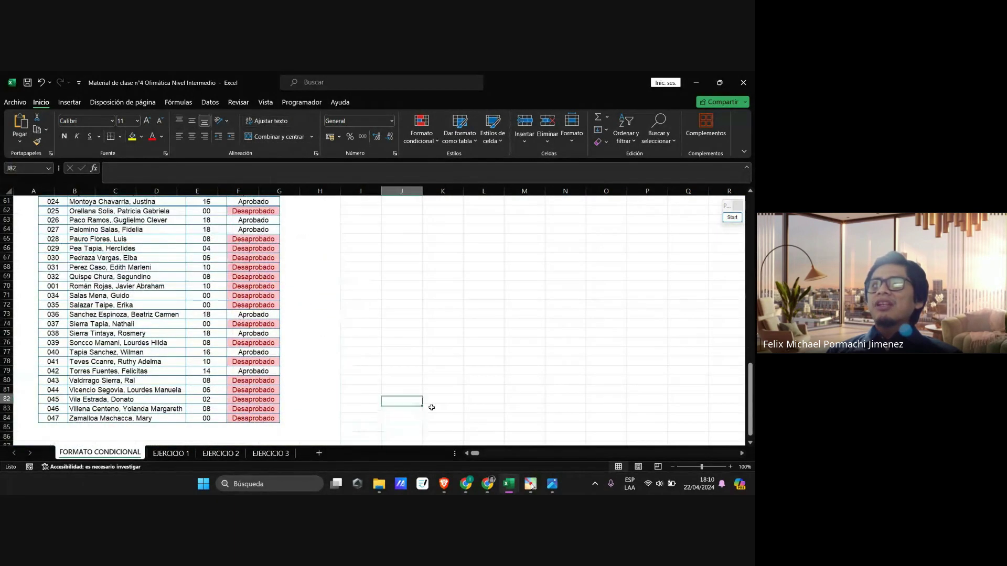
Step: Return to the title row and place the active cell at M3
{"action": "key", "text": "Up"}
{"action": "key", "text": "Up"}
{"action": "key", "text": "Up"}
{"action": "key", "text": "Up"}
{"action": "key", "text": "Up"}
{"action": "key", "text": "ctrl+Up"}
{"action": "key", "text": "Right"}
{"action": "key", "text": "Down"}
{"action": "key", "text": "Down"}
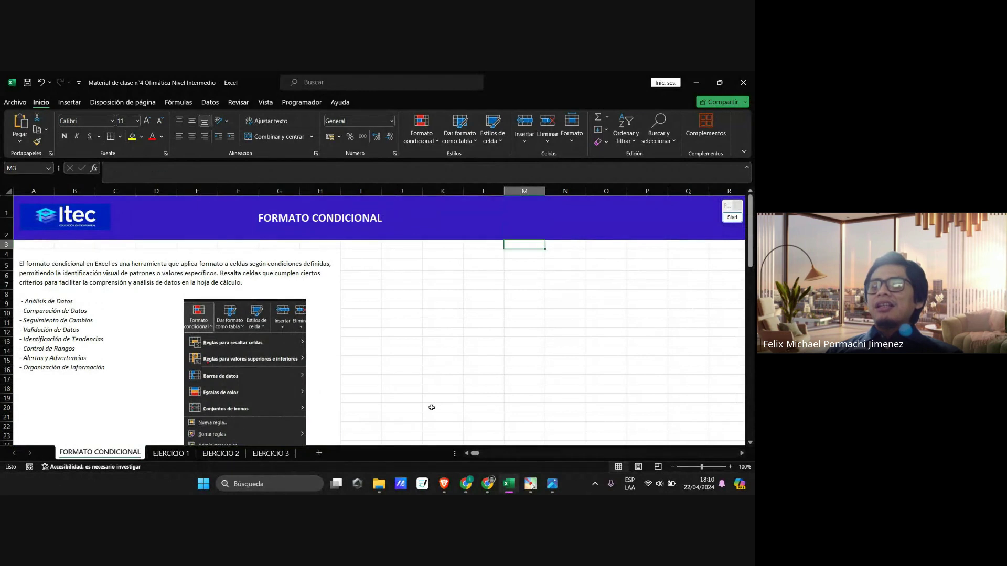
Step: Place the active cell at M5, check the Google Meet call, then return to the Excel workbook and dismiss the screen-sharing notification
{"action": "key", "text": "Down"}
{"action": "key", "text": "Down"}
{"action": "key", "text": "alt+Tab"}
{"action": "key", "text": "alt+Tab"}
{"action": "key", "text": "alt+Tab"}
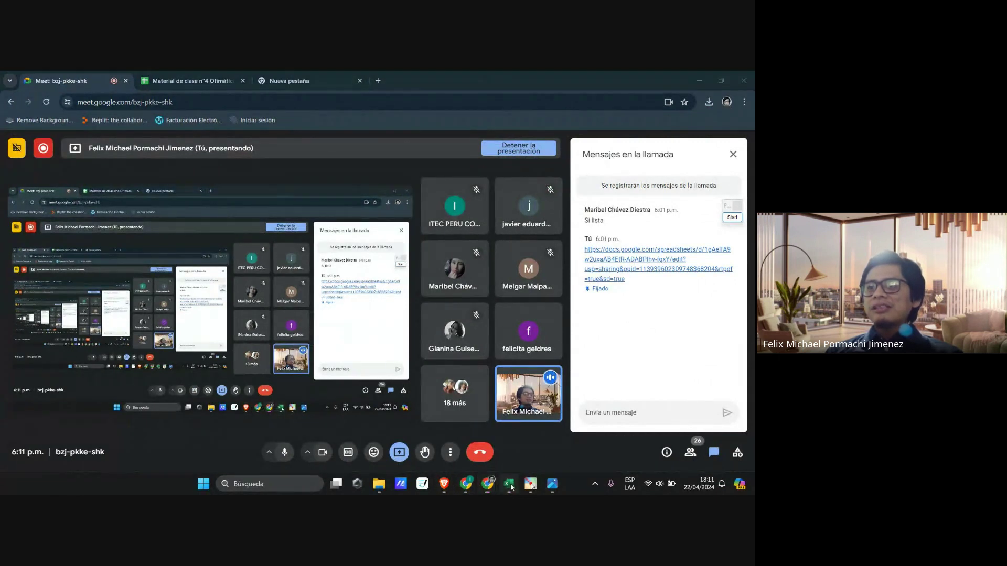
{"action": "left_click", "coordinate": [508, 484]}
{"action": "key", "text": "alt+Tab"}
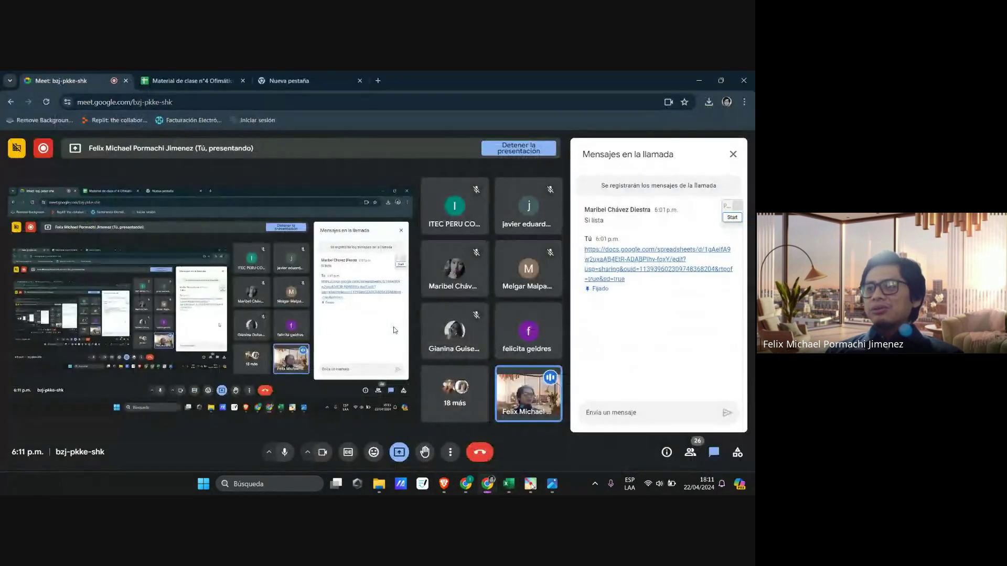
{"action": "key", "text": "alt+Tab"}
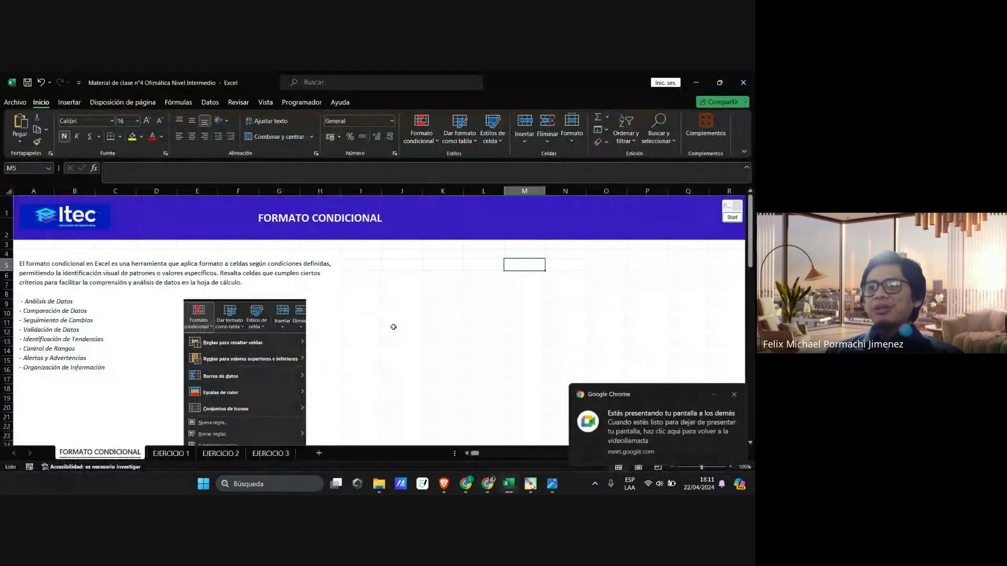
{"action": "left_click", "coordinate": [734, 396]}
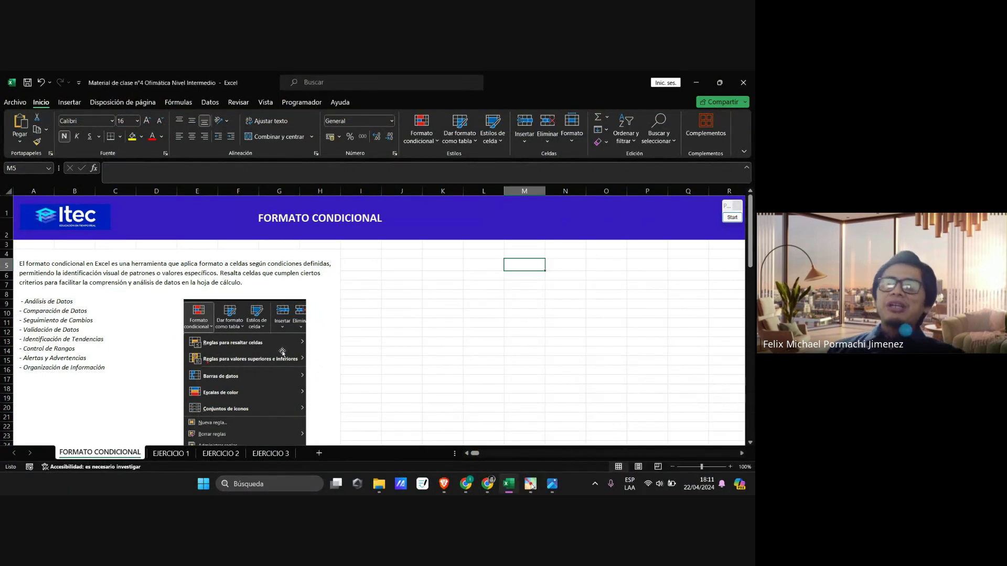
Step: Review the introductory content of the FORMATO CONDICIONAL sheet, then open the EJERCICIO 1 sheet
{"action": "scroll", "coordinate": [259, 369], "scroll_direction": "down", "scroll_amount": 6}
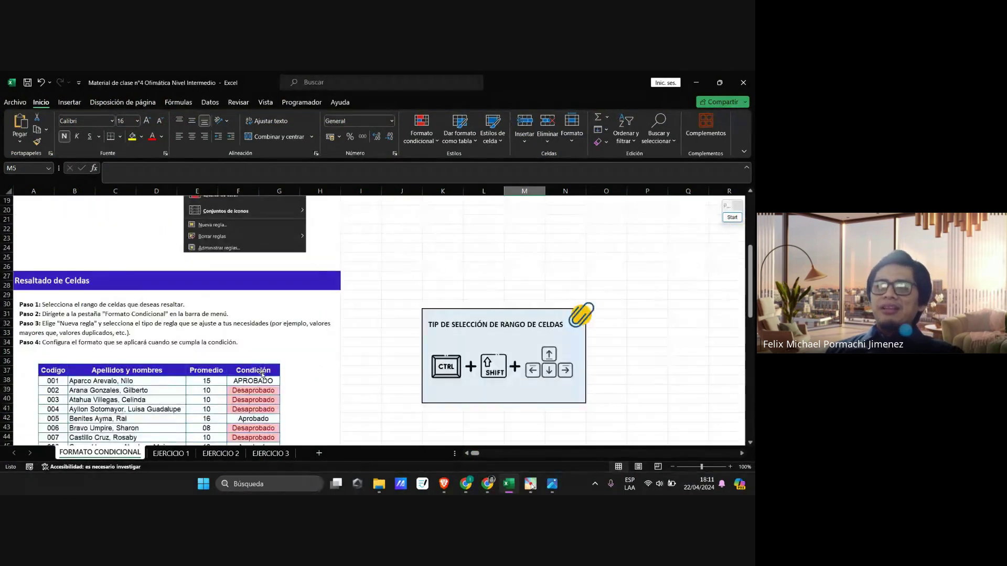
{"action": "scroll", "coordinate": [259, 369], "scroll_direction": "up", "scroll_amount": 6}
{"action": "scroll", "coordinate": [268, 382], "scroll_direction": "down", "scroll_amount": 7}
{"action": "scroll", "coordinate": [268, 381], "scroll_direction": "up", "scroll_amount": 7}
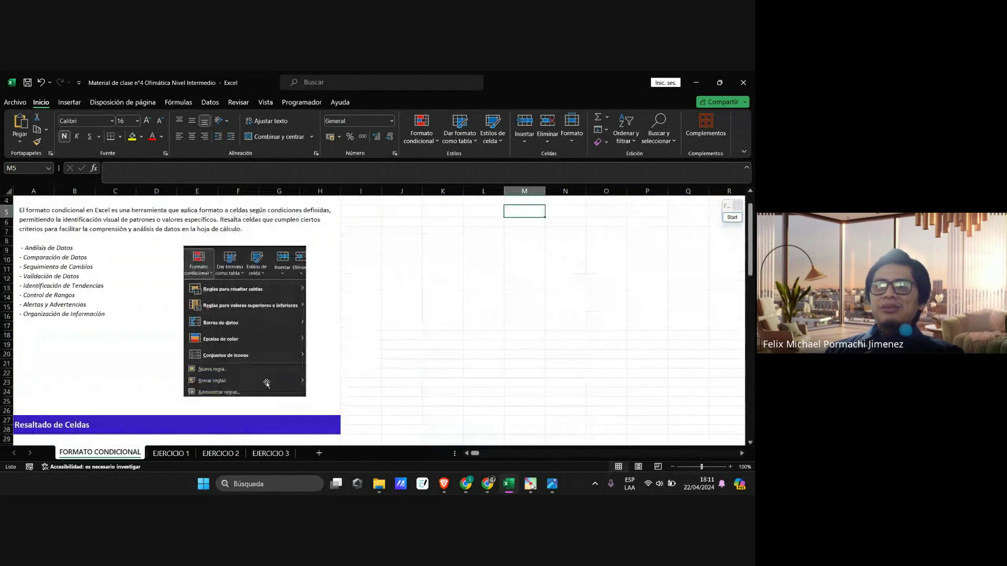
{"action": "left_click", "coordinate": [163, 454]}
{"action": "scroll", "coordinate": [169, 407], "scroll_direction": "up", "scroll_amount": 2}
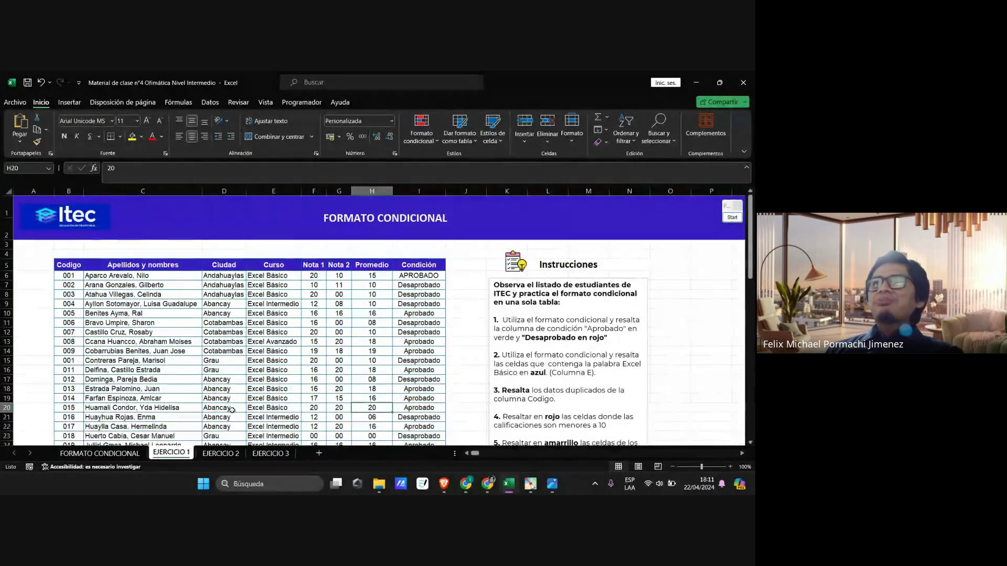
Step: Magnify the screen around the Formato condicional command, then restore normal magnification and end the screen annotation mode
{"action": "left_click", "coordinate": [732, 217]}
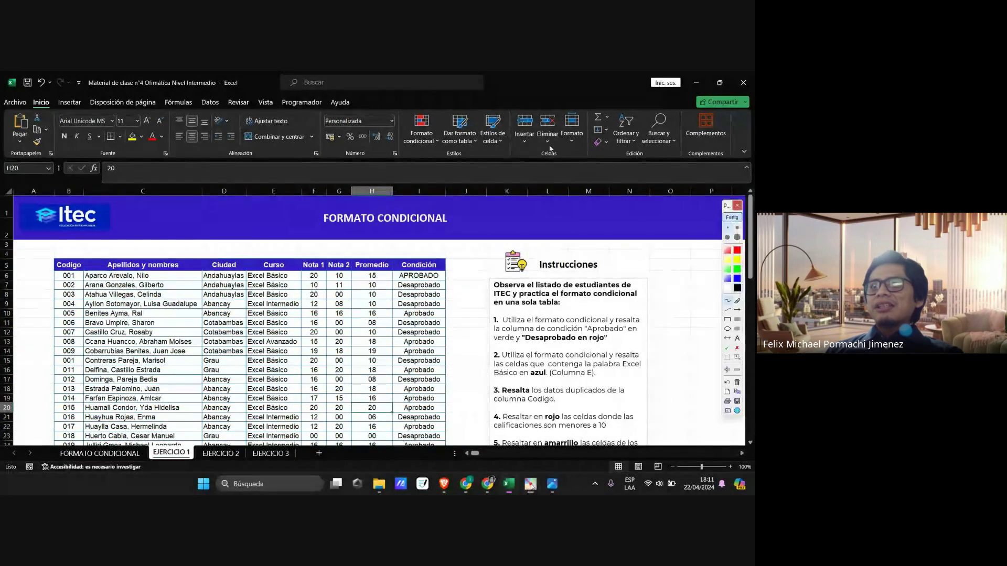
{"action": "key", "text": "super+plus"}
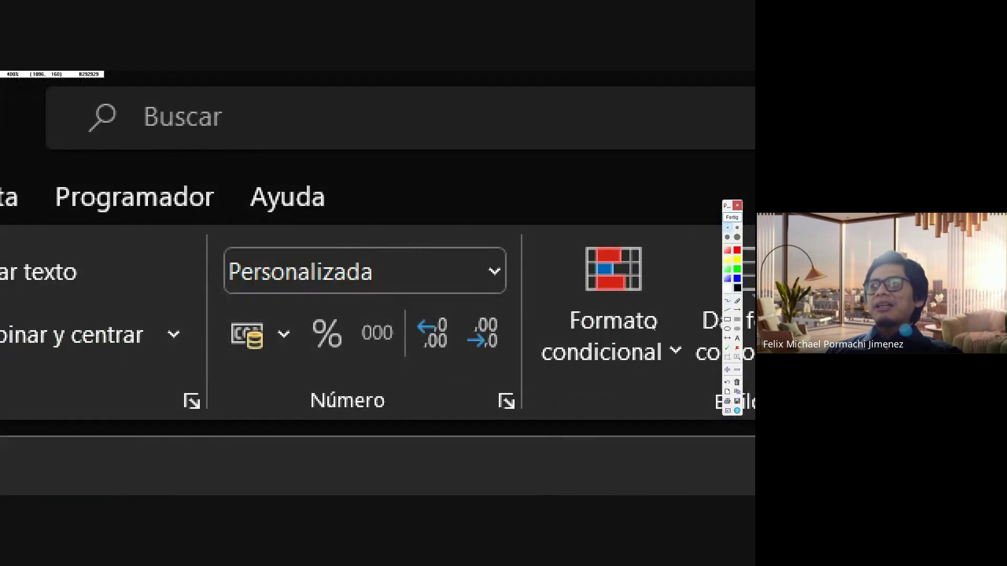
{"action": "key", "text": "super+Escape"}
{"action": "left_click", "coordinate": [733, 217]}
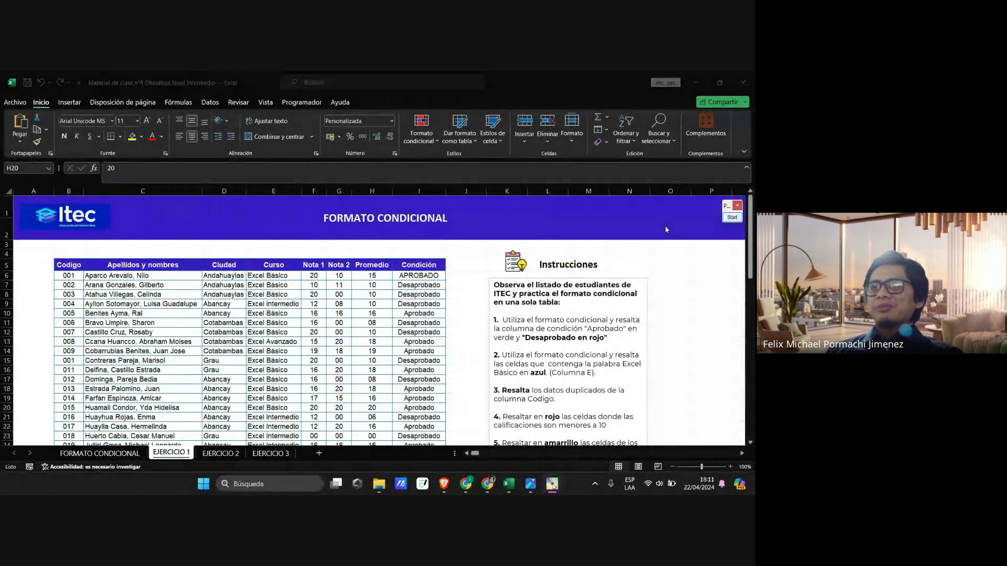
Step: Show the conditional formatting options for highlighting cells and for top and bottom values, then close them without applying a rule
{"action": "left_click", "coordinate": [422, 135]}
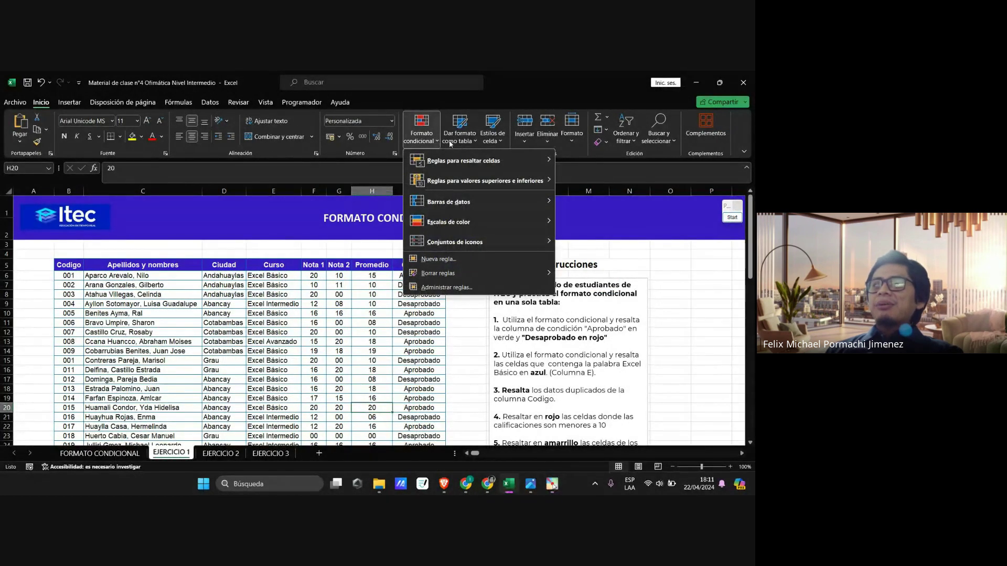
{"action": "mouse_move", "coordinate": [483, 167]}
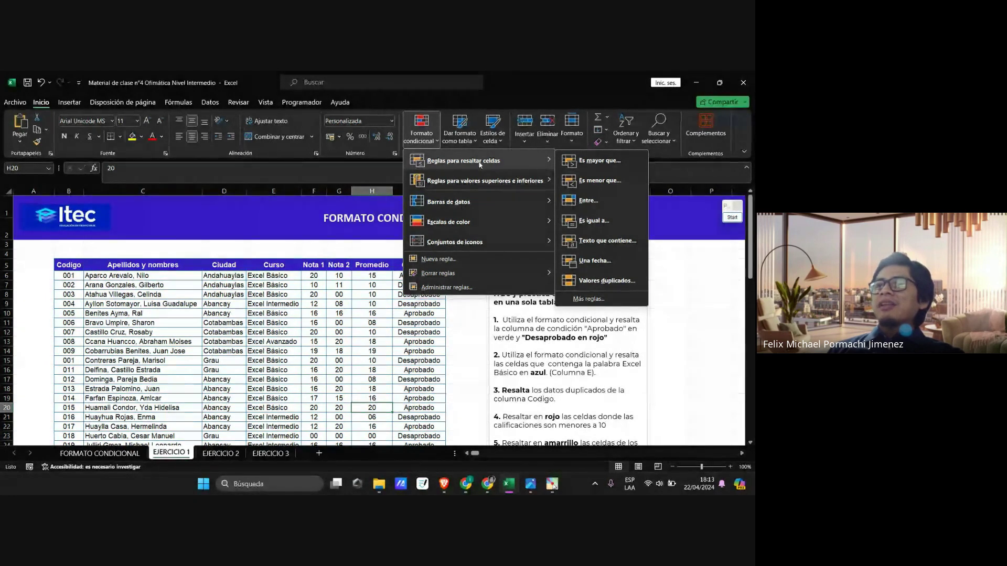
{"action": "mouse_move", "coordinate": [502, 182]}
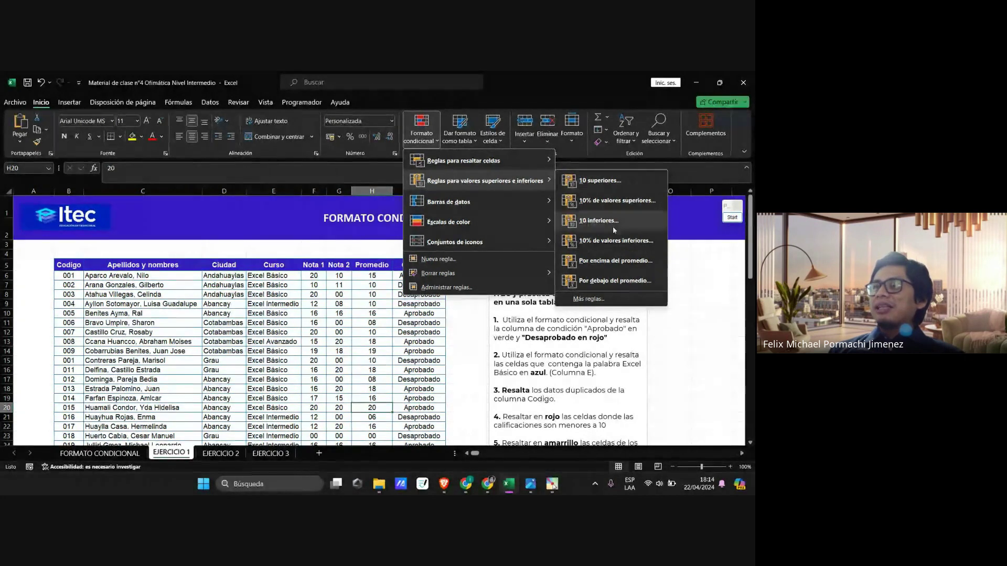
{"action": "key", "text": "Escape"}
{"action": "key", "text": "Escape"}
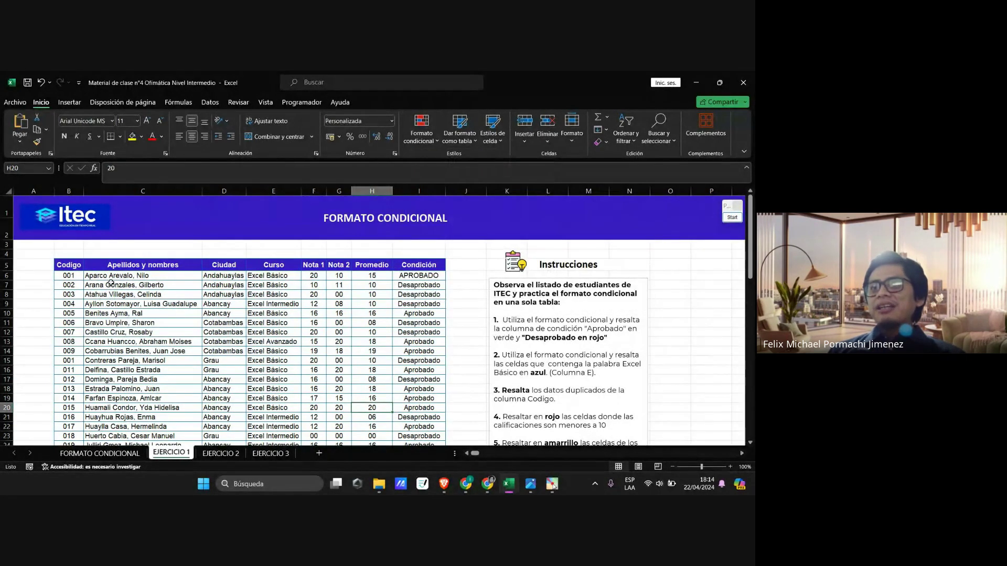
Step: Look through the whole student table on EJERCICIO 1, including the names, cities, courses and grades
{"action": "left_click", "coordinate": [154, 286]}
{"action": "scroll", "coordinate": [268, 333], "scroll_direction": "down", "scroll_amount": 4}
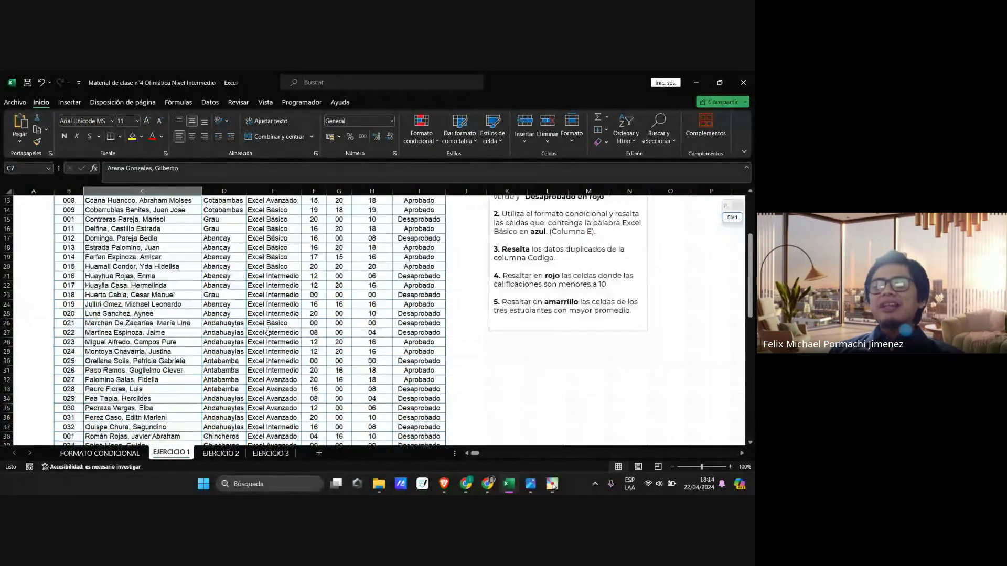
{"action": "scroll", "coordinate": [268, 333], "scroll_direction": "down", "scroll_amount": 3}
{"action": "scroll", "coordinate": [267, 333], "scroll_direction": "up", "scroll_amount": 7}
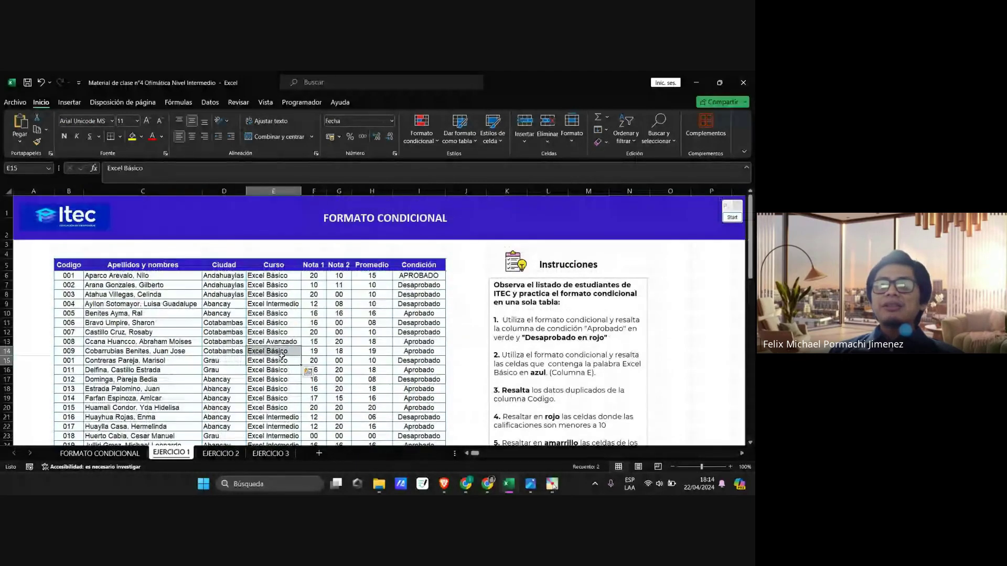
{"action": "left_click", "coordinate": [230, 306]}
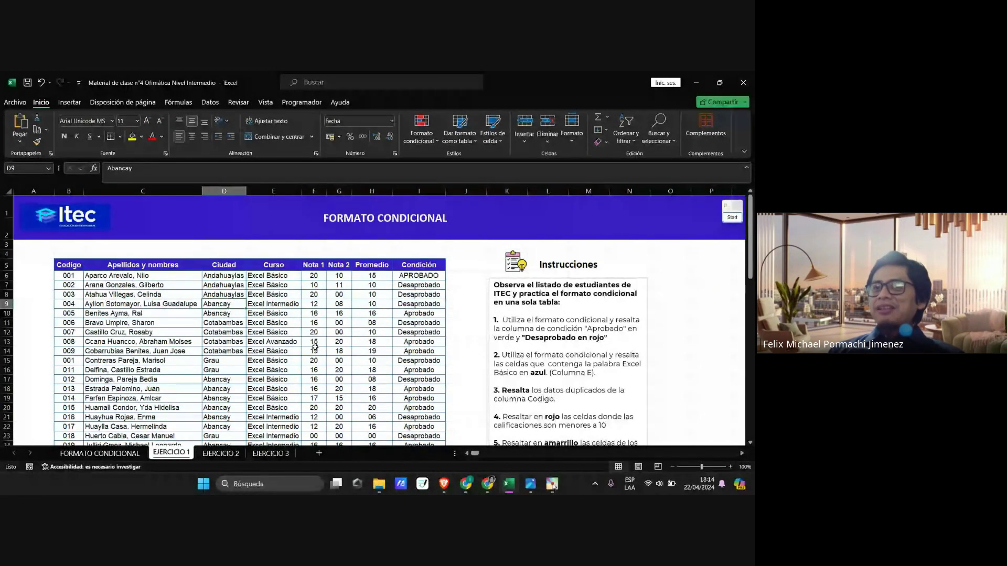
{"action": "left_click", "coordinate": [346, 333]}
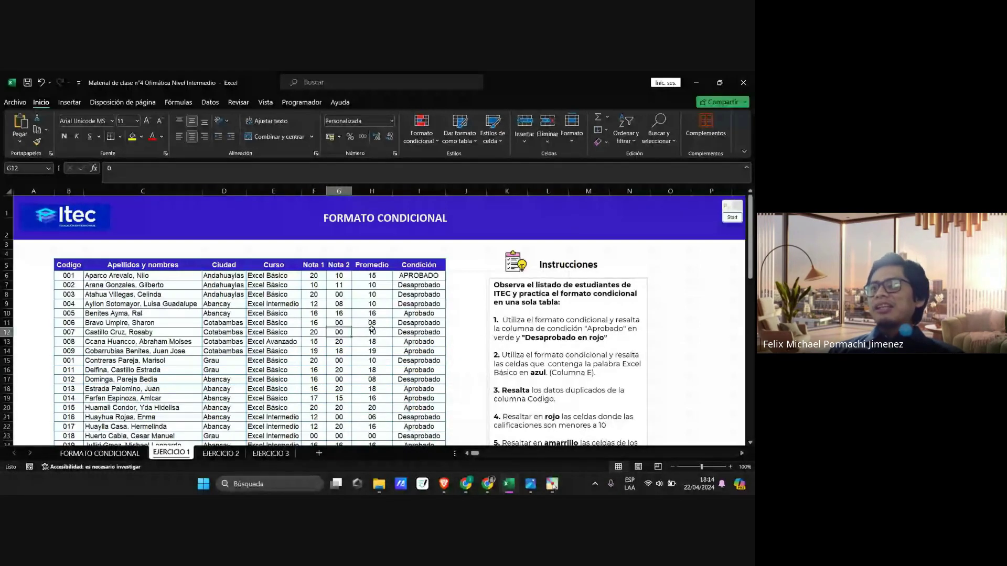
{"action": "left_click", "coordinate": [251, 372]}
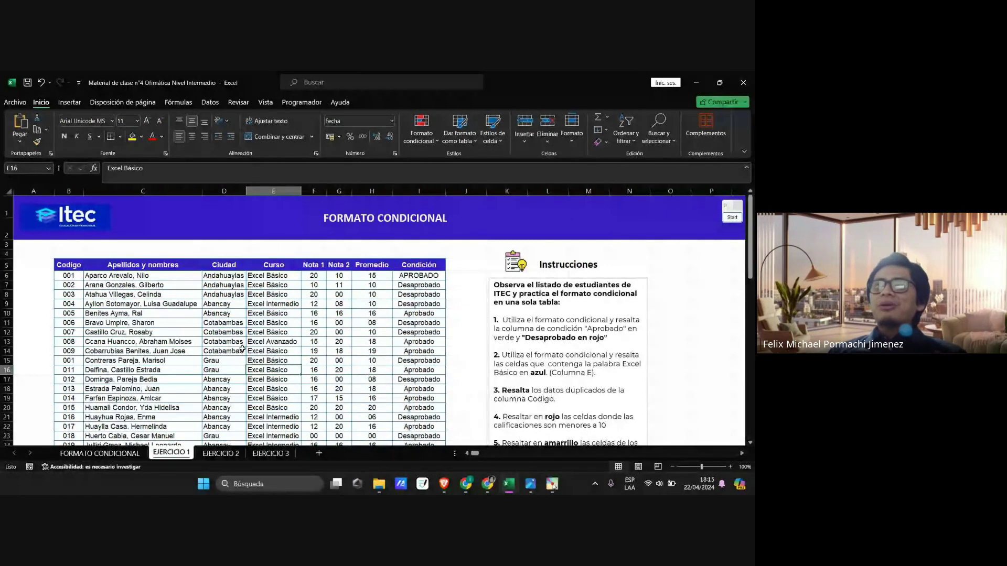
{"action": "scroll", "coordinate": [243, 347], "scroll_direction": "down", "scroll_amount": 5}
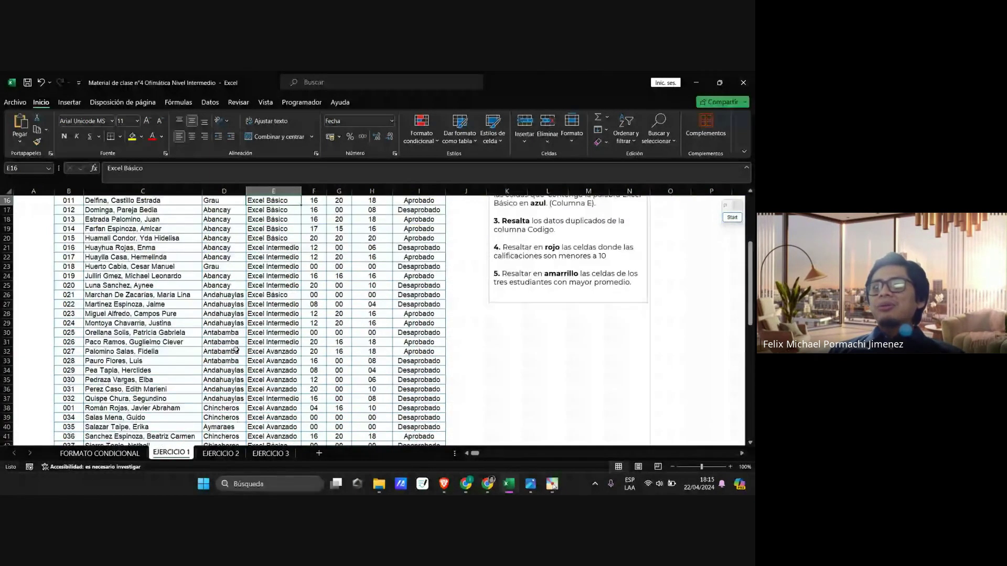
{"action": "scroll", "coordinate": [236, 350], "scroll_direction": "down", "scroll_amount": 6}
{"action": "scroll", "coordinate": [184, 325], "scroll_direction": "up", "scroll_amount": 11}
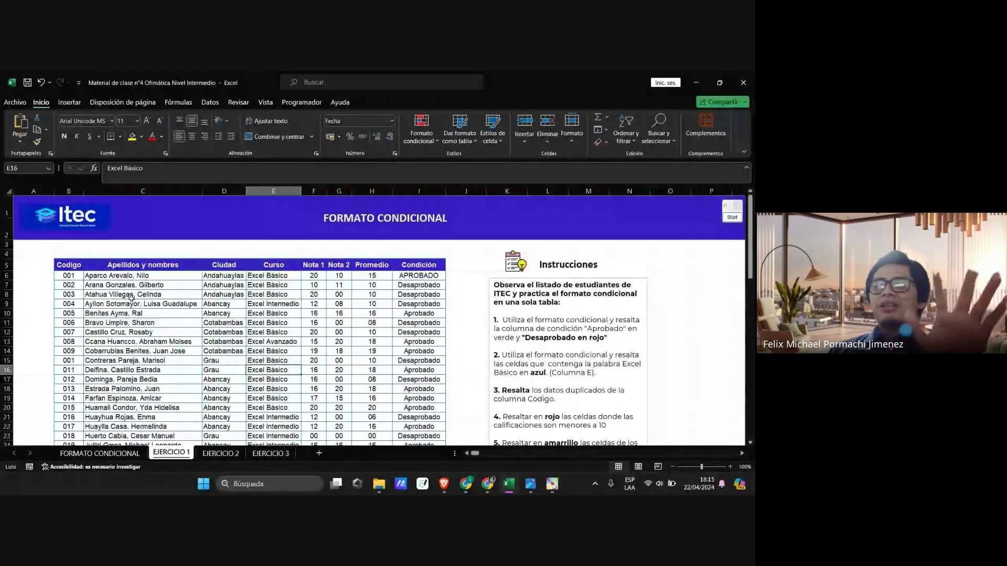
Step: Select the header row B5:I5, then go through the individual headers from Codigo to Nota 1 and view the table's full length
{"action": "left_click_drag", "start_coordinate": [69, 265], "coordinate": [419, 262]}
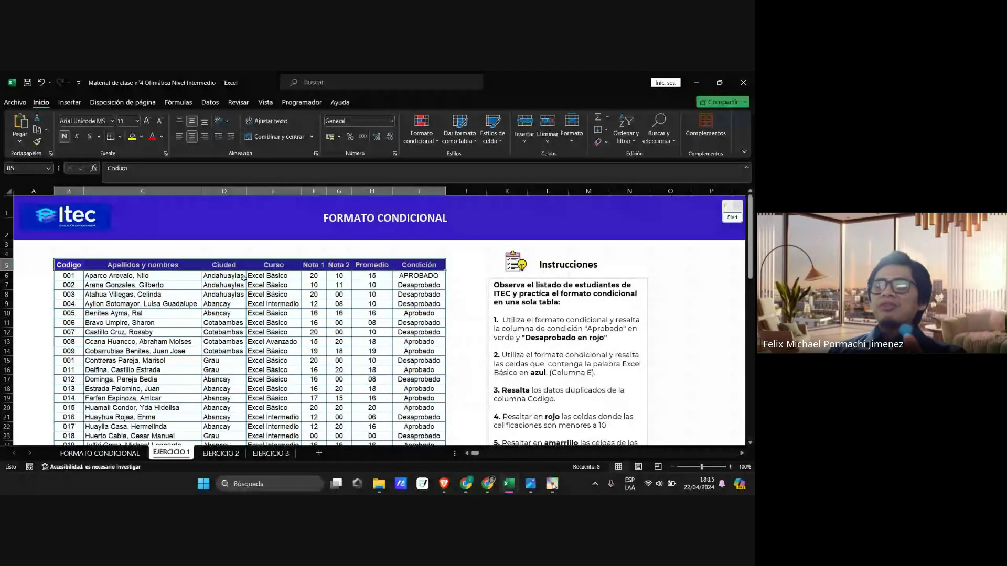
{"action": "left_click", "coordinate": [75, 265]}
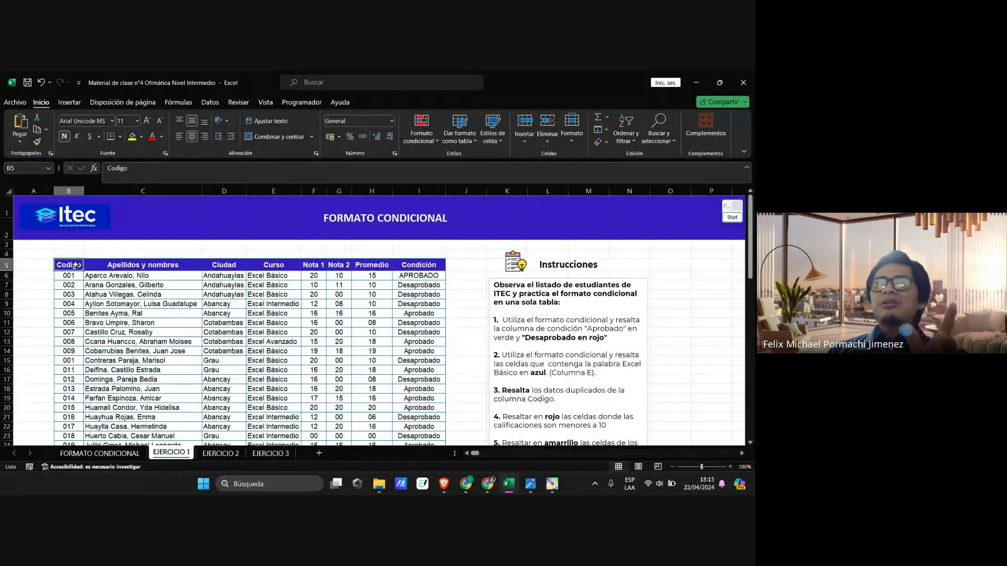
{"action": "left_click", "coordinate": [120, 267]}
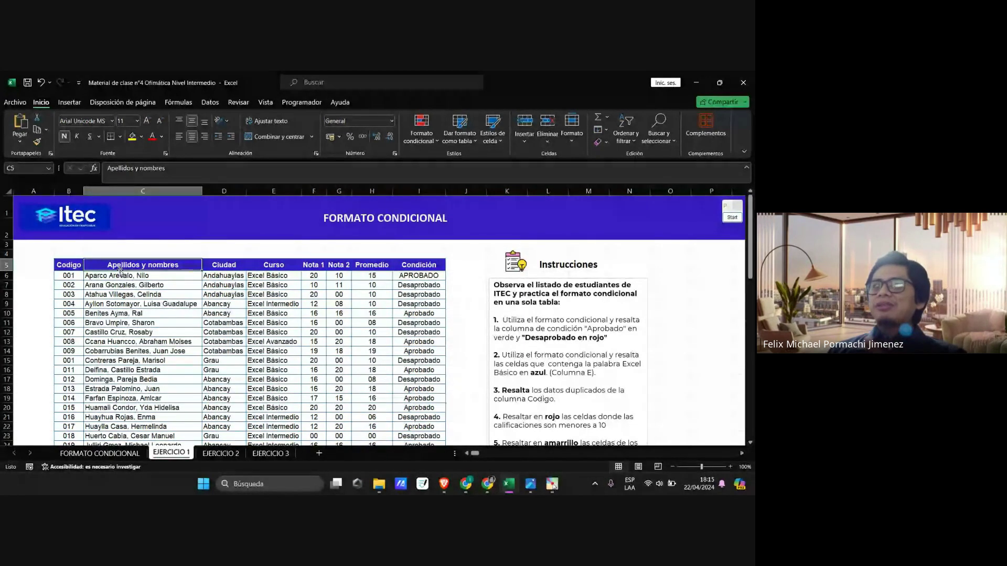
{"action": "left_click", "coordinate": [224, 266]}
{"action": "left_click", "coordinate": [287, 267]}
{"action": "left_click", "coordinate": [311, 265]}
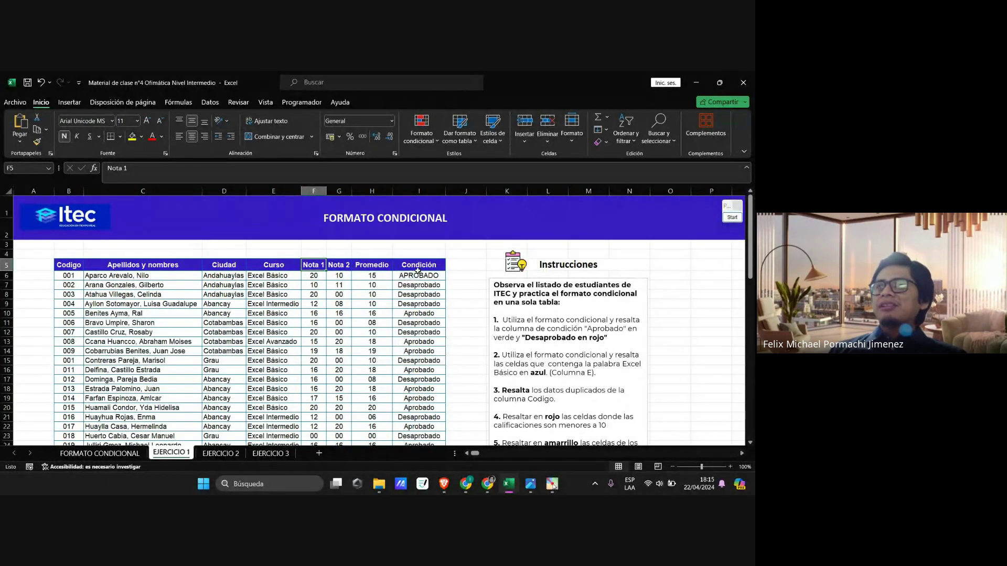
{"action": "scroll", "coordinate": [69, 276], "scroll_direction": "down", "scroll_amount": 11}
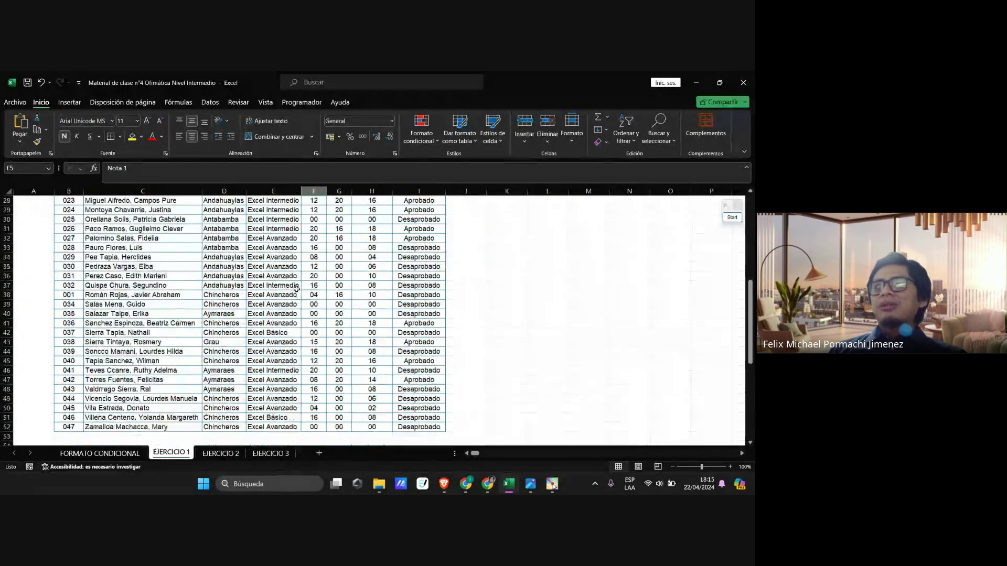
{"action": "scroll", "coordinate": [291, 361], "scroll_direction": "up", "scroll_amount": 11}
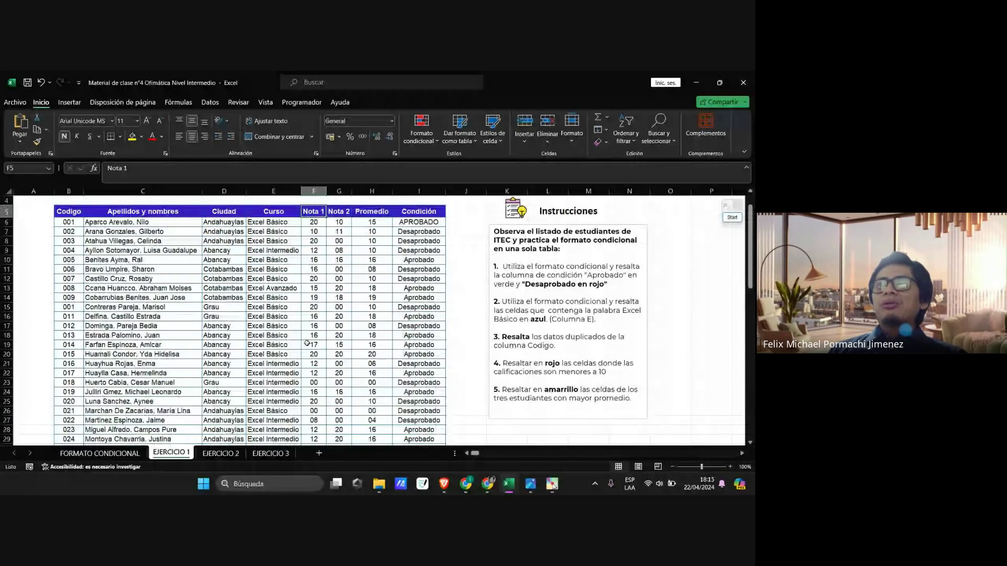
Step: Move the active cell down the Nota 1 column to F12, then place it at E16 in the Curso column
{"action": "key", "text": "Down"}
{"action": "key", "text": "Down"}
{"action": "key", "text": "Down"}
{"action": "key", "text": "Down"}
{"action": "key", "text": "Down"}
{"action": "key", "text": "Down"}
{"action": "key", "text": "Down"}
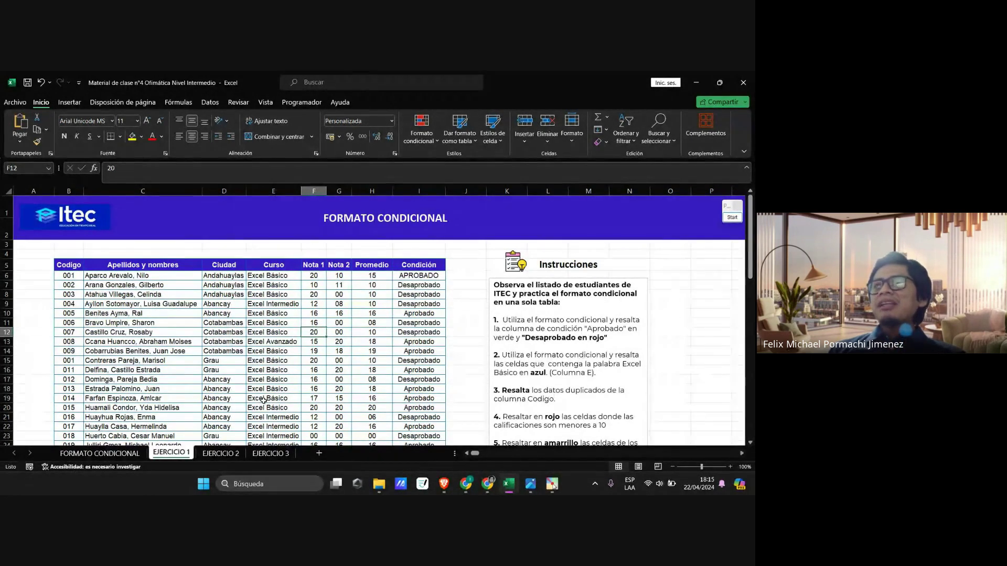
{"action": "left_click", "coordinate": [271, 374]}
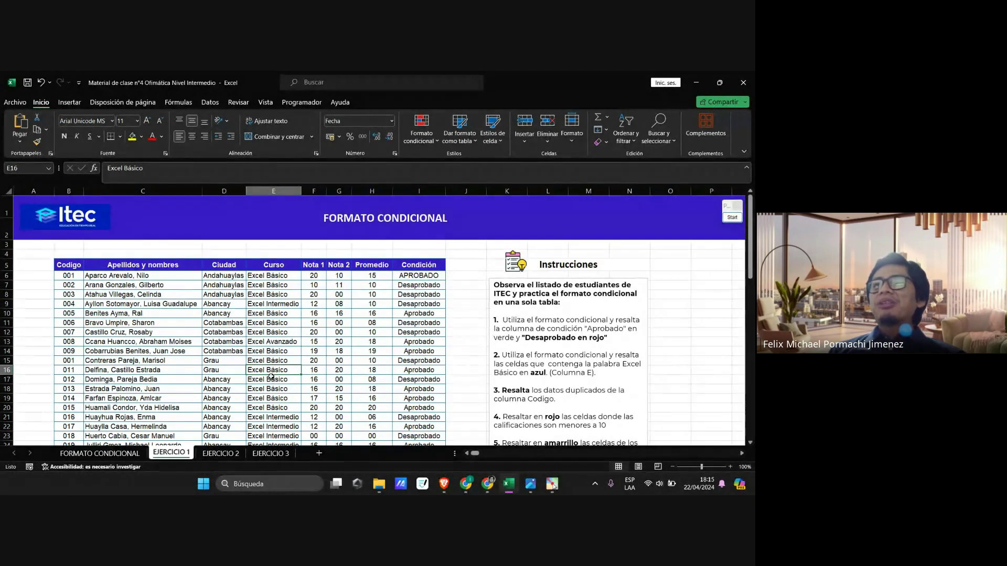
Step: Switch to the Google Meet call to read the new chat messages, then return to the Excel workbook
{"action": "left_click", "coordinate": [484, 484]}
{"action": "left_click", "coordinate": [455, 407]}
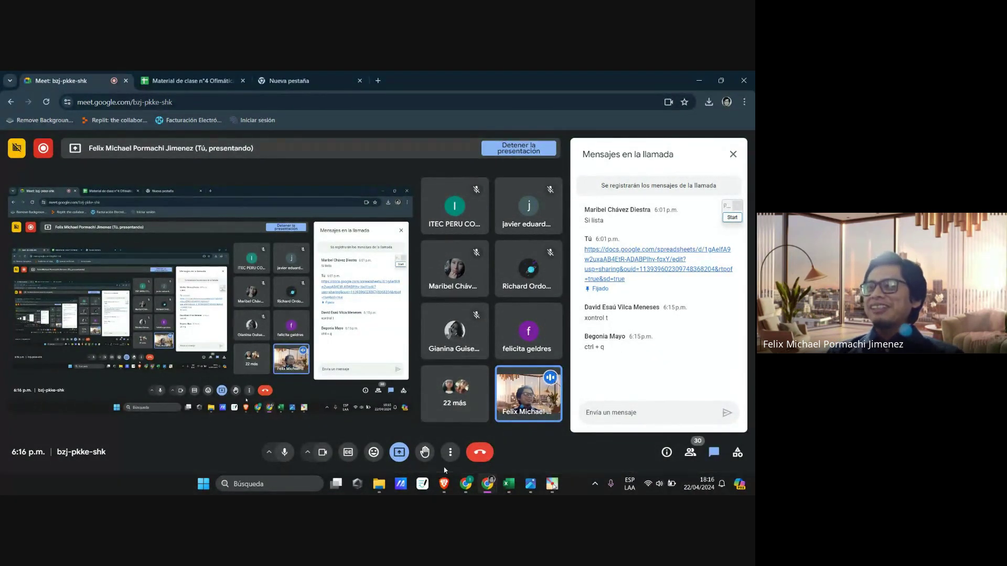
{"action": "left_click", "coordinate": [509, 485]}
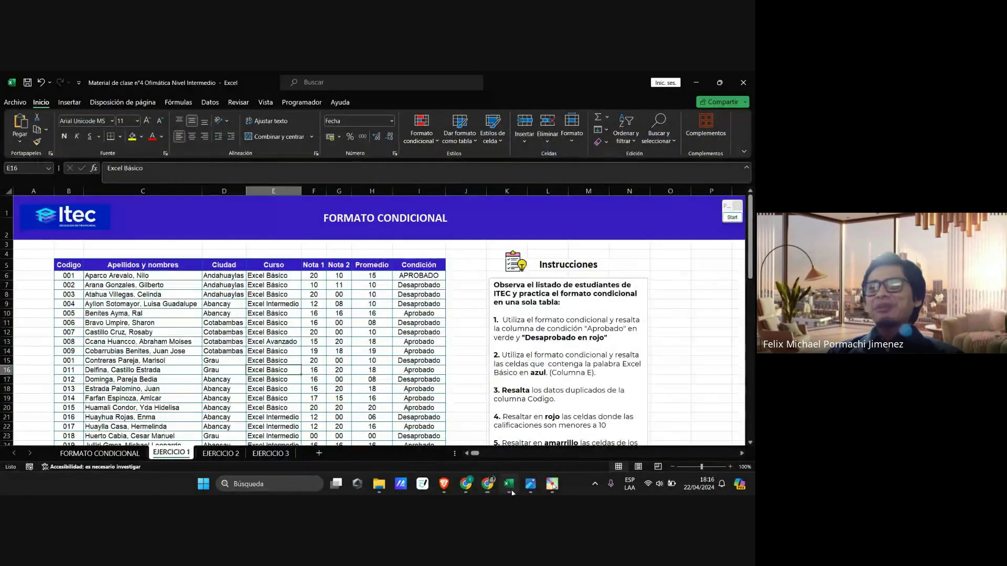
Step: Bring up the Crear tabla dialog for the student list, dismiss it, and place the active cell at F15
{"action": "left_click", "coordinate": [265, 352]}
{"action": "key", "text": "ctrl+t"}
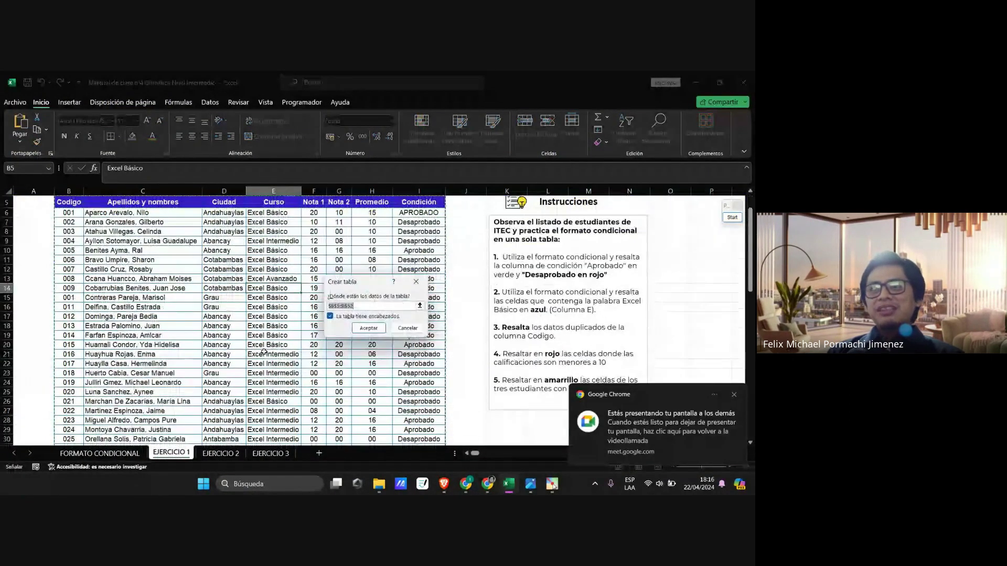
{"action": "scroll", "coordinate": [264, 351], "scroll_direction": "up", "scroll_amount": 2}
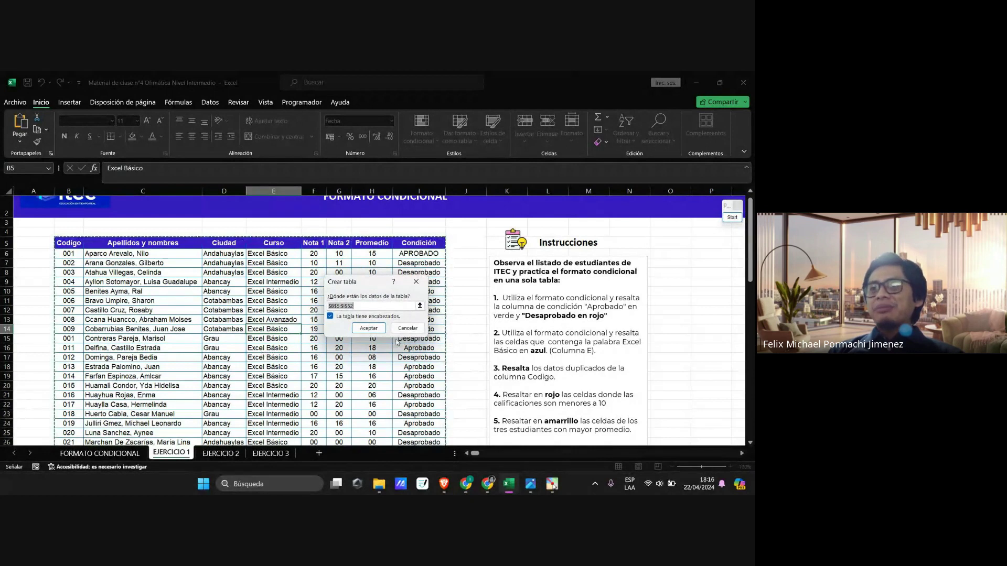
{"action": "left_click", "coordinate": [416, 283]}
{"action": "left_click", "coordinate": [310, 336]}
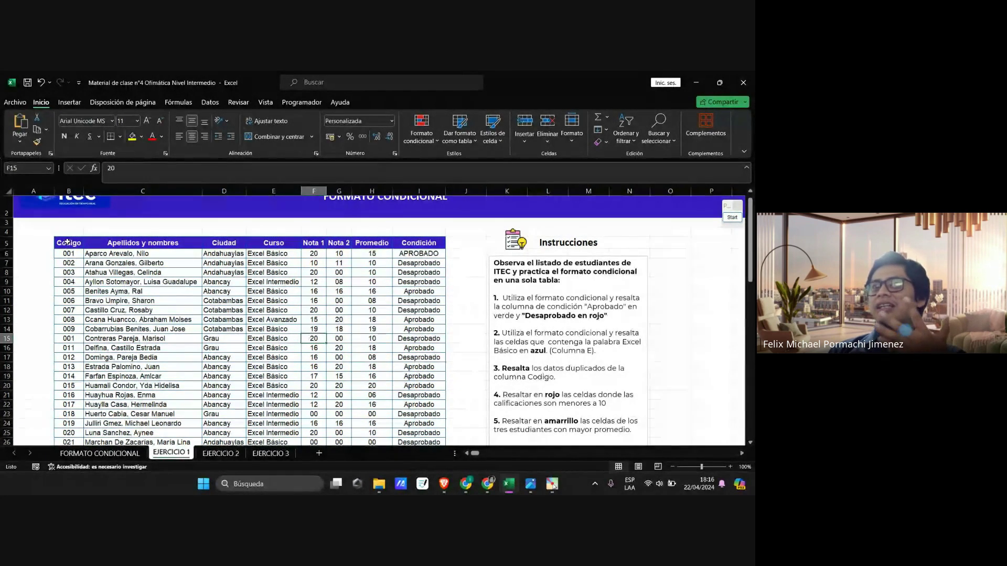
Step: Select the range B5:I23 from the Codigo header, view the rows below it, and place the active cell at H17
{"action": "left_click_drag", "start_coordinate": [68, 242], "coordinate": [419, 415]}
{"action": "scroll", "coordinate": [398, 398], "scroll_direction": "down", "scroll_amount": 4}
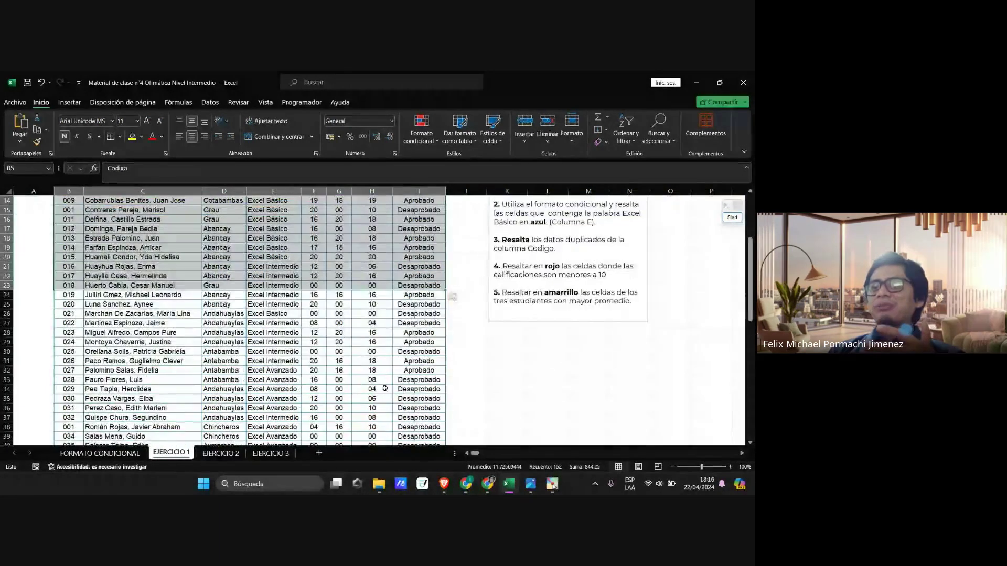
{"action": "scroll", "coordinate": [373, 383], "scroll_direction": "up", "scroll_amount": 4}
{"action": "left_click", "coordinate": [365, 380]}
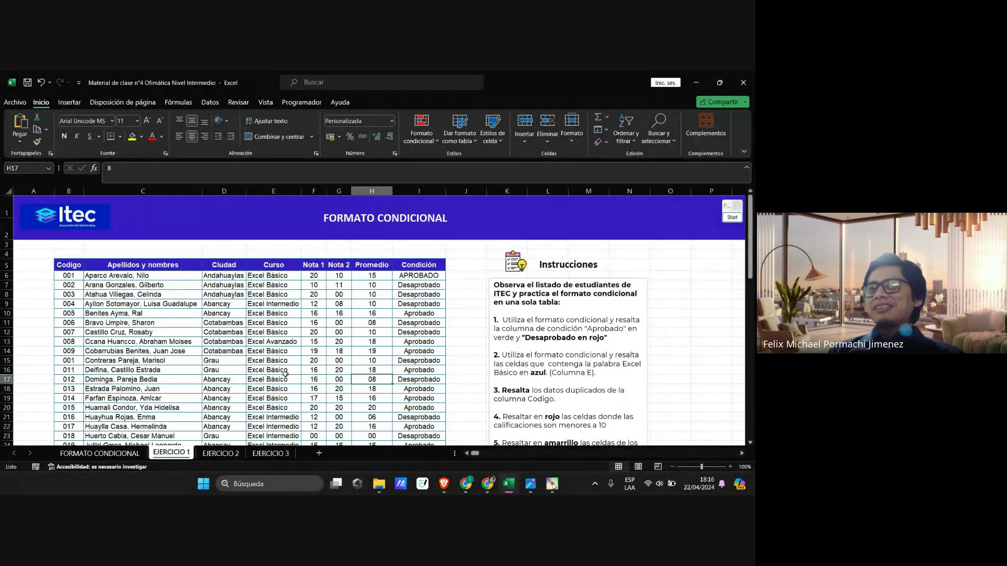
Step: Go through the student list down to its last row 52, placing the active cell at C20 along the way
{"action": "scroll", "coordinate": [225, 328], "scroll_direction": "down", "scroll_amount": 5}
{"action": "scroll", "coordinate": [224, 327], "scroll_direction": "up", "scroll_amount": 5}
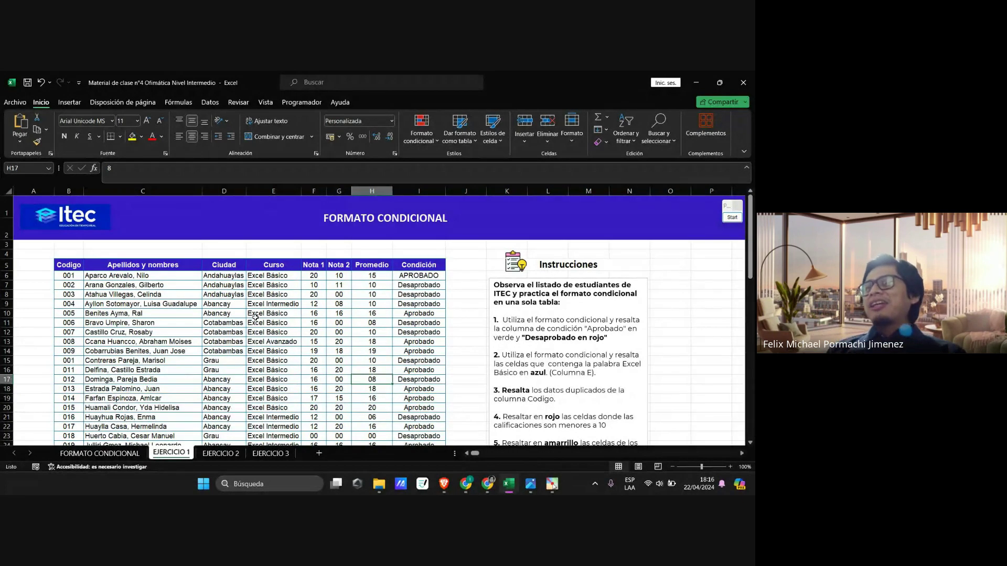
{"action": "scroll", "coordinate": [255, 317], "scroll_direction": "down", "scroll_amount": 2}
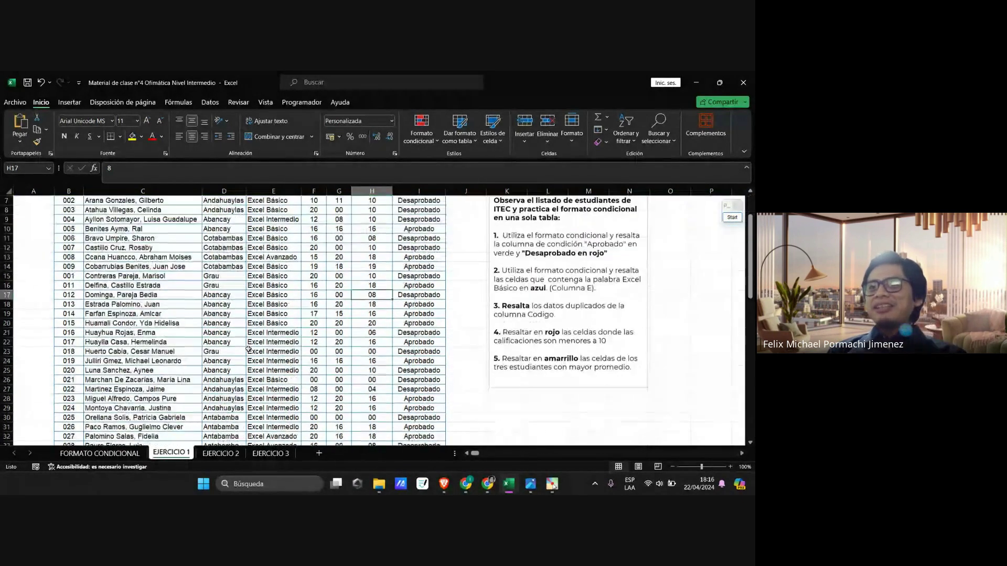
{"action": "left_click", "coordinate": [128, 322]}
{"action": "scroll", "coordinate": [195, 337], "scroll_direction": "down", "scroll_amount": 4}
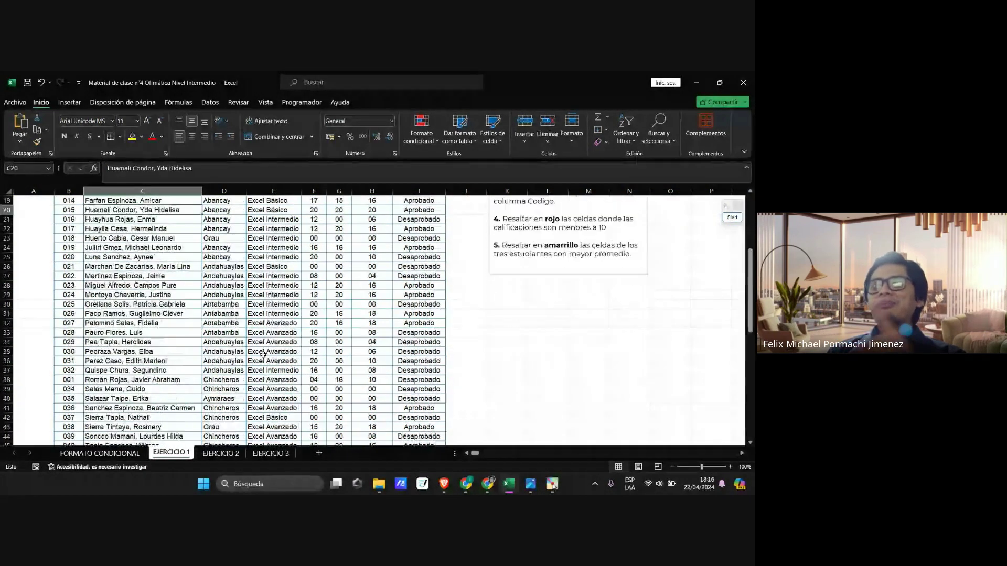
{"action": "scroll", "coordinate": [283, 355], "scroll_direction": "down", "scroll_amount": 6}
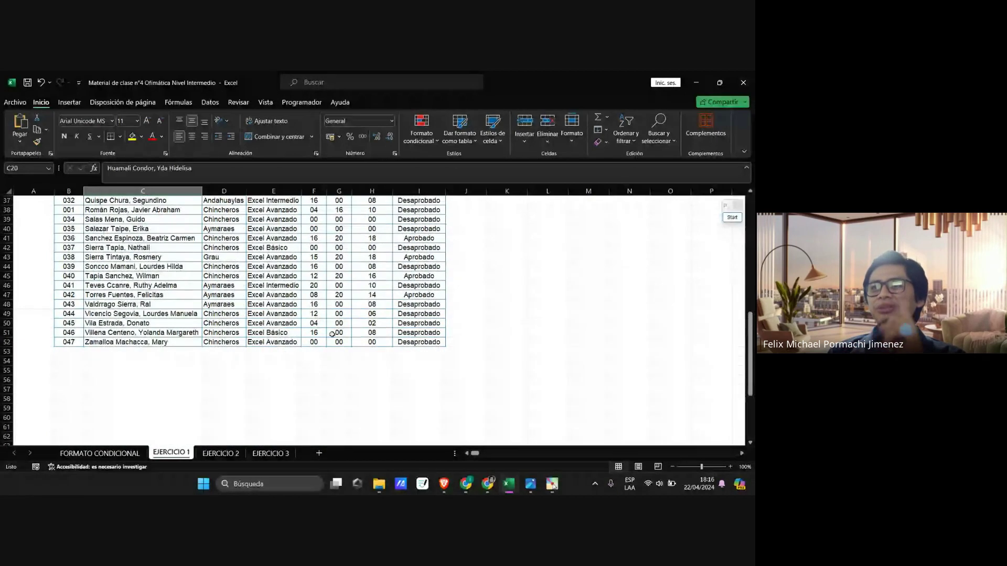
Step: Place the active cell at G49 inside the student list and bring up the Crear tabla dialog
{"action": "left_click", "coordinate": [341, 316]}
{"action": "scroll", "coordinate": [336, 321], "scroll_direction": "up", "scroll_amount": 2}
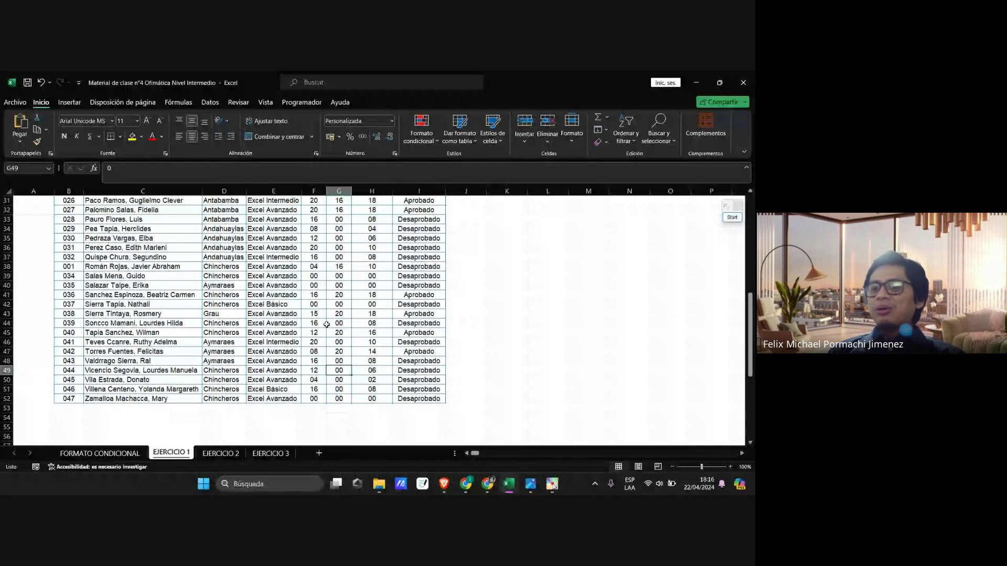
{"action": "key", "text": "ctrl+t"}
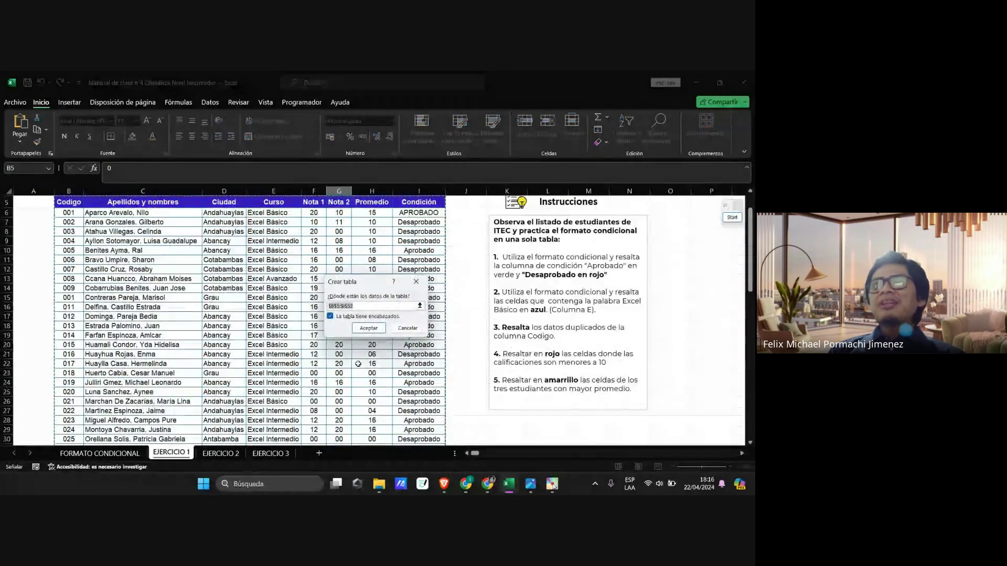
Step: Magnify the Crear tabla dialog with the screen annotation tool and examine the data range $B$5:$I$52
{"action": "left_click", "coordinate": [732, 217]}
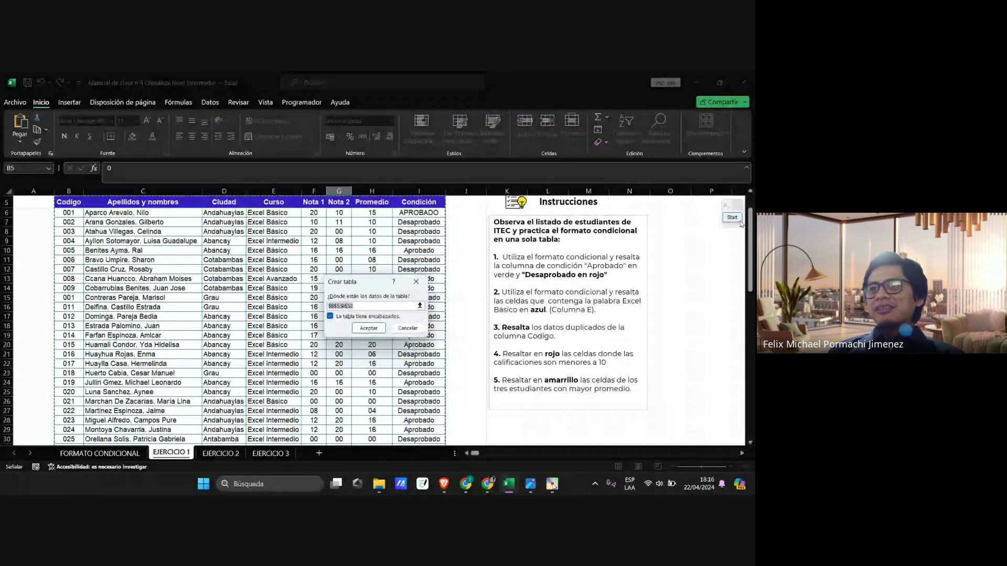
{"action": "left_click", "coordinate": [727, 370]}
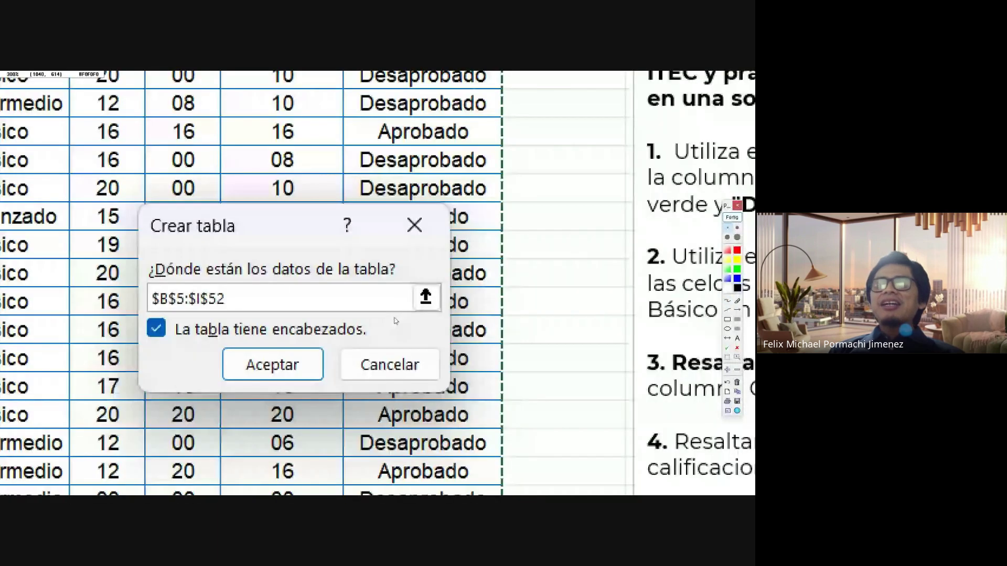
{"action": "scroll", "coordinate": [89, 285], "scroll_direction": "up", "scroll_amount": 2}
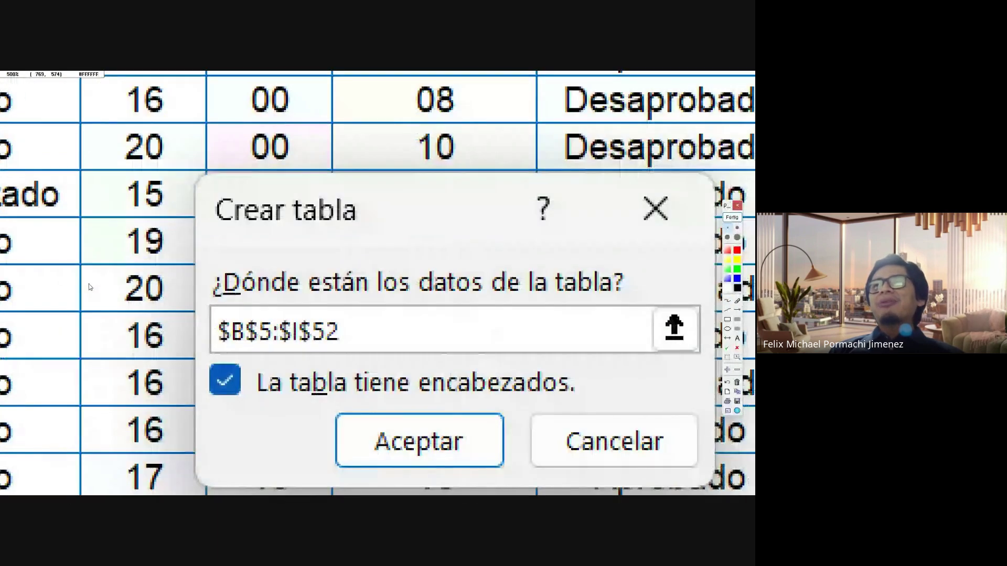
{"action": "scroll", "coordinate": [89, 284], "scroll_direction": "down", "scroll_amount": 3}
{"action": "scroll", "coordinate": [243, 229], "scroll_direction": "up", "scroll_amount": 4}
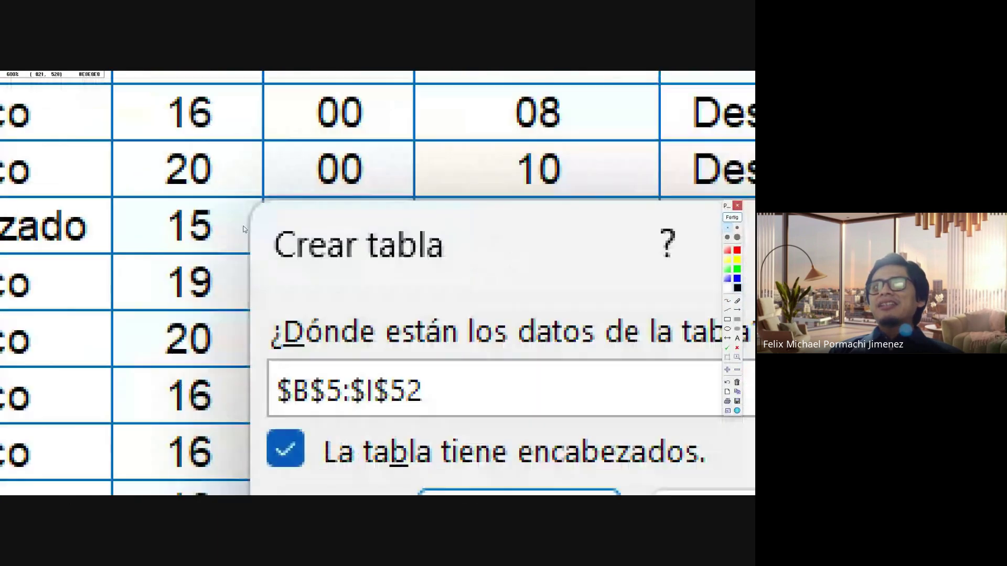
{"action": "scroll", "coordinate": [243, 229], "scroll_direction": "down", "scroll_amount": 4}
{"action": "scroll", "coordinate": [303, 346], "scroll_direction": "up", "scroll_amount": 4}
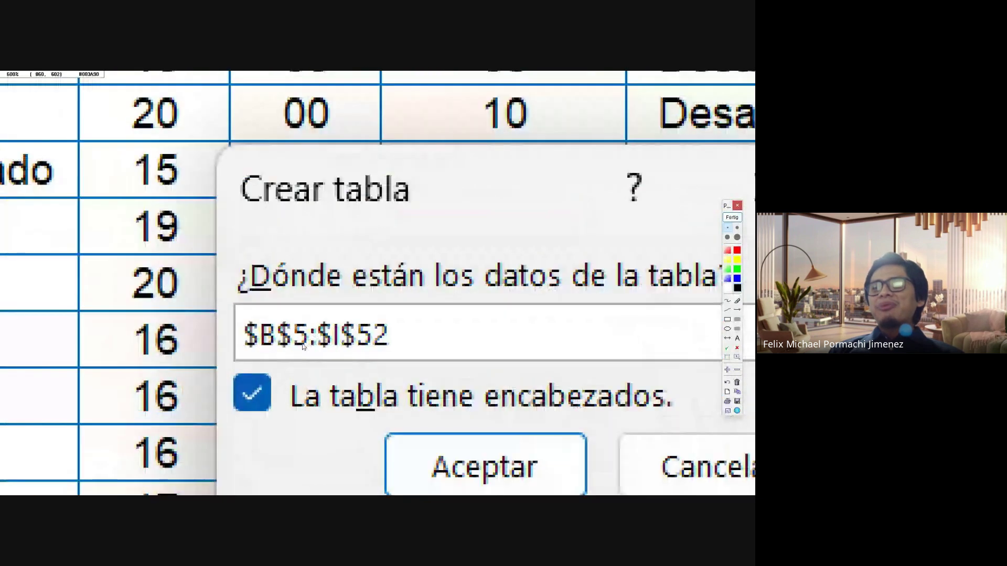
{"action": "scroll", "coordinate": [303, 347], "scroll_direction": "up", "scroll_amount": 2}
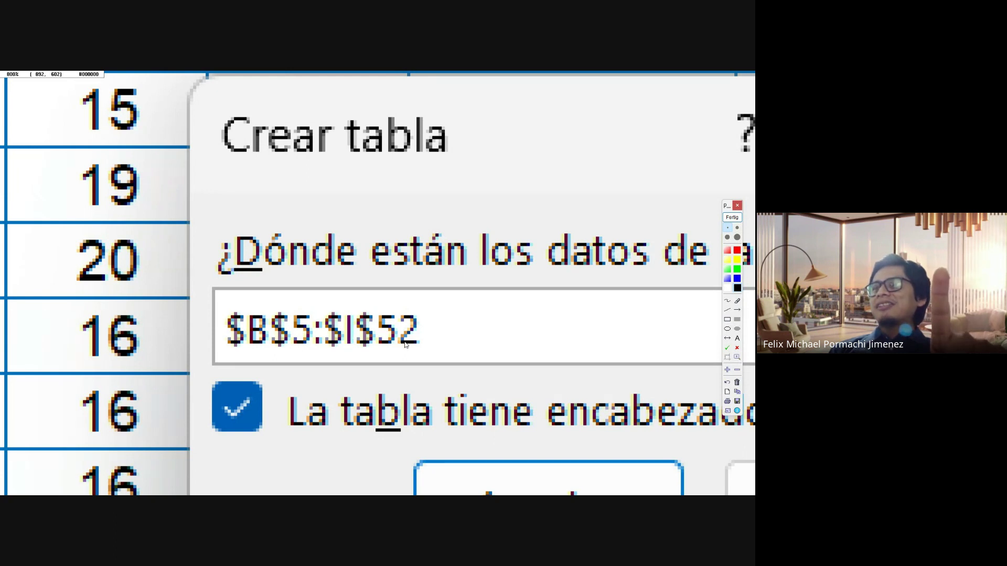
{"action": "scroll", "coordinate": [405, 345], "scroll_direction": "down", "scroll_amount": 3}
{"action": "scroll", "coordinate": [401, 343], "scroll_direction": "down", "scroll_amount": 2}
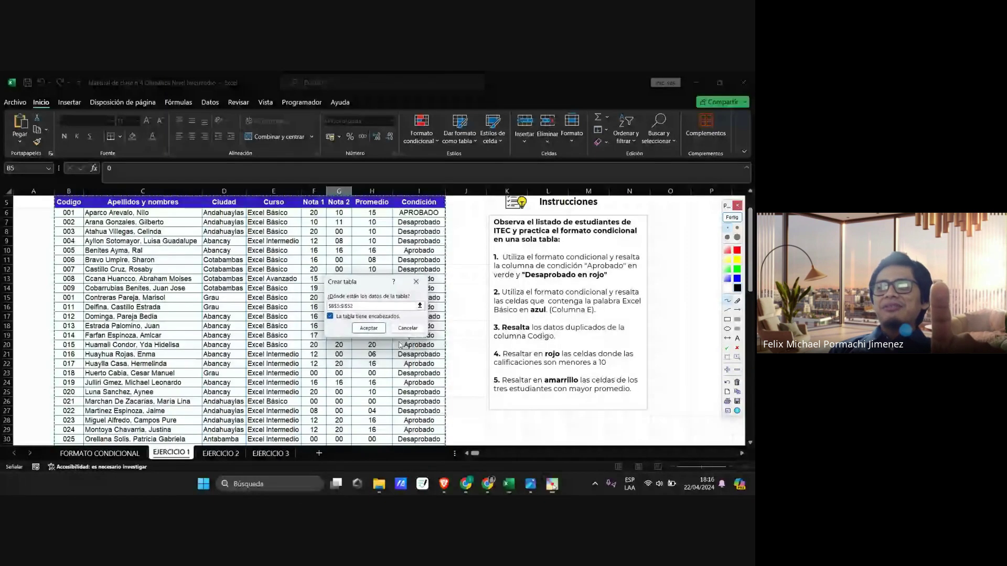
Step: Magnify the sheet around the Codigo header to examine where the table range begins, then leave the annotation tool
{"action": "scroll", "coordinate": [51, 205], "scroll_direction": "up", "scroll_amount": 3}
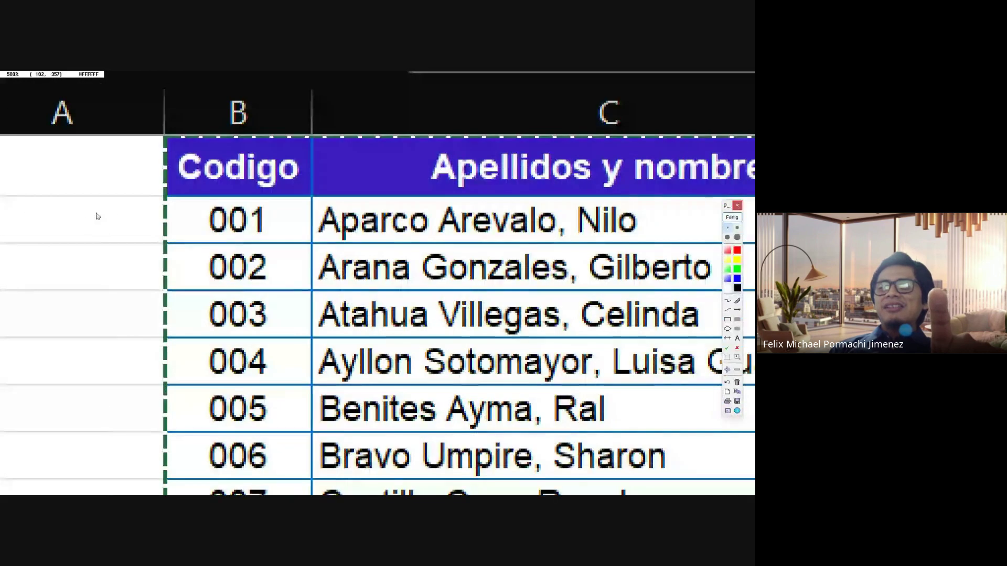
{"action": "scroll", "coordinate": [162, 335], "scroll_direction": "down", "scroll_amount": 3}
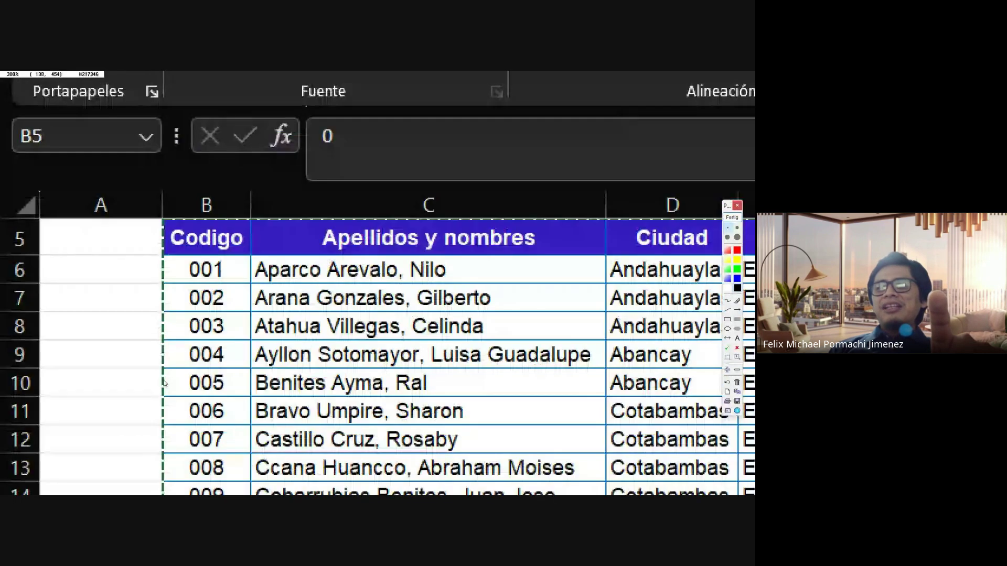
{"action": "scroll", "coordinate": [162, 336], "scroll_direction": "down", "scroll_amount": 2}
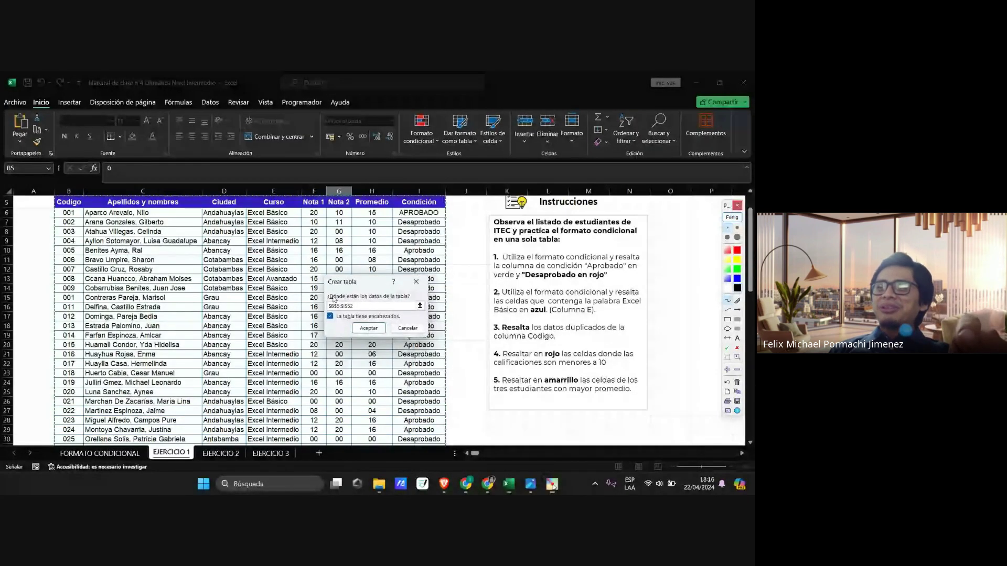
{"action": "key", "text": "Escape"}
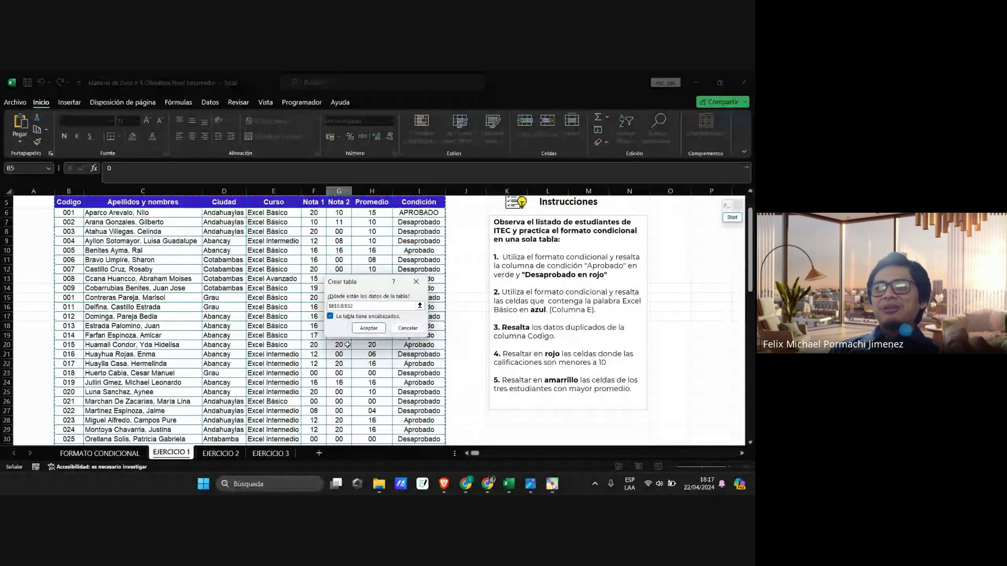
Step: Check the marked range down to row 52 and create the table from $B$5:$I$52 with headers
{"action": "scroll", "coordinate": [211, 333], "scroll_direction": "down", "scroll_amount": 4}
{"action": "scroll", "coordinate": [211, 332], "scroll_direction": "down", "scroll_amount": 7}
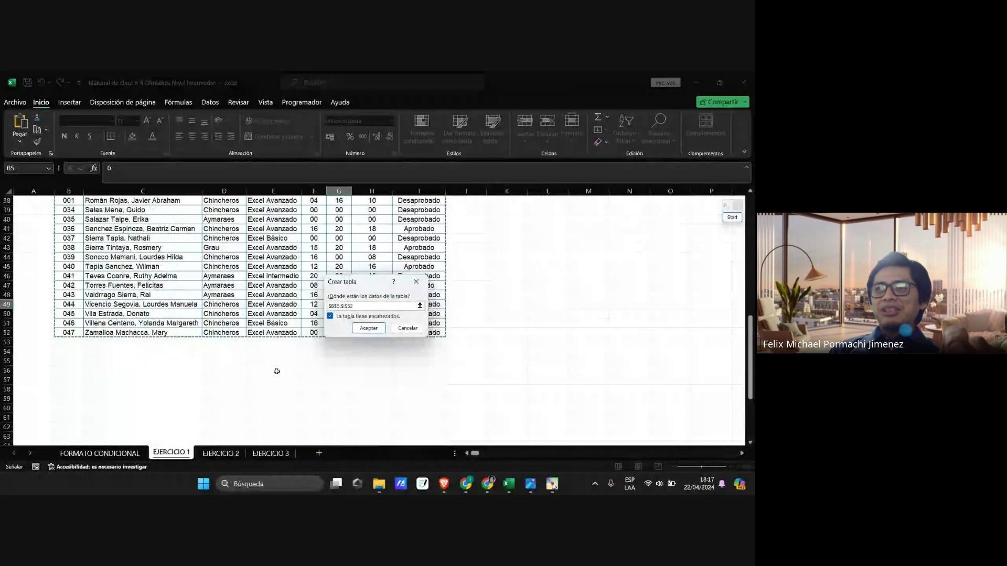
{"action": "scroll", "coordinate": [225, 294], "scroll_direction": "up", "scroll_amount": 12}
{"action": "scroll", "coordinate": [226, 258], "scroll_direction": "up", "scroll_amount": 1}
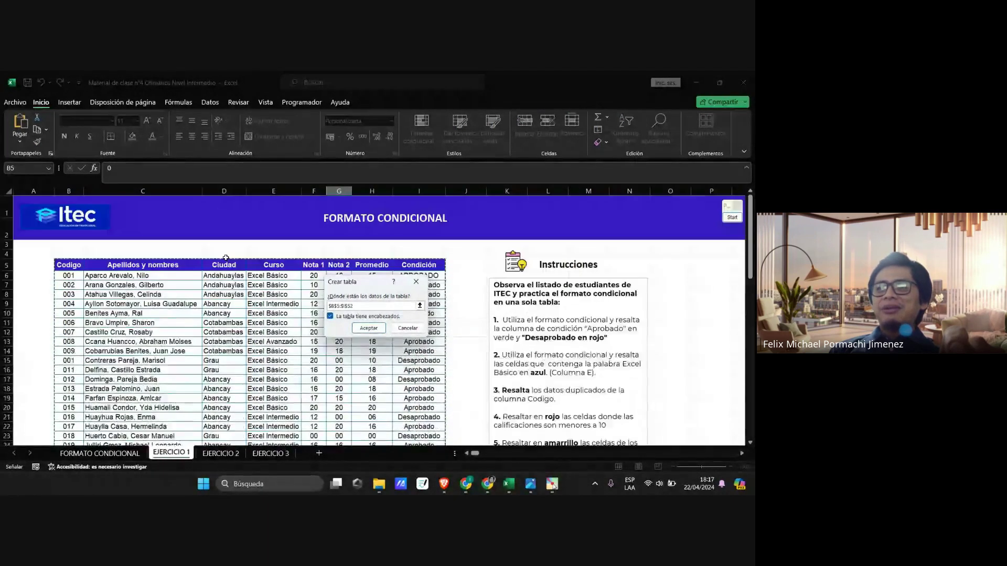
{"action": "scroll", "coordinate": [231, 265], "scroll_direction": "down", "scroll_amount": 7}
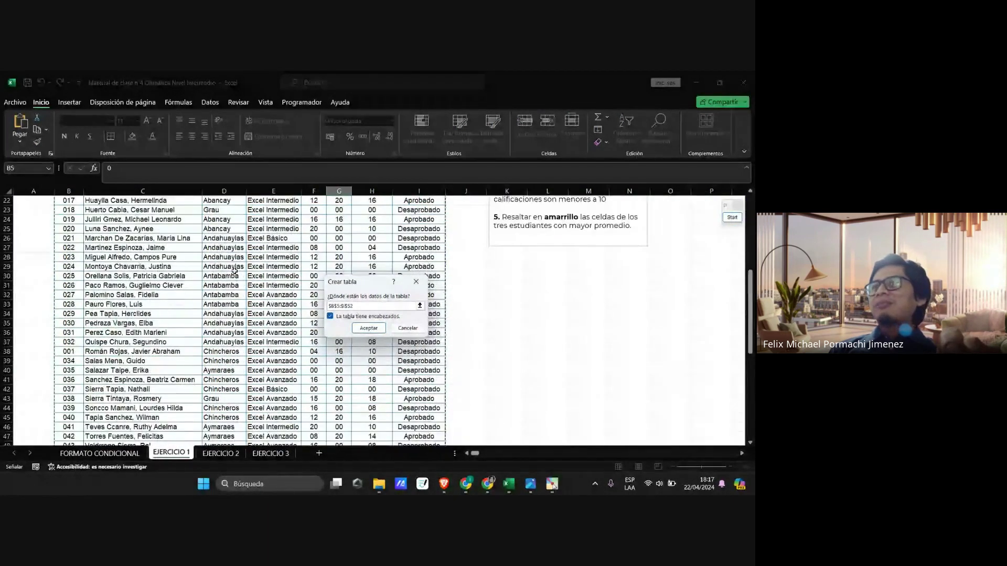
{"action": "scroll", "coordinate": [235, 270], "scroll_direction": "up", "scroll_amount": 7}
{"action": "key", "text": "Return"}
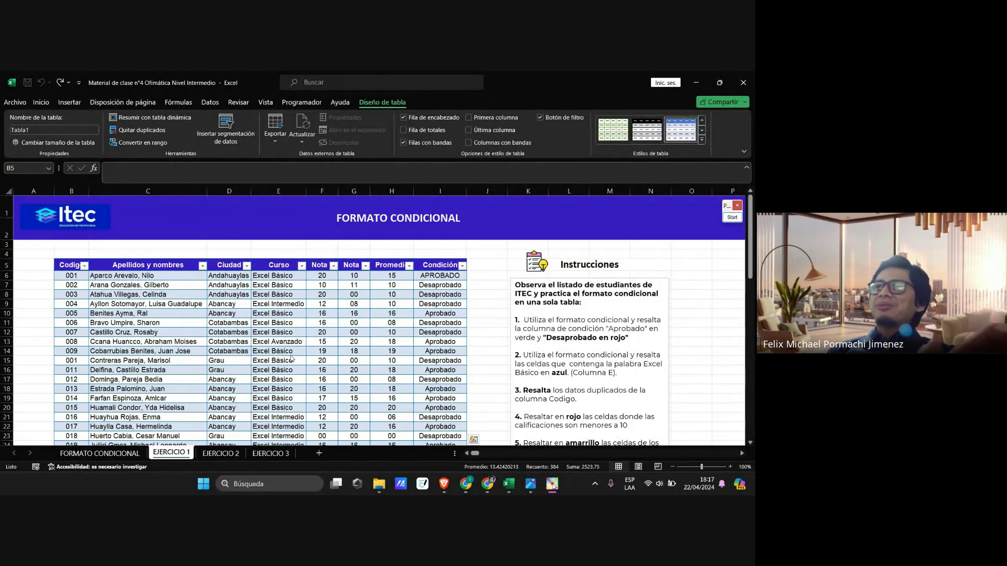
Step: Magnify the new table's header row and examine the filter arrows beside Codigo, Ciudad, Curso and Nota, then leave the annotation tool
{"action": "left_click", "coordinate": [732, 217]}
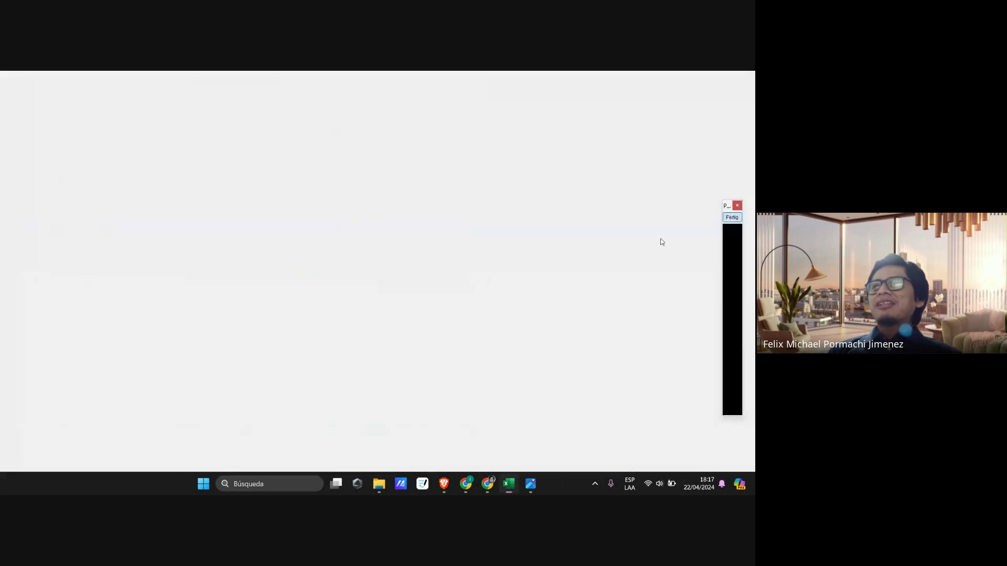
{"action": "scroll", "coordinate": [302, 265], "scroll_direction": "up", "scroll_amount": 5}
{"action": "scroll", "coordinate": [307, 257], "scroll_direction": "down", "scroll_amount": 3}
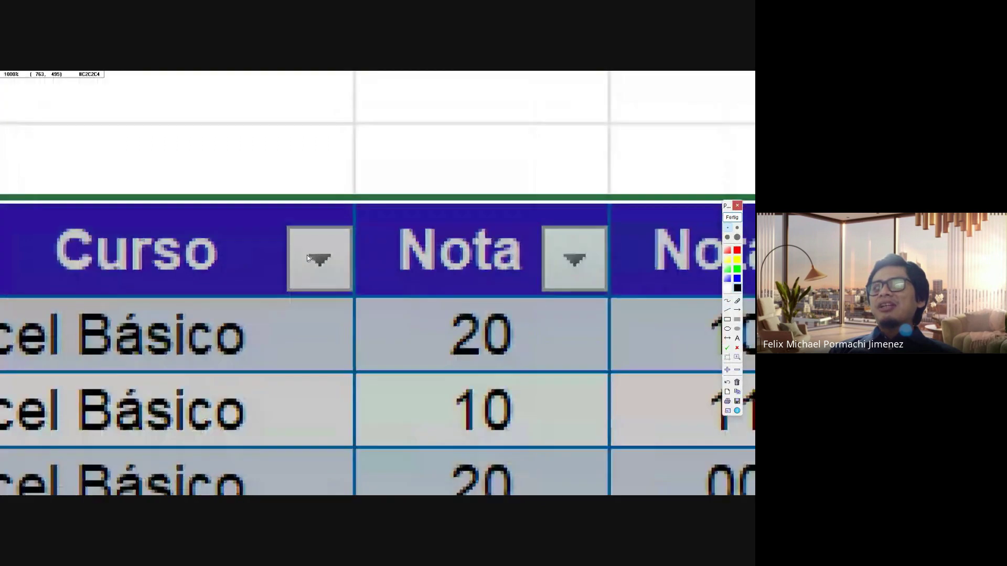
{"action": "scroll", "coordinate": [295, 257], "scroll_direction": "down", "scroll_amount": 2}
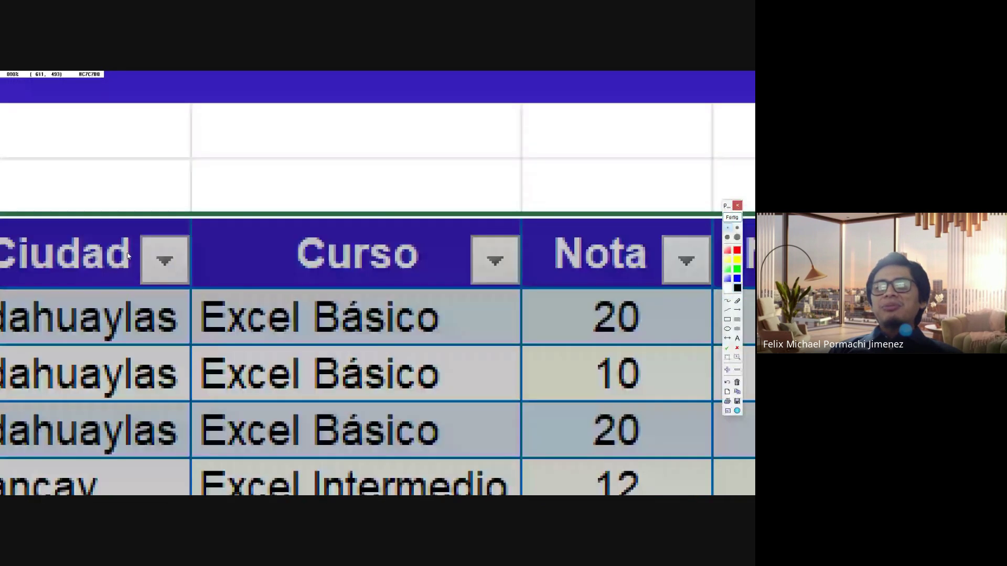
{"action": "scroll", "coordinate": [63, 255], "scroll_direction": "up", "scroll_amount": 5}
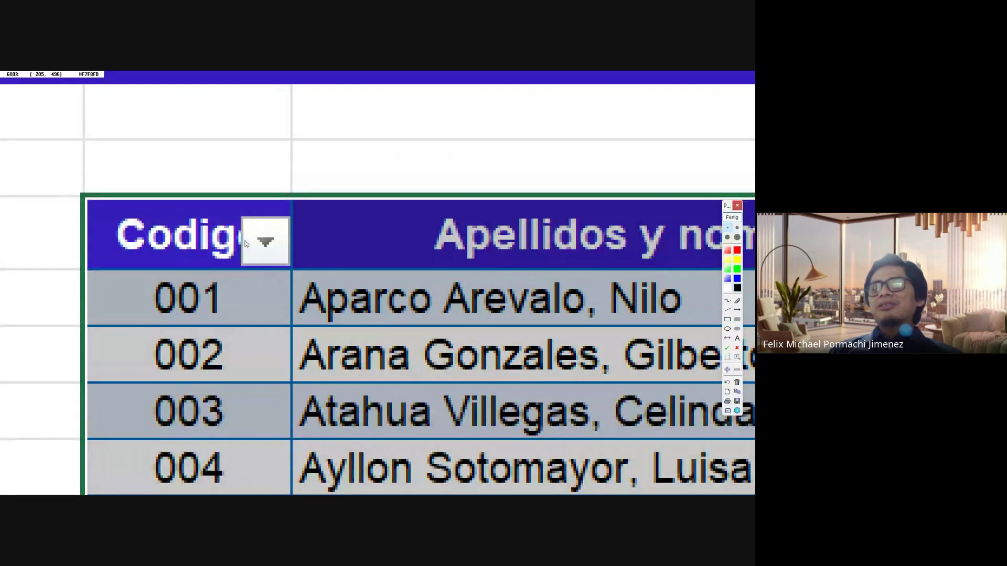
{"action": "scroll", "coordinate": [249, 243], "scroll_direction": "down", "scroll_amount": 5}
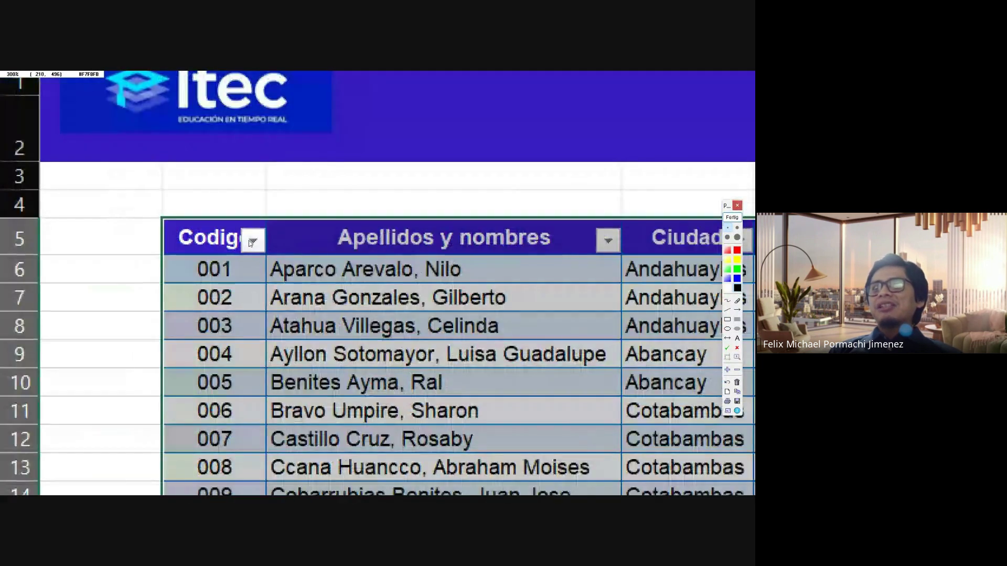
{"action": "scroll", "coordinate": [253, 260], "scroll_direction": "up", "scroll_amount": 4}
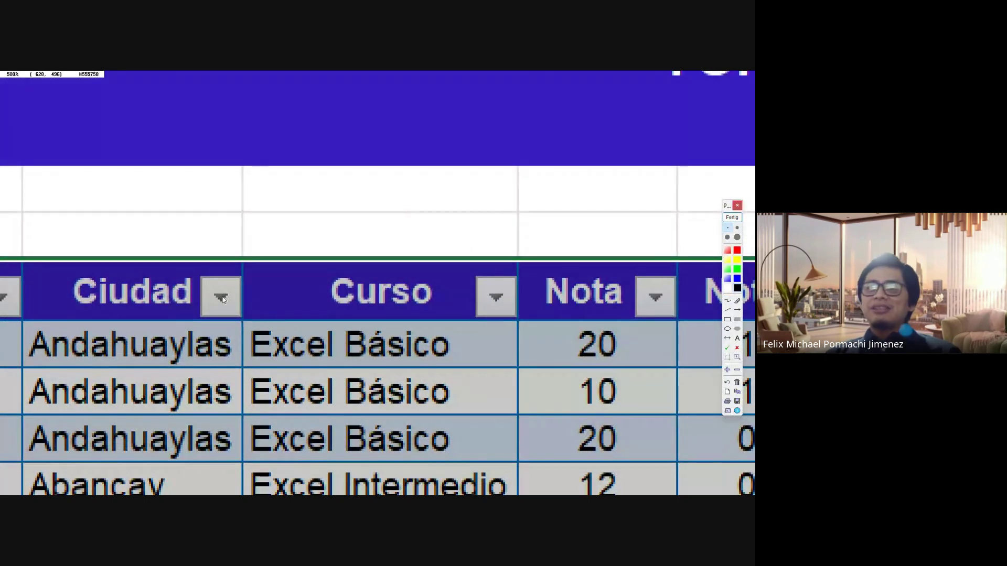
{"action": "scroll", "coordinate": [222, 297], "scroll_direction": "down", "scroll_amount": 5}
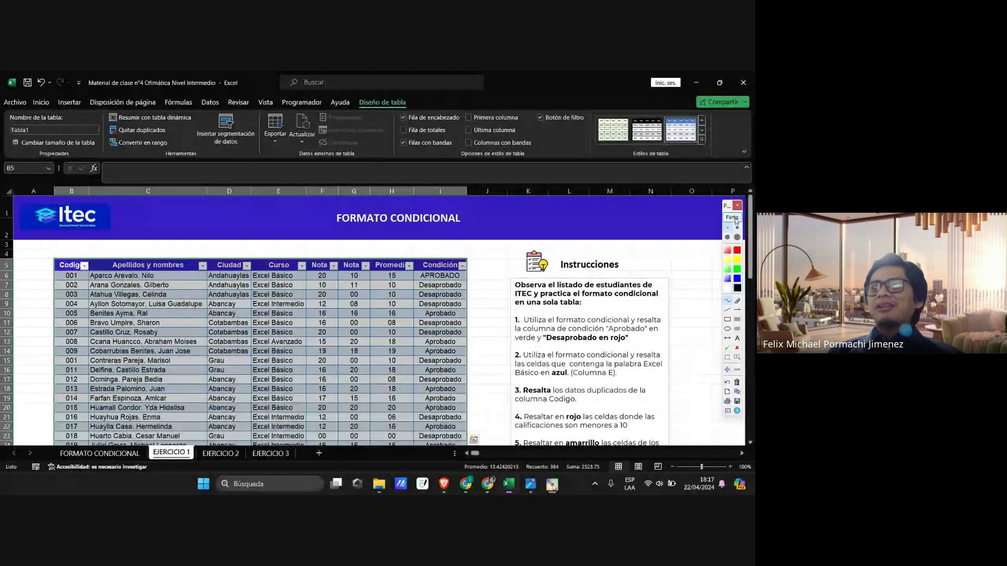
{"action": "left_click", "coordinate": [734, 218]}
Step: Review the table's rows, place the active cell at B6, then jump to the Codigo header B5 and the table's last cell I52
{"action": "scroll", "coordinate": [180, 397], "scroll_direction": "down", "scroll_amount": 3}
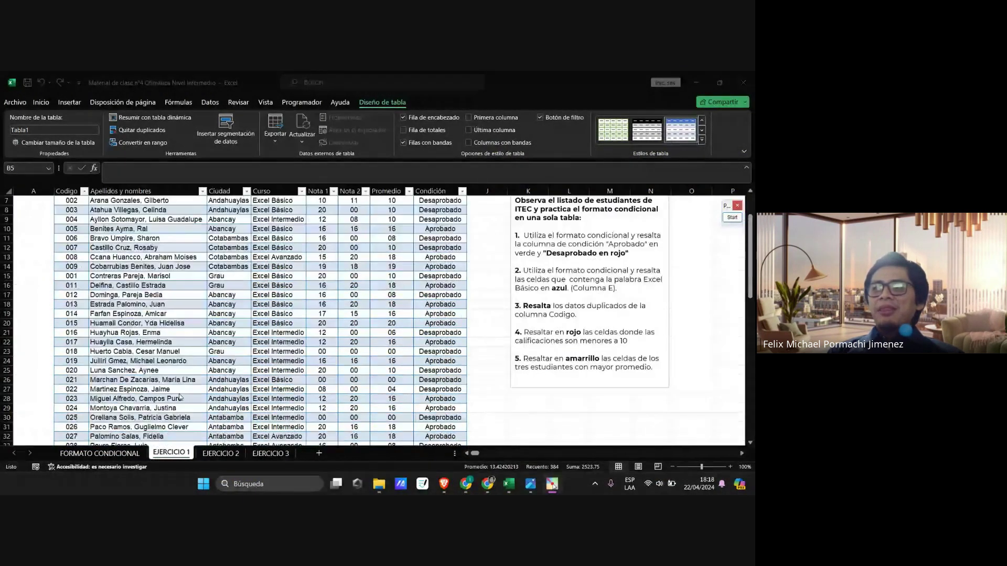
{"action": "scroll", "coordinate": [245, 416], "scroll_direction": "up", "scroll_amount": 3}
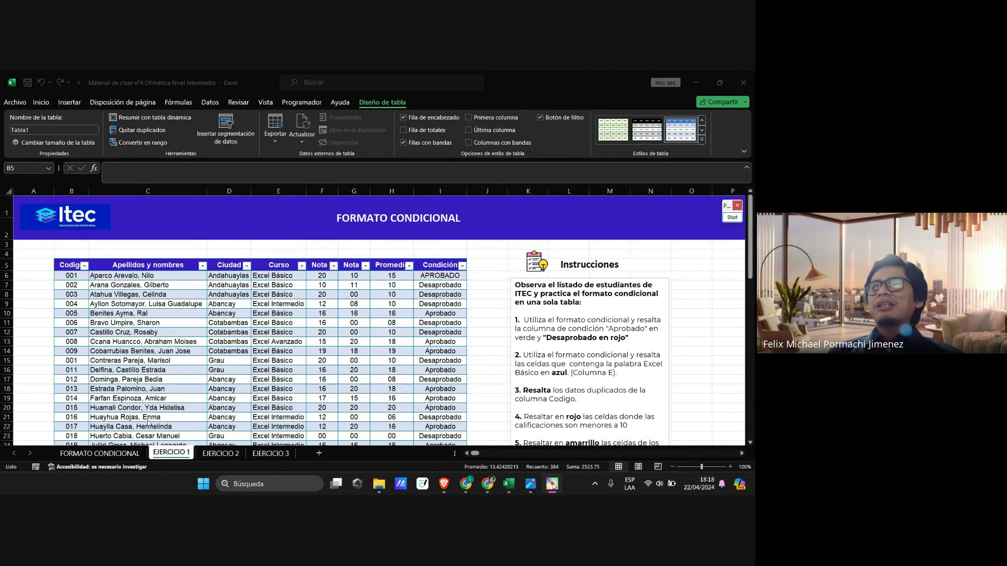
{"action": "left_click", "coordinate": [86, 276]}
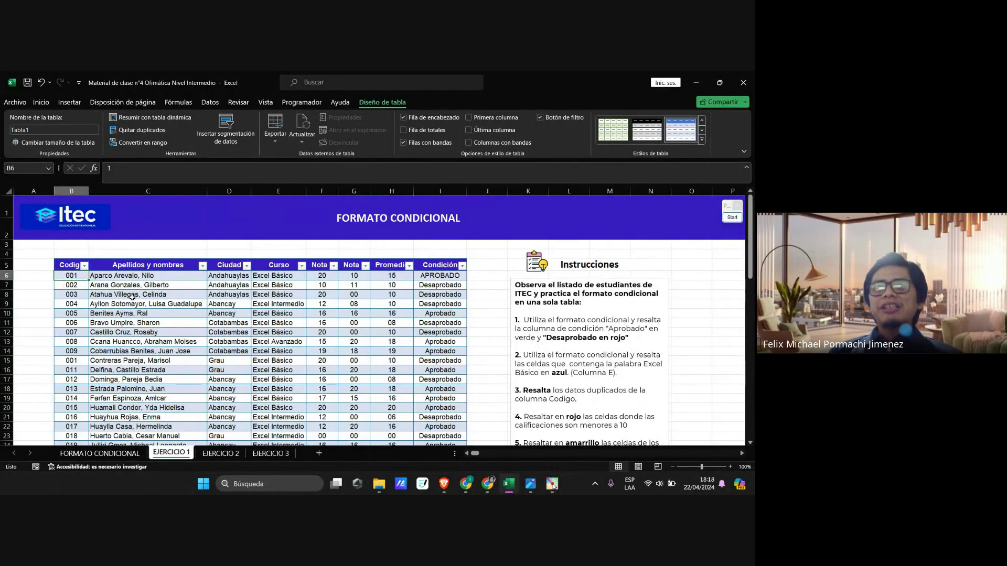
{"action": "key", "text": "ctrl+Down"}
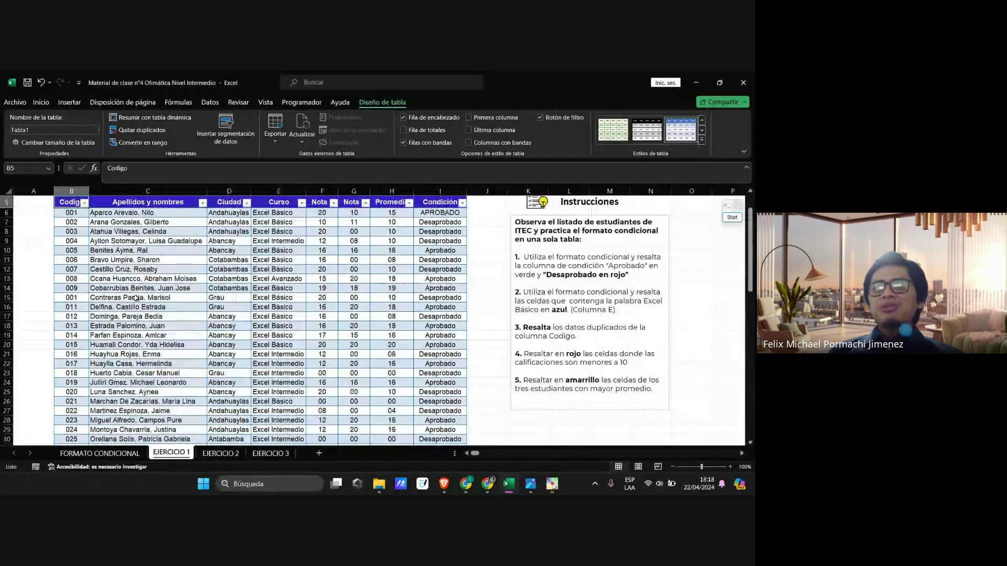
{"action": "key", "text": "ctrl+Right"}
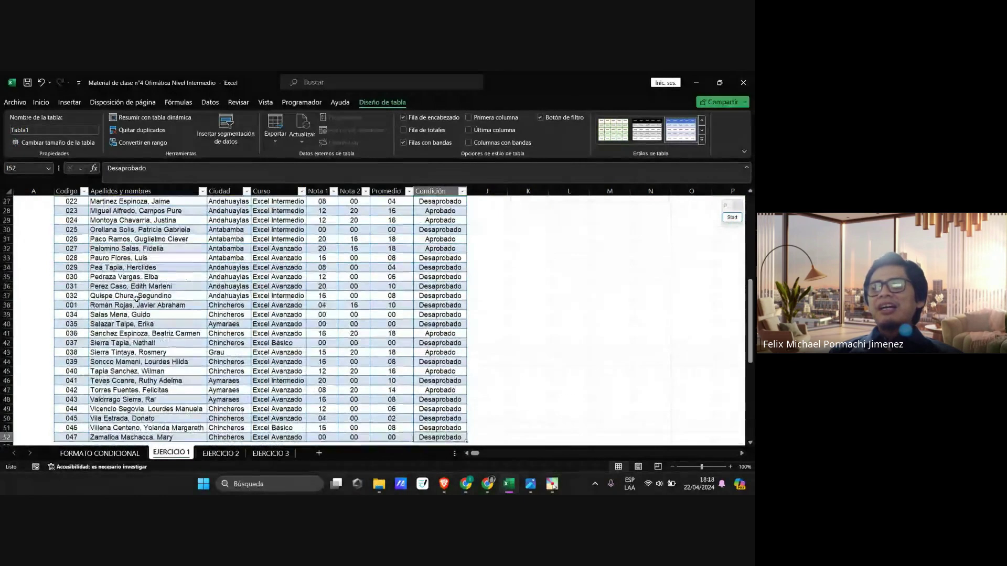
Step: Jump back to the Codigo header B5 and return to the table's last cell I52
{"action": "key", "text": "ctrl+Left"}
{"action": "key", "text": "ctrl+Up"}
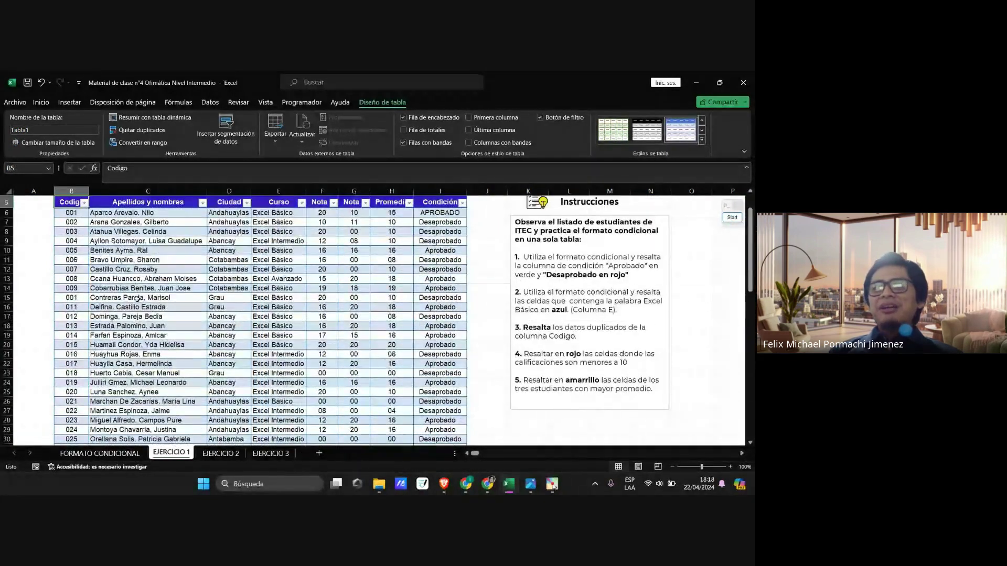
{"action": "key", "text": "ctrl+End"}
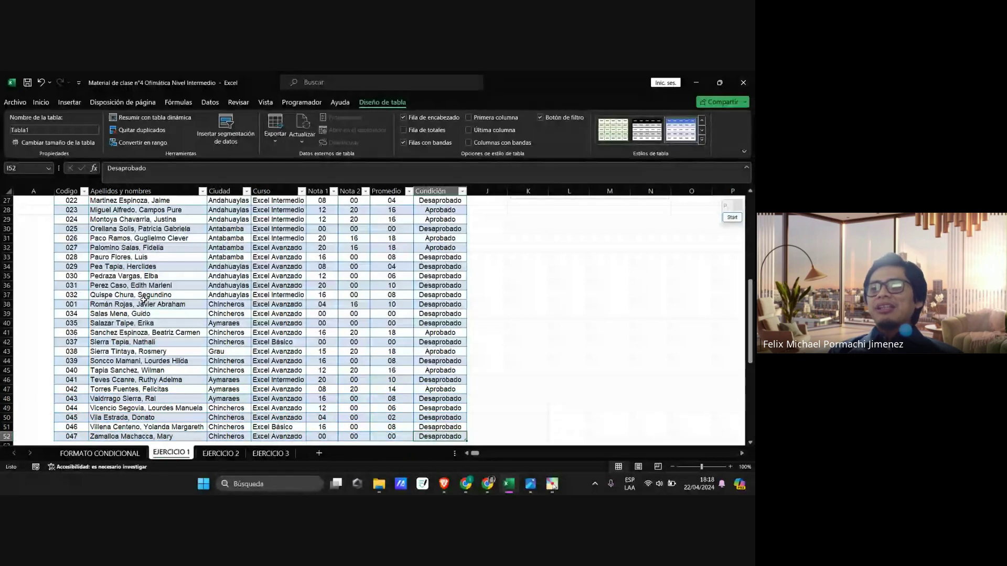
Step: Walk cell by cell along row 52 to the Codigo column and jump up to the header B5
{"action": "key", "text": "Left"}
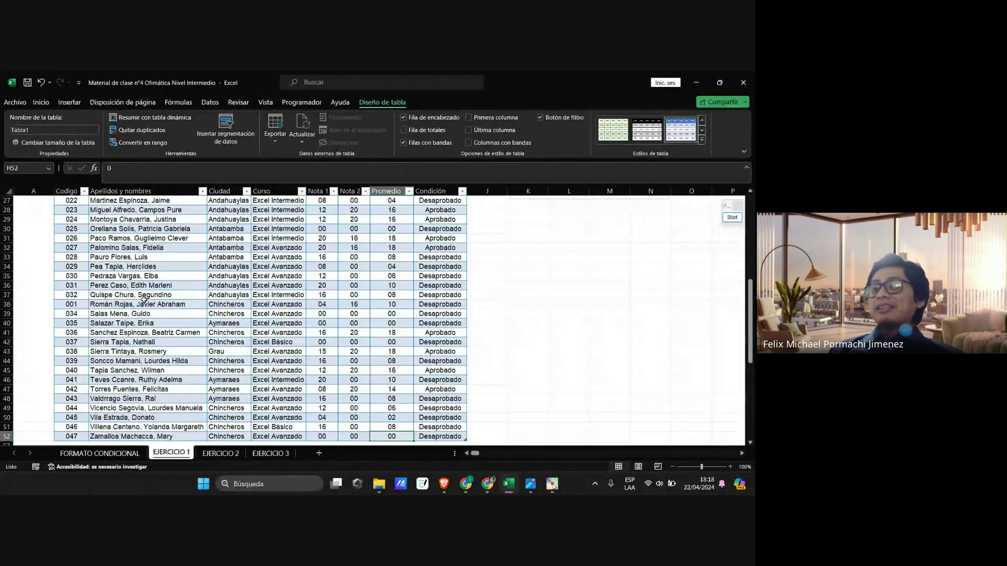
{"action": "key", "text": "Left"}
{"action": "key", "text": "Left"}
{"action": "key", "text": "Left"}
{"action": "key", "text": "Left"}
{"action": "key", "text": "Left"}
{"action": "key", "text": "Left"}
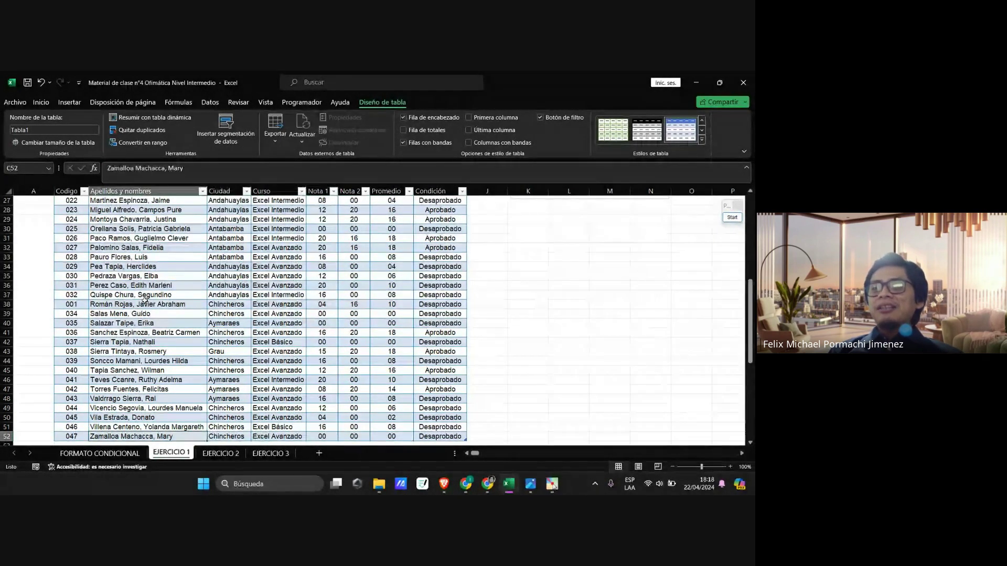
{"action": "key", "text": "ctrl+Up"}
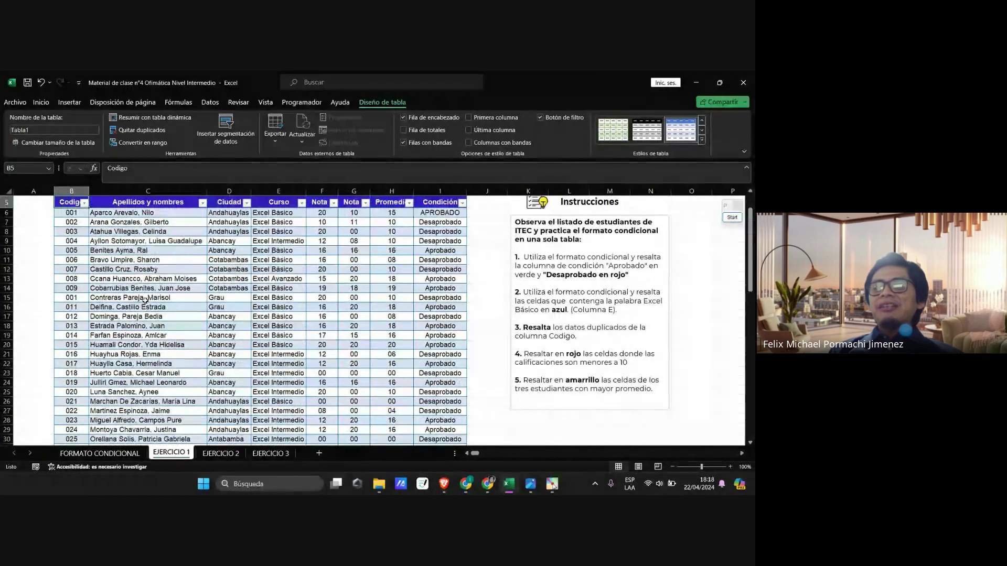
Step: Jump to I52 and the start of row 52, and walk up the Codigo column cell by cell to row 1
{"action": "key", "text": "ctrl+End"}
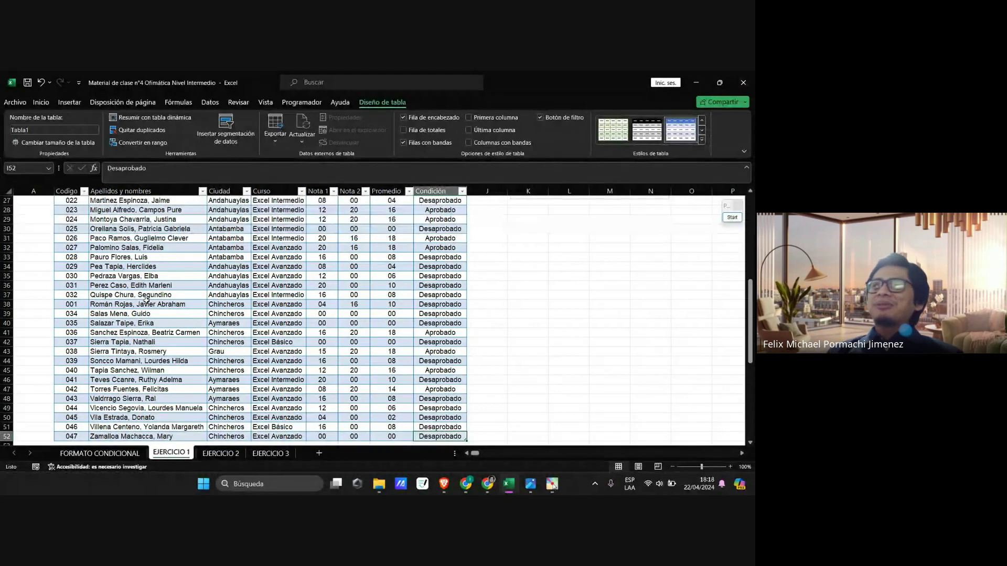
{"action": "key", "text": "ctrl+Left"}
{"action": "key", "text": "Up"}
{"action": "key", "text": "Up"}
{"action": "key", "text": "Up"}
{"action": "key", "text": "Up"}
{"action": "key", "text": "Up"}
{"action": "key", "text": "Up"}
{"action": "key", "text": "Up"}
{"action": "key", "text": "Up"}
{"action": "key", "text": "Up"}
{"action": "key", "text": "Up"}
{"action": "key", "text": "Up"}
{"action": "key", "text": "Up"}
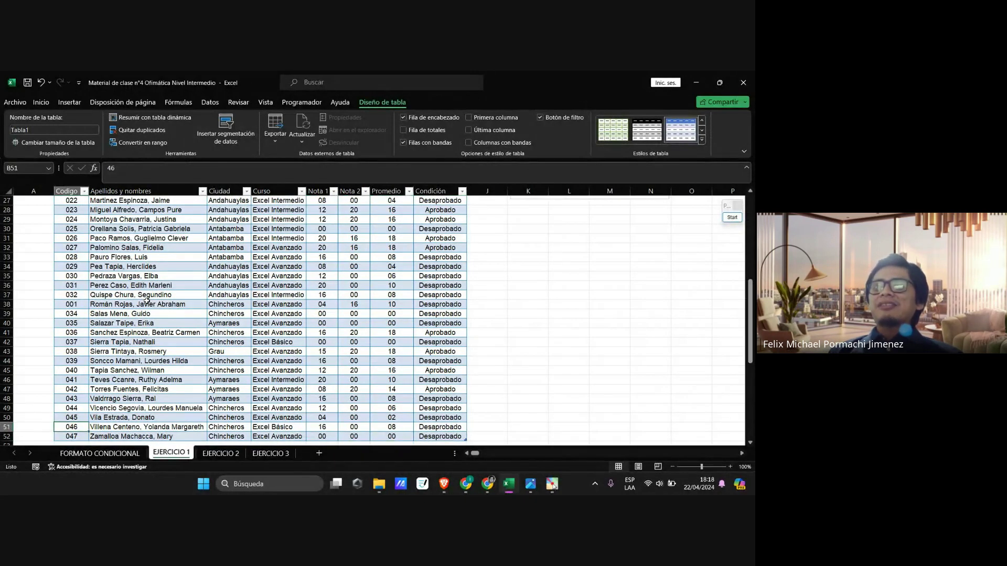
{"action": "key", "text": "Up"}
{"action": "key", "text": "Up"}
{"action": "key", "text": "Up"}
{"action": "key", "text": "Up"}
{"action": "key", "text": "Up"}
{"action": "key", "text": "Up"}
{"action": "key", "text": "Up"}
{"action": "key", "text": "Up"}
{"action": "key", "text": "Up"}
{"action": "key", "text": "Up"}
{"action": "key", "text": "Up"}
{"action": "key", "text": "Up"}
{"action": "key", "text": "Up"}
{"action": "key", "text": "Up"}
{"action": "key", "text": "Up"}
{"action": "key", "text": "Up"}
{"action": "key", "text": "Up"}
{"action": "key", "text": "Up"}
{"action": "key", "text": "Up"}
{"action": "key", "text": "Up"}
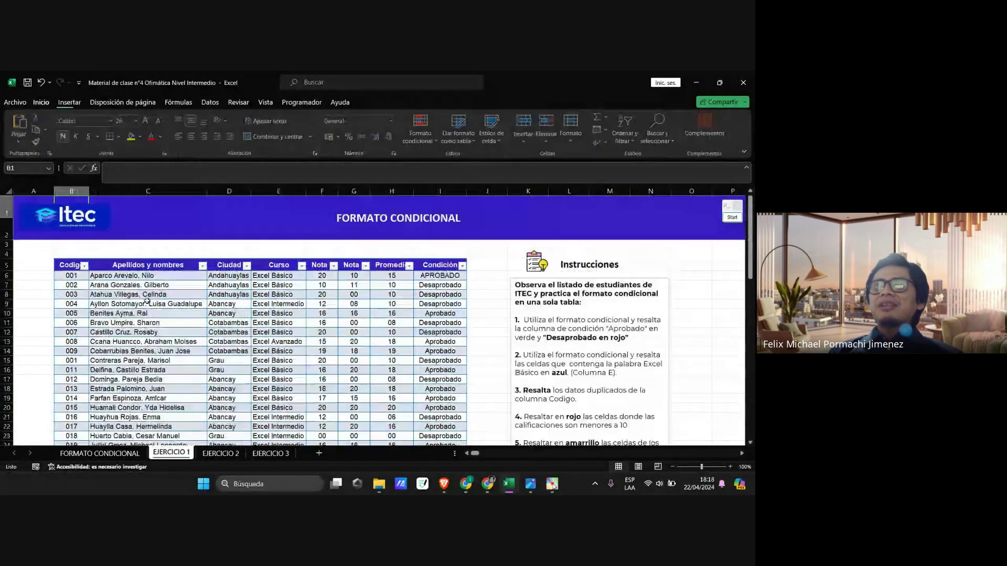
Step: Walk down column B to the first student rows and across the table to the first Condición value, I6
{"action": "key", "text": "Down"}
{"action": "key", "text": "Down"}
{"action": "key", "text": "Down"}
{"action": "key", "text": "Down"}
{"action": "key", "text": "Down"}
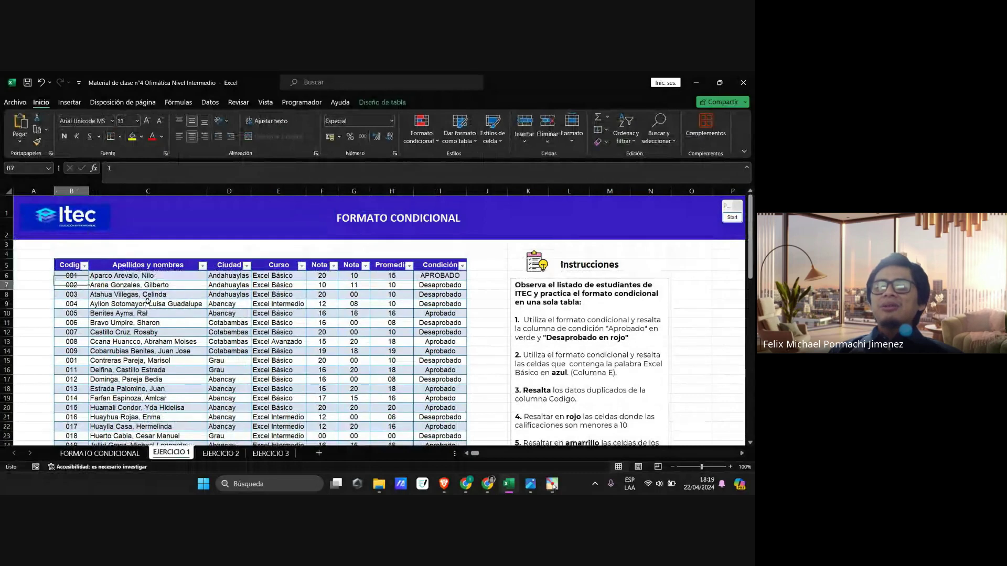
{"action": "key", "text": "Right"}
{"action": "key", "text": "Right"}
{"action": "key", "text": "Right"}
{"action": "key", "text": "Right"}
{"action": "key", "text": "Right"}
{"action": "key", "text": "Right"}
{"action": "key", "text": "Up"}
{"action": "key", "text": "Right"}
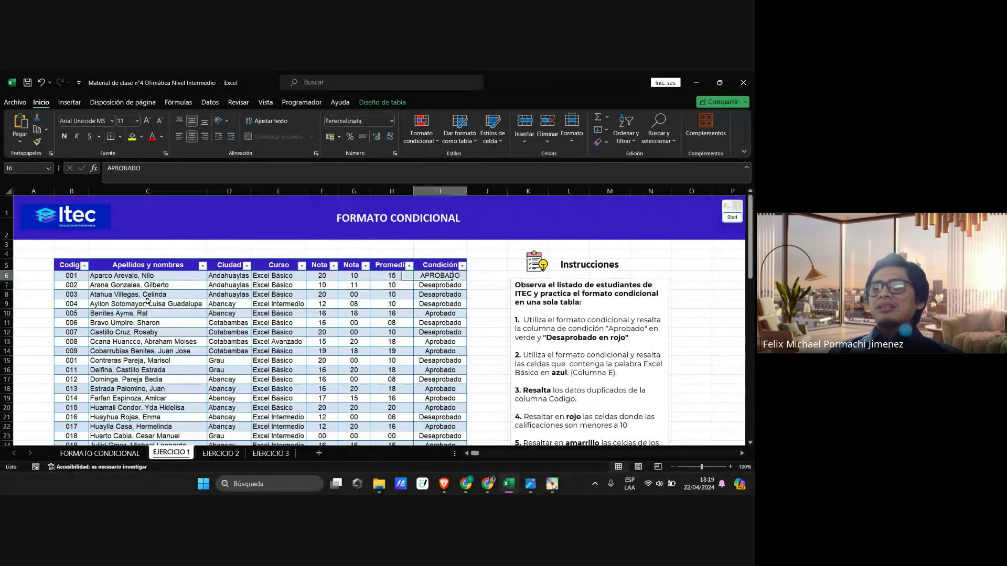
Step: Walk along row 6 to the start of the row and back to the Condición value in I6
{"action": "key", "text": "Left"}
{"action": "key", "text": "Left"}
{"action": "key", "text": "Left"}
{"action": "key", "text": "Left"}
{"action": "key", "text": "Left"}
{"action": "key", "text": "Left"}
{"action": "key", "text": "Left"}
{"action": "key", "text": "Left"}
{"action": "key", "text": "Right"}
{"action": "key", "text": "Right"}
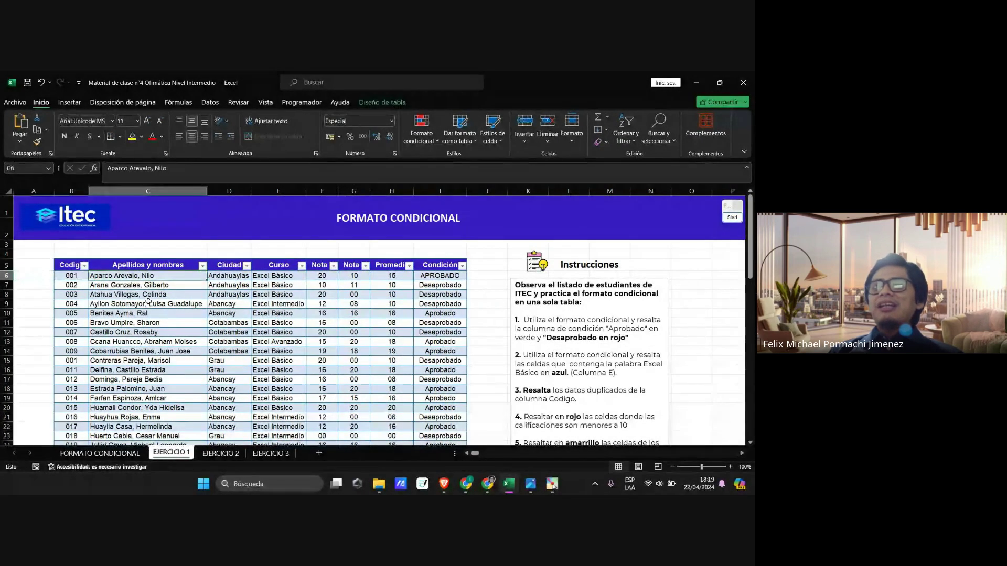
{"action": "key", "text": "Right"}
{"action": "key", "text": "Right"}
{"action": "key", "text": "Right"}
{"action": "key", "text": "Right"}
{"action": "key", "text": "Right"}
{"action": "key", "text": "Right"}
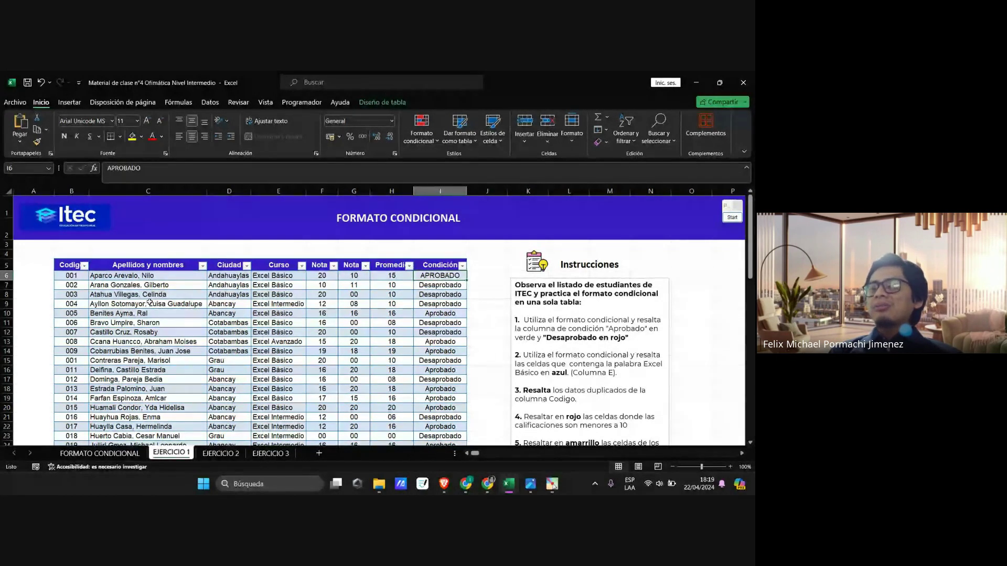
Step: Extend the selection from I6 to I52 in one jump, review the selected Condición values, and clear the selection at H9
{"action": "key", "text": "ctrl+shift+Down"}
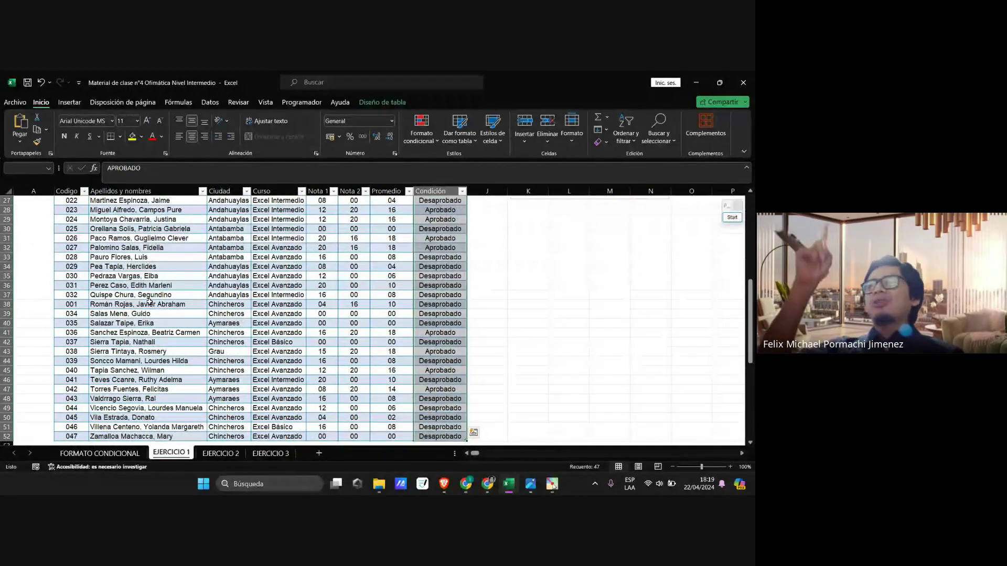
{"action": "scroll", "coordinate": [116, 241], "scroll_direction": "up", "scroll_amount": 9}
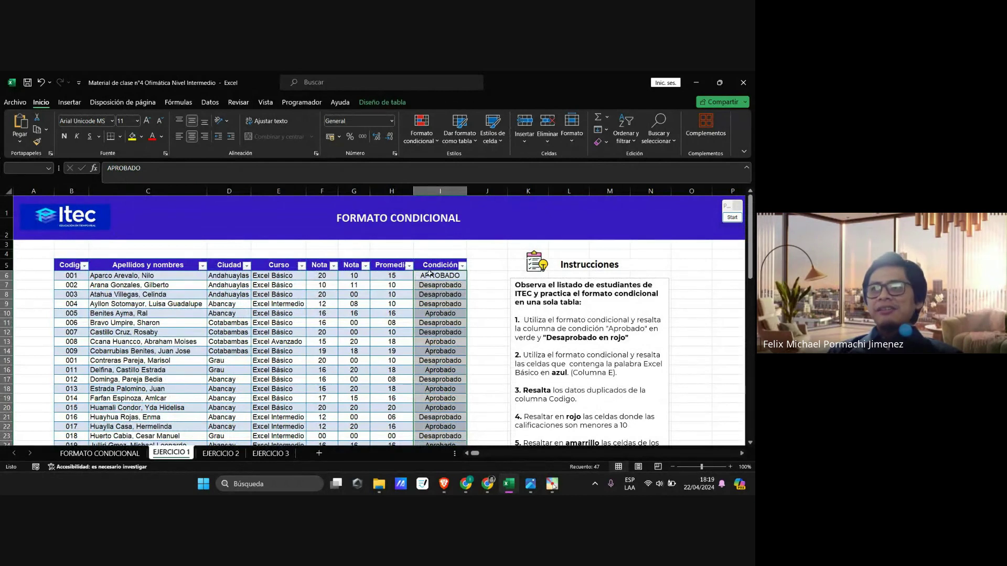
{"action": "scroll", "coordinate": [429, 273], "scroll_direction": "down", "scroll_amount": 14}
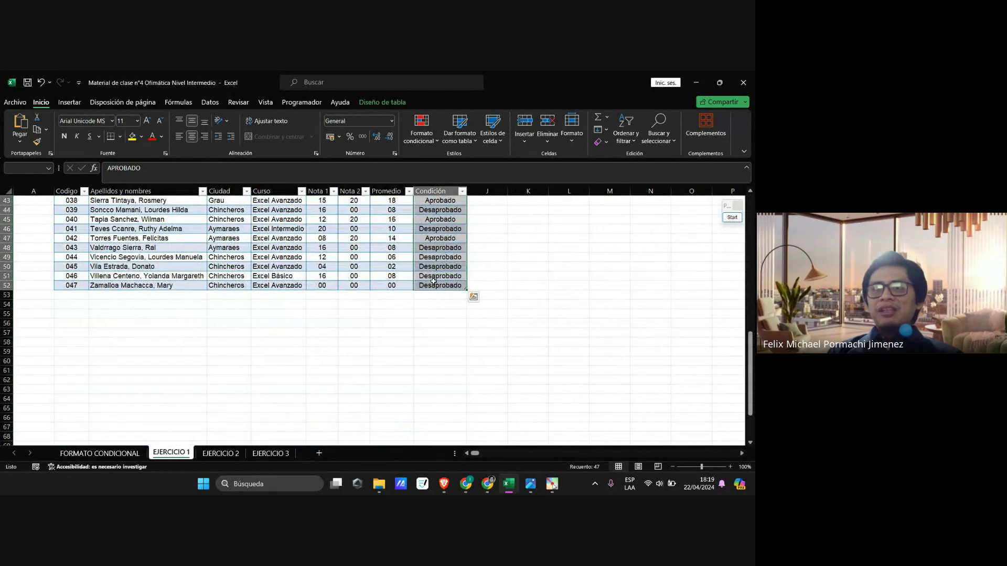
{"action": "scroll", "coordinate": [433, 282], "scroll_direction": "up", "scroll_amount": 12}
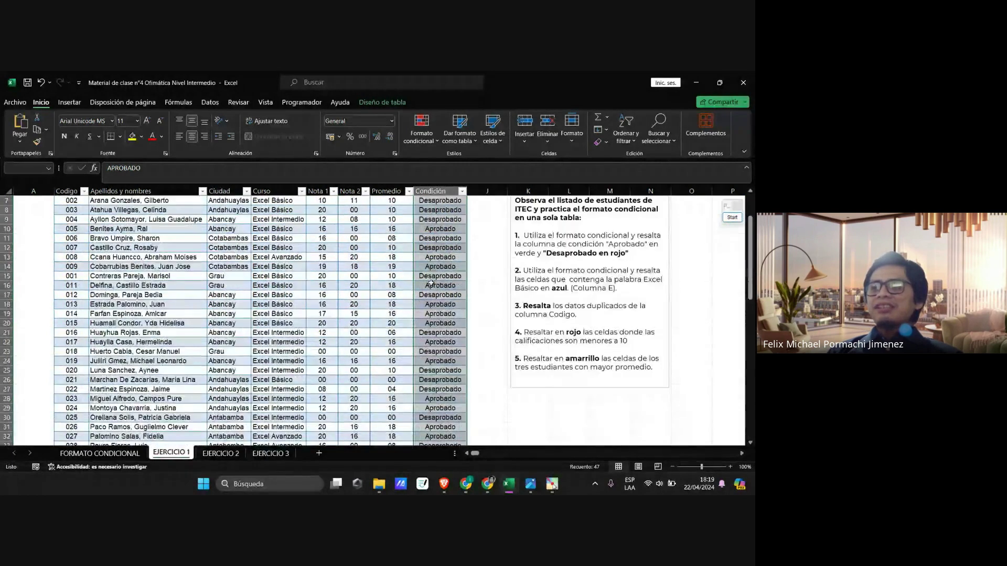
{"action": "scroll", "coordinate": [431, 284], "scroll_direction": "up", "scroll_amount": 2}
{"action": "left_click", "coordinate": [392, 304]}
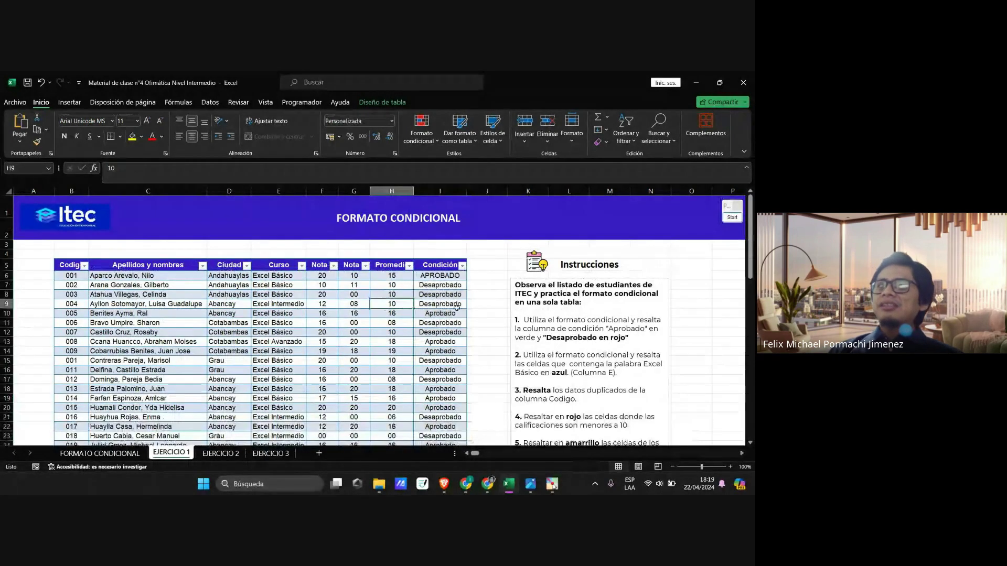
Step: Select the Condición values I6:I52 manually by sweeping down the column, return to the first rows, and clear the selection
{"action": "left_click_drag", "start_coordinate": [440, 273], "coordinate": [440, 427]}
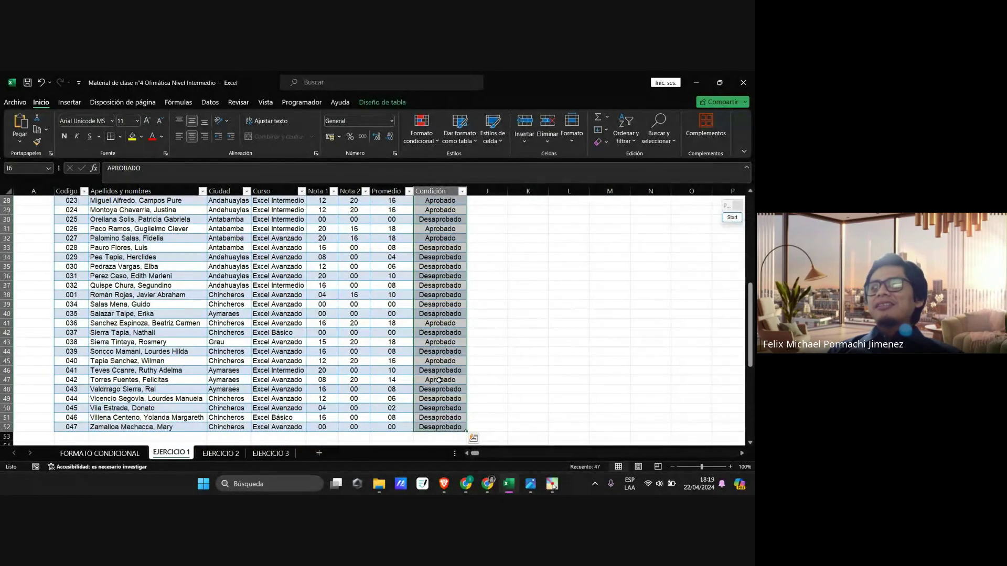
{"action": "scroll", "coordinate": [438, 373], "scroll_direction": "up", "scroll_amount": 10}
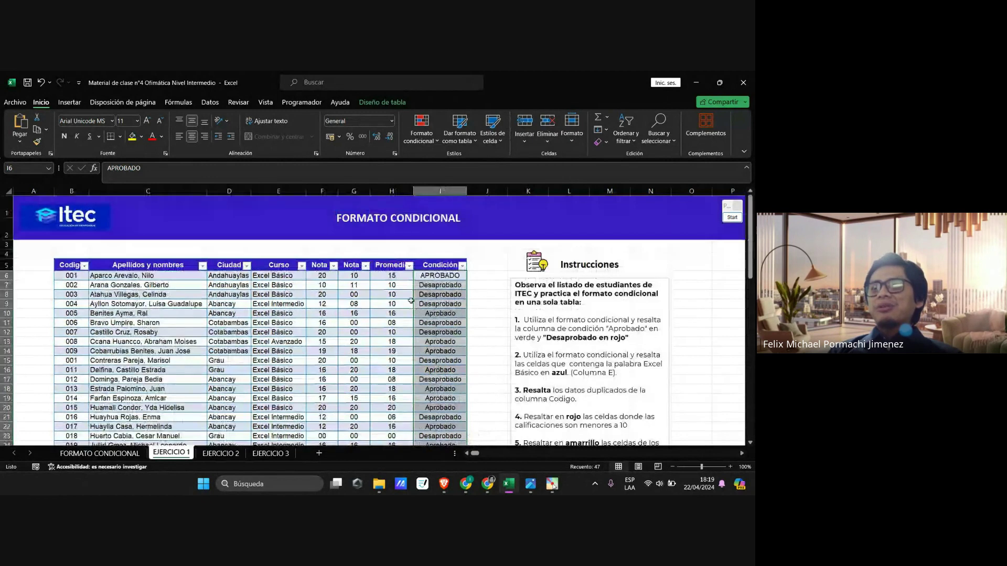
{"action": "left_click", "coordinate": [408, 296]}
Step: Repeat the quick one-jump selection of the Condición values from I6 to I52 and return to the table's first rows
{"action": "left_click", "coordinate": [437, 275]}
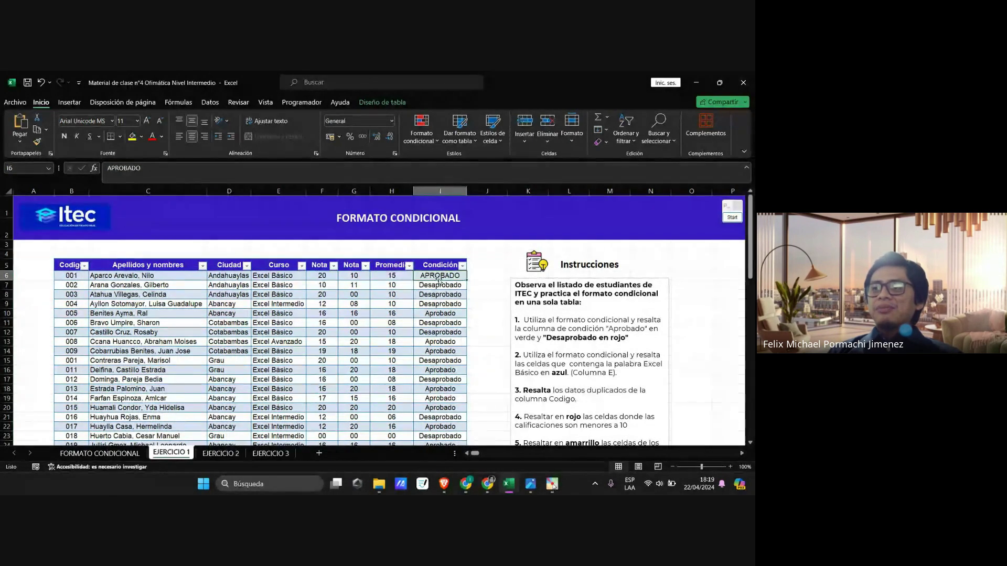
{"action": "key", "text": "ctrl+shift+Down"}
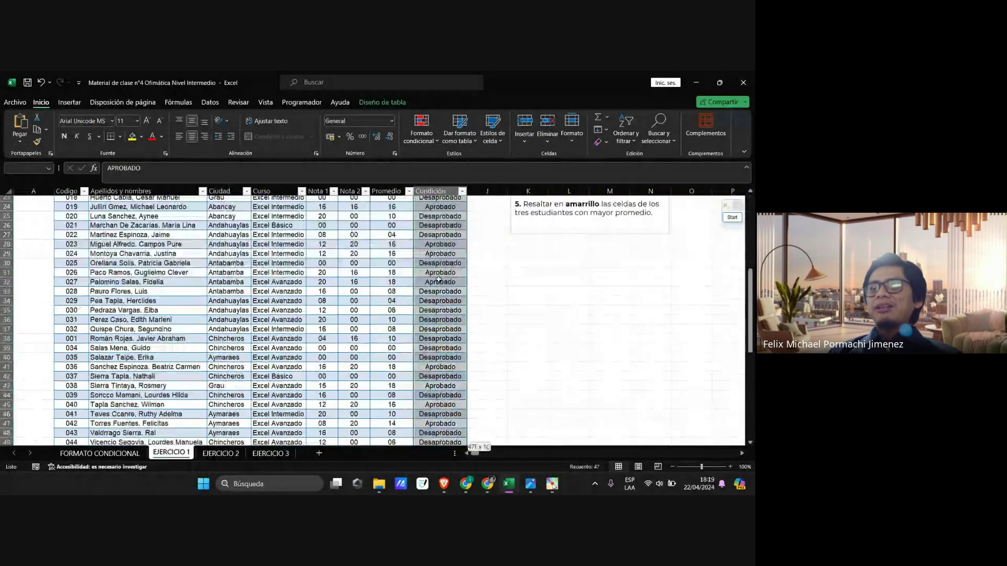
{"action": "scroll", "coordinate": [439, 280], "scroll_direction": "down", "scroll_amount": 1}
{"action": "scroll", "coordinate": [511, 316], "scroll_direction": "up", "scroll_amount": 9}
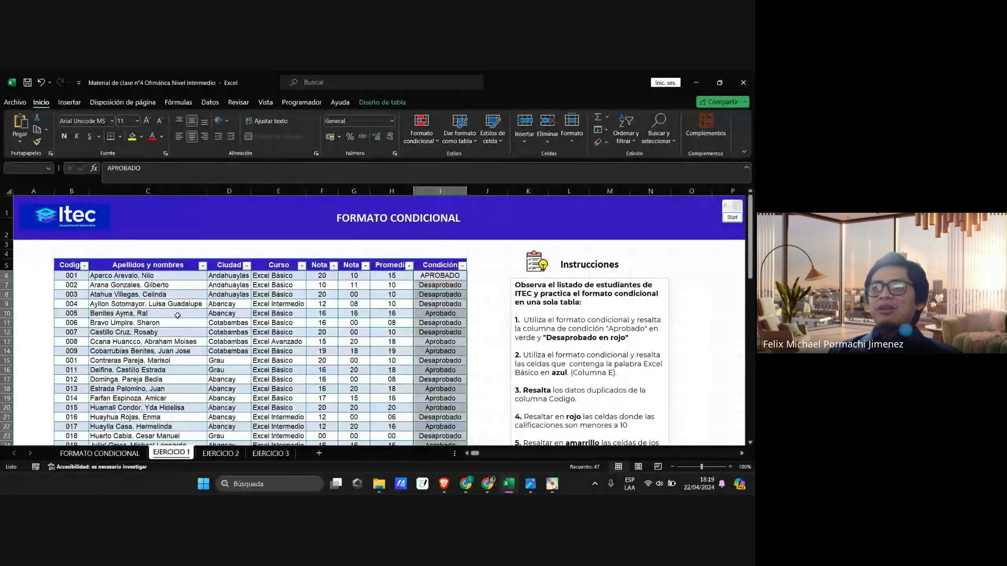
Step: Select all the table data from B6 to I52, first across row 6 and down, review its extent, and clear the selection
{"action": "left_click", "coordinate": [76, 277]}
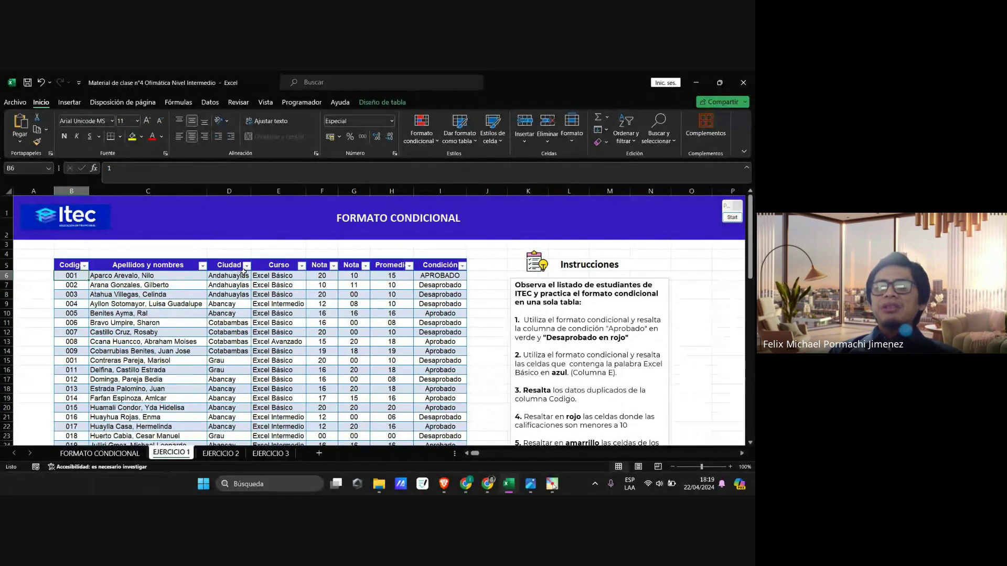
{"action": "key", "text": "ctrl+shift+Right"}
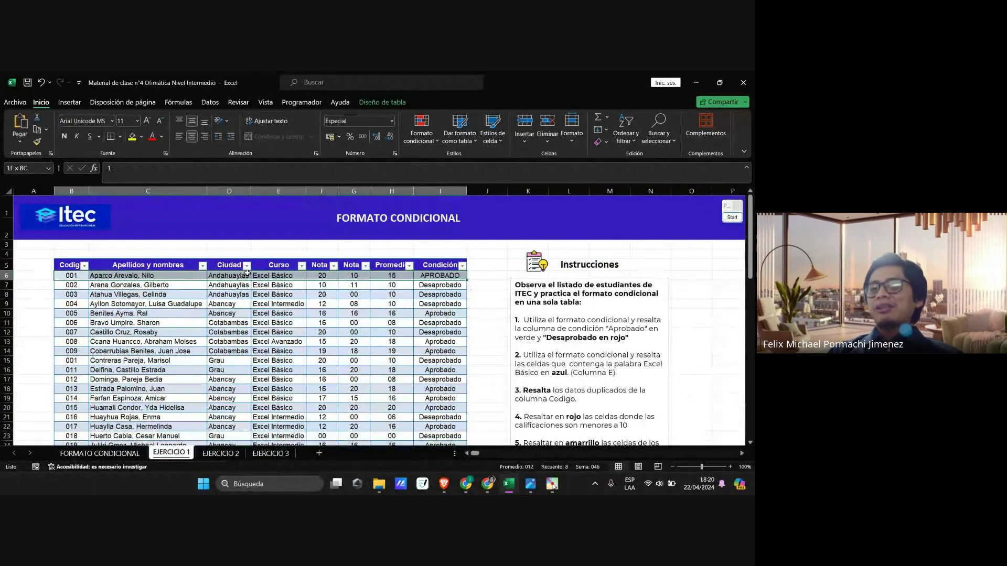
{"action": "key", "text": "ctrl+shift+Down"}
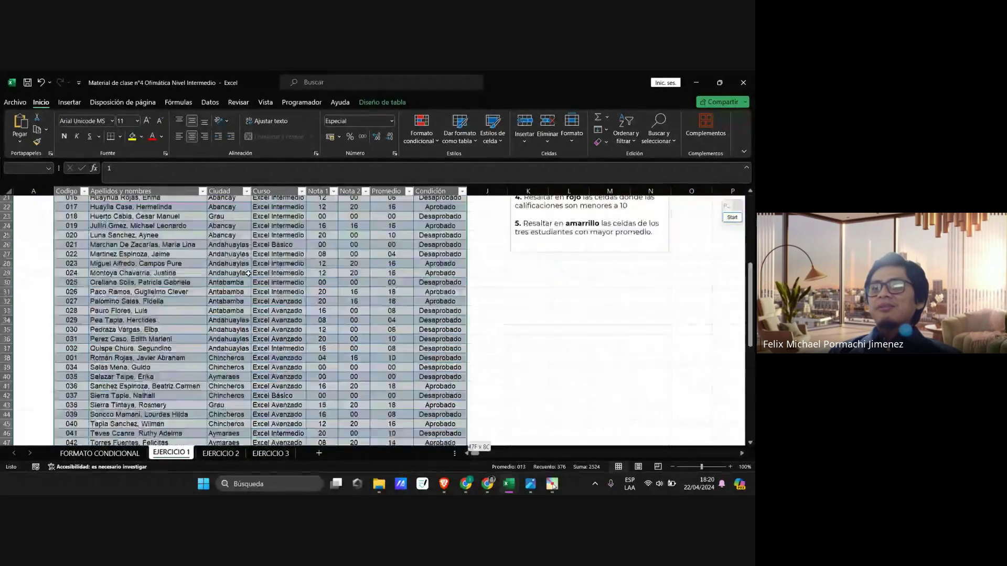
{"action": "scroll", "coordinate": [287, 320], "scroll_direction": "up", "scroll_amount": 6}
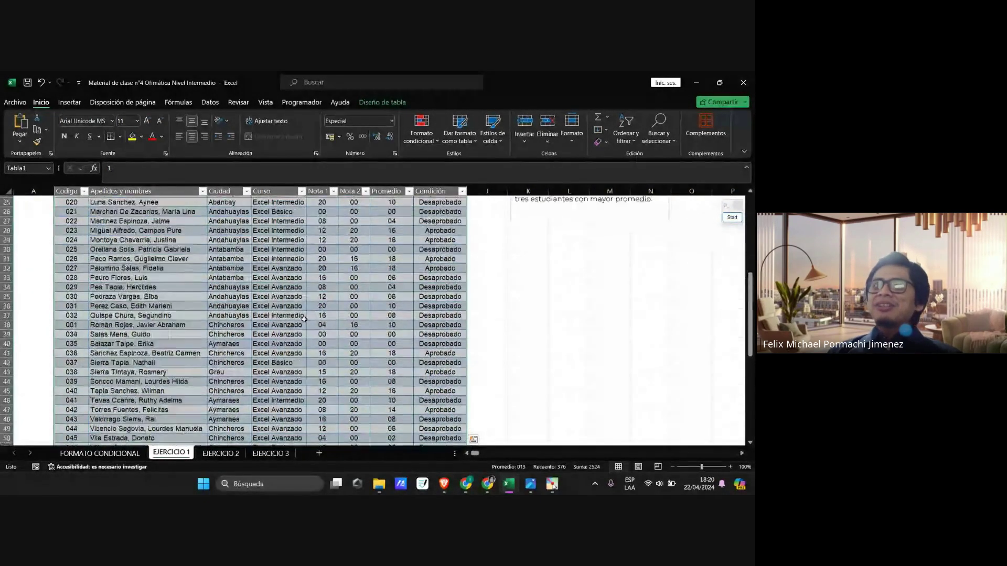
{"action": "scroll", "coordinate": [304, 319], "scroll_direction": "up", "scroll_amount": 3}
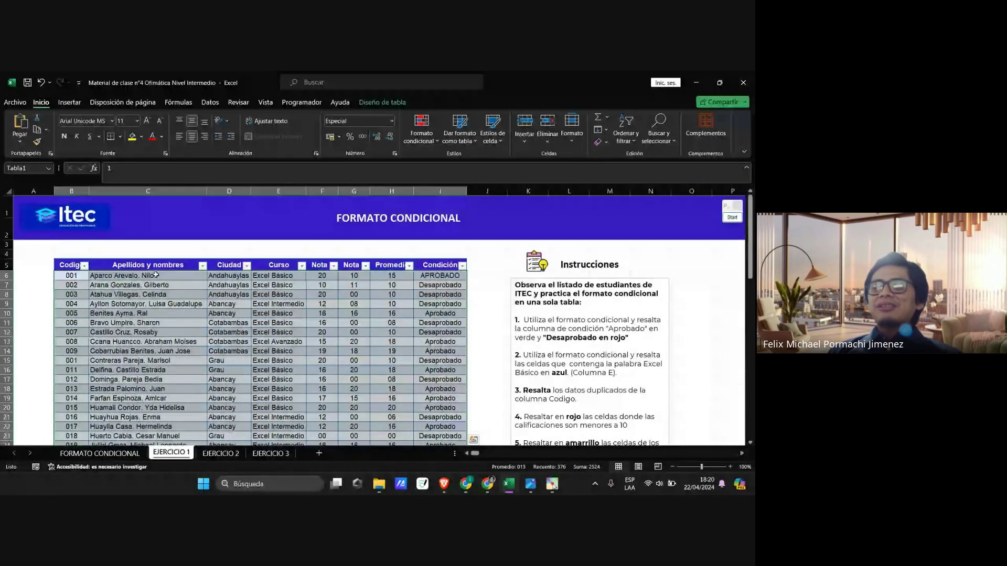
{"action": "scroll", "coordinate": [348, 316], "scroll_direction": "down", "scroll_amount": 4}
{"action": "scroll", "coordinate": [348, 316], "scroll_direction": "down", "scroll_amount": 6}
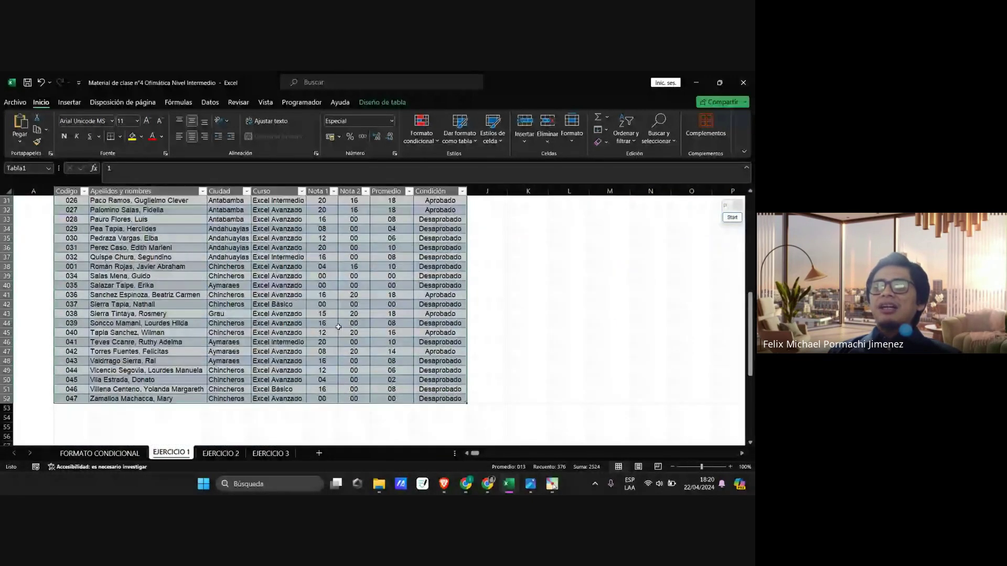
{"action": "scroll", "coordinate": [335, 331], "scroll_direction": "up", "scroll_amount": 10}
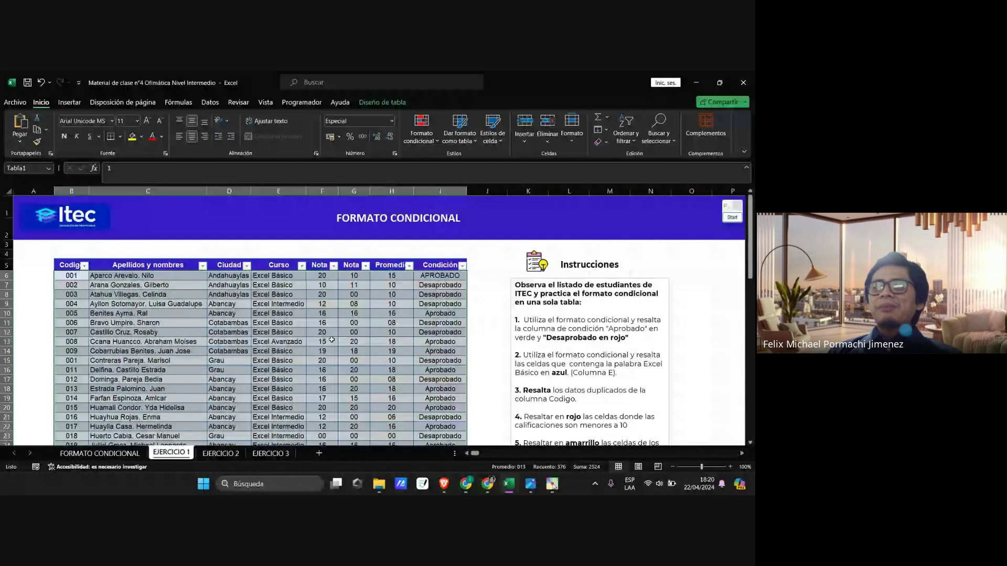
{"action": "left_click", "coordinate": [147, 294]}
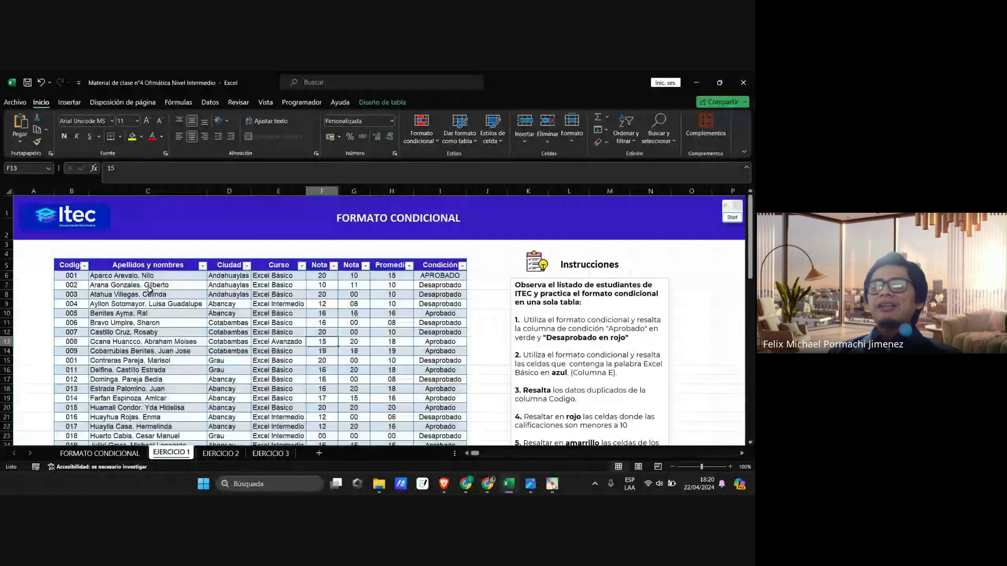
Step: Select the Curso values from E8 to E52 in one jump, return to the first rows, and clear the selection at G8
{"action": "left_click", "coordinate": [274, 275]}
{"action": "key", "text": "ctrl+shift+Down"}
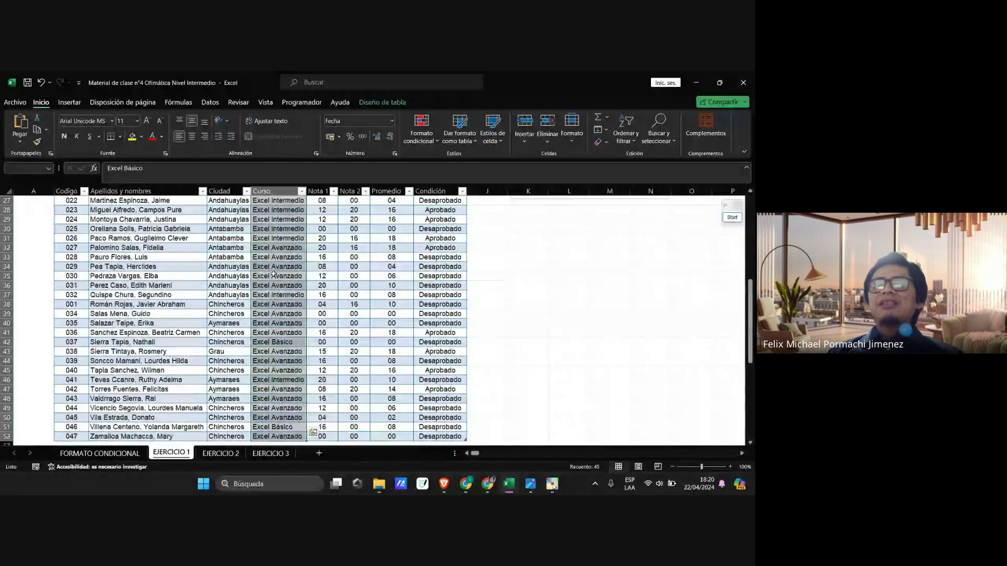
{"action": "scroll", "coordinate": [273, 273], "scroll_direction": "up", "scroll_amount": 9}
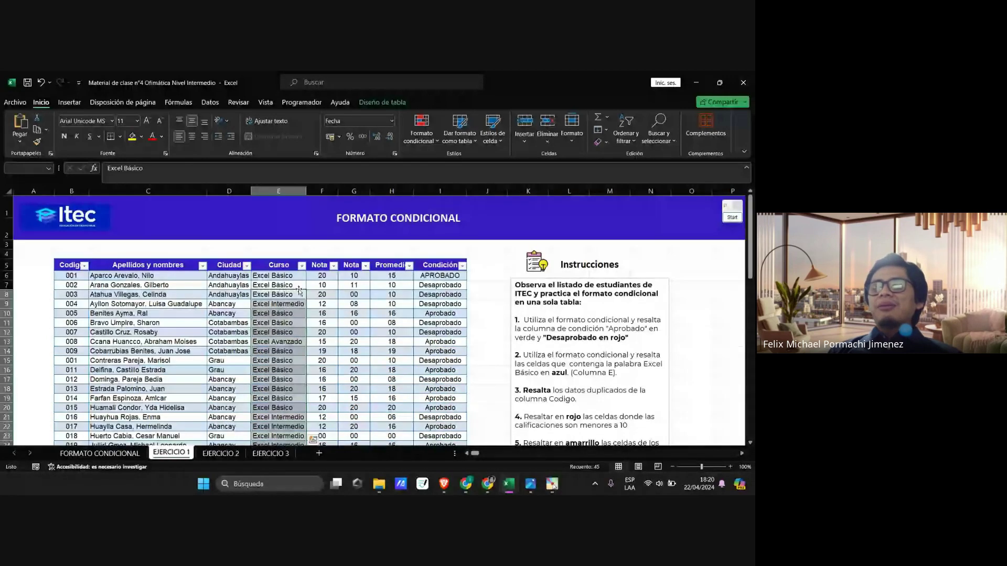
{"action": "left_click", "coordinate": [359, 295]}
Step: Switch to the Google Meet call to check the chat messages and return to the Excel workbook
{"action": "key", "text": "alt+Tab"}
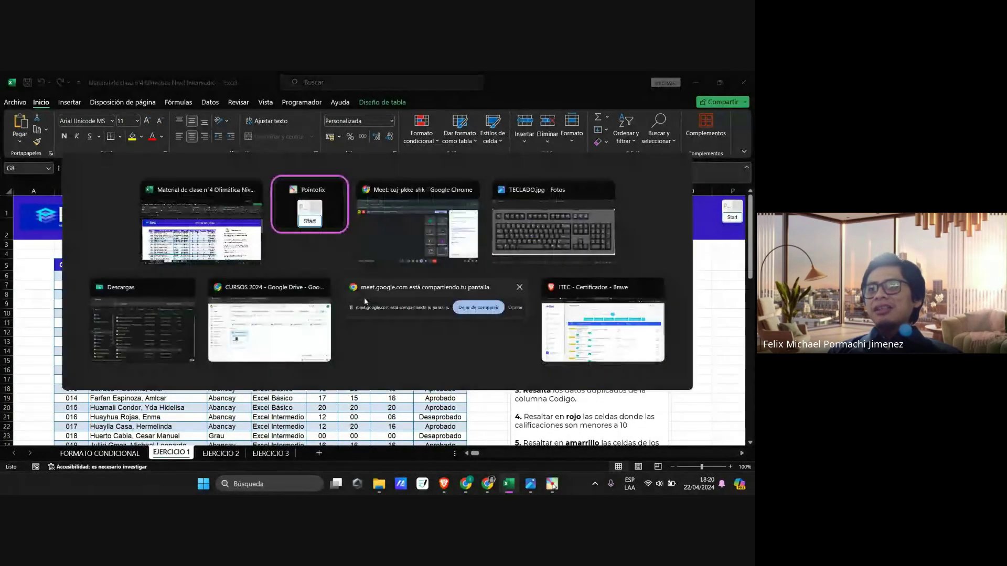
{"action": "key", "text": "alt+Tab"}
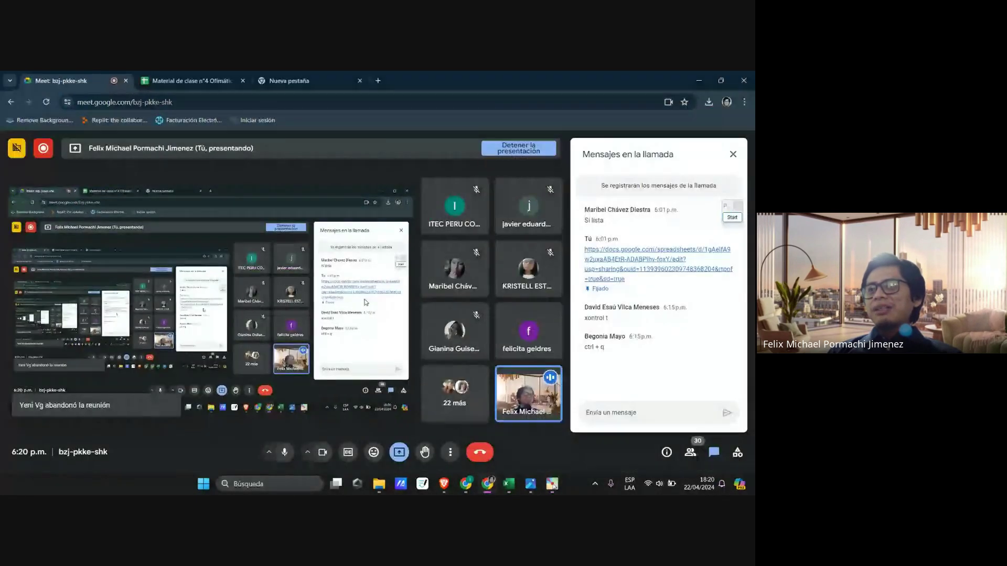
{"action": "key", "text": "alt+Tab"}
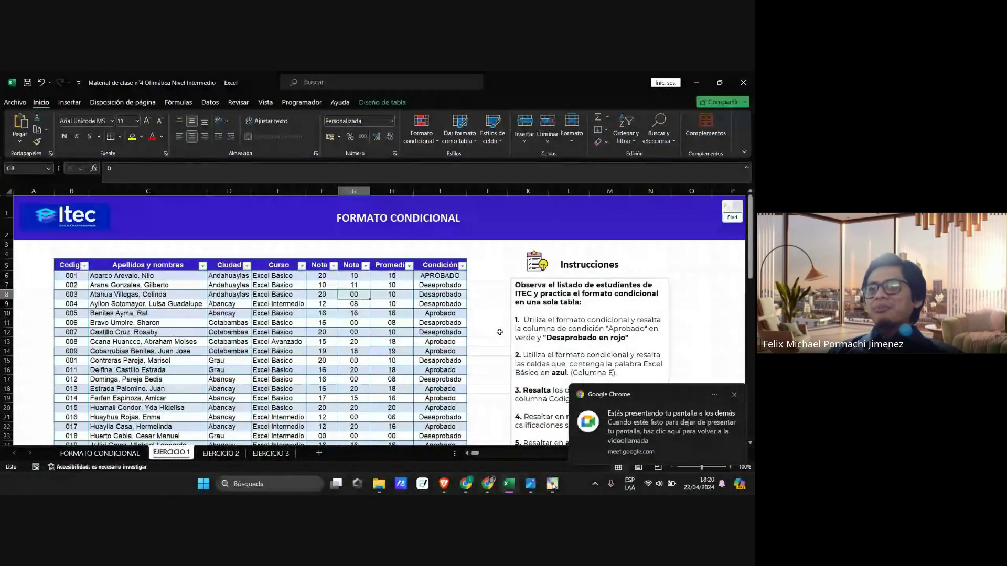
Step: Dismiss the screen-sharing notification, enlarge the sheet to 115%, and inspect the first Condición values in I6 and I7
{"action": "left_click", "coordinate": [734, 395]}
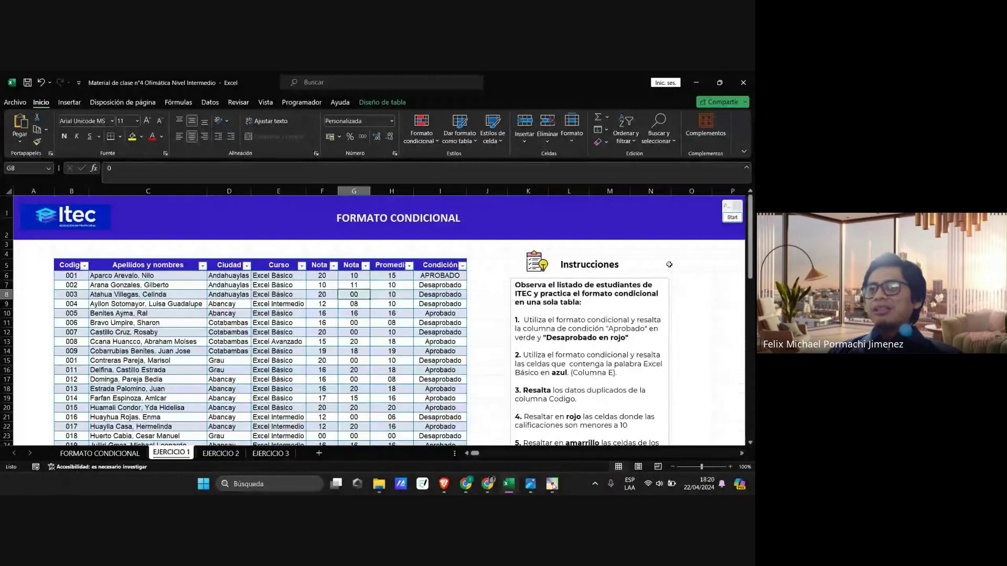
{"action": "scroll", "coordinate": [670, 264], "scroll_direction": "up", "scroll_amount": 1}
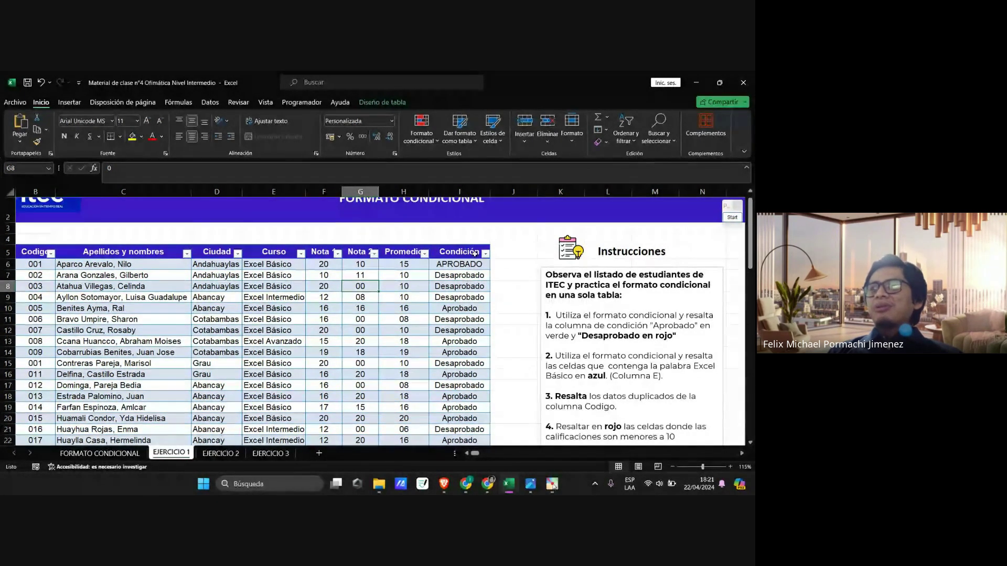
{"action": "left_click", "coordinate": [460, 264]}
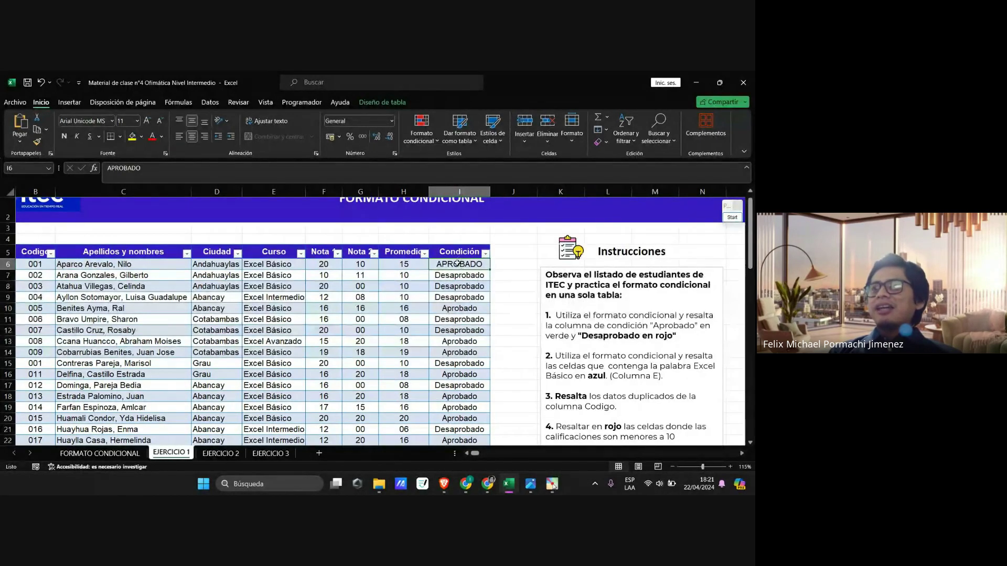
{"action": "mouse_move", "coordinate": [462, 266]}
{"action": "left_mouse_down"}
{"action": "mouse_move", "coordinate": [462, 431]}
{"action": "mouse_move", "coordinate": [459, 273]}
{"action": "left_mouse_up"}
{"action": "left_click", "coordinate": [458, 277]}
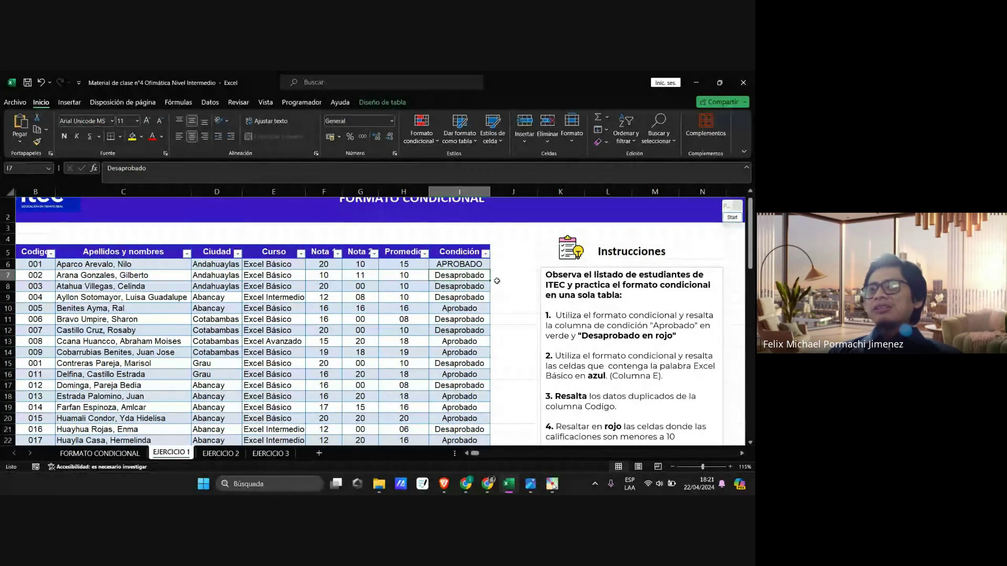
Step: Select the Condición values from I6 to I52 in one jump, review the range, and clear the selection at J4
{"action": "left_click", "coordinate": [460, 266]}
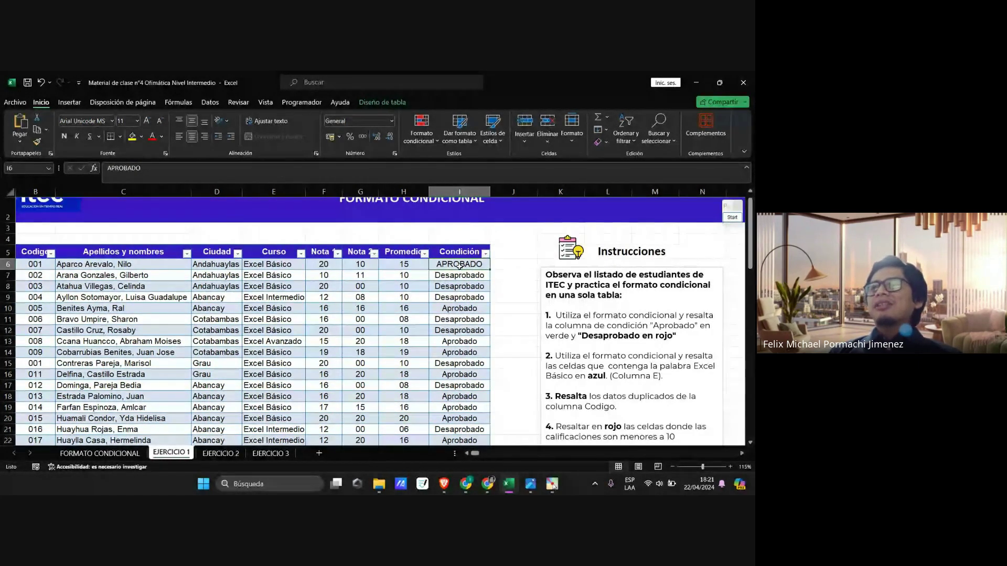
{"action": "key", "text": "ctrl+shift+Down"}
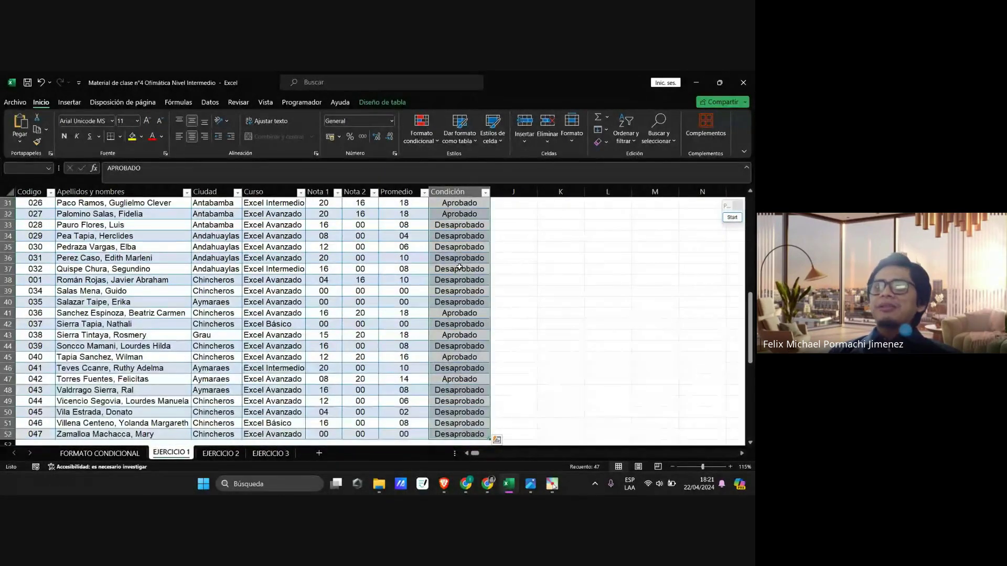
{"action": "scroll", "coordinate": [460, 266], "scroll_direction": "up", "scroll_amount": 5}
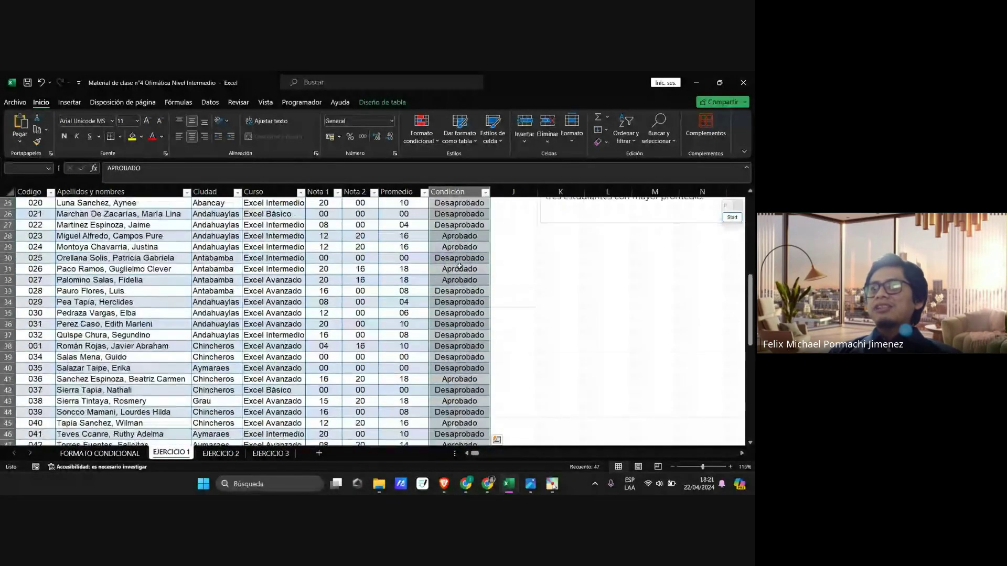
{"action": "scroll", "coordinate": [459, 265], "scroll_direction": "up", "scroll_amount": 5}
{"action": "scroll", "coordinate": [459, 265], "scroll_direction": "down", "scroll_amount": 8}
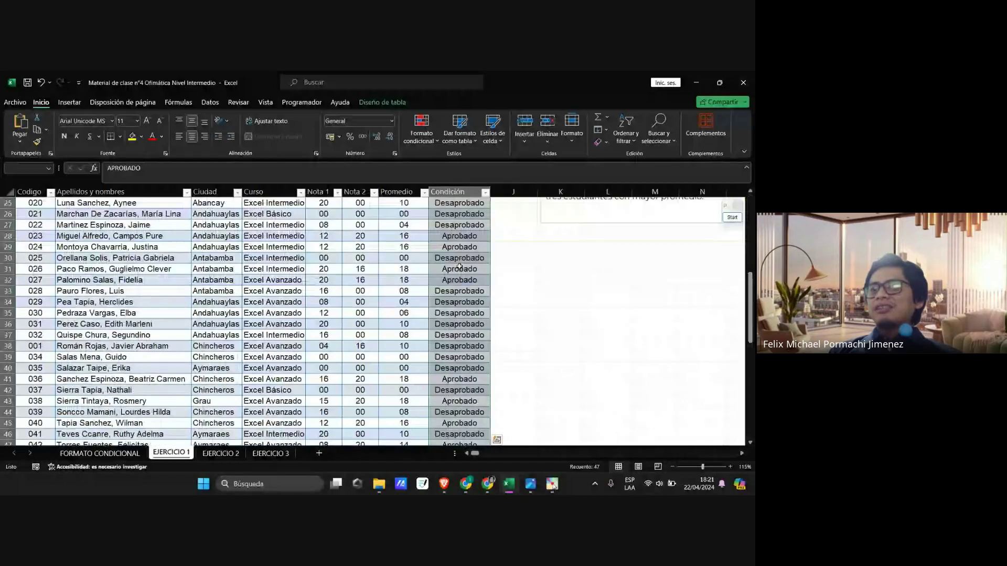
{"action": "scroll", "coordinate": [460, 268], "scroll_direction": "up", "scroll_amount": 8}
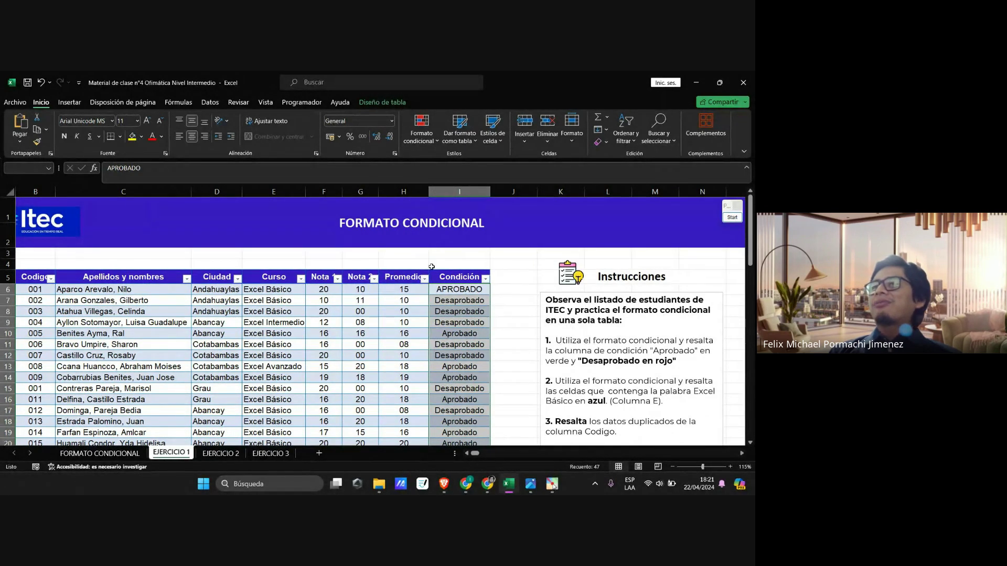
{"action": "left_click", "coordinate": [530, 264]}
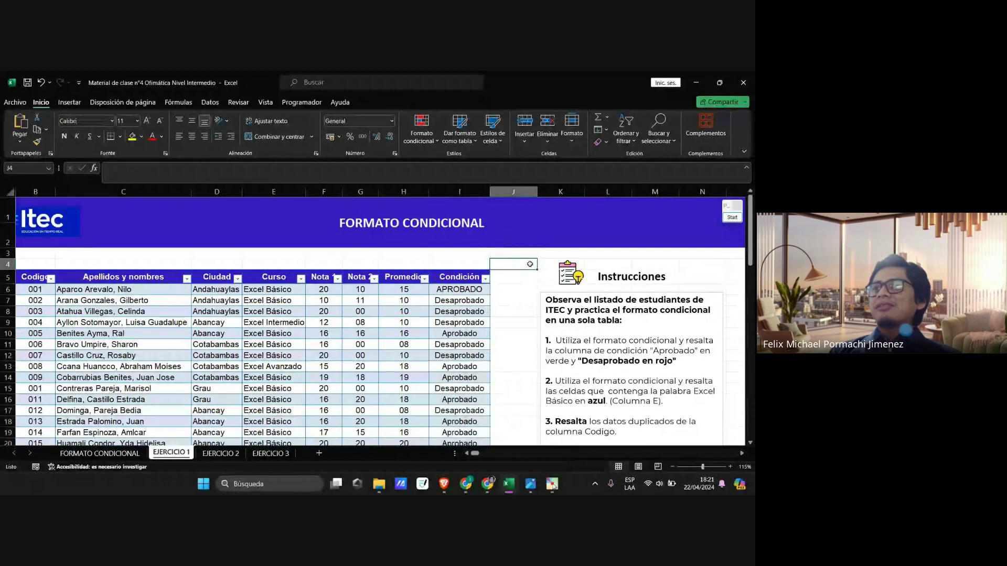
Step: Select the Condición values from I6 to I52 and start a "Texto que contiene" highlighting rule for them
{"action": "left_click", "coordinate": [466, 289]}
{"action": "key", "text": "ctrl+shift+Down"}
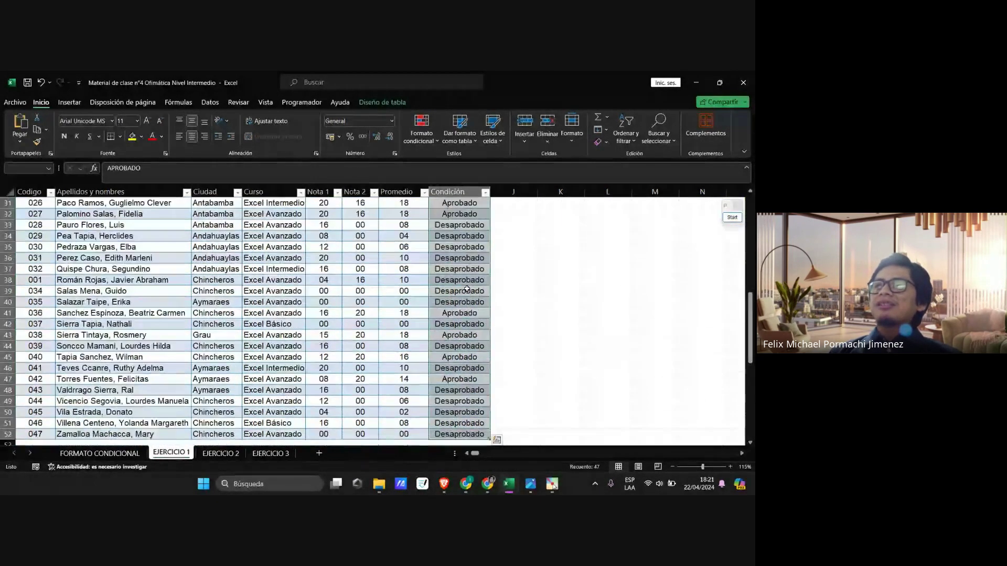
{"action": "scroll", "coordinate": [466, 289], "scroll_direction": "up", "scroll_amount": 8}
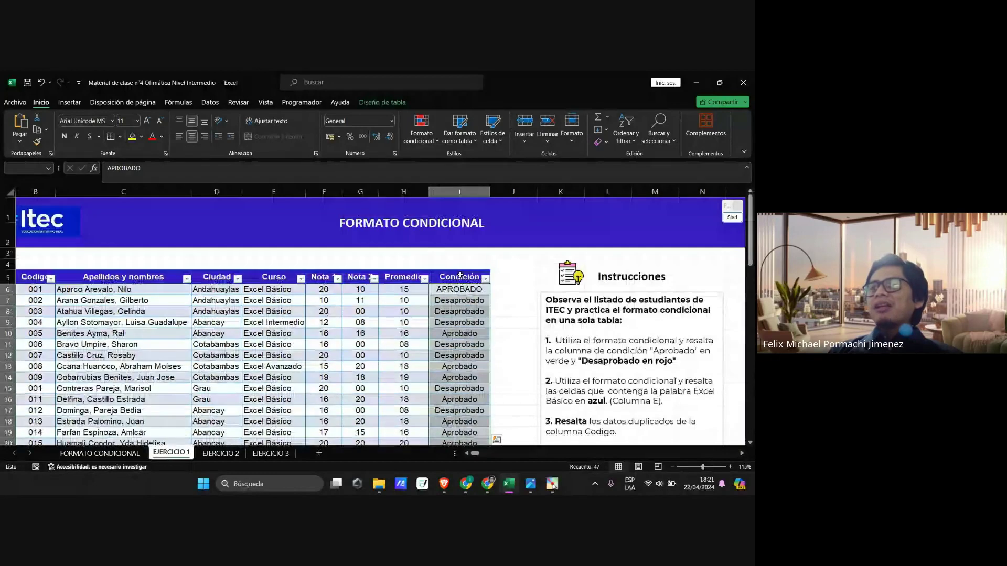
{"action": "left_click", "coordinate": [429, 142]}
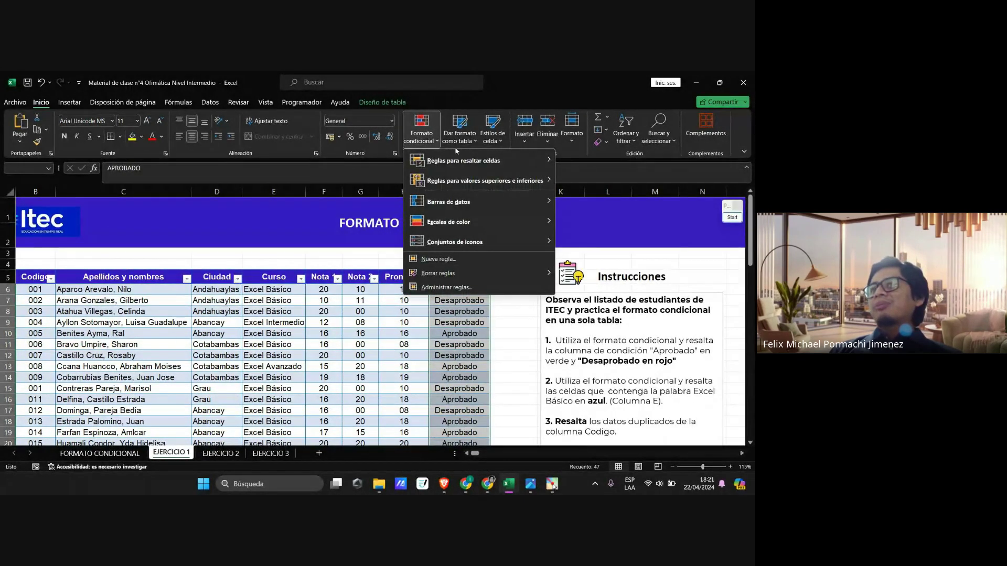
{"action": "mouse_move", "coordinate": [468, 156]}
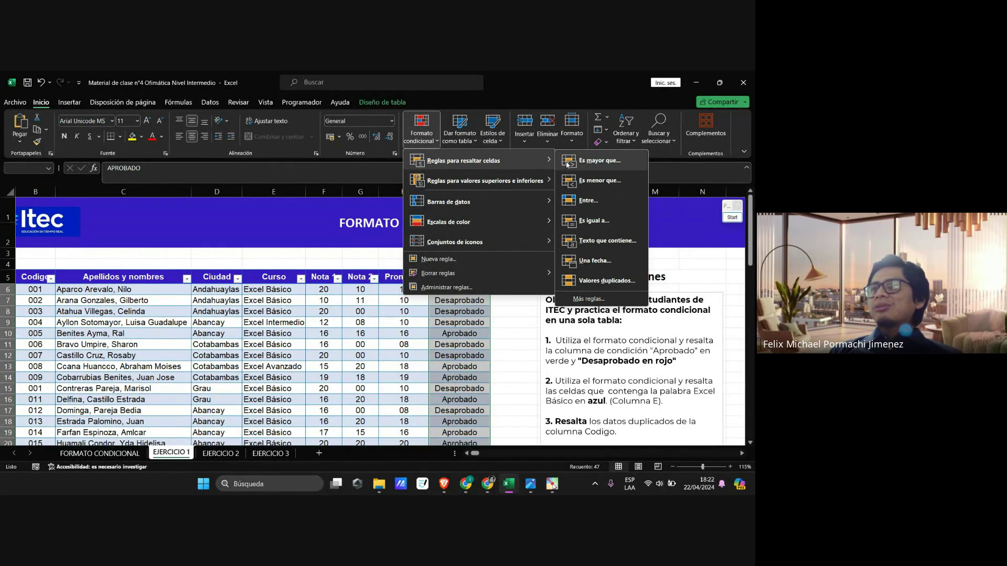
{"action": "left_click", "coordinate": [596, 242]}
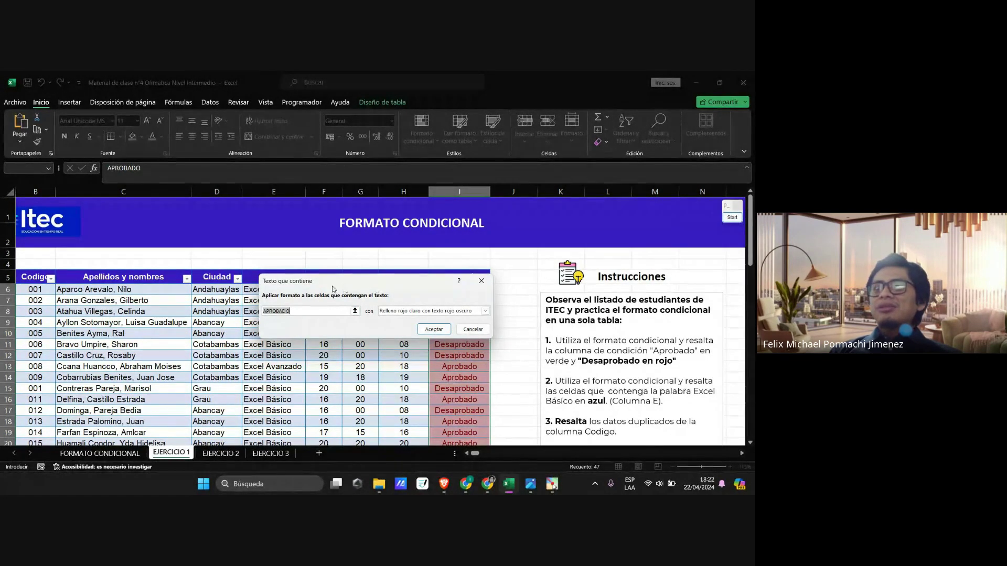
Step: Magnify the "Texto que contiene" dialog to examine its APROBADO text criterion, and leave the magnified view
{"action": "left_click", "coordinate": [733, 217]}
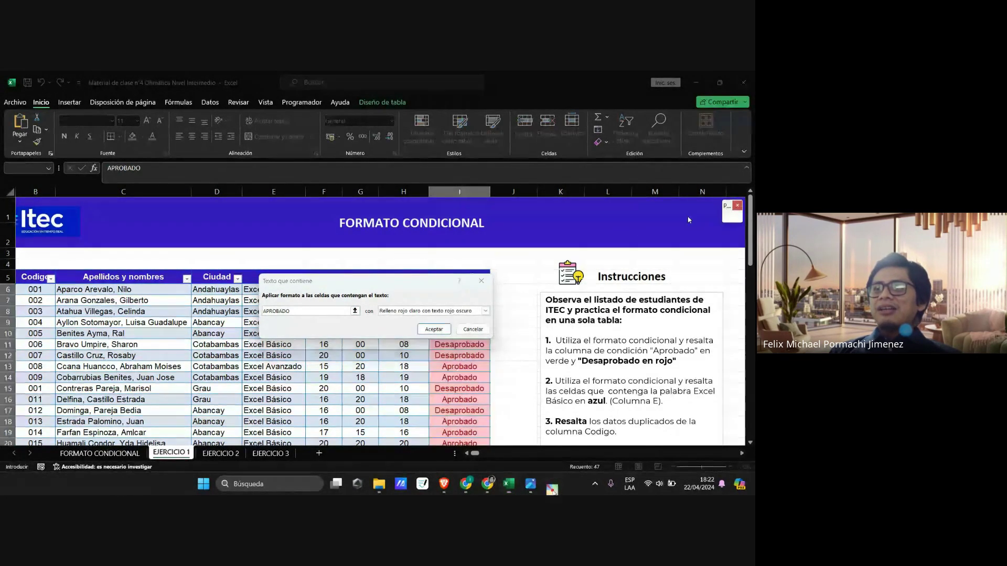
{"action": "key", "text": "ctrl+alt+z"}
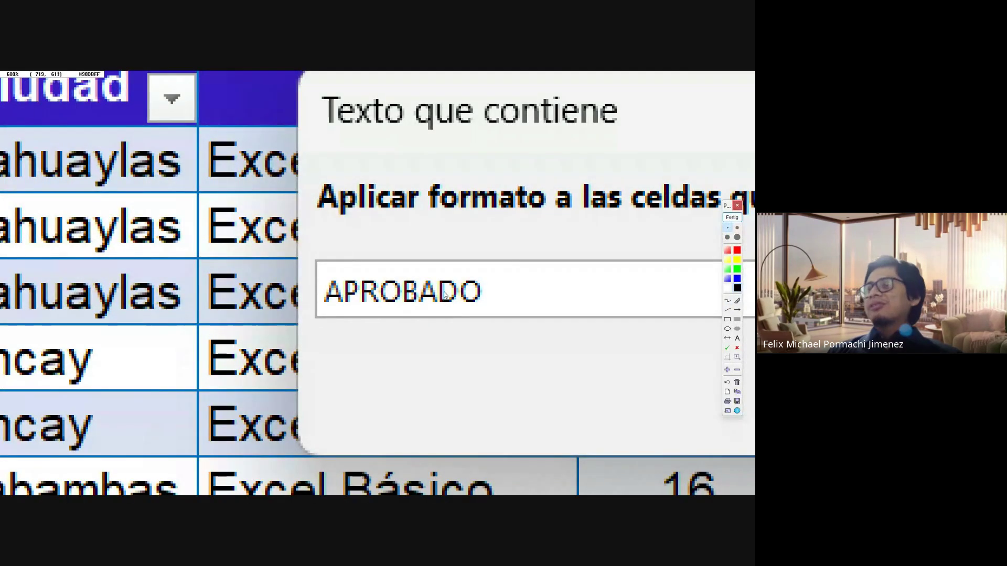
{"action": "scroll", "coordinate": [443, 303], "scroll_direction": "down", "scroll_amount": 1}
{"action": "key", "text": "ctrl+alt+z"}
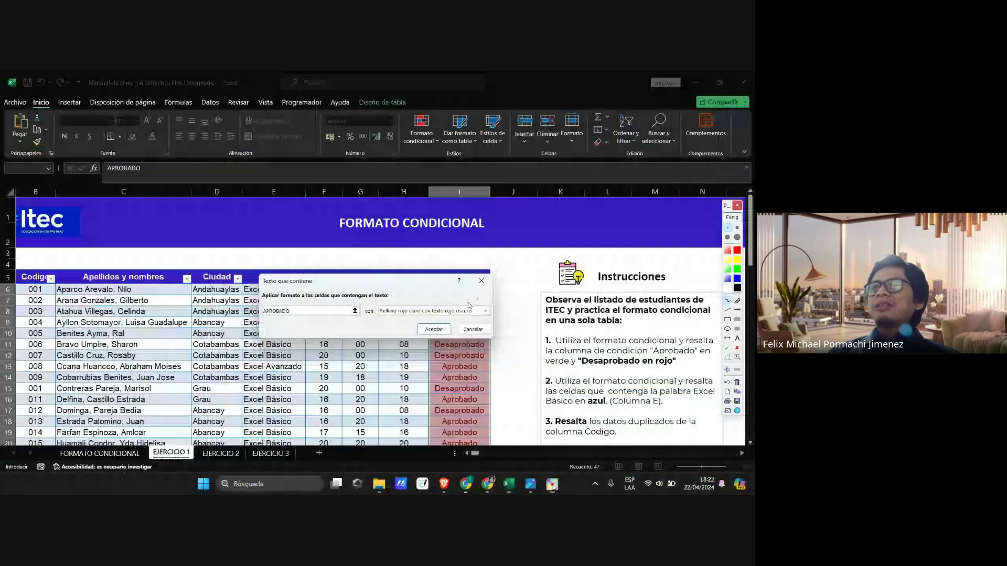
{"action": "key", "text": "ctrl+alt+z"}
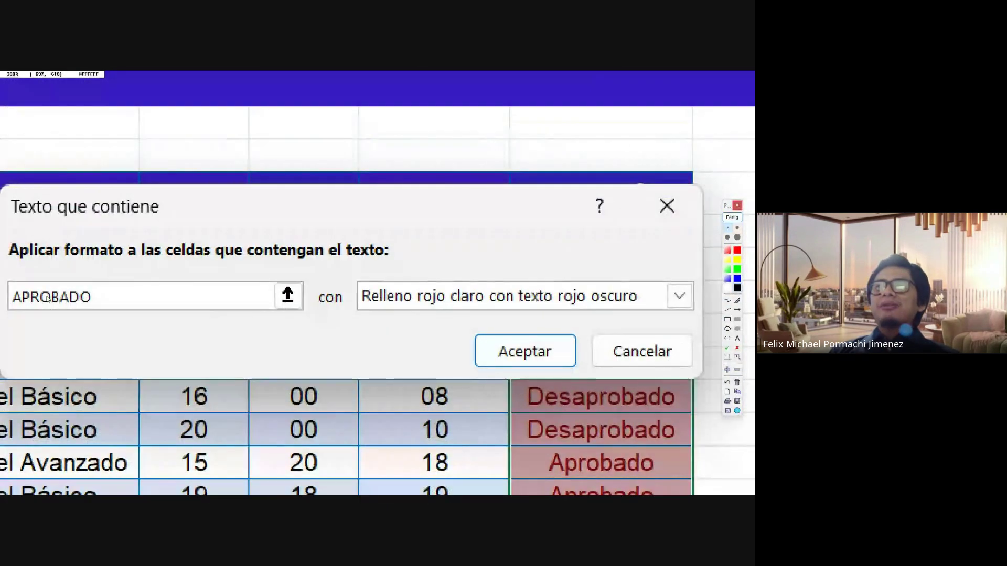
{"action": "scroll", "coordinate": [47, 298], "scroll_direction": "up", "scroll_amount": 1}
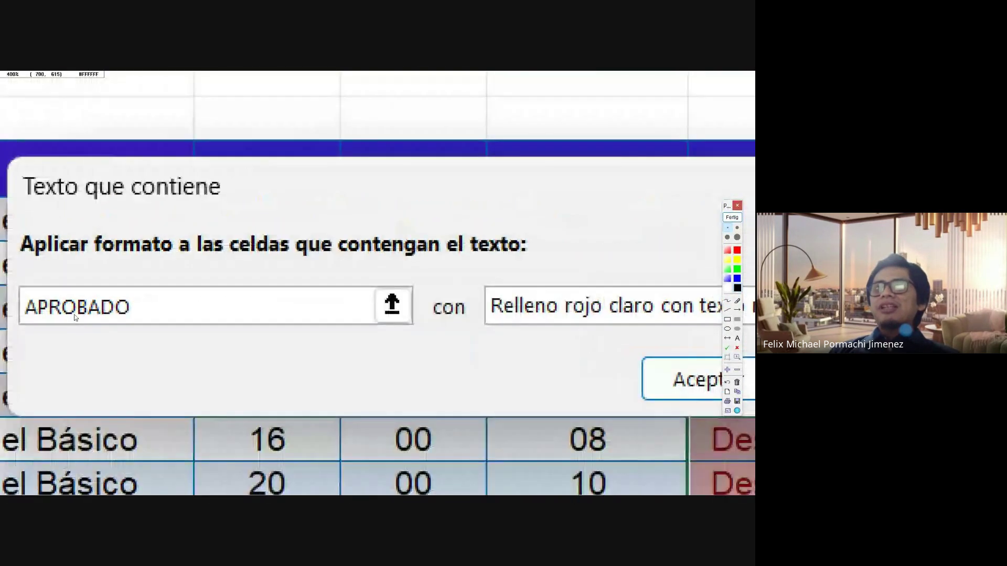
{"action": "scroll", "coordinate": [4, 303], "scroll_direction": "up", "scroll_amount": 2}
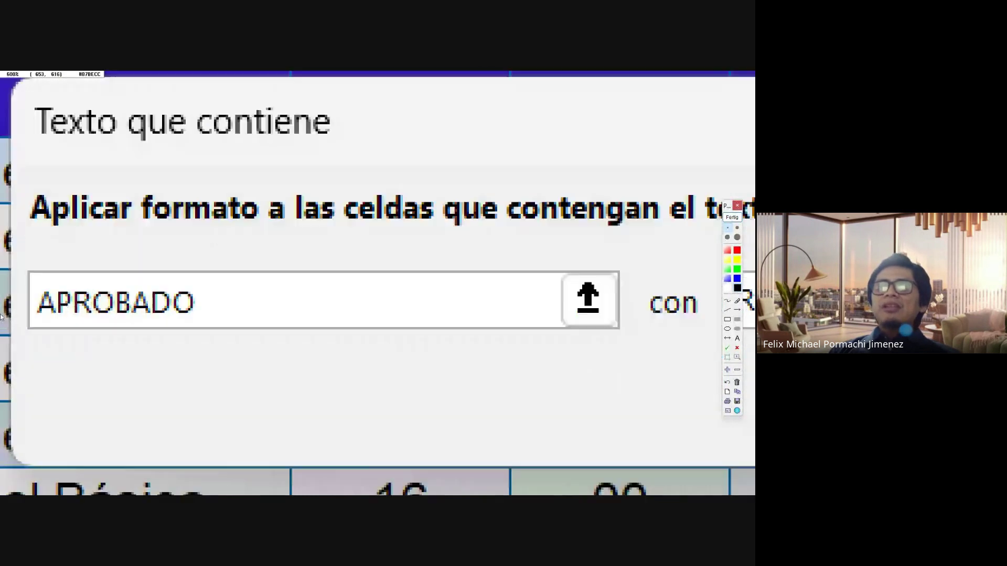
{"action": "scroll", "coordinate": [2, 312], "scroll_direction": "up", "scroll_amount": 1}
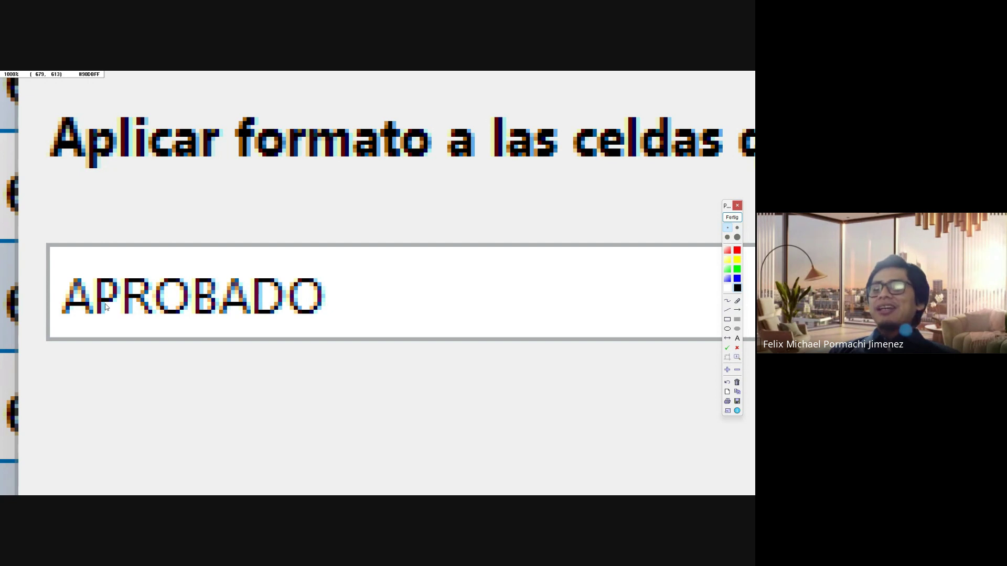
{"action": "left_click", "coordinate": [732, 217]}
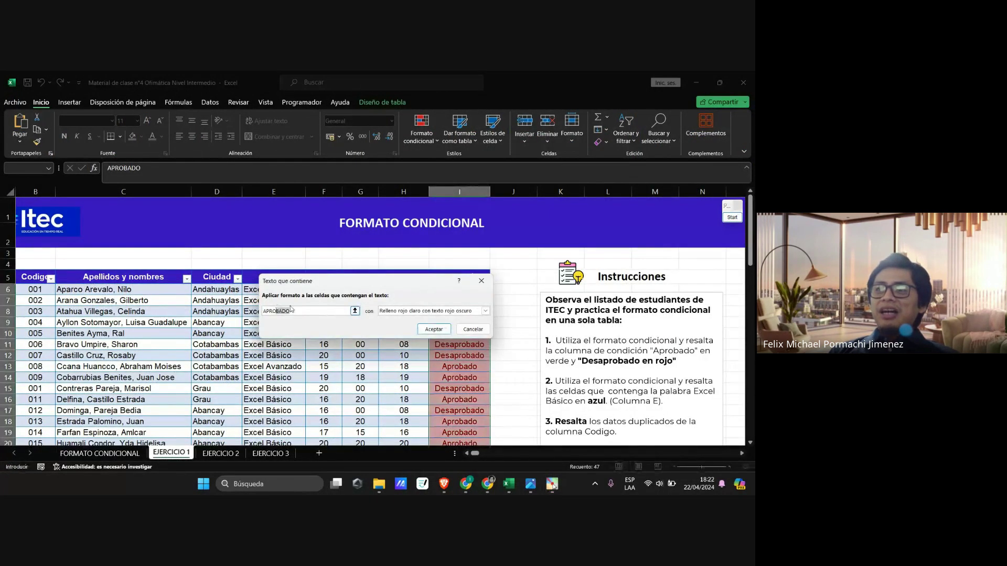
Step: Change the rule's text criterion to the mixed-case APRObadO and magnify it to show the letter casing
{"action": "type", "text": "b"}
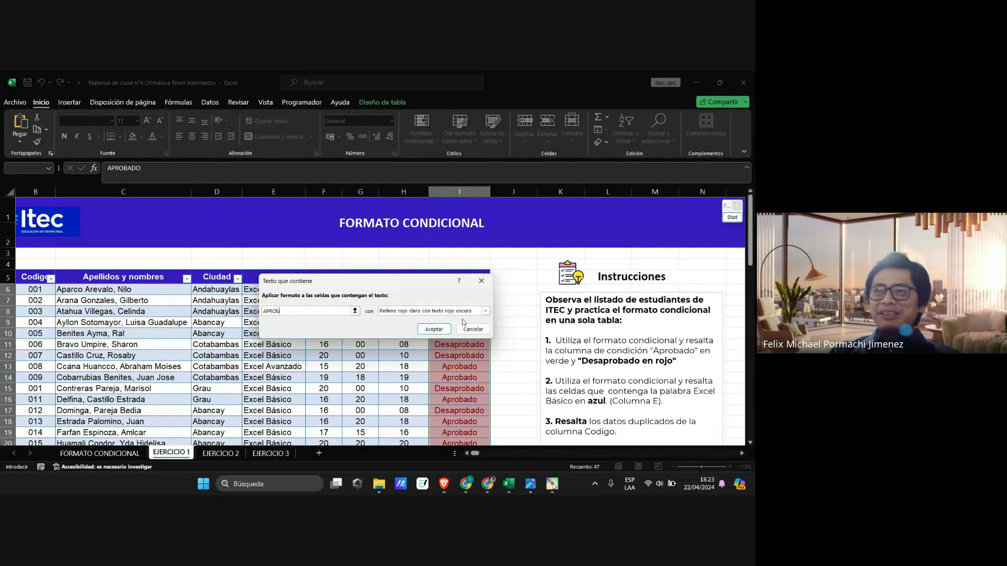
{"action": "type", "text": "adO"}
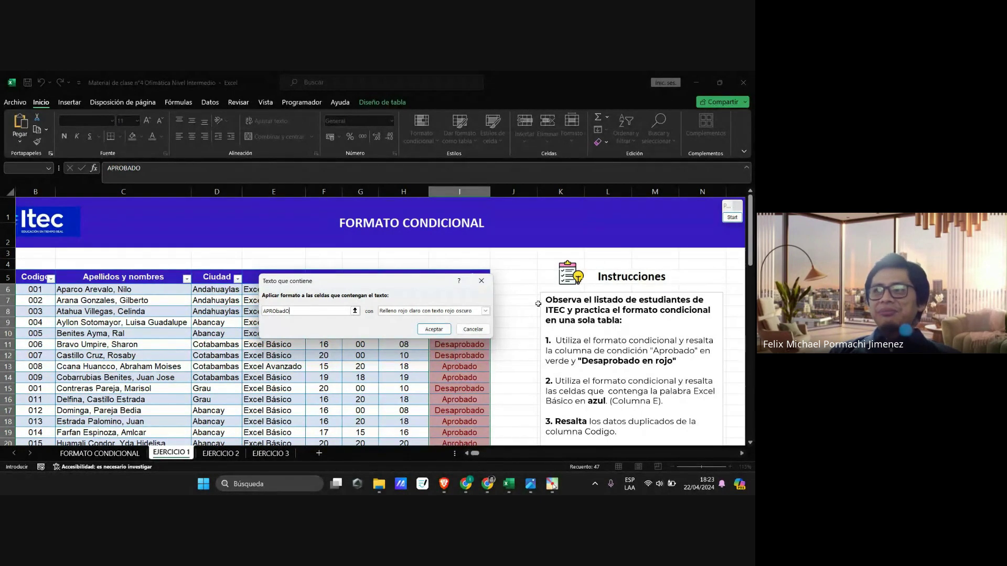
{"action": "left_click", "coordinate": [732, 217]}
{"action": "scroll", "coordinate": [286, 311], "scroll_direction": "up", "scroll_amount": 5}
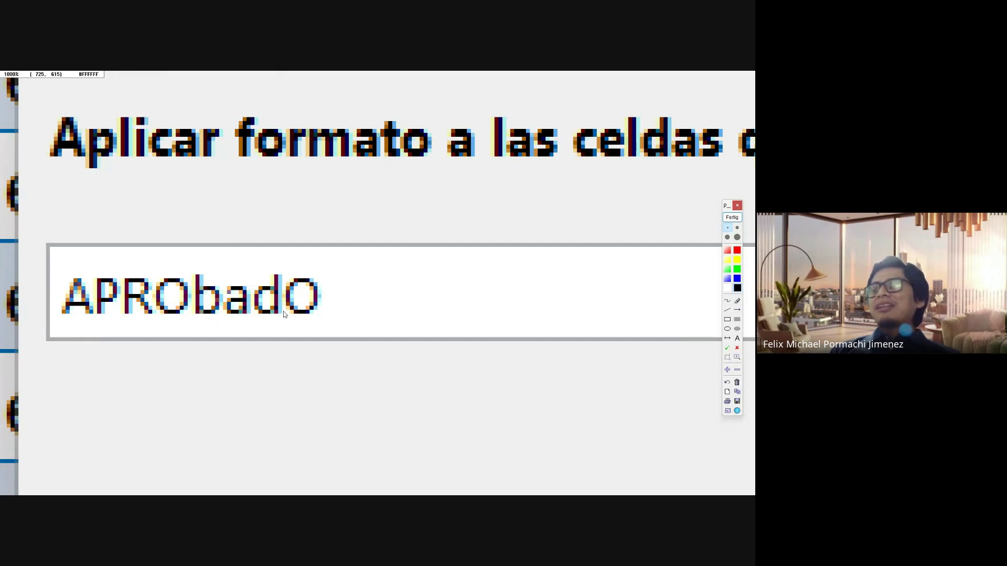
{"action": "left_click", "coordinate": [732, 217]}
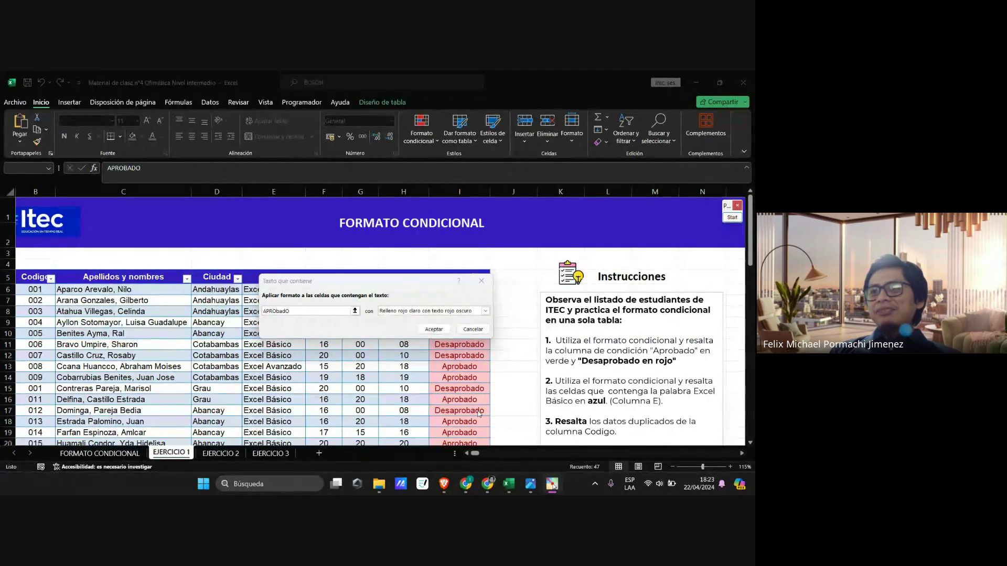
Step: Magnify the dialog to examine the text criterion and the "Relleno rojo claro con texto rojo oscuro" format, and cancel the rule
{"action": "left_click", "coordinate": [732, 217]}
{"action": "scroll", "coordinate": [307, 311], "scroll_direction": "up", "scroll_amount": 2}
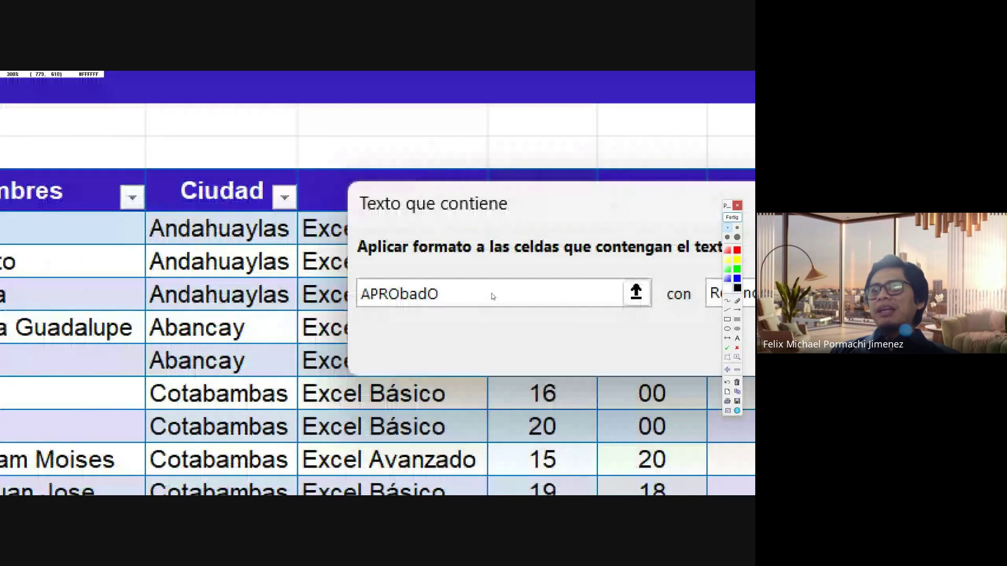
{"action": "scroll", "coordinate": [491, 293], "scroll_direction": "down", "scroll_amount": 2}
{"action": "scroll", "coordinate": [456, 310], "scroll_direction": "up", "scroll_amount": 2}
{"action": "scroll", "coordinate": [462, 321], "scroll_direction": "up", "scroll_amount": 2}
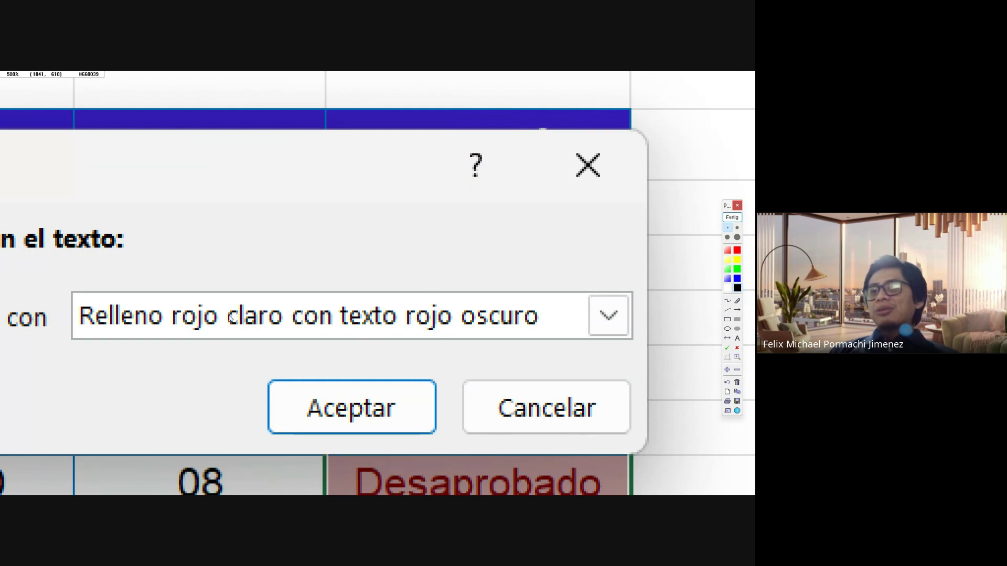
{"action": "scroll", "coordinate": [625, 366], "scroll_direction": "up", "scroll_amount": 2}
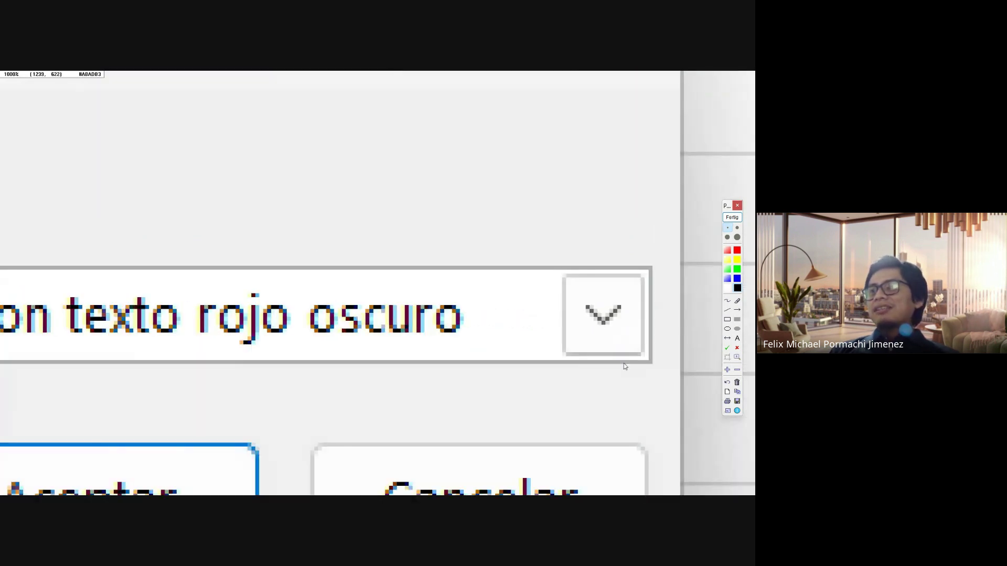
{"action": "scroll", "coordinate": [602, 339], "scroll_direction": "down", "scroll_amount": 4}
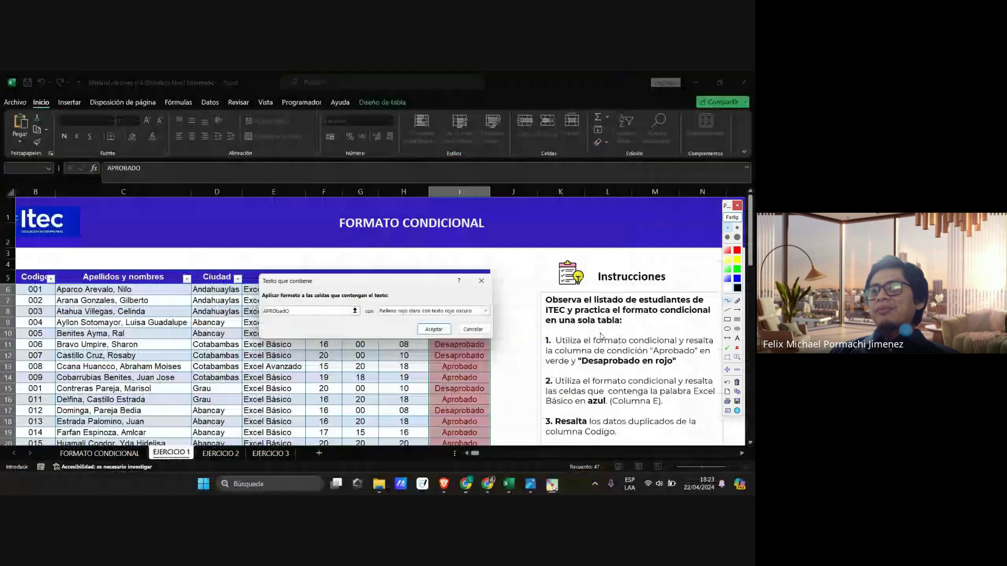
{"action": "scroll", "coordinate": [489, 323], "scroll_direction": "up", "scroll_amount": 2}
{"action": "scroll", "coordinate": [489, 323], "scroll_direction": "up", "scroll_amount": 3}
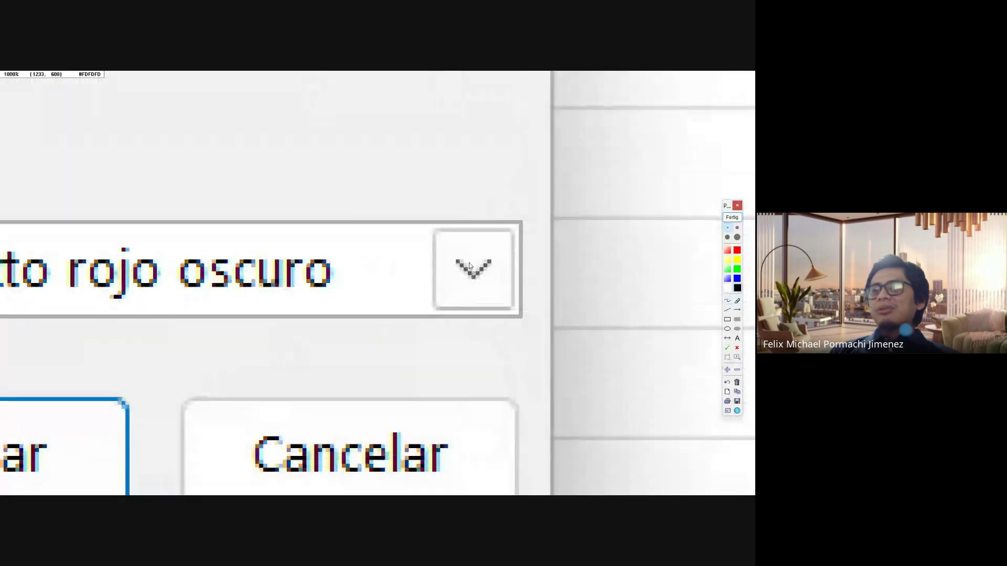
{"action": "scroll", "coordinate": [489, 323], "scroll_direction": "down", "scroll_amount": 2}
{"action": "scroll", "coordinate": [470, 267], "scroll_direction": "down", "scroll_amount": 2}
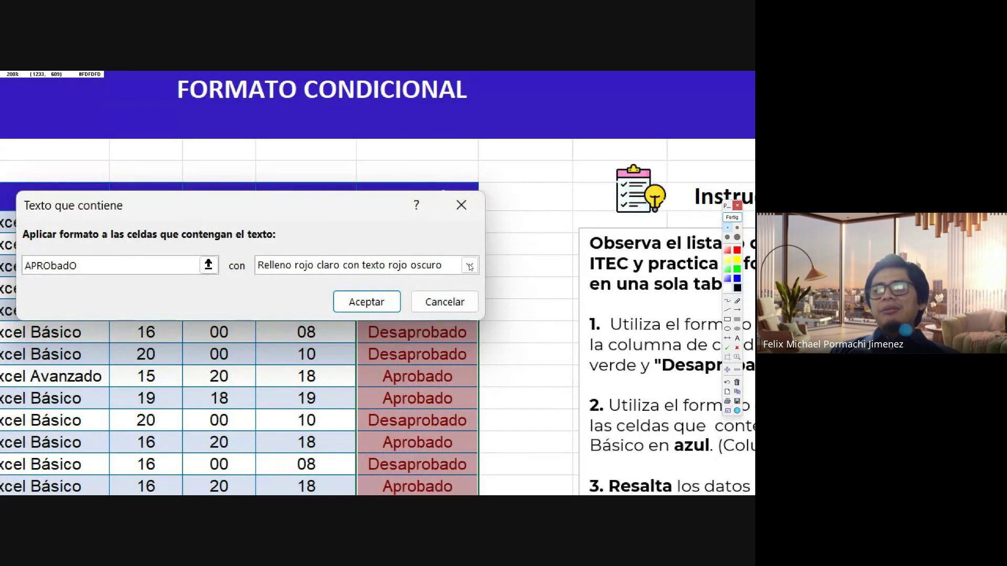
{"action": "left_click", "coordinate": [726, 220]}
{"action": "left_click", "coordinate": [473, 329]}
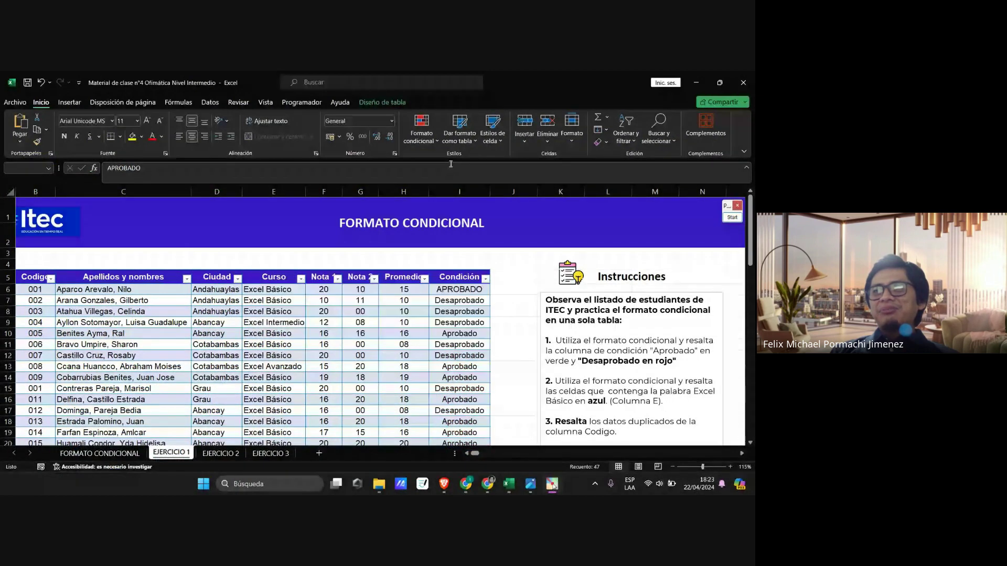
Step: Start another "Texto que contiene" rule for the Condición values, magnify its APROBADO text criterion to examine it, and cancel the rule
{"action": "left_click", "coordinate": [433, 140]}
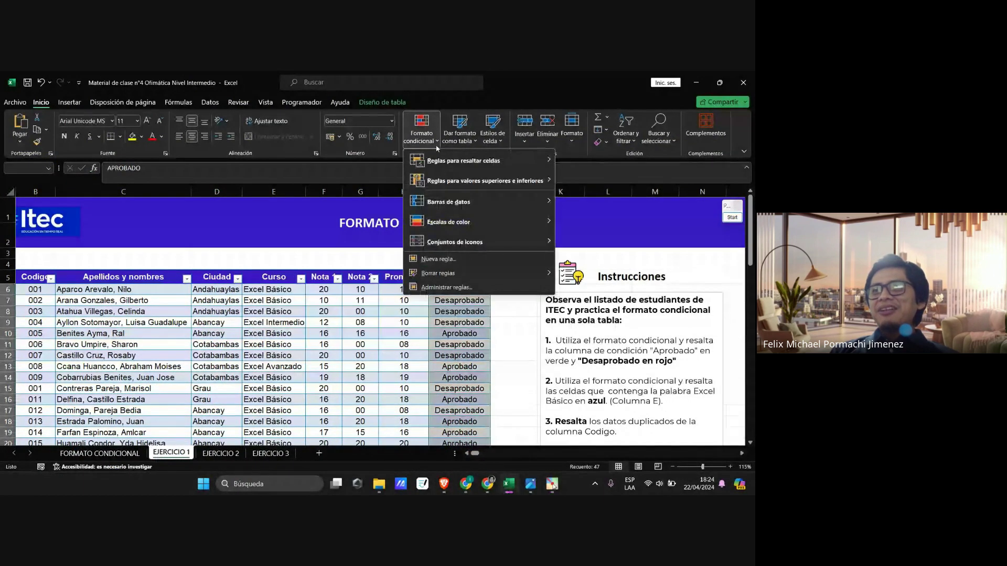
{"action": "mouse_move", "coordinate": [474, 160]}
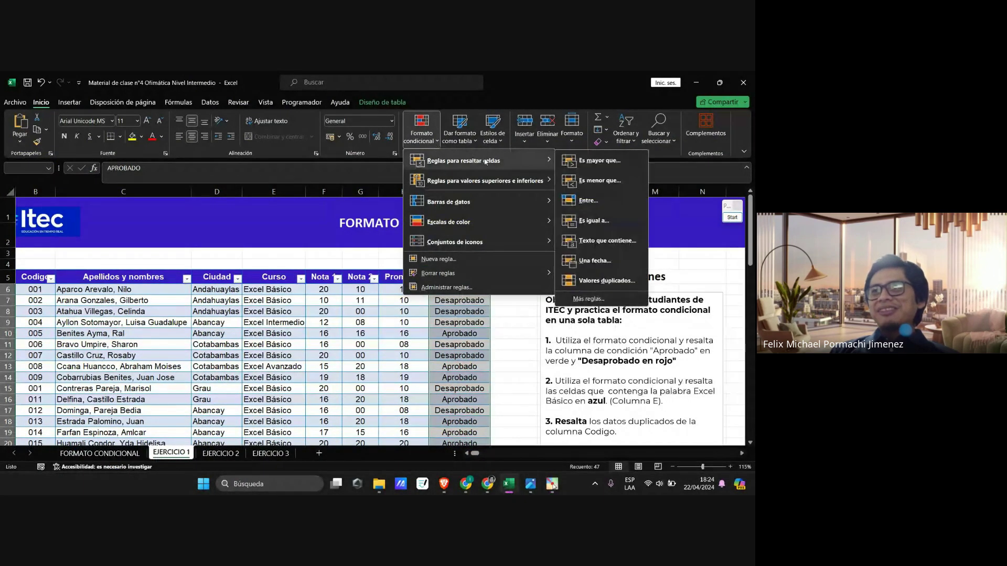
{"action": "left_click", "coordinate": [628, 245]}
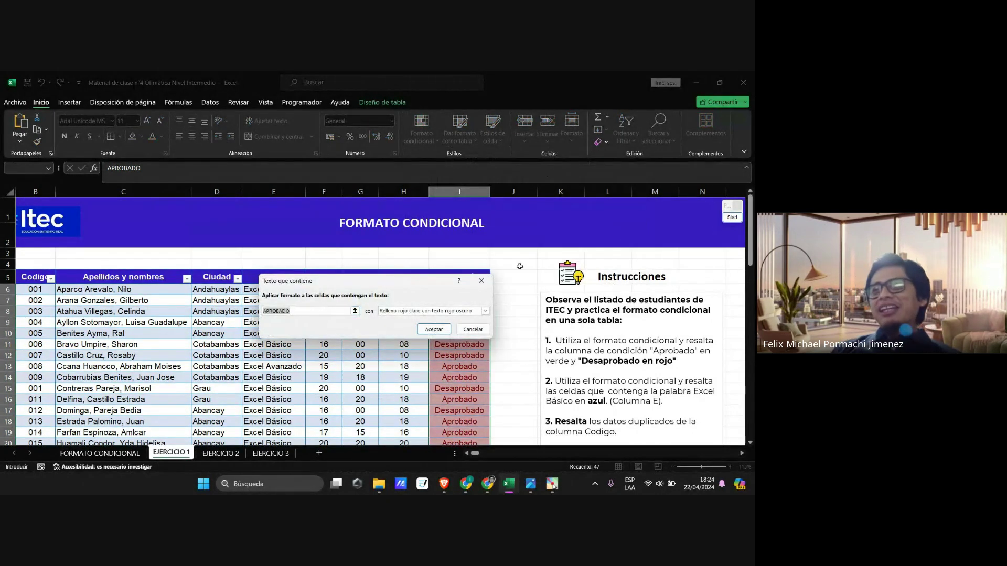
{"action": "left_click", "coordinate": [740, 223]}
{"action": "left_click", "coordinate": [739, 220]}
{"action": "scroll", "coordinate": [284, 309], "scroll_direction": "up", "scroll_amount": 5}
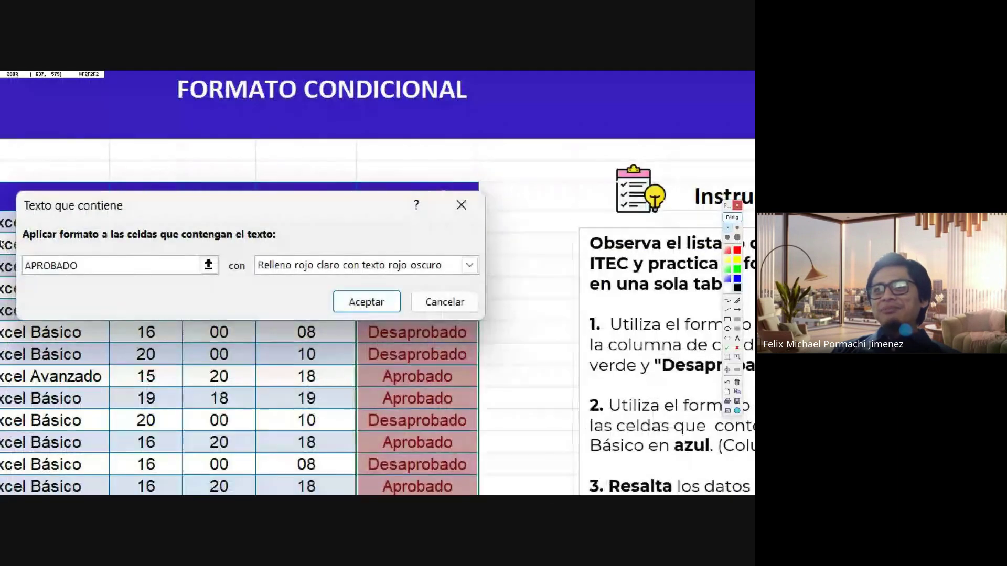
{"action": "scroll", "coordinate": [61, 329], "scroll_direction": "down", "scroll_amount": 4}
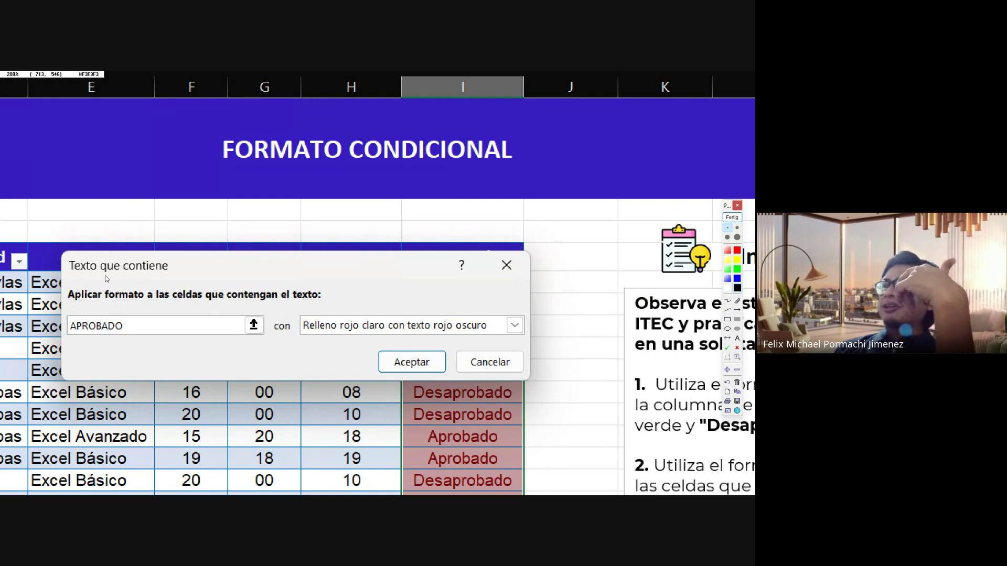
{"action": "left_click", "coordinate": [734, 220]}
{"action": "left_click", "coordinate": [473, 328]}
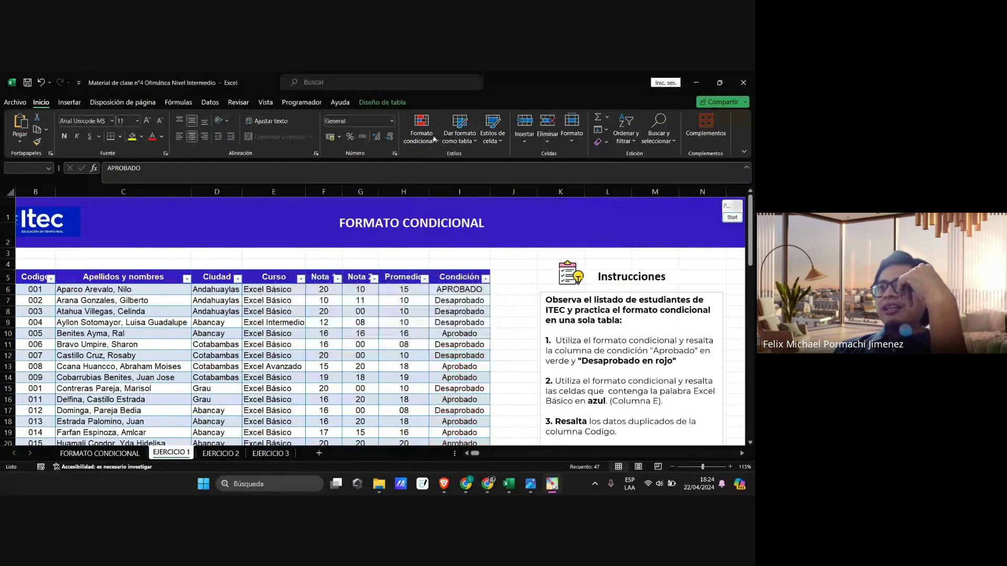
Step: Start an "Es igual a" highlighting rule for the Condición values with APROBADO as the matching value
{"action": "left_click", "coordinate": [433, 138]}
{"action": "mouse_move", "coordinate": [482, 160]}
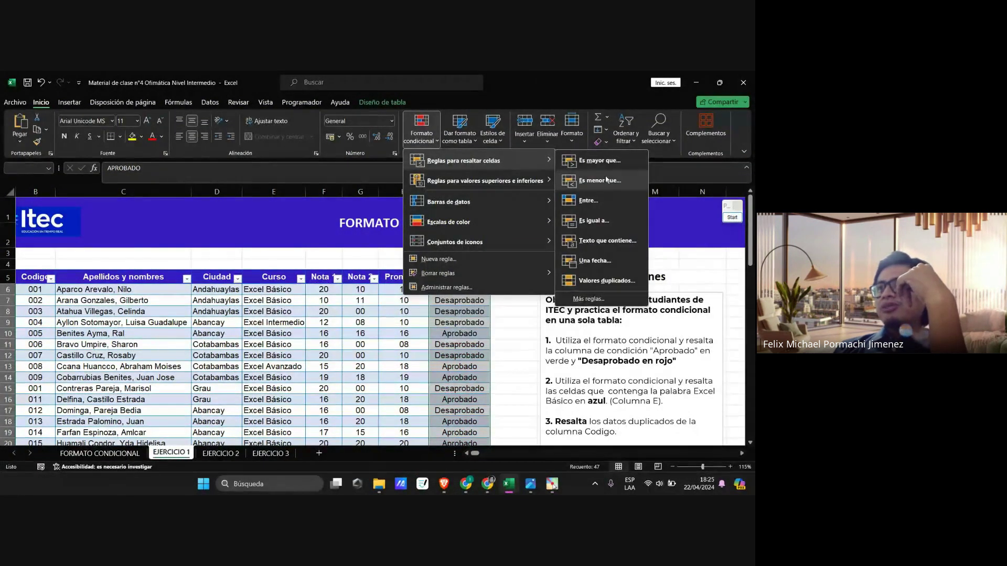
{"action": "left_click", "coordinate": [604, 220]}
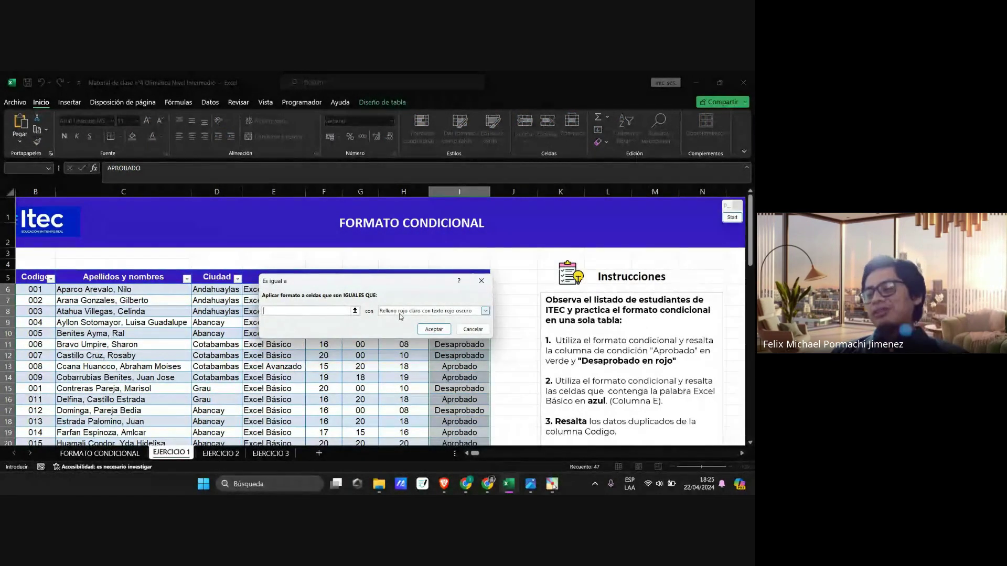
{"action": "type", "text": "APRO"}
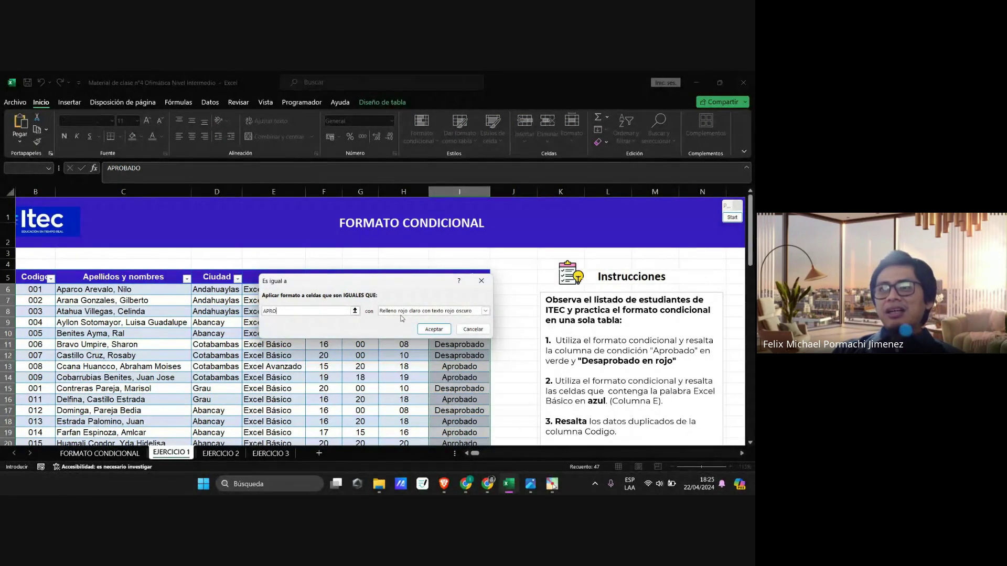
{"action": "type", "text": "BADO"}
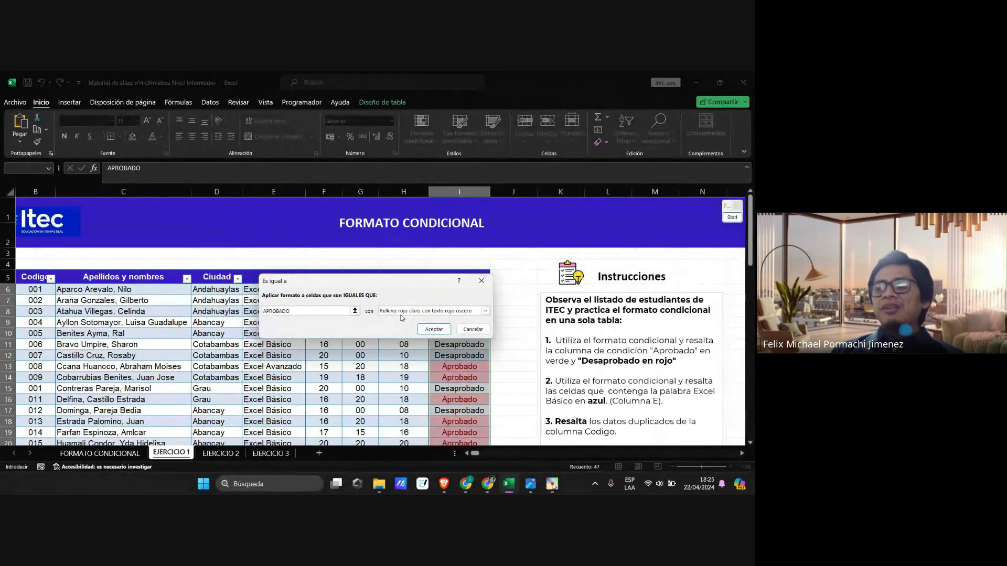
Step: Magnify the "Es igual a" dialog and the Condición cells to examine which values the rule highlights
{"action": "left_click", "coordinate": [732, 218]}
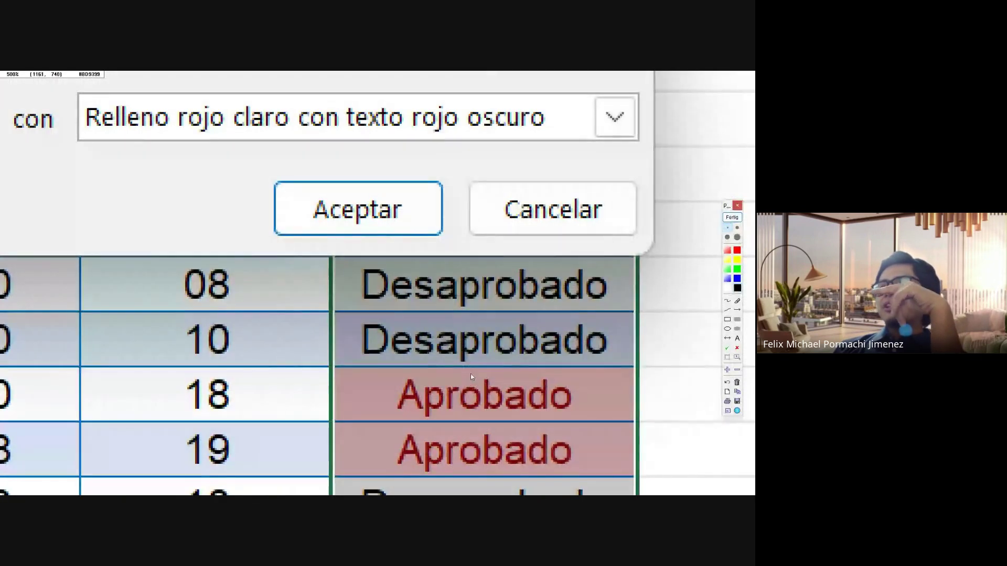
{"action": "scroll", "coordinate": [456, 429], "scroll_direction": "down", "scroll_amount": 3}
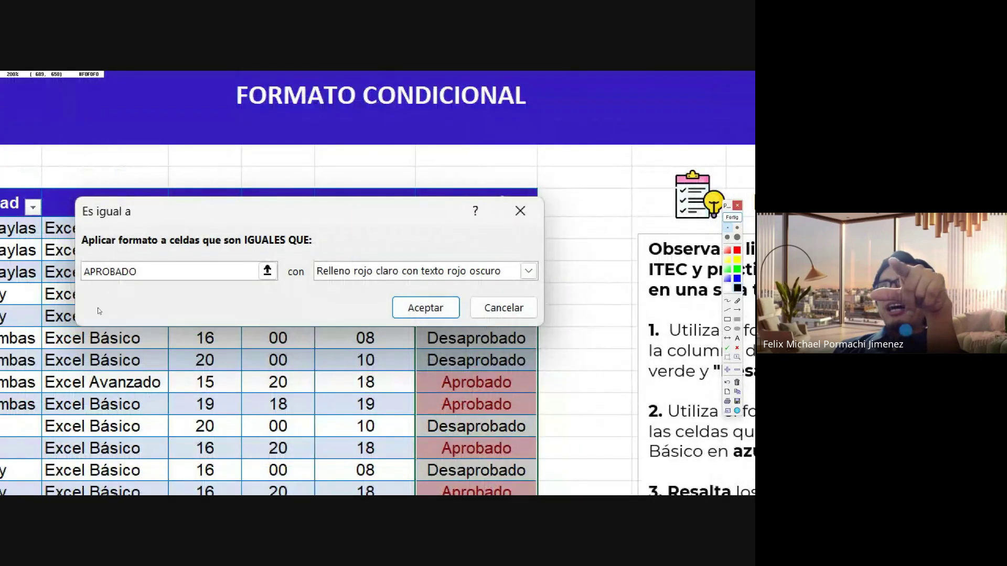
{"action": "scroll", "coordinate": [431, 411], "scroll_direction": "up", "scroll_amount": 2}
{"action": "scroll", "coordinate": [431, 411], "scroll_direction": "down", "scroll_amount": 4}
{"action": "scroll", "coordinate": [435, 334], "scroll_direction": "up", "scroll_amount": 2}
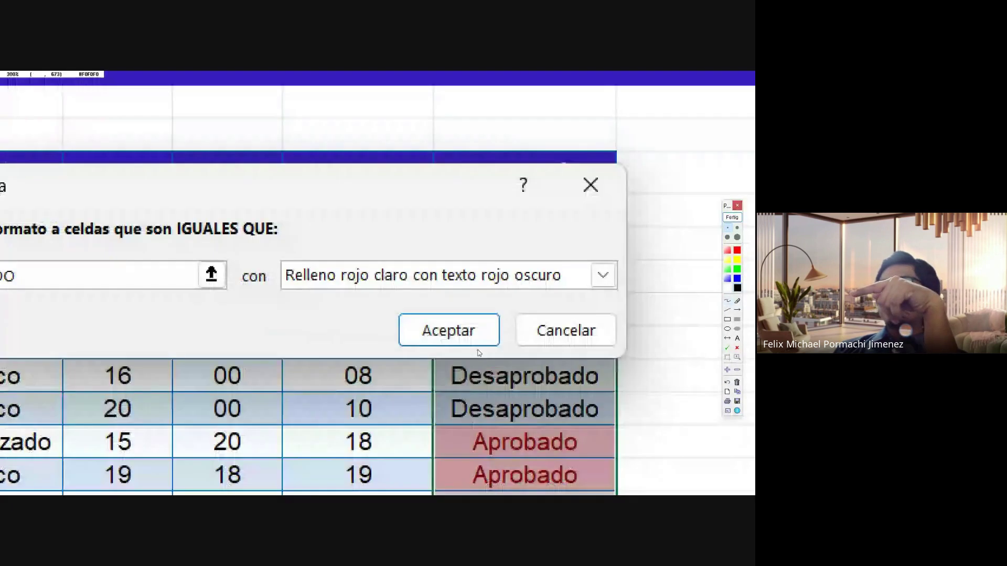
{"action": "scroll", "coordinate": [532, 440], "scroll_direction": "down", "scroll_amount": 2}
{"action": "scroll", "coordinate": [456, 371], "scroll_direction": "up", "scroll_amount": 3}
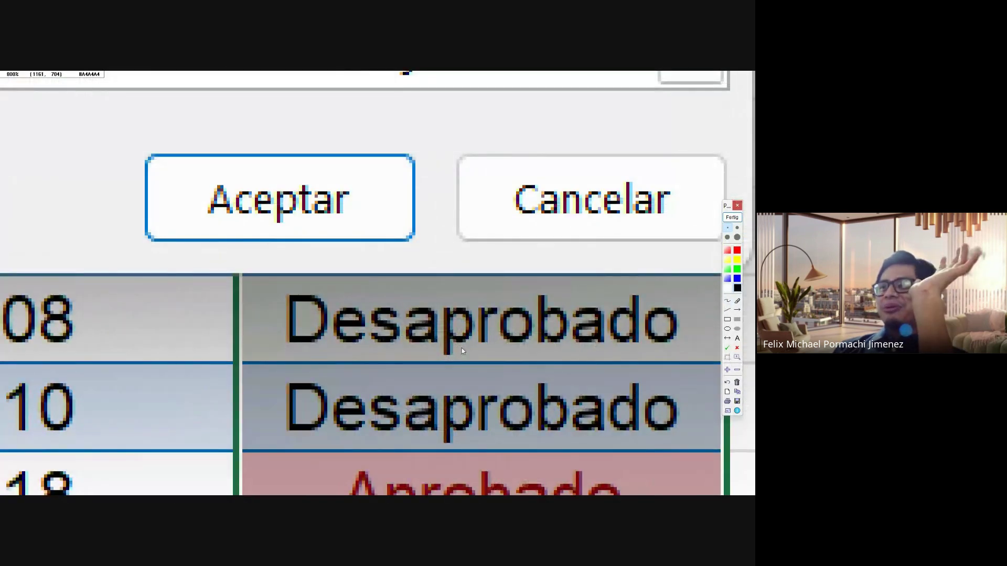
{"action": "scroll", "coordinate": [462, 351], "scroll_direction": "down", "scroll_amount": 2}
{"action": "scroll", "coordinate": [199, 312], "scroll_direction": "up", "scroll_amount": 3}
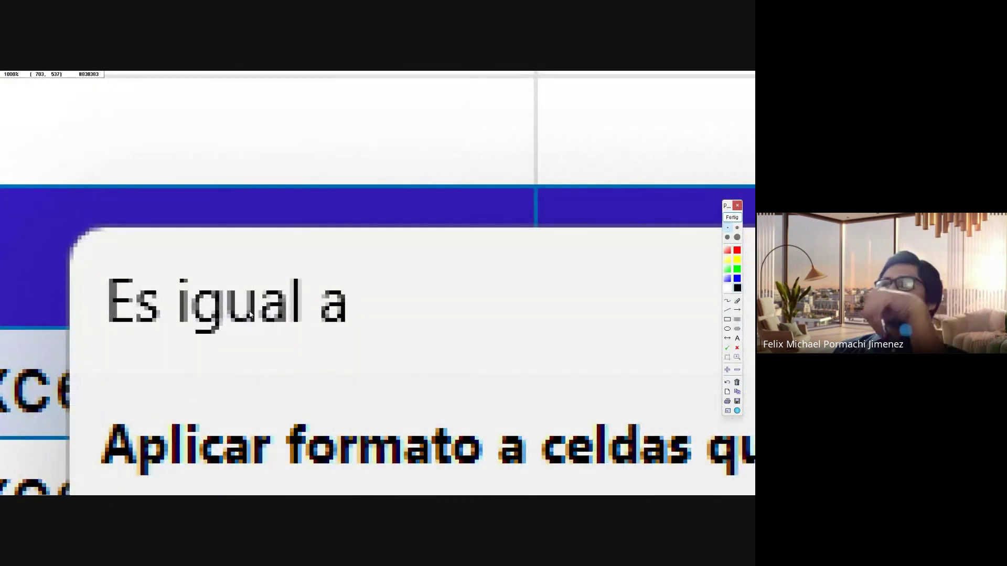
{"action": "scroll", "coordinate": [250, 314], "scroll_direction": "down", "scroll_amount": 5}
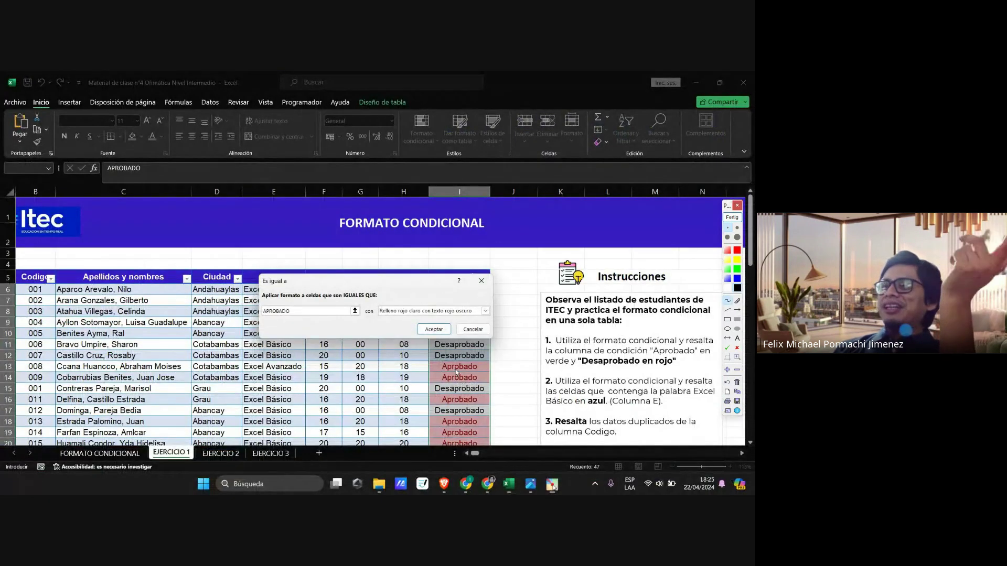
{"action": "scroll", "coordinate": [455, 369], "scroll_direction": "up", "scroll_amount": 1}
{"action": "scroll", "coordinate": [454, 367], "scroll_direction": "down", "scroll_amount": 1}
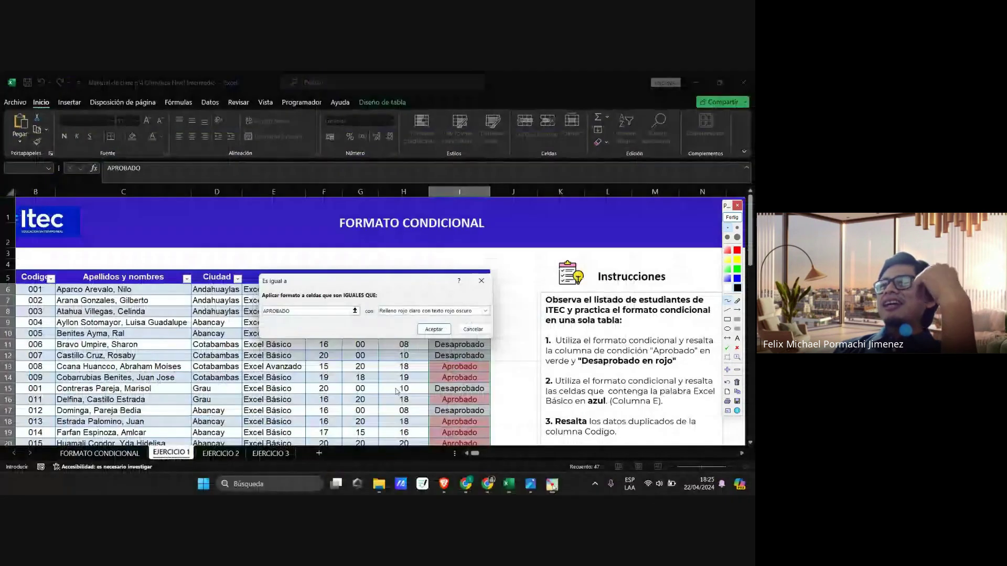
{"action": "scroll", "coordinate": [247, 286], "scroll_direction": "up", "scroll_amount": 4}
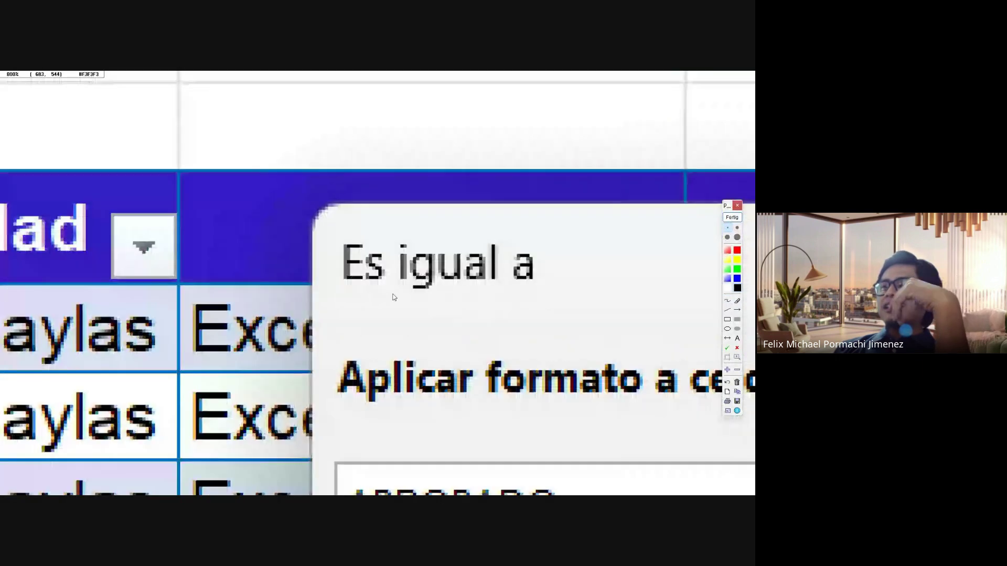
{"action": "scroll", "coordinate": [419, 295], "scroll_direction": "down", "scroll_amount": 5}
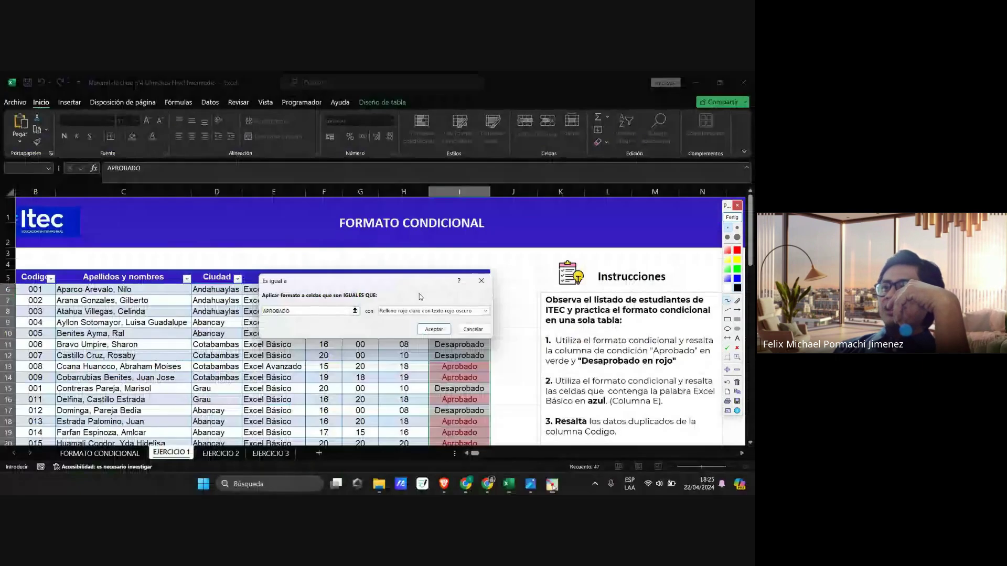
Step: Magnify the rule's "Relleno rojo claro con texto rojo oscuro" format to examine it, and leave the magnified view
{"action": "scroll", "coordinate": [443, 320], "scroll_direction": "up", "scroll_amount": 4}
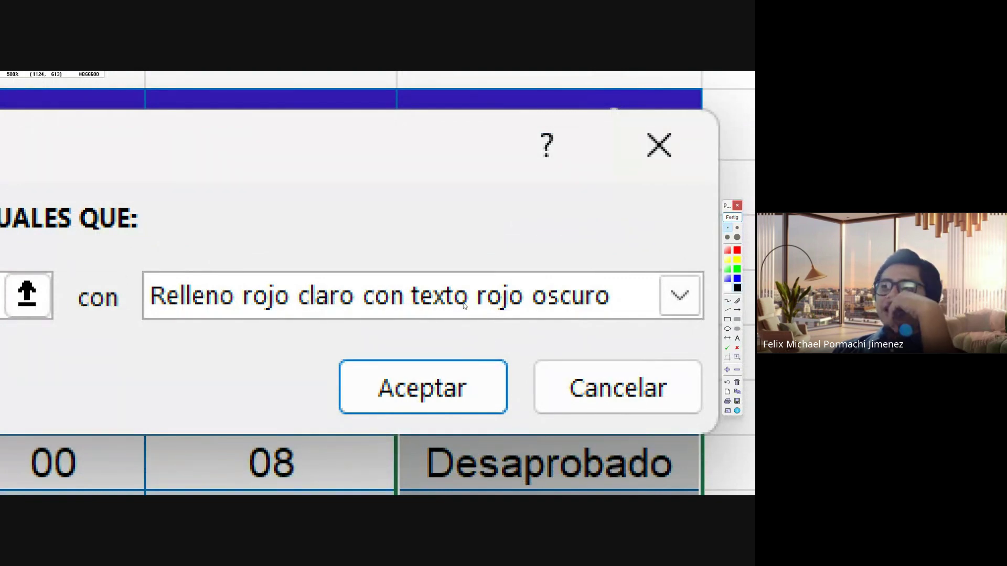
{"action": "scroll", "coordinate": [673, 322], "scroll_direction": "up", "scroll_amount": 2}
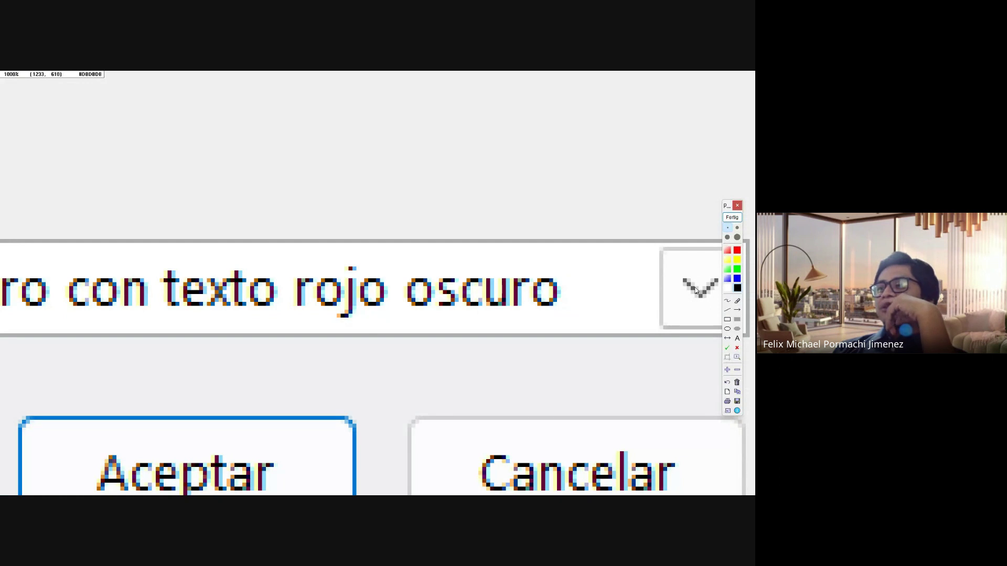
{"action": "scroll", "coordinate": [693, 303], "scroll_direction": "down", "scroll_amount": 1}
{"action": "scroll", "coordinate": [693, 303], "scroll_direction": "down", "scroll_amount": 1}
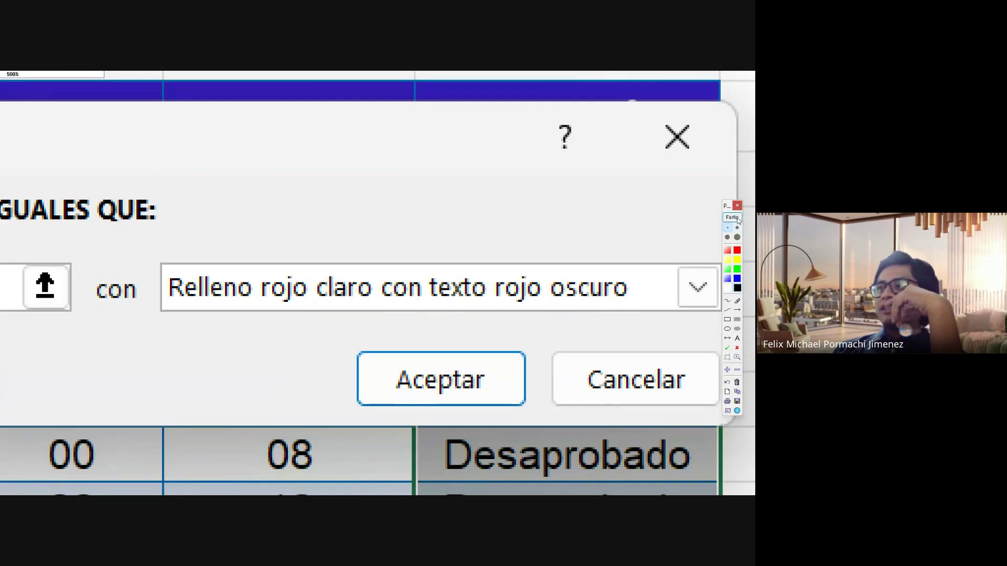
{"action": "left_click", "coordinate": [732, 217]}
Step: Choose a custom format for the APROBADO rule and magnify the cell-format dialog to examine its number, font, border and fill categories
{"action": "left_click", "coordinate": [486, 312]}
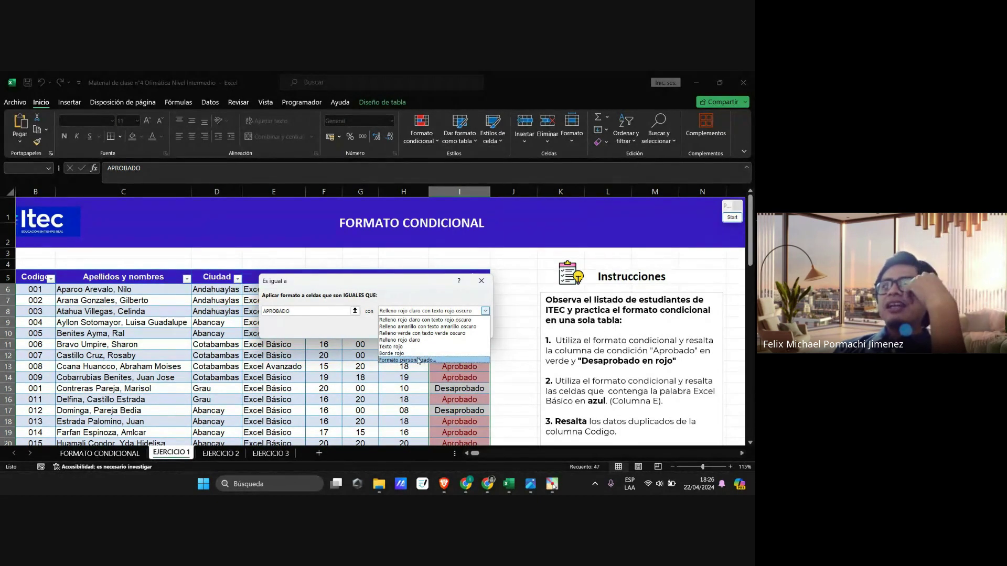
{"action": "left_click", "coordinate": [418, 361]}
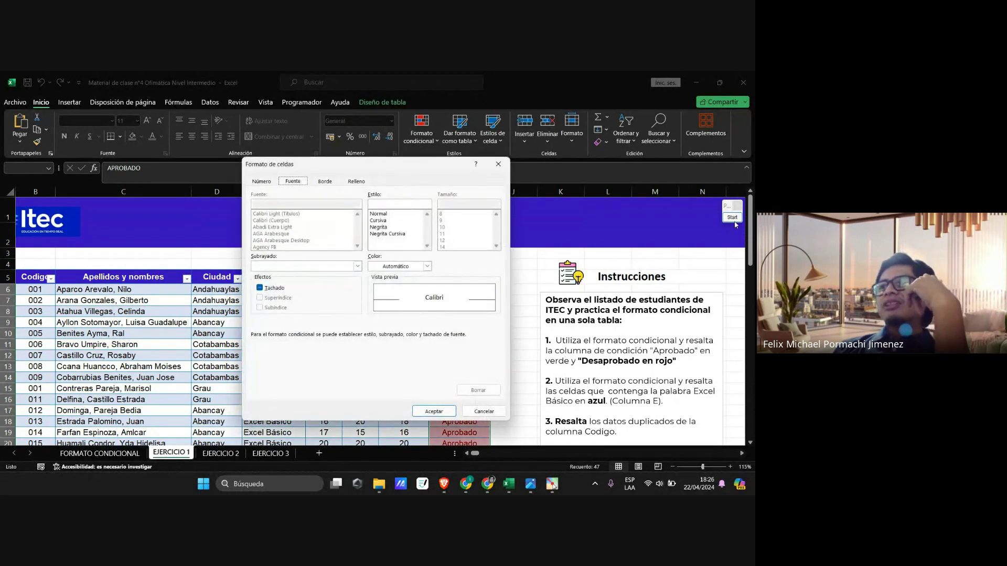
{"action": "left_click", "coordinate": [732, 217]}
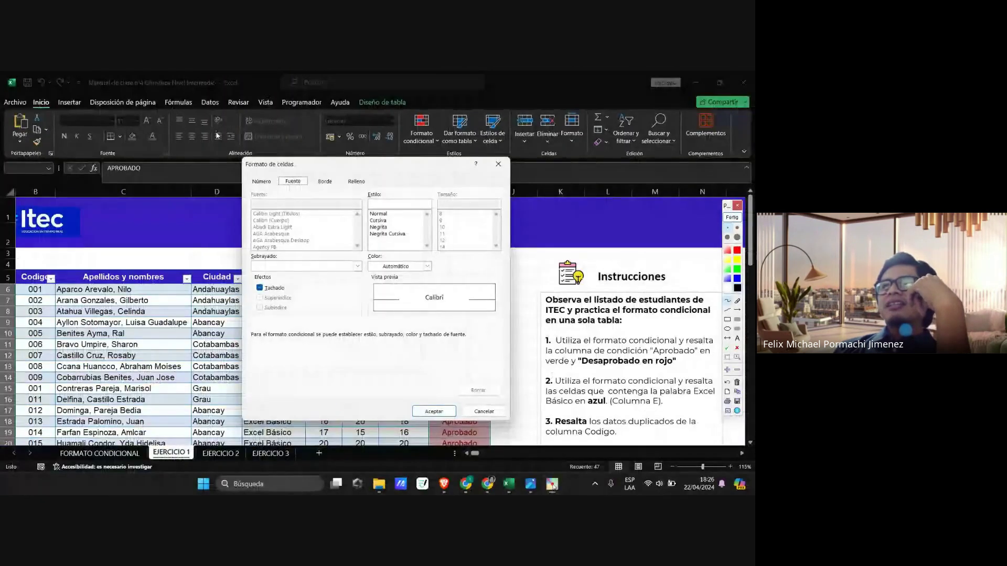
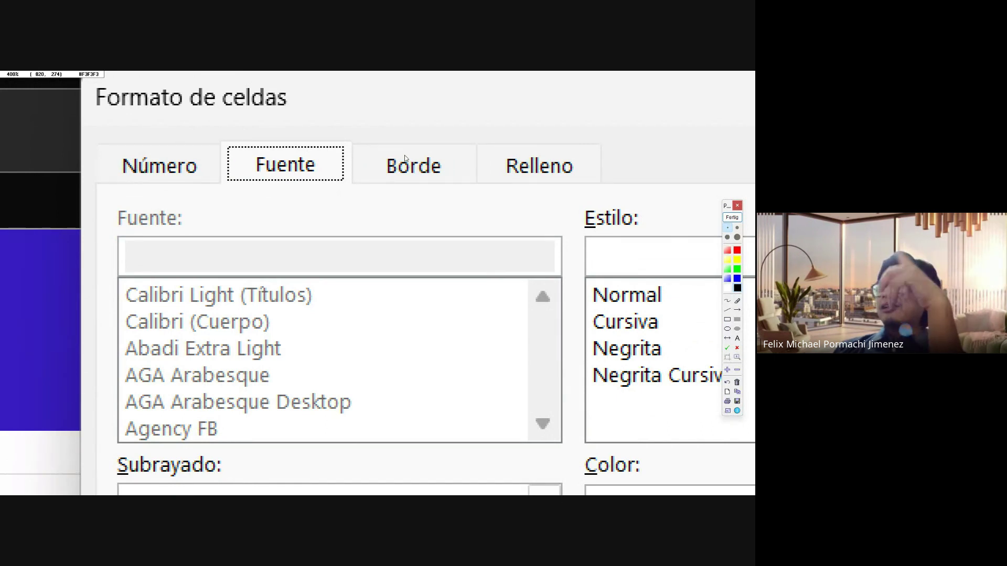
{"action": "scroll", "coordinate": [427, 154], "scroll_direction": "up", "scroll_amount": 3}
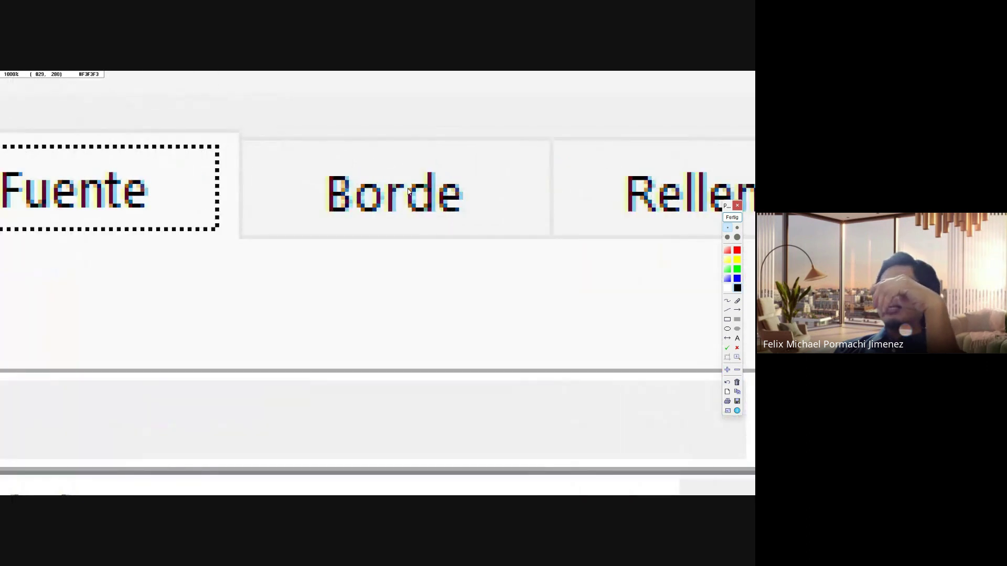
{"action": "scroll", "coordinate": [408, 192], "scroll_direction": "down", "scroll_amount": 3}
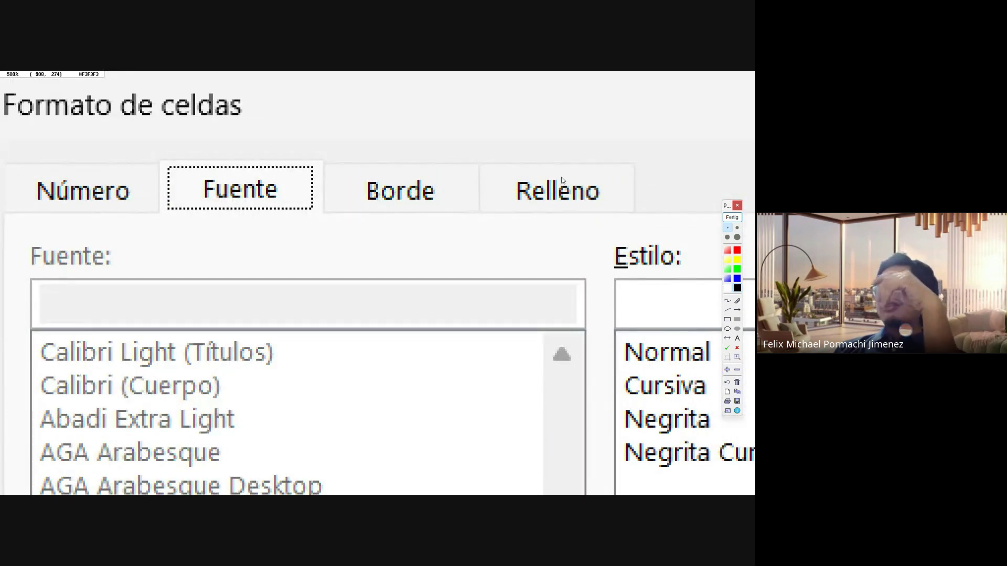
{"action": "scroll", "coordinate": [561, 180], "scroll_direction": "down", "scroll_amount": 2}
{"action": "key", "text": "Escape"}
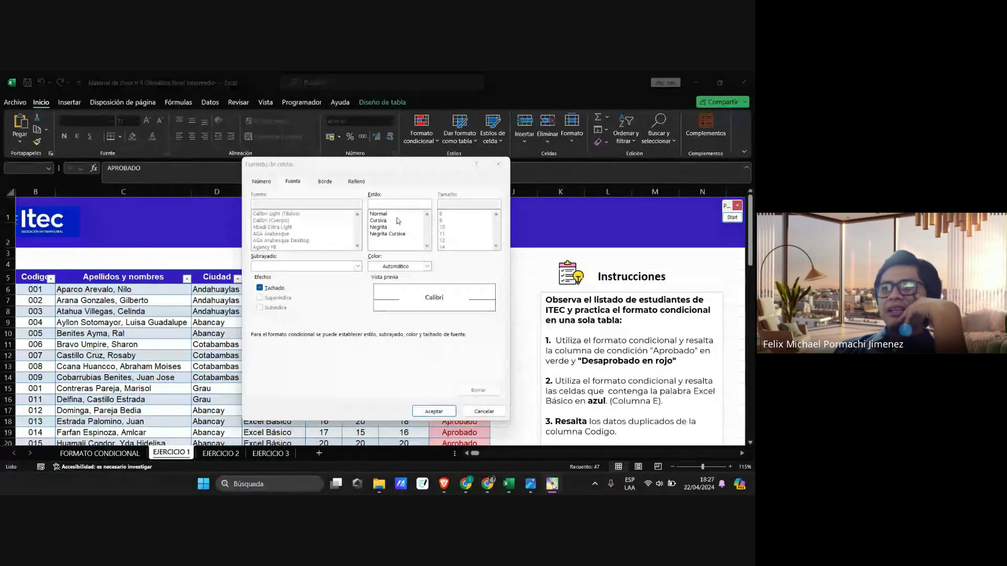
Step: Set the custom format's font style to Negrita and its font color to standard green
{"action": "left_click", "coordinate": [384, 228]}
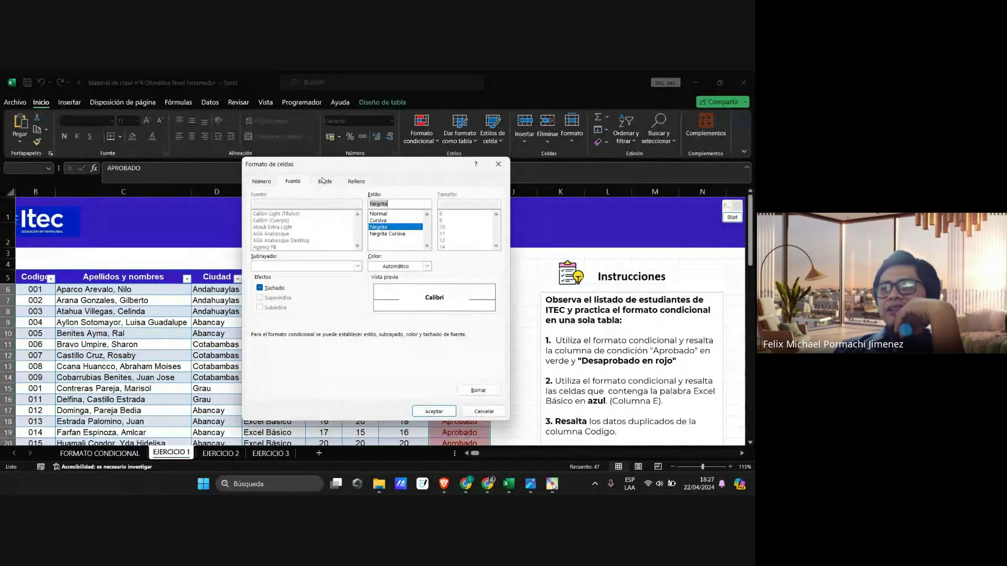
{"action": "left_click", "coordinate": [428, 266]}
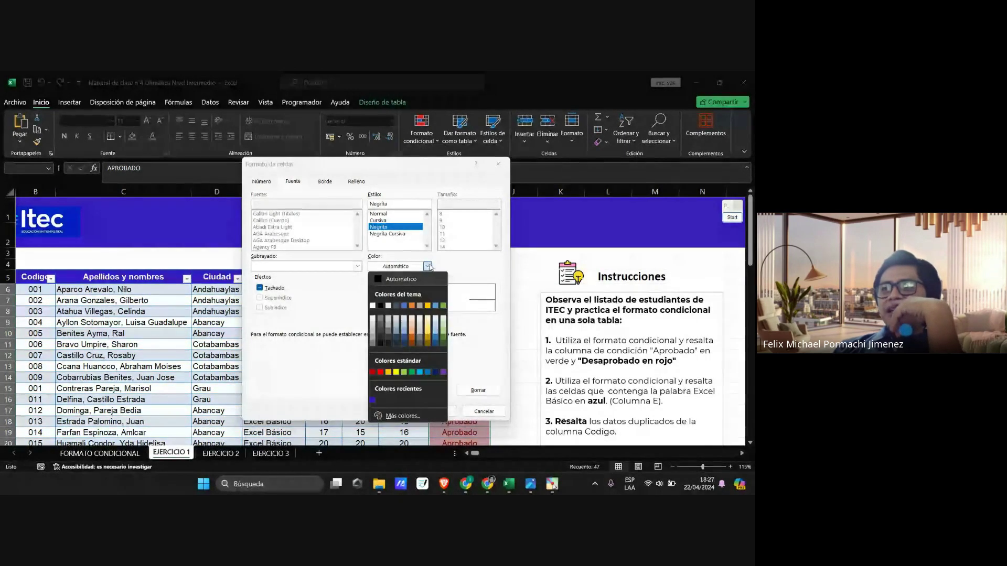
{"action": "left_click", "coordinate": [412, 373]}
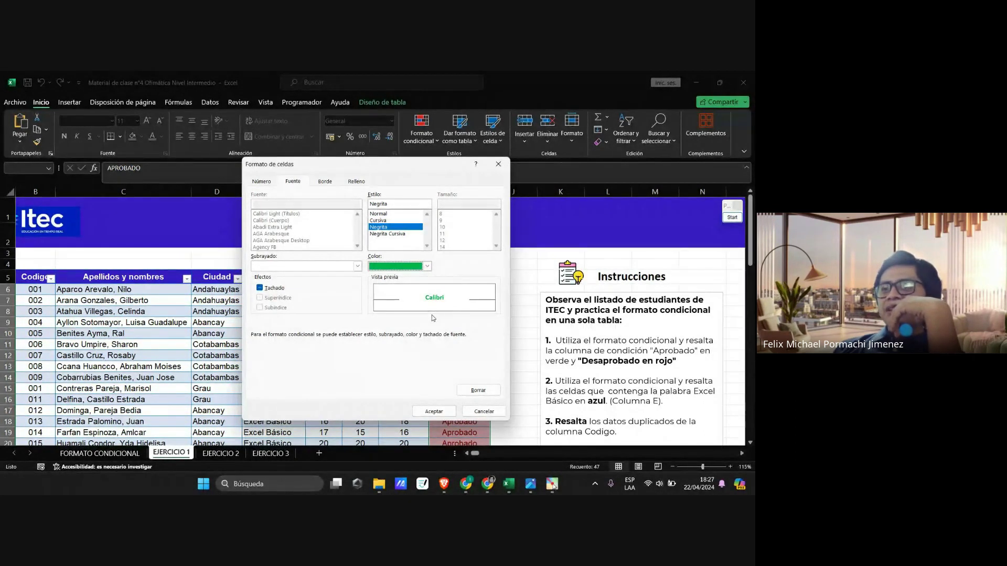
Step: Magnify the border settings of the custom format to examine the line styles, presets and line color, and leave the magnified view
{"action": "left_click", "coordinate": [331, 182]}
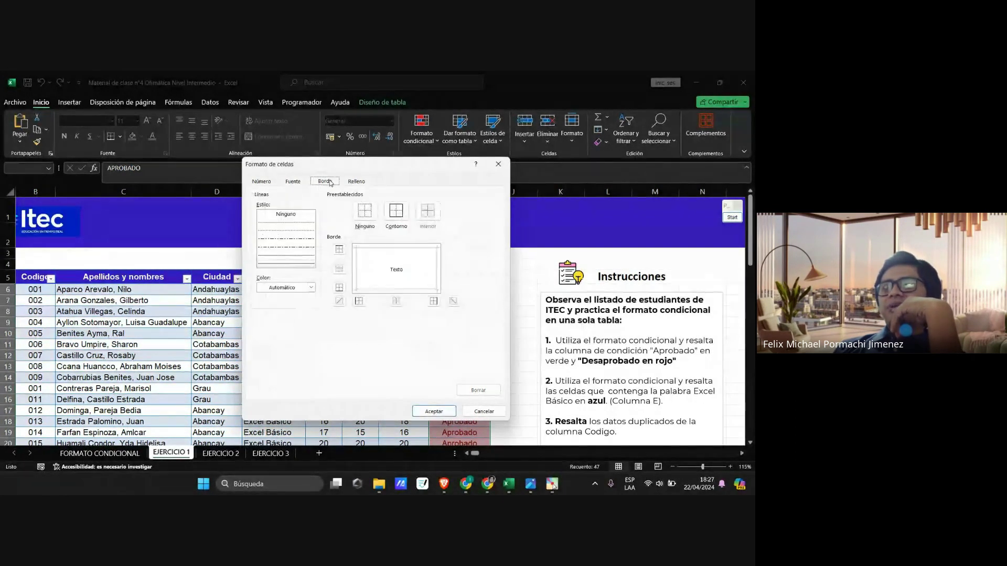
{"action": "left_click", "coordinate": [732, 218]}
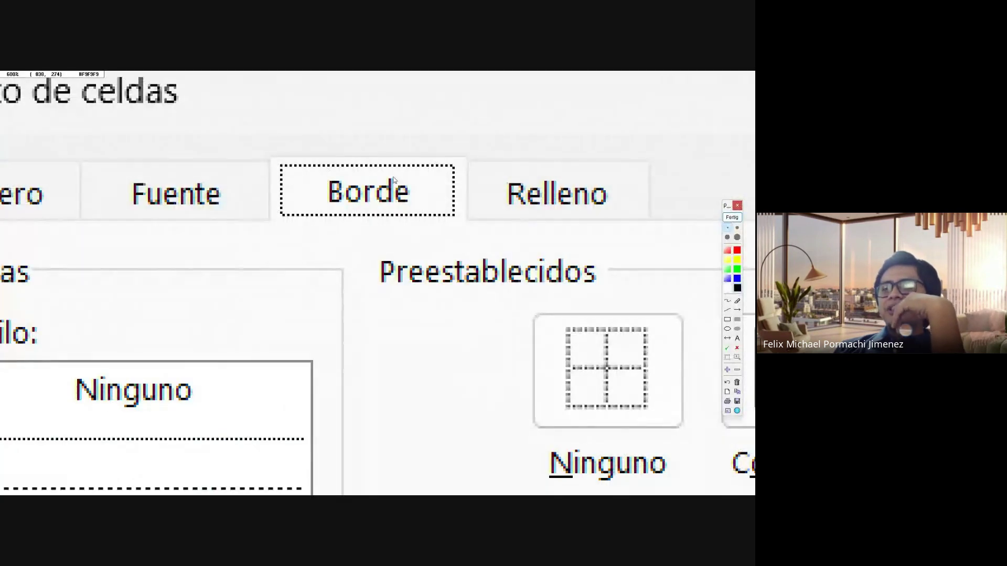
{"action": "scroll", "coordinate": [379, 183], "scroll_direction": "down", "scroll_amount": 4}
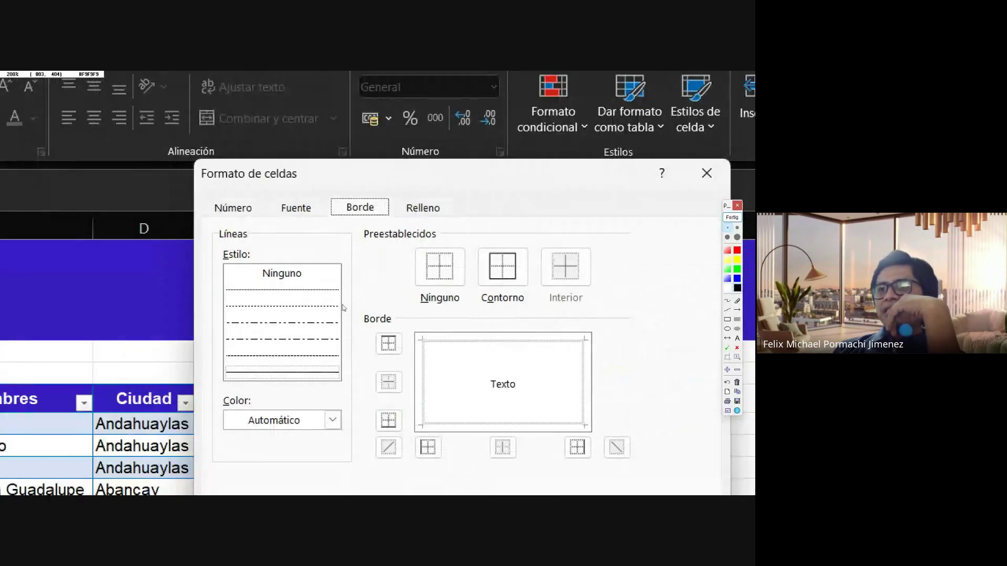
{"action": "scroll", "coordinate": [245, 319], "scroll_direction": "up", "scroll_amount": 4}
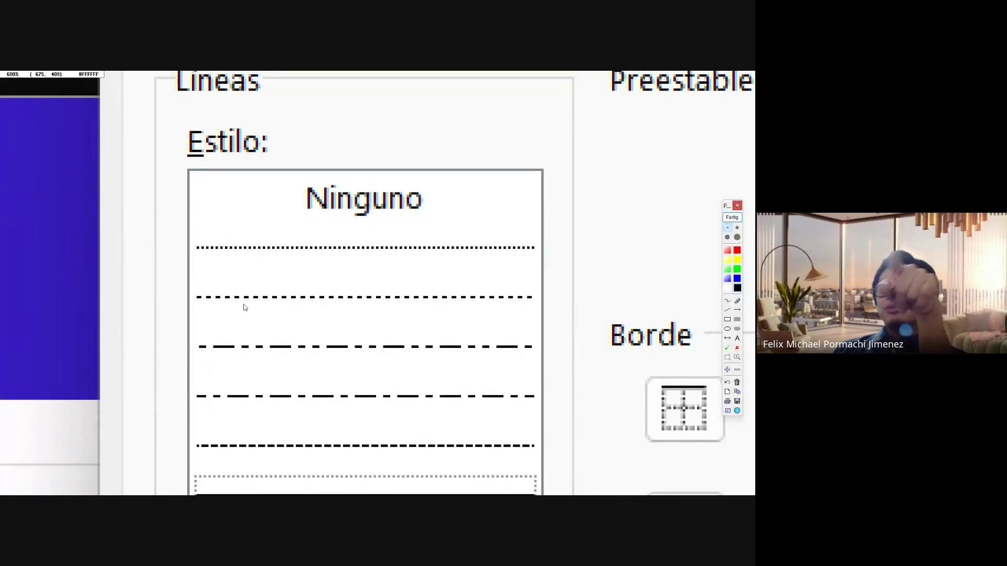
{"action": "scroll", "coordinate": [244, 307], "scroll_direction": "down", "scroll_amount": 4}
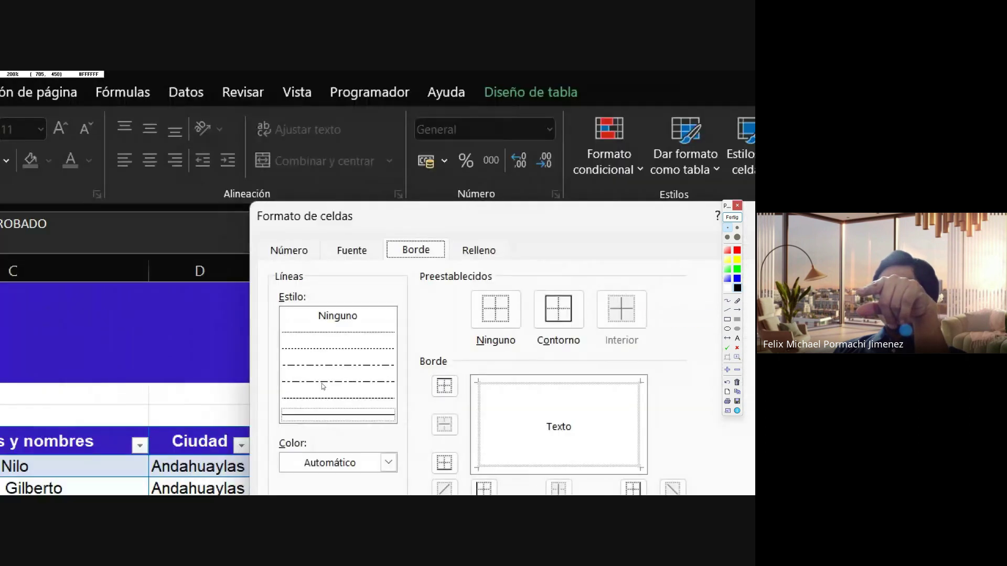
{"action": "scroll", "coordinate": [324, 423], "scroll_direction": "up", "scroll_amount": 4}
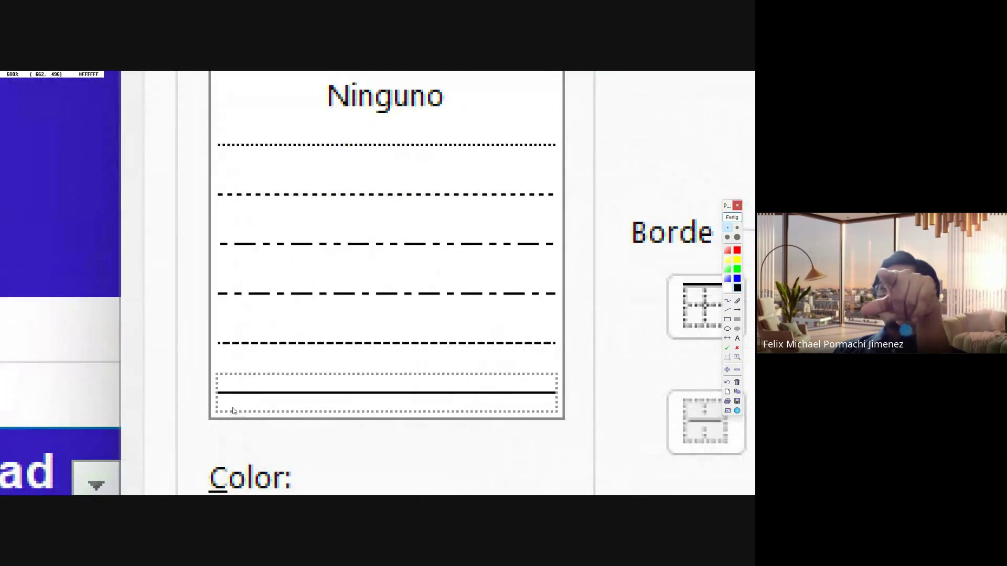
{"action": "scroll", "coordinate": [261, 414], "scroll_direction": "down", "scroll_amount": 4}
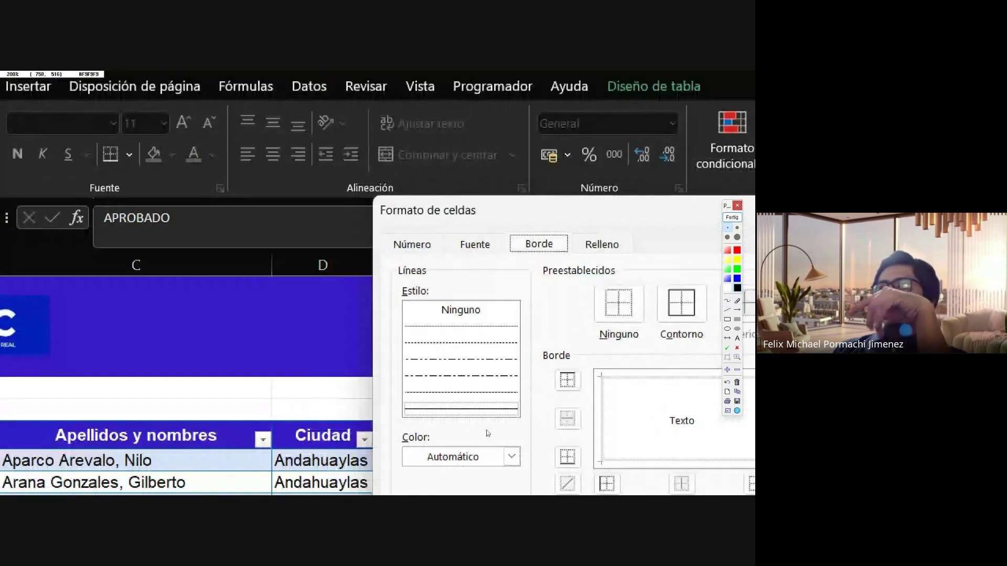
{"action": "scroll", "coordinate": [487, 433], "scroll_direction": "up", "scroll_amount": 4}
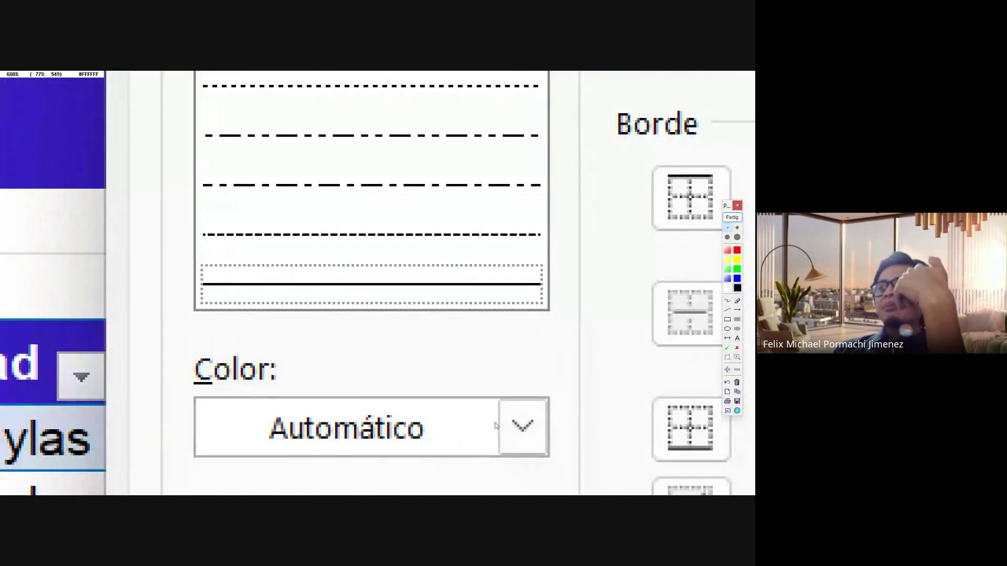
{"action": "scroll", "coordinate": [513, 397], "scroll_direction": "down", "scroll_amount": 5}
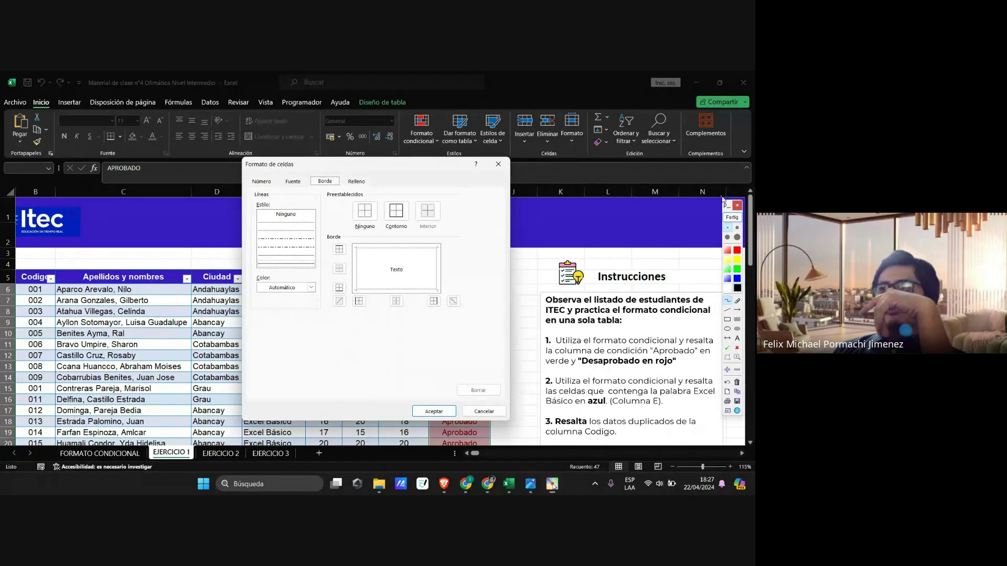
{"action": "left_click", "coordinate": [732, 218]}
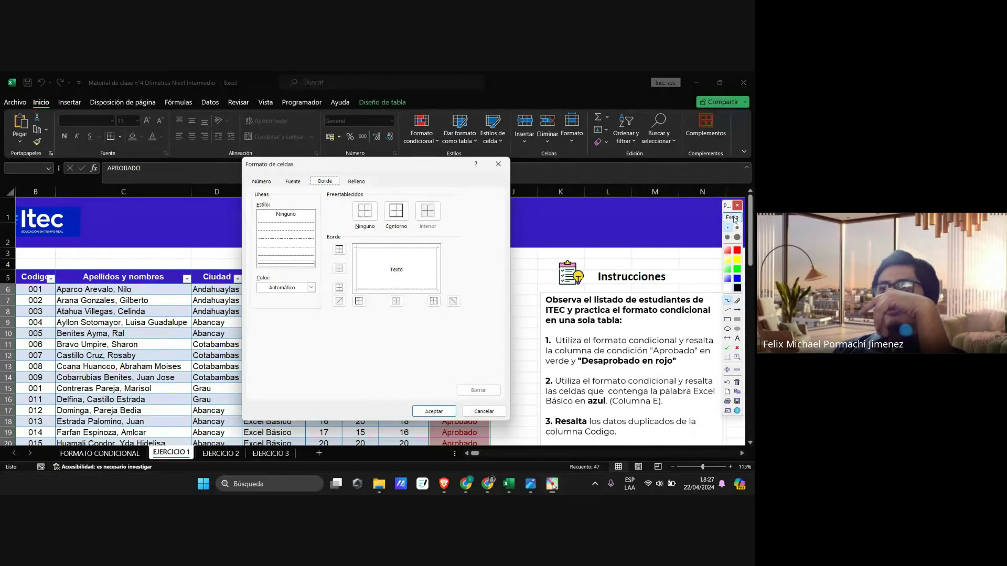
Step: Choose the fine dotted line style, apply the Contorno border preset, and set the line color to standard blue
{"action": "left_click", "coordinate": [294, 227]}
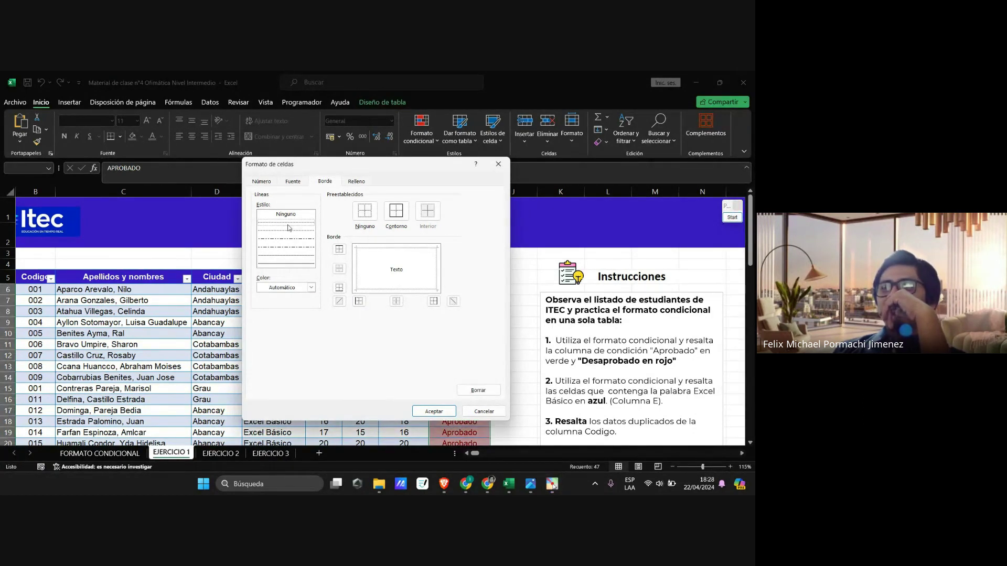
{"action": "left_click", "coordinate": [288, 226]}
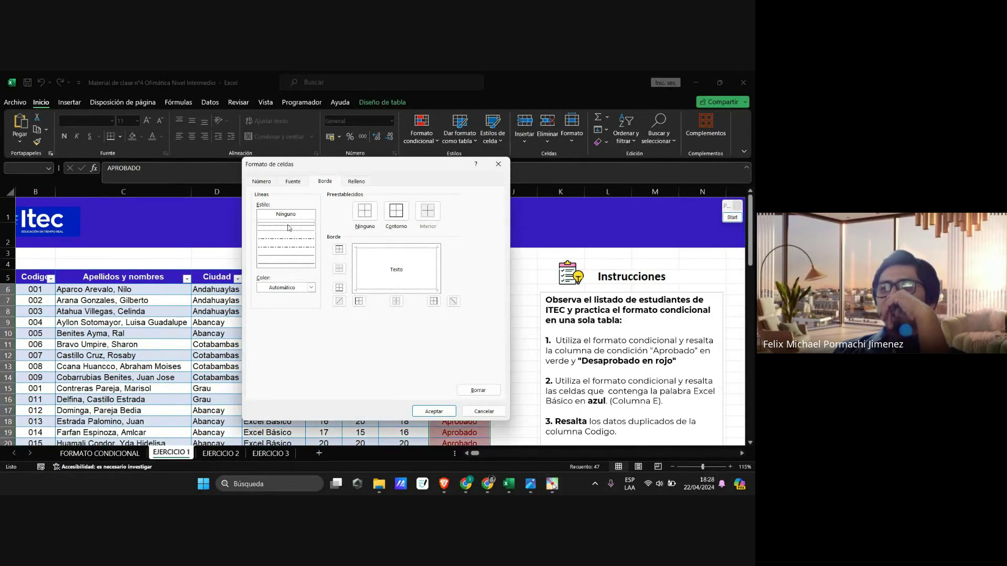
{"action": "left_click", "coordinate": [397, 222]}
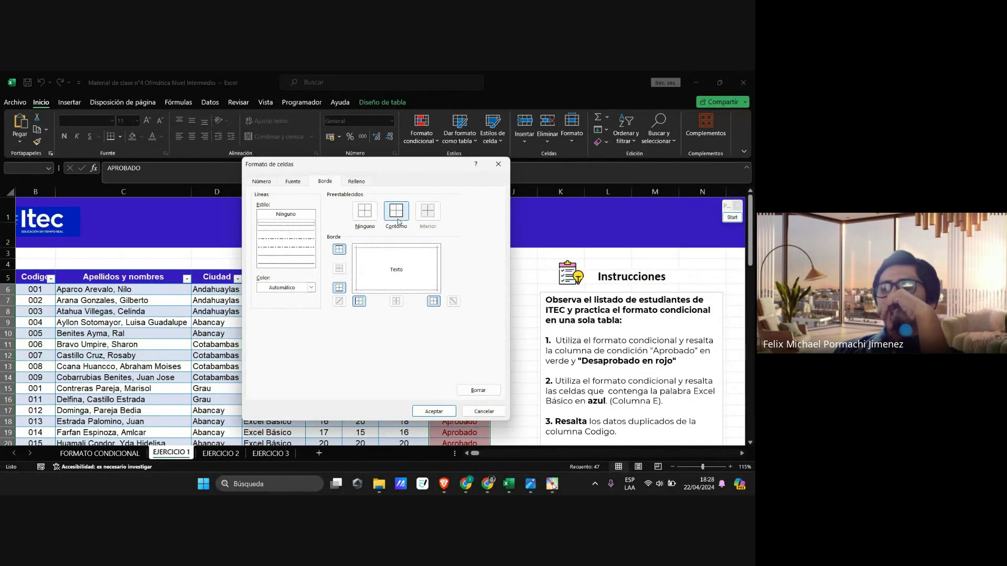
{"action": "left_click", "coordinate": [312, 288]}
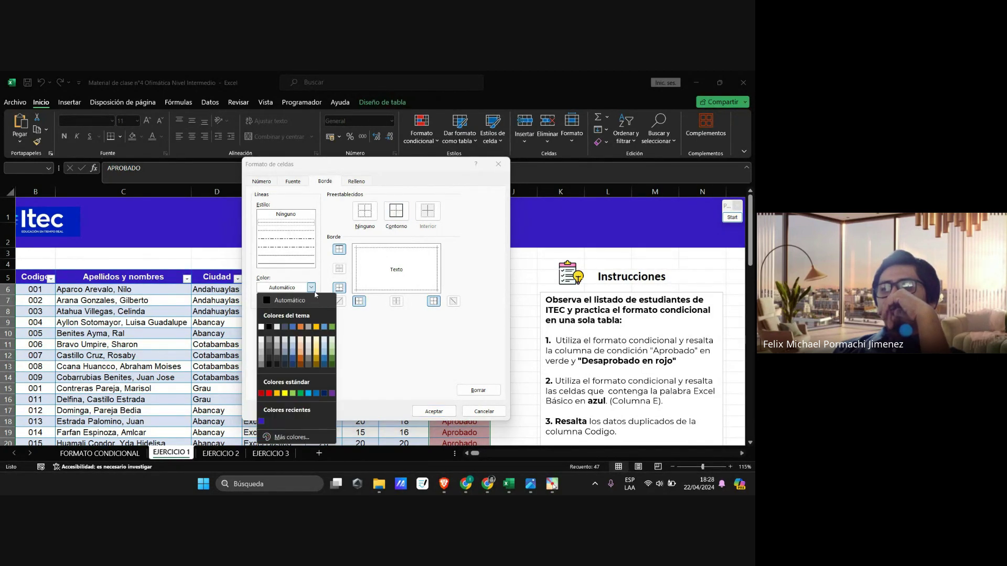
{"action": "left_click", "coordinate": [315, 394]}
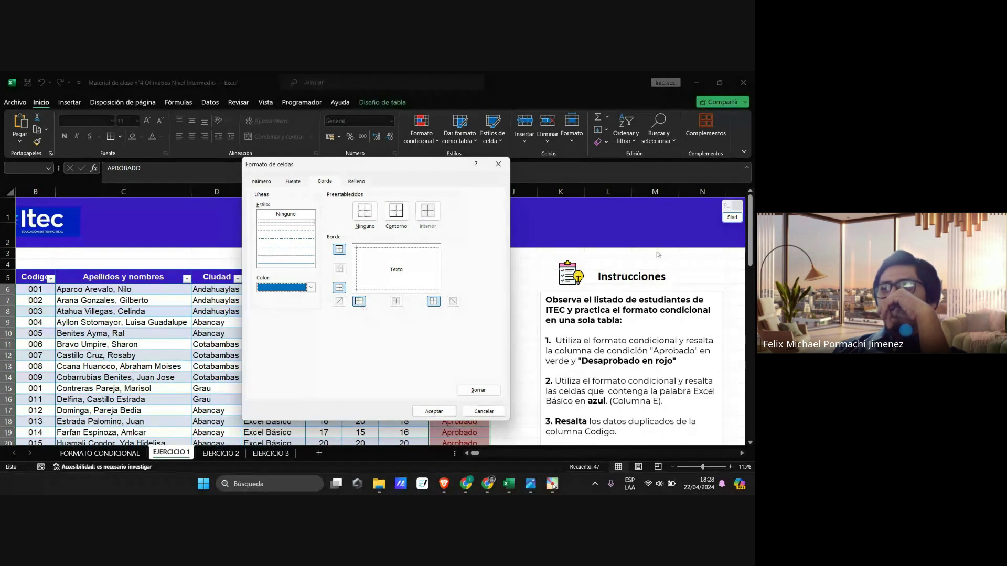
Step: Magnify the border settings to compare the blue line color with the outline shown in the preview, and leave the magnified view
{"action": "left_click", "coordinate": [732, 217]}
{"action": "key", "text": "ctrl+1"}
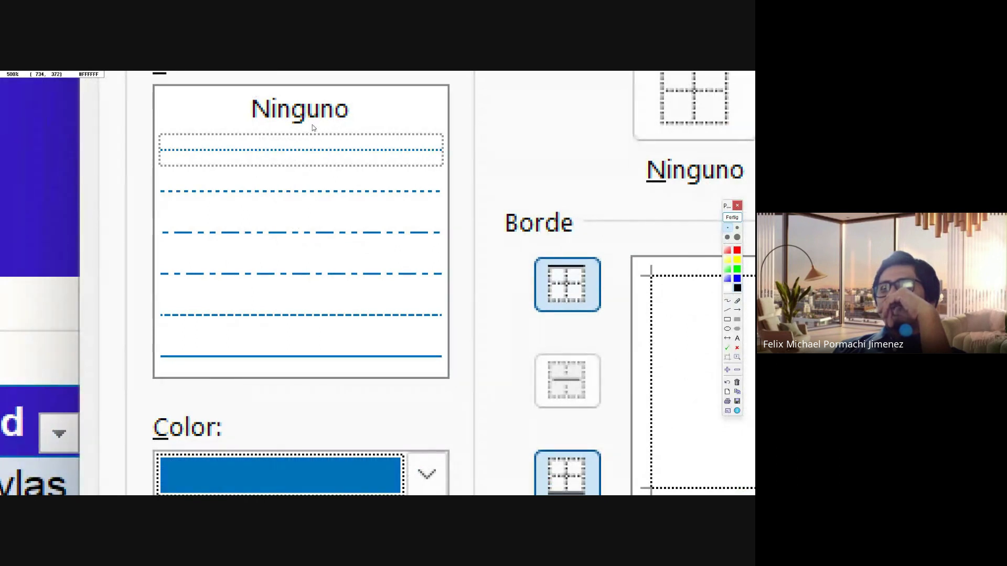
{"action": "key", "text": "ctrl+1"}
{"action": "key", "text": "ctrl+1"}
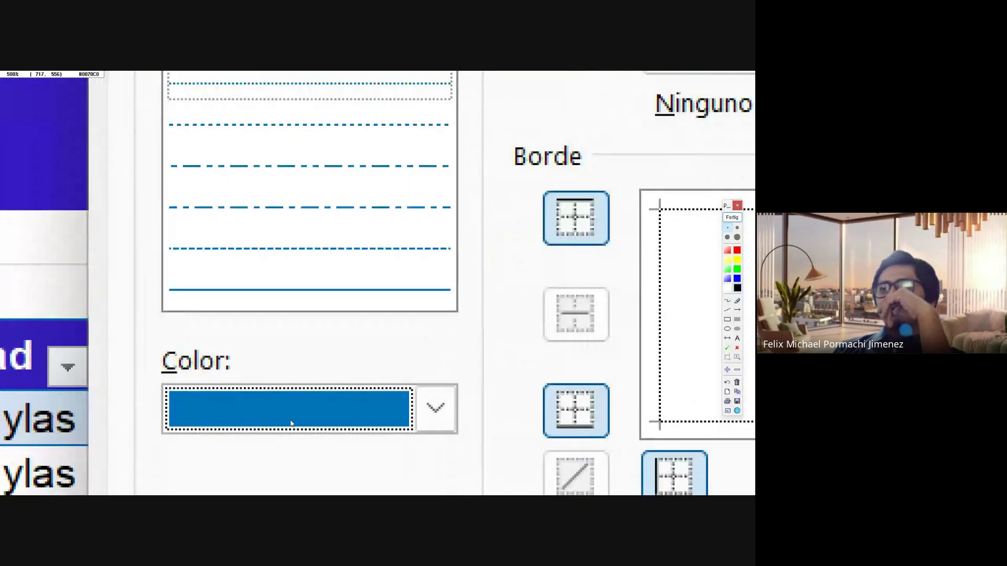
{"action": "key", "text": "ctrl+1"}
{"action": "key", "text": "ctrl+1"}
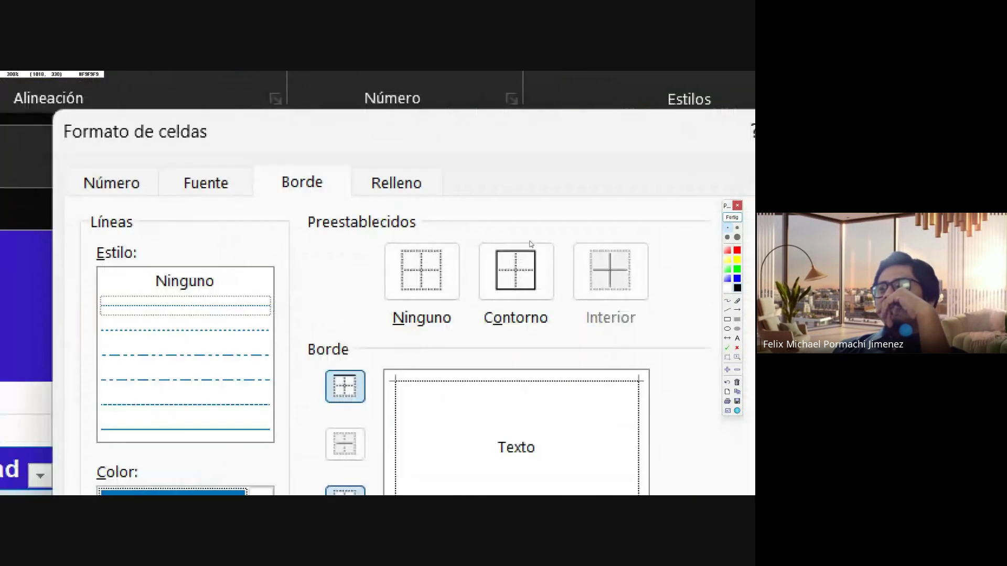
{"action": "scroll", "coordinate": [507, 352], "scroll_direction": "up", "scroll_amount": 3}
{"action": "scroll", "coordinate": [512, 321], "scroll_direction": "down", "scroll_amount": 3}
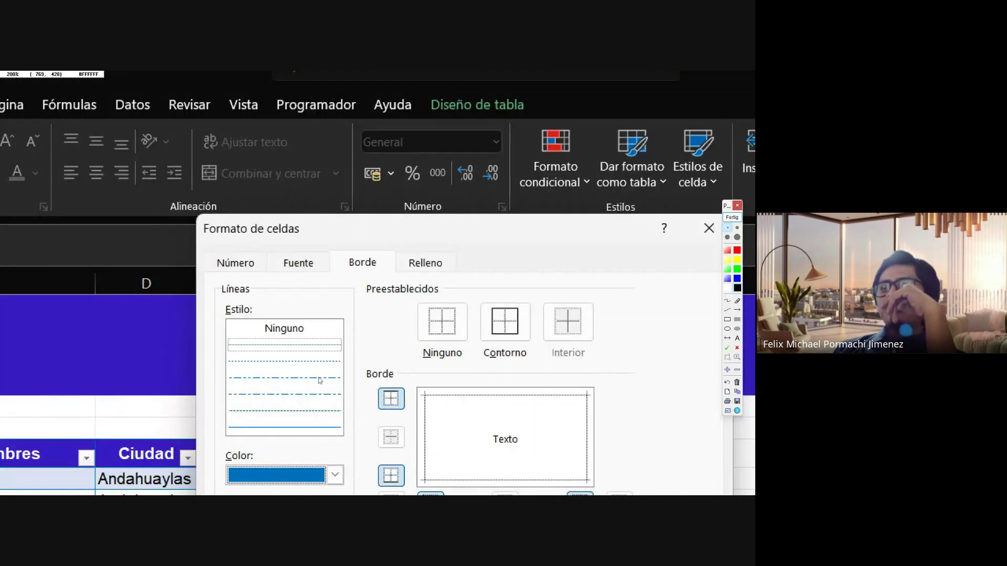
{"action": "scroll", "coordinate": [338, 401], "scroll_direction": "down", "scroll_amount": 2}
{"action": "scroll", "coordinate": [550, 404], "scroll_direction": "up", "scroll_amount": 5}
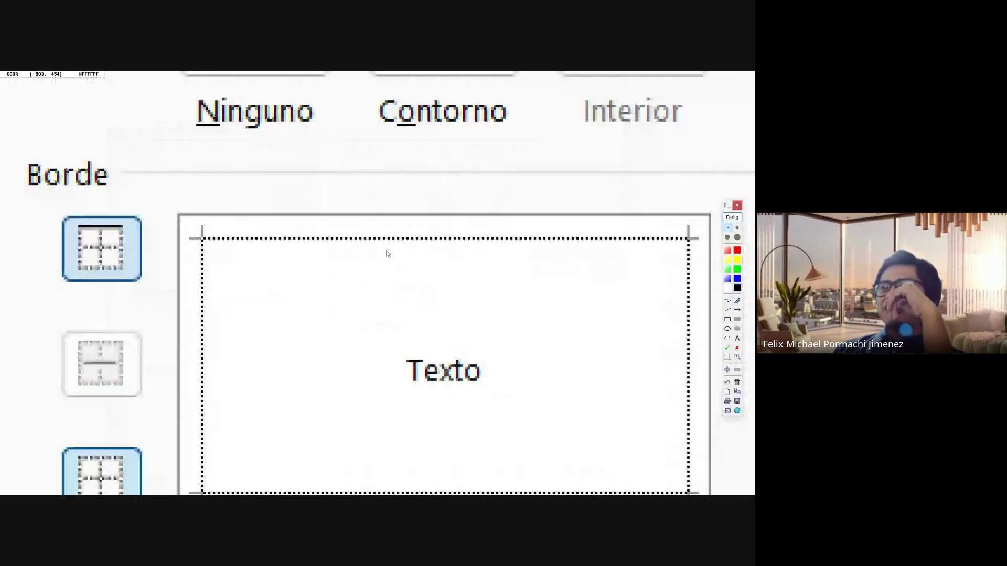
{"action": "scroll", "coordinate": [579, 265], "scroll_direction": "down", "scroll_amount": 2}
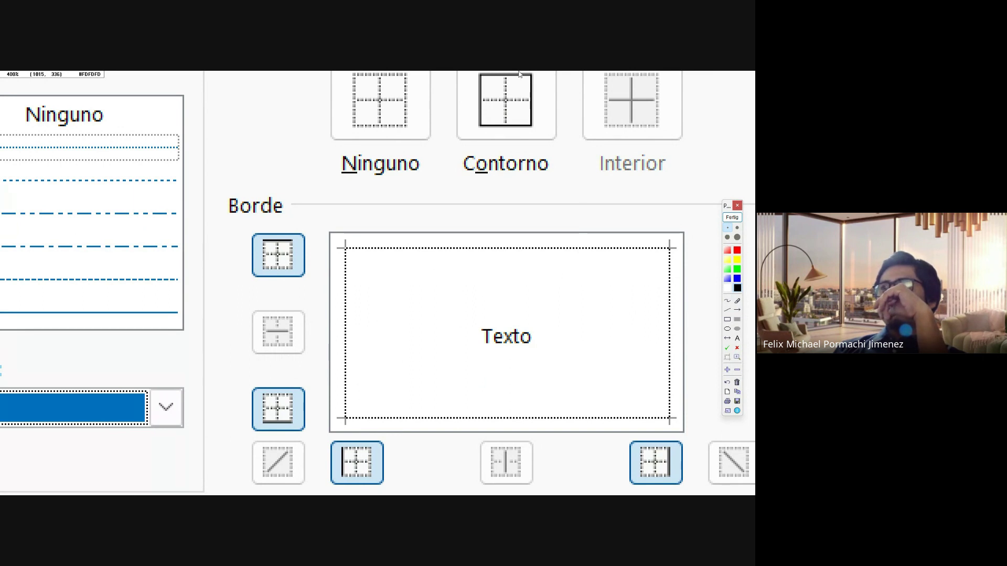
{"action": "scroll", "coordinate": [558, 274], "scroll_direction": "up", "scroll_amount": 2}
{"action": "scroll", "coordinate": [705, 245], "scroll_direction": "down", "scroll_amount": 4}
{"action": "scroll", "coordinate": [420, 285], "scroll_direction": "up", "scroll_amount": 4}
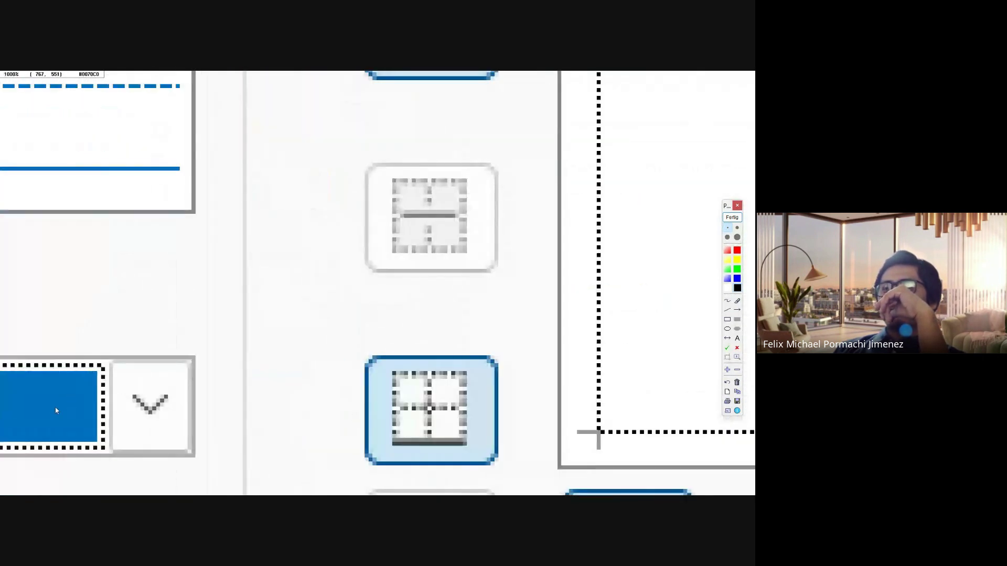
{"action": "scroll", "coordinate": [84, 391], "scroll_direction": "down", "scroll_amount": 2}
{"action": "left_click", "coordinate": [739, 221]}
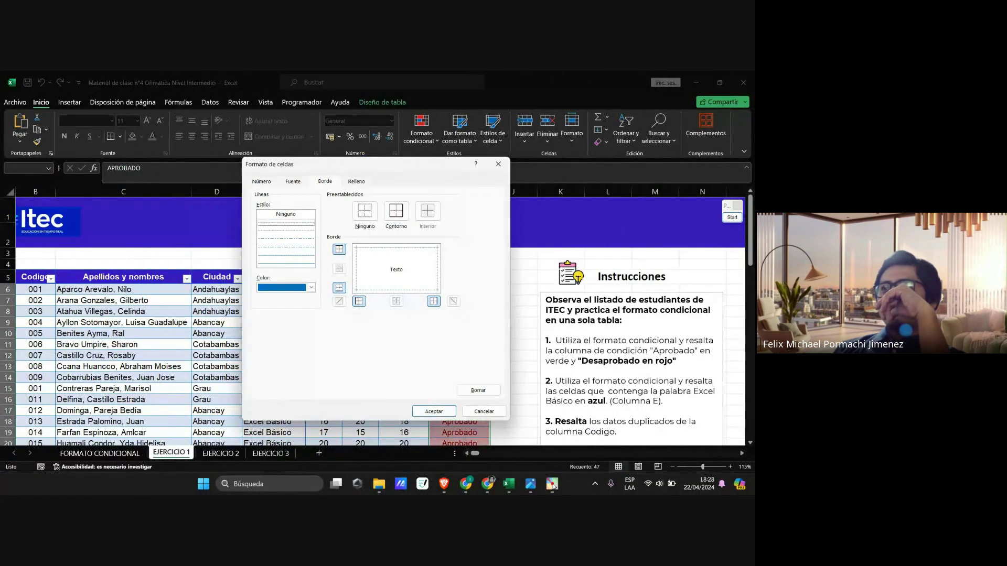
Step: Magnify the border preview to examine the blue dotted outline around the sample text, and leave the magnified view
{"action": "left_click", "coordinate": [732, 217]}
{"action": "scroll", "coordinate": [249, 244], "scroll_direction": "up", "scroll_amount": 1}
{"action": "scroll", "coordinate": [250, 244], "scroll_direction": "up", "scroll_amount": 3}
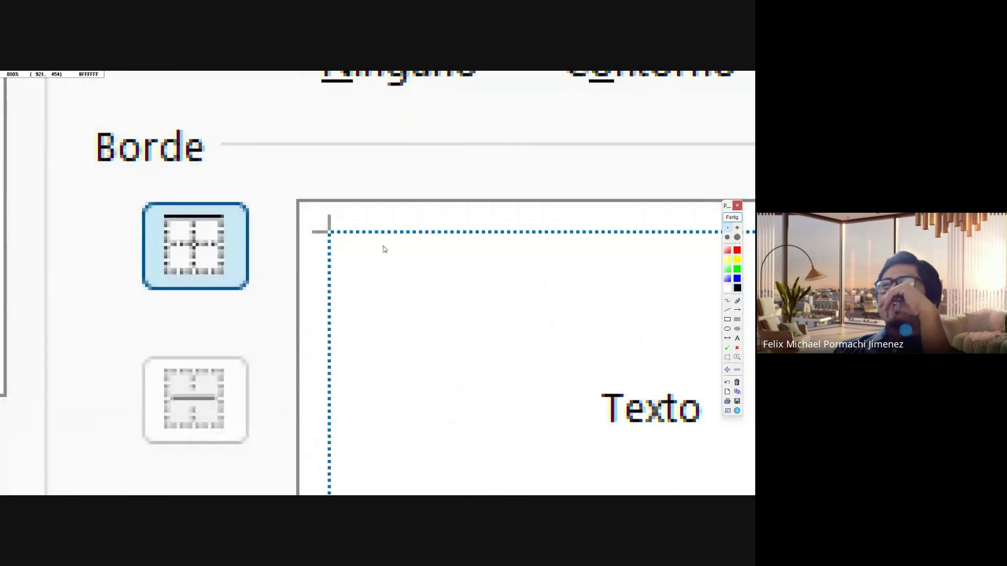
{"action": "scroll", "coordinate": [380, 253], "scroll_direction": "down", "scroll_amount": 4}
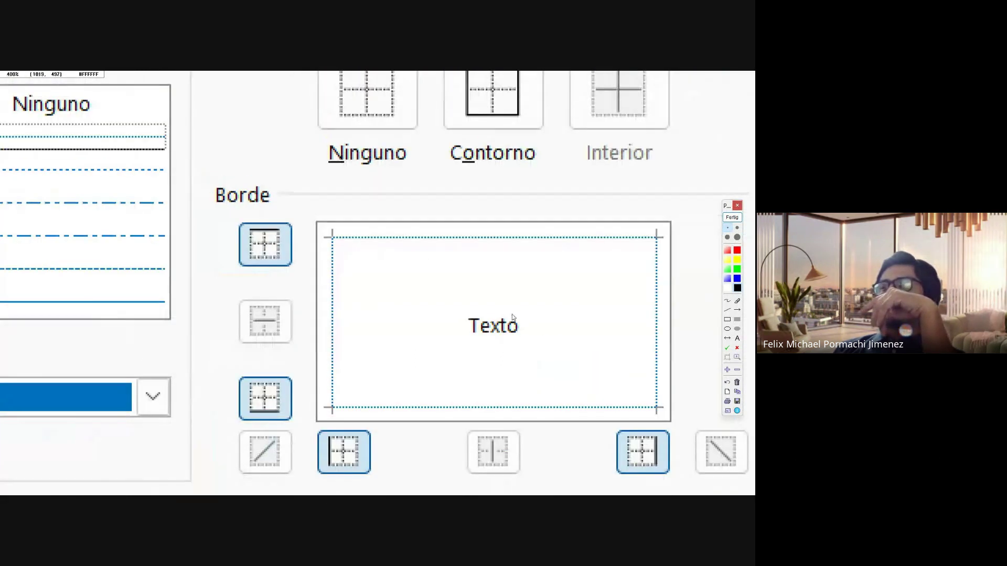
{"action": "scroll", "coordinate": [444, 365], "scroll_direction": "down", "scroll_amount": 3}
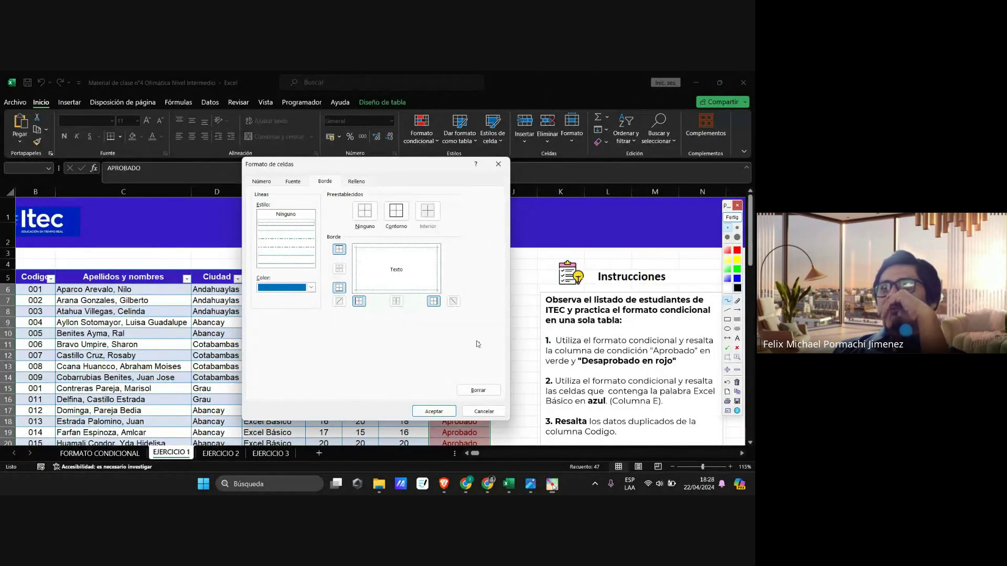
{"action": "scroll", "coordinate": [344, 163], "scroll_direction": "up", "scroll_amount": 4}
{"action": "scroll", "coordinate": [419, 266], "scroll_direction": "down", "scroll_amount": 4}
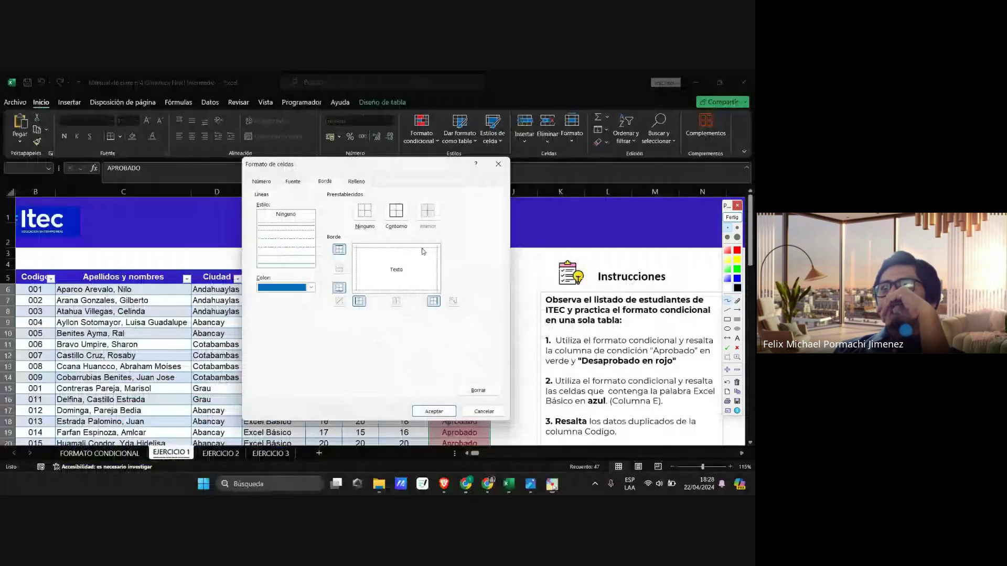
{"action": "left_click", "coordinate": [732, 217]}
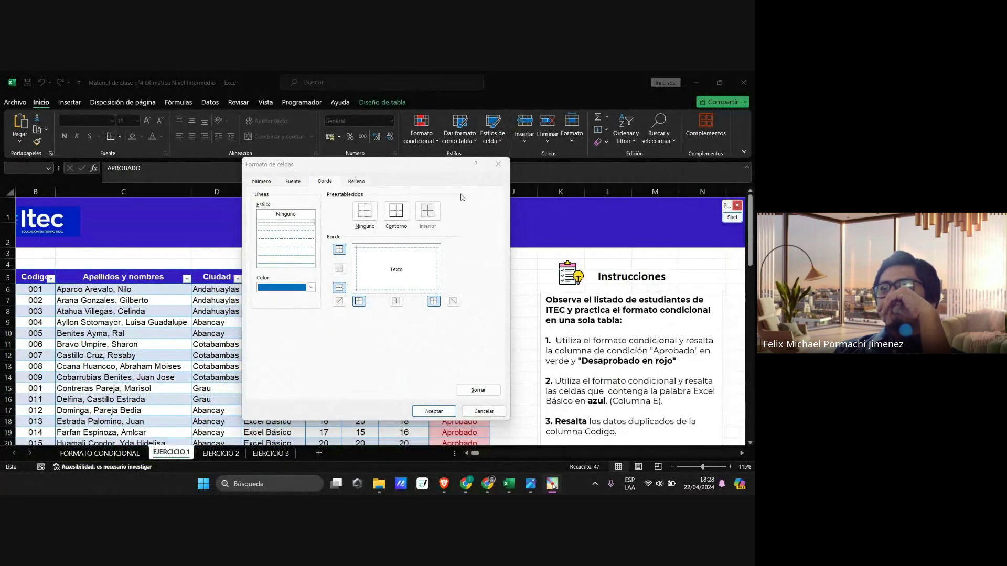
Step: Set the custom format's fill to a light green background color and magnify the fill sample to examine it
{"action": "left_click", "coordinate": [357, 181]}
{"action": "left_click", "coordinate": [732, 217]}
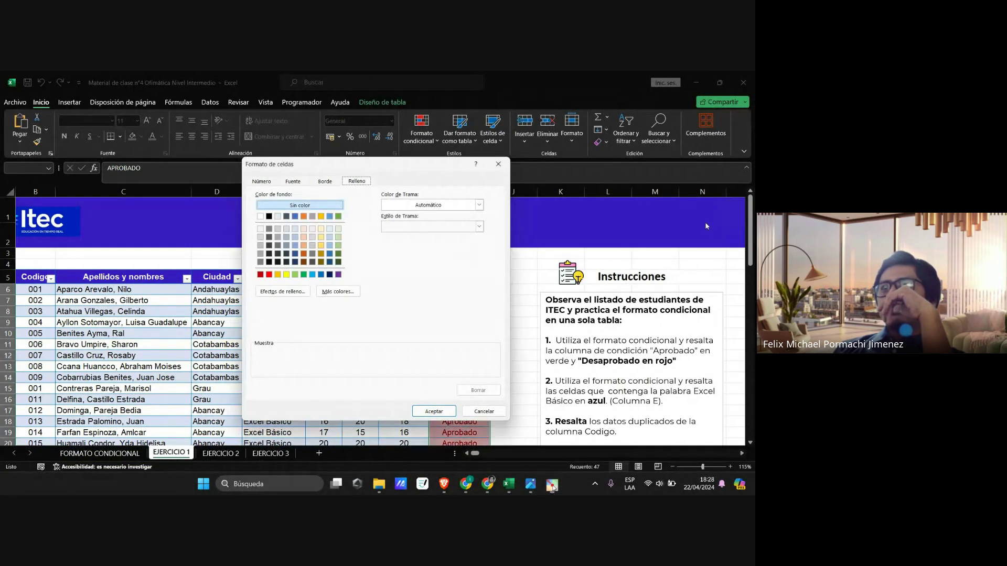
{"action": "scroll", "coordinate": [270, 225], "scroll_direction": "up", "scroll_amount": 3}
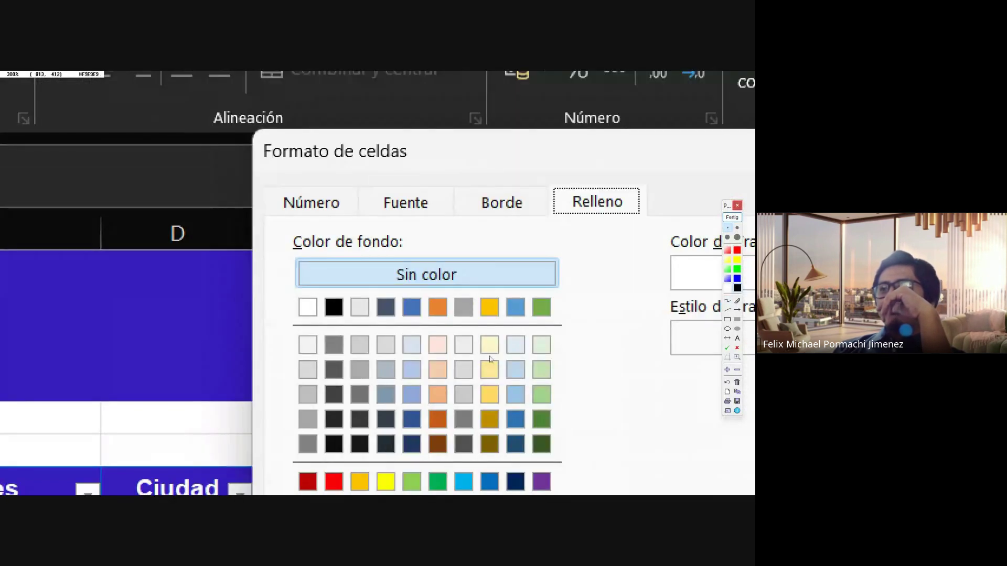
{"action": "scroll", "coordinate": [338, 333], "scroll_direction": "up", "scroll_amount": 2}
{"action": "scroll", "coordinate": [550, 425], "scroll_direction": "down", "scroll_amount": 4}
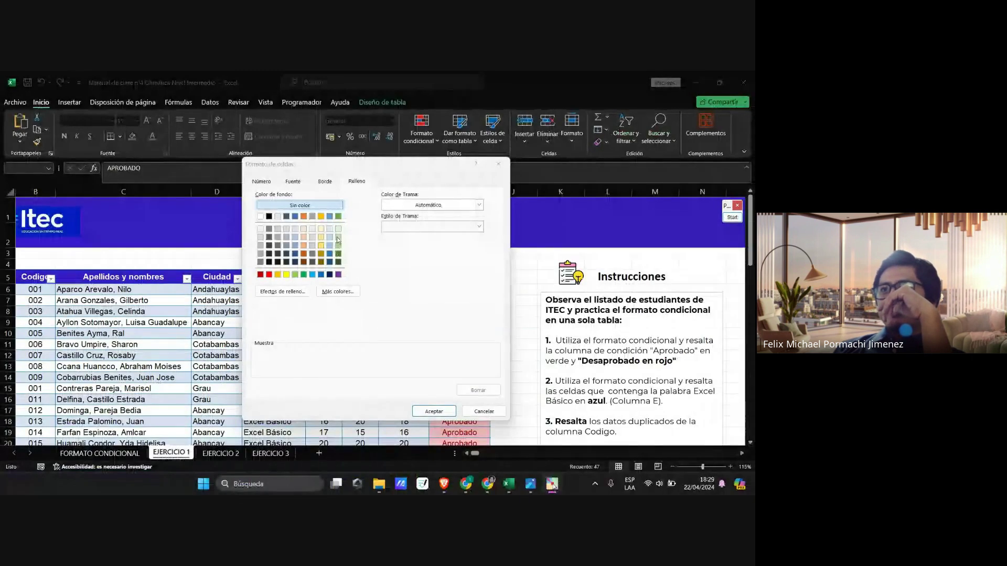
{"action": "left_click", "coordinate": [339, 248]}
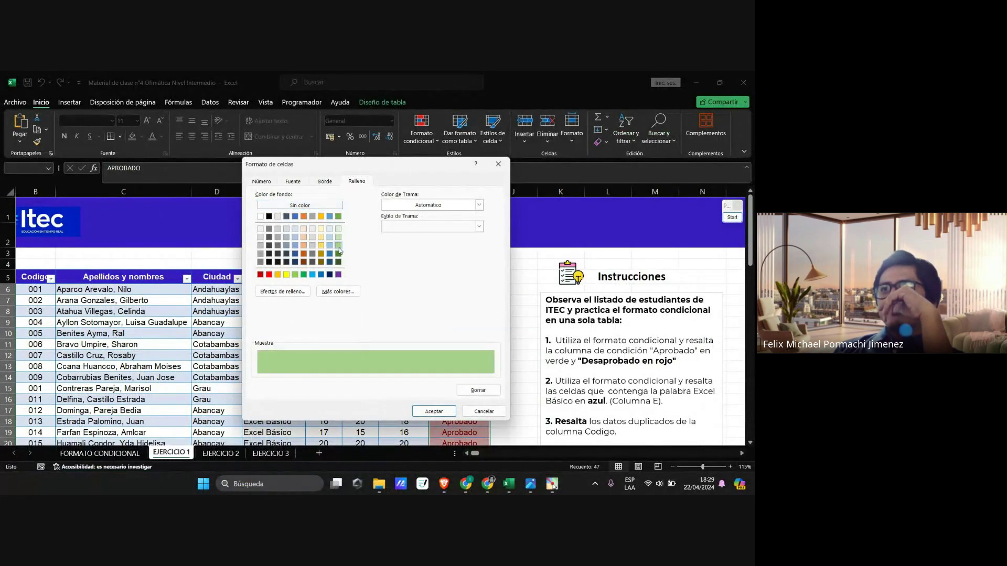
{"action": "left_click", "coordinate": [735, 221]}
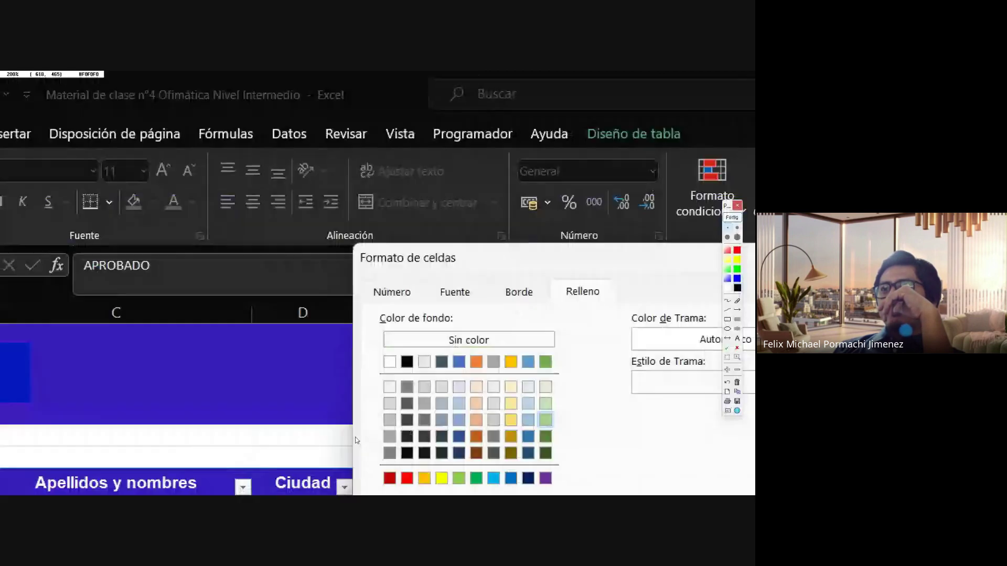
{"action": "scroll", "coordinate": [299, 379], "scroll_direction": "up", "scroll_amount": 2}
{"action": "scroll", "coordinate": [299, 378], "scroll_direction": "down", "scroll_amount": 1}
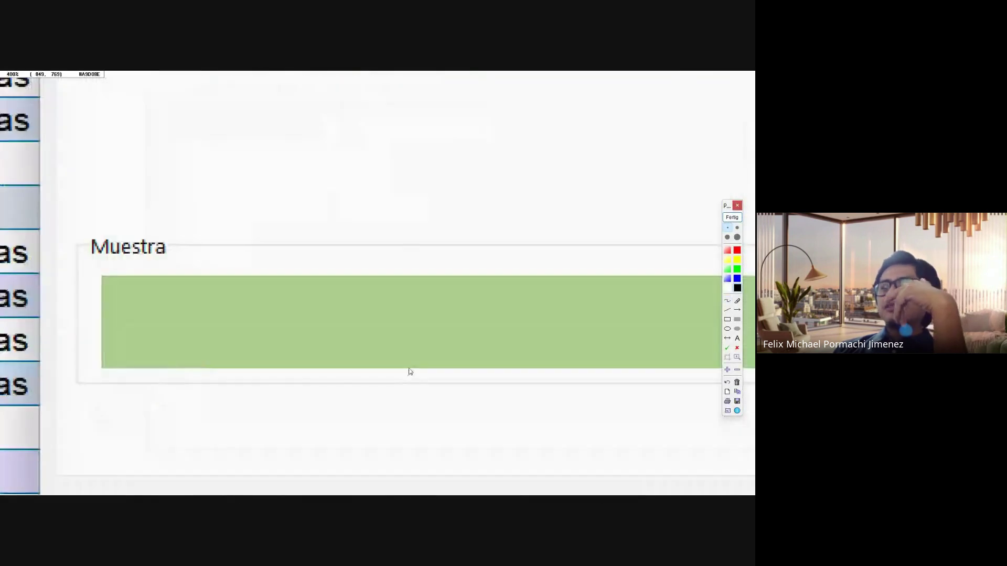
{"action": "scroll", "coordinate": [479, 350], "scroll_direction": "down", "scroll_amount": 1}
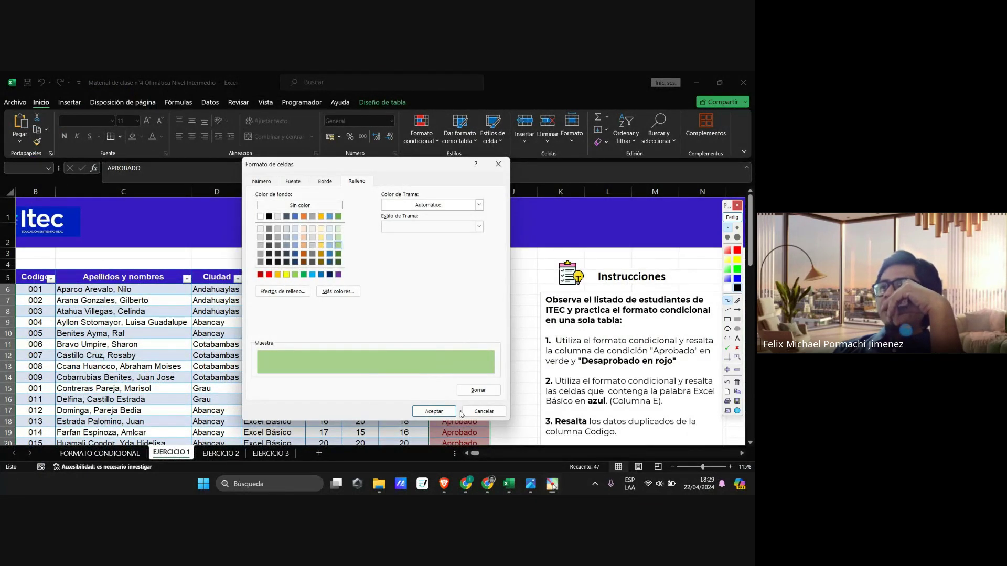
Step: Magnify the green fill sample briefly, accept the custom format, and apply the "Es igual a" APROBADO rule to the Condición cells
{"action": "scroll", "coordinate": [438, 414], "scroll_direction": "up", "scroll_amount": 3}
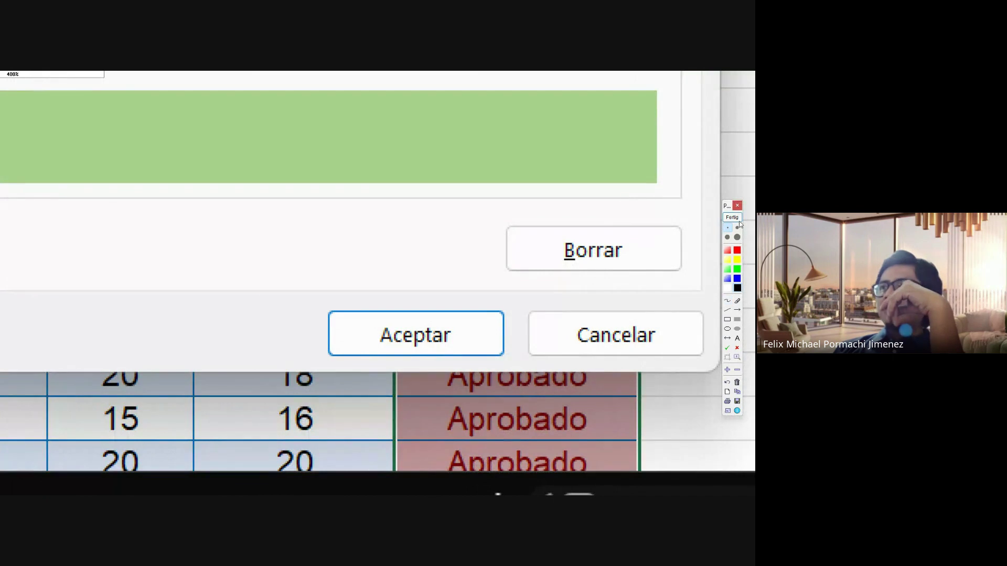
{"action": "left_click", "coordinate": [732, 217]}
{"action": "left_click", "coordinate": [436, 412]}
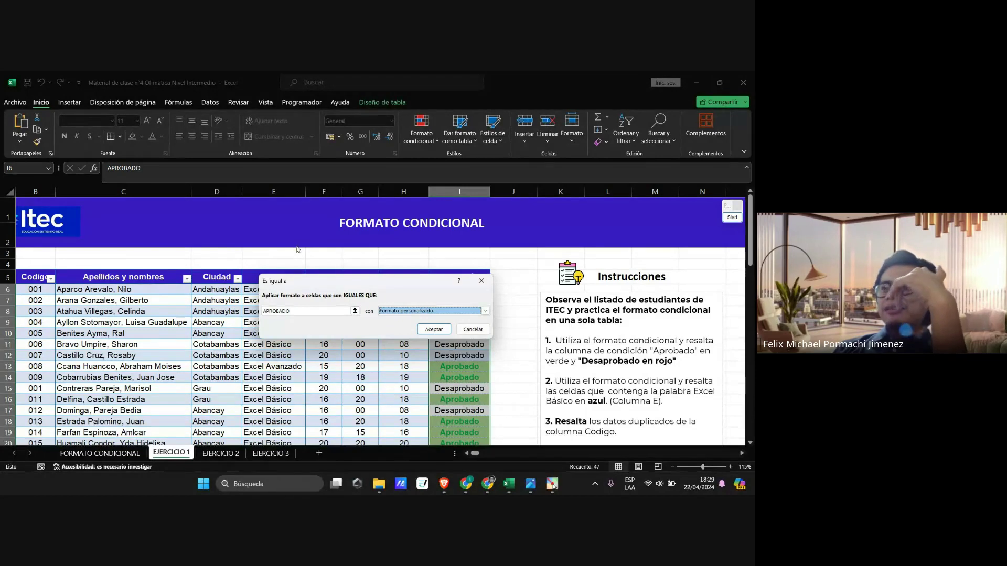
{"action": "left_click", "coordinate": [434, 329]}
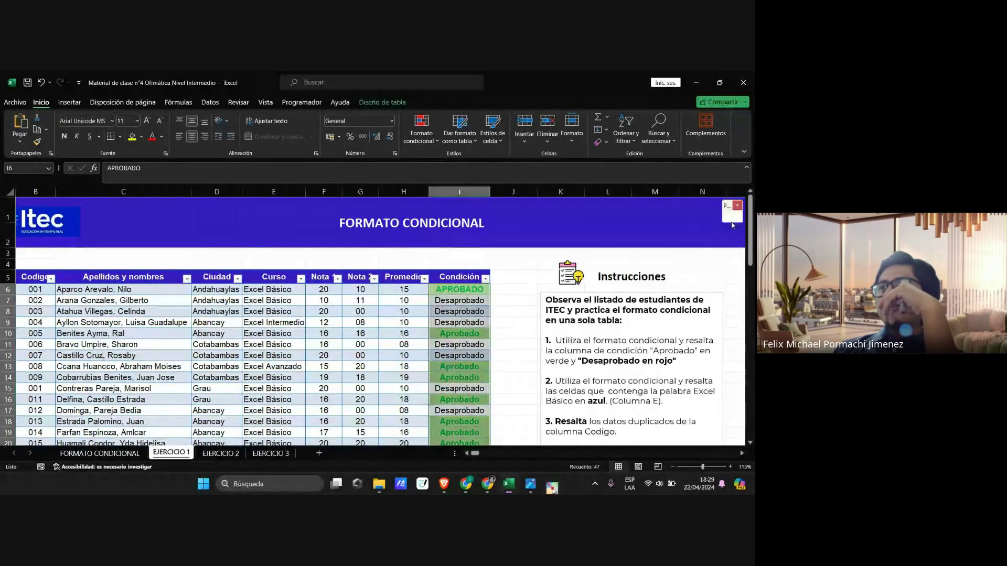
Step: Magnify the Condición column to examine the font, dotted borders and fill of the formatted cells, and leave the magnified view
{"action": "left_click", "coordinate": [732, 217]}
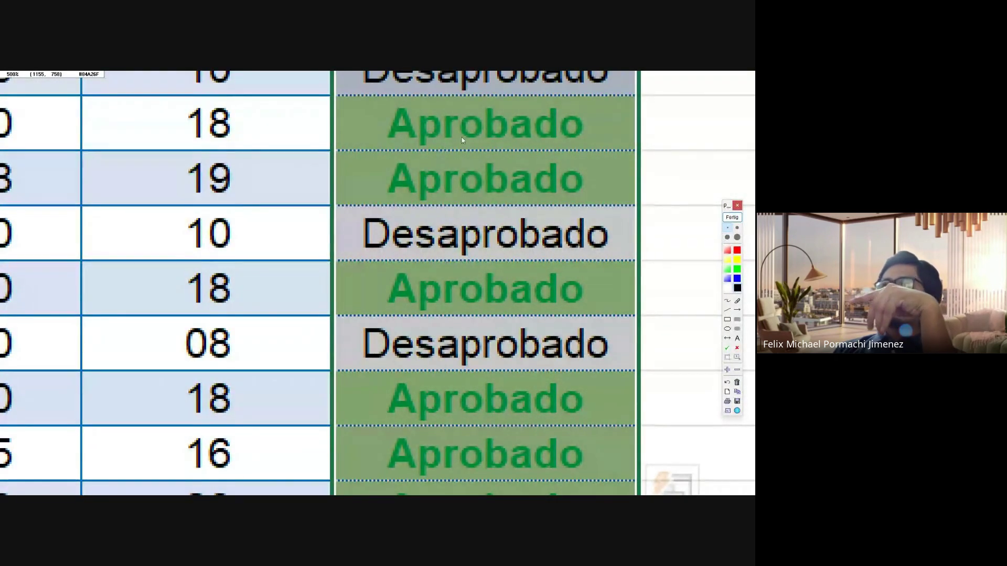
{"action": "scroll", "coordinate": [458, 127], "scroll_direction": "up", "scroll_amount": 1}
{"action": "scroll", "coordinate": [463, 74], "scroll_direction": "up", "scroll_amount": 2}
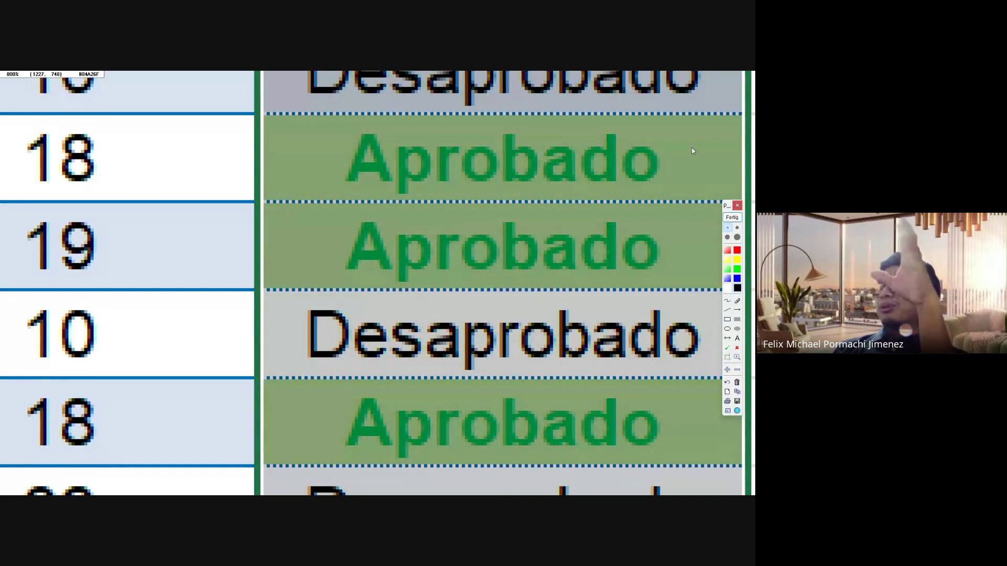
{"action": "scroll", "coordinate": [380, 74], "scroll_direction": "up", "scroll_amount": 1}
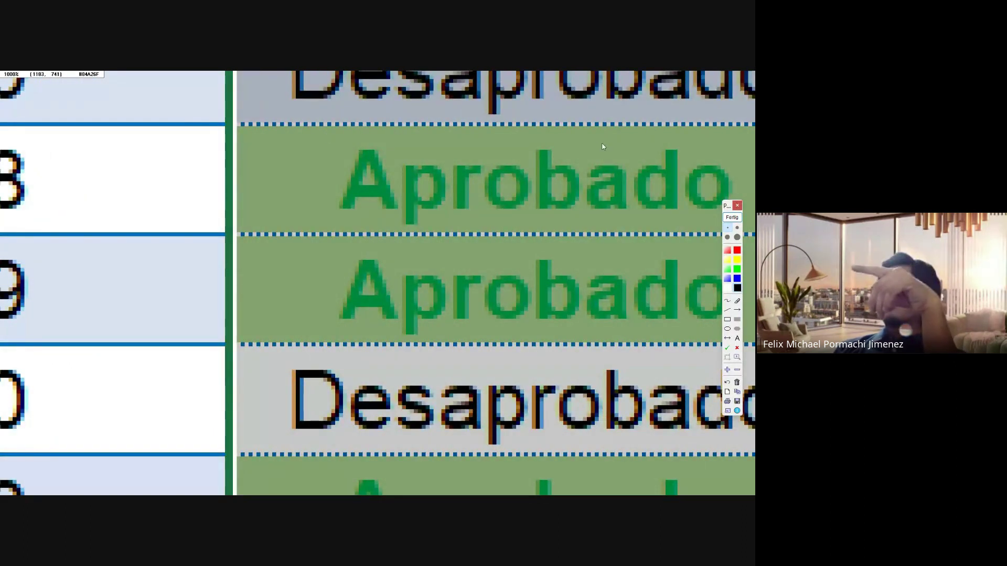
{"action": "scroll", "coordinate": [694, 140], "scroll_direction": "down", "scroll_amount": 2}
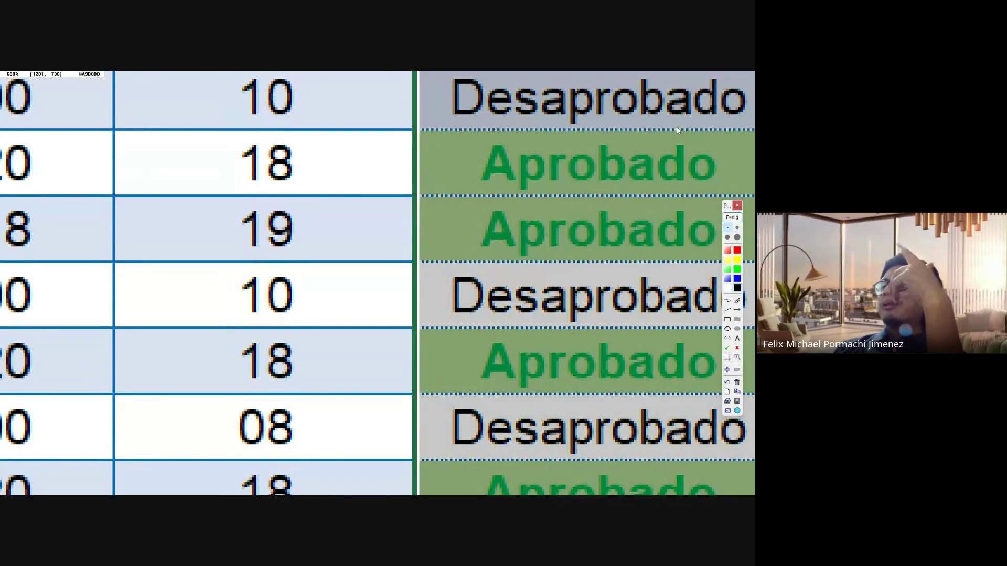
{"action": "scroll", "coordinate": [677, 129], "scroll_direction": "down", "scroll_amount": 3}
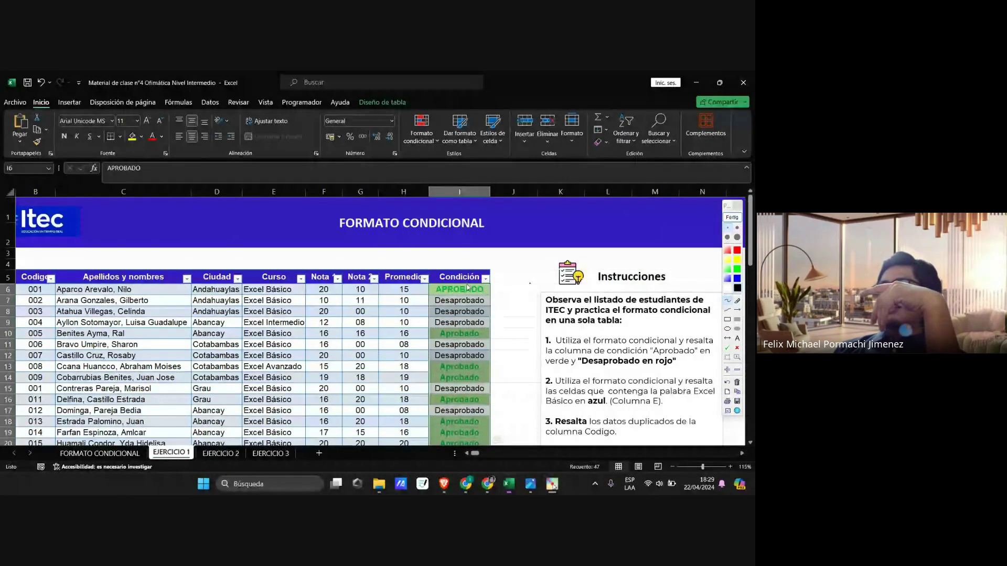
{"action": "scroll", "coordinate": [468, 288], "scroll_direction": "up", "scroll_amount": 3}
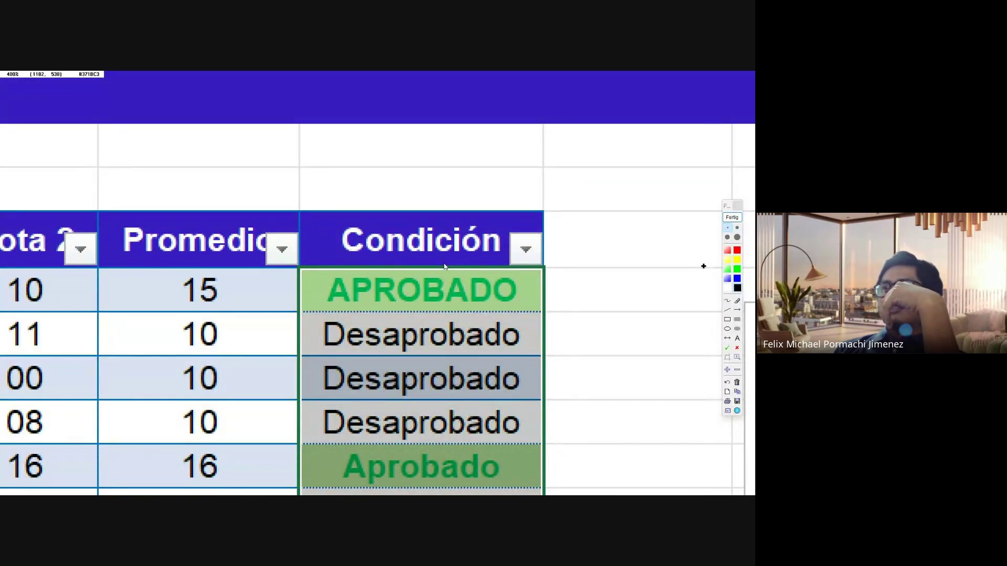
{"action": "scroll", "coordinate": [444, 267], "scroll_direction": "down", "scroll_amount": 3}
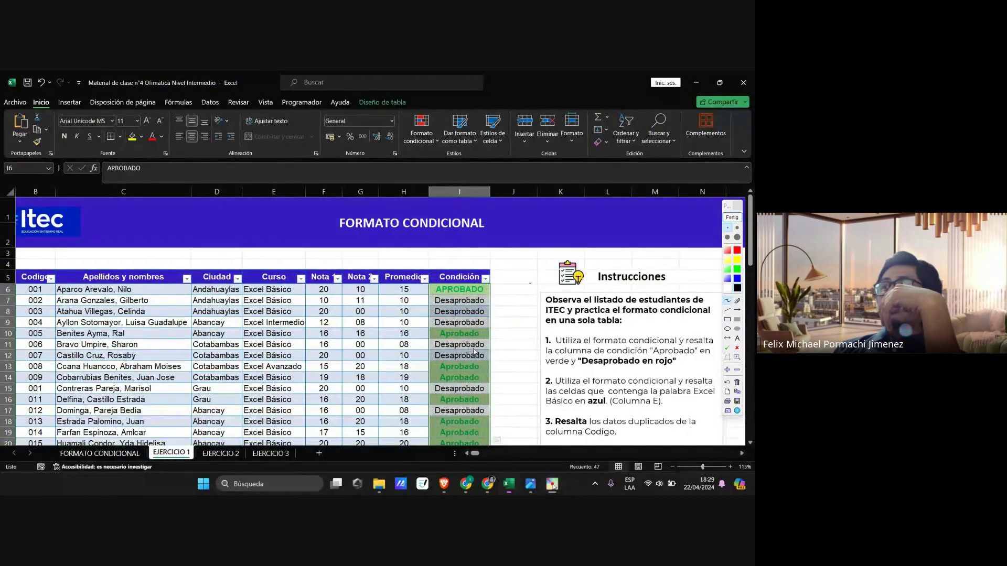
{"action": "left_click", "coordinate": [732, 218]}
Step: Look through the whole Condición column to check which rows have the green format, and deselect the column's cells
{"action": "scroll", "coordinate": [415, 304], "scroll_direction": "down", "scroll_amount": 1}
{"action": "scroll", "coordinate": [419, 305], "scroll_direction": "down", "scroll_amount": 2}
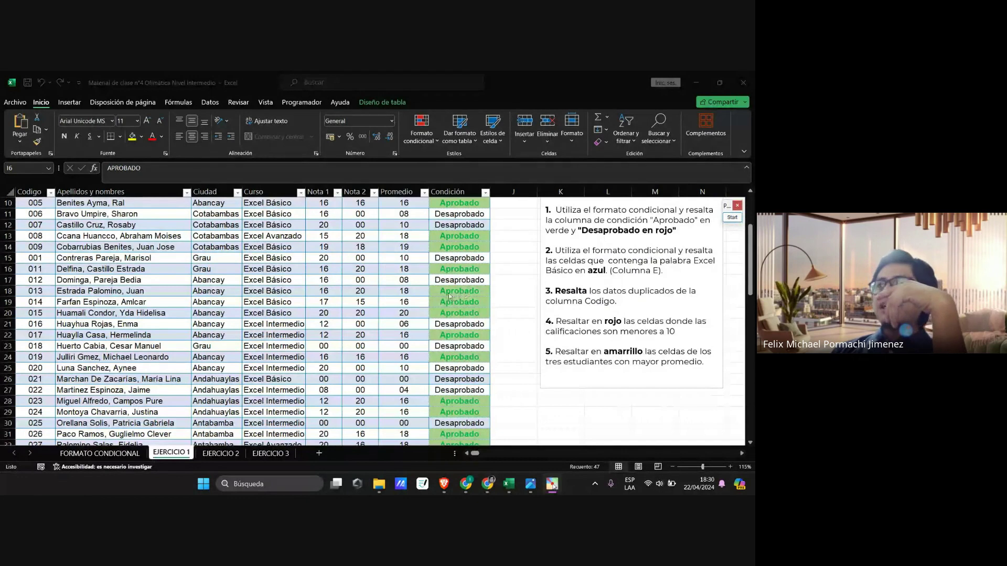
{"action": "scroll", "coordinate": [467, 315], "scroll_direction": "down", "scroll_amount": 5}
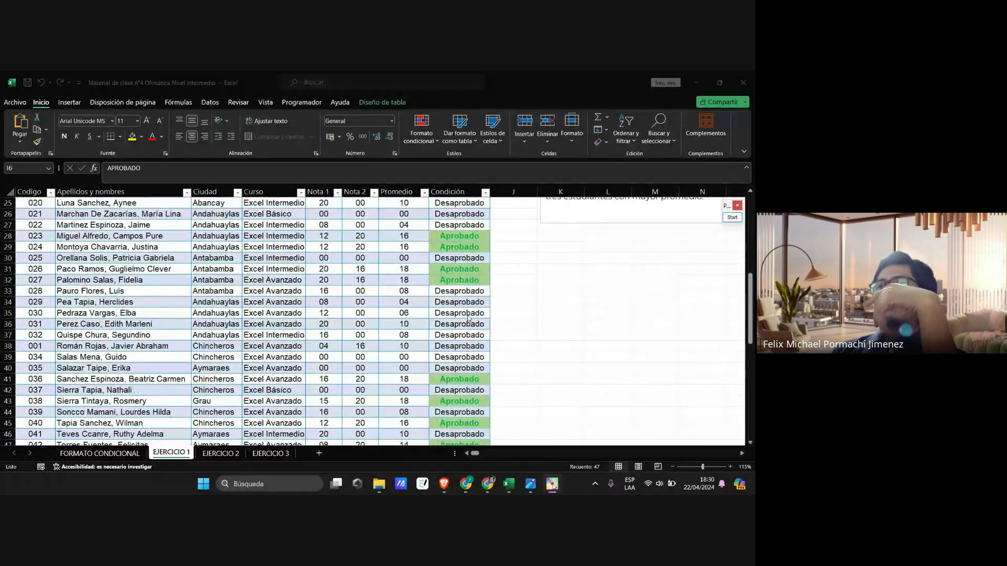
{"action": "scroll", "coordinate": [468, 318], "scroll_direction": "down", "scroll_amount": 5}
{"action": "scroll", "coordinate": [472, 335], "scroll_direction": "up", "scroll_amount": 5}
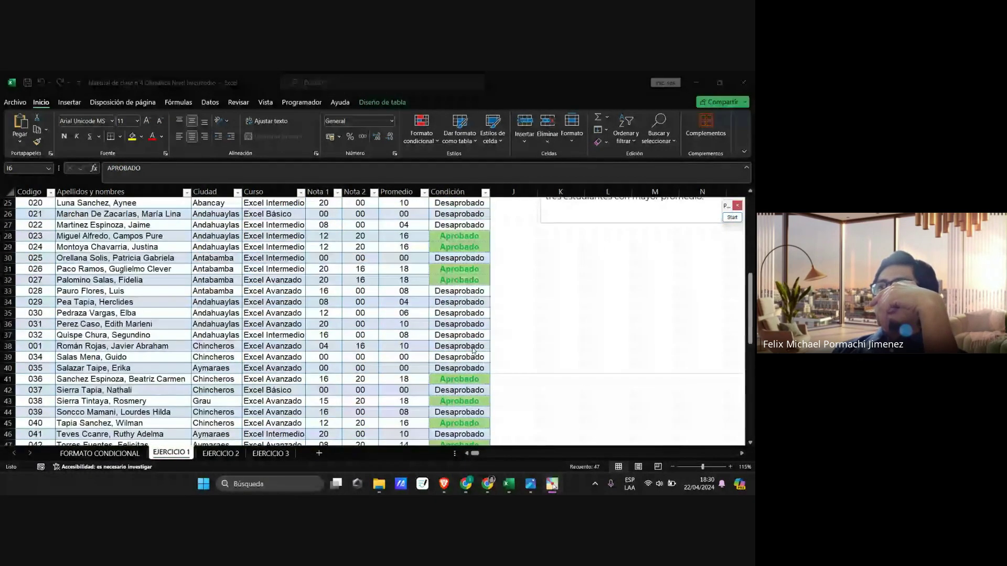
{"action": "scroll", "coordinate": [472, 349], "scroll_direction": "up", "scroll_amount": 8}
{"action": "scroll", "coordinate": [467, 336], "scroll_direction": "down", "scroll_amount": 8}
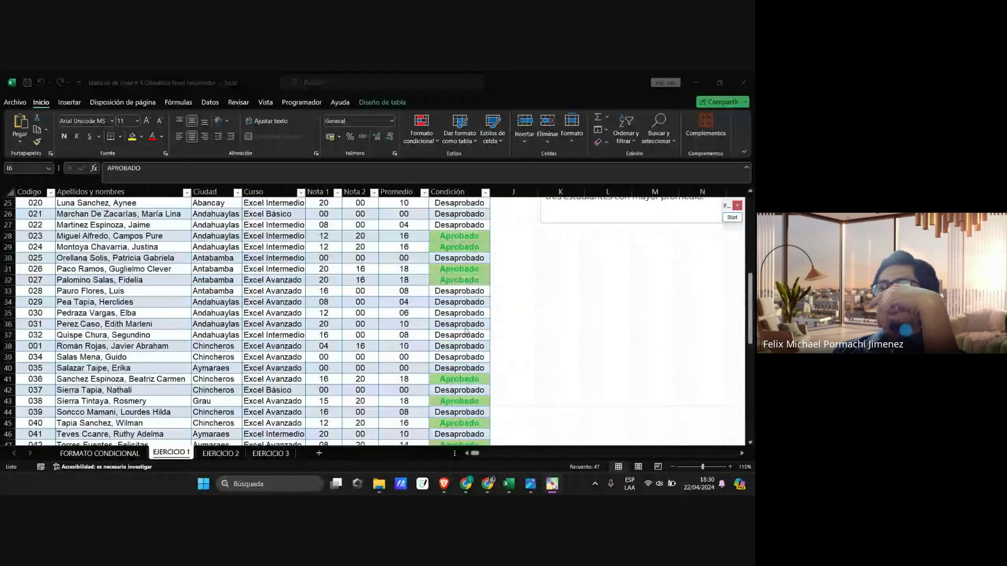
{"action": "scroll", "coordinate": [466, 331], "scroll_direction": "up", "scroll_amount": 4}
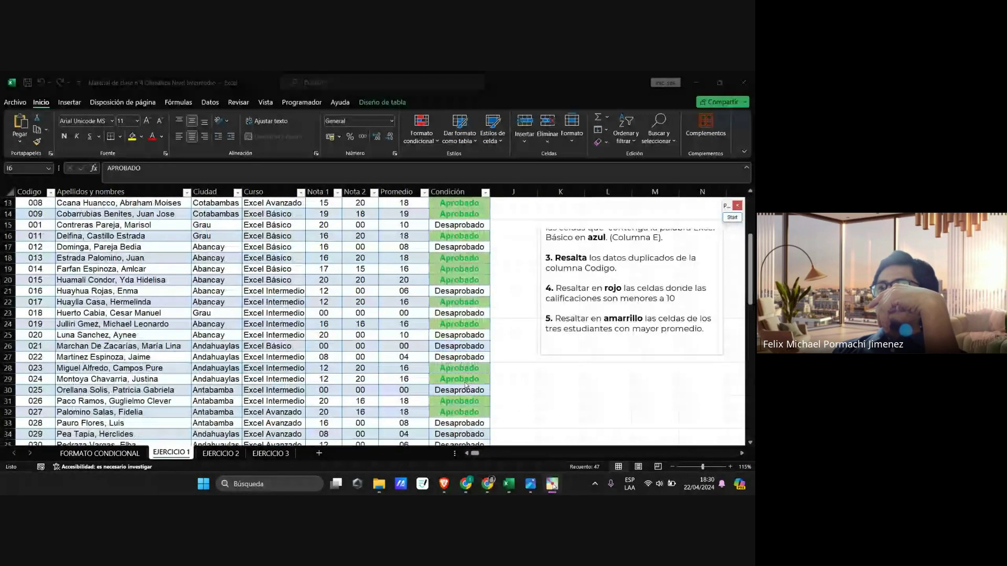
{"action": "scroll", "coordinate": [466, 385], "scroll_direction": "up", "scroll_amount": 4}
{"action": "left_click", "coordinate": [487, 315]}
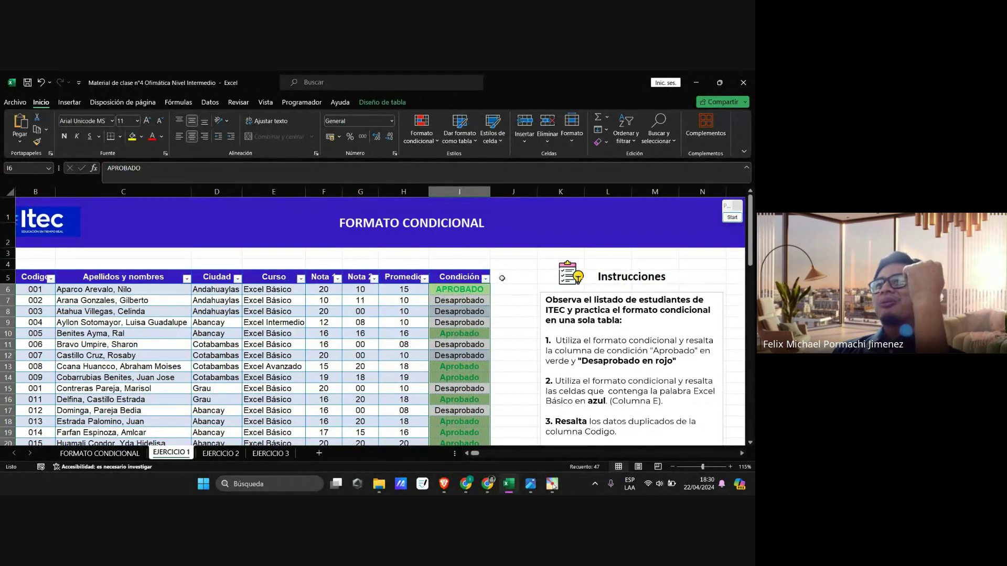
{"action": "left_click", "coordinate": [502, 278]}
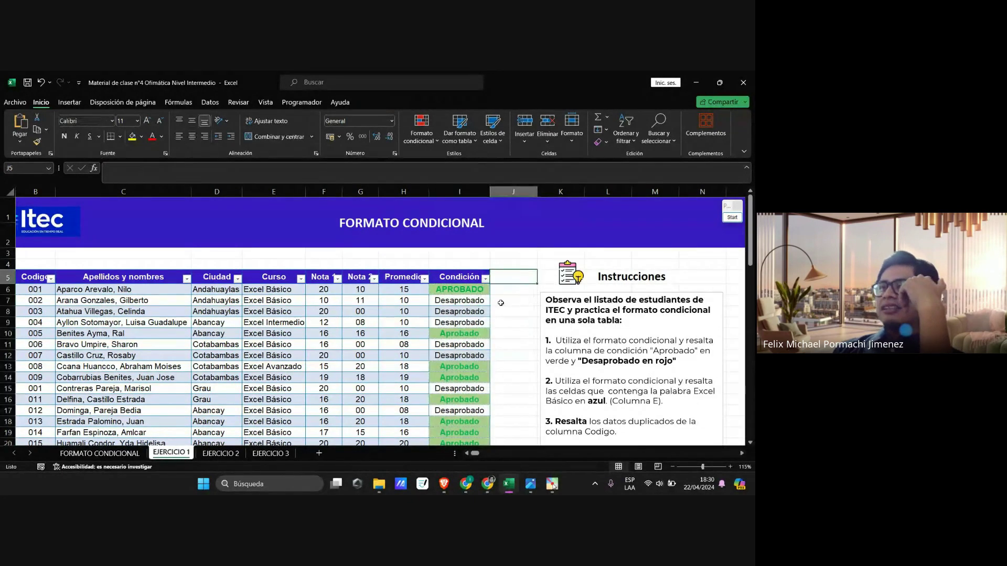
{"action": "left_click", "coordinate": [458, 289]}
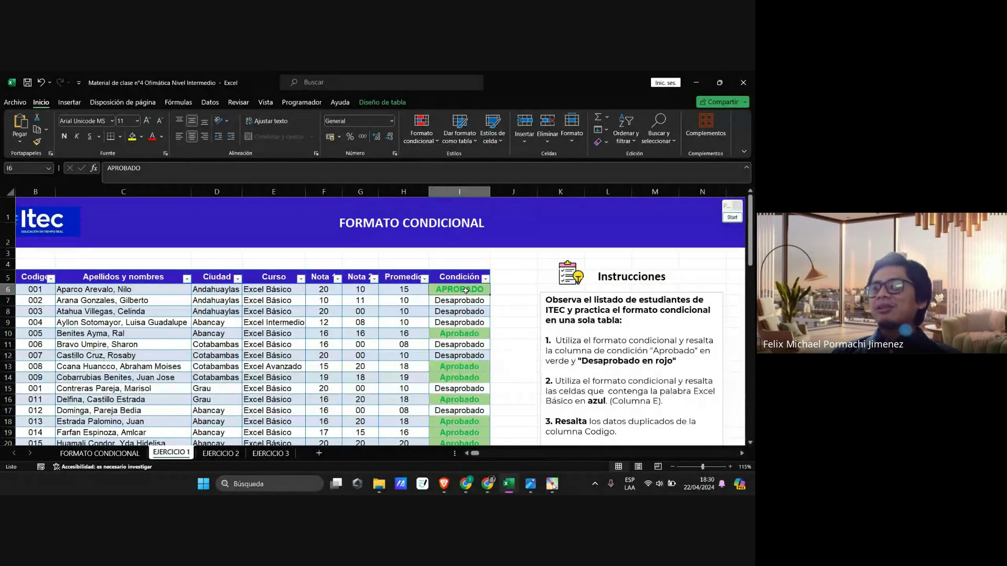
{"action": "key", "text": "ctrl+shift+Down"}
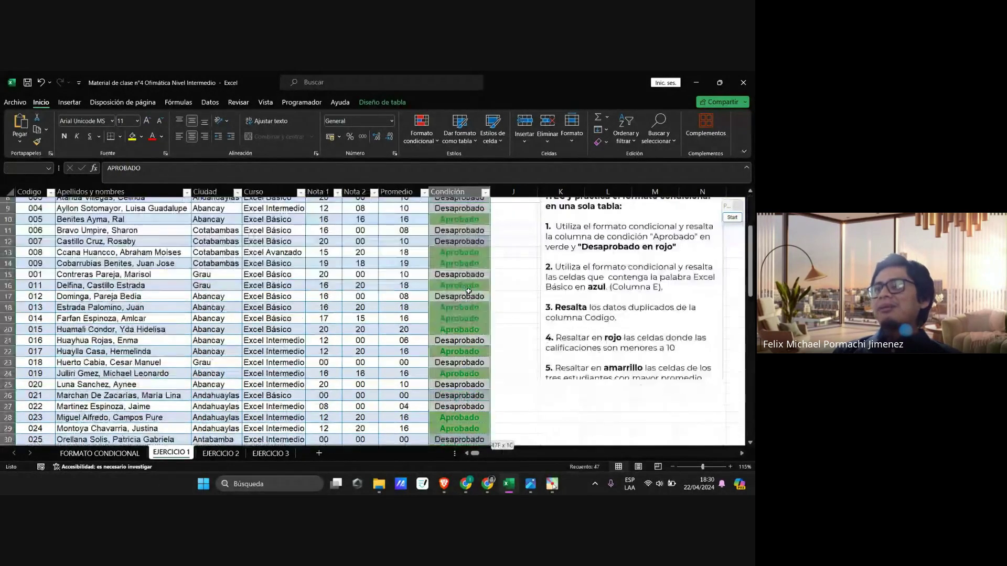
{"action": "scroll", "coordinate": [470, 292], "scroll_direction": "up", "scroll_amount": 2}
{"action": "scroll", "coordinate": [466, 291], "scroll_direction": "up", "scroll_amount": 8}
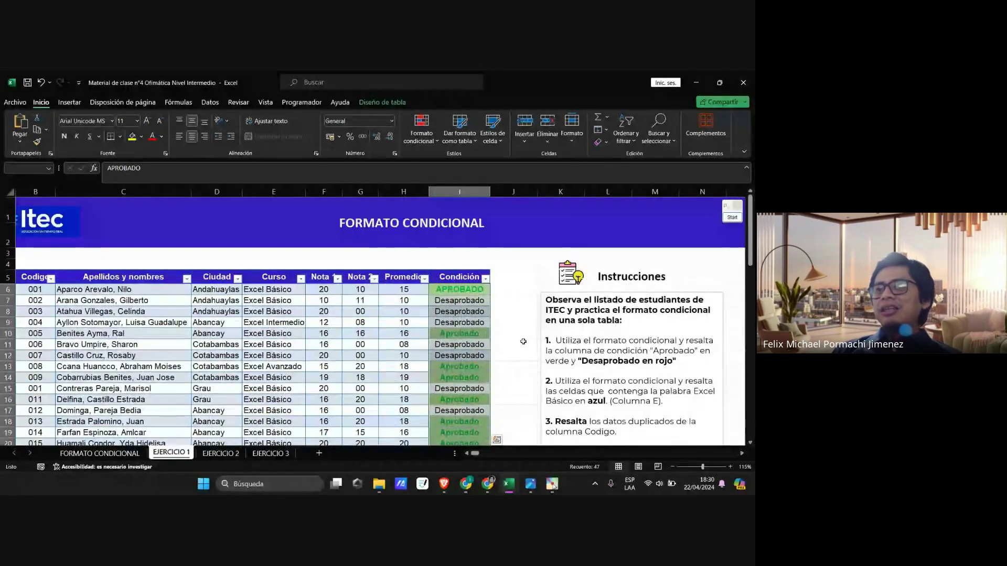
{"action": "left_click", "coordinate": [524, 342]}
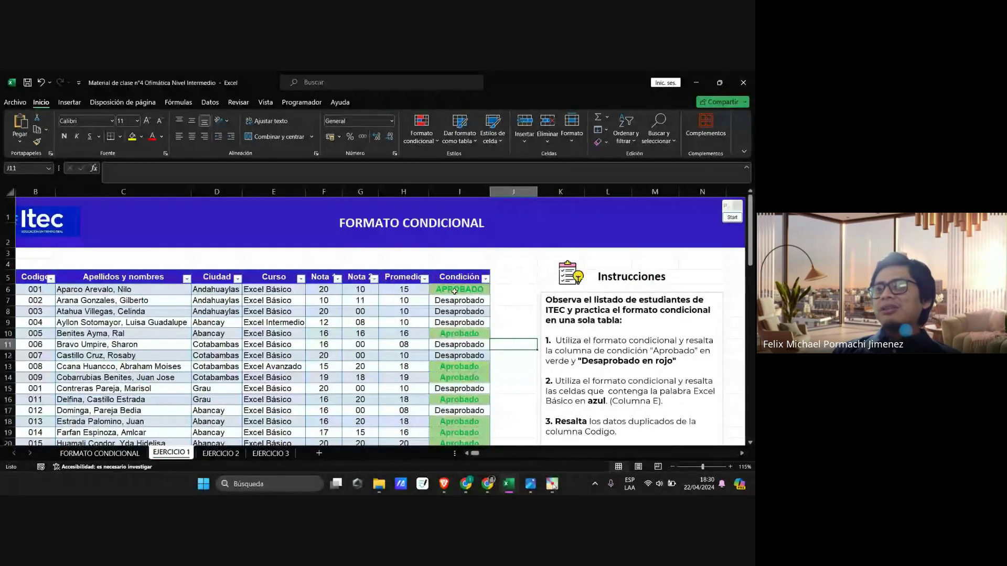
Step: Select the Condición cells from I6 to I52, clear the conditional formatting rules from the selected cells, and check the column
{"action": "left_click_drag", "start_coordinate": [452, 290], "coordinate": [470, 447]}
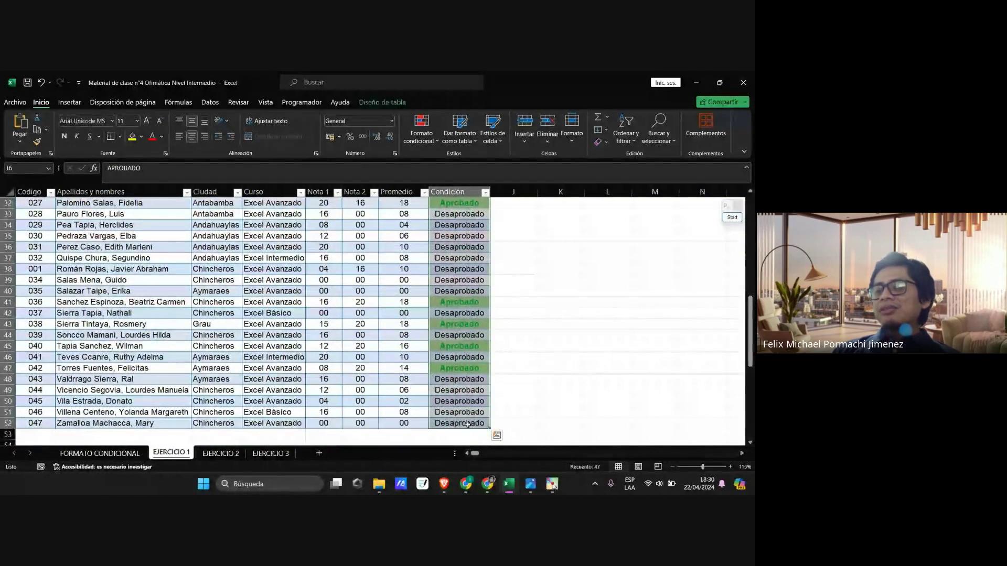
{"action": "scroll", "coordinate": [452, 371], "scroll_direction": "up", "scroll_amount": 10}
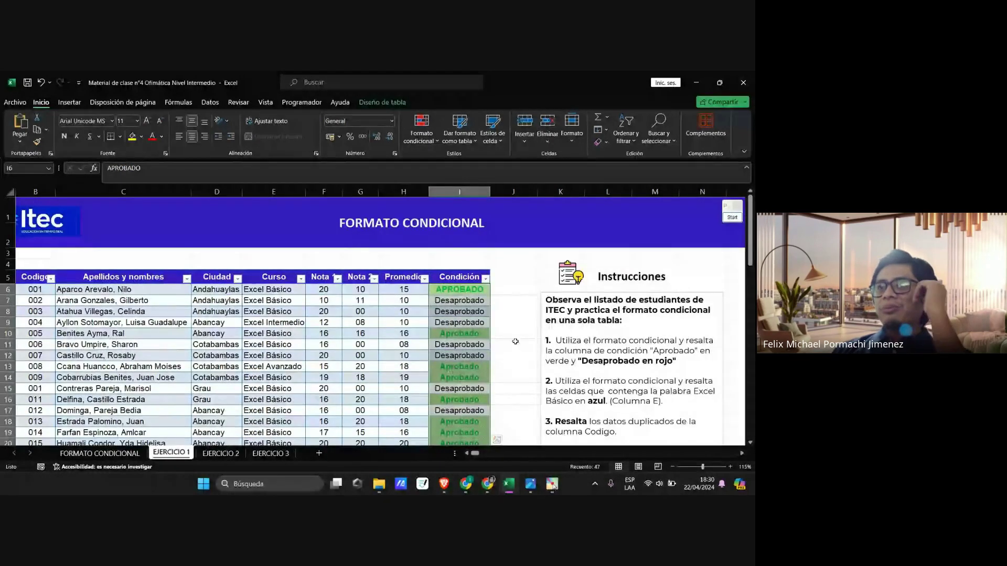
{"action": "left_click", "coordinate": [434, 144]}
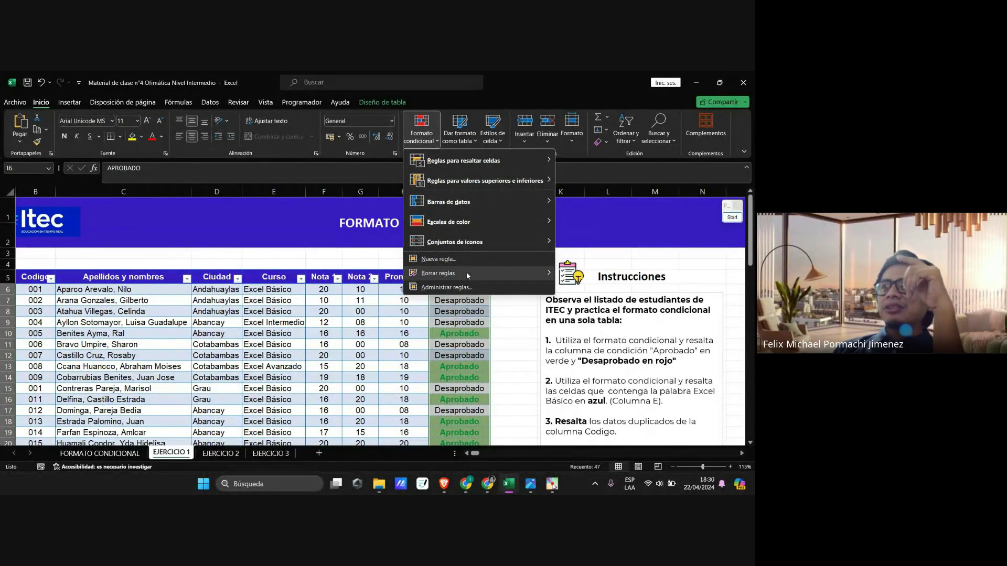
{"action": "mouse_move", "coordinate": [450, 274]}
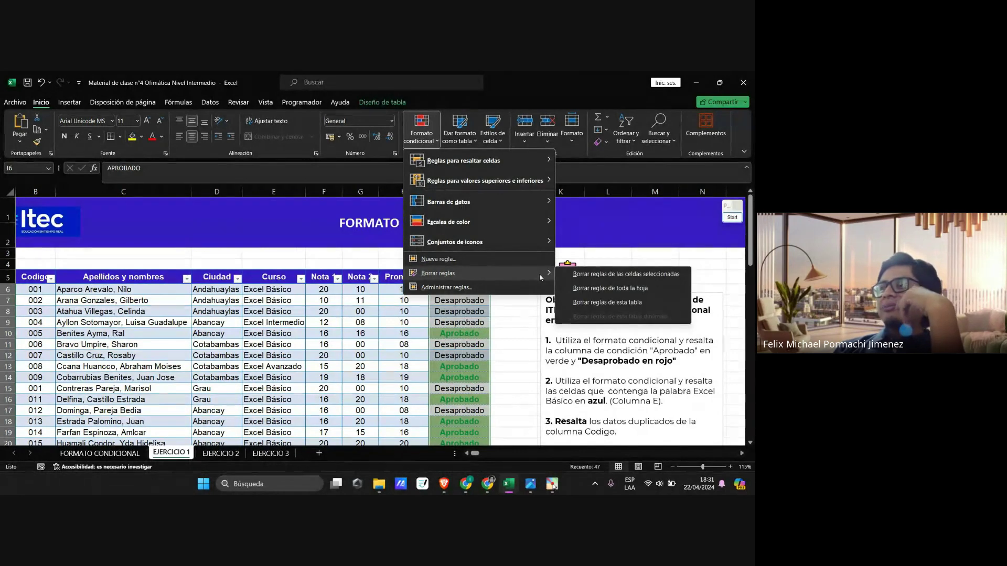
{"action": "left_click", "coordinate": [608, 274]}
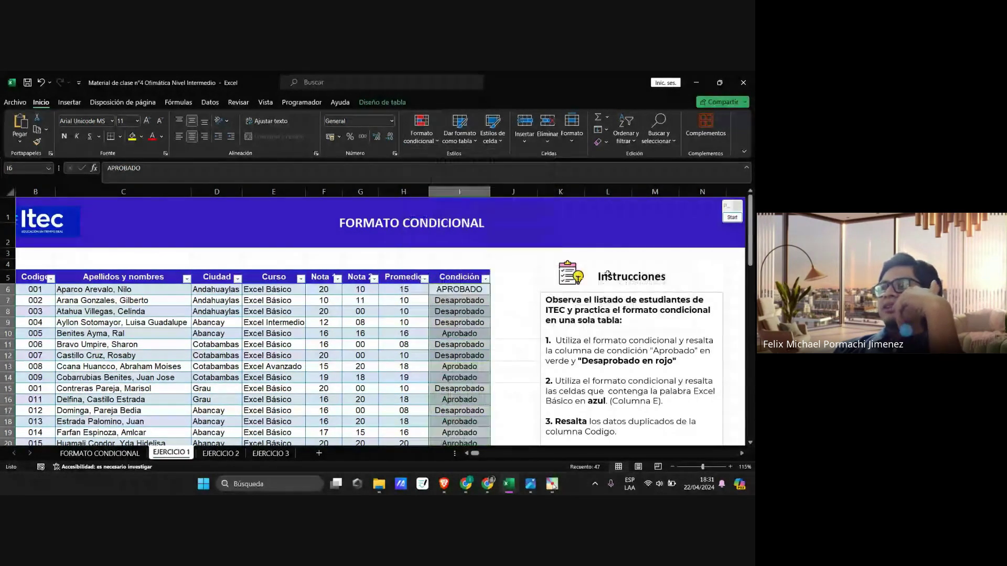
{"action": "scroll", "coordinate": [437, 302], "scroll_direction": "down", "scroll_amount": 1}
{"action": "scroll", "coordinate": [437, 303], "scroll_direction": "down", "scroll_amount": 1}
{"action": "left_click", "coordinate": [497, 328]}
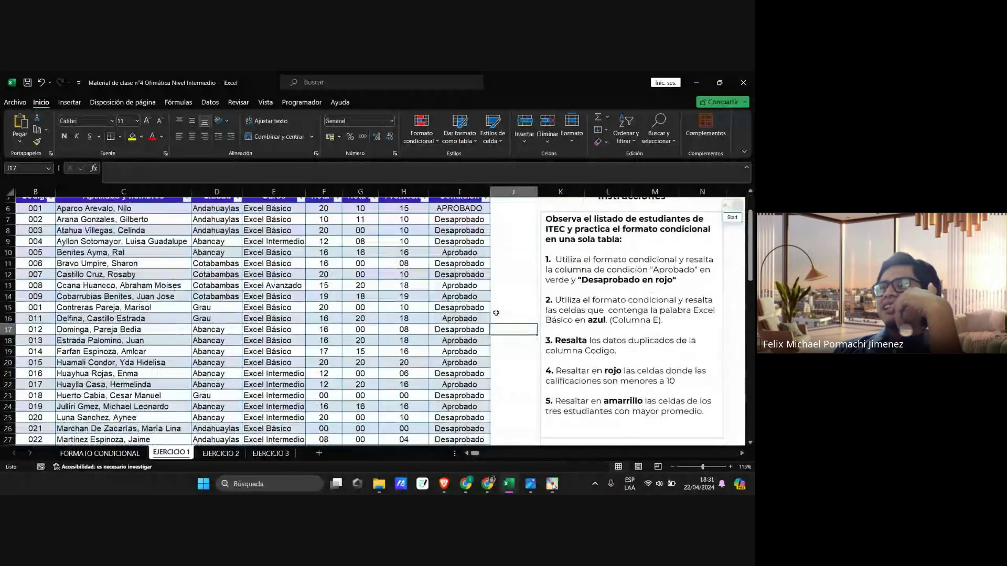
{"action": "scroll", "coordinate": [496, 312], "scroll_direction": "down", "scroll_amount": 9}
{"action": "scroll", "coordinate": [452, 348], "scroll_direction": "up", "scroll_amount": 11}
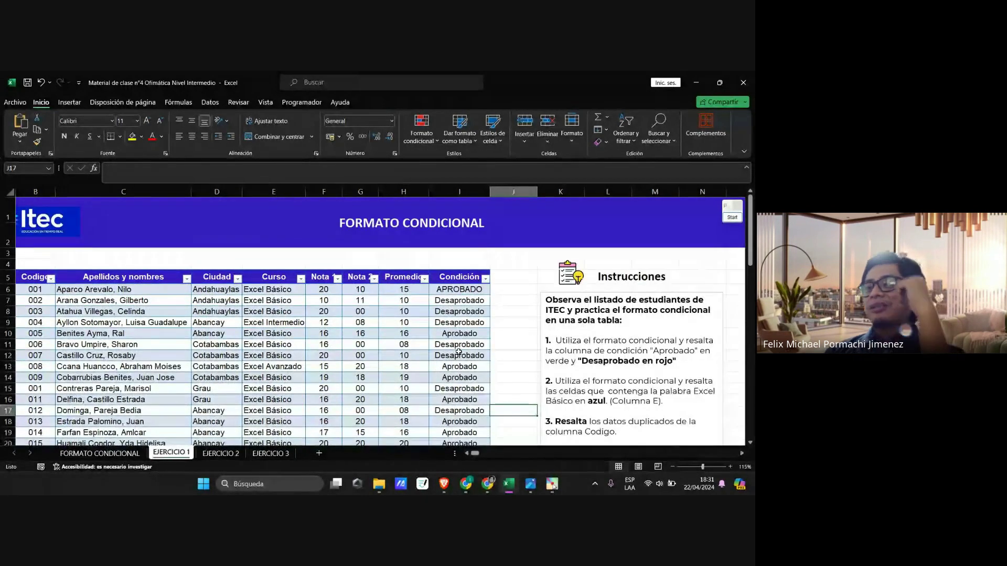
Step: Select the Condición cells from I6 to I52, start an "Es igual a" highlight rule for APROBADO, and briefly magnify its format option
{"action": "left_click", "coordinate": [465, 290]}
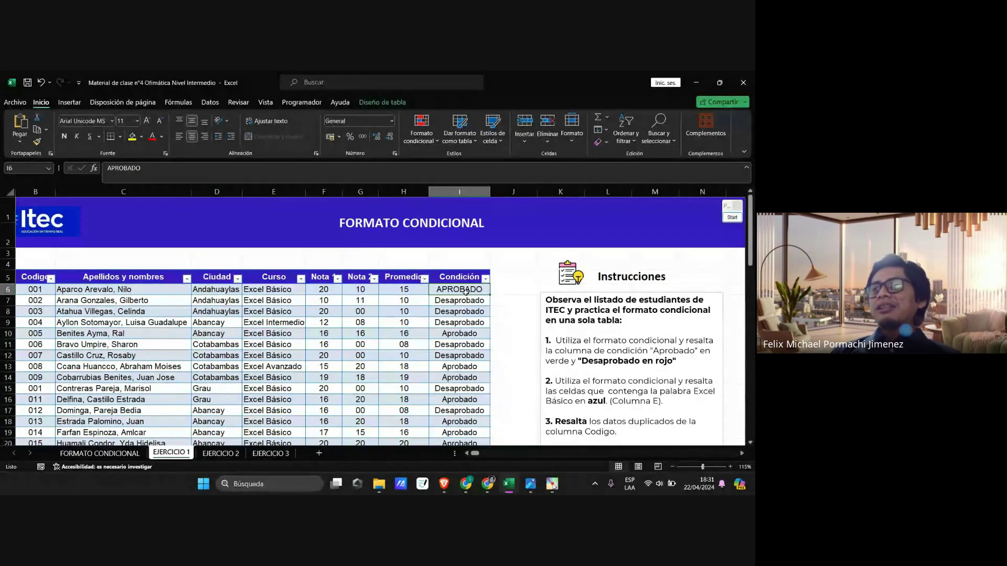
{"action": "key", "text": "ctrl+shift+Down"}
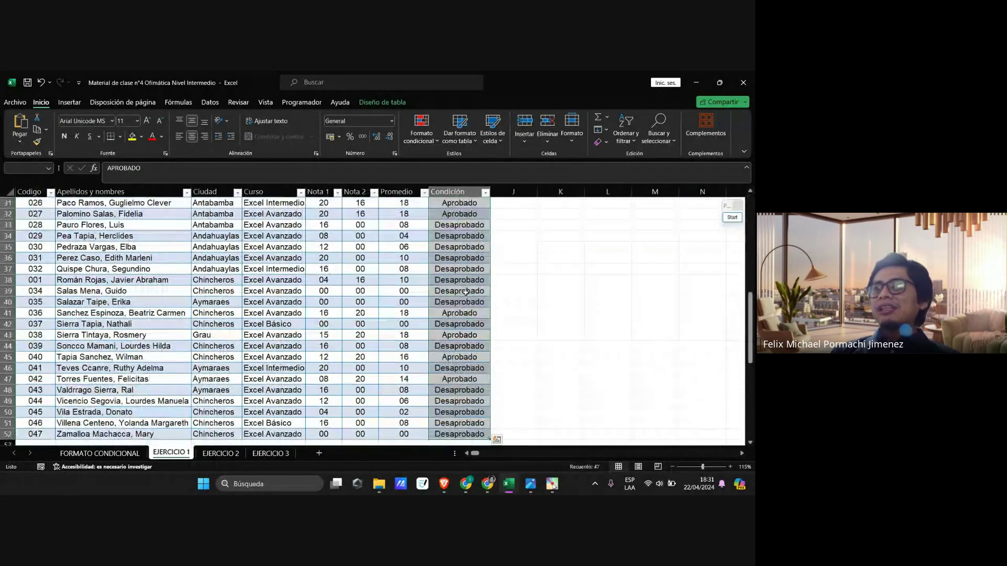
{"action": "left_click", "coordinate": [429, 140]}
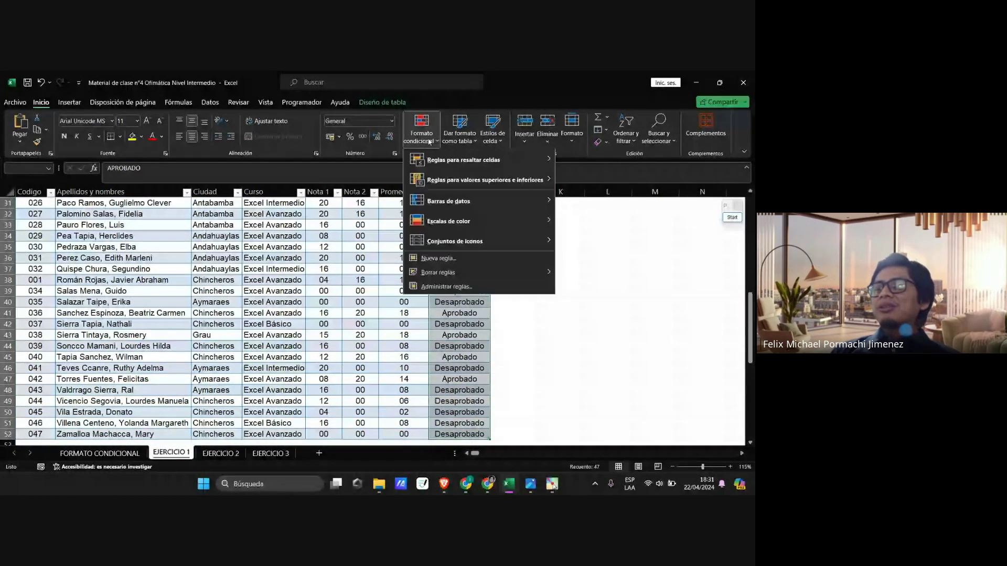
{"action": "mouse_move", "coordinate": [468, 163]}
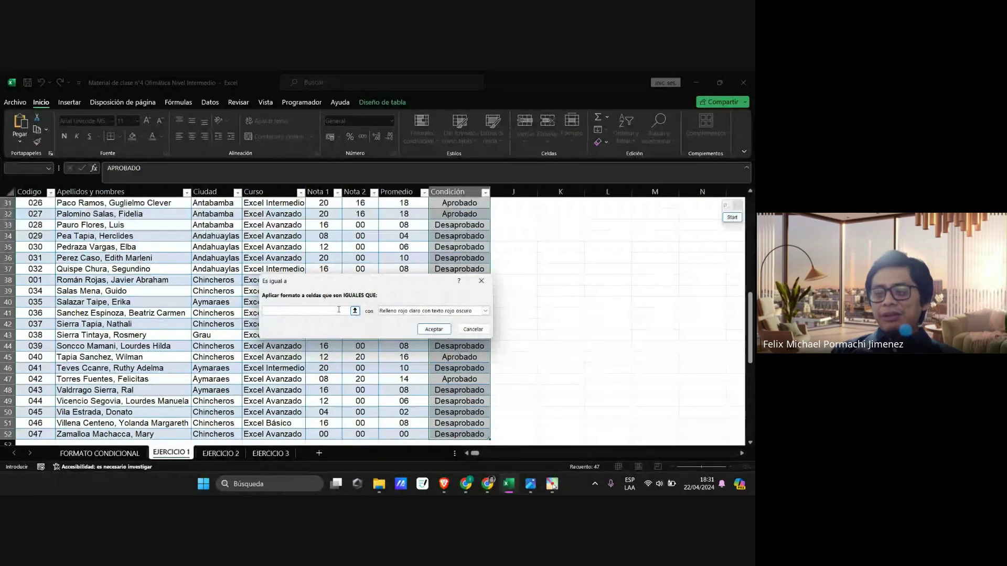
{"action": "type", "text": "APROBADO"}
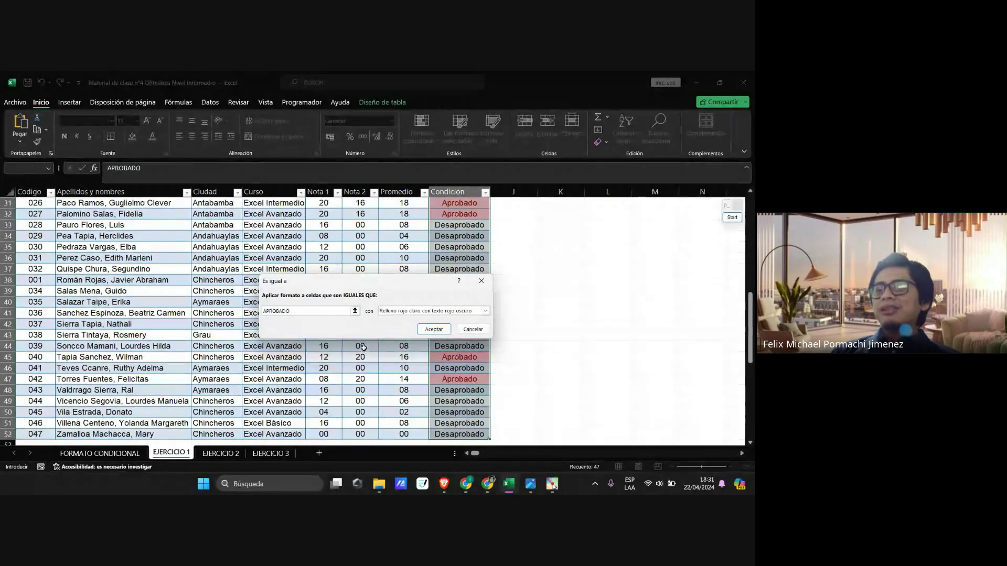
{"action": "left_click", "coordinate": [732, 217]}
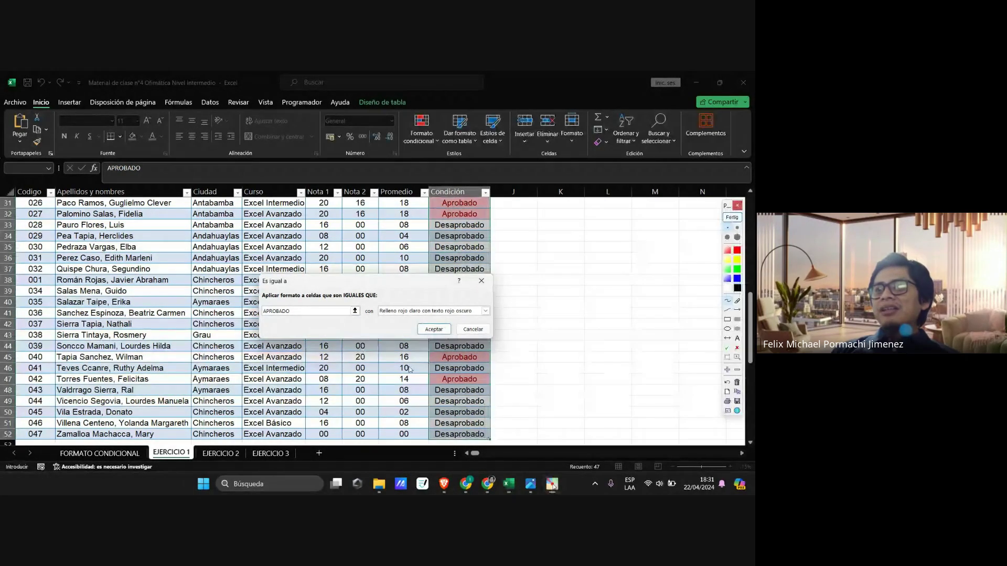
{"action": "scroll", "coordinate": [403, 337], "scroll_direction": "up", "scroll_amount": 2}
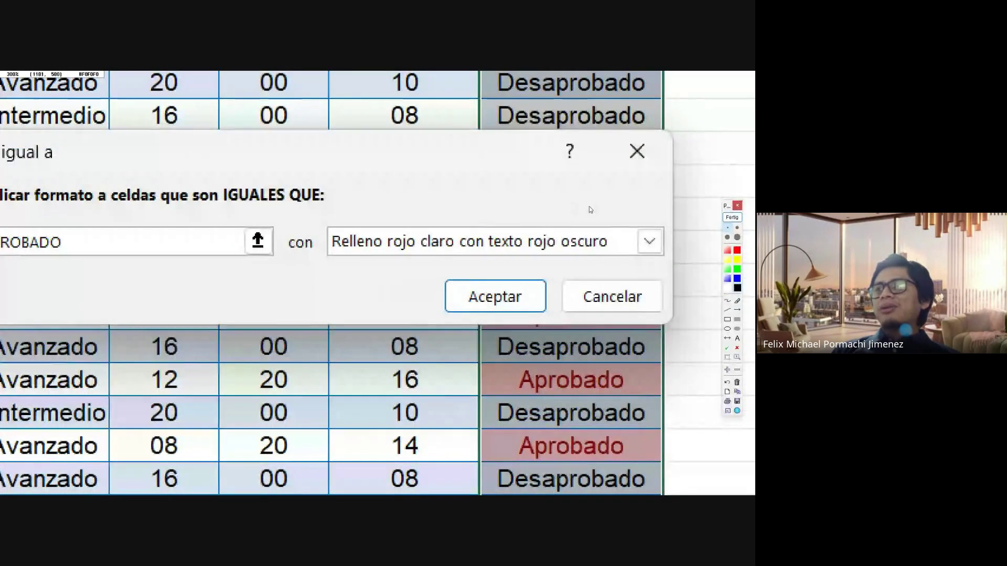
{"action": "scroll", "coordinate": [619, 220], "scroll_direction": "up", "scroll_amount": 2}
{"action": "scroll", "coordinate": [618, 220], "scroll_direction": "up", "scroll_amount": 1}
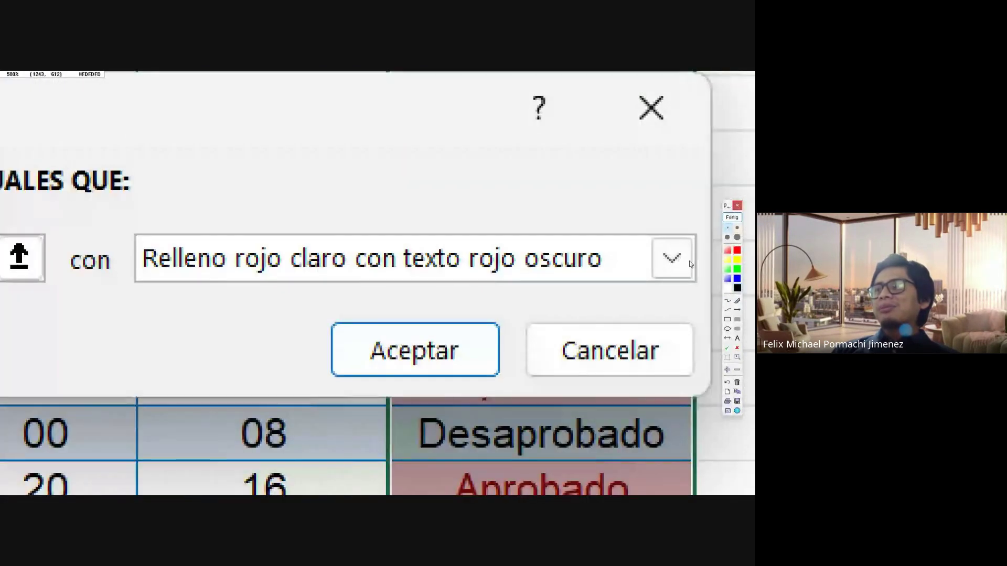
{"action": "left_click", "coordinate": [732, 218]}
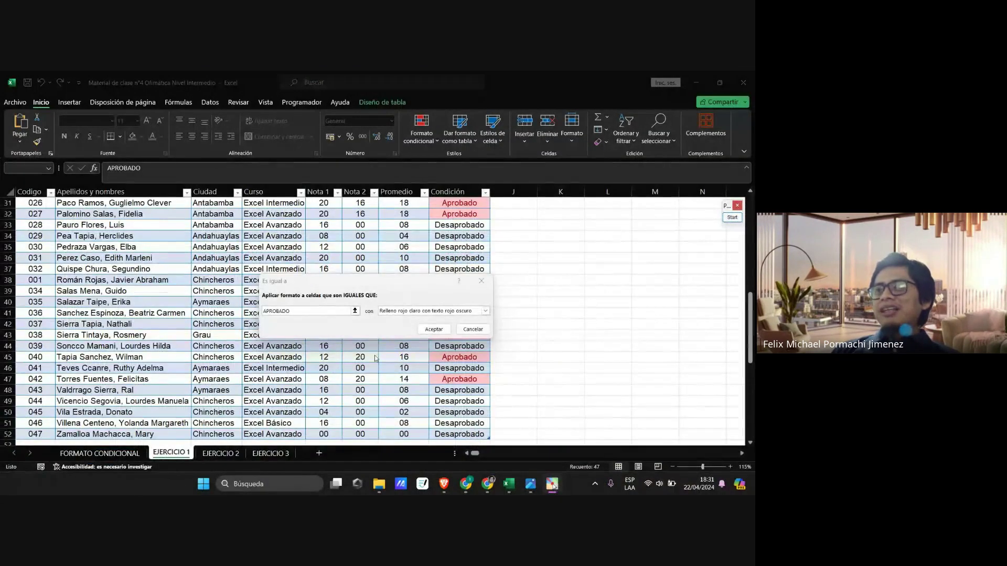
Step: Set the rule's format to "Relleno verde con texto verde oscuro", apply it, and deselect the cells to check the Condición column
{"action": "left_click", "coordinate": [486, 311]}
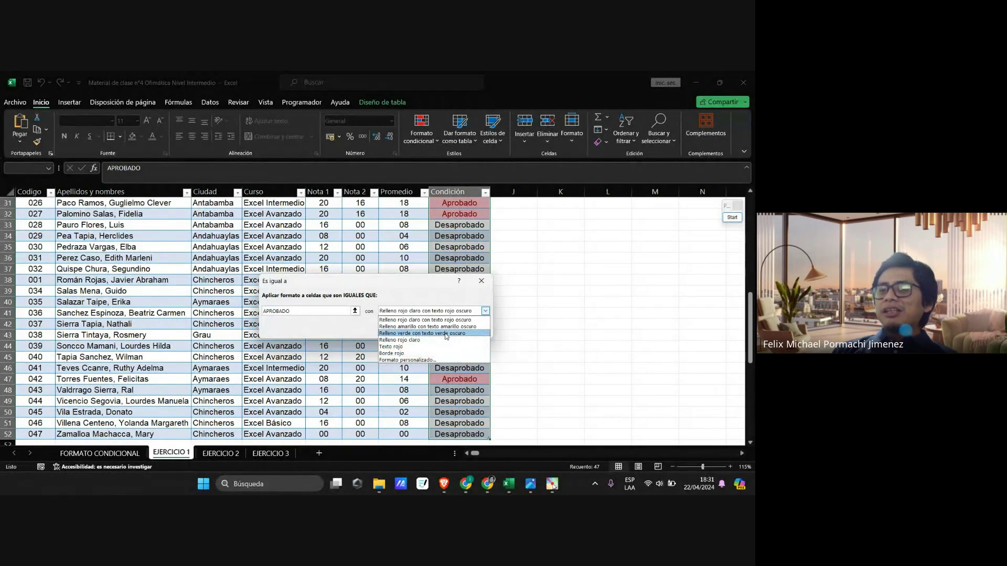
{"action": "left_click", "coordinate": [445, 334]}
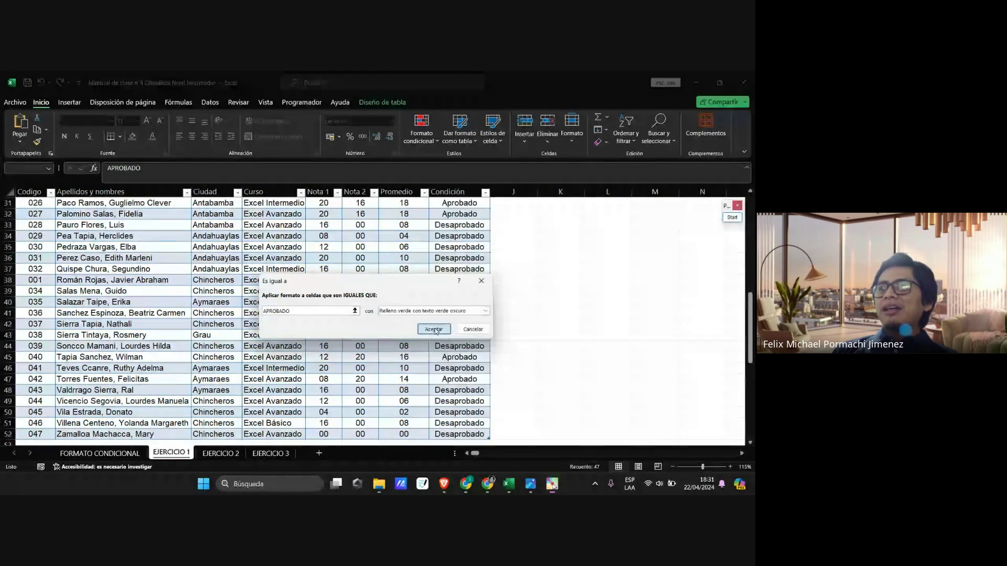
{"action": "left_click", "coordinate": [434, 329]}
{"action": "scroll", "coordinate": [460, 325], "scroll_direction": "up", "scroll_amount": 10}
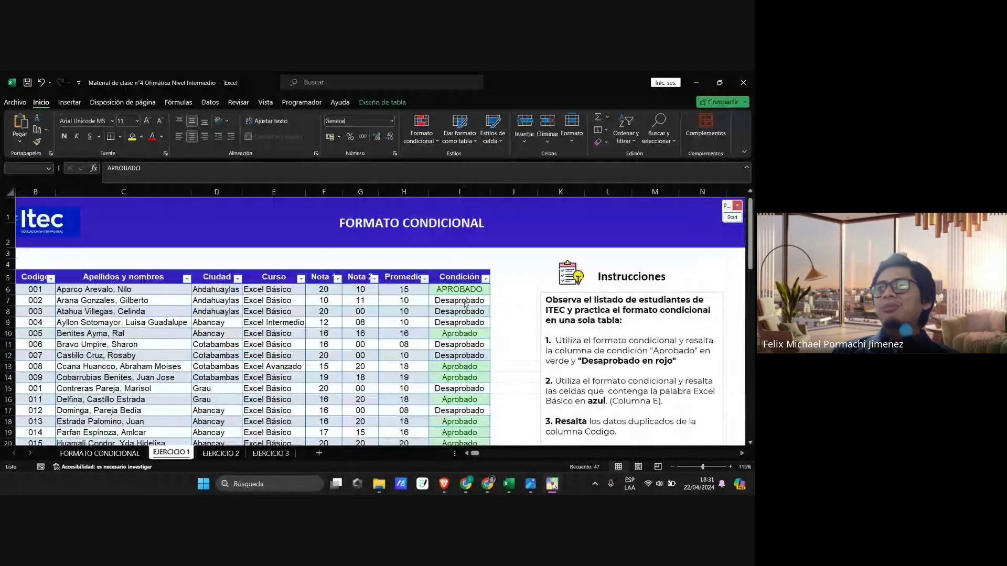
{"action": "key", "text": "Right"}
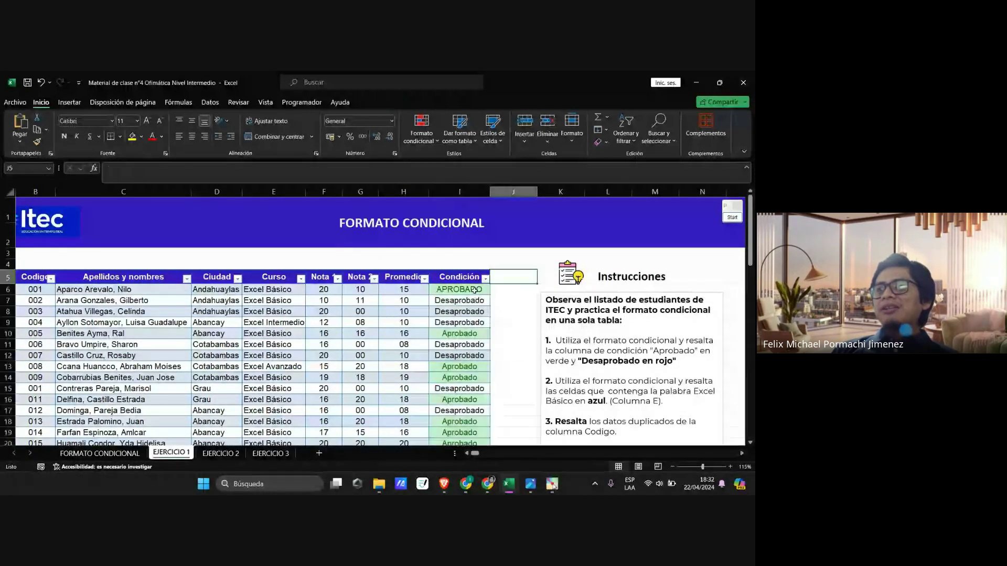
{"action": "scroll", "coordinate": [457, 336], "scroll_direction": "down", "scroll_amount": 7}
{"action": "scroll", "coordinate": [454, 350], "scroll_direction": "up", "scroll_amount": 7}
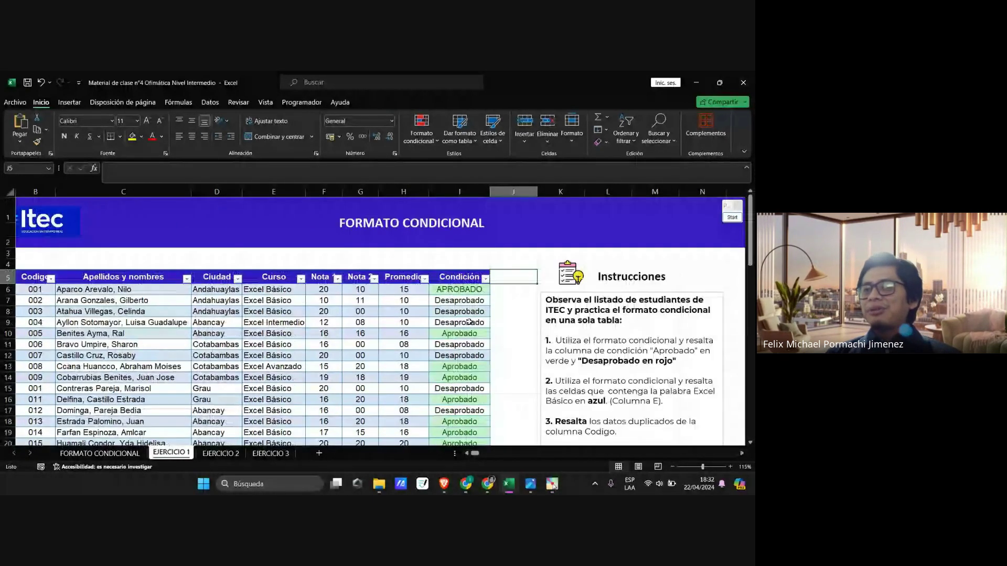
Step: Switch to the Google Meet call to read the chat messages, and return to Excel to look over the exercise instructions
{"action": "key", "text": "alt+Tab"}
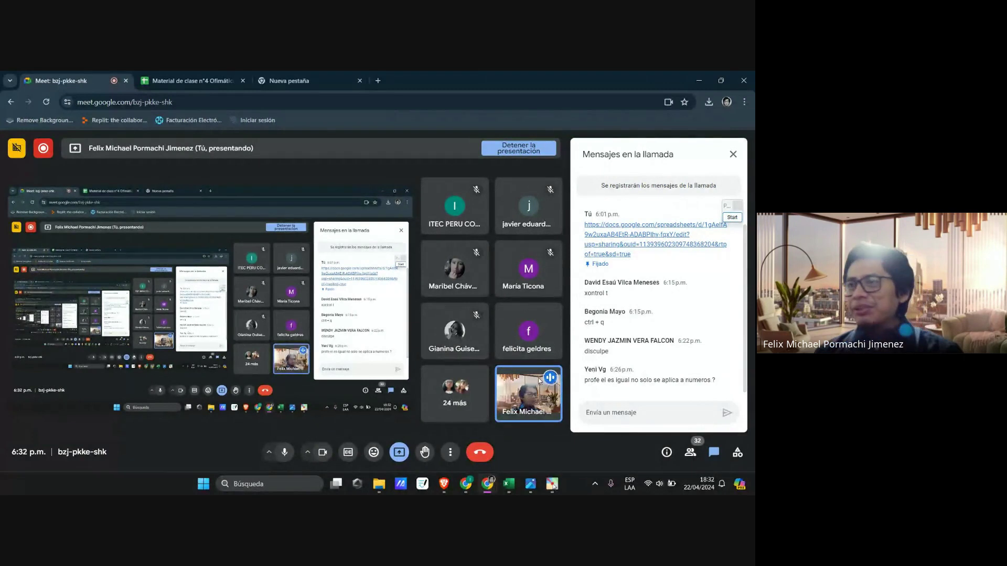
{"action": "mouse_move", "coordinate": [540, 381]}
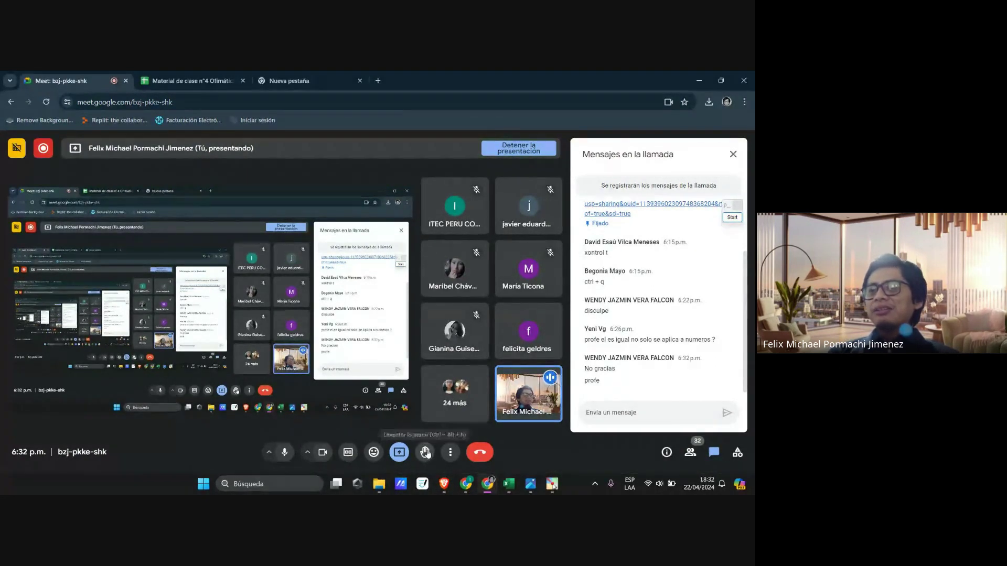
{"action": "left_click", "coordinate": [423, 454]}
{"action": "left_click", "coordinate": [423, 455]}
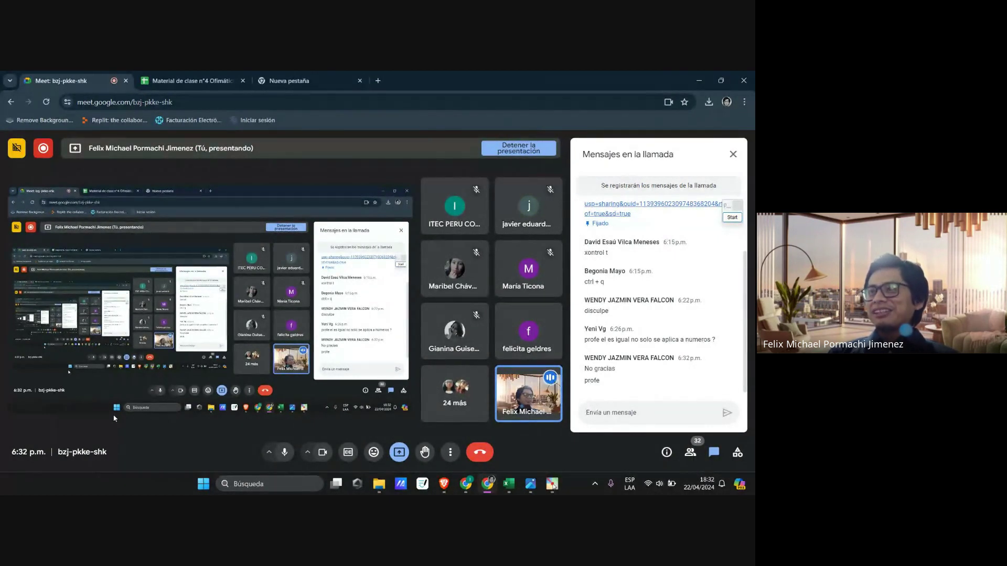
{"action": "key", "text": "alt+Tab"}
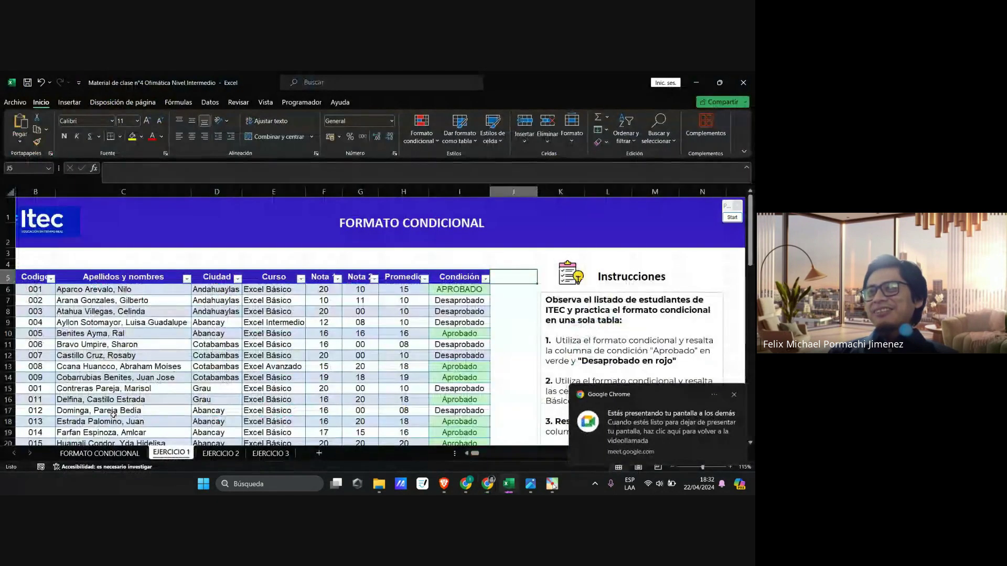
{"action": "scroll", "coordinate": [519, 324], "scroll_direction": "down", "scroll_amount": 3}
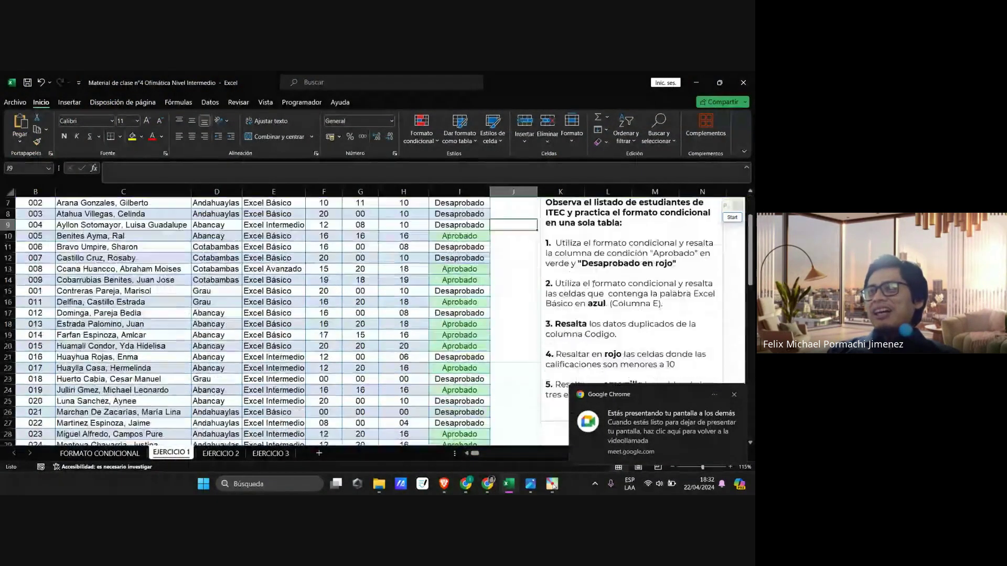
{"action": "scroll", "coordinate": [595, 304], "scroll_direction": "up", "scroll_amount": 1}
{"action": "left_click", "coordinate": [595, 304]}
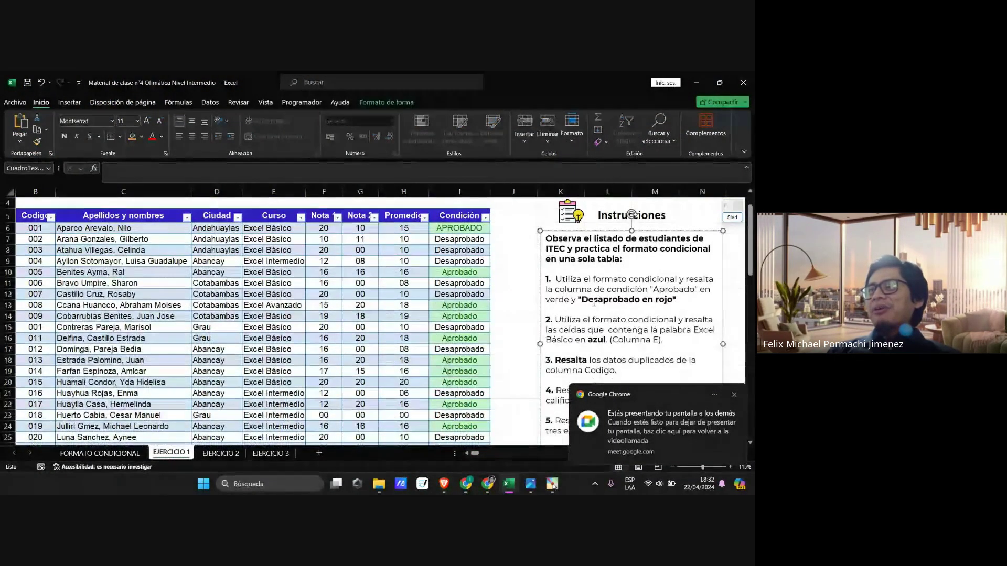
{"action": "left_click", "coordinate": [513, 349]}
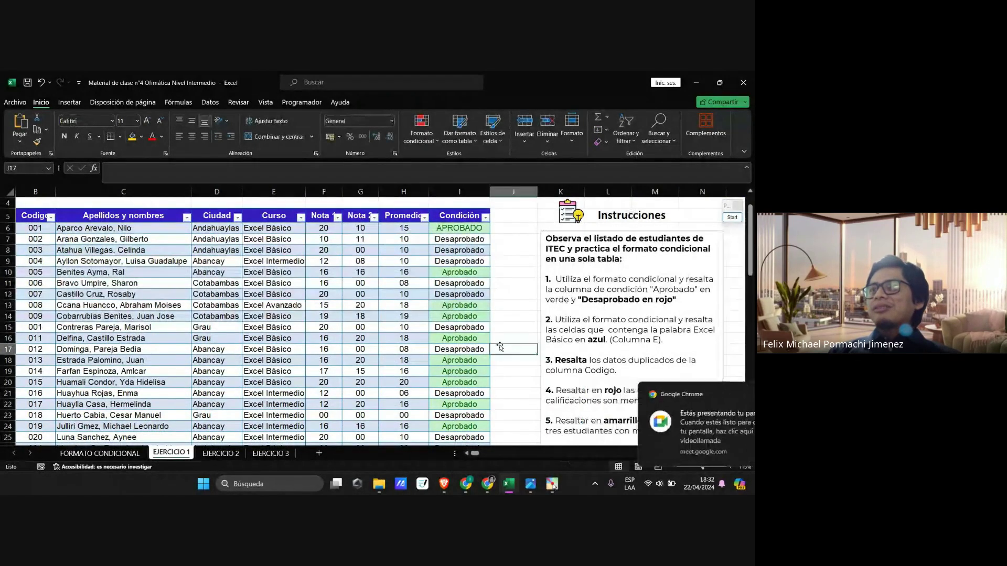
Step: Select the Condición cells from I6 to I52 and start another "Es igual a" highlight rule with DESAprobado$O$2 as the value
{"action": "left_click", "coordinate": [465, 230]}
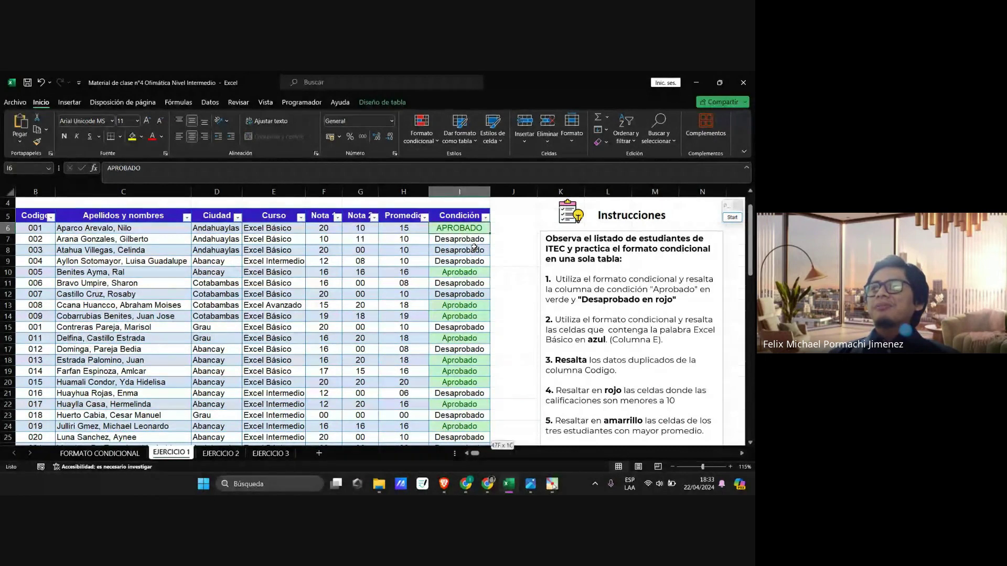
{"action": "key", "text": "ctrl+shift+Down"}
{"action": "scroll", "coordinate": [384, 358], "scroll_direction": "up", "scroll_amount": 10}
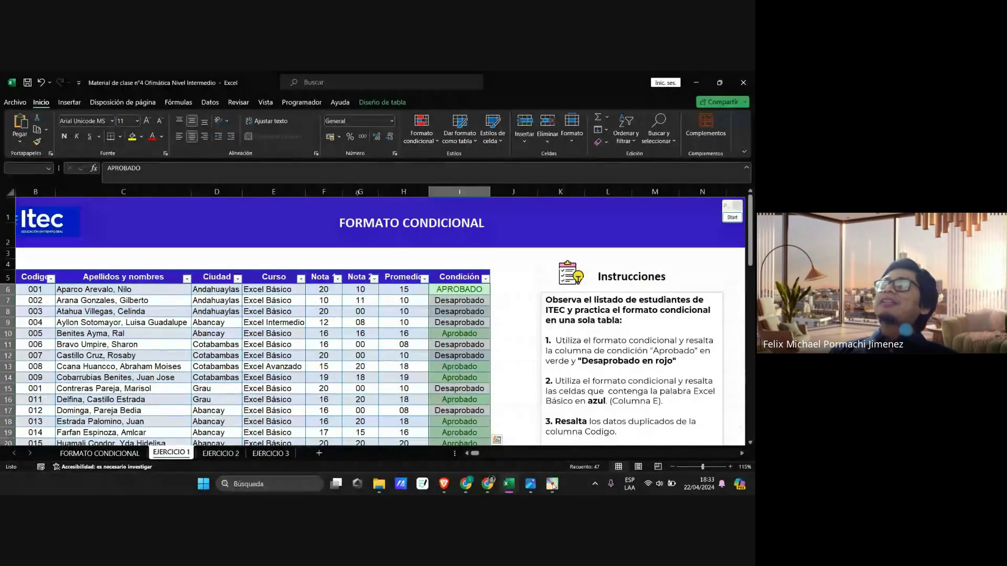
{"action": "left_click", "coordinate": [422, 138]}
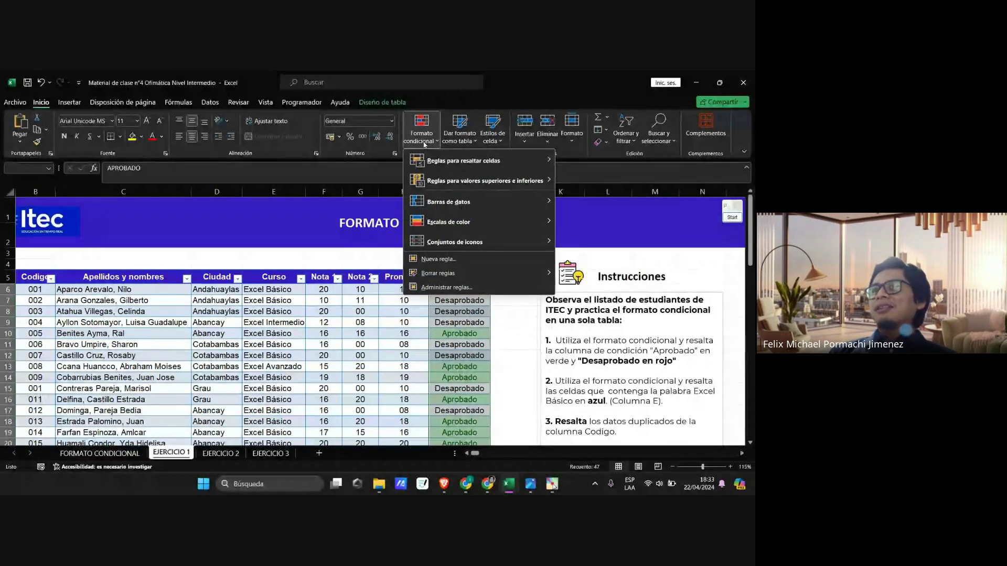
{"action": "mouse_move", "coordinate": [469, 162]}
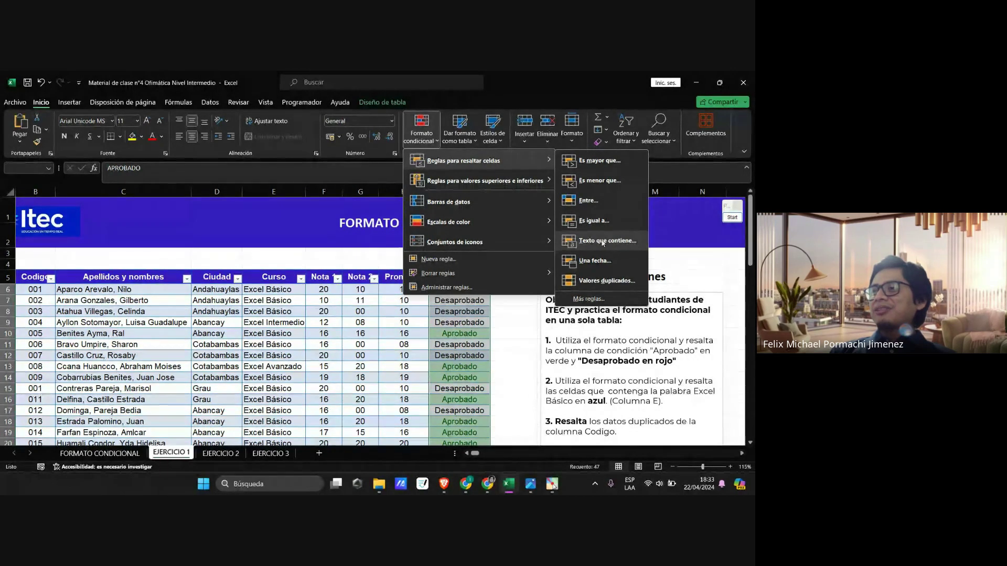
{"action": "left_click", "coordinate": [595, 220]}
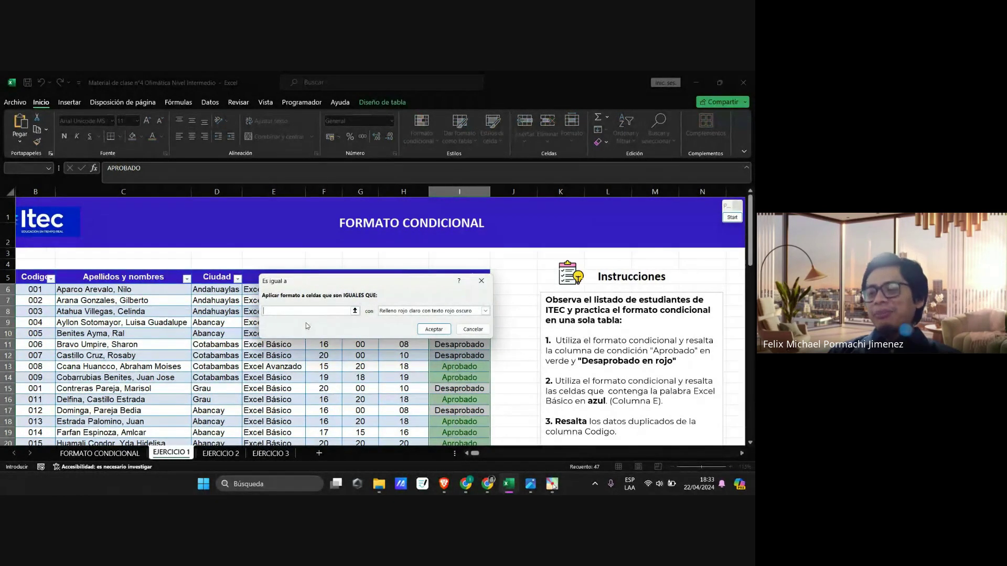
{"action": "type", "text": "DESA"}
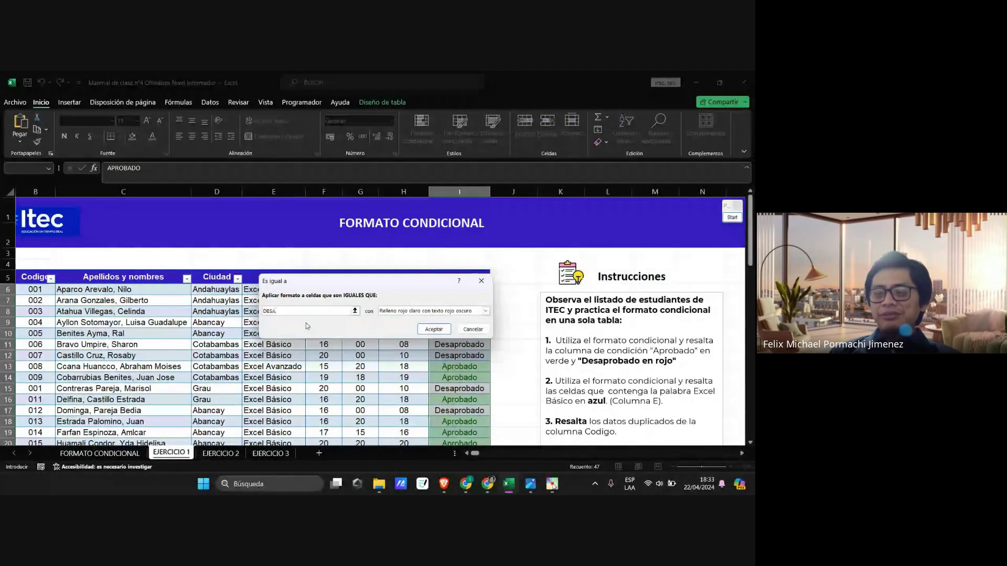
{"action": "type", "text": "probad"}
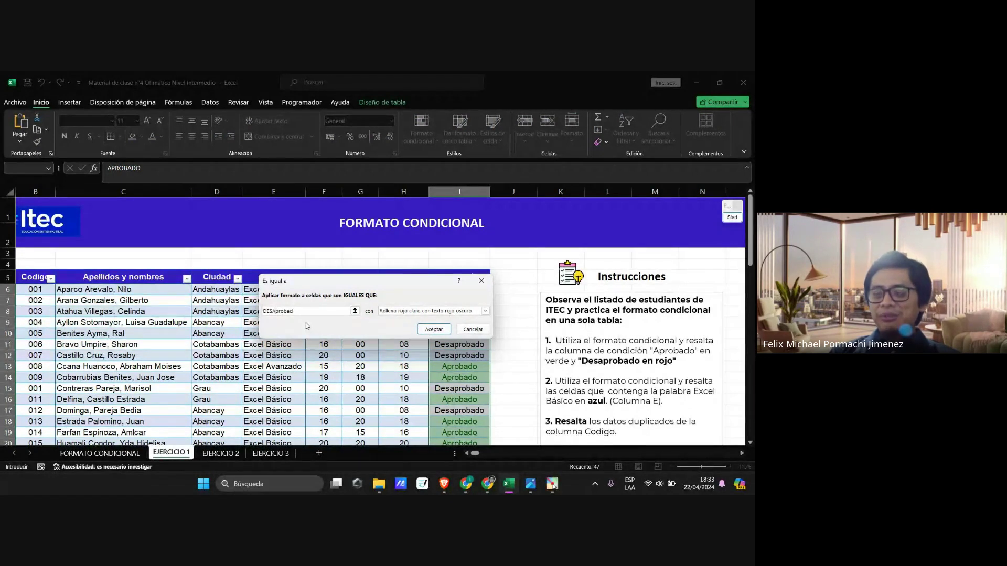
{"action": "type", "text": "o$O$2"}
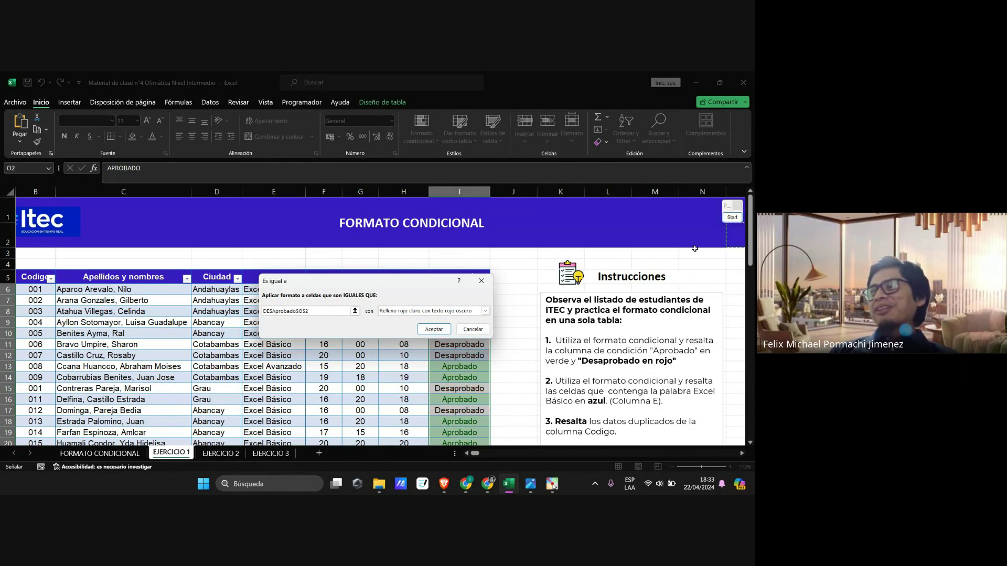
Step: Magnify the rule dialog briefly, accept the rule with "Relleno rojo claro con texto rojo oscuro", and check the Condición column
{"action": "left_click", "coordinate": [732, 218]}
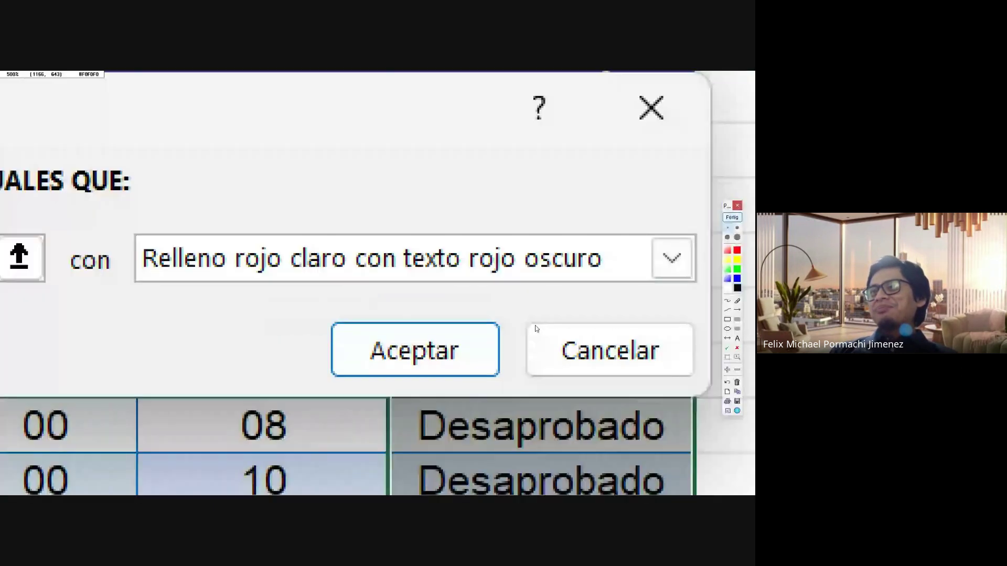
{"action": "scroll", "coordinate": [536, 329], "scroll_direction": "up", "scroll_amount": 1}
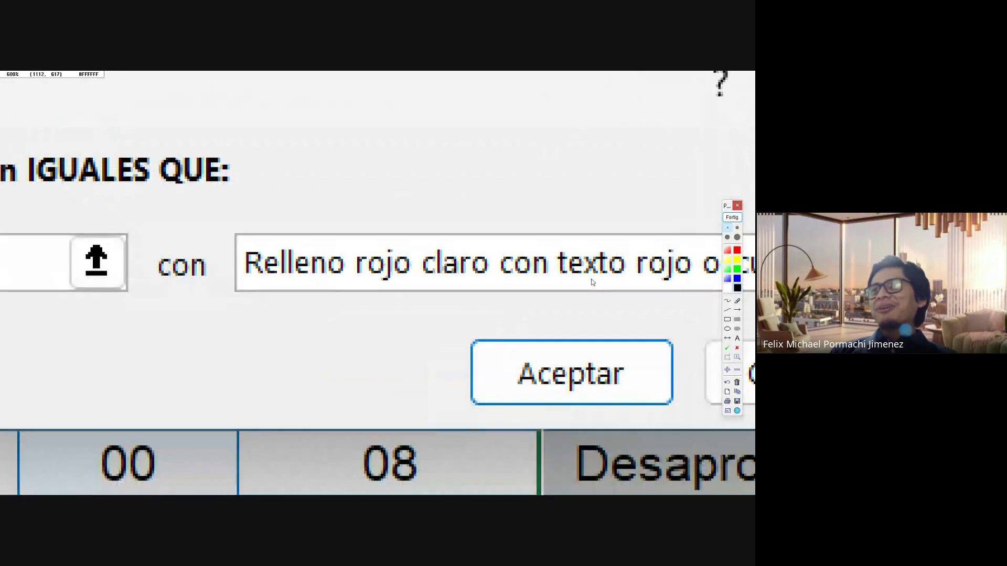
{"action": "scroll", "coordinate": [569, 285], "scroll_direction": "down", "scroll_amount": 4}
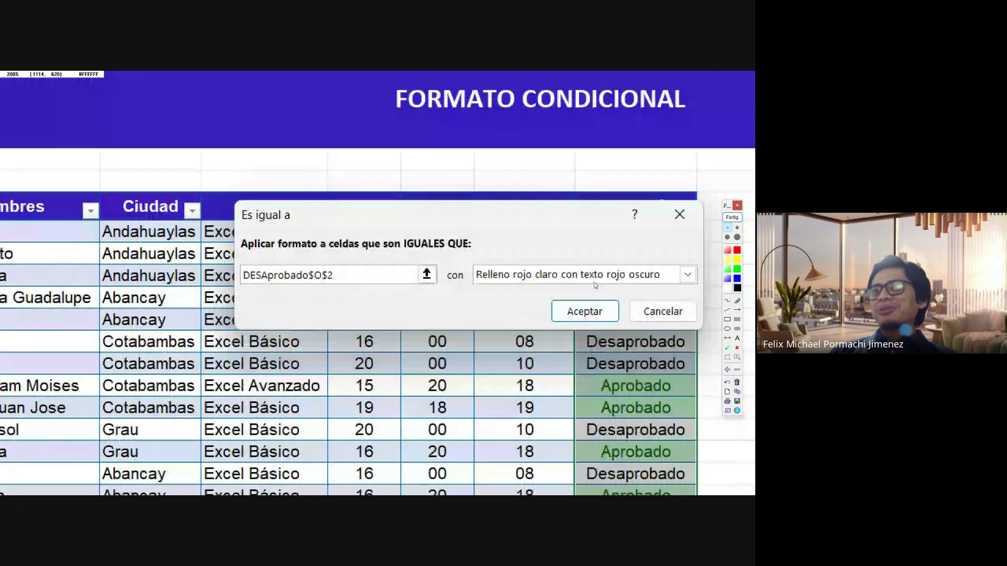
{"action": "left_click", "coordinate": [732, 218]}
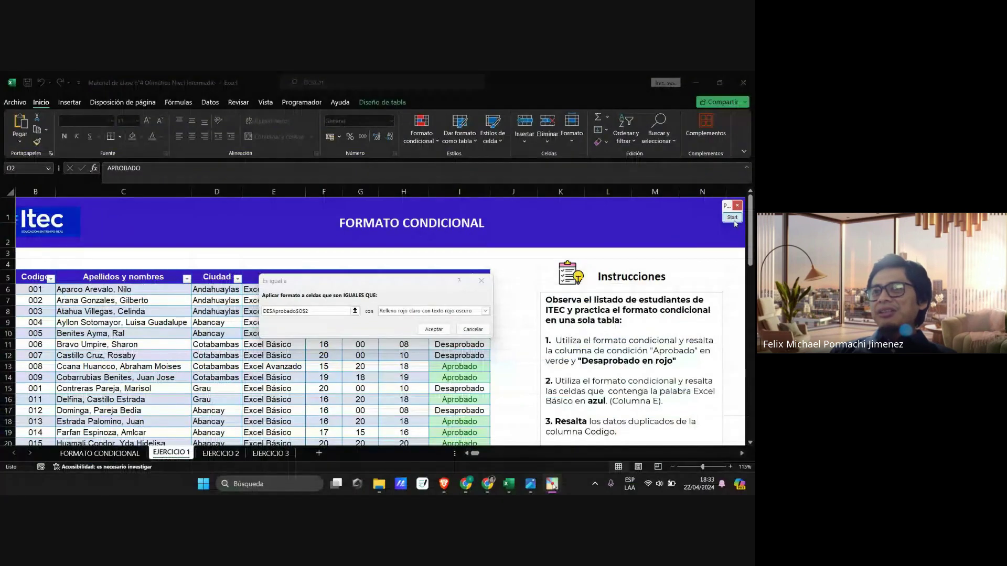
{"action": "left_click", "coordinate": [440, 330]}
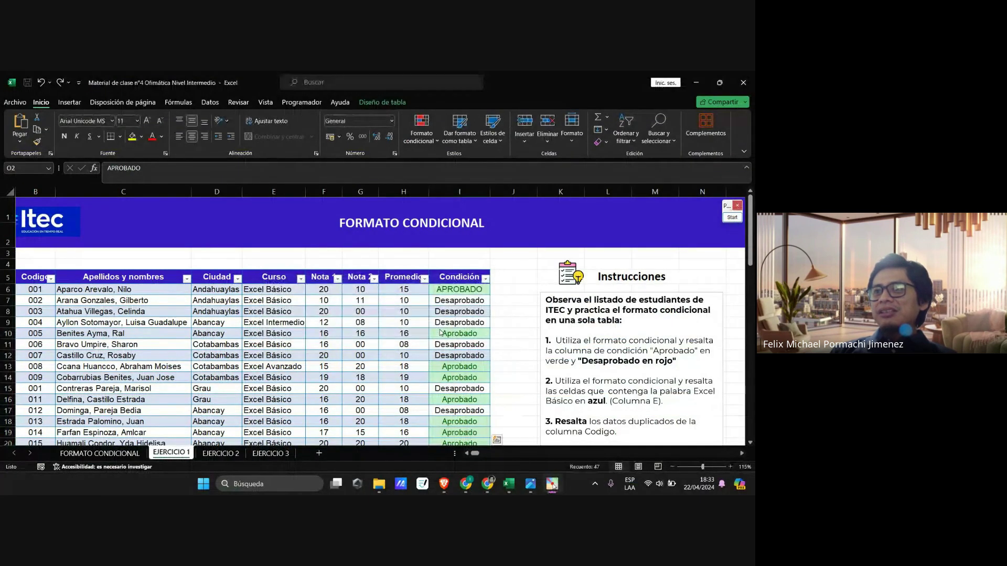
{"action": "scroll", "coordinate": [440, 332], "scroll_direction": "down", "scroll_amount": 12}
{"action": "scroll", "coordinate": [481, 312], "scroll_direction": "up", "scroll_amount": 6}
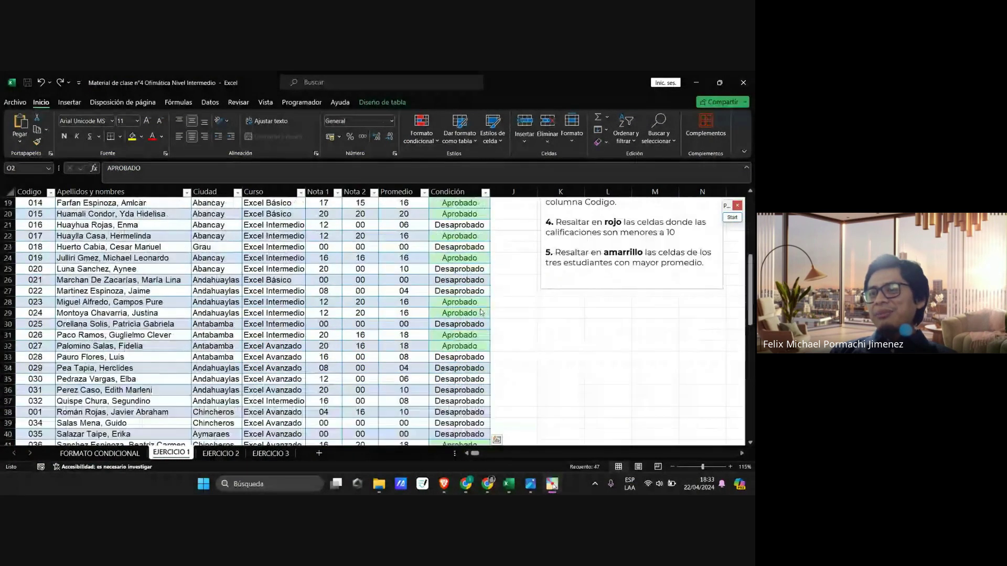
Step: Start another "Es igual a" highlight rule for the selected Condición cells
{"action": "scroll", "coordinate": [481, 312], "scroll_direction": "up", "scroll_amount": 6}
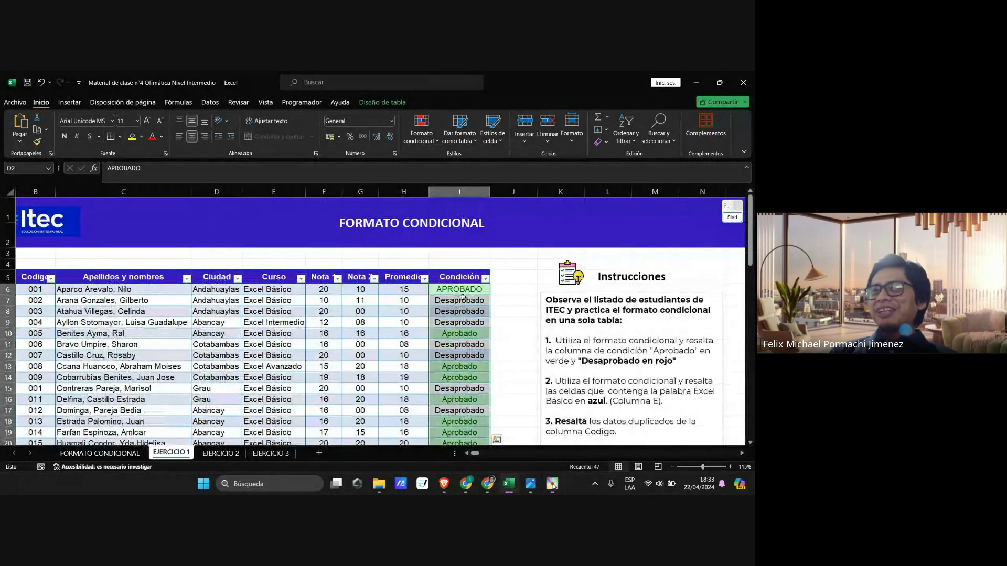
{"action": "left_click", "coordinate": [421, 134]}
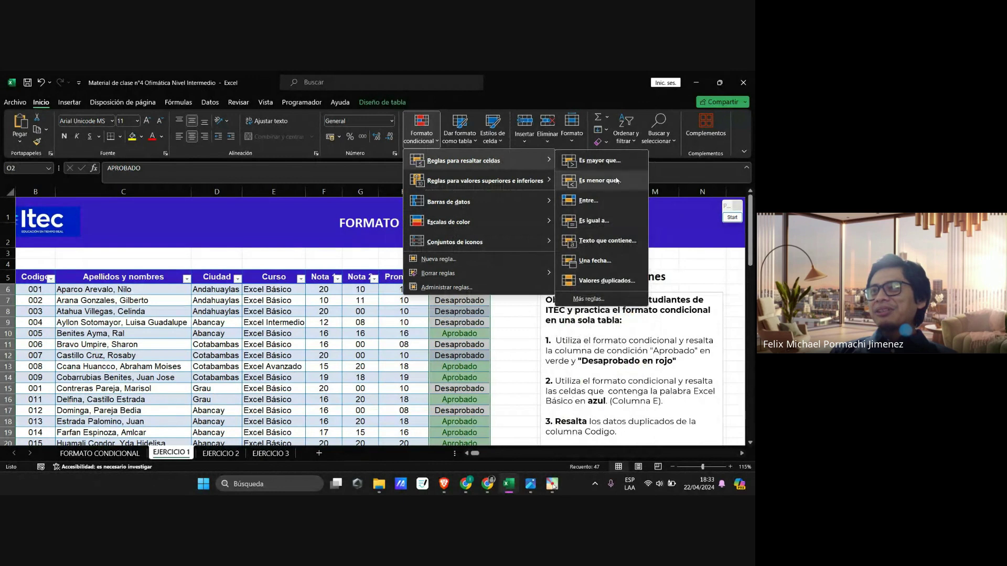
{"action": "left_click", "coordinate": [598, 220]}
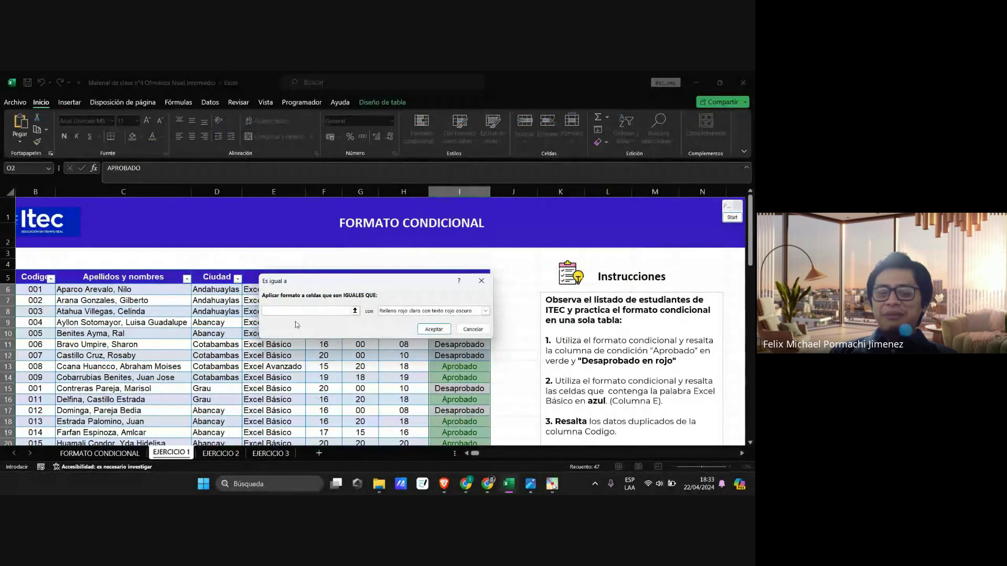
{"action": "type", "text": "desrpobado"}
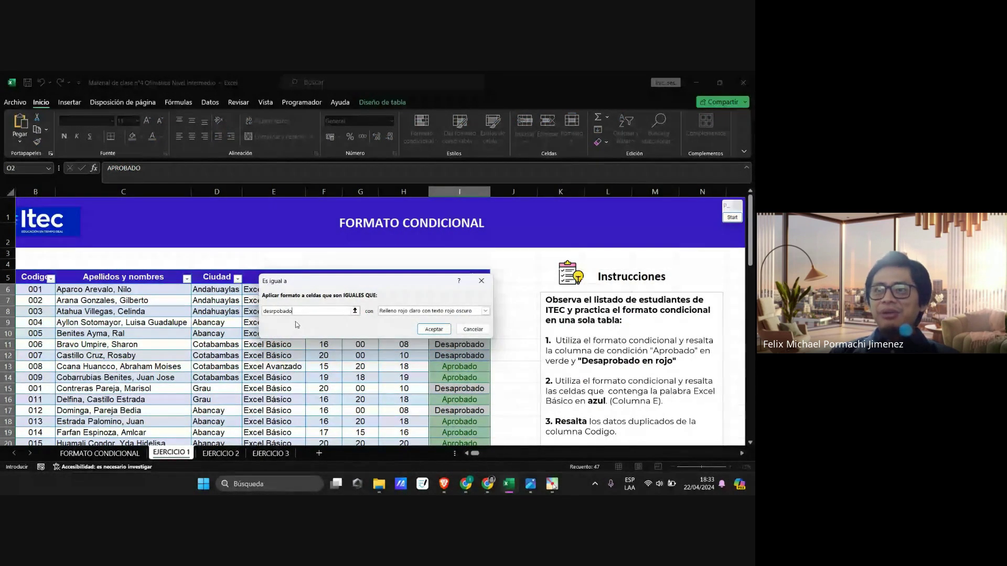
{"action": "key", "text": "BackSpace"}
{"action": "key", "text": "BackSpace"}
{"action": "key", "text": "BackSpace"}
{"action": "key", "text": "BackSpace"}
{"action": "key", "text": "BackSpace"}
{"action": "key", "text": "BackSpace"}
{"action": "key", "text": "BackSpace"}
{"action": "key", "text": "BackSpace"}
{"action": "key", "text": "BackSpace"}
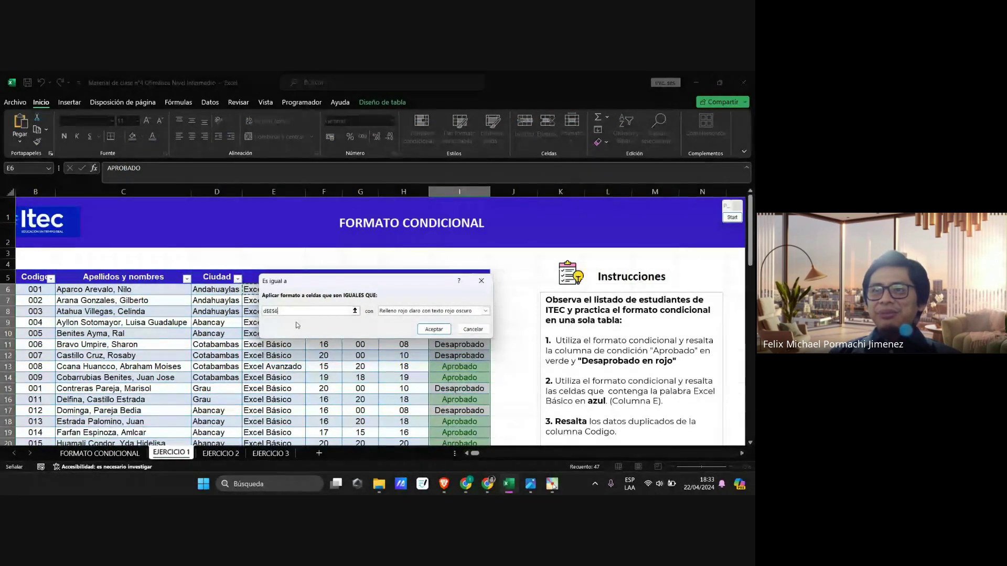
{"action": "left_click_drag", "start_coordinate": [35, 289], "coordinate": [250, 289]}
{"action": "left_click", "coordinate": [305, 312]}
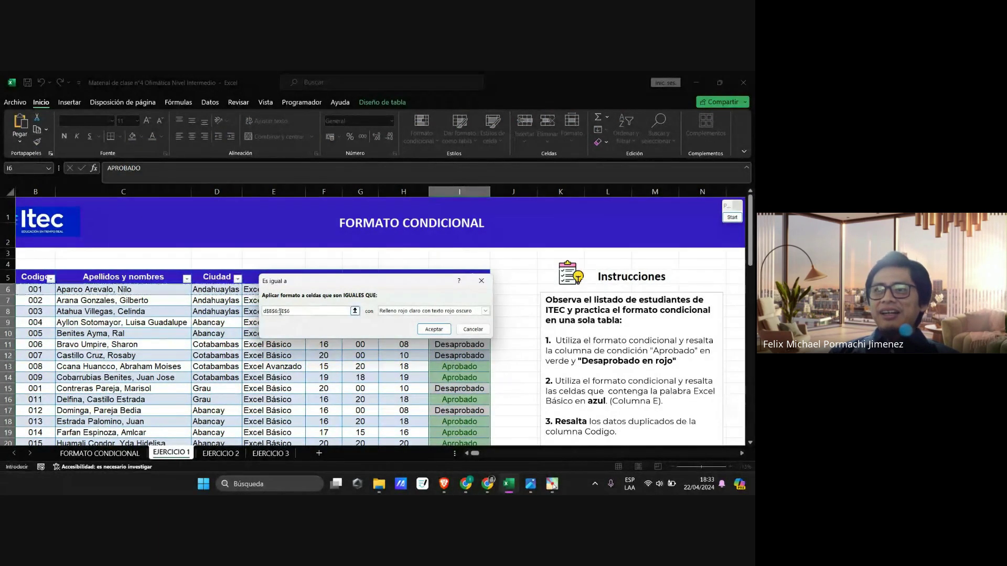
{"action": "left_click_drag", "start_coordinate": [306, 312], "coordinate": [251, 313]}
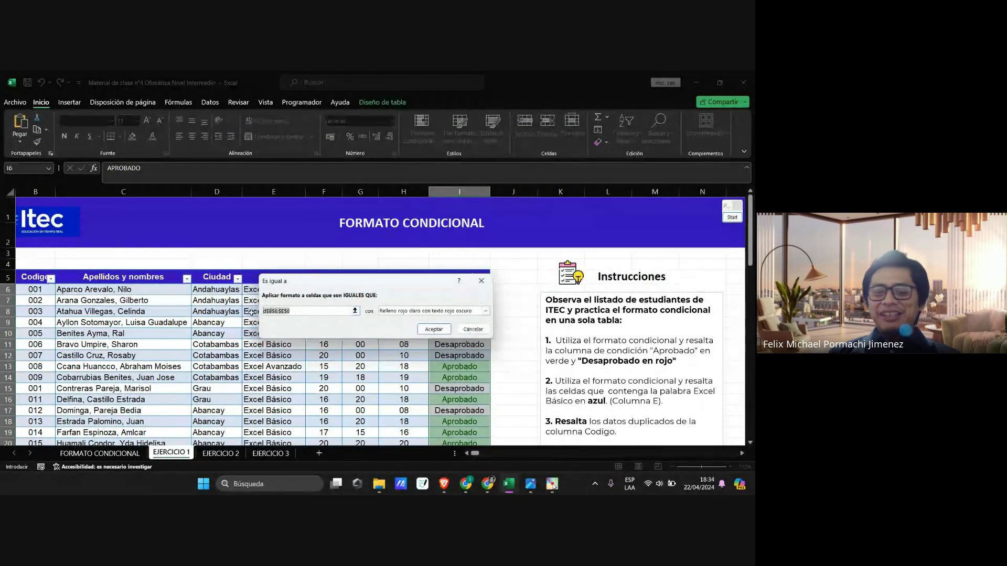
Step: Set the rule's value to desaprobado with "Relleno rojo claro con texto rojo oscuro", apply it, and deselect the cells
{"action": "type", "text": "desaprobado"}
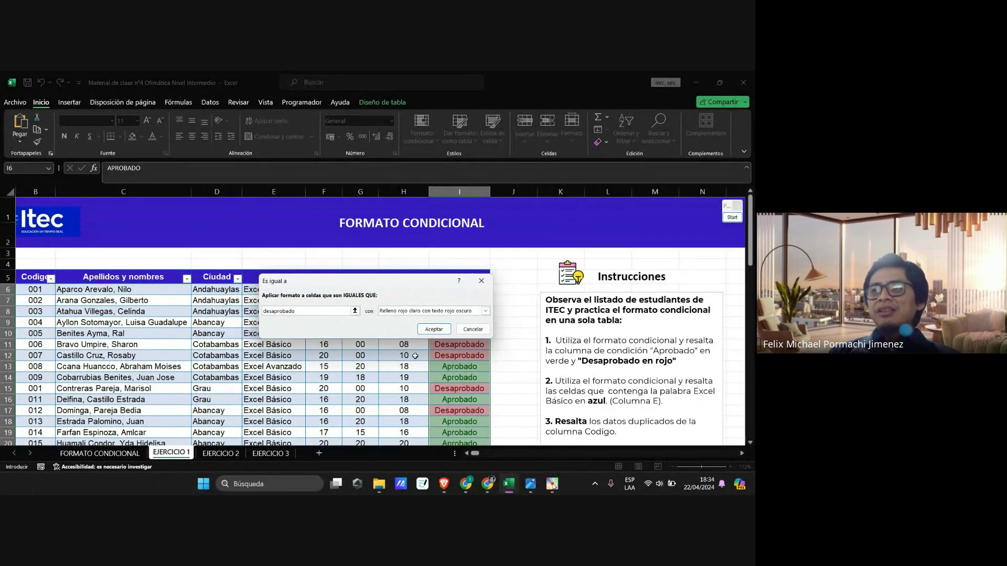
{"action": "left_click", "coordinate": [434, 329]}
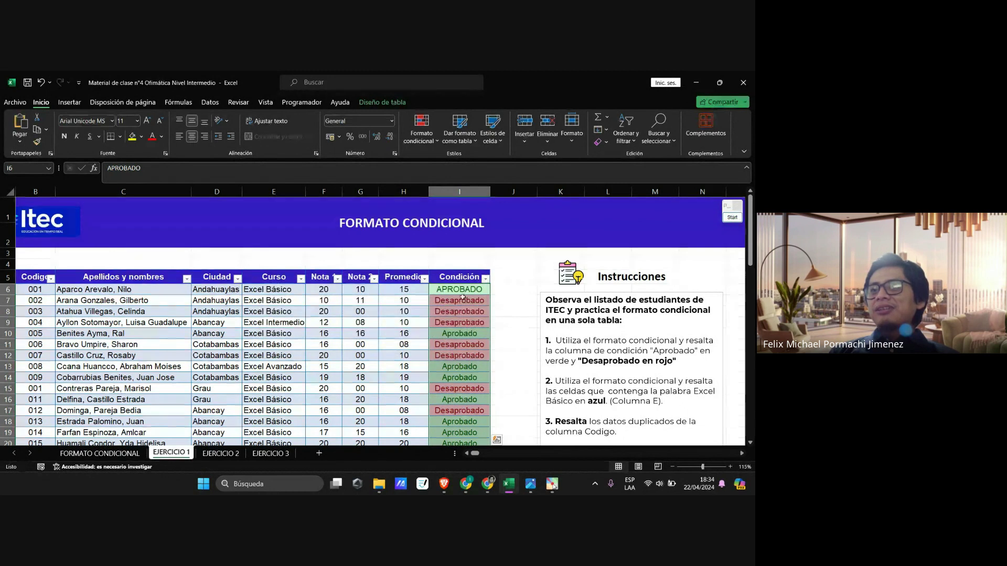
{"action": "left_click", "coordinate": [517, 318]}
Step: Review the highlighting of Aprobado and Desaprobado down the whole Condición column
{"action": "scroll", "coordinate": [516, 317], "scroll_direction": "down", "scroll_amount": 3}
{"action": "scroll", "coordinate": [459, 291], "scroll_direction": "down", "scroll_amount": 3}
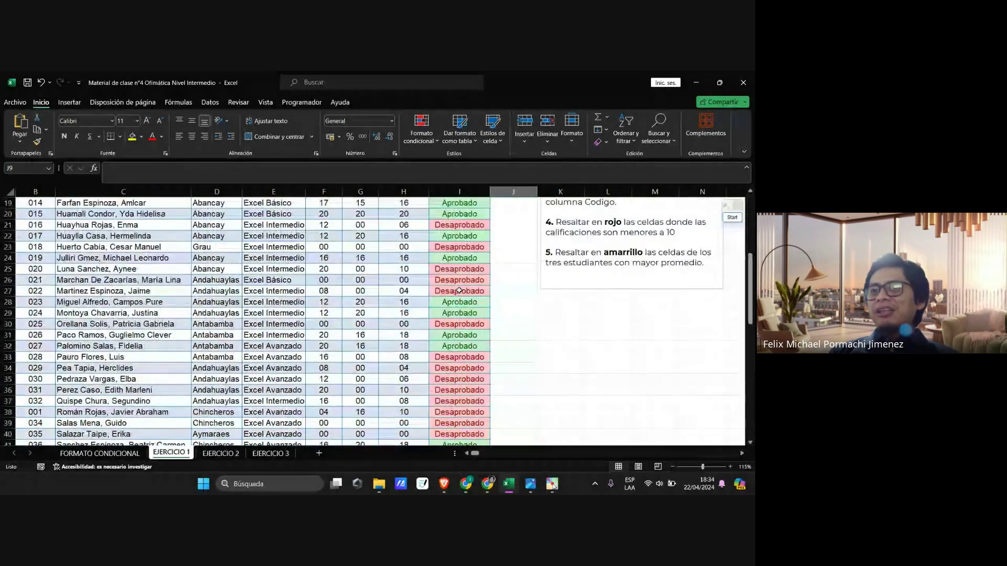
{"action": "scroll", "coordinate": [456, 292], "scroll_direction": "down", "scroll_amount": 10}
{"action": "scroll", "coordinate": [453, 305], "scroll_direction": "up", "scroll_amount": 6}
{"action": "scroll", "coordinate": [457, 315], "scroll_direction": "up", "scroll_amount": 8}
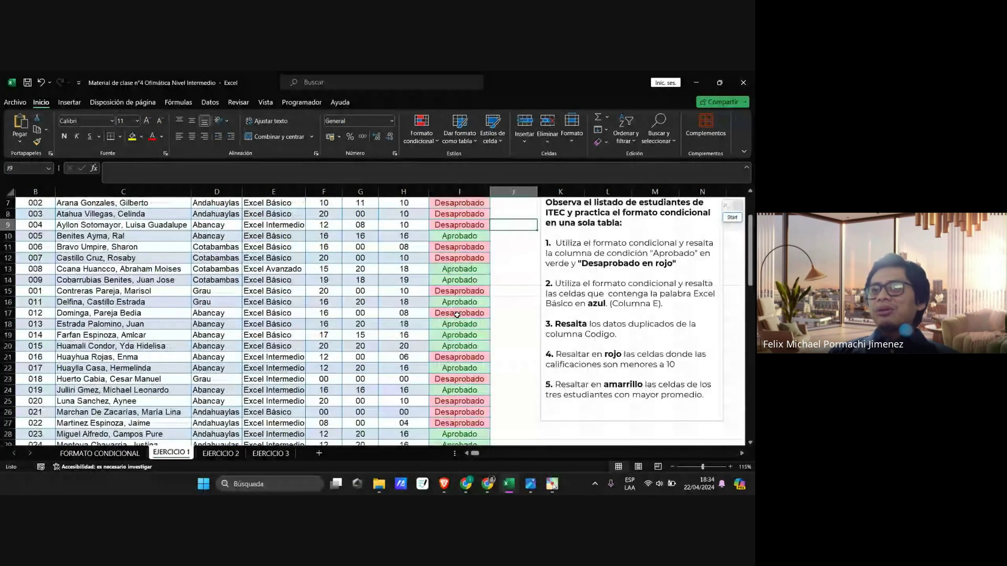
{"action": "scroll", "coordinate": [457, 315], "scroll_direction": "up", "scroll_amount": 2}
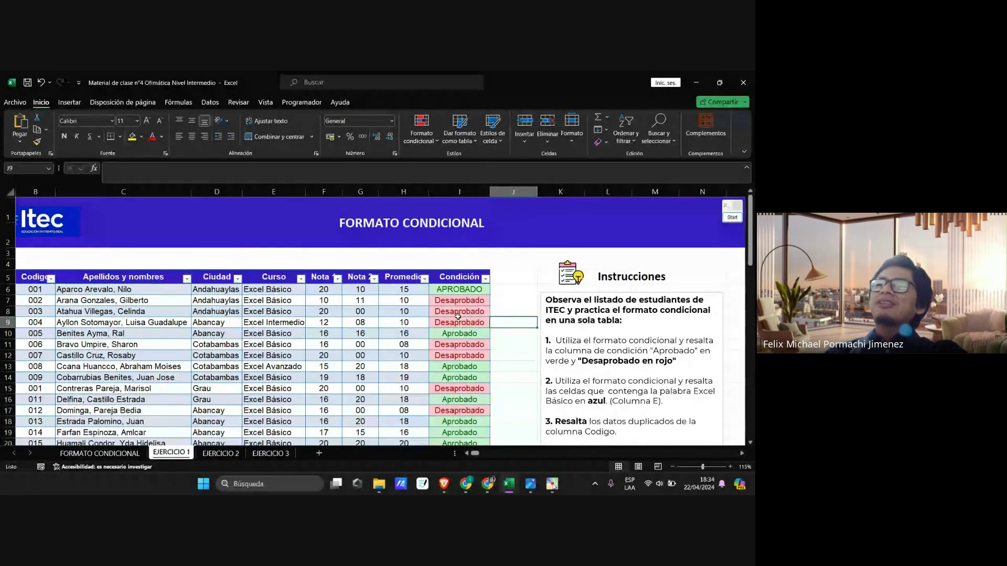
{"action": "scroll", "coordinate": [403, 390], "scroll_direction": "down", "scroll_amount": 13}
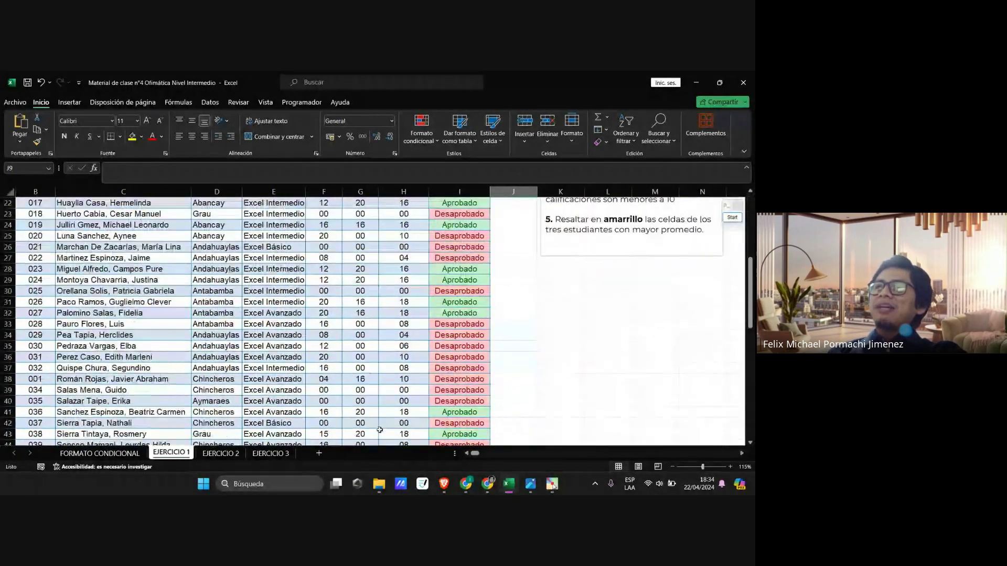
{"action": "scroll", "coordinate": [477, 341], "scroll_direction": "up", "scroll_amount": 11}
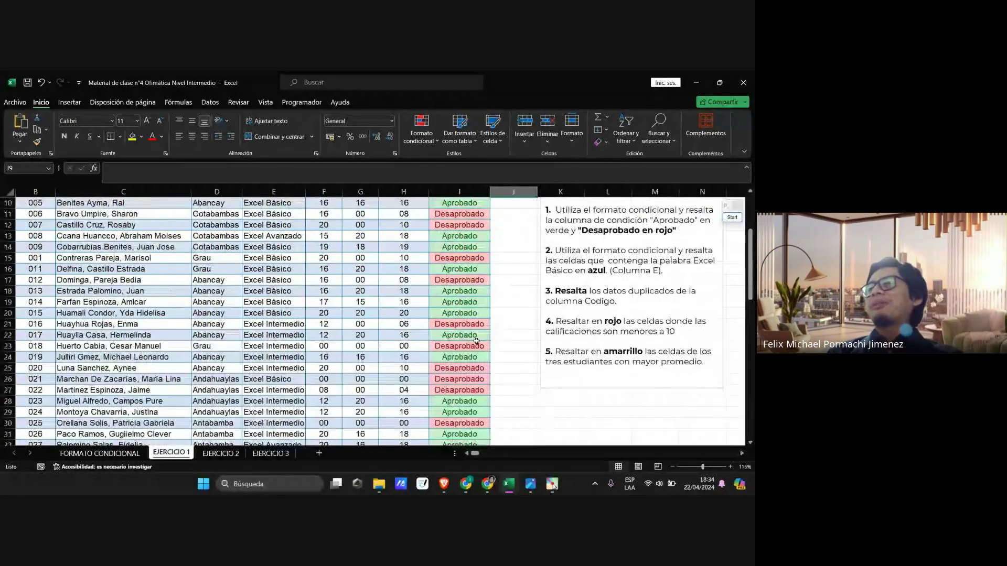
{"action": "scroll", "coordinate": [476, 341], "scroll_direction": "up", "scroll_amount": 2}
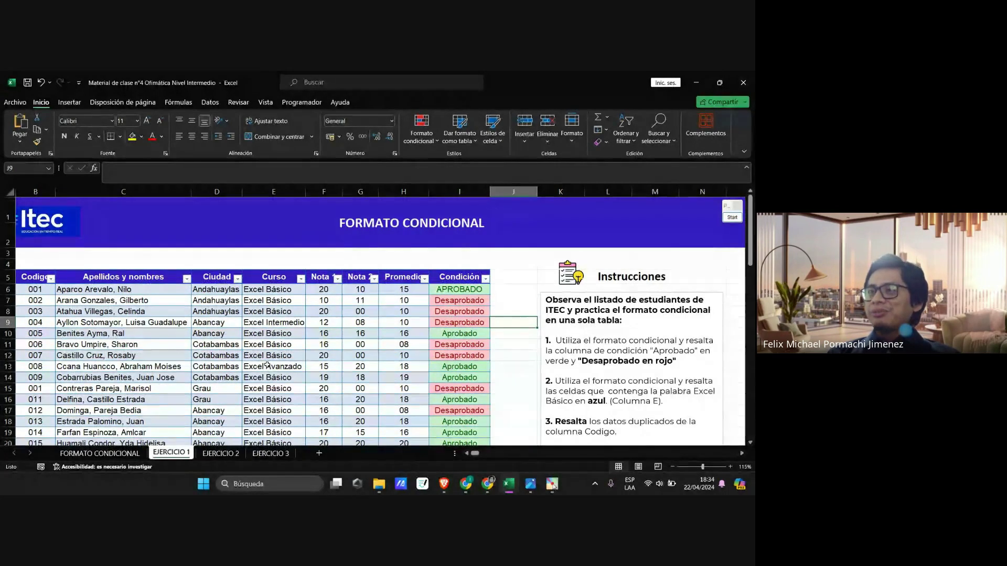
Step: Read exercise instruction 2 about highlighting the cells containing Excel Básico in blue in column E
{"action": "scroll", "coordinate": [267, 366], "scroll_direction": "down", "scroll_amount": 1}
{"action": "left_click", "coordinate": [664, 342]}
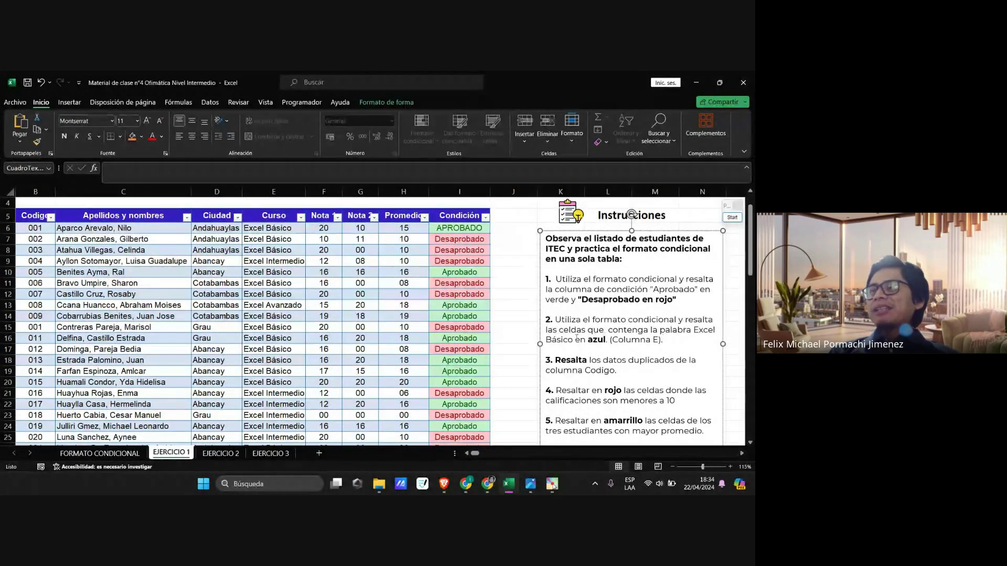
{"action": "left_click", "coordinate": [515, 372]}
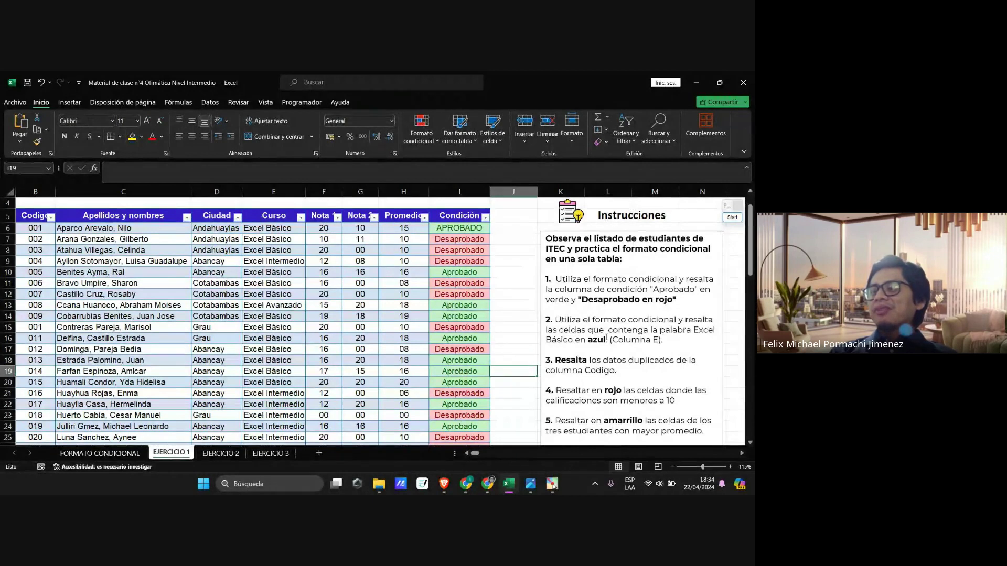
{"action": "left_click", "coordinate": [639, 340]}
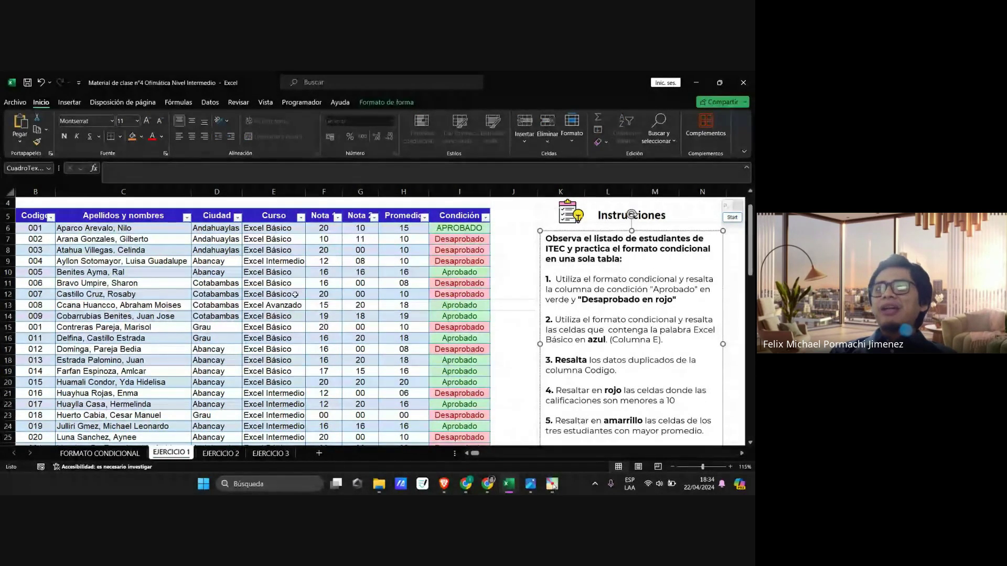
Step: Select the course entries in the Curso column and review them from the first student to the last
{"action": "left_click", "coordinate": [287, 191]}
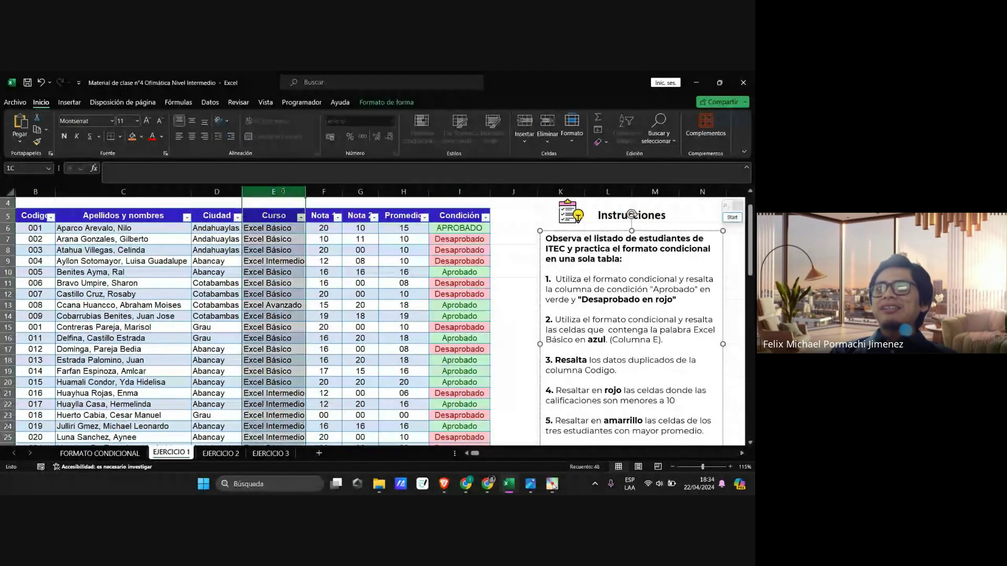
{"action": "left_click", "coordinate": [286, 226]}
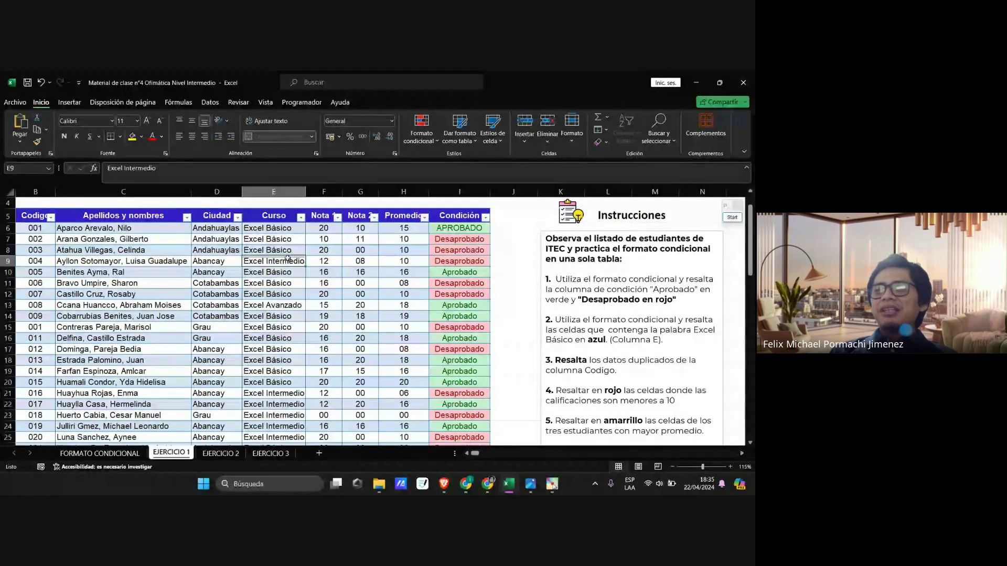
{"action": "key", "text": "Down"}
{"action": "key", "text": "Down"}
{"action": "key", "text": "Down"}
{"action": "key", "text": "Down"}
{"action": "key", "text": "Down"}
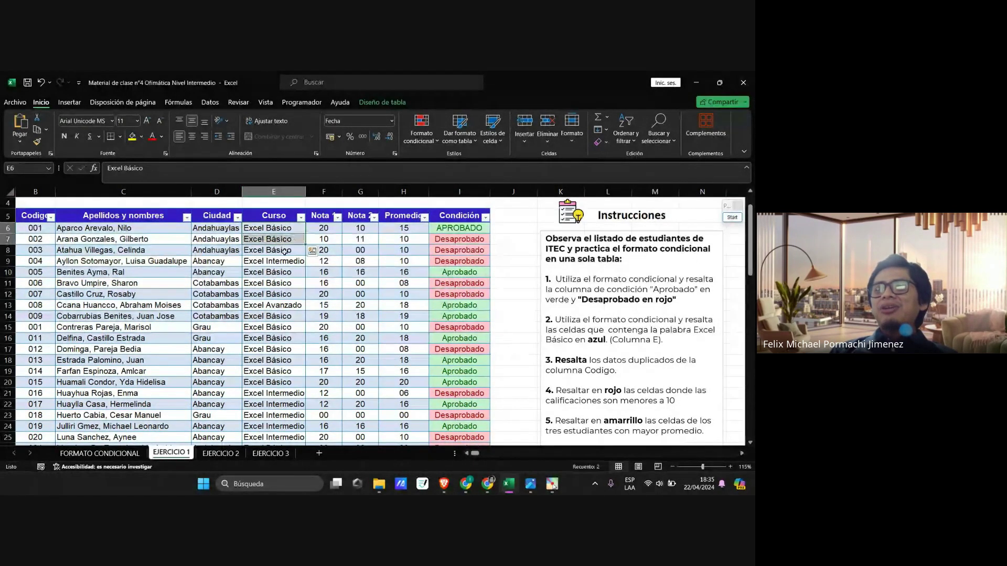
{"action": "left_click_drag", "start_coordinate": [273, 227], "coordinate": [329, 246]}
{"action": "scroll", "coordinate": [329, 246], "scroll_direction": "down", "scroll_amount": 6}
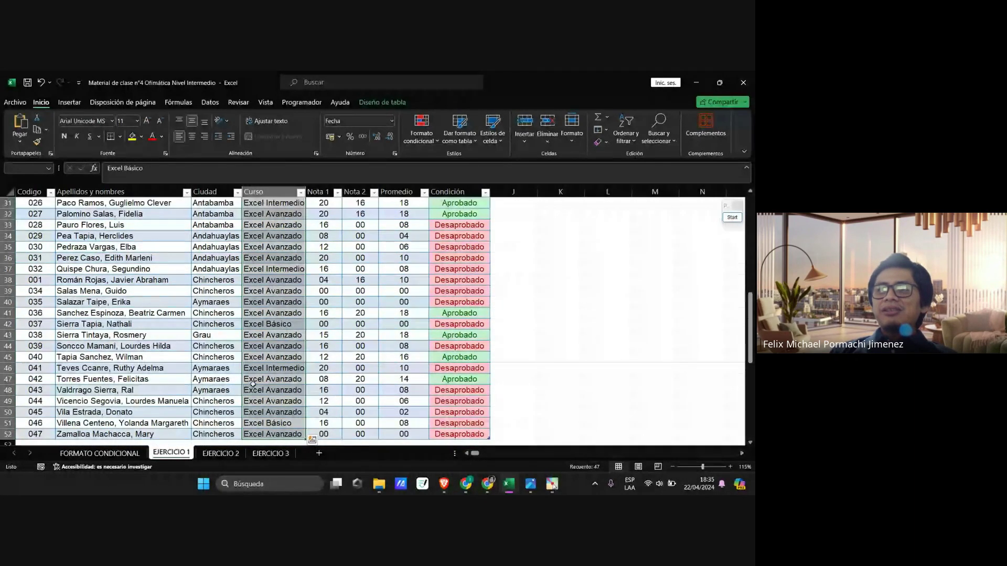
{"action": "scroll", "coordinate": [264, 368], "scroll_direction": "up", "scroll_amount": 6}
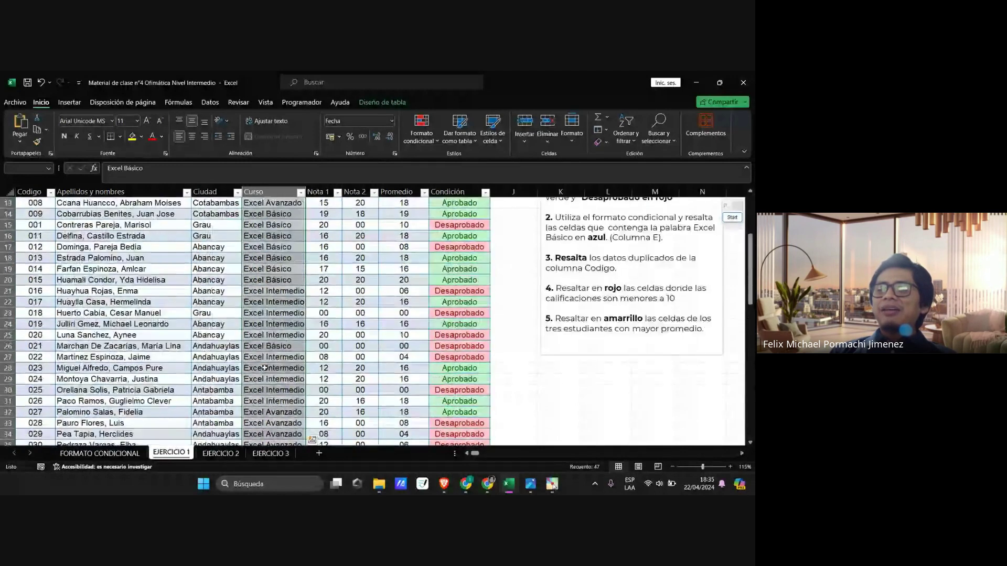
{"action": "scroll", "coordinate": [264, 368], "scroll_direction": "up", "scroll_amount": 4}
{"action": "scroll", "coordinate": [265, 367], "scroll_direction": "down", "scroll_amount": 2}
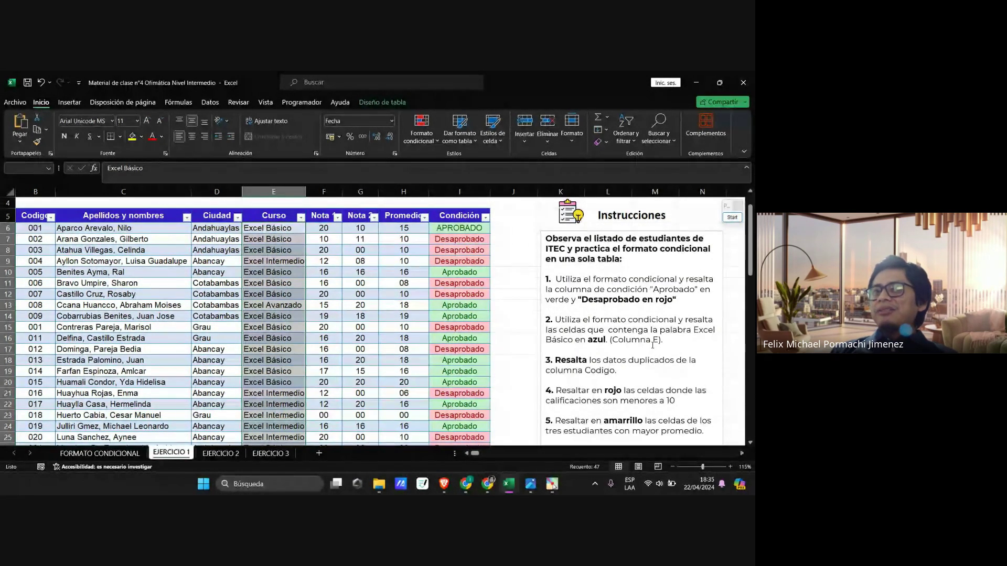
Step: Select the student table from its header row to the last record and look over its extent
{"action": "left_click_drag", "start_coordinate": [360, 284], "coordinate": [361, 294]}
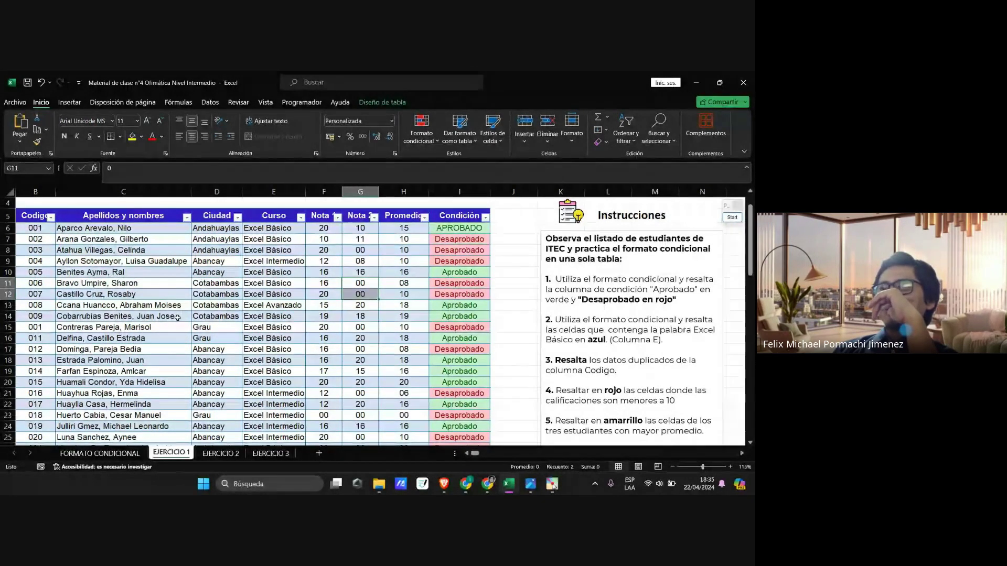
{"action": "left_click_drag", "start_coordinate": [37, 213], "coordinate": [432, 341]}
{"action": "key", "text": "ctrl+shift+Down"}
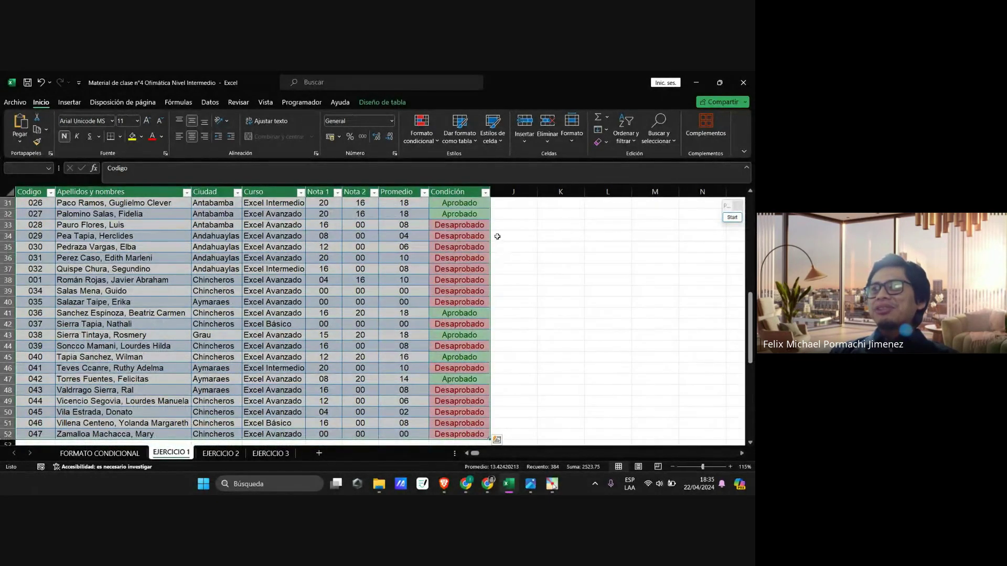
{"action": "scroll", "coordinate": [368, 284], "scroll_direction": "up", "scroll_amount": 9}
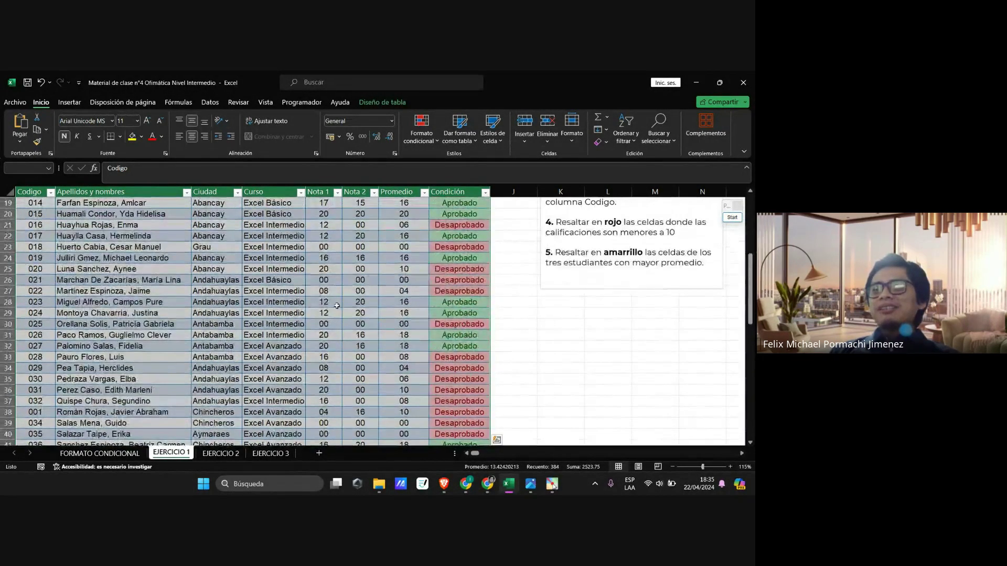
{"action": "left_click", "coordinate": [312, 346]}
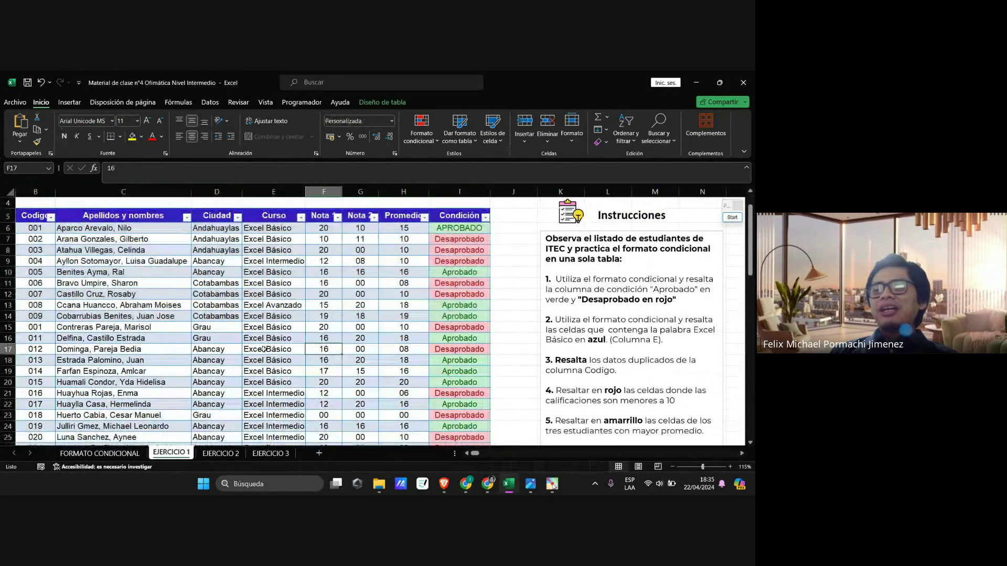
{"action": "scroll", "coordinate": [252, 330], "scroll_direction": "up", "scroll_amount": 1}
{"action": "left_click", "coordinate": [288, 375]}
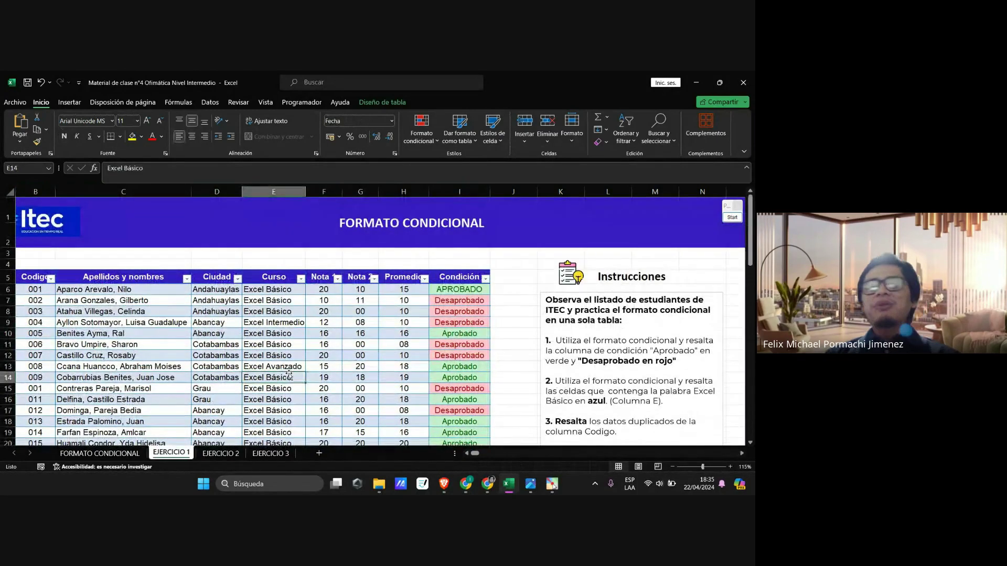
Step: Select all the data in the student table and apply the Ninguno table style
{"action": "key", "text": "ctrl+a"}
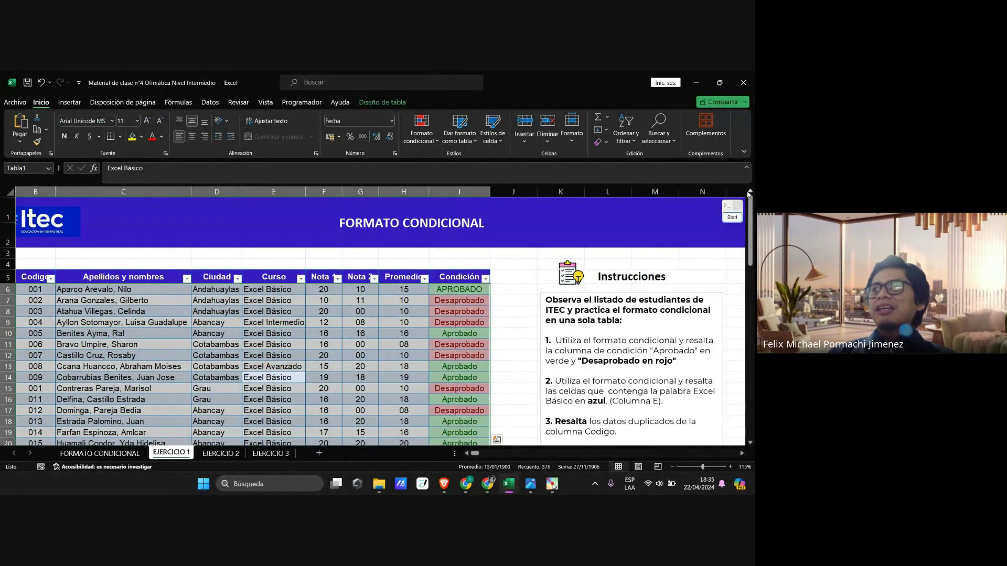
{"action": "left_click", "coordinate": [736, 220]}
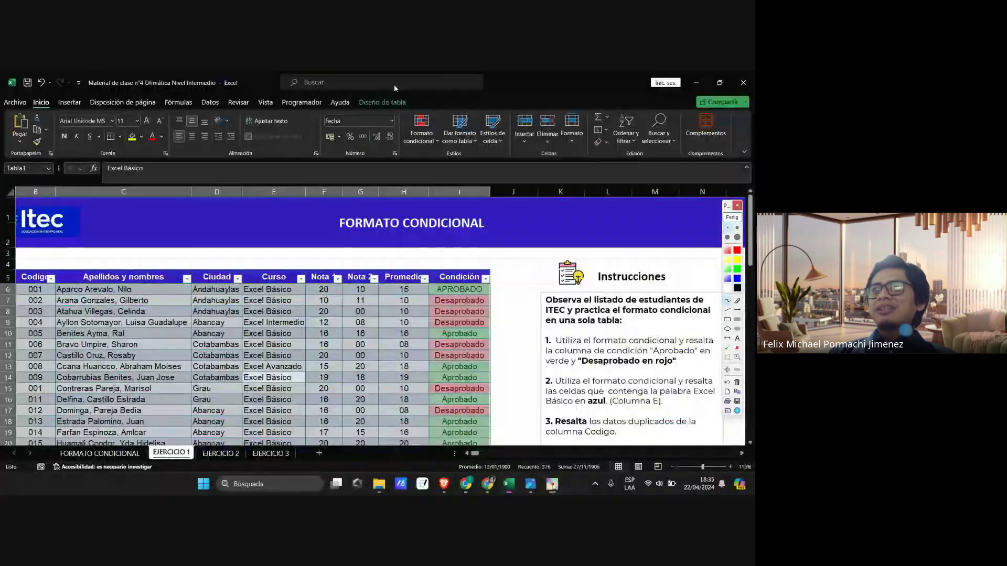
{"action": "scroll", "coordinate": [395, 84], "scroll_direction": "up", "scroll_amount": 3}
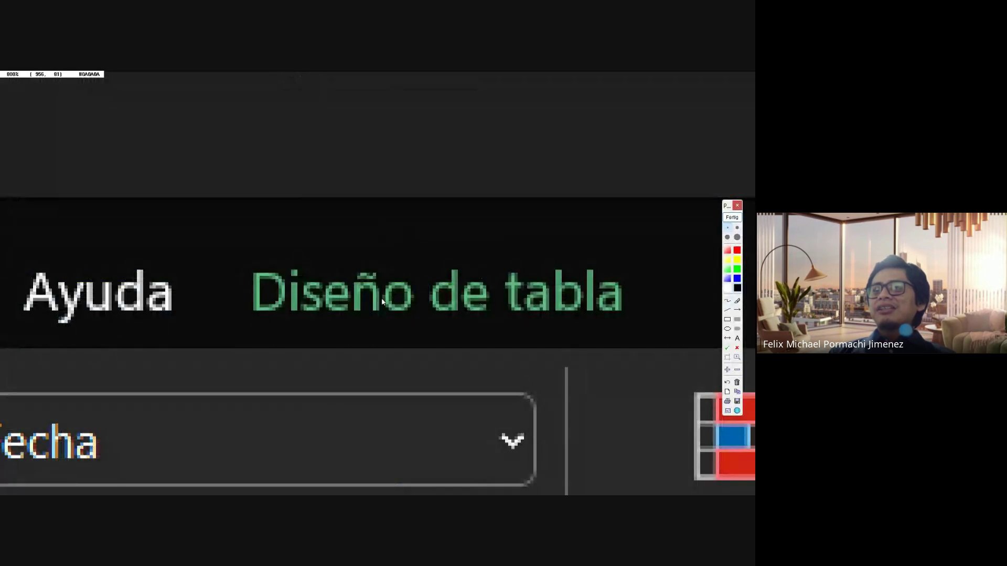
{"action": "scroll", "coordinate": [436, 261], "scroll_direction": "down", "scroll_amount": 3}
{"action": "scroll", "coordinate": [423, 148], "scroll_direction": "up", "scroll_amount": 3}
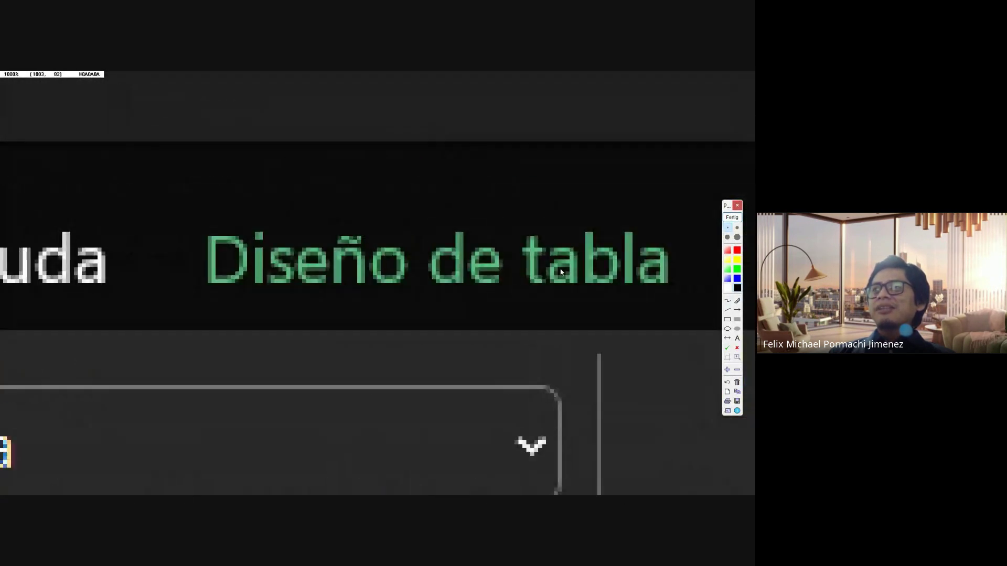
{"action": "left_click", "coordinate": [732, 217]}
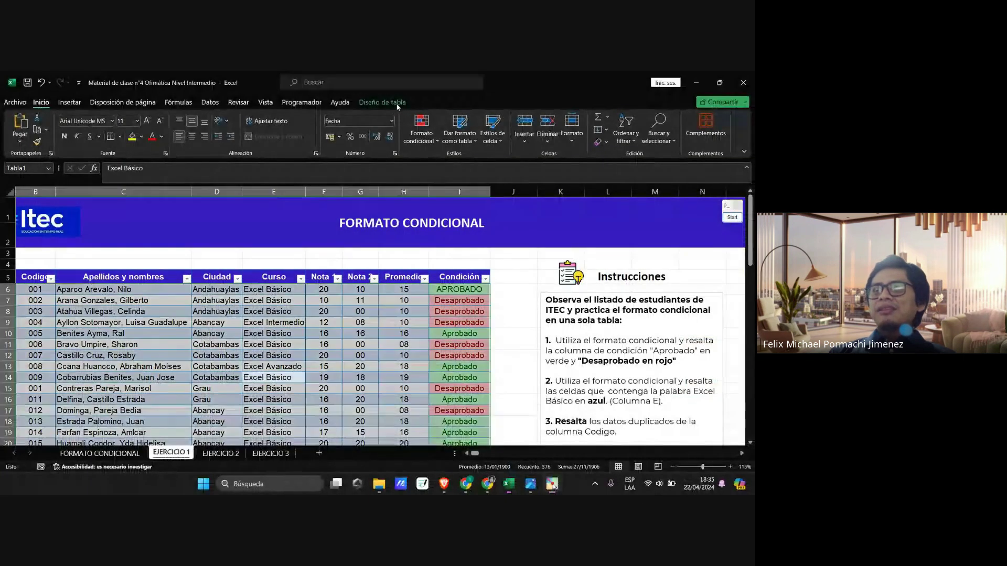
{"action": "left_click", "coordinate": [396, 103]}
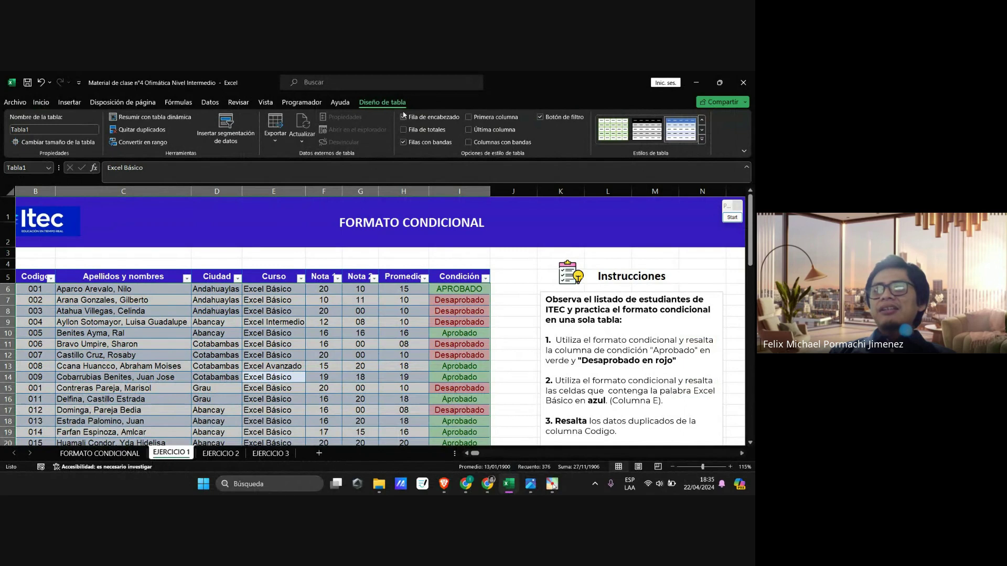
{"action": "left_click", "coordinate": [702, 139]}
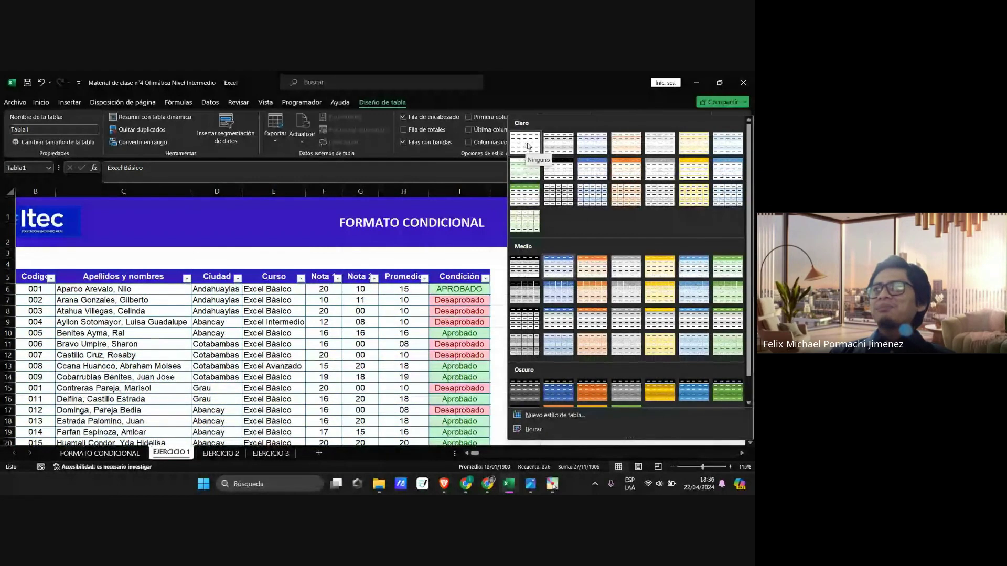
{"action": "left_click", "coordinate": [522, 147]}
{"action": "left_click", "coordinate": [336, 346]}
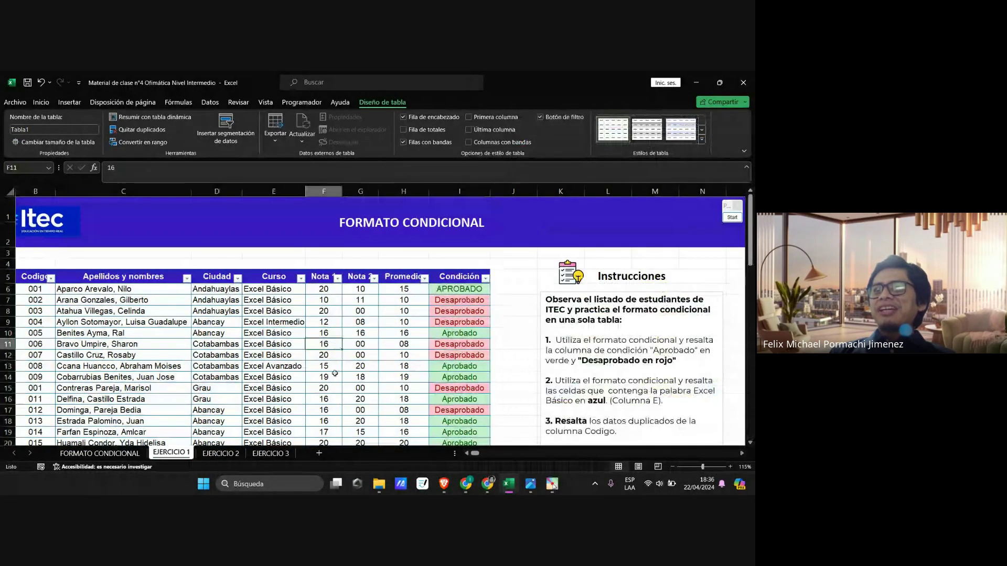
Step: Review the student table's rows and undo the last table style change
{"action": "scroll", "coordinate": [186, 390], "scroll_direction": "down", "scroll_amount": 2}
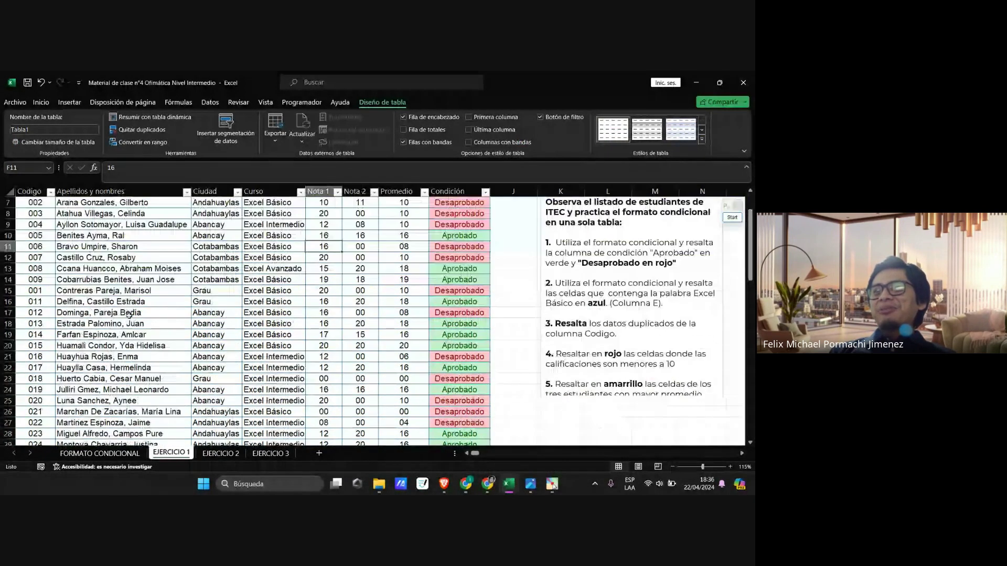
{"action": "scroll", "coordinate": [129, 315], "scroll_direction": "up", "scroll_amount": 2}
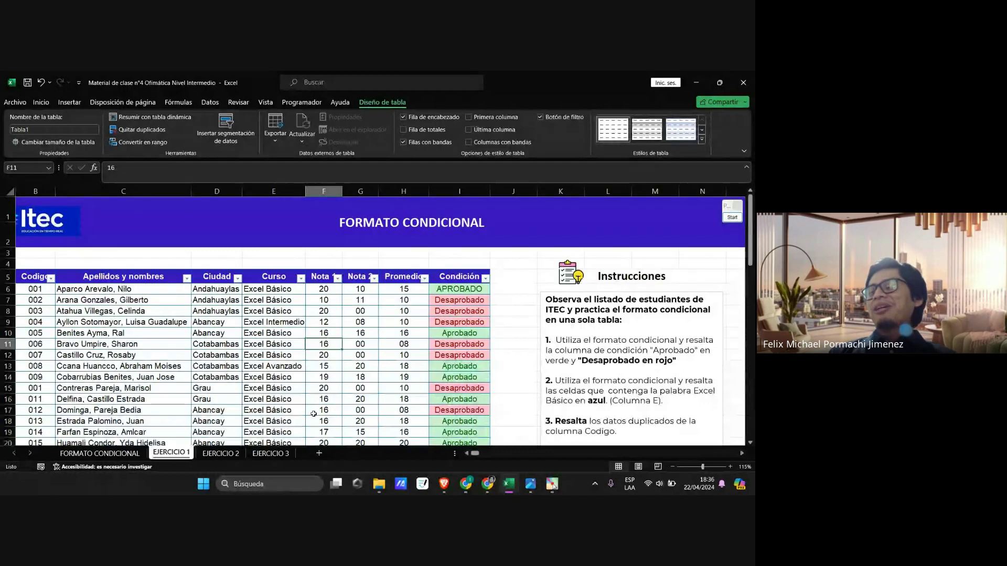
{"action": "scroll", "coordinate": [313, 414], "scroll_direction": "down", "scroll_amount": 3}
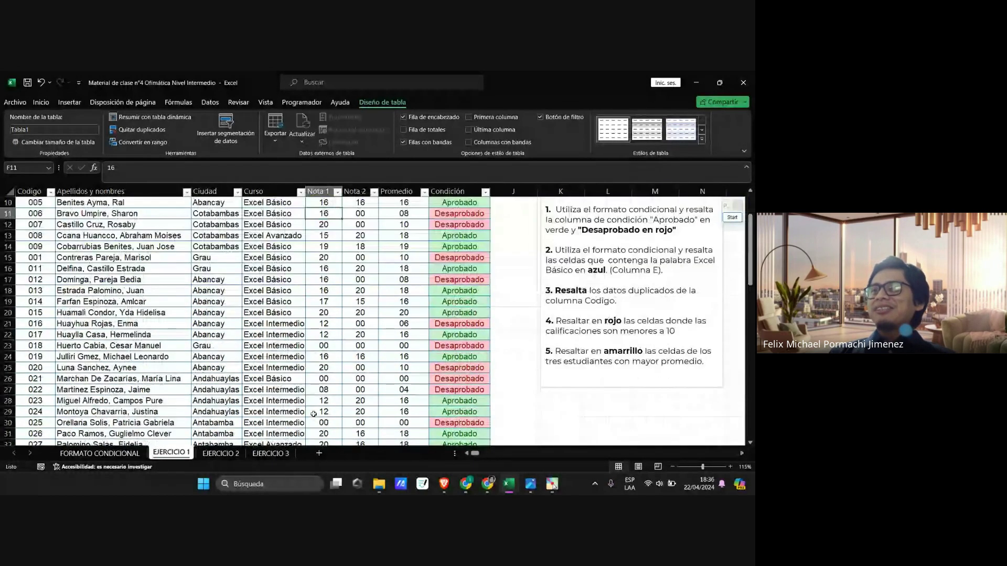
{"action": "scroll", "coordinate": [317, 412], "scroll_direction": "up", "scroll_amount": 3}
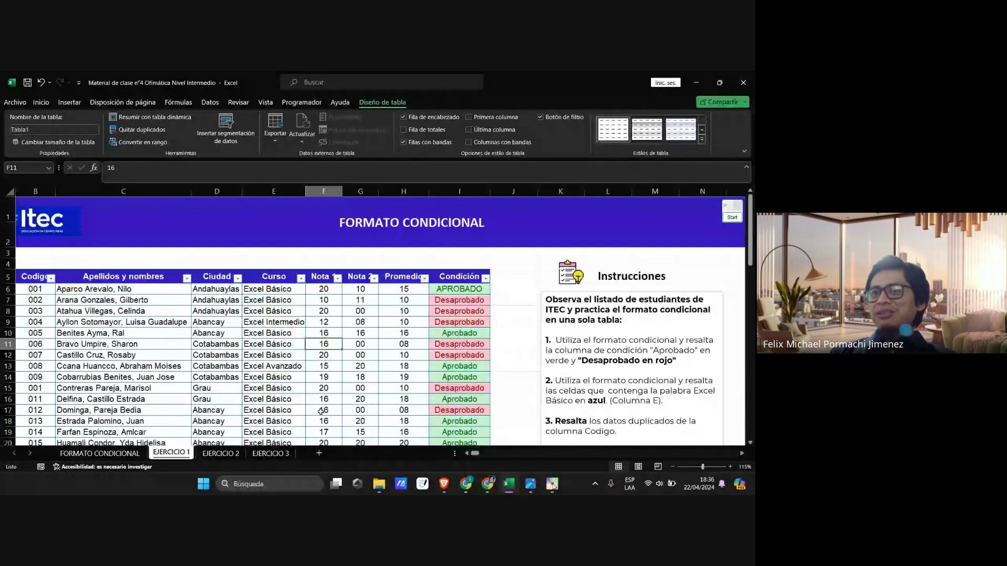
{"action": "left_click", "coordinate": [273, 366]}
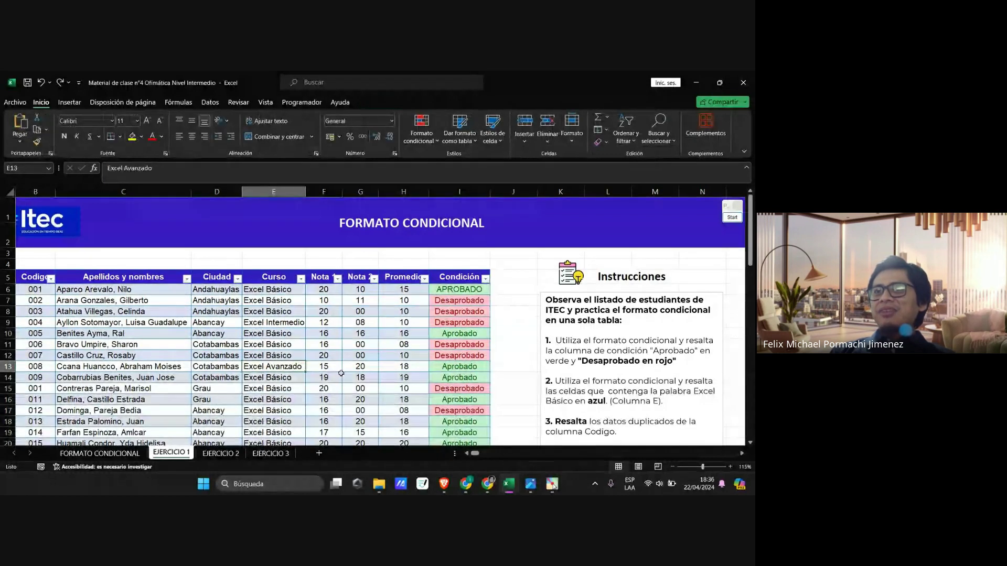
{"action": "scroll", "coordinate": [365, 442], "scroll_direction": "down", "scroll_amount": 3}
{"action": "left_click", "coordinate": [297, 378]}
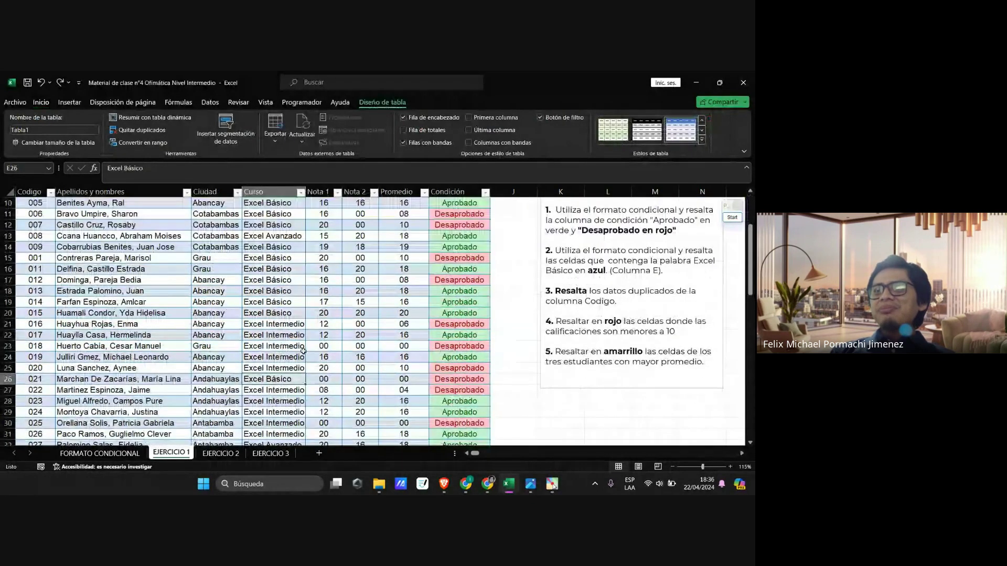
{"action": "scroll", "coordinate": [302, 351], "scroll_direction": "up", "scroll_amount": 2}
{"action": "left_click", "coordinate": [175, 362]}
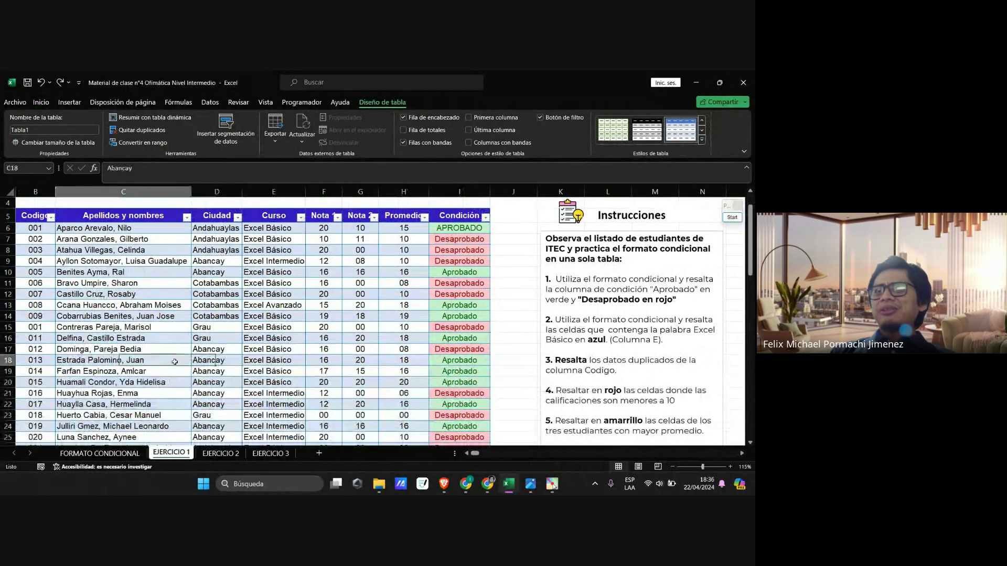
{"action": "left_click", "coordinate": [124, 283]}
{"action": "left_click", "coordinate": [353, 272]}
{"action": "left_click", "coordinate": [360, 371]}
Step: Remove the banded formatting from the student table by applying the Ninguno table style
{"action": "left_click", "coordinate": [123, 370]}
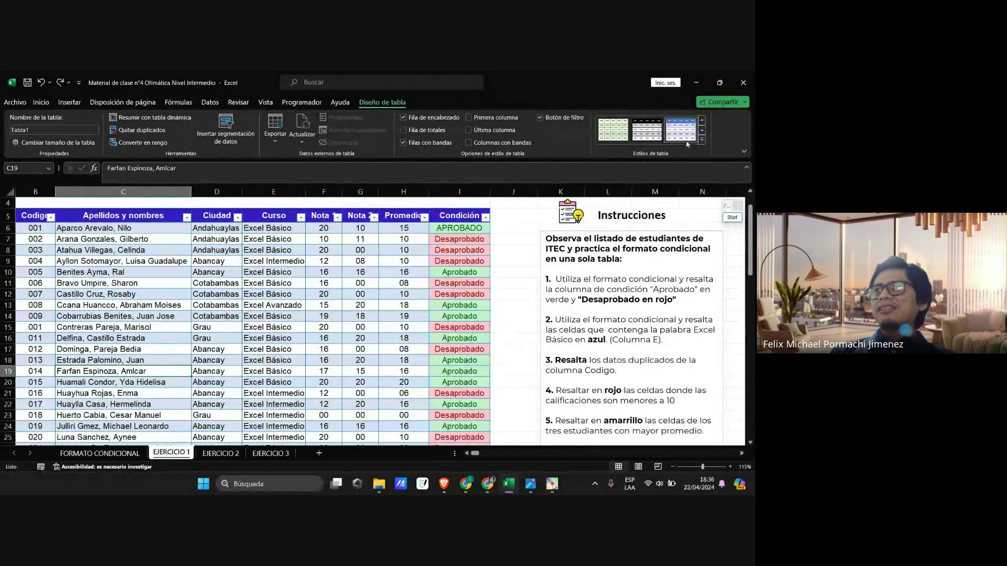
{"action": "left_click", "coordinate": [733, 217]}
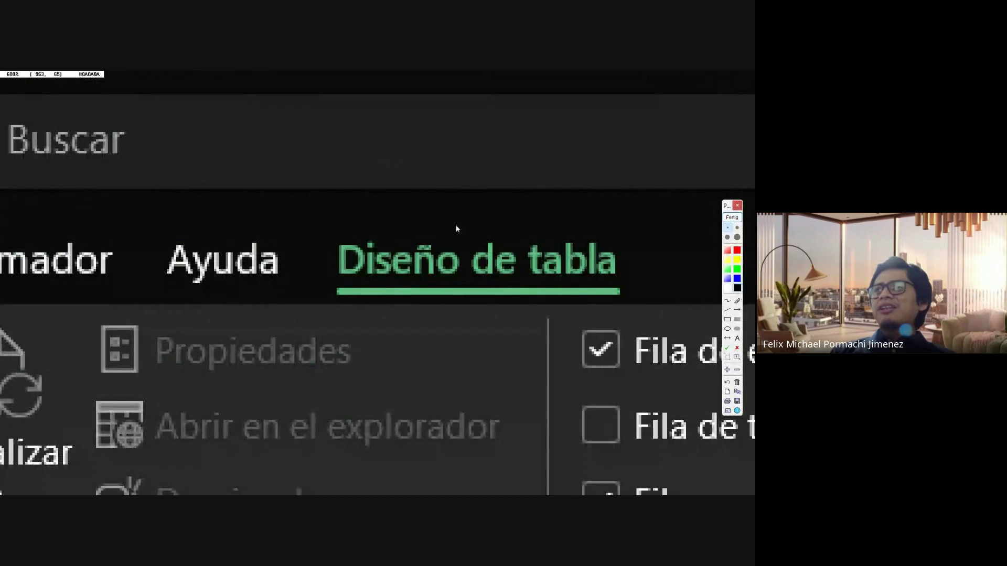
{"action": "key", "text": "Escape"}
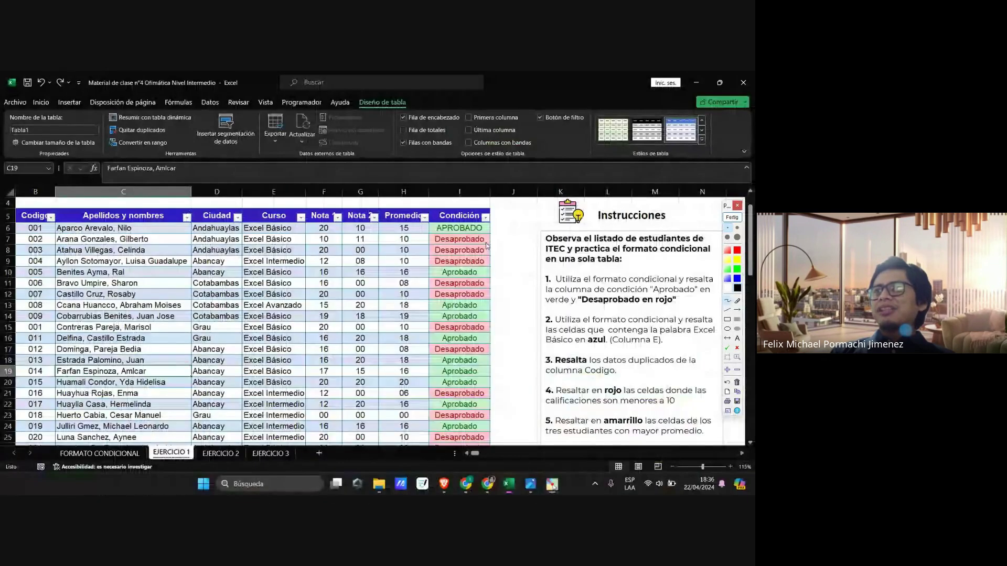
{"action": "left_click", "coordinate": [733, 218]}
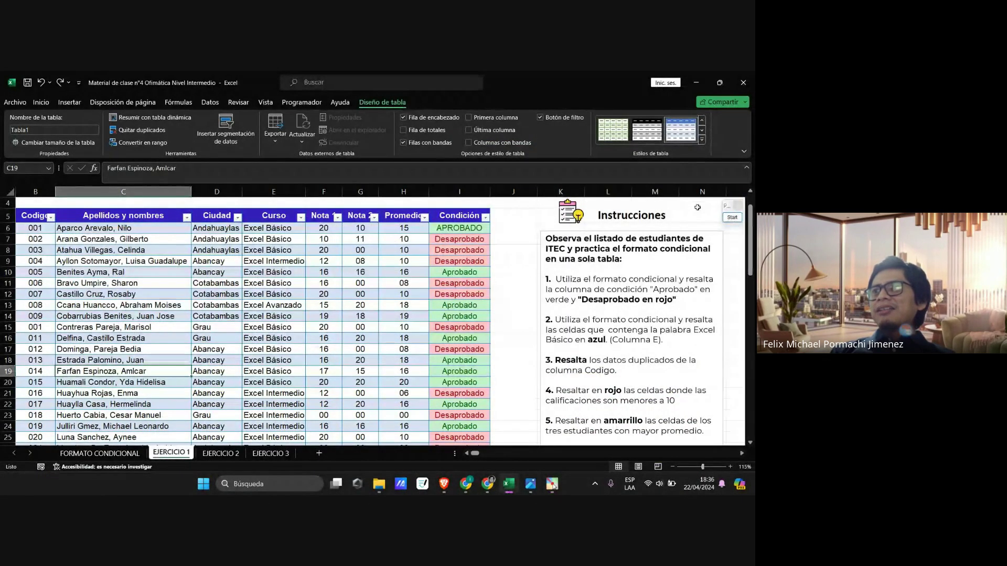
{"action": "left_click", "coordinate": [732, 217]}
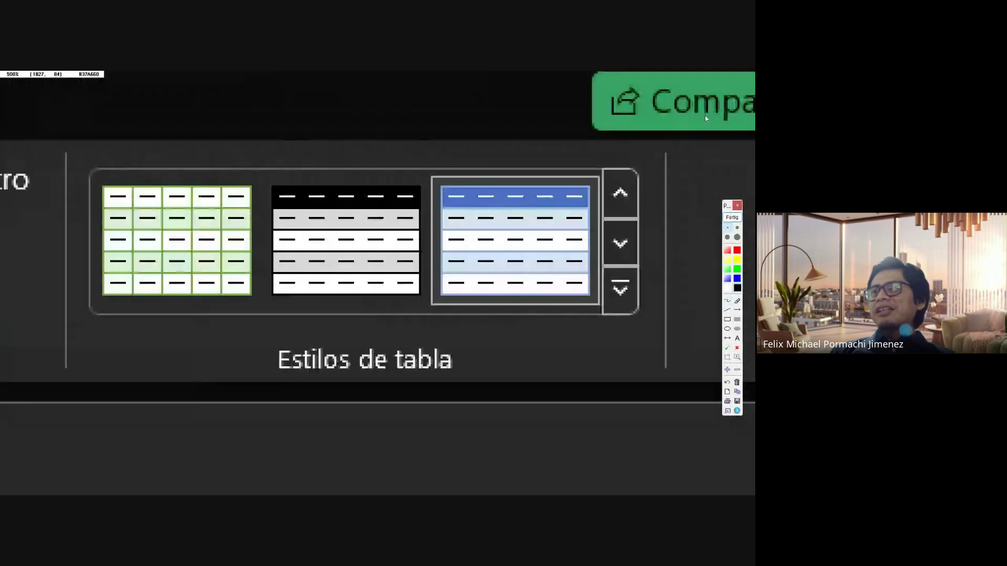
{"action": "key", "text": "Escape"}
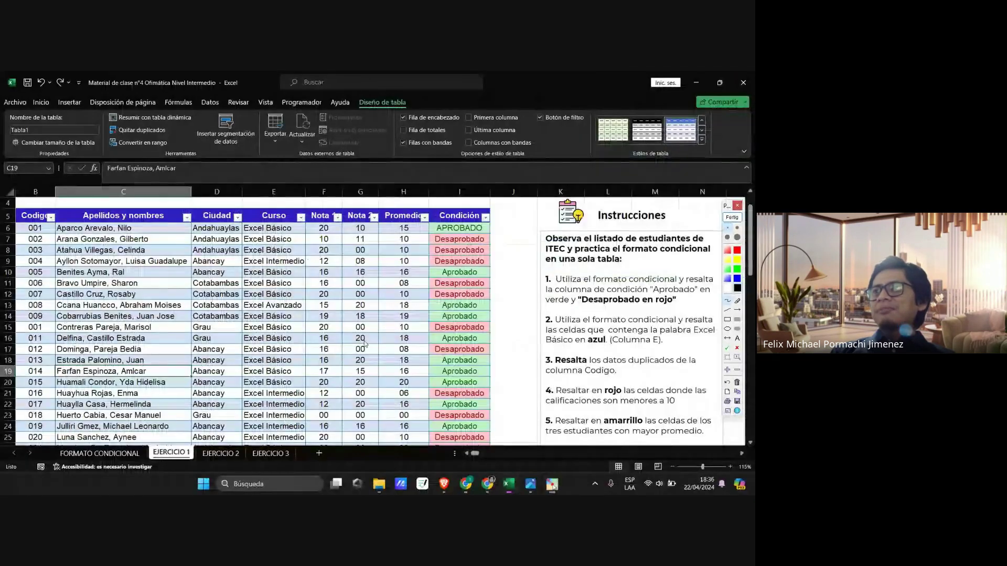
{"action": "left_click", "coordinate": [732, 218]}
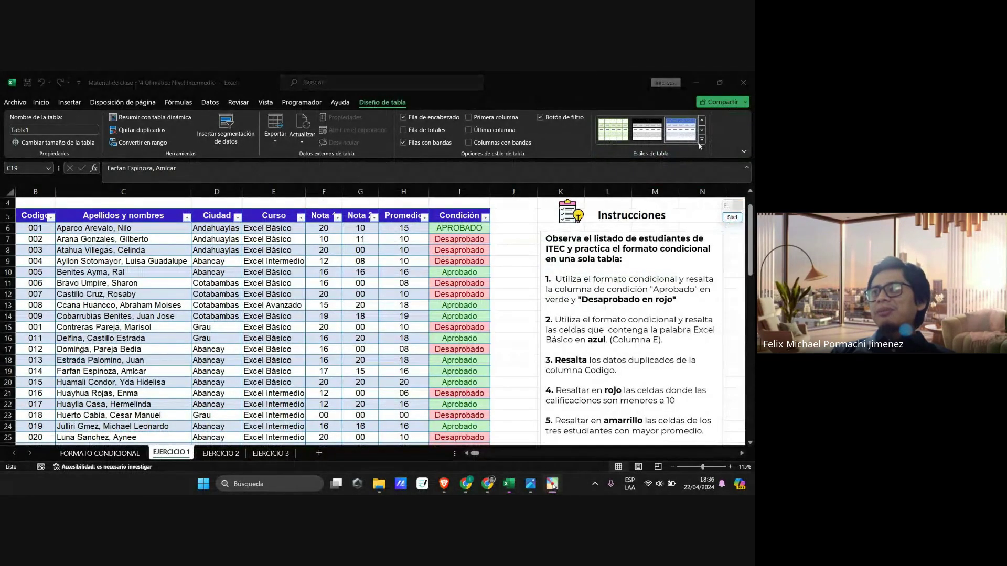
{"action": "left_click", "coordinate": [701, 140]}
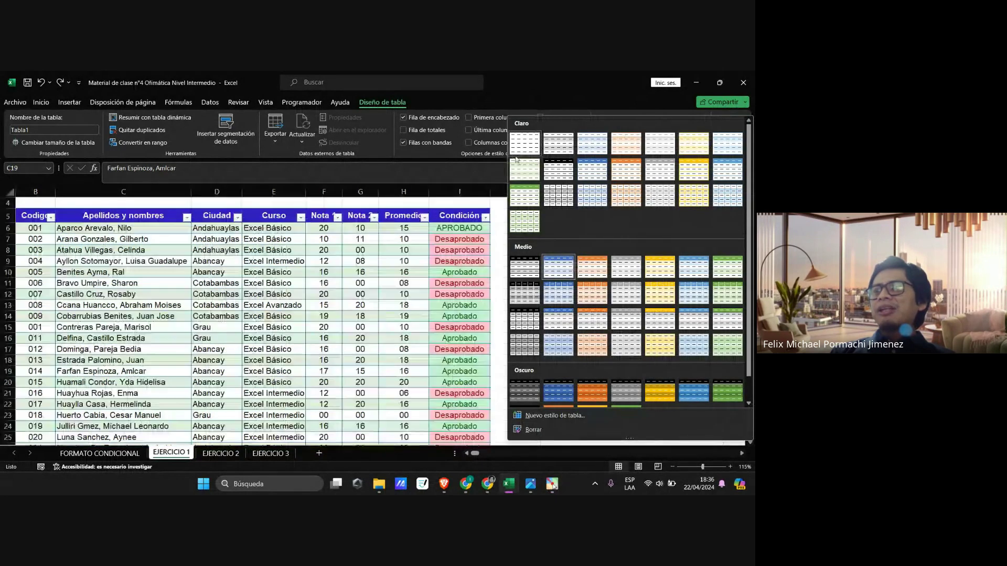
{"action": "key", "text": "Escape"}
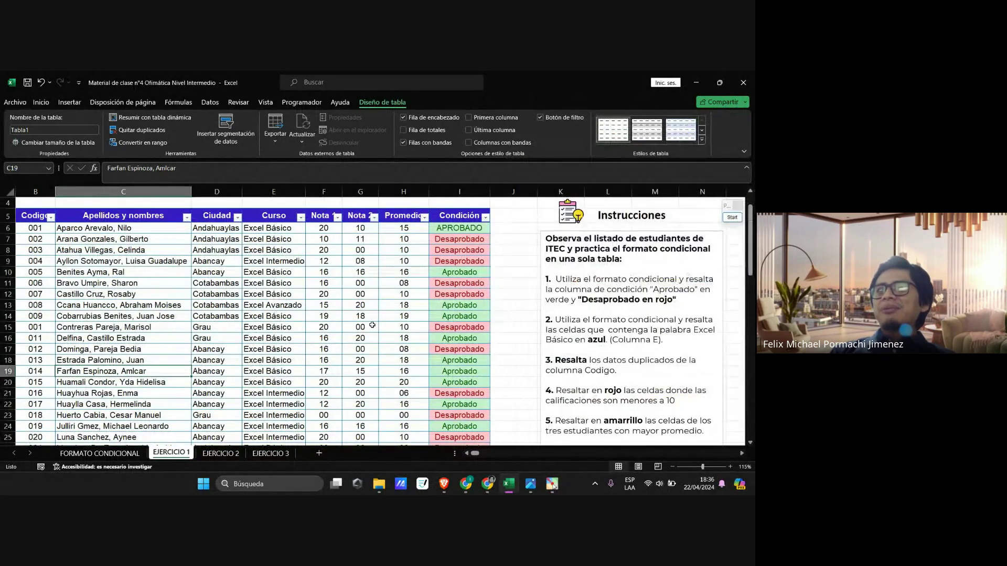
Step: Review the student table alongside the second instruction about the Excel Básico cells and check the Google Meet call messages
{"action": "scroll", "coordinate": [372, 325], "scroll_direction": "down", "scroll_amount": 12}
{"action": "scroll", "coordinate": [336, 357], "scroll_direction": "up", "scroll_amount": 12}
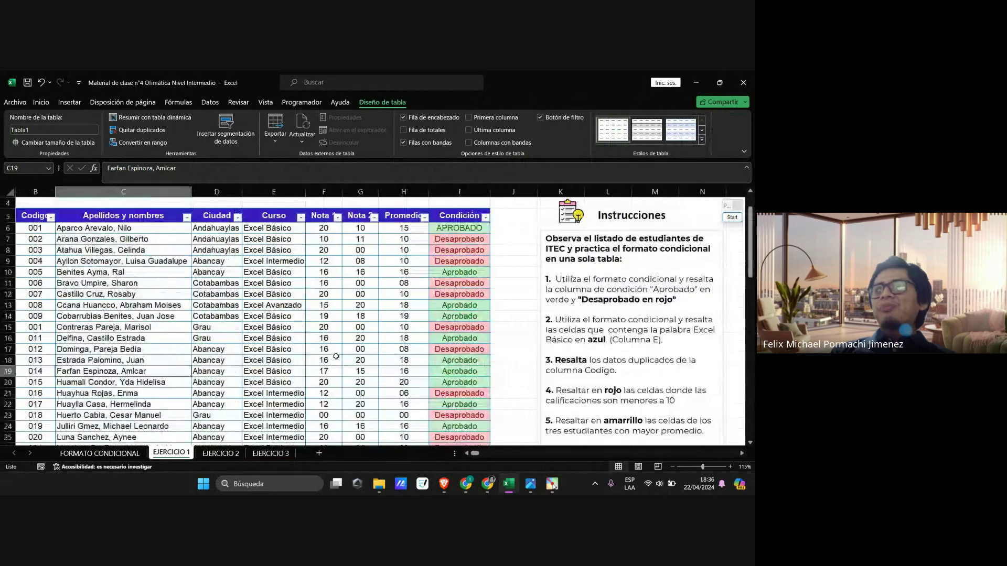
{"action": "scroll", "coordinate": [336, 356], "scroll_direction": "up", "scroll_amount": 2}
{"action": "scroll", "coordinate": [624, 326], "scroll_direction": "down", "scroll_amount": 2}
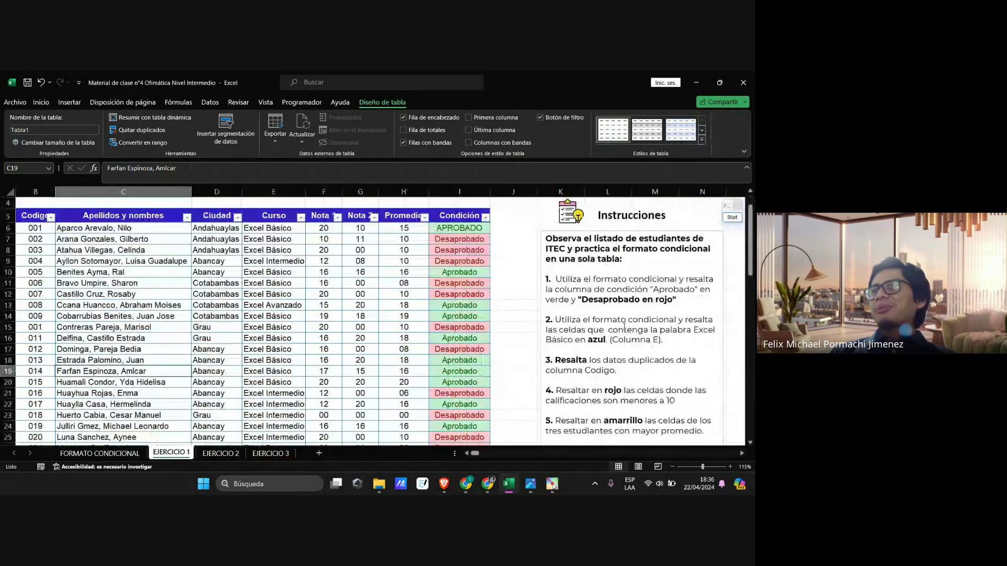
{"action": "left_click", "coordinate": [592, 342]}
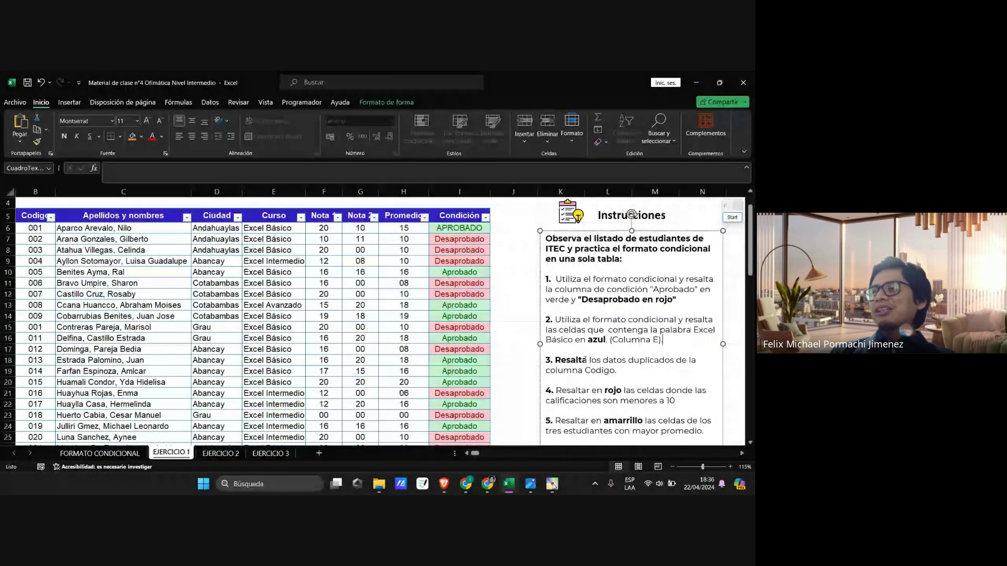
{"action": "left_click", "coordinate": [217, 316]}
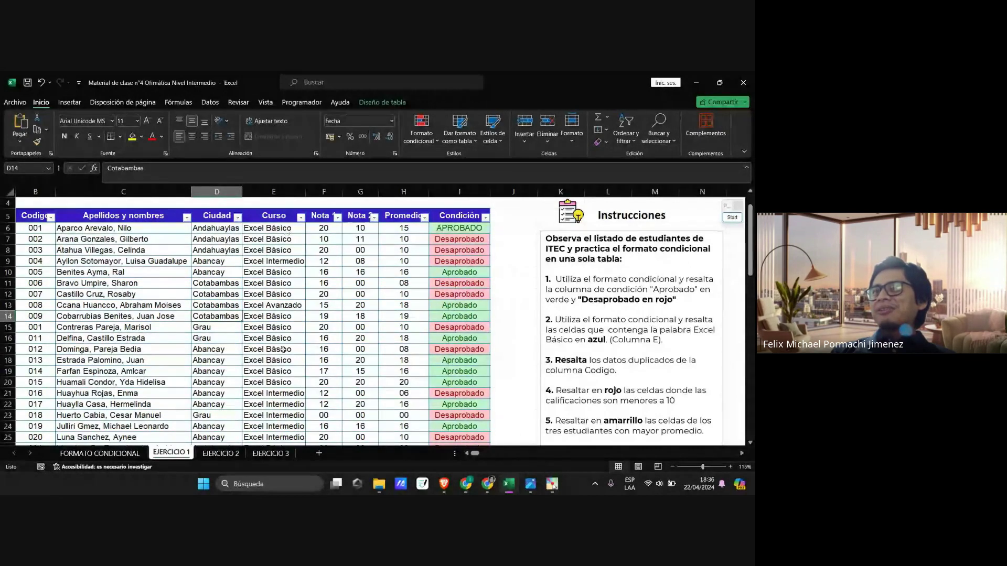
{"action": "scroll", "coordinate": [284, 349], "scroll_direction": "down", "scroll_amount": 2}
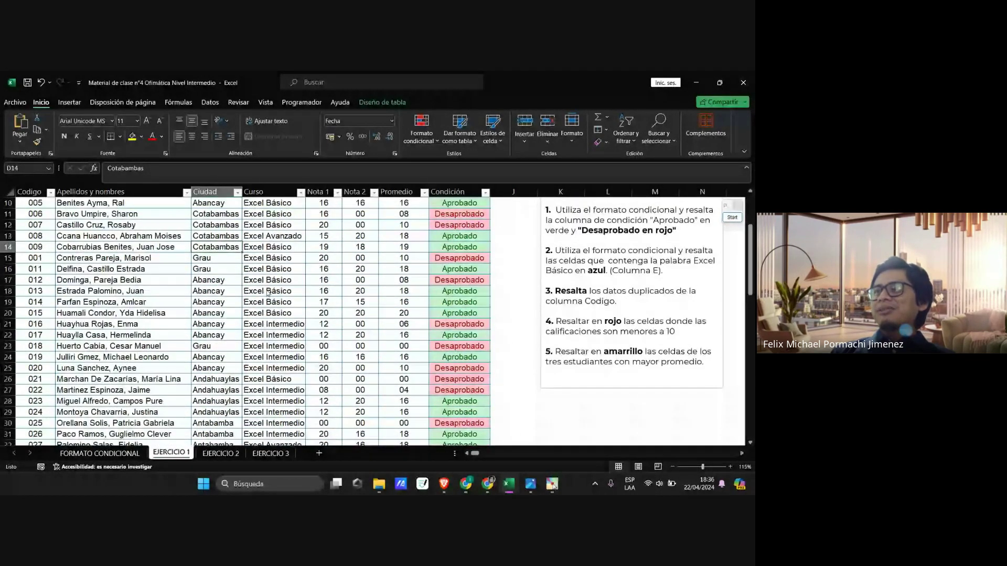
{"action": "key", "text": "alt+Tab"}
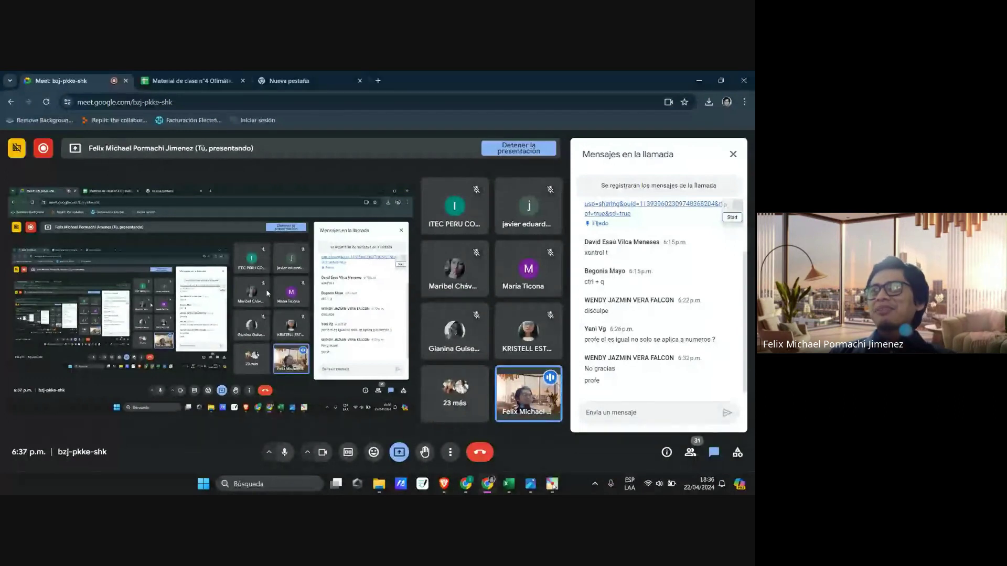
{"action": "key", "text": "alt+Tab"}
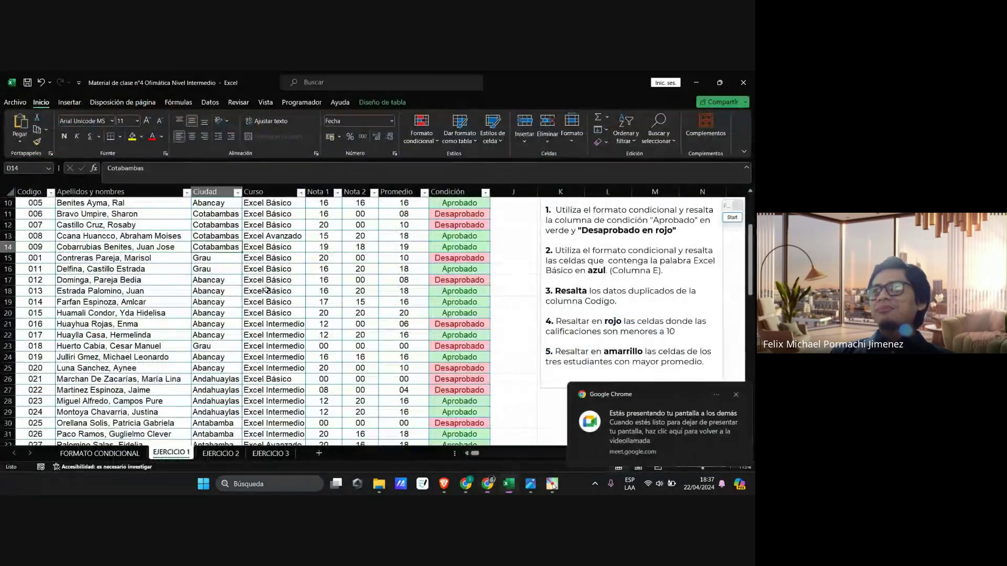
Step: Select all the course entries in the Curso column, from E6 down to the last record in row 52
{"action": "left_click_drag", "start_coordinate": [268, 290], "coordinate": [300, 296]}
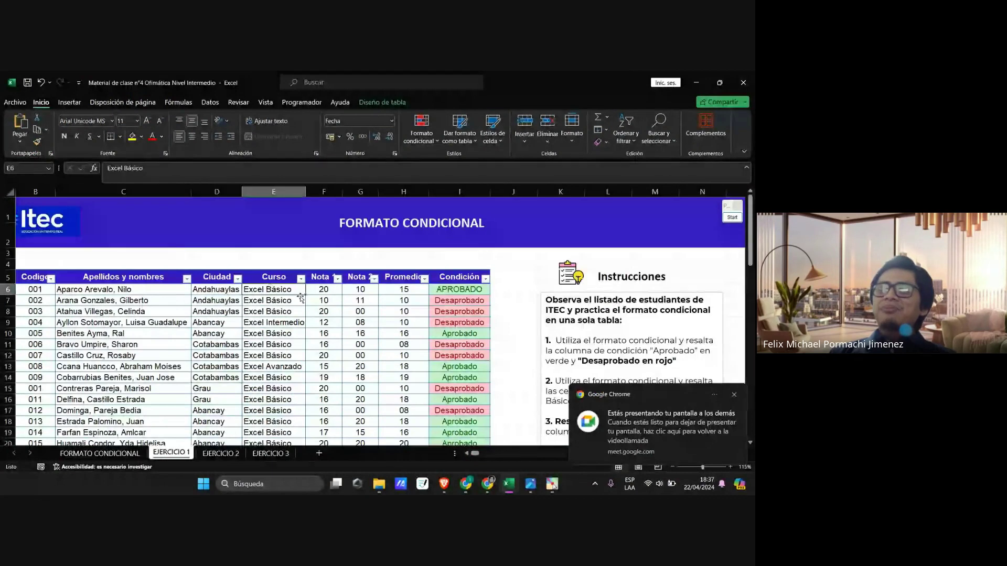
{"action": "scroll", "coordinate": [300, 296], "scroll_direction": "down", "scroll_amount": 5}
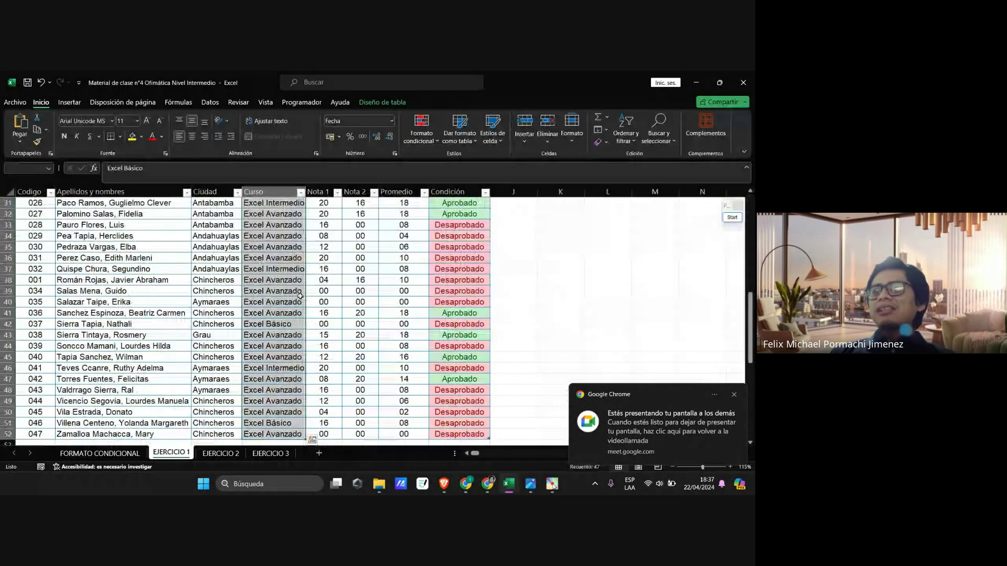
{"action": "scroll", "coordinate": [297, 304], "scroll_direction": "up", "scroll_amount": 10}
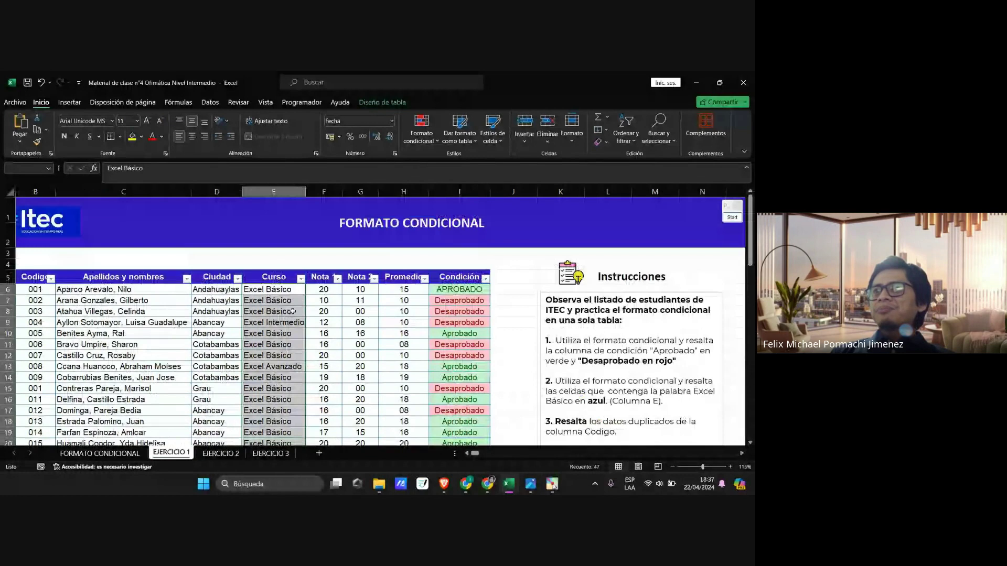
Step: Start a Texto que contiene highlight rule for the selected Curso cells and inspect its suggested text up close
{"action": "left_click", "coordinate": [427, 145]}
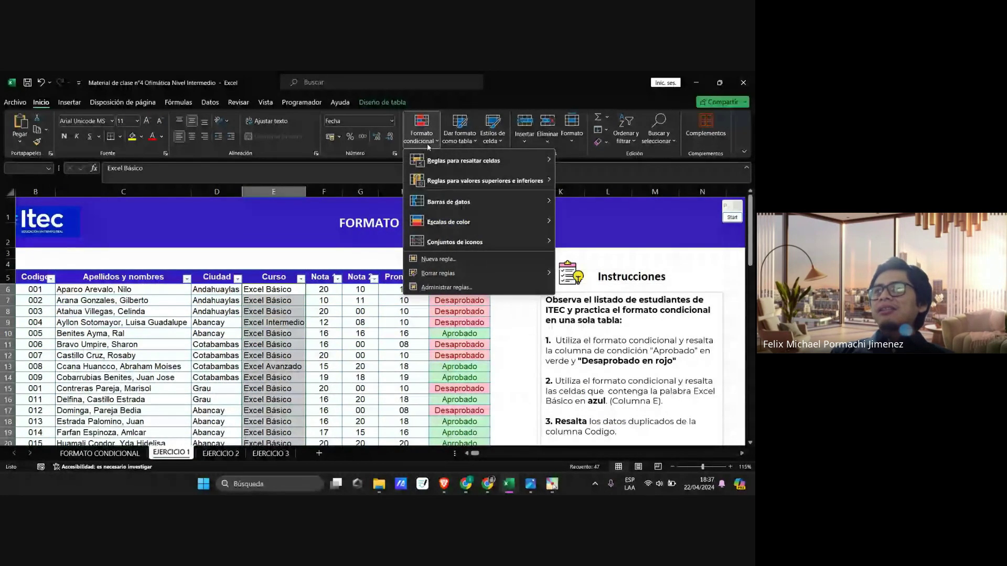
{"action": "mouse_move", "coordinate": [488, 167]}
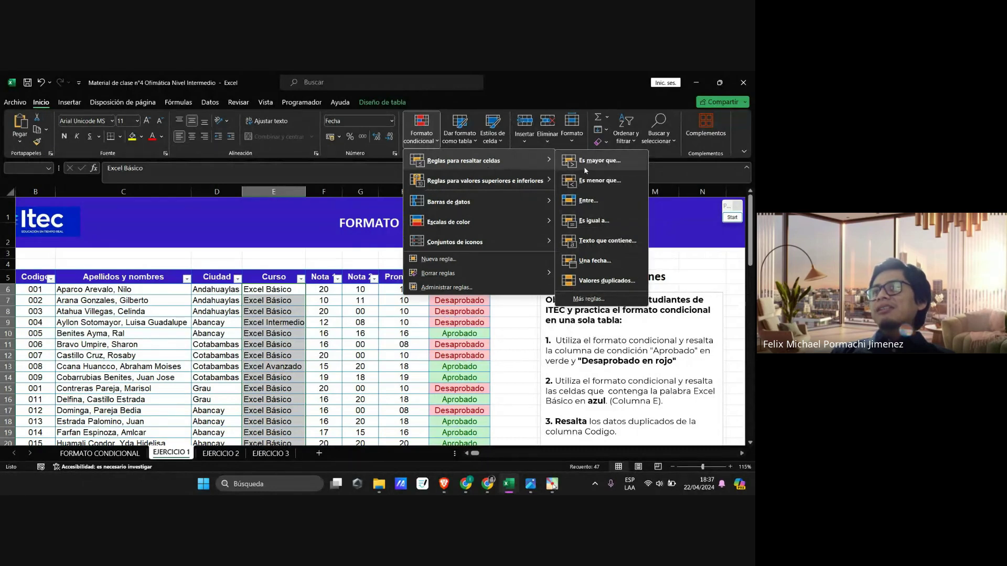
{"action": "left_click", "coordinate": [602, 242]}
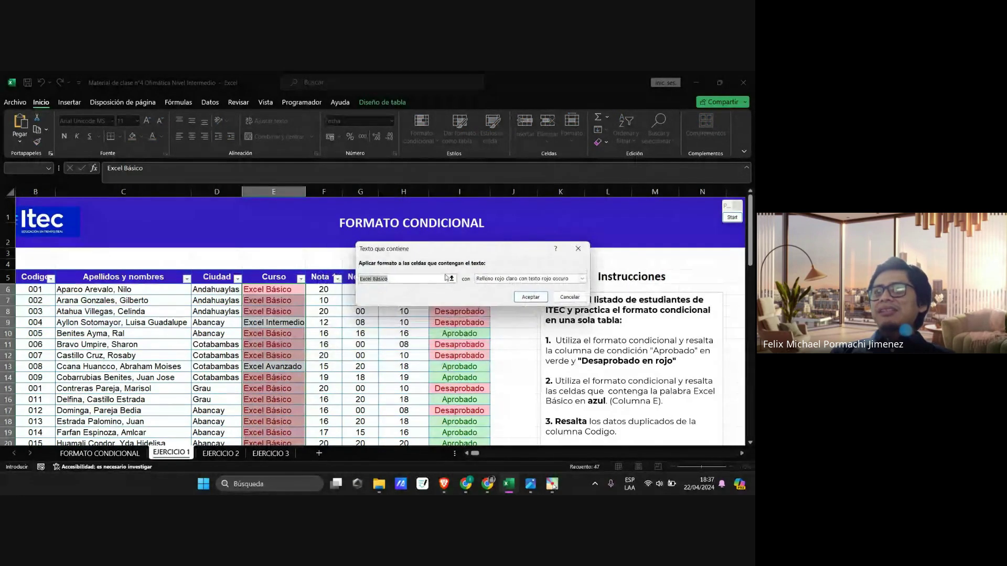
{"action": "key", "text": "Pause"}
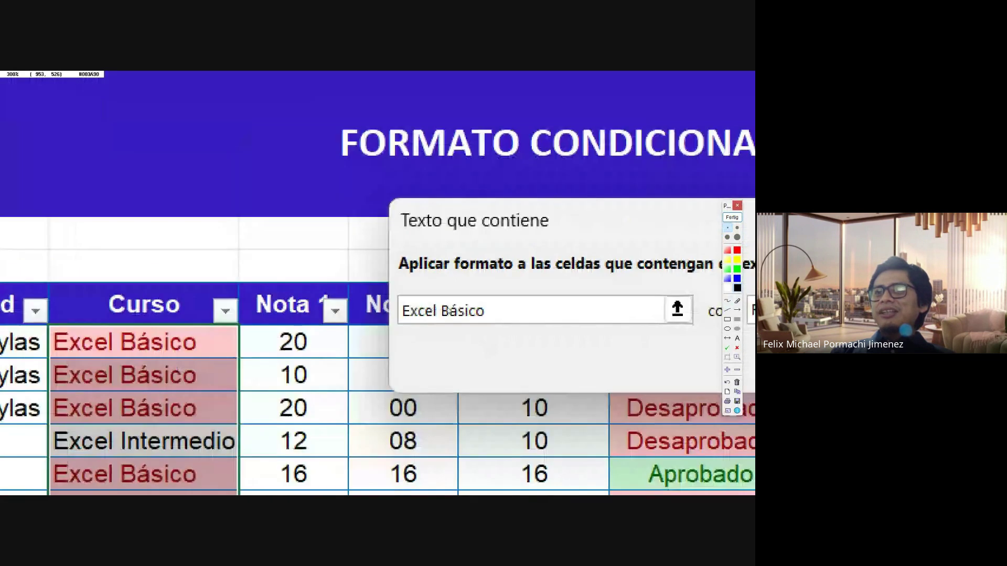
{"action": "key", "text": "Pause"}
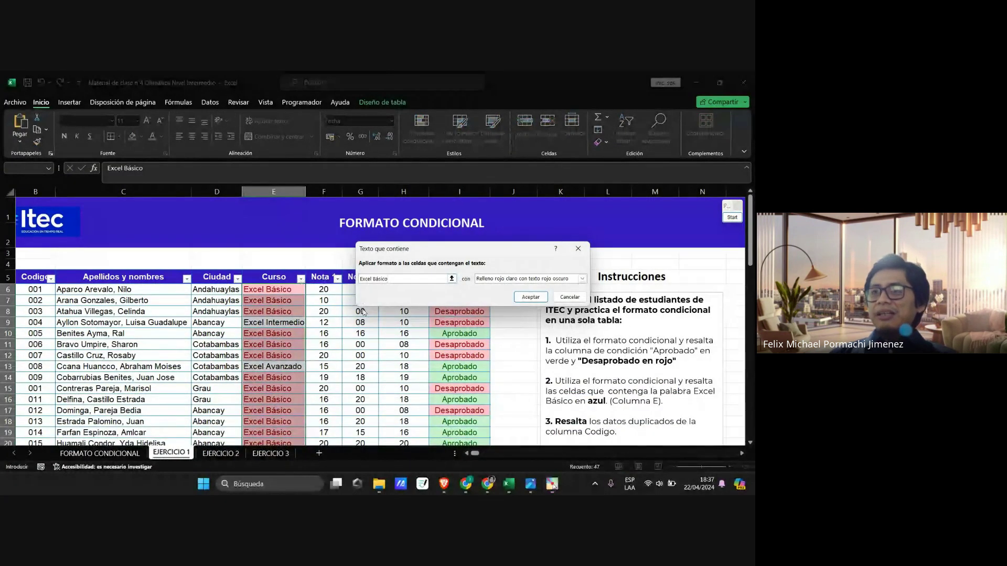
Step: Try BASICO without the accent as the rule's text and compare it closely with the spelling in the Curso cells
{"action": "key", "text": "BackSpace"}
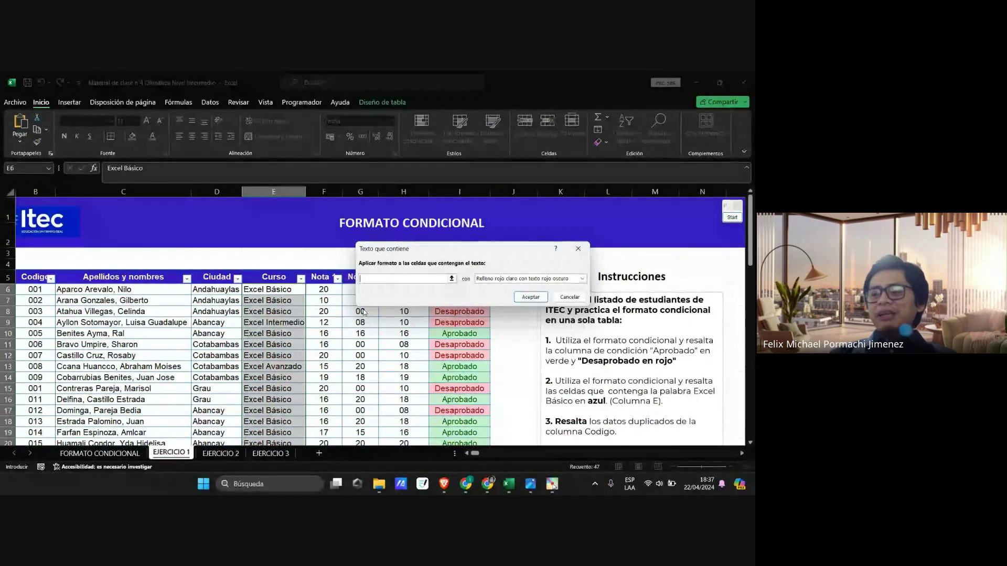
{"action": "type", "text": "BASICO"}
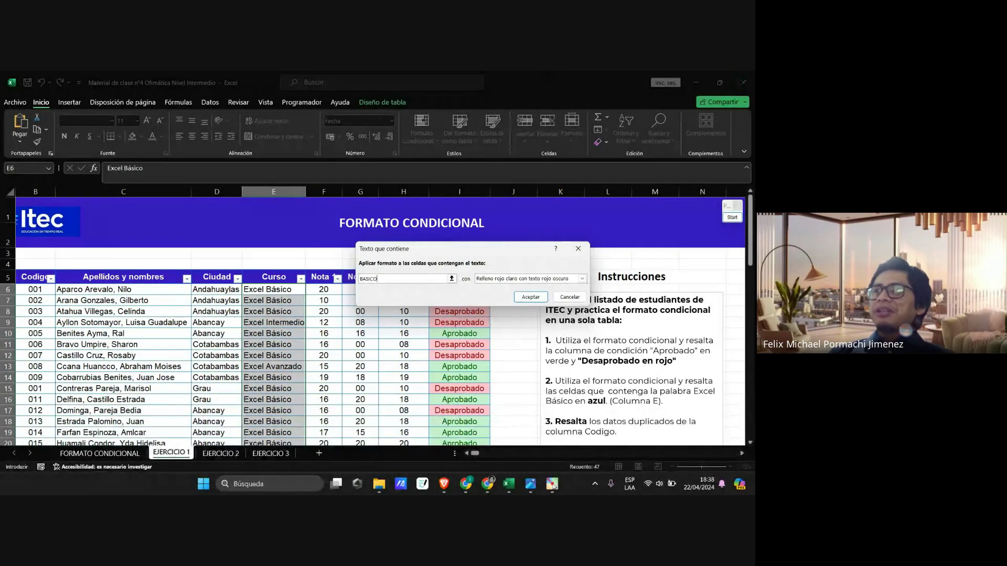
{"action": "left_click", "coordinate": [732, 217]}
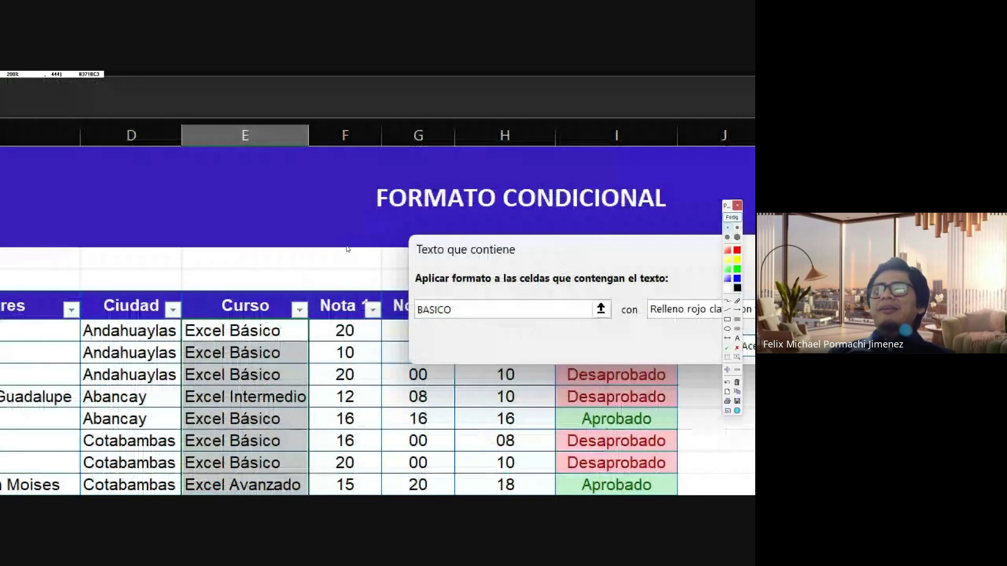
{"action": "scroll", "coordinate": [262, 302], "scroll_direction": "up", "scroll_amount": 3}
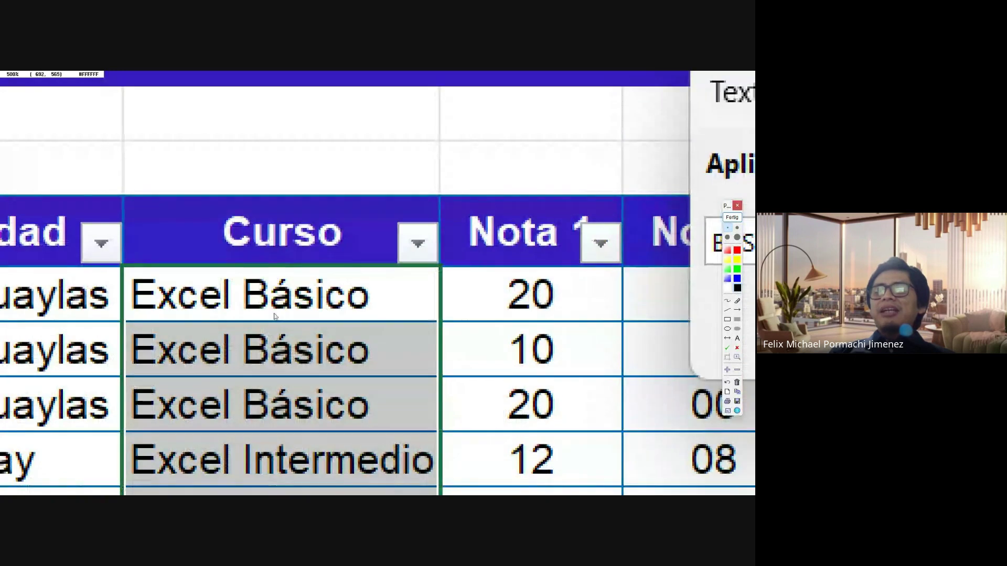
{"action": "scroll", "coordinate": [262, 324], "scroll_direction": "up", "scroll_amount": 1}
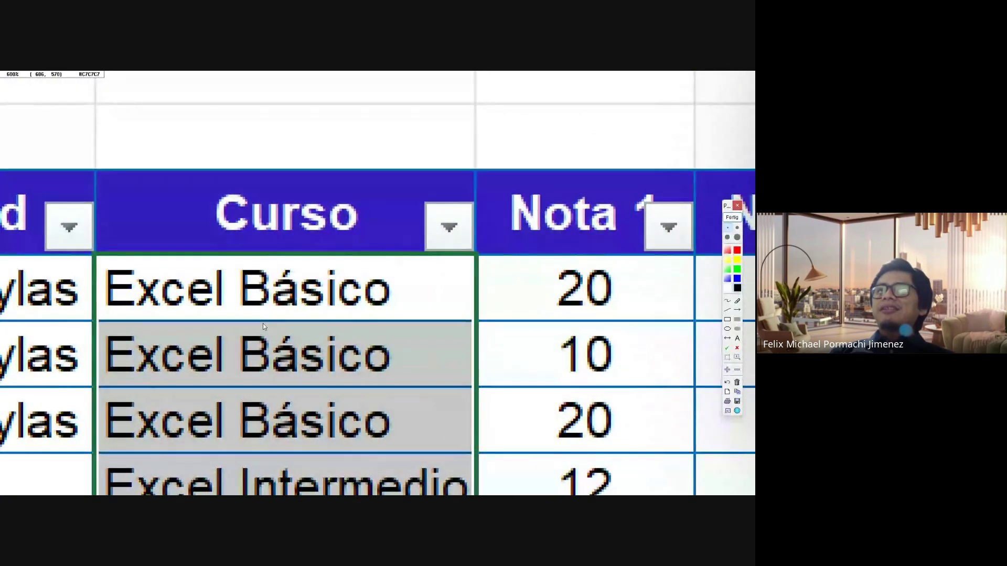
{"action": "scroll", "coordinate": [262, 323], "scroll_direction": "down", "scroll_amount": 4}
{"action": "scroll", "coordinate": [552, 265], "scroll_direction": "up", "scroll_amount": 8}
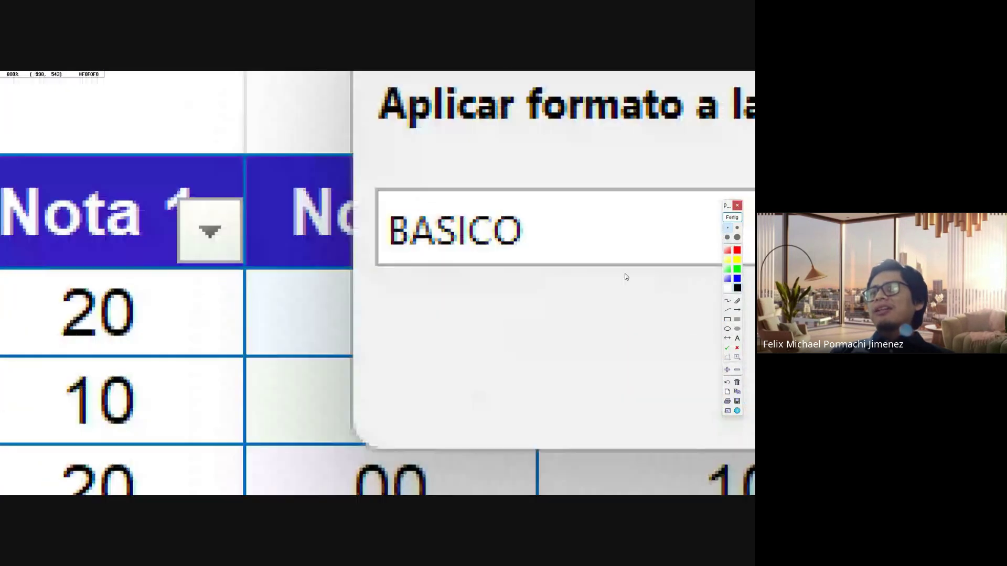
{"action": "scroll", "coordinate": [491, 227], "scroll_direction": "down", "scroll_amount": 8}
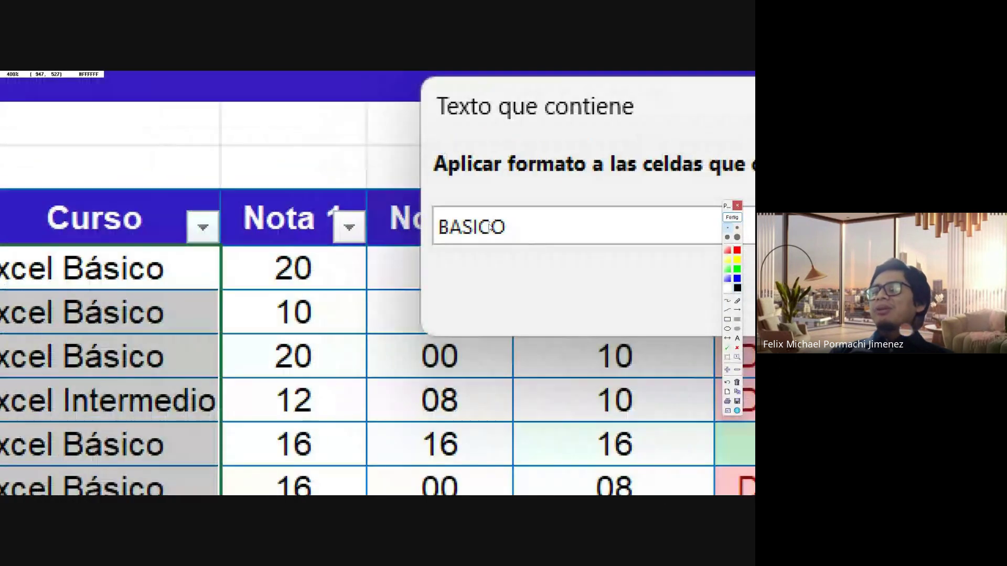
{"action": "scroll", "coordinate": [117, 316], "scroll_direction": "up", "scroll_amount": 1}
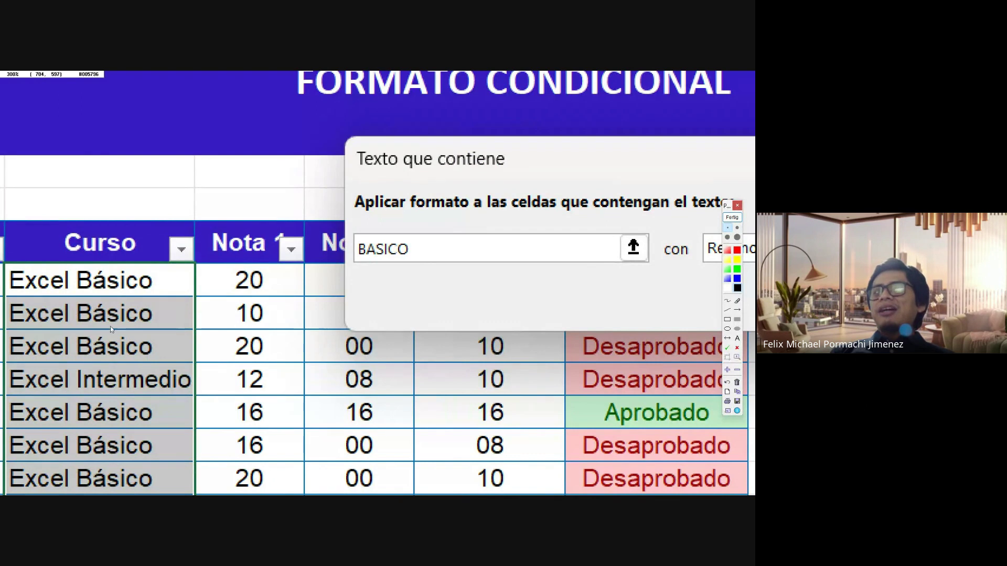
{"action": "scroll", "coordinate": [119, 289], "scroll_direction": "down", "scroll_amount": 1}
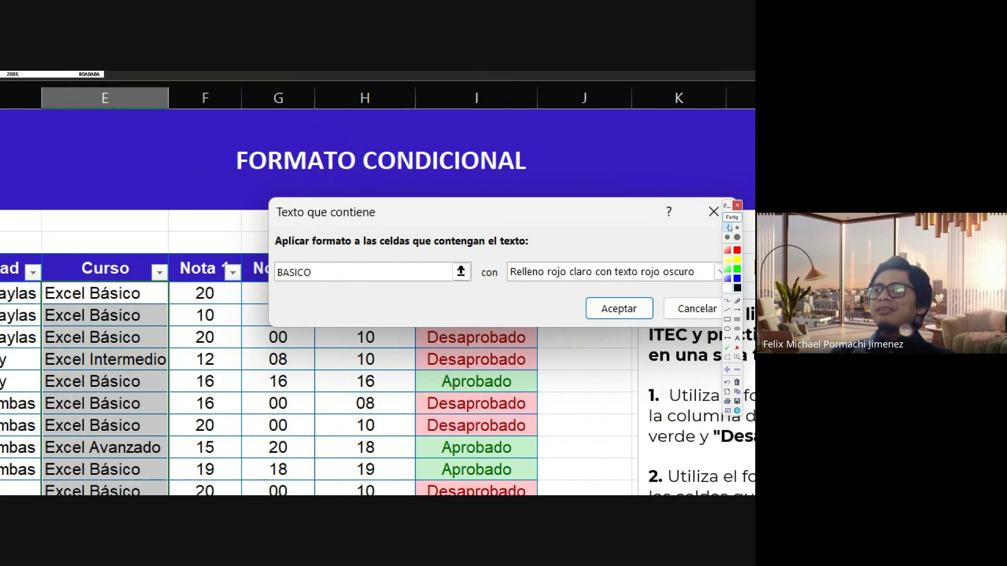
{"action": "key", "text": "Escape"}
Step: Replace the highlight rule's text with the accented word BÁSICO
{"action": "left_click", "coordinate": [369, 280]}
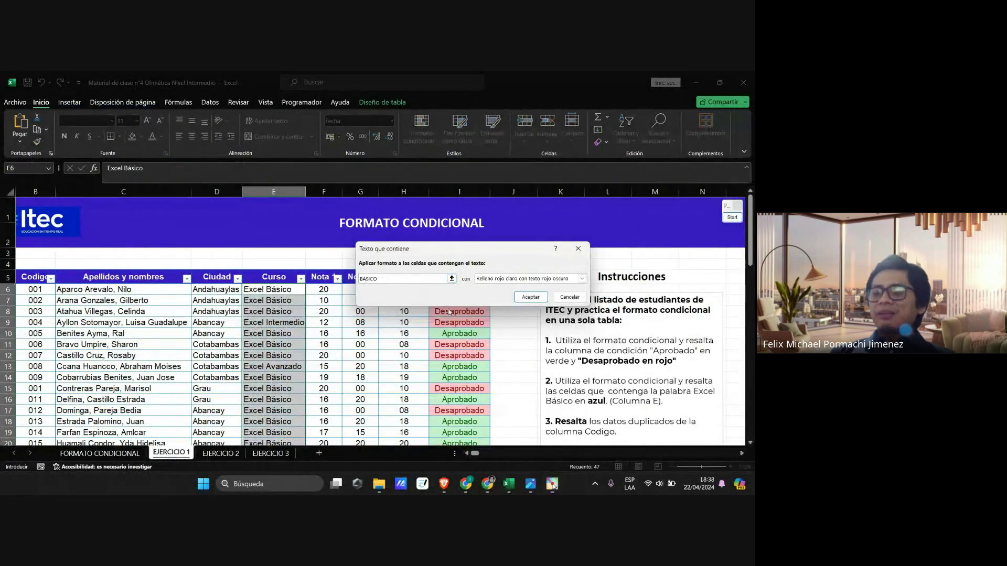
{"action": "key", "text": "BackSpace"}
{"action": "type", "text": "Á"}
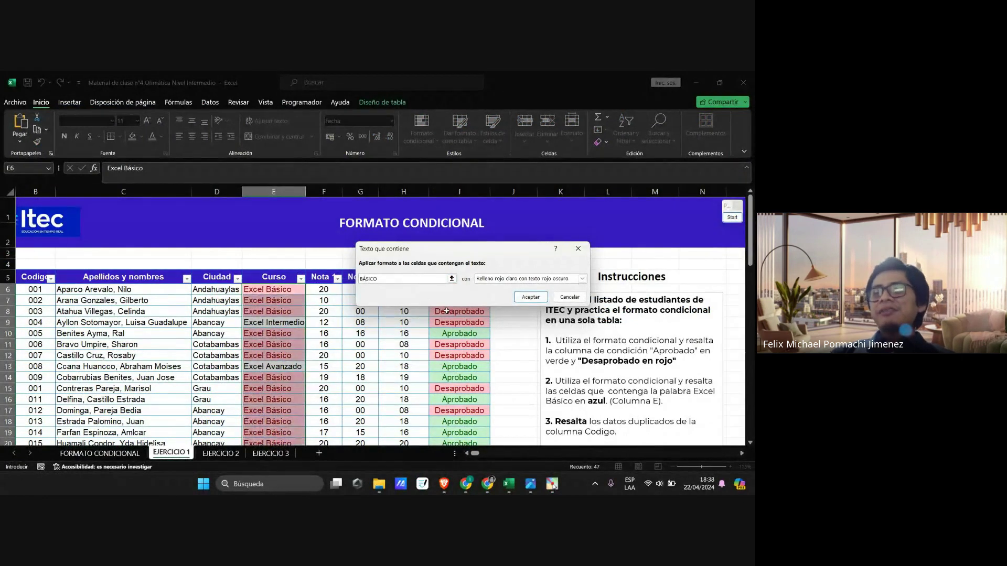
{"action": "key", "text": "Right"}
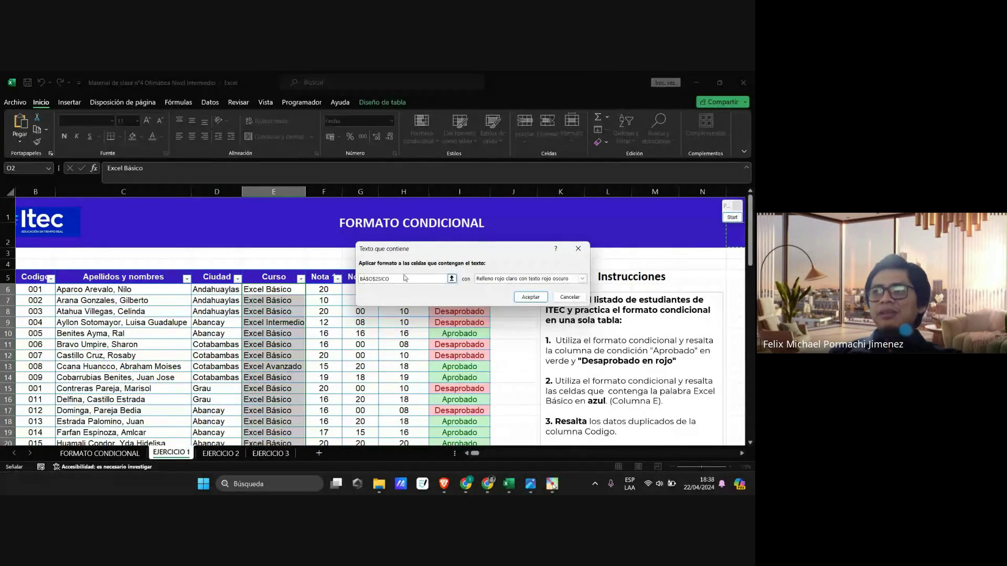
{"action": "key", "text": "BackSpace"}
{"action": "key", "text": "BackSpace"}
{"action": "key", "text": "BackSpace"}
{"action": "key", "text": "BackSpace"}
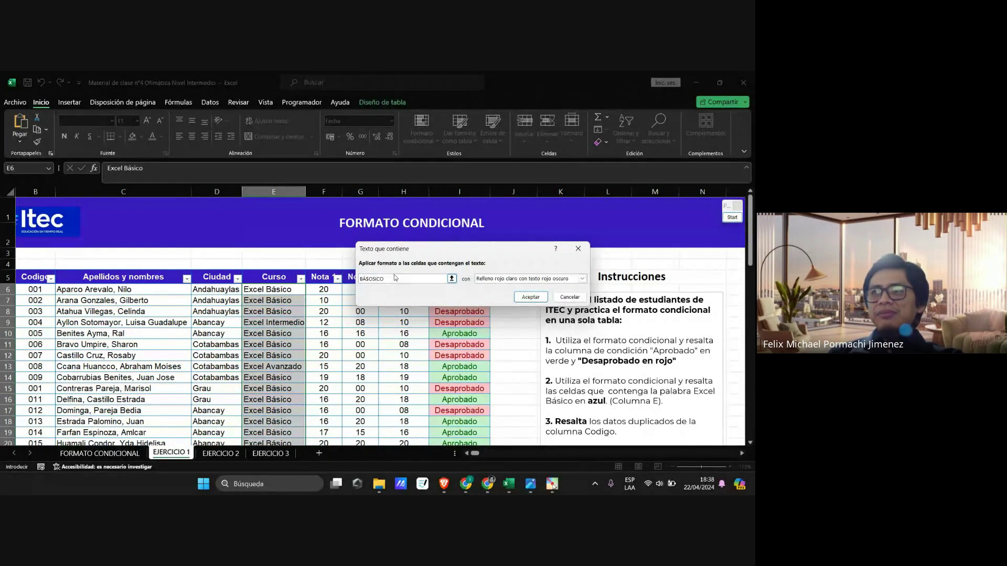
{"action": "left_click_drag", "start_coordinate": [423, 281], "coordinate": [338, 275]}
{"action": "type", "text": "B"}
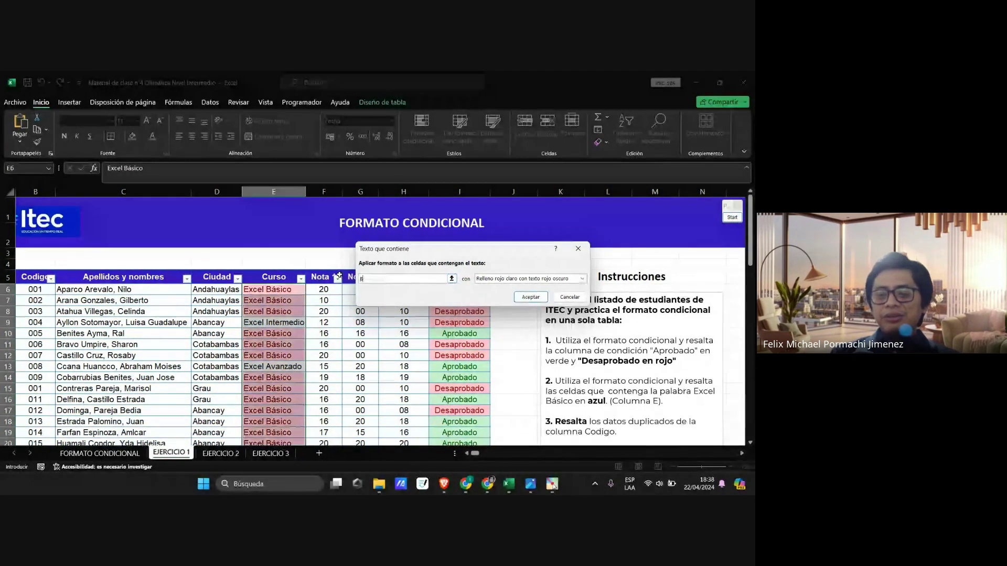
{"action": "type", "text": "ÁSICO"}
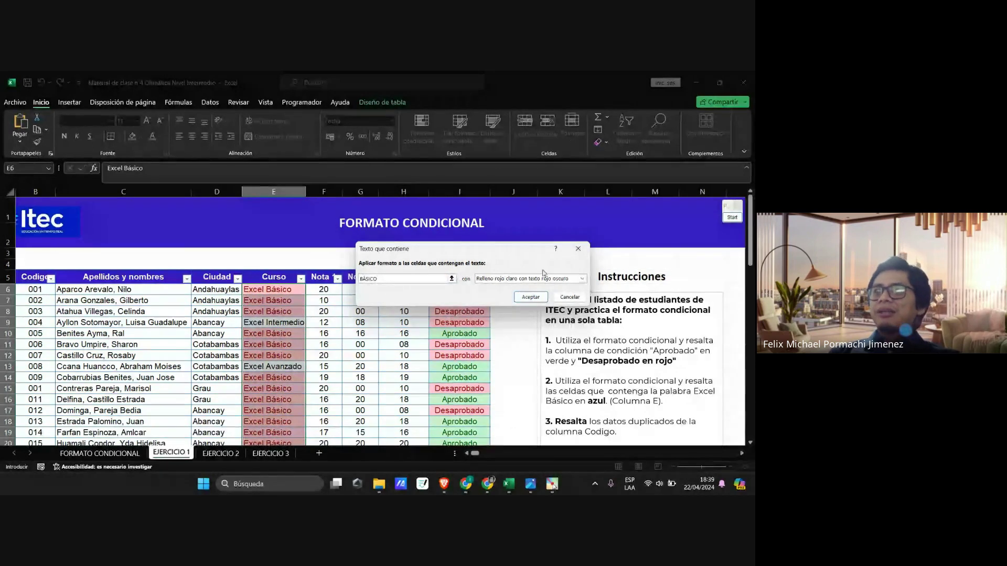
Step: Examine the accented text BÁSICO in the highlight rule up close against the highlighted Curso cells
{"action": "left_click", "coordinate": [732, 217]}
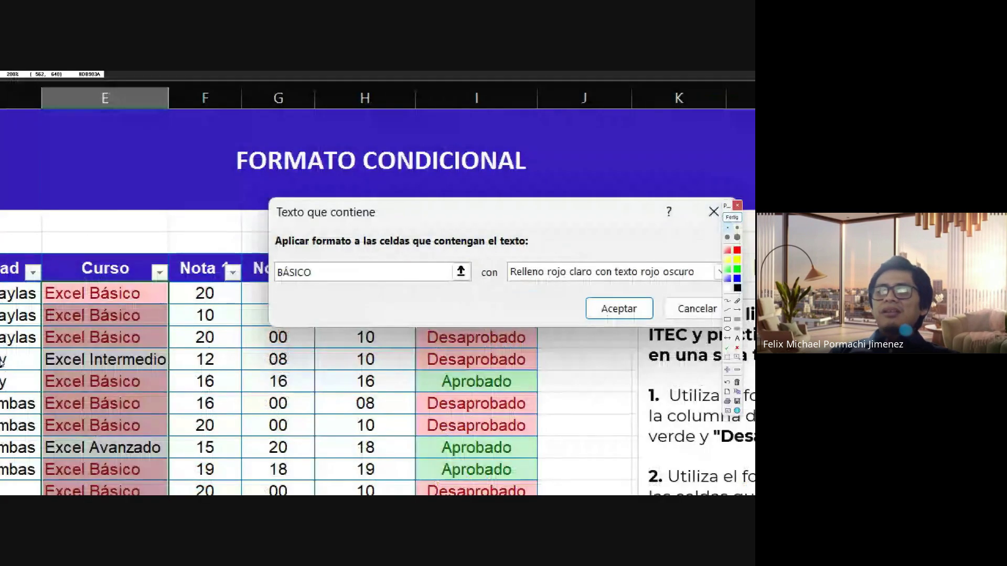
{"action": "scroll", "coordinate": [57, 318], "scroll_direction": "up", "scroll_amount": 3}
{"action": "scroll", "coordinate": [141, 253], "scroll_direction": "down", "scroll_amount": 2}
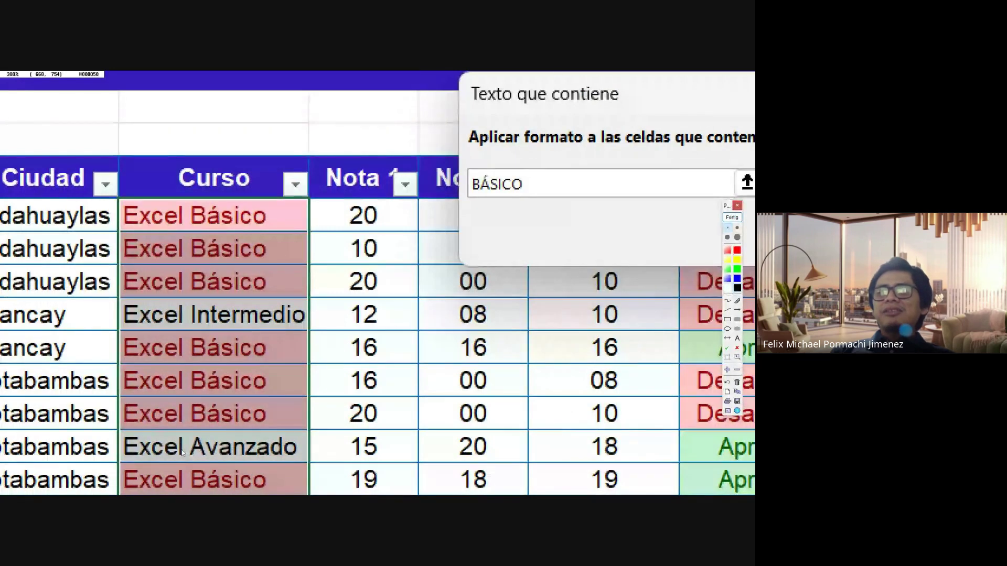
{"action": "scroll", "coordinate": [544, 153], "scroll_direction": "up", "scroll_amount": 7}
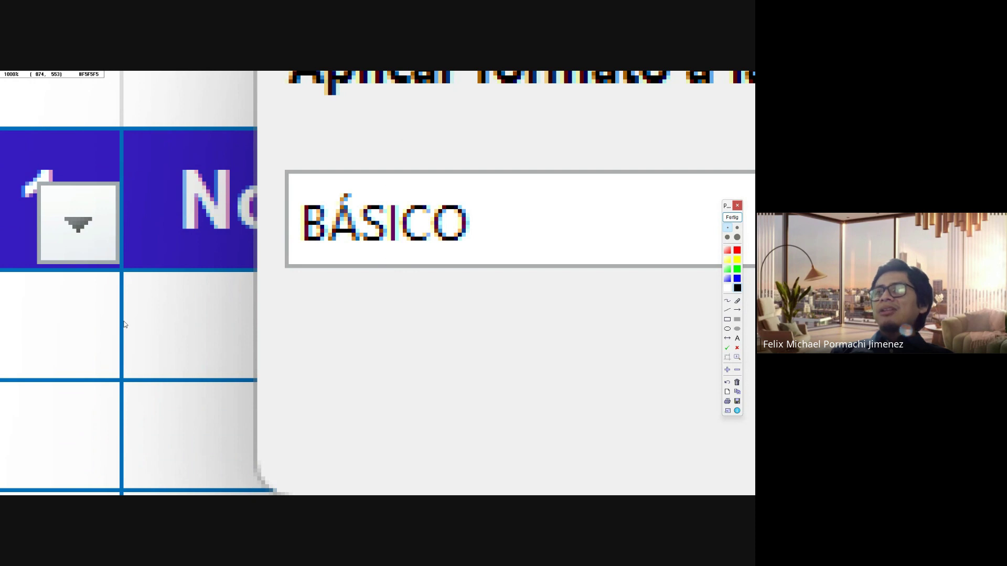
{"action": "scroll", "coordinate": [387, 259], "scroll_direction": "down", "scroll_amount": 3}
{"action": "key", "text": "Escape"}
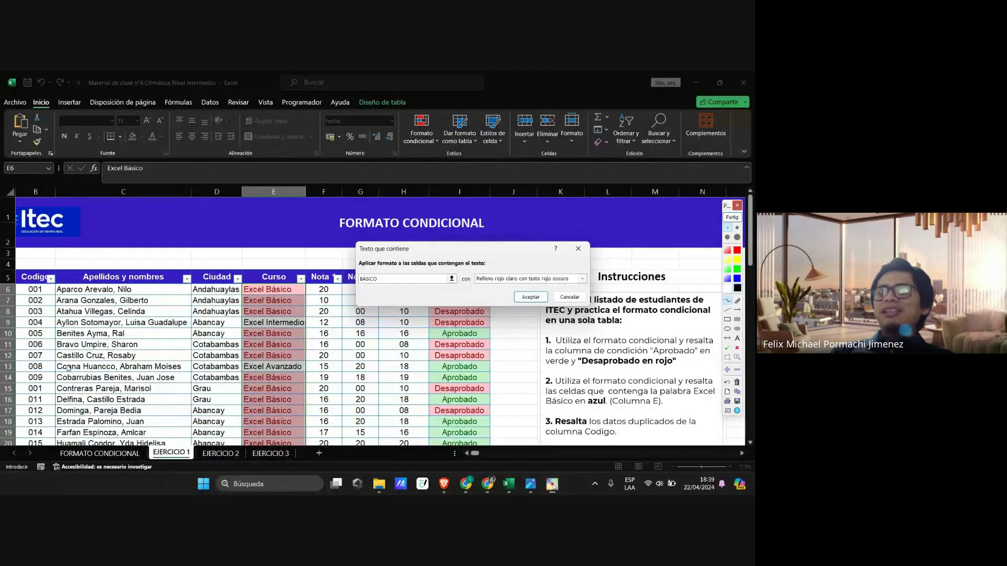
{"action": "scroll", "coordinate": [299, 333], "scroll_direction": "up", "scroll_amount": 2}
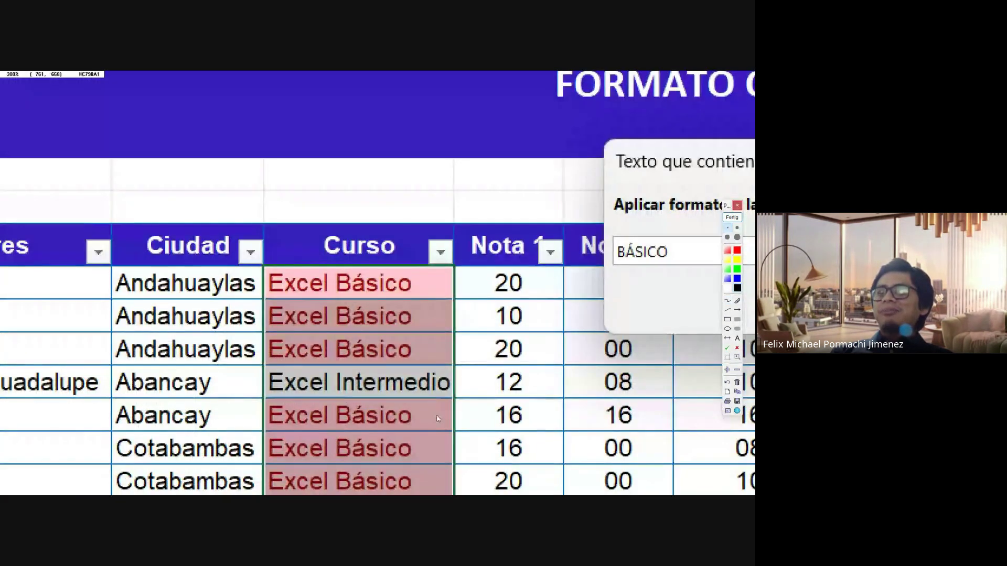
{"action": "key", "text": "Escape"}
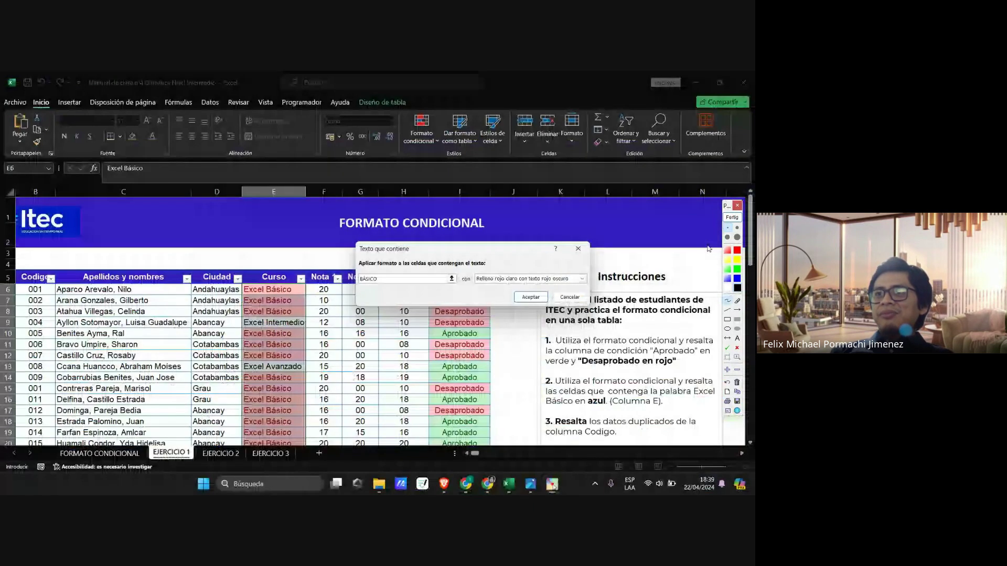
Step: Try shortening the highlight rule's text to ICO and check the preview down the whole Curso column
{"action": "left_click", "coordinate": [374, 279]}
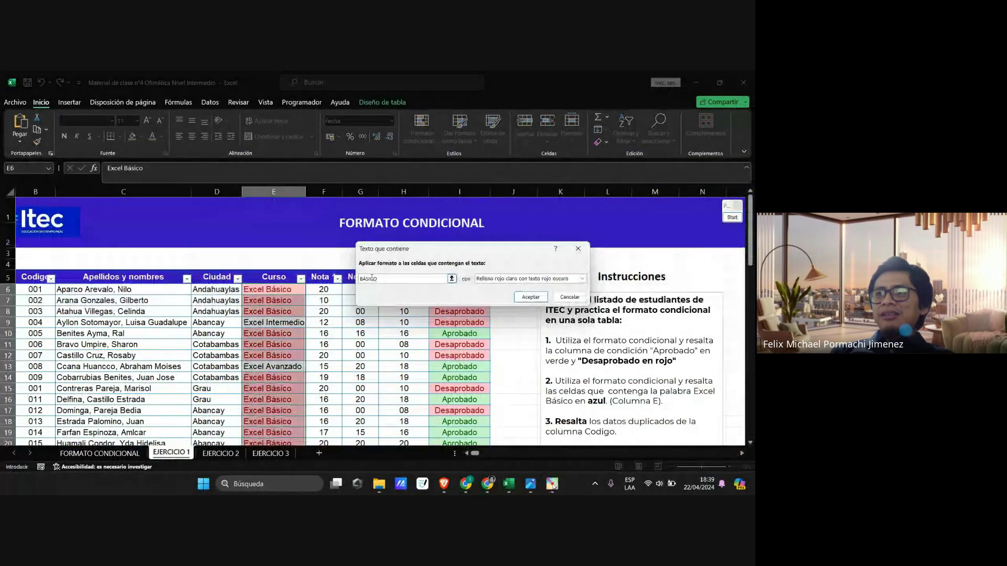
{"action": "key", "text": "BackSpace"}
{"action": "key", "text": "BackSpace"}
{"action": "key", "text": "BackSpace"}
{"action": "key", "text": "BackSpace"}
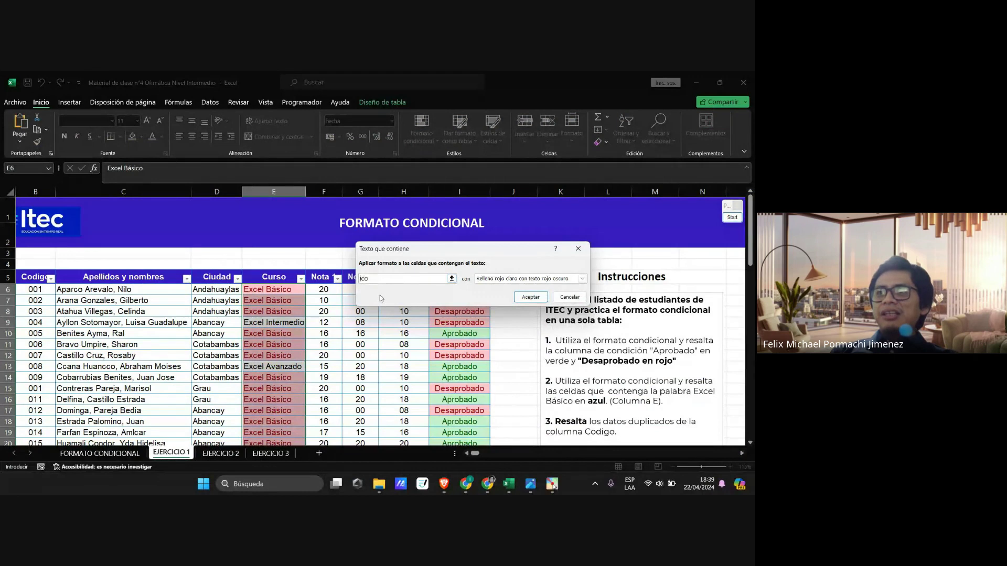
{"action": "scroll", "coordinate": [282, 387], "scroll_direction": "down", "scroll_amount": 8}
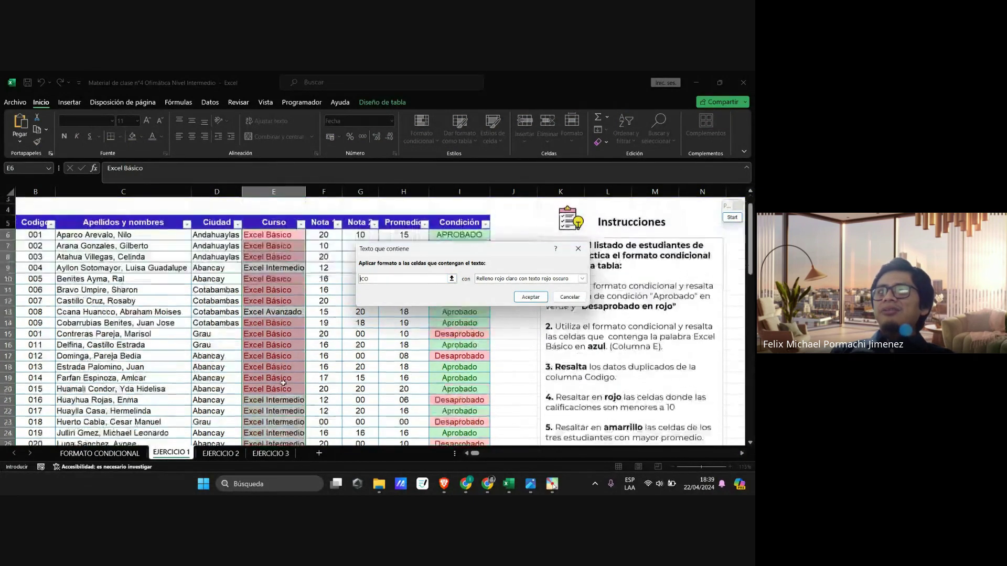
{"action": "scroll", "coordinate": [281, 387], "scroll_direction": "down", "scroll_amount": 4}
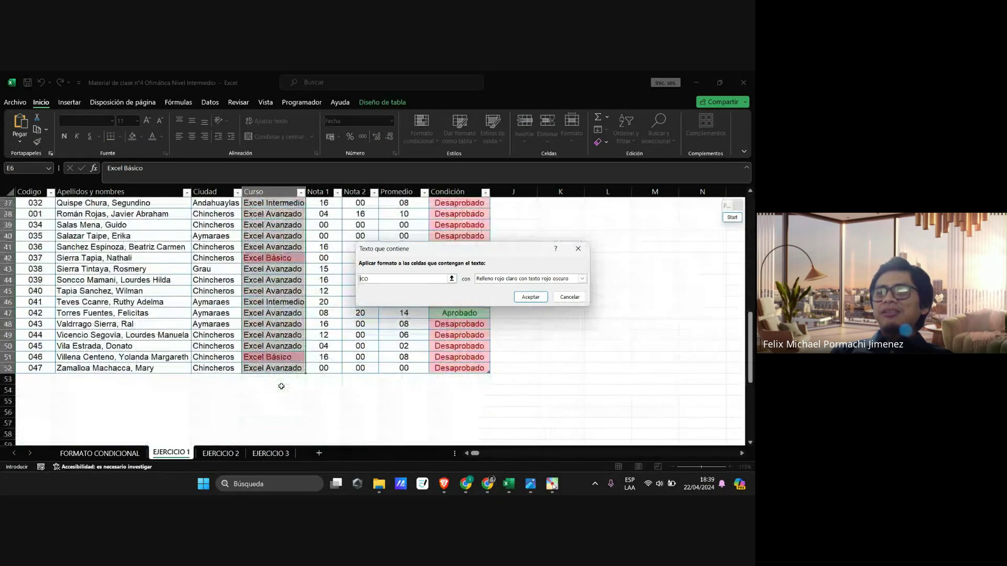
{"action": "scroll", "coordinate": [233, 301], "scroll_direction": "up", "scroll_amount": 12}
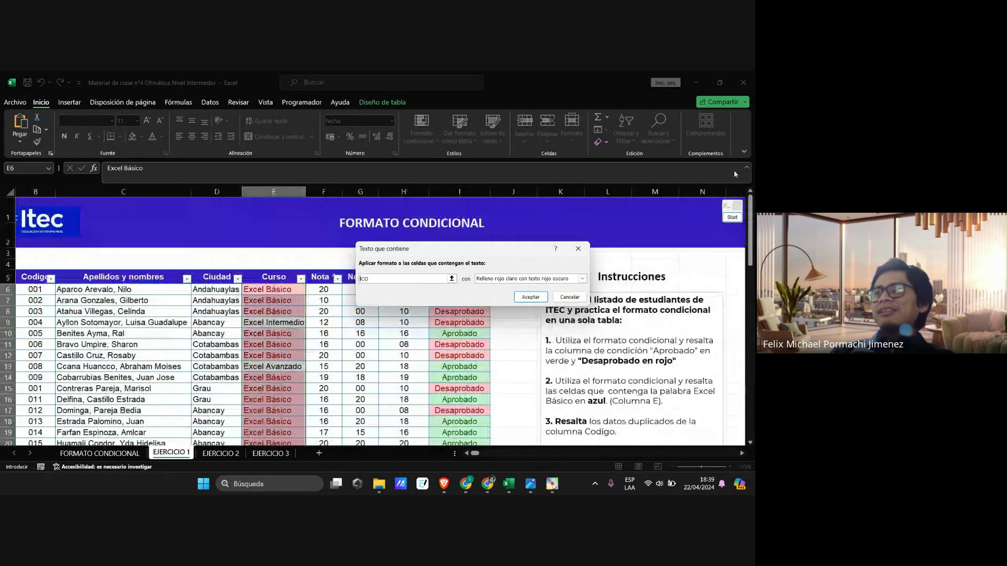
Step: Compare the partial text ICO up close with the Básico, Intermedio and Avanzado entries in the Curso column
{"action": "key", "text": "ctrl+alt+p"}
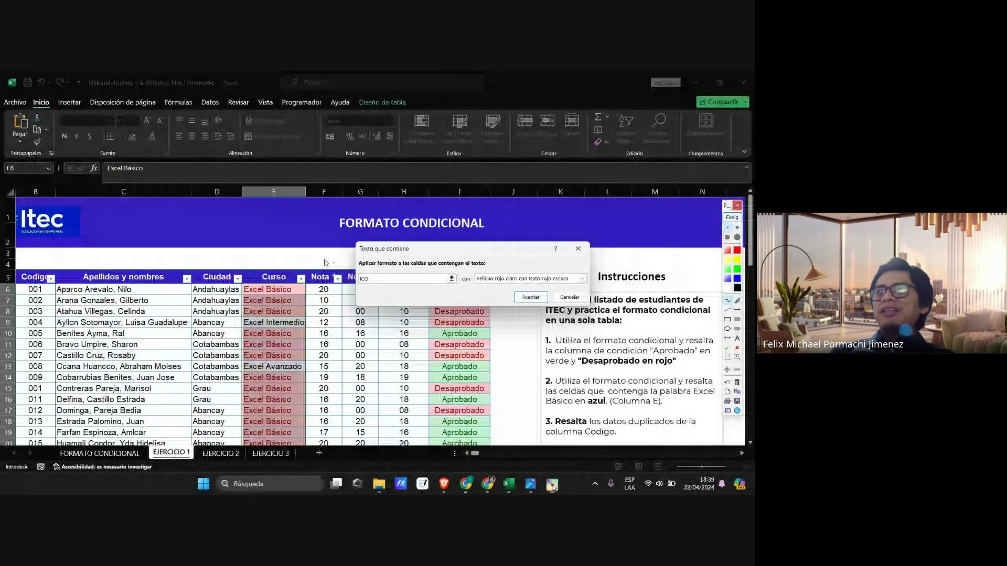
{"action": "key", "text": "z"}
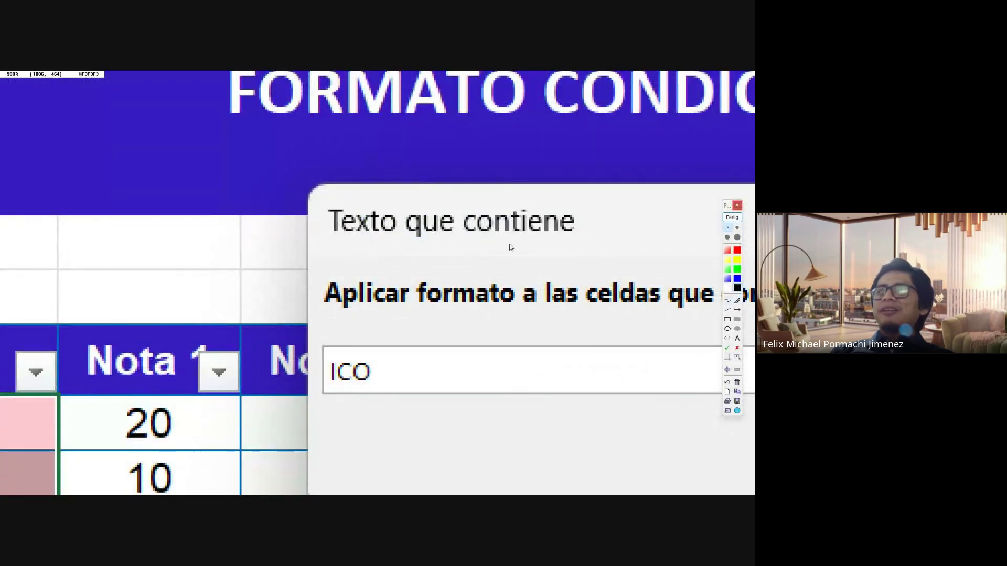
{"action": "scroll", "coordinate": [338, 414], "scroll_direction": "up", "scroll_amount": 2}
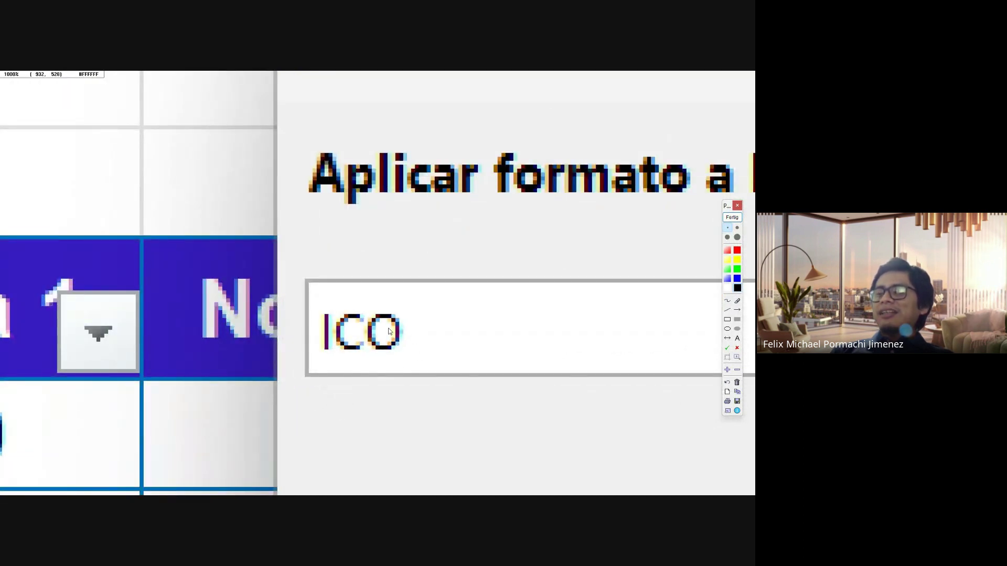
{"action": "scroll", "coordinate": [333, 342], "scroll_direction": "down", "scroll_amount": 4}
{"action": "scroll", "coordinate": [156, 428], "scroll_direction": "down", "scroll_amount": 2}
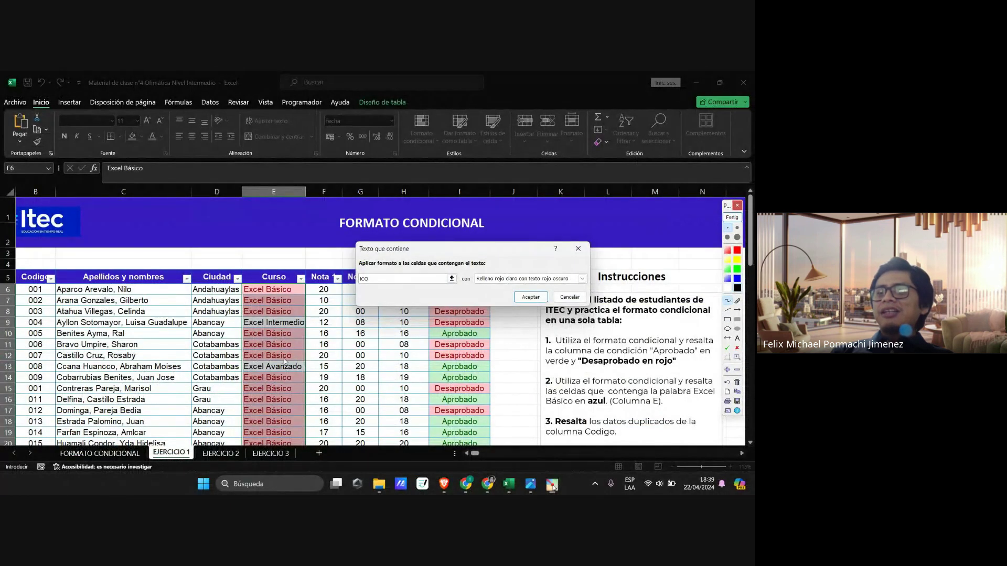
{"action": "scroll", "coordinate": [273, 291], "scroll_direction": "up", "scroll_amount": 4}
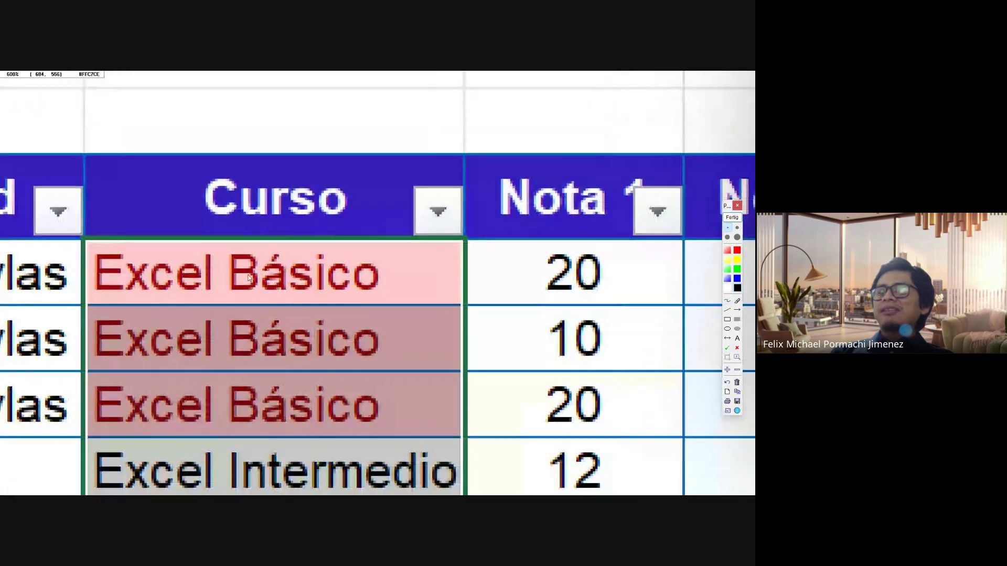
{"action": "scroll", "coordinate": [294, 275], "scroll_direction": "up", "scroll_amount": 1}
{"action": "scroll", "coordinate": [345, 271], "scroll_direction": "down", "scroll_amount": 2}
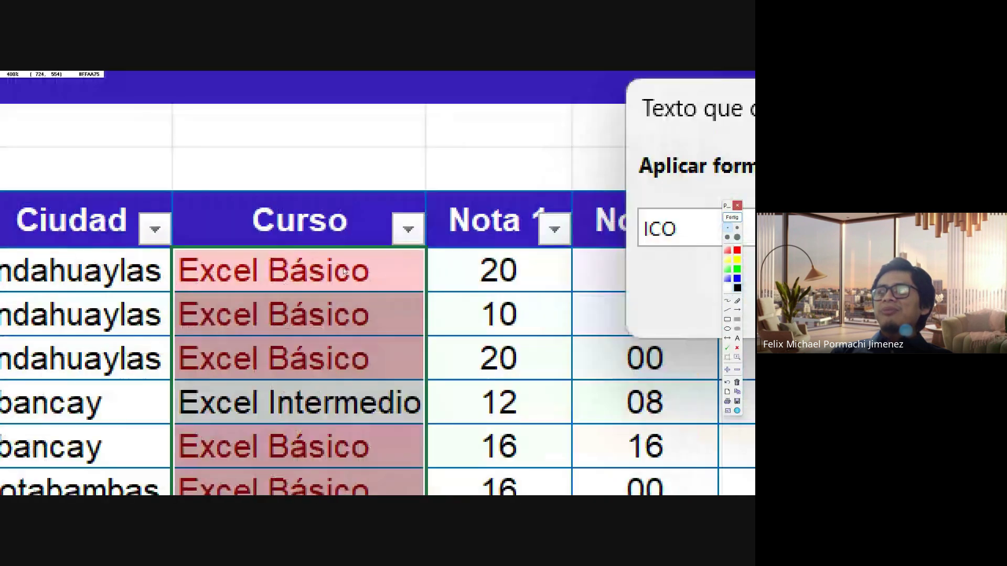
{"action": "scroll", "coordinate": [373, 326], "scroll_direction": "down", "scroll_amount": 1}
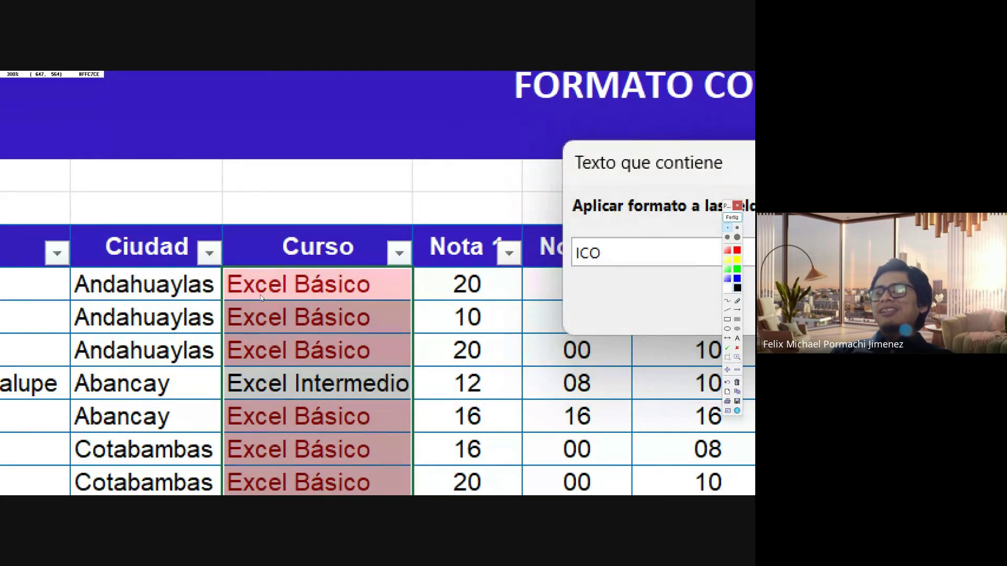
{"action": "scroll", "coordinate": [274, 399], "scroll_direction": "down", "scroll_amount": 1}
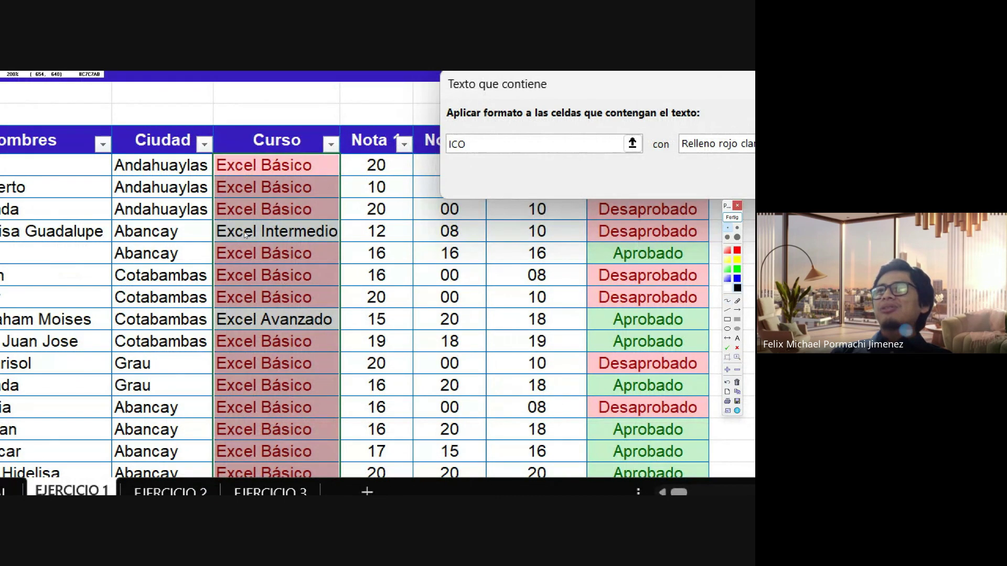
{"action": "scroll", "coordinate": [246, 236], "scroll_direction": "up", "scroll_amount": 2}
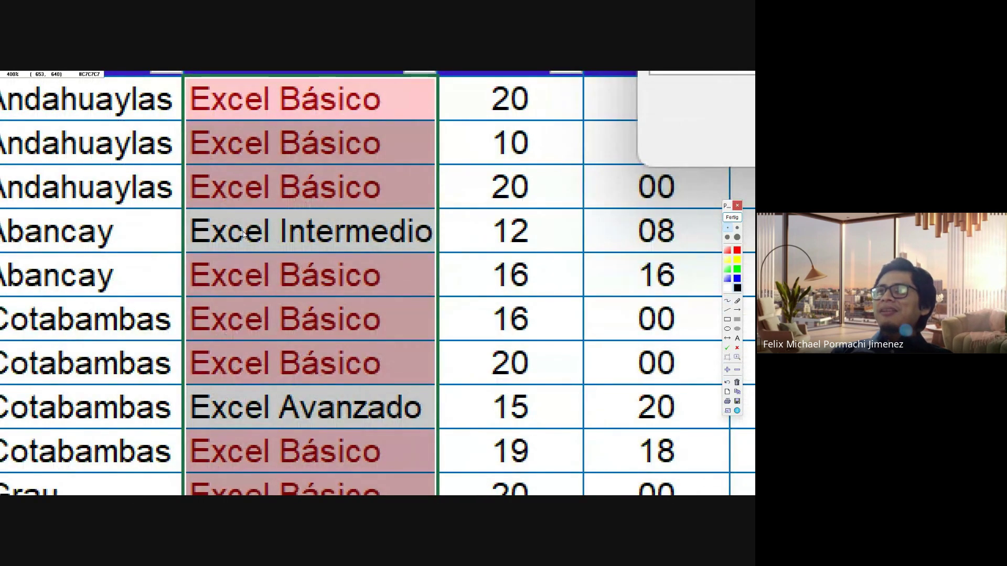
{"action": "scroll", "coordinate": [245, 235], "scroll_direction": "down", "scroll_amount": 2}
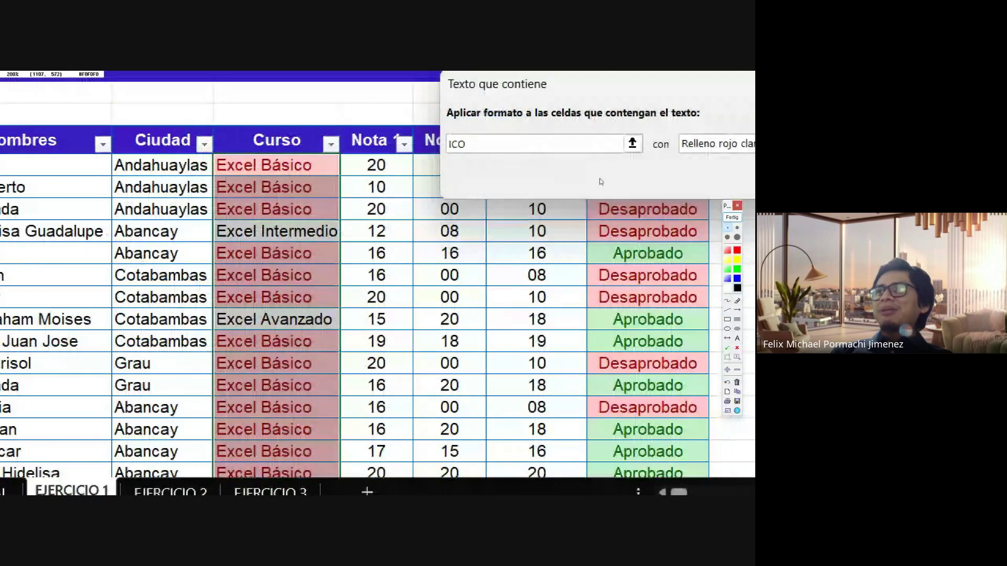
{"action": "key", "text": "Escape"}
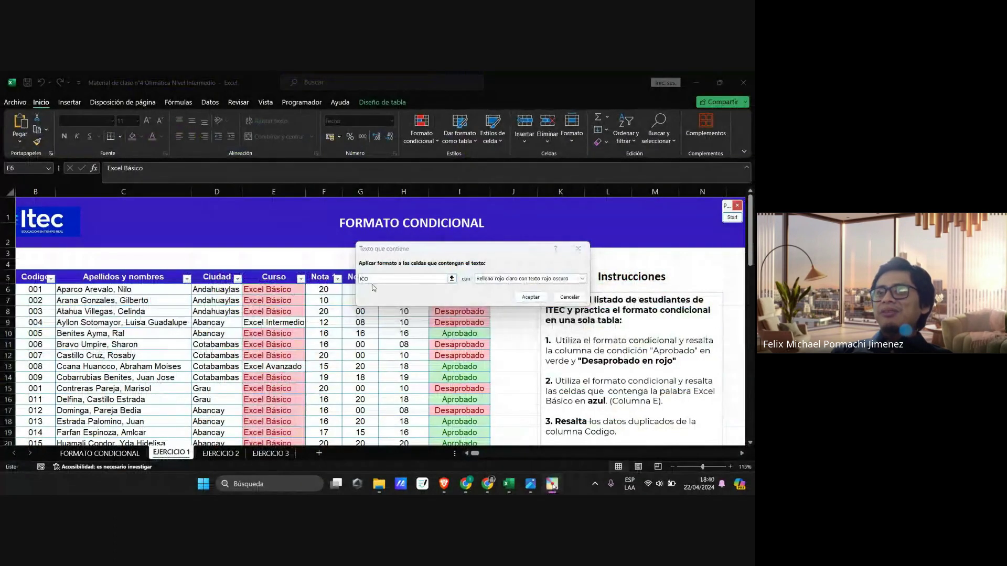
Step: Try EX and DIO in turn as the partial text of the highlight rule
{"action": "left_click", "coordinate": [374, 288]}
{"action": "type", "text": "EX"}
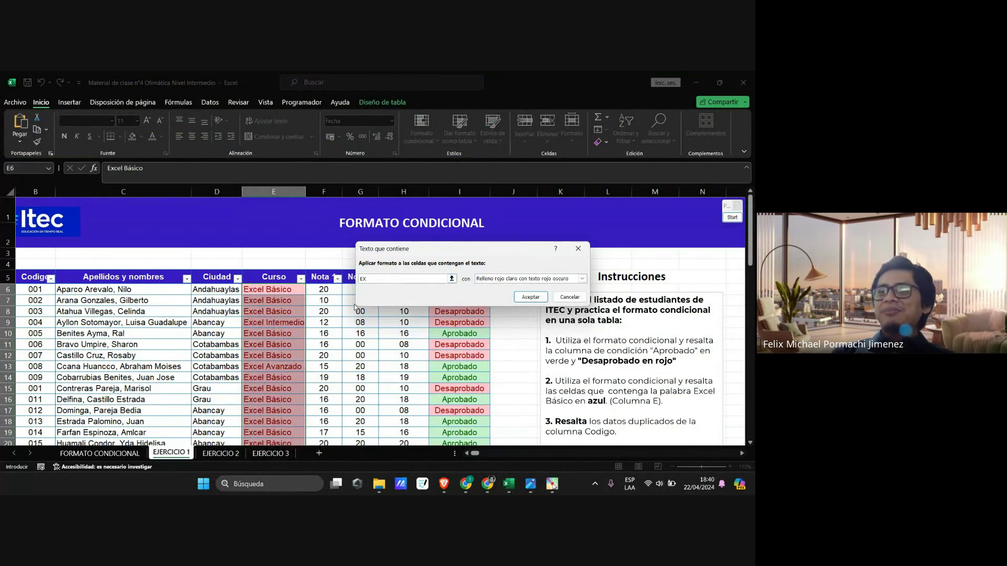
{"action": "key", "text": "BackSpace"}
{"action": "key", "text": "BackSpace"}
{"action": "type", "text": "DIO"}
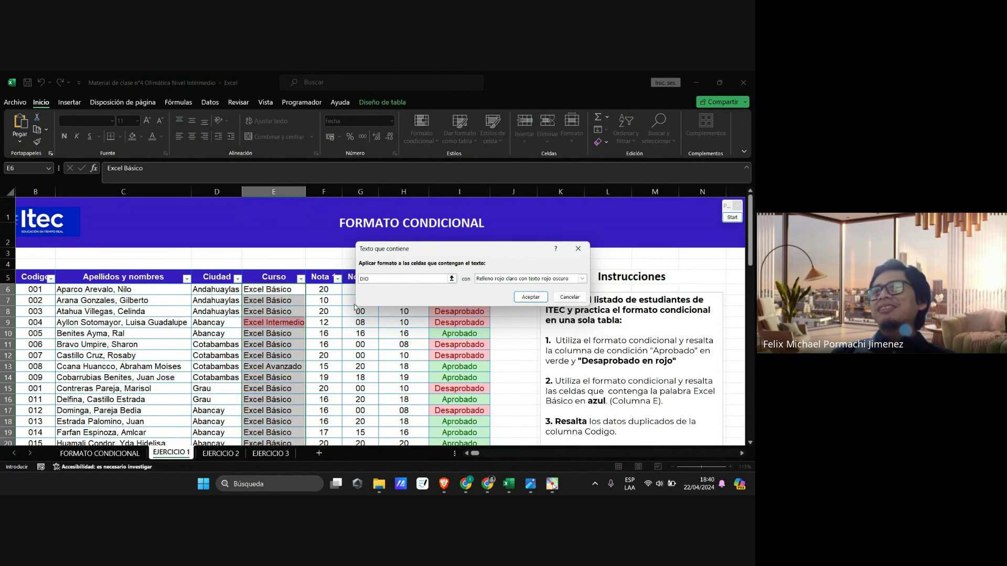
Step: Try ZAD as the highlight rule's text and check the preview down to the last Curso record
{"action": "key", "text": "BackSpace"}
{"action": "key", "text": "BackSpace"}
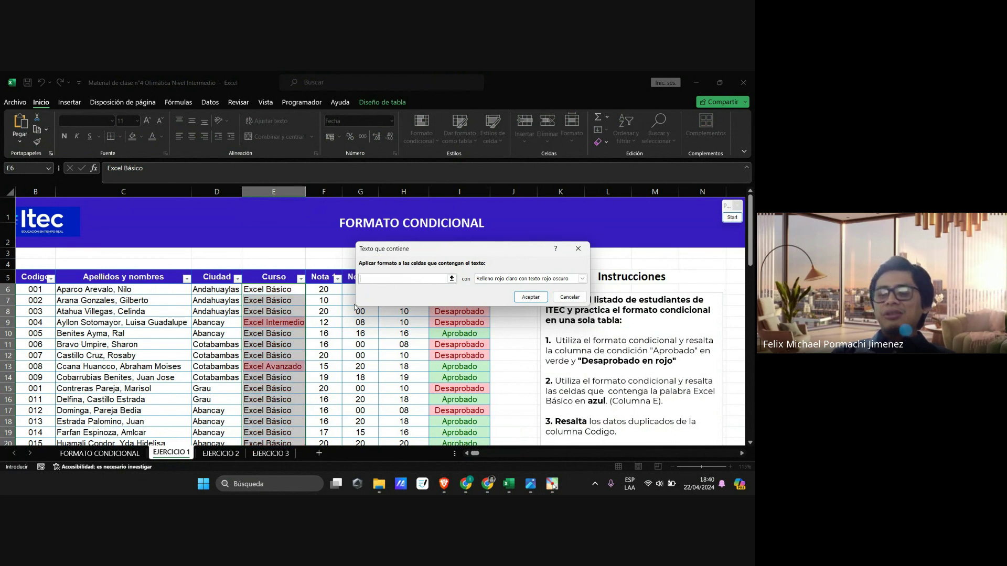
{"action": "type", "text": "ZAD"}
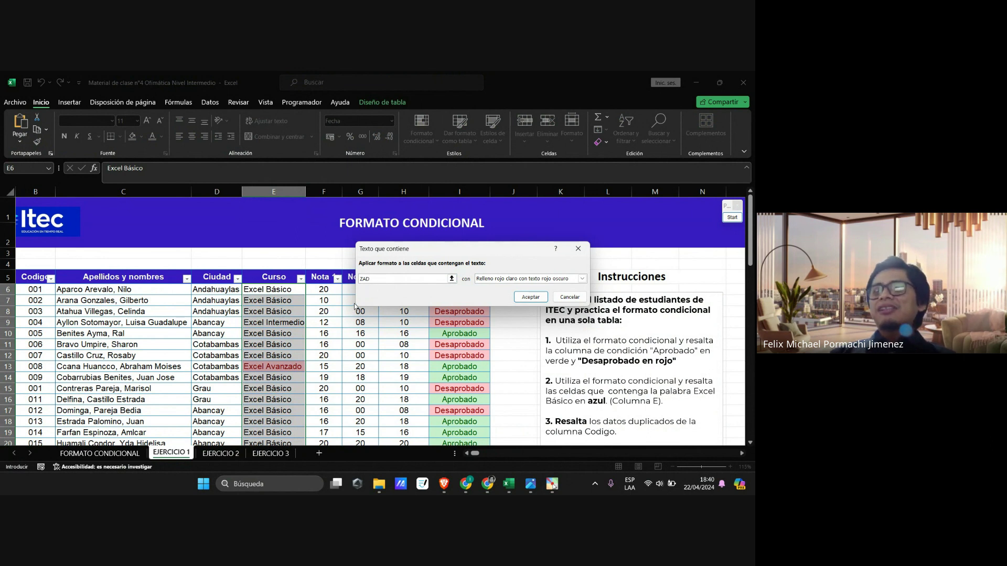
{"action": "scroll", "coordinate": [276, 362], "scroll_direction": "down", "scroll_amount": 10}
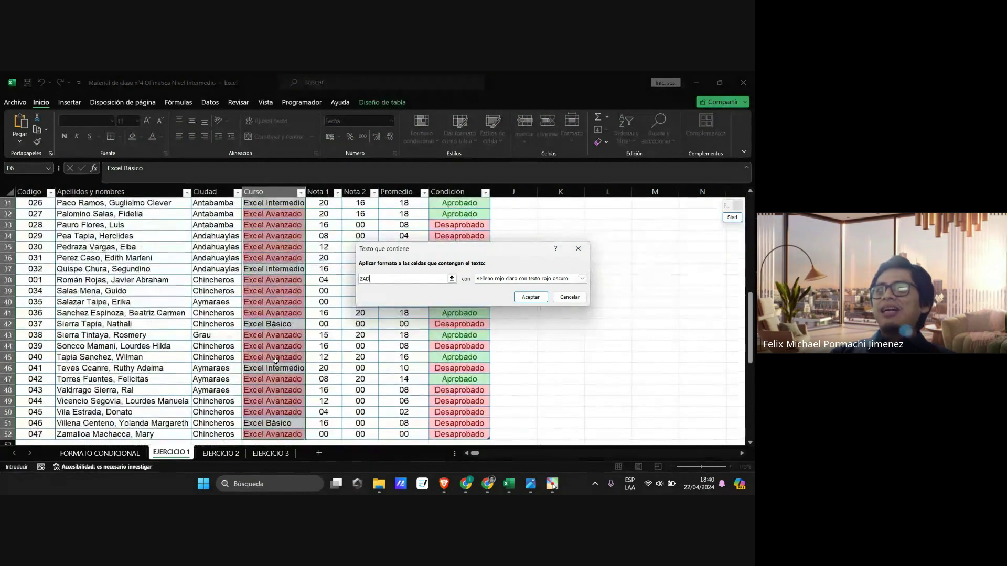
{"action": "scroll", "coordinate": [276, 361], "scroll_direction": "up", "scroll_amount": 10}
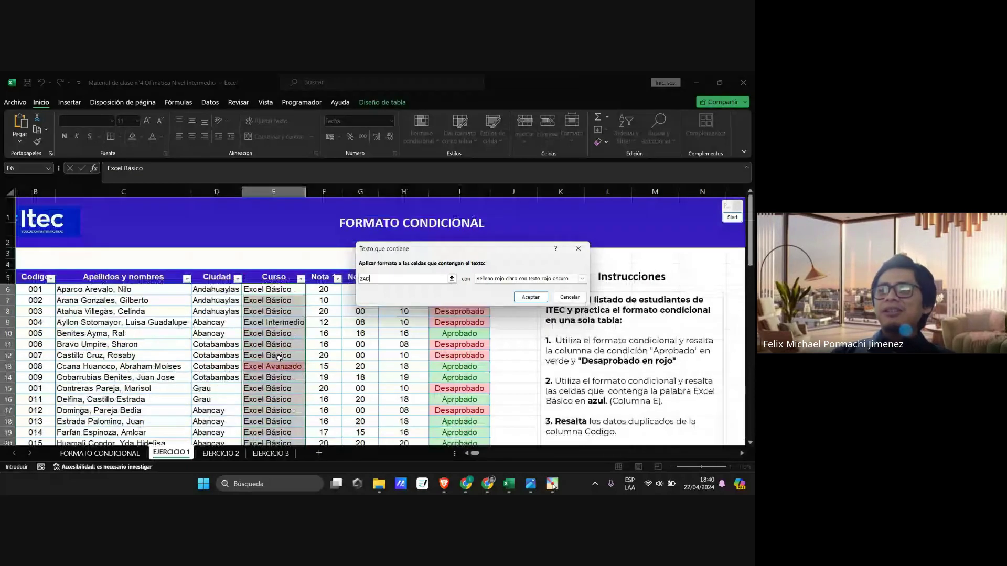
Step: Replace the highlight rule's partial text with the accented text BÁSI
{"action": "key", "text": "BackSpace"}
{"action": "key", "text": "BackSpace"}
{"action": "key", "text": "BackSpace"}
{"action": "type", "text": "BÁSICO"}
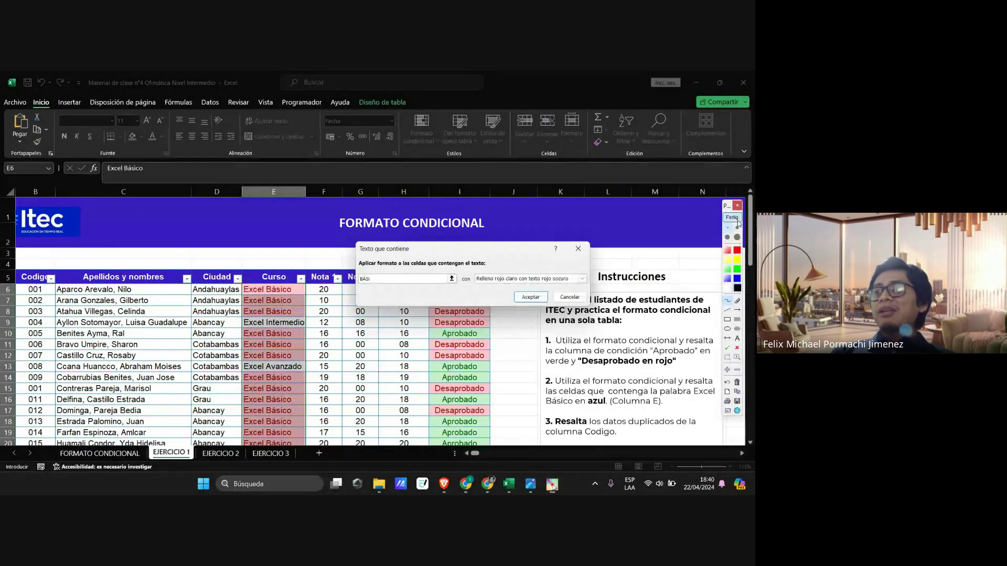
Step: Choose Formato personalizado as the format of the highlight rule for cells containing BÁSI
{"action": "scroll", "coordinate": [559, 260], "scroll_direction": "up", "scroll_amount": 2}
{"action": "scroll", "coordinate": [559, 261], "scroll_direction": "up", "scroll_amount": 4}
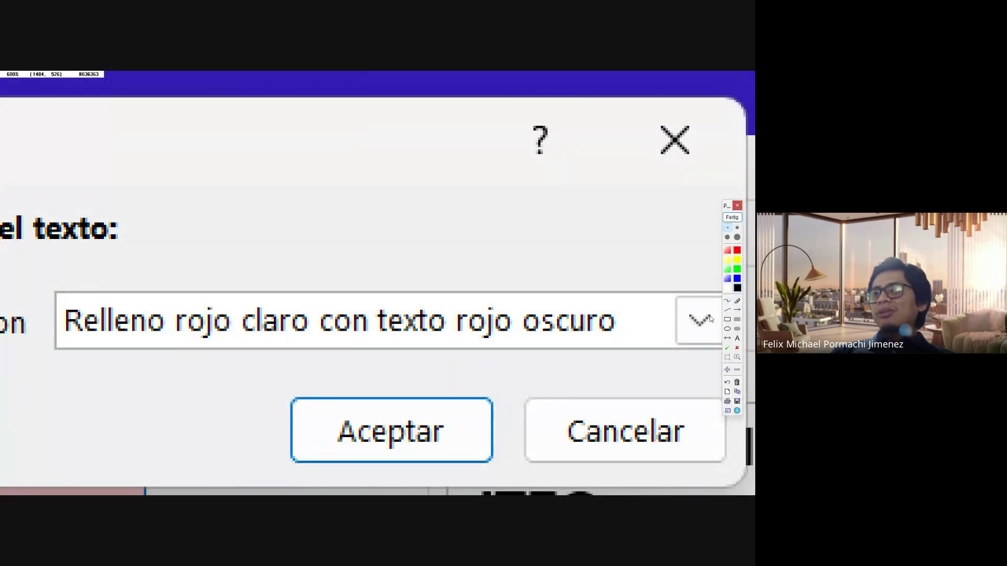
{"action": "scroll", "coordinate": [682, 321], "scroll_direction": "up", "scroll_amount": 4}
{"action": "scroll", "coordinate": [687, 321], "scroll_direction": "down", "scroll_amount": 6}
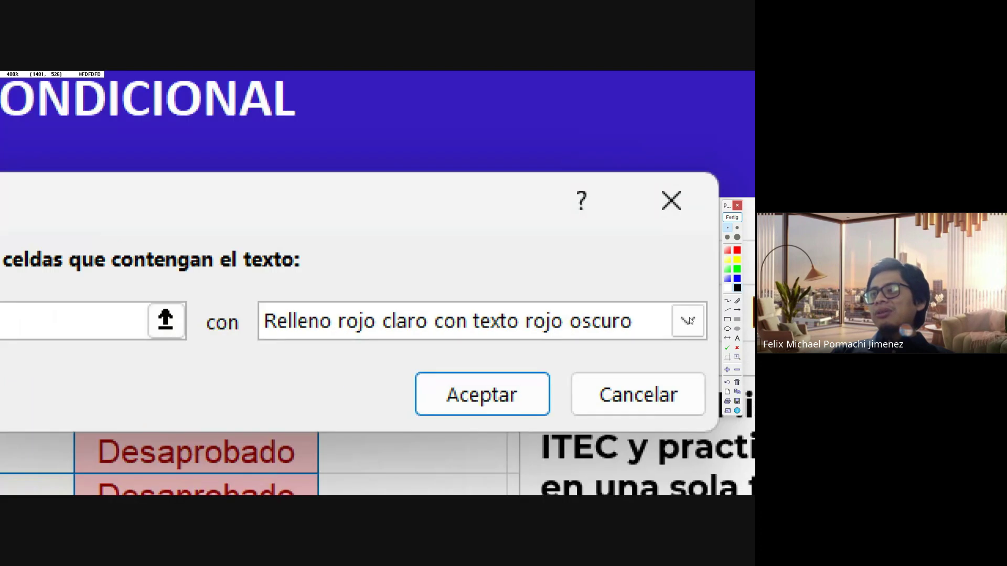
{"action": "left_click", "coordinate": [733, 218]}
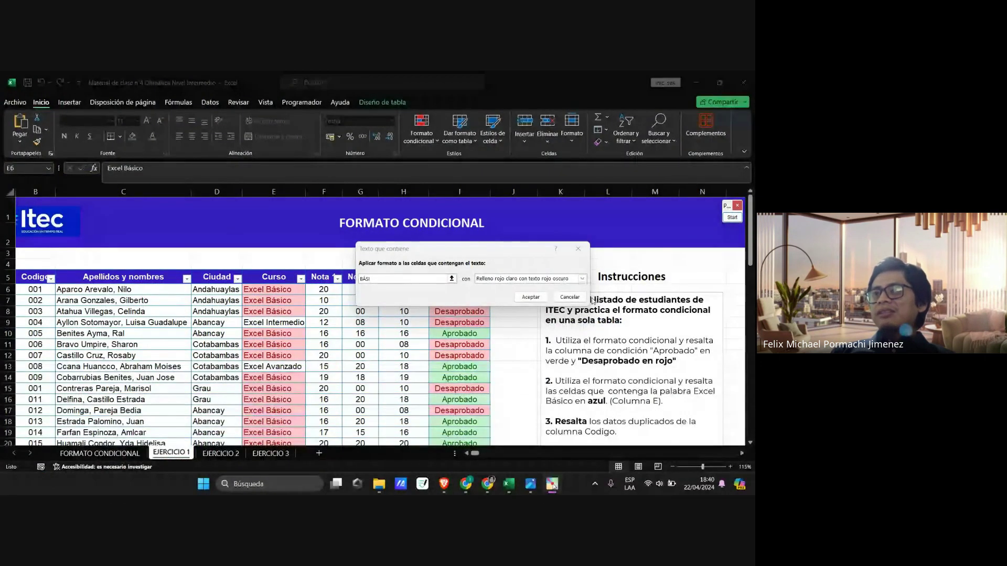
{"action": "left_click", "coordinate": [579, 279]}
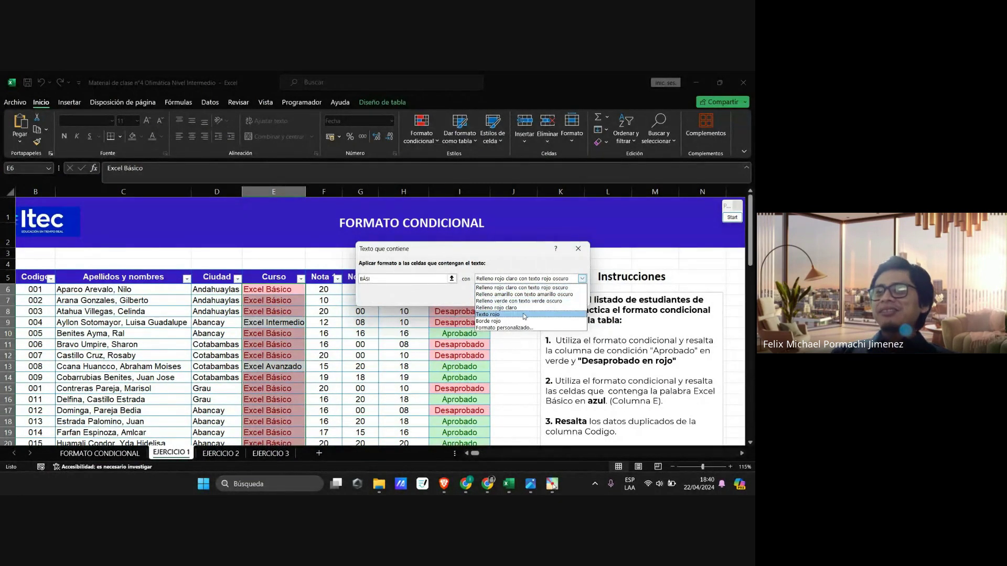
{"action": "left_click", "coordinate": [495, 328]}
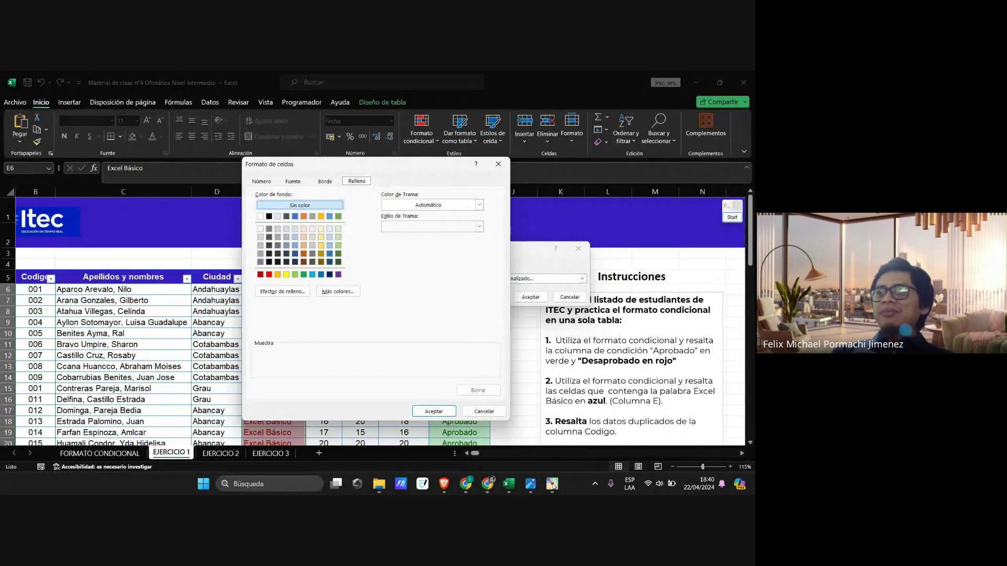
Step: Set the custom format's background fill to a medium-light theme blue
{"action": "left_click", "coordinate": [733, 217]}
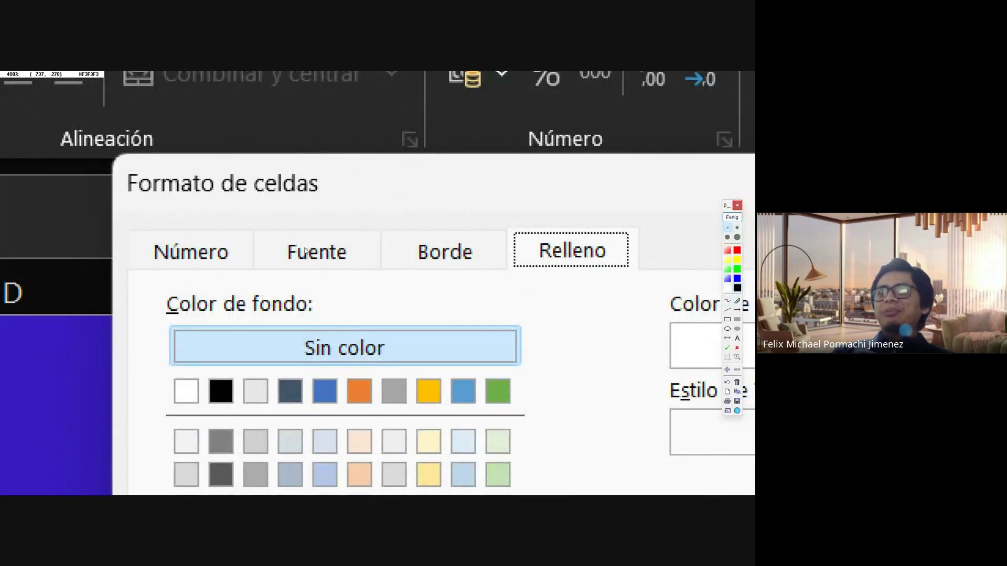
{"action": "scroll", "coordinate": [305, 252], "scroll_direction": "up", "scroll_amount": 1}
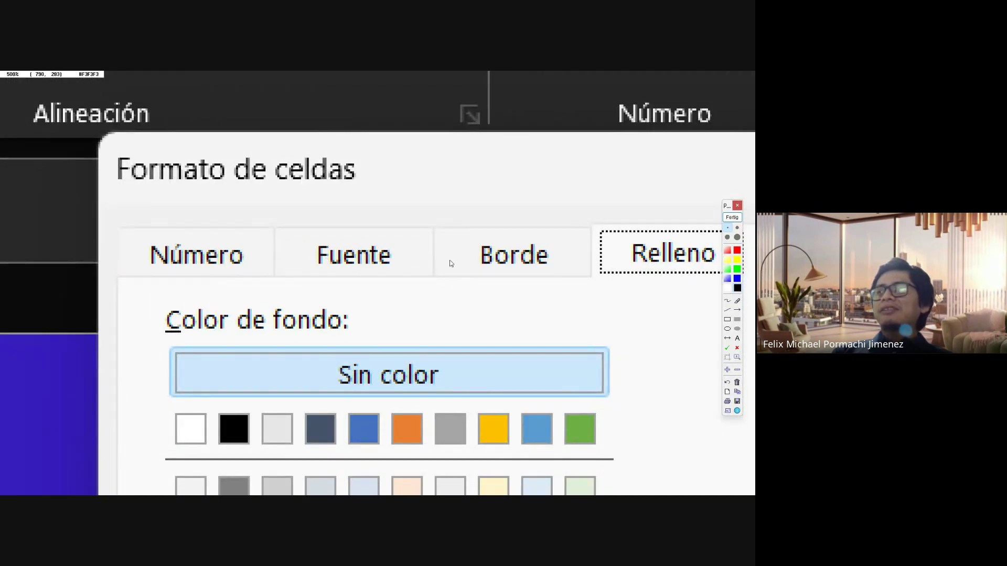
{"action": "scroll", "coordinate": [450, 263], "scroll_direction": "down", "scroll_amount": 2}
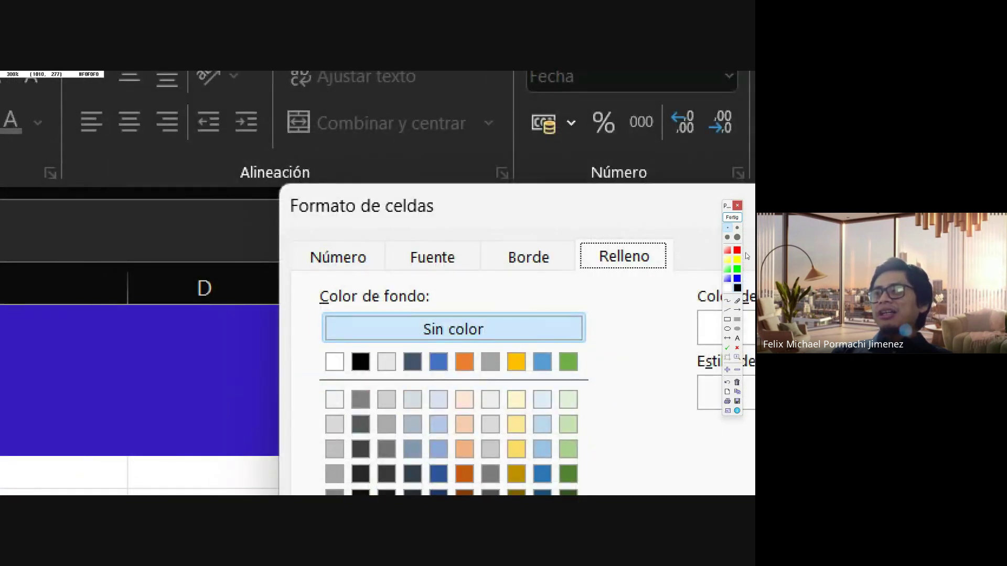
{"action": "left_click", "coordinate": [732, 217]}
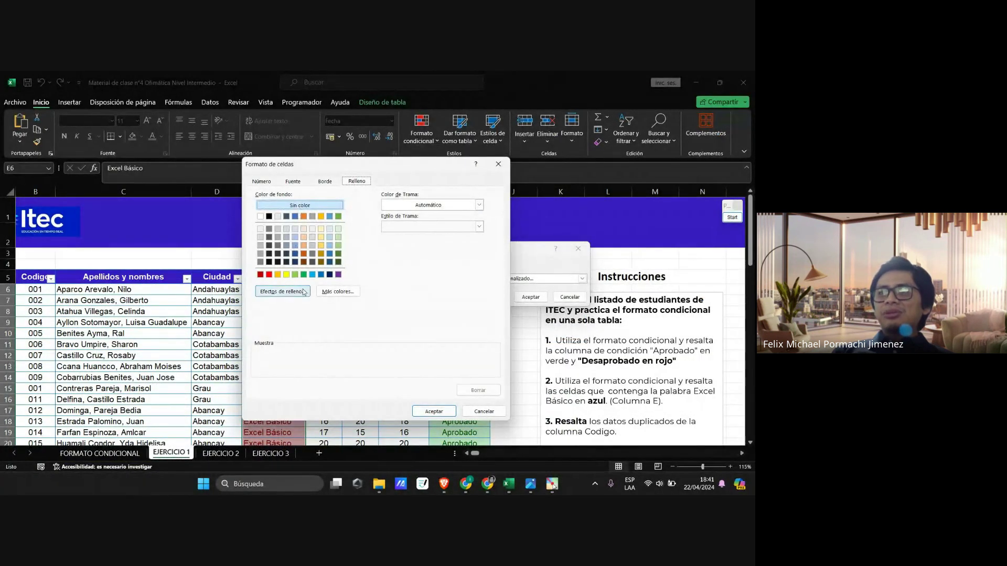
{"action": "left_click", "coordinate": [295, 246]}
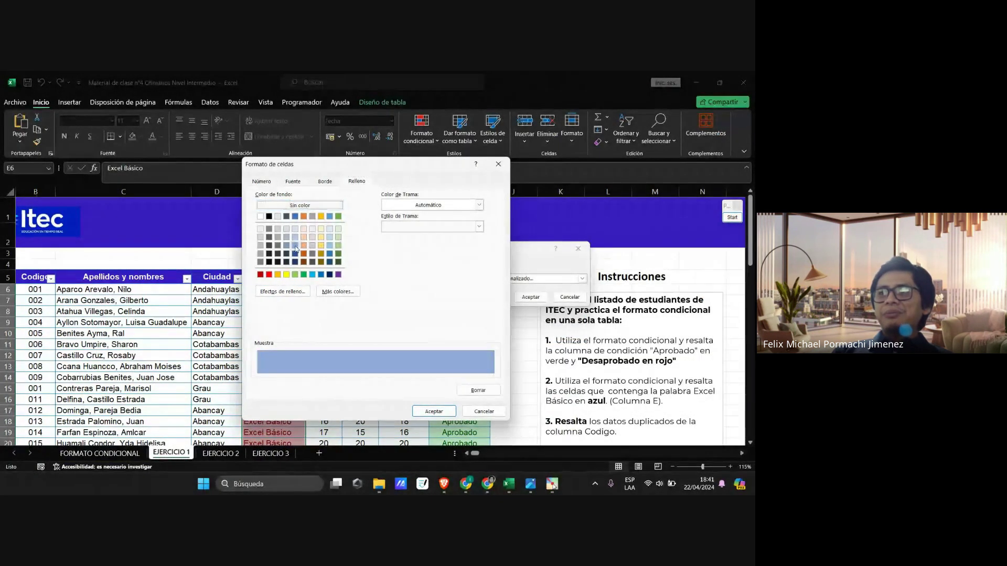
Step: Bring up the custom format's font settings and look closely at the text colour option
{"action": "left_click", "coordinate": [732, 217]}
{"action": "scroll", "coordinate": [381, 255], "scroll_direction": "up", "scroll_amount": 3}
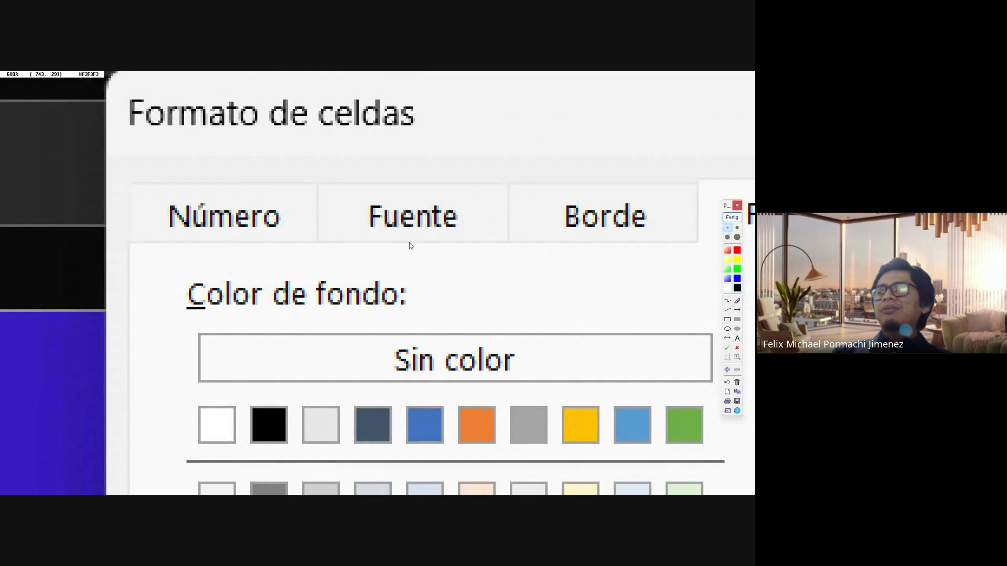
{"action": "left_click", "coordinate": [732, 217]}
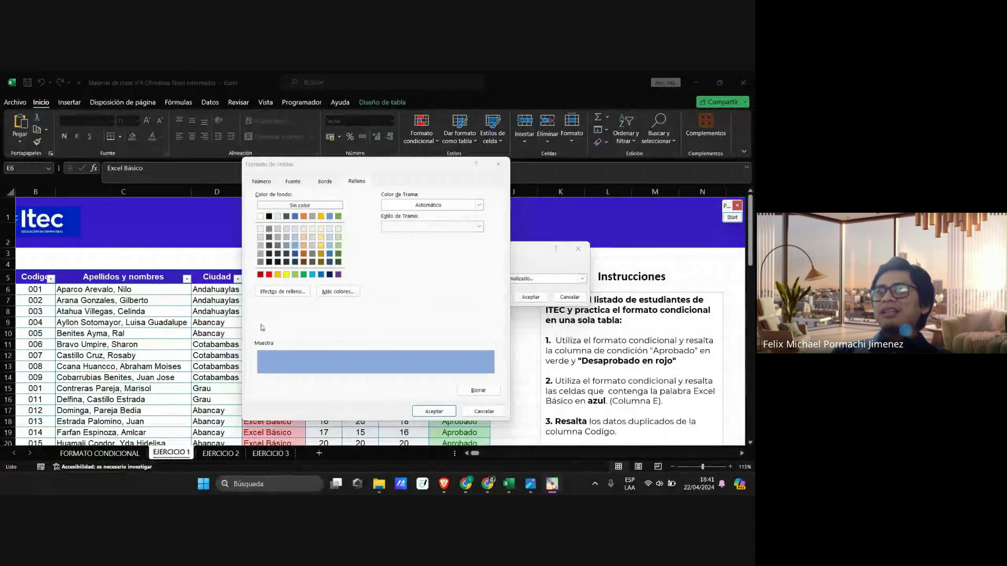
{"action": "left_click", "coordinate": [293, 182]}
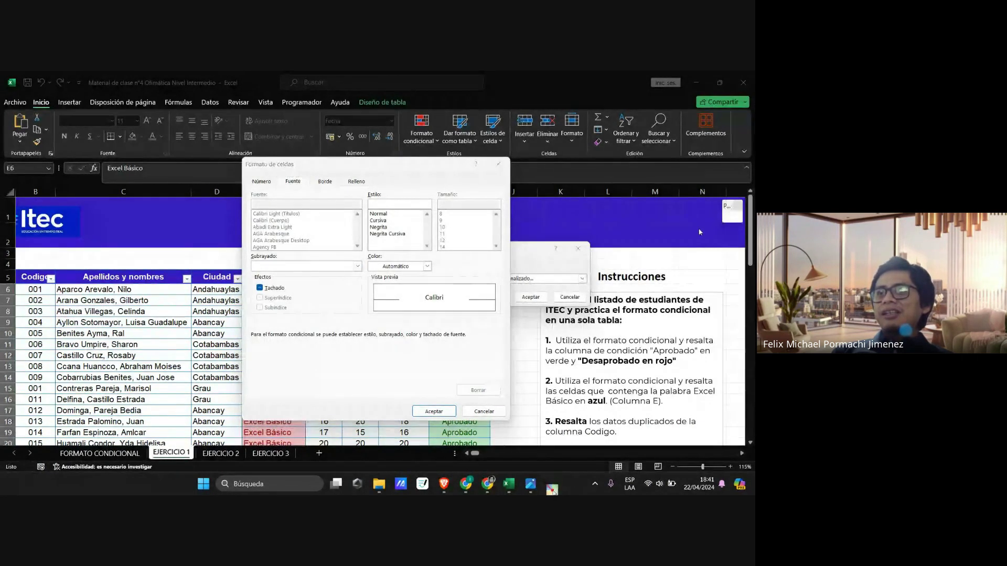
{"action": "left_click", "coordinate": [734, 216]}
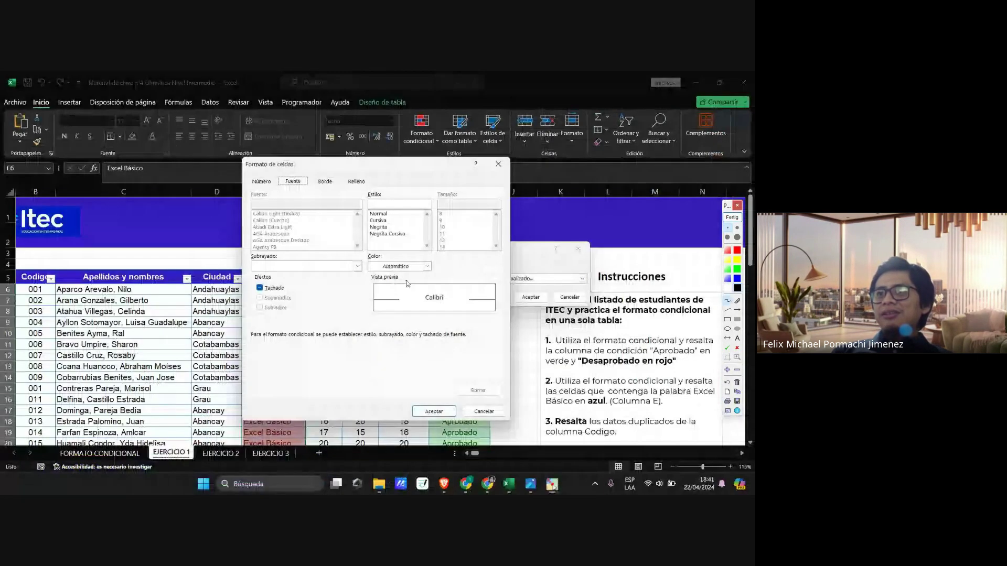
{"action": "scroll", "coordinate": [278, 290], "scroll_direction": "down", "scroll_amount": 1}
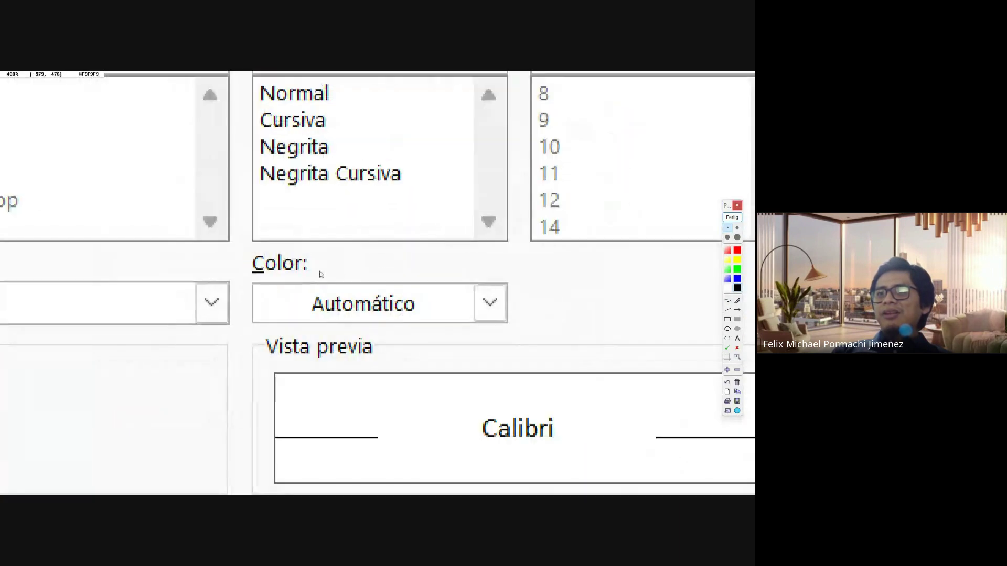
{"action": "scroll", "coordinate": [466, 331], "scroll_direction": "up", "scroll_amount": 2}
{"action": "scroll", "coordinate": [465, 330], "scroll_direction": "down", "scroll_amount": 2}
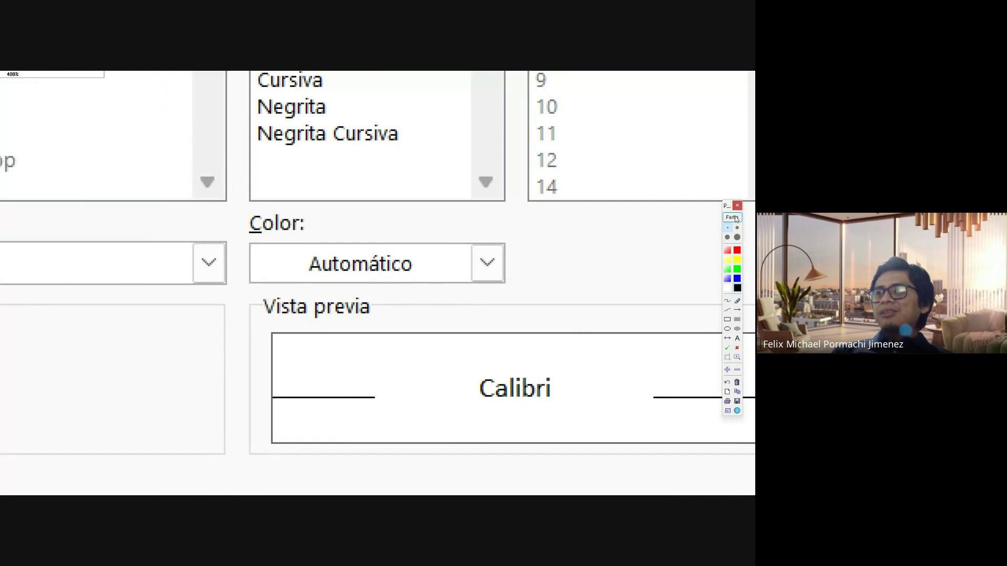
{"action": "key", "text": "Escape"}
Step: Try the recent violet-blue font colour, replace it with a dark theme blue, and inspect the preview up close
{"action": "left_click", "coordinate": [428, 267]}
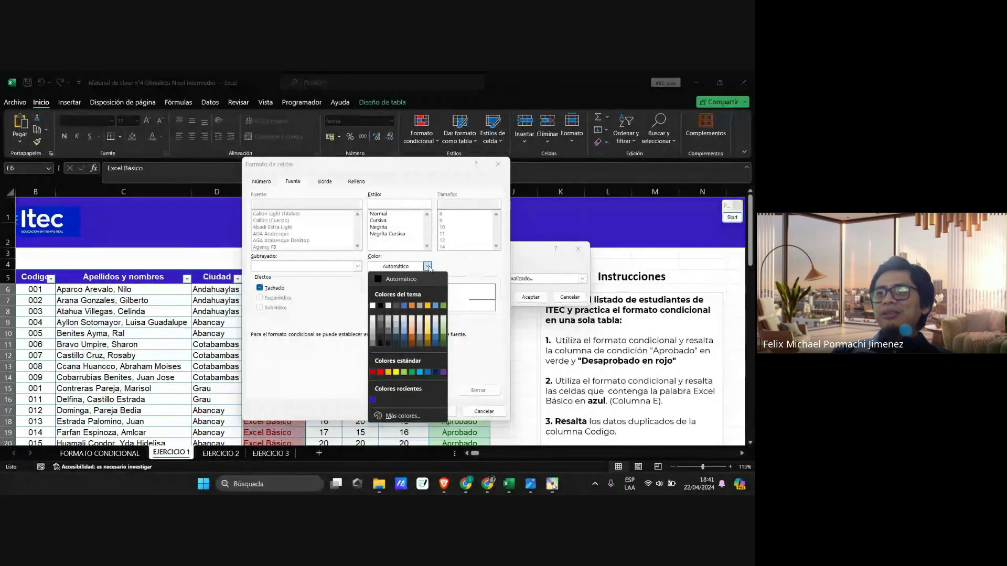
{"action": "left_click", "coordinate": [373, 401]}
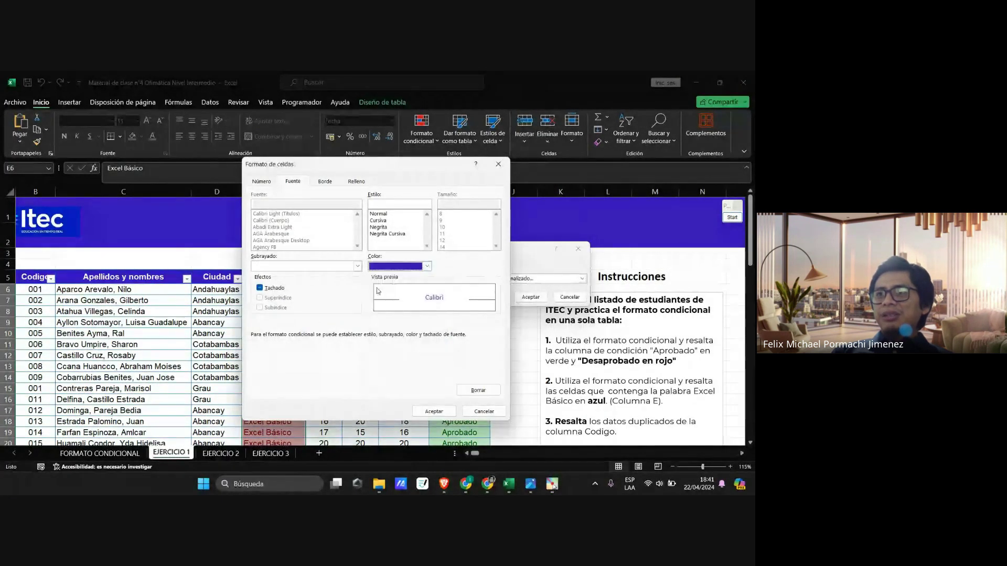
{"action": "left_click", "coordinate": [428, 266]}
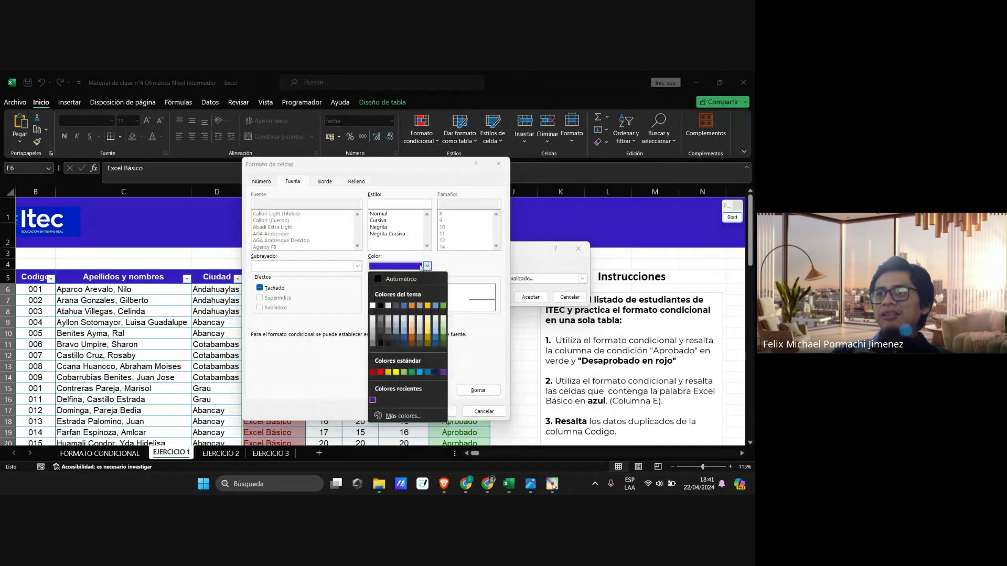
{"action": "left_click", "coordinate": [435, 344]}
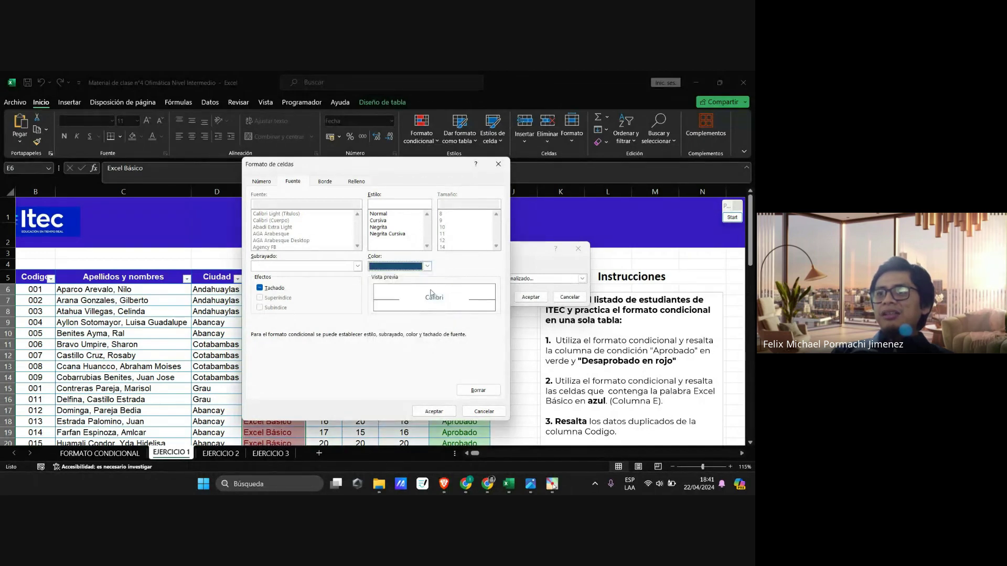
{"action": "left_click", "coordinate": [732, 217]}
{"action": "scroll", "coordinate": [524, 366], "scroll_direction": "up", "scroll_amount": 3}
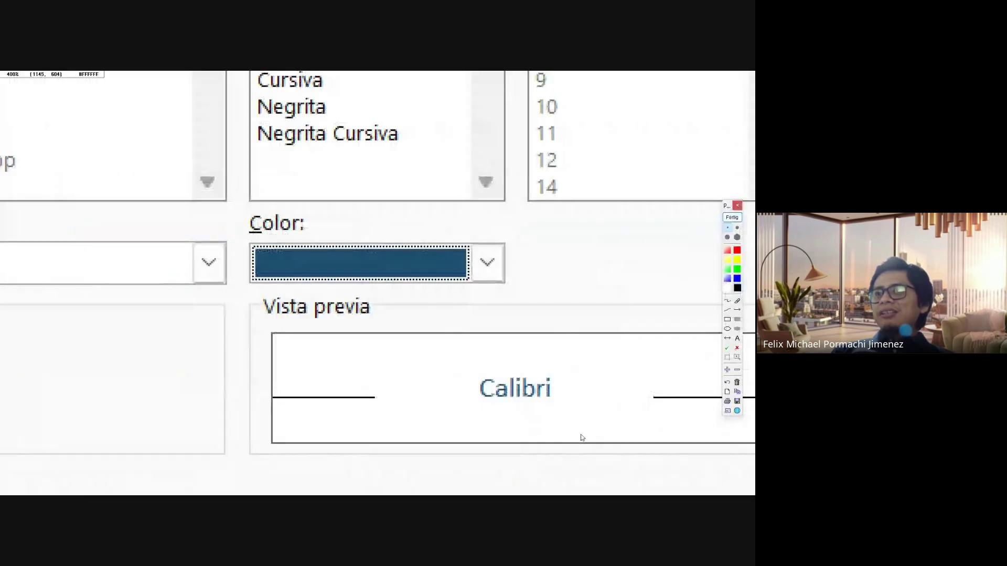
{"action": "scroll", "coordinate": [488, 394], "scroll_direction": "up", "scroll_amount": 2}
{"action": "scroll", "coordinate": [435, 352], "scroll_direction": "down", "scroll_amount": 4}
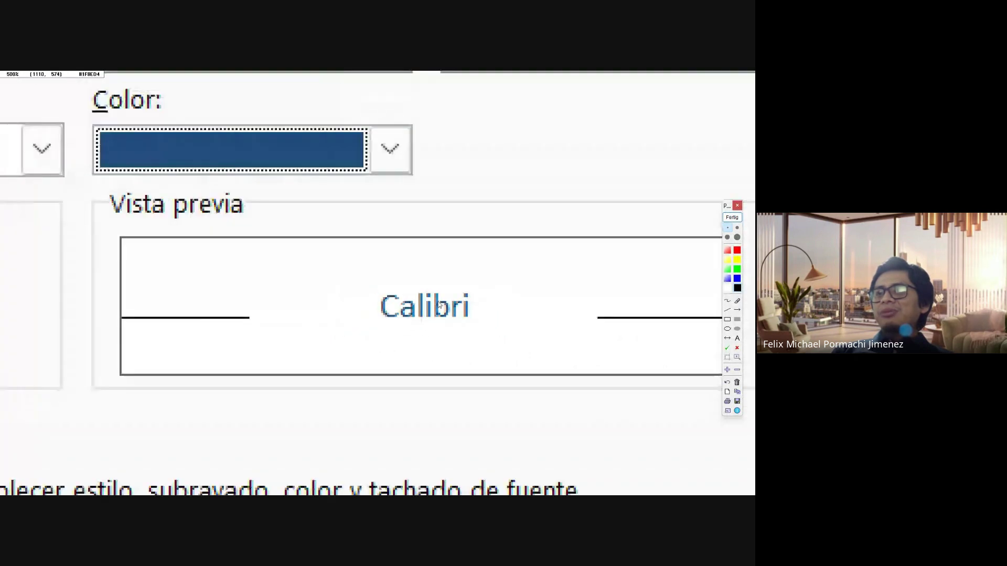
{"action": "left_click", "coordinate": [732, 218]}
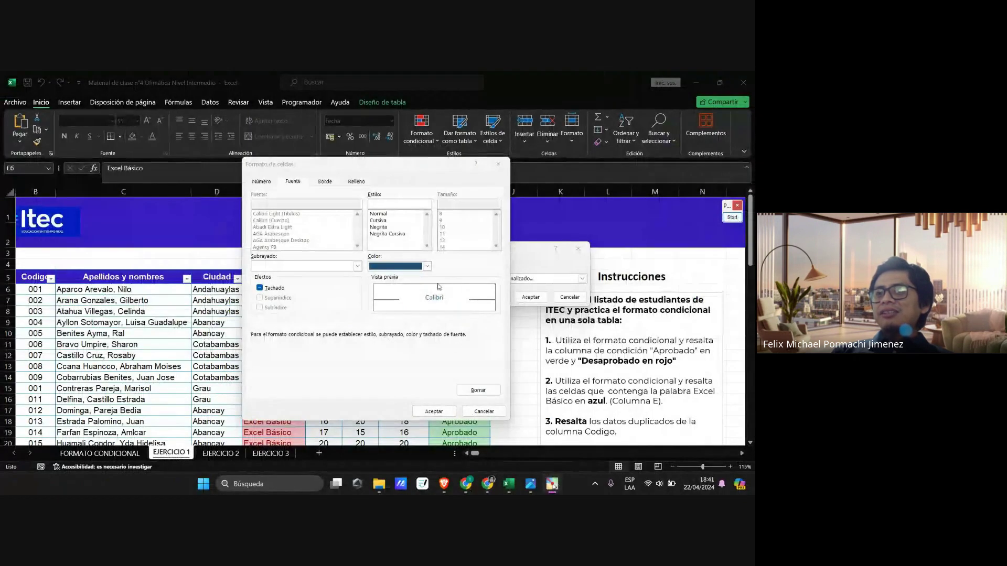
Step: Set the font style to Negrita and apply the custom blue highlight rule to the Curso cells
{"action": "left_click", "coordinate": [383, 229]}
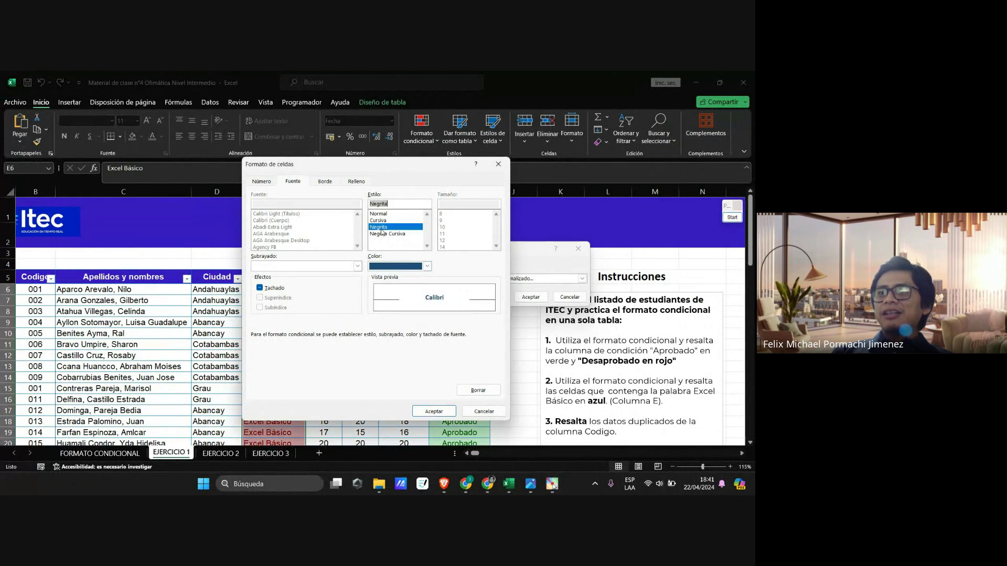
{"action": "left_click", "coordinate": [433, 412]}
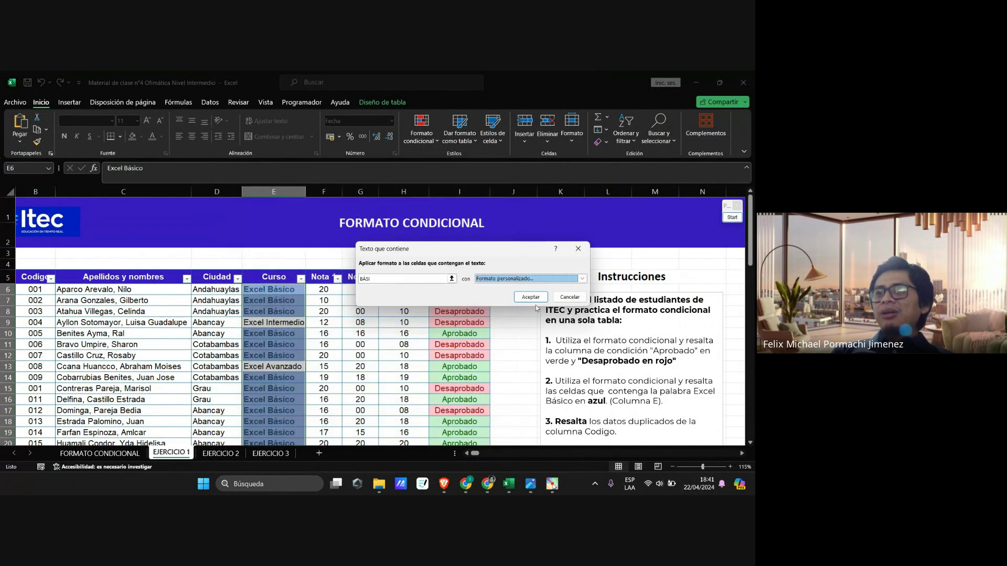
{"action": "left_click", "coordinate": [534, 298]}
{"action": "left_click", "coordinate": [328, 322]}
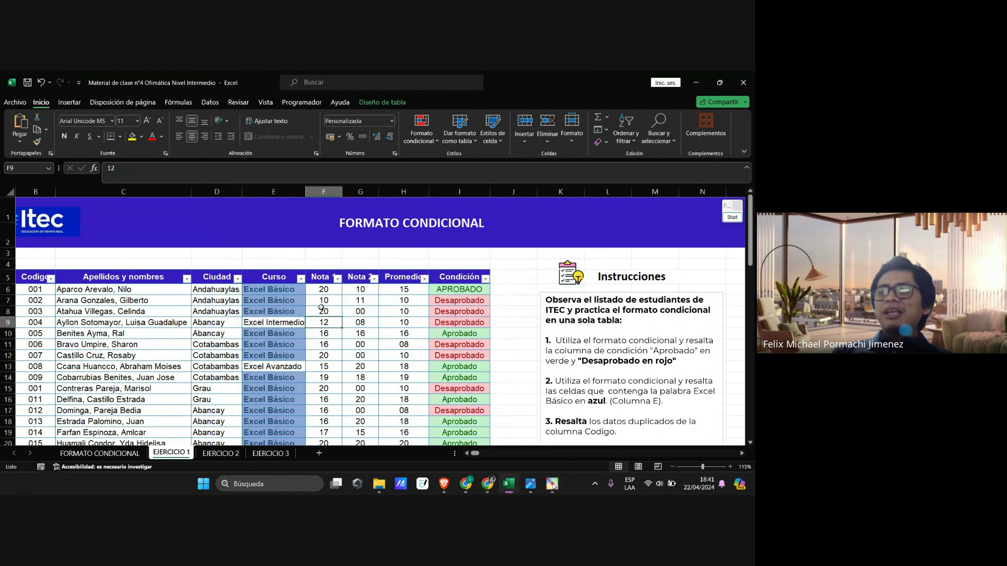
Step: Review the blue highlights in the Curso column from the first record down to the last
{"action": "scroll", "coordinate": [262, 281], "scroll_direction": "down", "scroll_amount": 2}
{"action": "scroll", "coordinate": [262, 282], "scroll_direction": "down", "scroll_amount": 12}
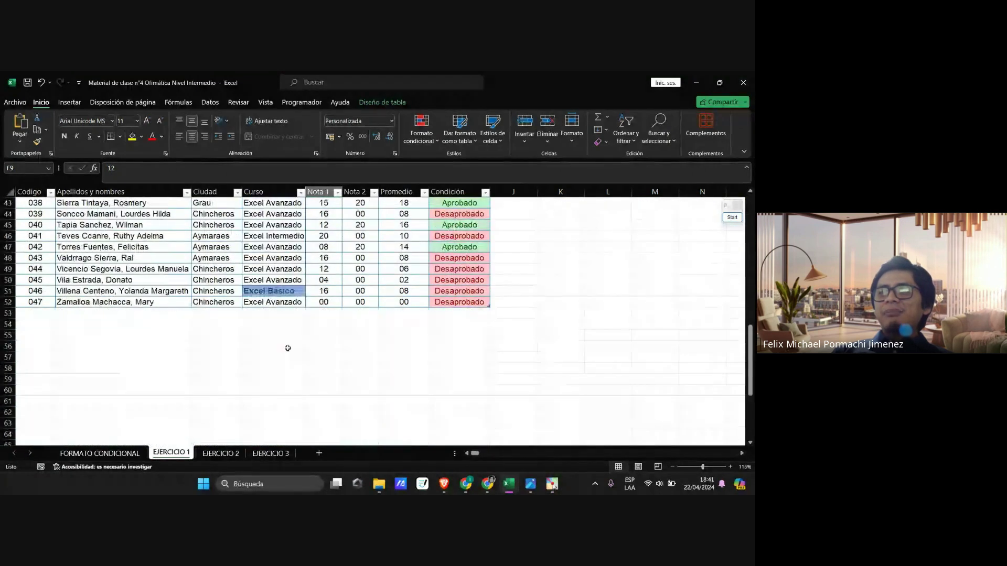
{"action": "scroll", "coordinate": [278, 298], "scroll_direction": "up", "scroll_amount": 14}
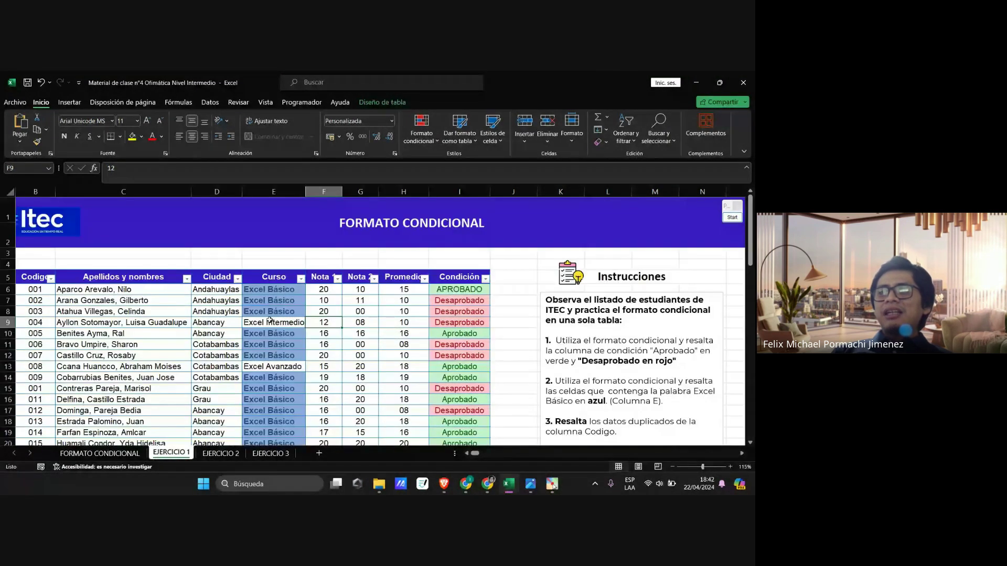
{"action": "scroll", "coordinate": [270, 320], "scroll_direction": "down", "scroll_amount": 4}
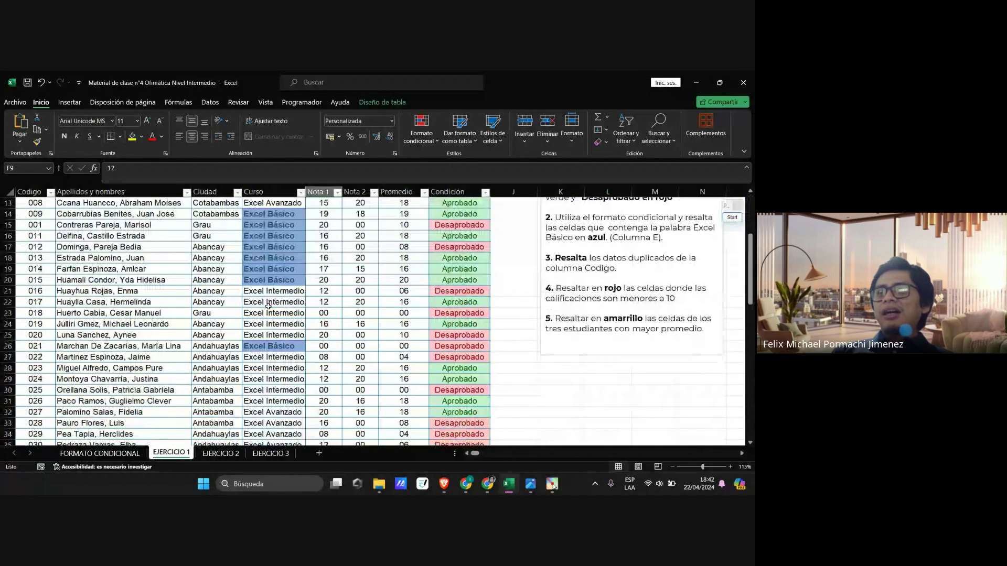
{"action": "scroll", "coordinate": [269, 306], "scroll_direction": "up", "scroll_amount": 4}
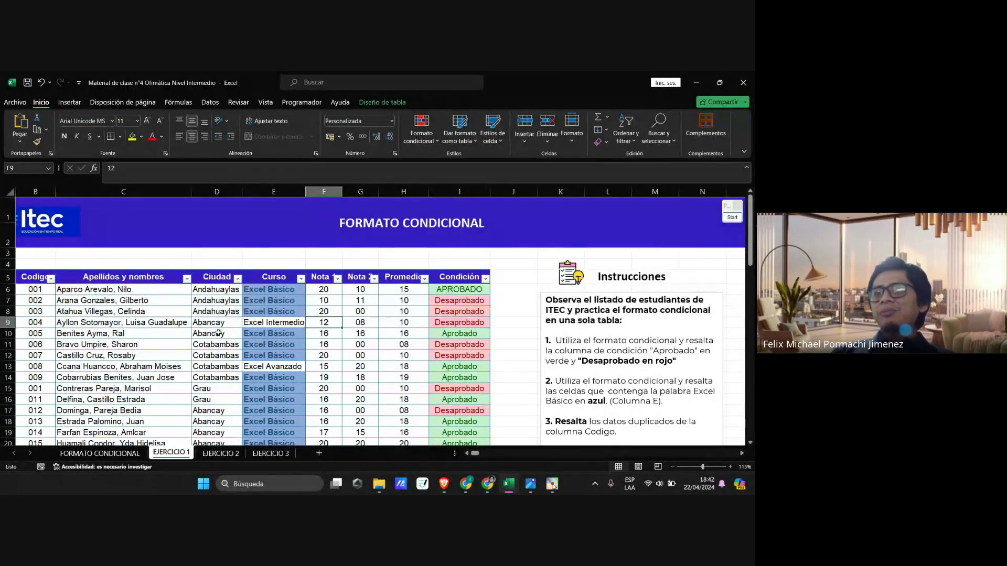
Step: Check the Google Meet call chat, return to Excel and read instruction 3 about highlighting duplicate data in the Codigo column
{"action": "key", "text": "alt+Tab"}
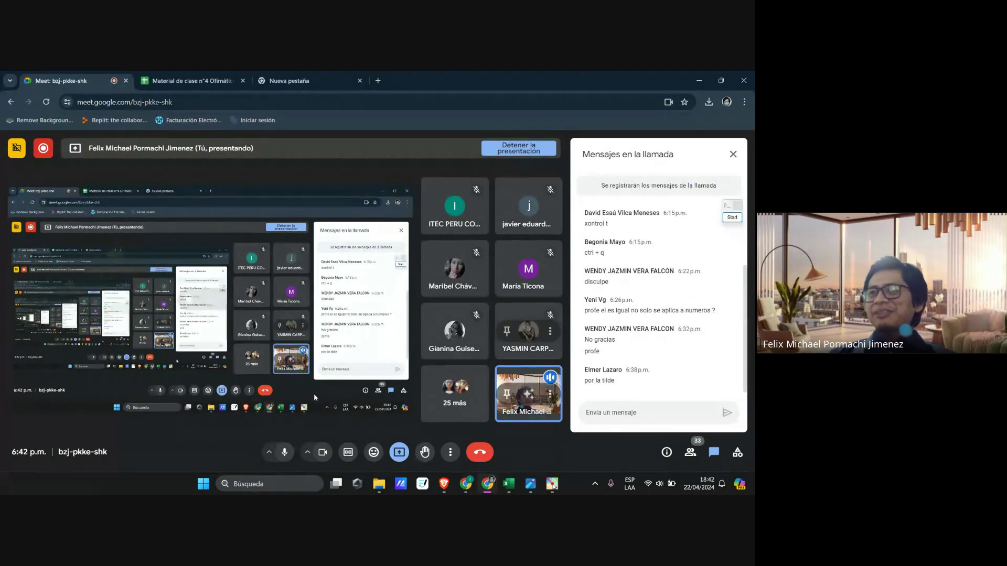
{"action": "key", "text": "alt+Tab"}
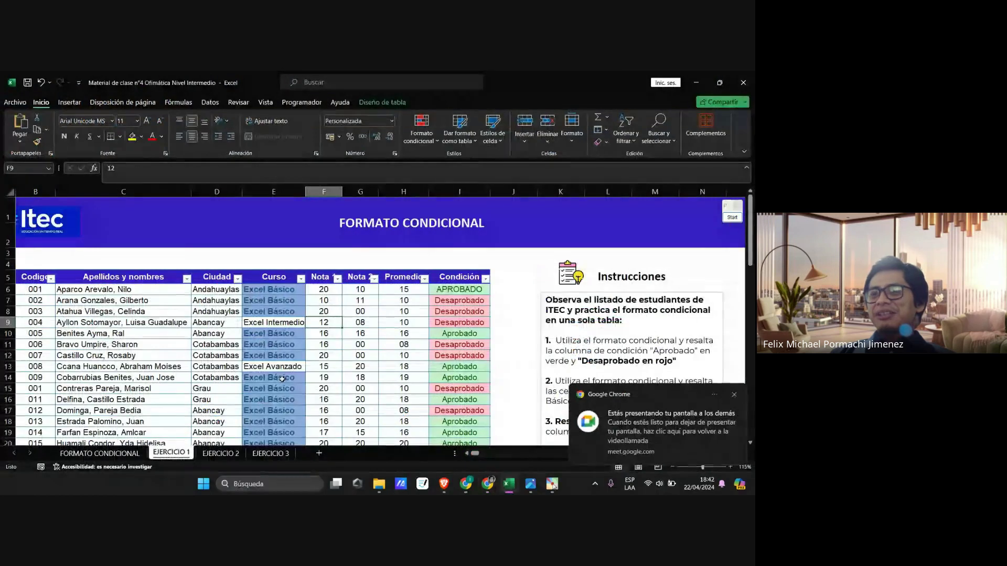
{"action": "left_click", "coordinate": [566, 333]}
{"action": "scroll", "coordinate": [567, 333], "scroll_direction": "down", "scroll_amount": 2}
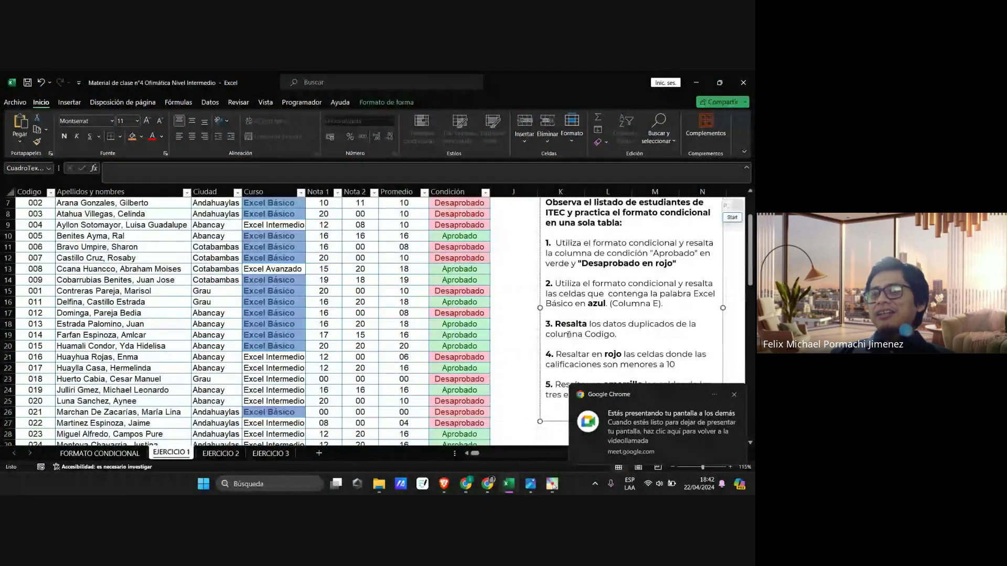
{"action": "left_click_drag", "start_coordinate": [555, 324], "coordinate": [633, 335]}
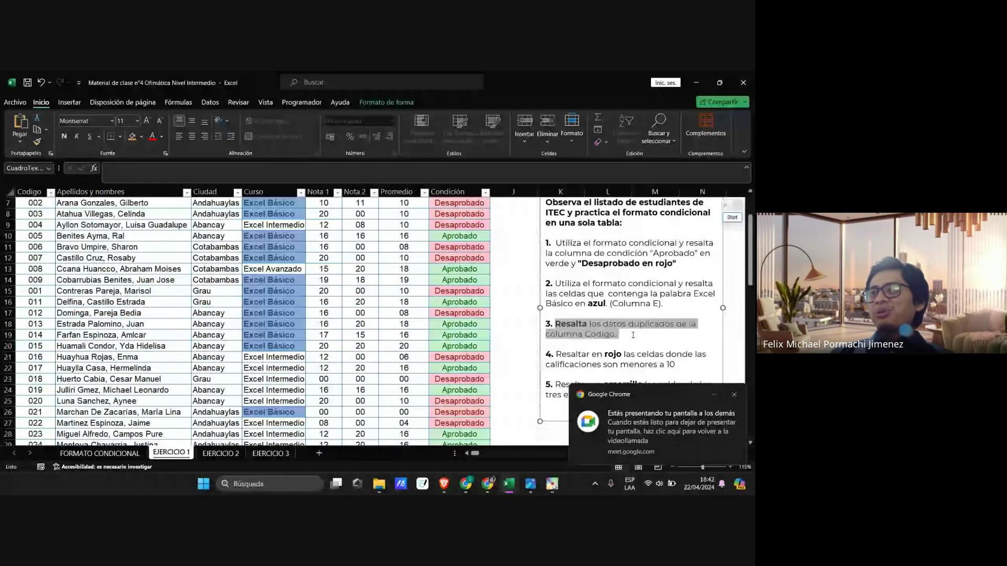
{"action": "left_click", "coordinate": [599, 345]}
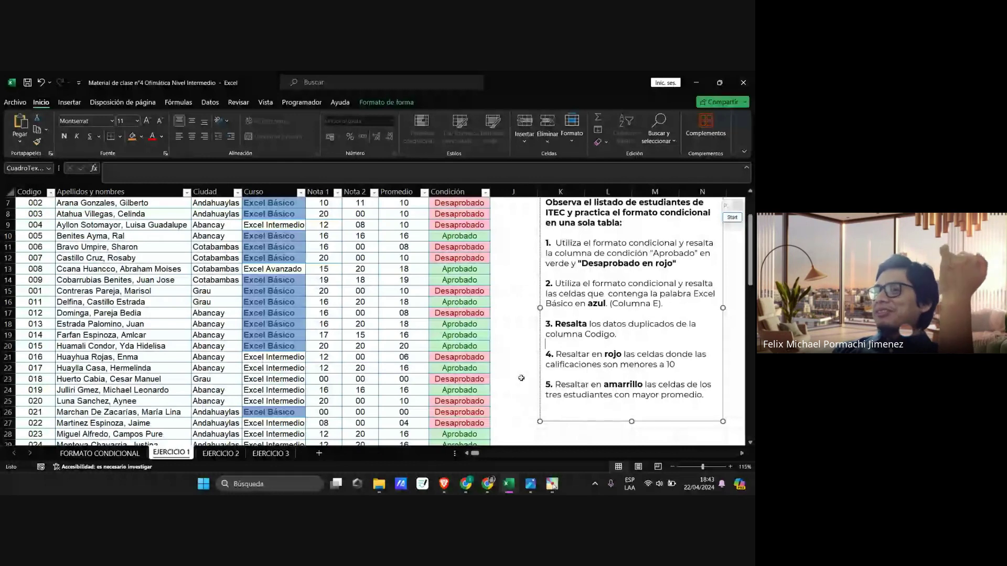
Step: Reread instruction 3 about duplicate data and look through the Codigo column for repeated codes
{"action": "scroll", "coordinate": [521, 374], "scroll_direction": "up", "scroll_amount": 2}
{"action": "scroll", "coordinate": [520, 375], "scroll_direction": "down", "scroll_amount": 2}
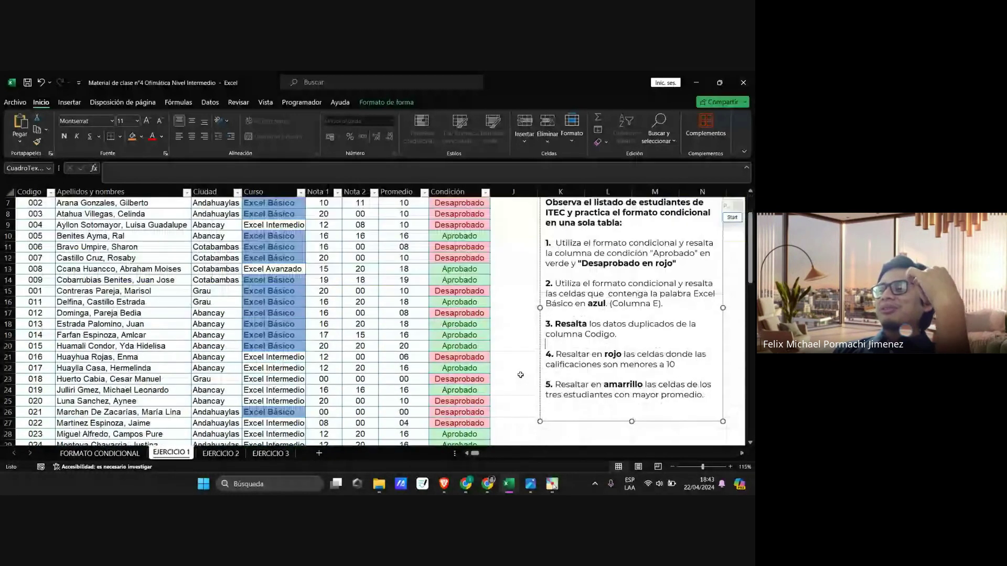
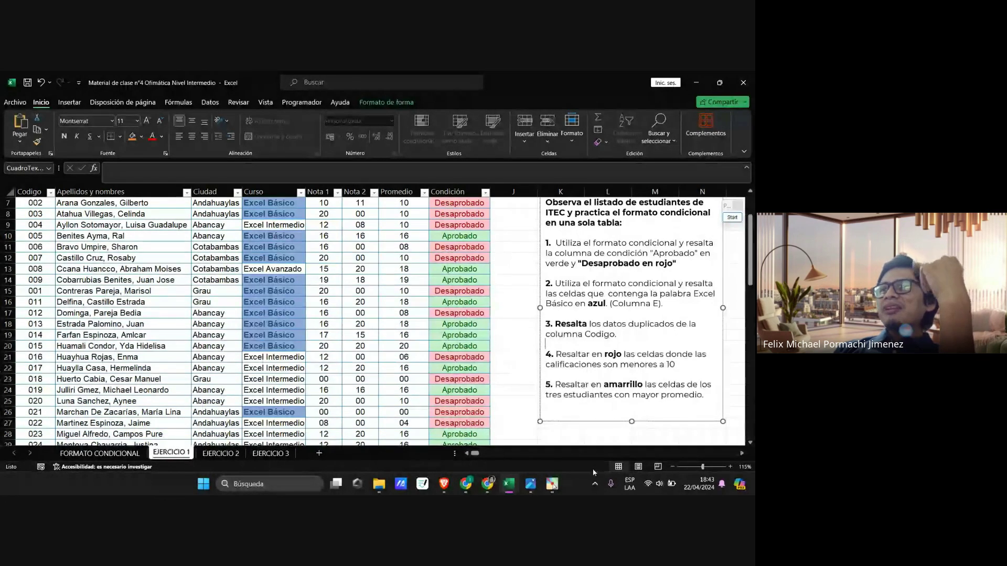
{"action": "left_click", "coordinate": [622, 347]}
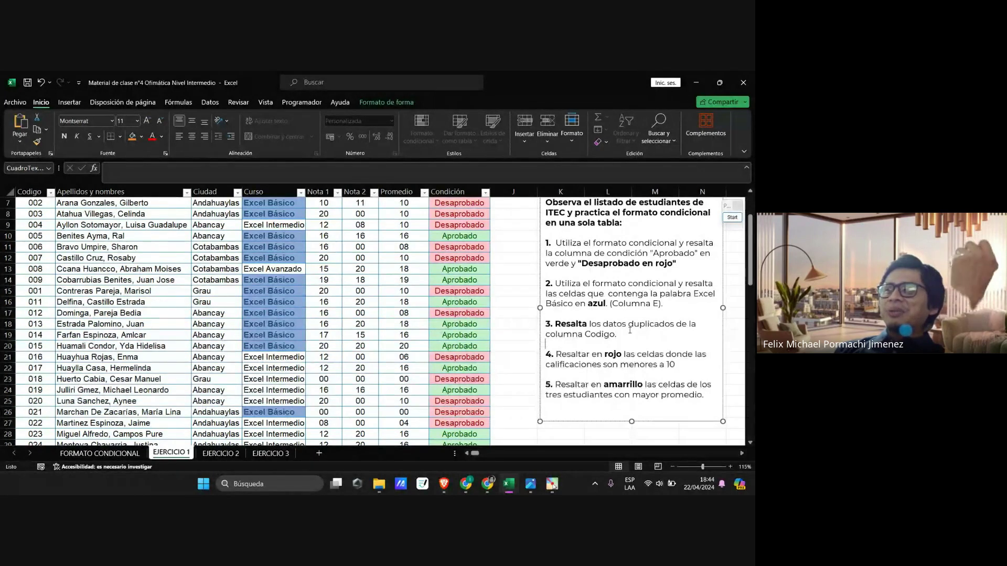
{"action": "left_click", "coordinate": [100, 324]}
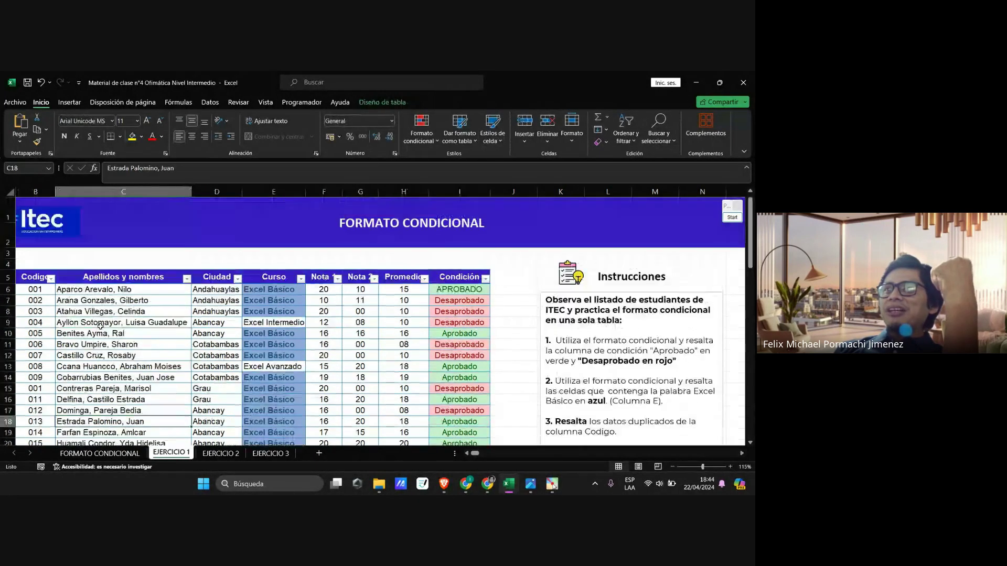
{"action": "scroll", "coordinate": [100, 325], "scroll_direction": "up", "scroll_amount": 2}
{"action": "scroll", "coordinate": [39, 293], "scroll_direction": "down", "scroll_amount": 5}
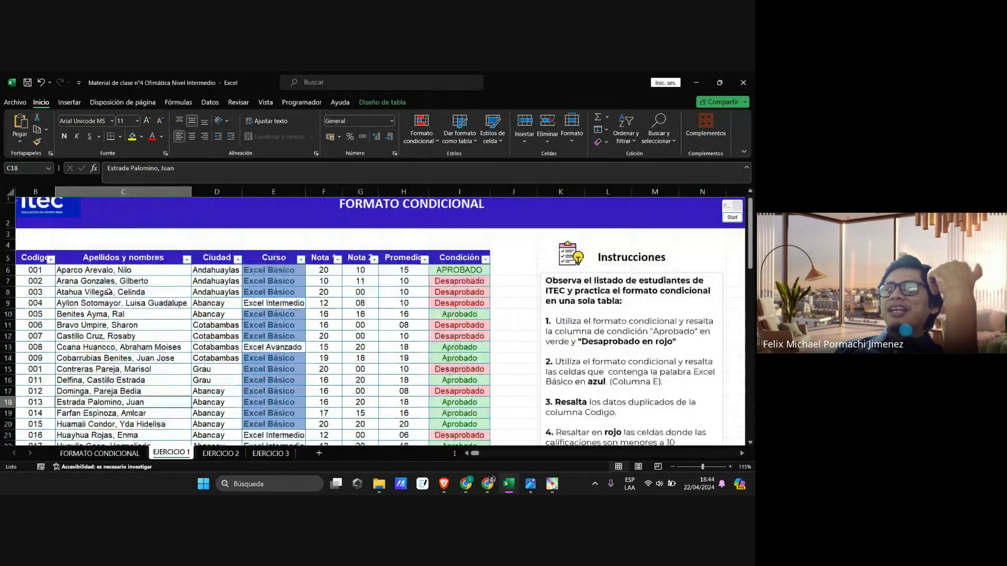
{"action": "scroll", "coordinate": [39, 293], "scroll_direction": "up", "scroll_amount": 5}
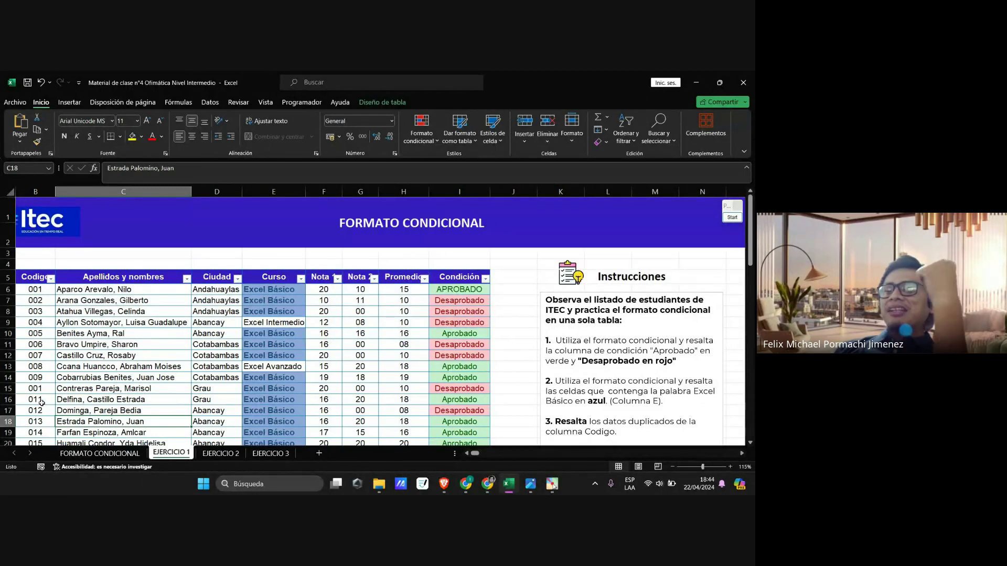
{"action": "scroll", "coordinate": [42, 402], "scroll_direction": "down", "scroll_amount": 1}
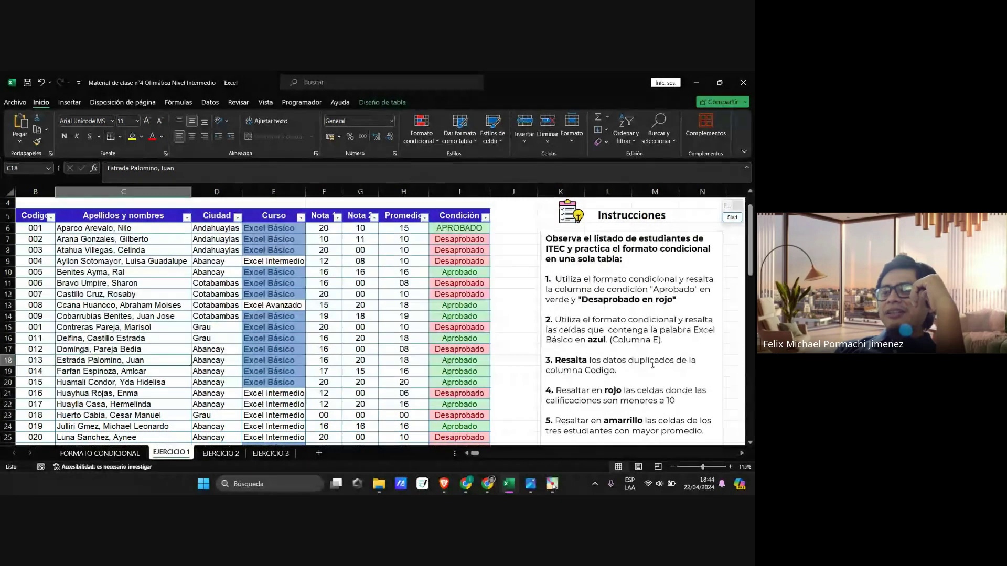
Step: Select the Codigo values from B6 down to the last record and start a Valores duplicados highlight rule on them
{"action": "left_click", "coordinate": [45, 327]}
{"action": "left_click", "coordinate": [44, 229]}
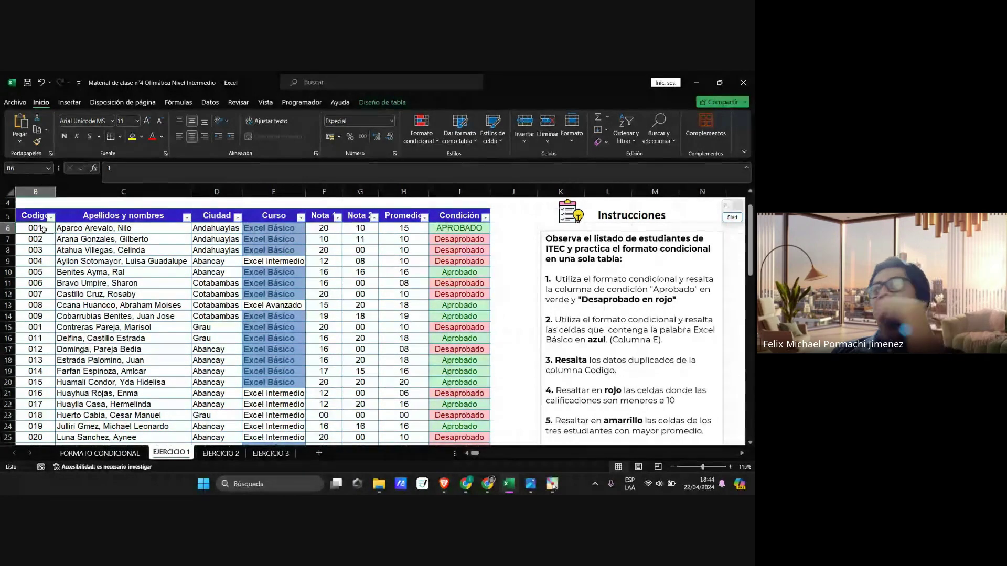
{"action": "key", "text": "ctrl+shift+Down"}
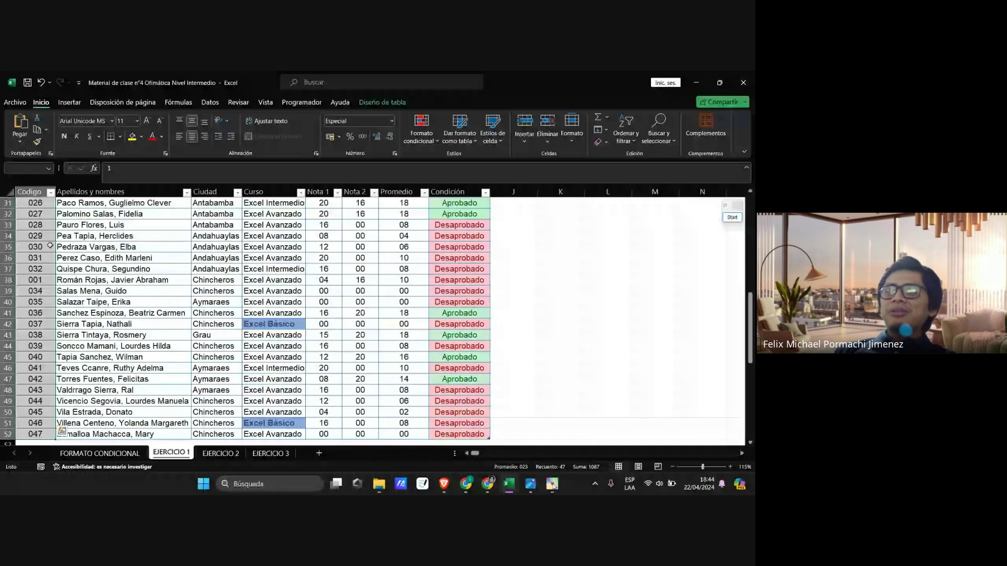
{"action": "scroll", "coordinate": [56, 254], "scroll_direction": "up", "scroll_amount": 5}
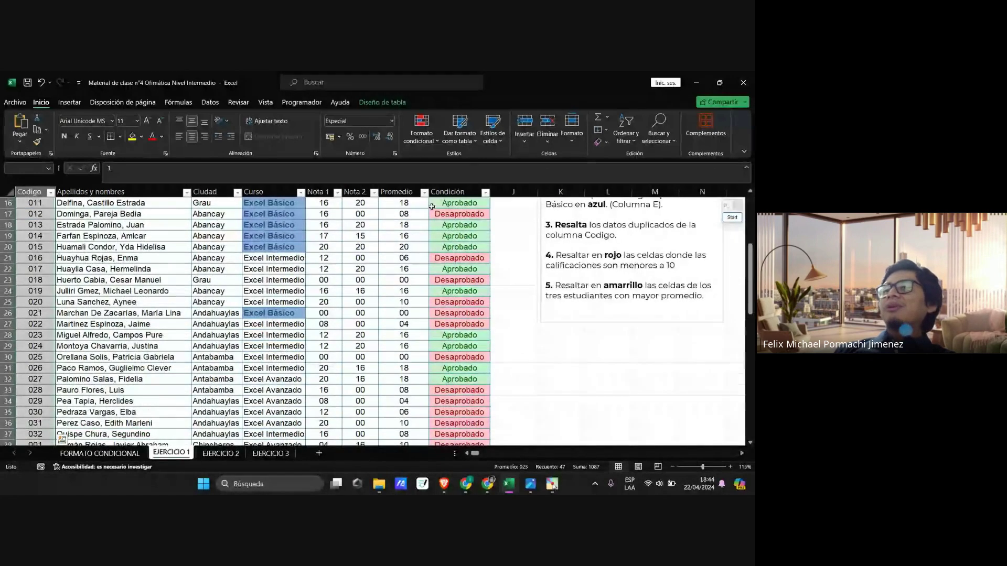
{"action": "left_click", "coordinate": [420, 149]}
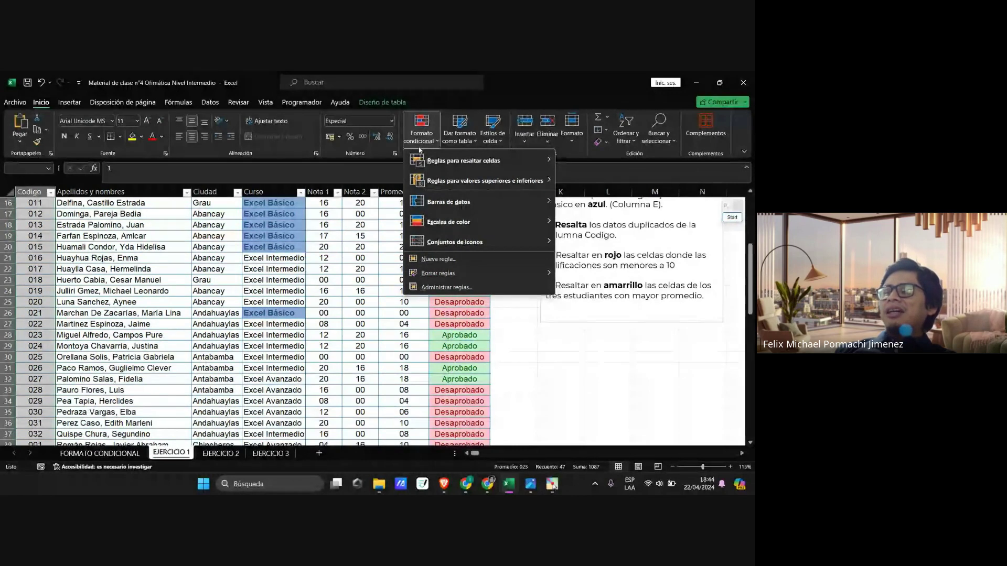
{"action": "mouse_move", "coordinate": [488, 163]}
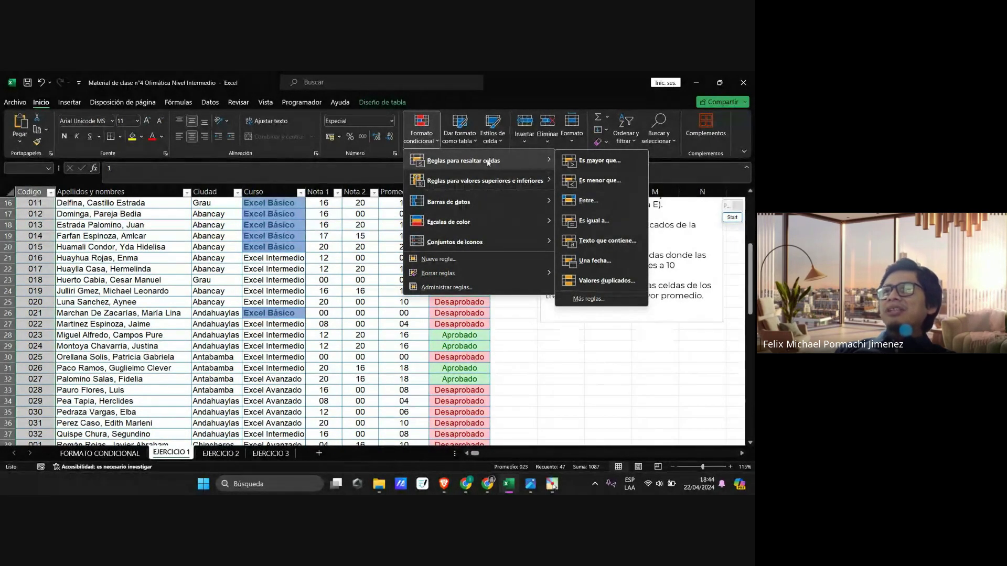
{"action": "mouse_move", "coordinate": [498, 183]}
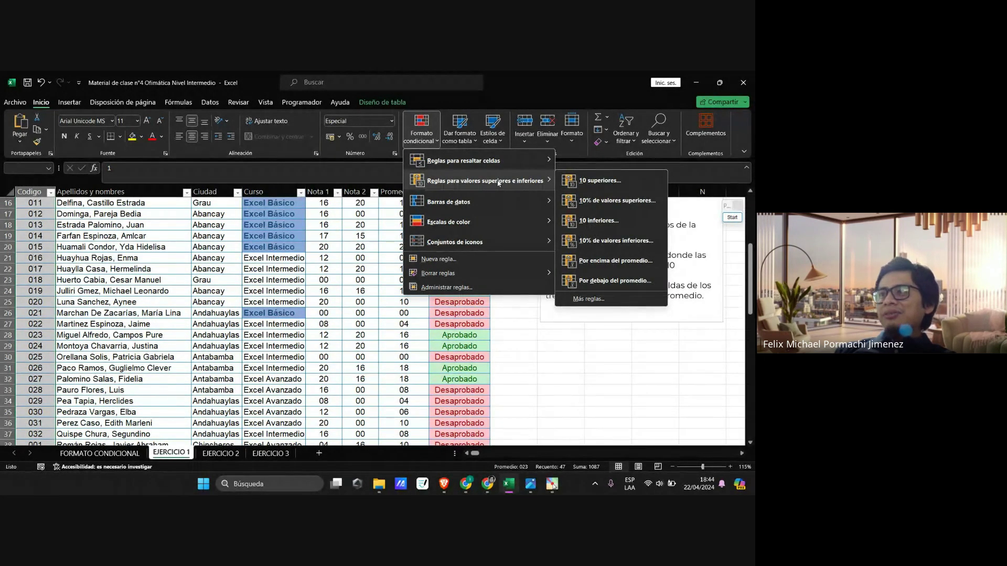
{"action": "mouse_move", "coordinate": [516, 162]}
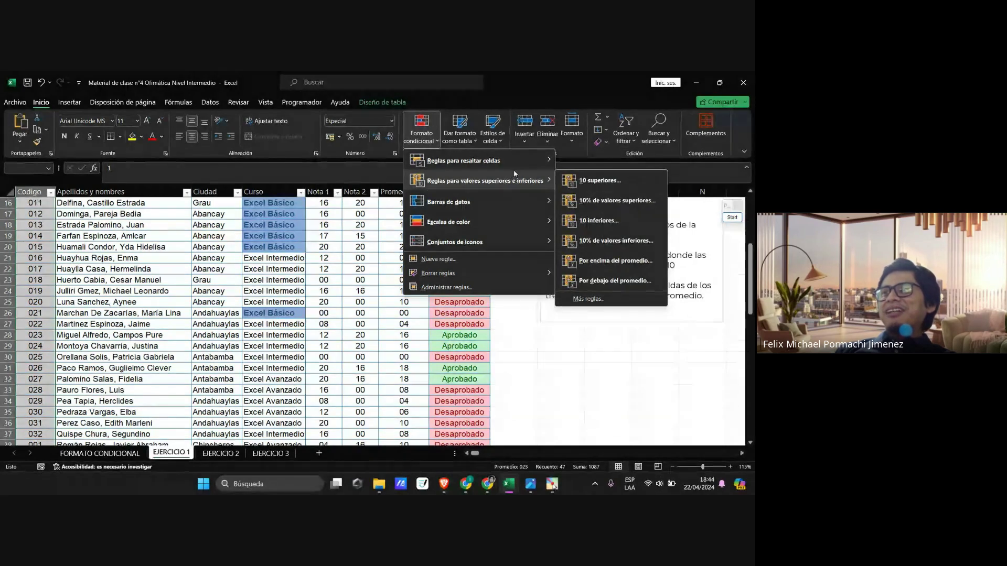
{"action": "mouse_move", "coordinate": [513, 182]}
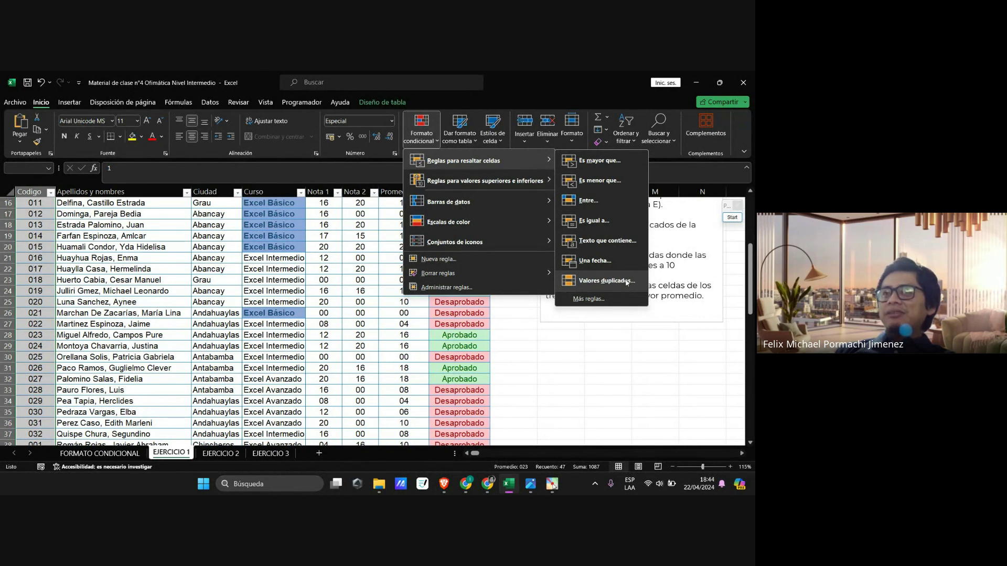
{"action": "left_click", "coordinate": [592, 282]}
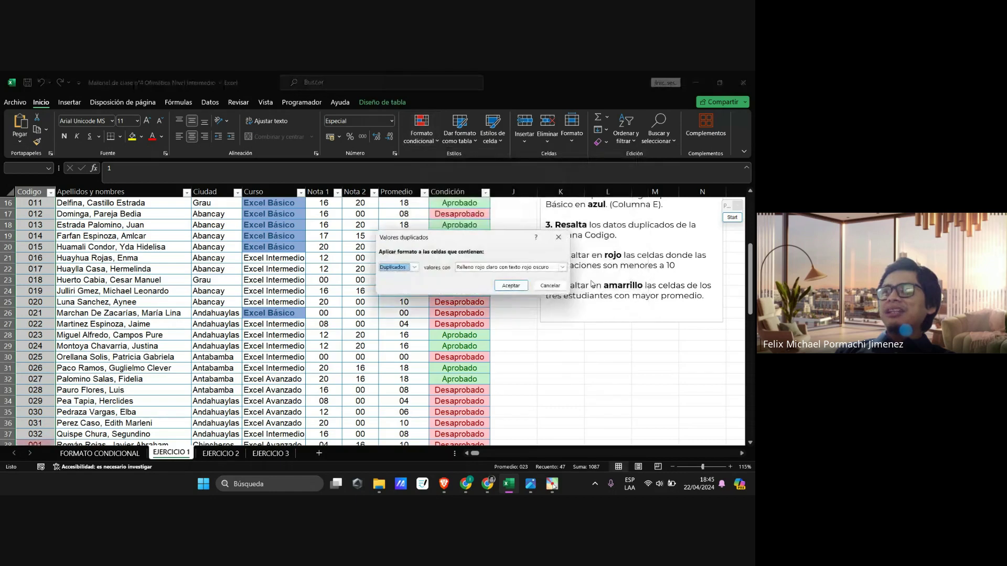
Step: Inspect the rule's value type up close and keep it set to Duplicados
{"action": "left_click", "coordinate": [733, 217]}
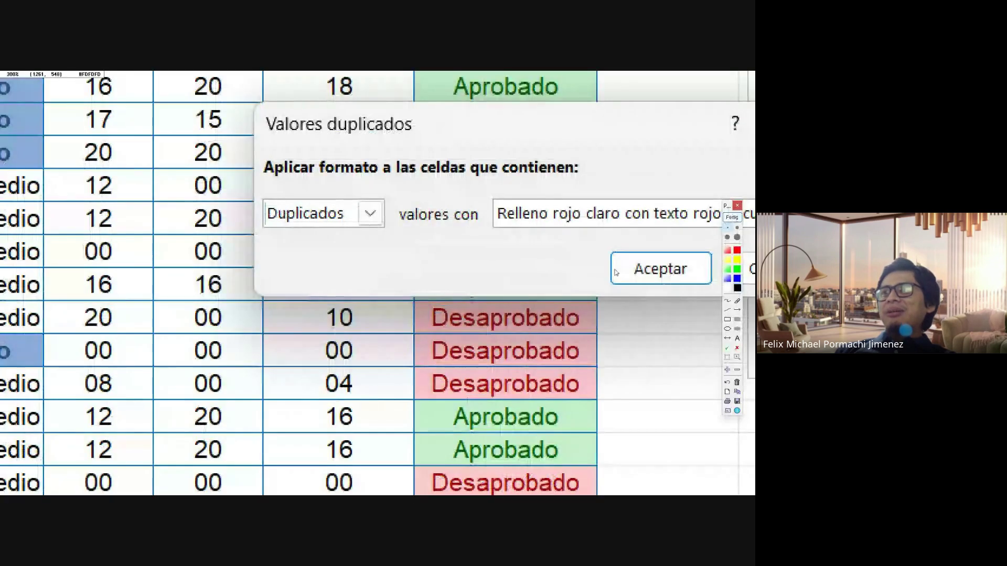
{"action": "scroll", "coordinate": [366, 129], "scroll_direction": "up", "scroll_amount": 1}
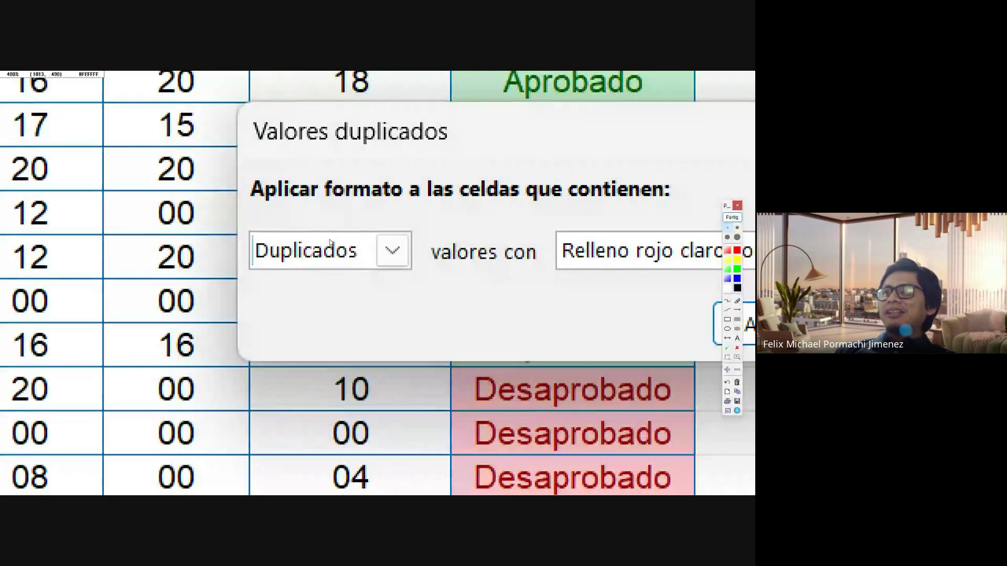
{"action": "scroll", "coordinate": [324, 227], "scroll_direction": "up", "scroll_amount": 1}
{"action": "scroll", "coordinate": [323, 227], "scroll_direction": "up", "scroll_amount": 5}
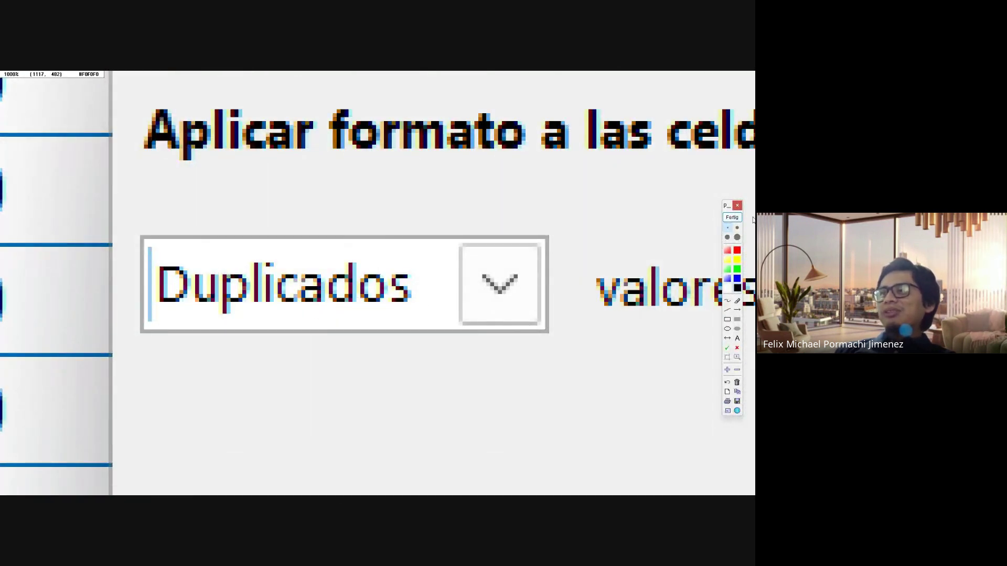
{"action": "left_click", "coordinate": [732, 218]}
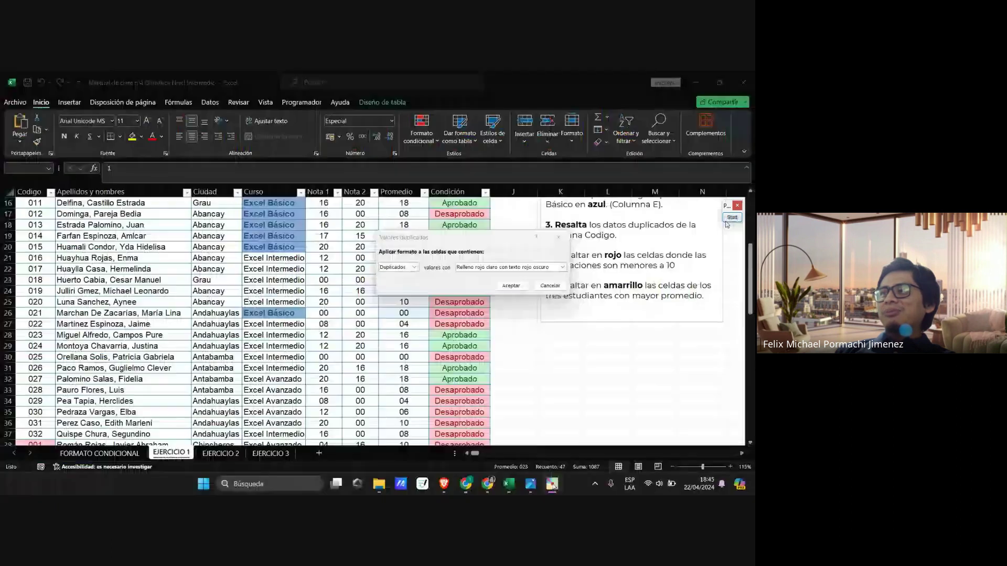
{"action": "left_click", "coordinate": [415, 267]}
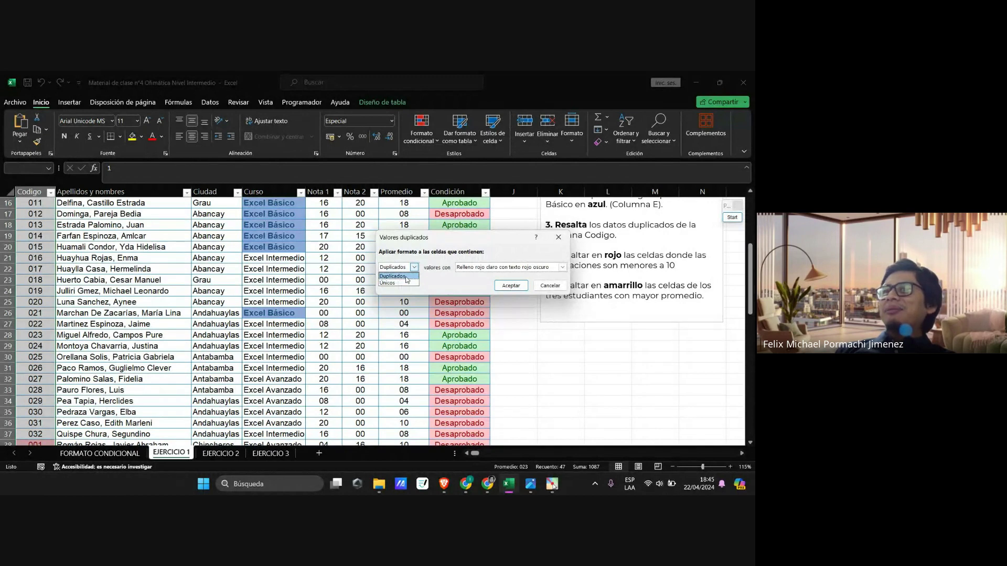
{"action": "left_click", "coordinate": [407, 278]}
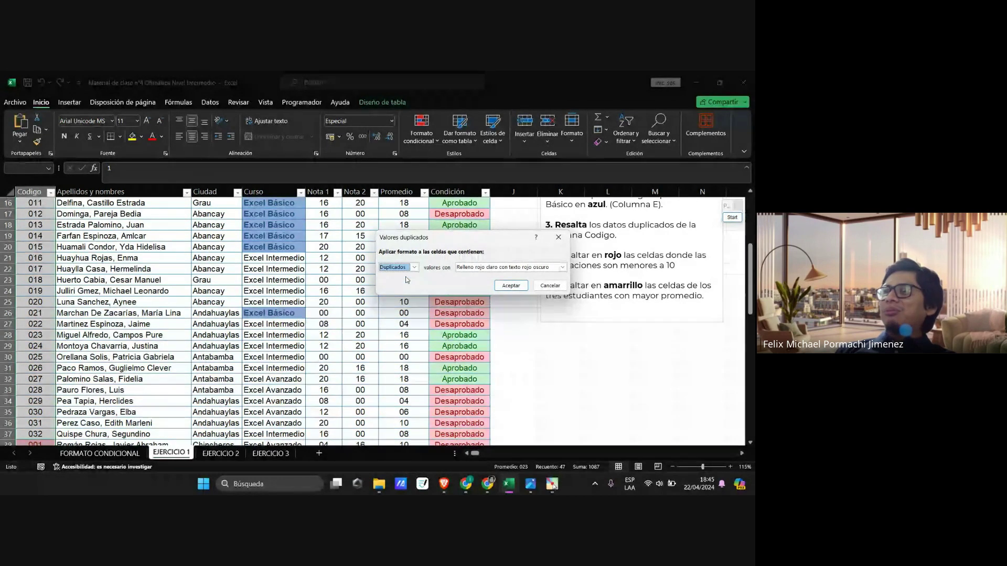
Step: Examine the preset highlight format of the duplicate values rule up close
{"action": "left_click", "coordinate": [733, 217]}
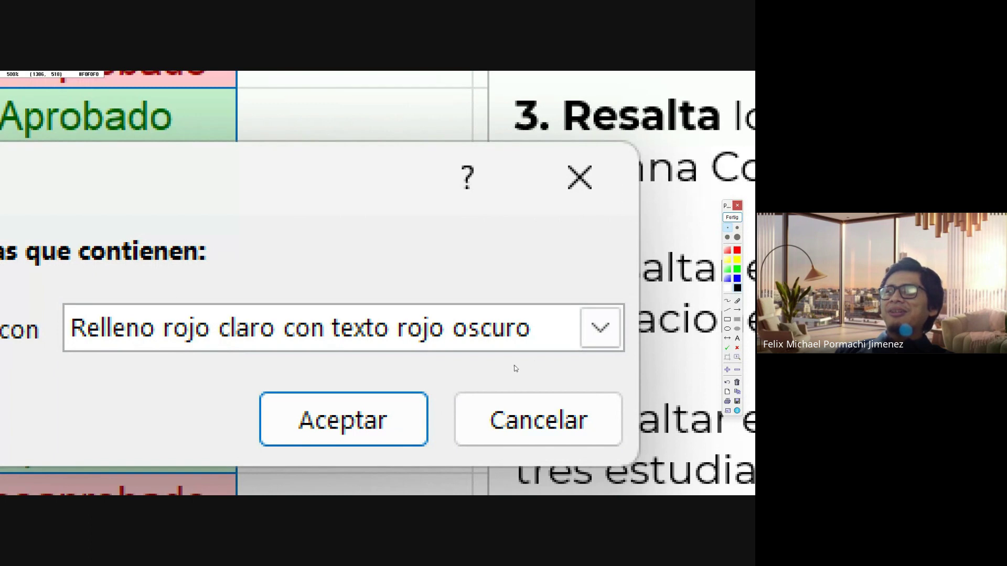
{"action": "scroll", "coordinate": [515, 369], "scroll_direction": "up", "scroll_amount": 1}
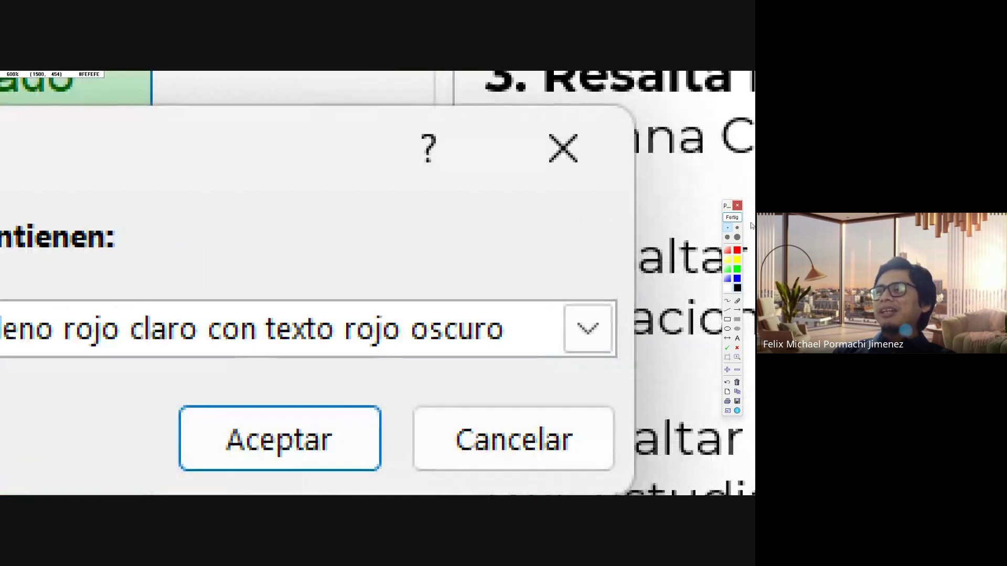
{"action": "left_click", "coordinate": [732, 217]}
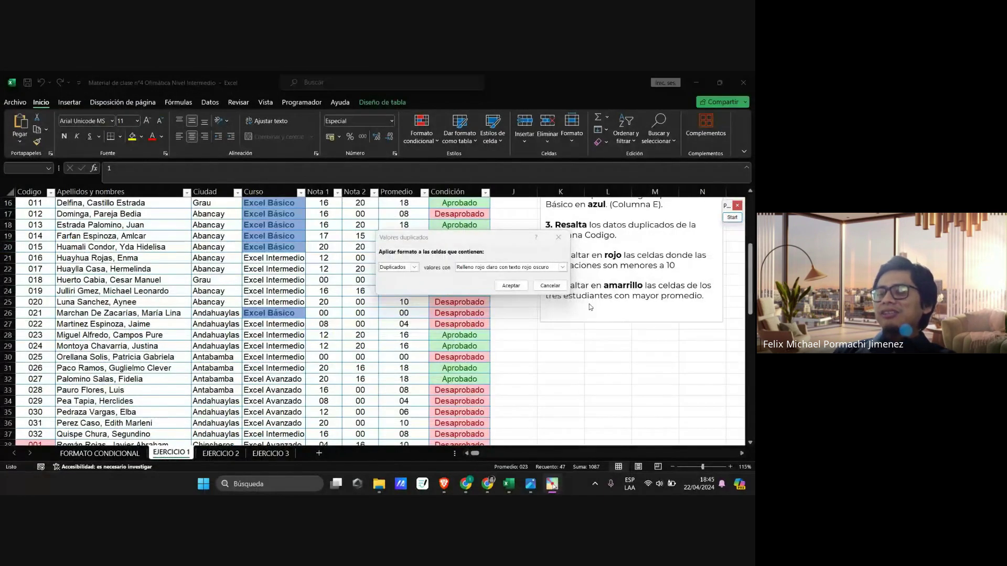
Step: Choose Formato personalizado for the duplicate codes and set the font colour to theme orange
{"action": "left_click", "coordinate": [563, 268]}
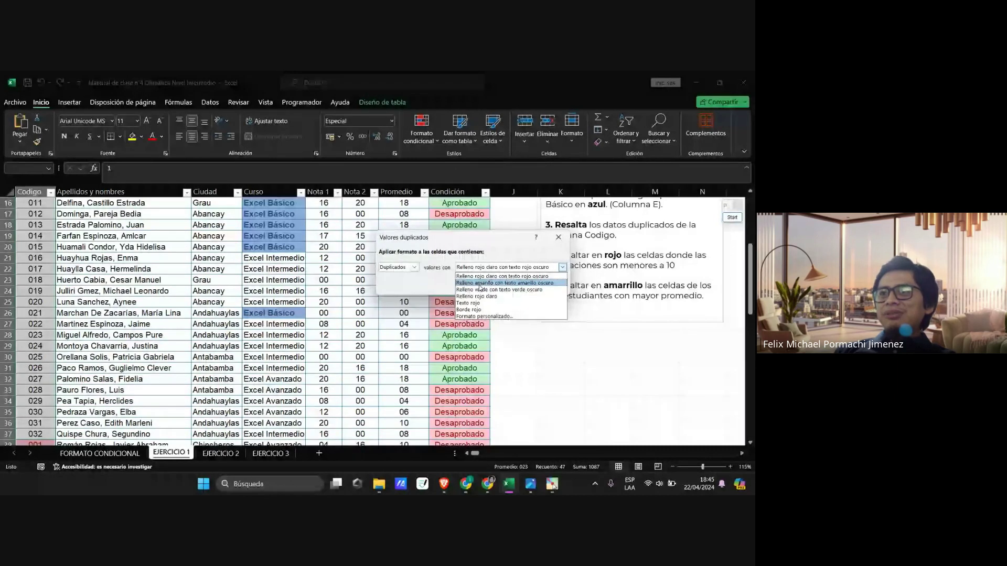
{"action": "left_click", "coordinate": [493, 316]}
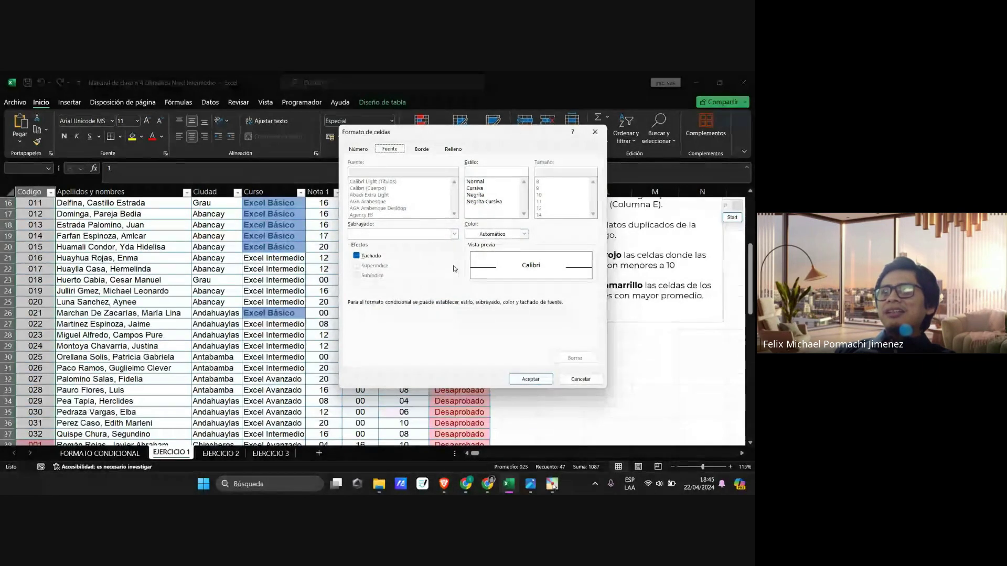
{"action": "left_click", "coordinate": [524, 234]}
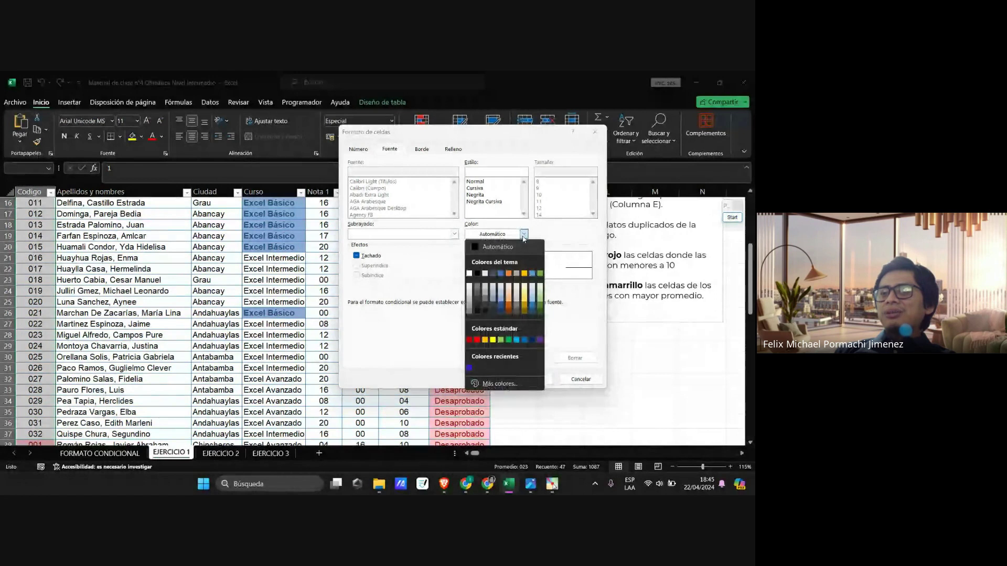
{"action": "left_click", "coordinate": [508, 274]}
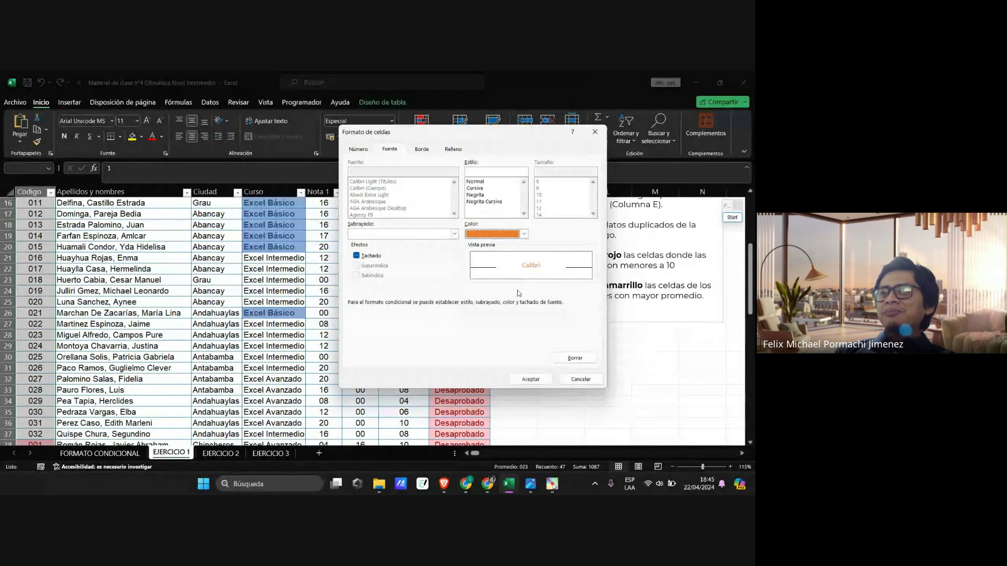
Step: Set a light orange background fill in the custom format and apply the duplicates rule to the Codigo cells
{"action": "left_click", "coordinate": [459, 149]}
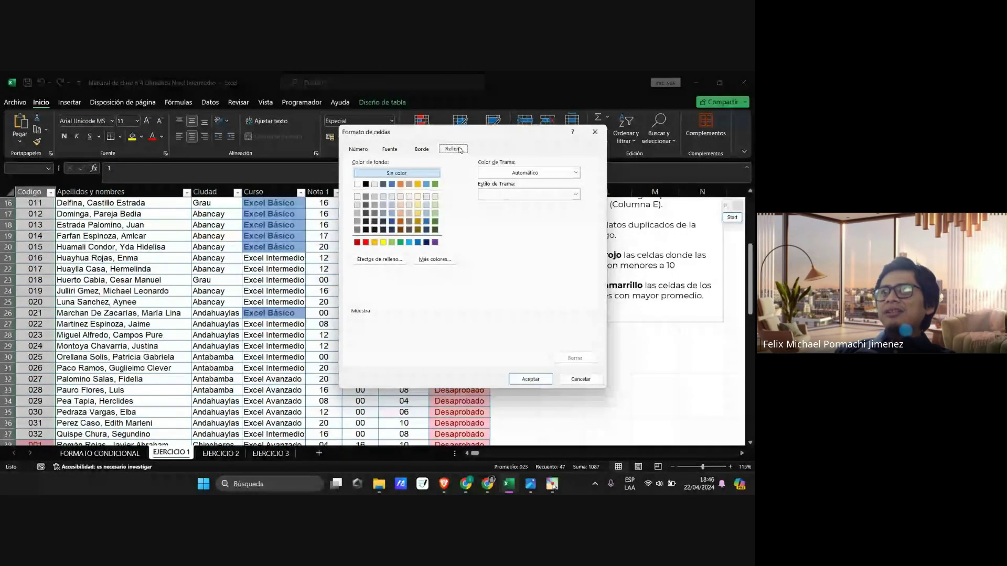
{"action": "left_click", "coordinate": [401, 209]}
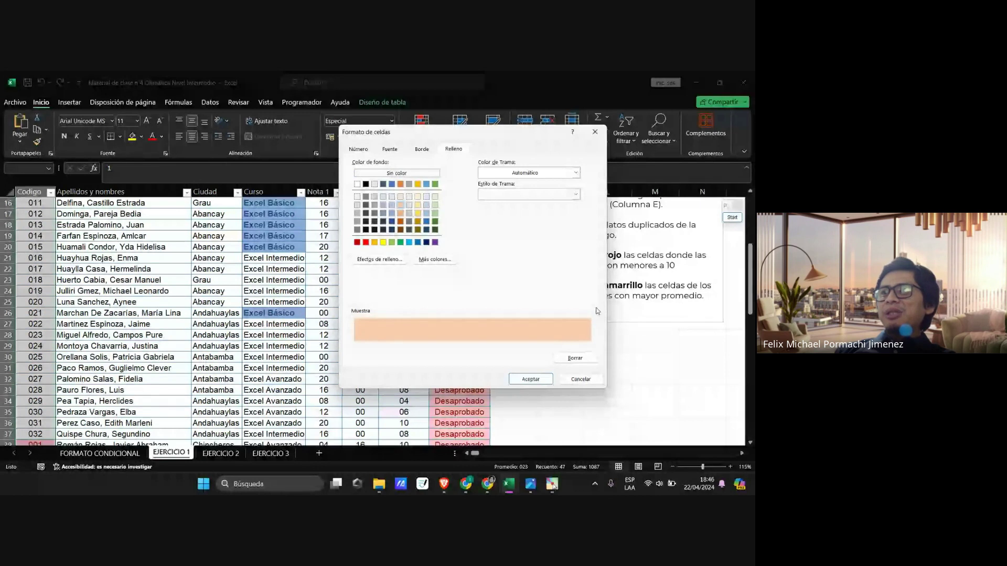
{"action": "left_click", "coordinate": [529, 380]}
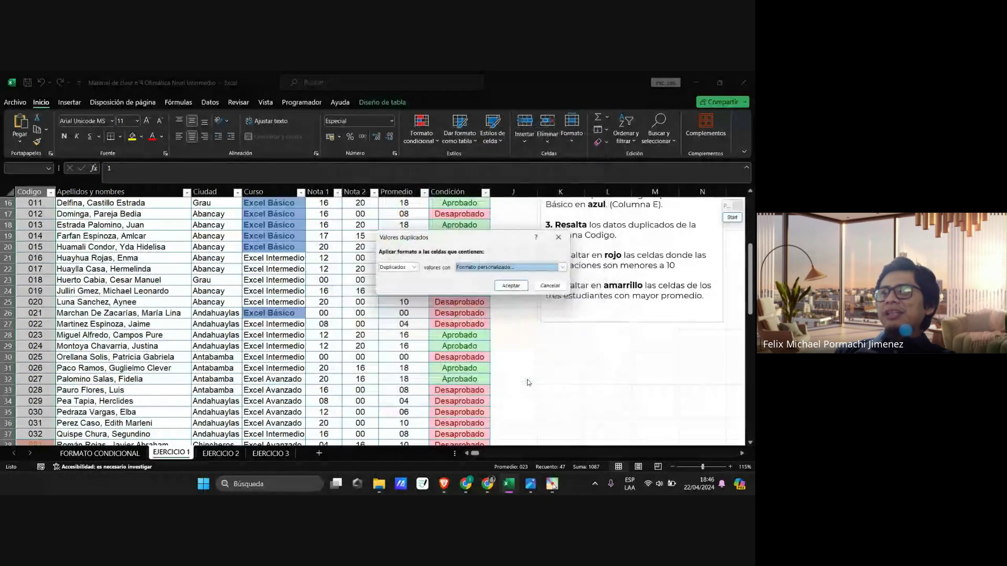
{"action": "left_click", "coordinate": [511, 286]}
Step: Go back to the start of the table and check the orange highlights in the Codigo column
{"action": "scroll", "coordinate": [33, 257], "scroll_direction": "up", "scroll_amount": 5}
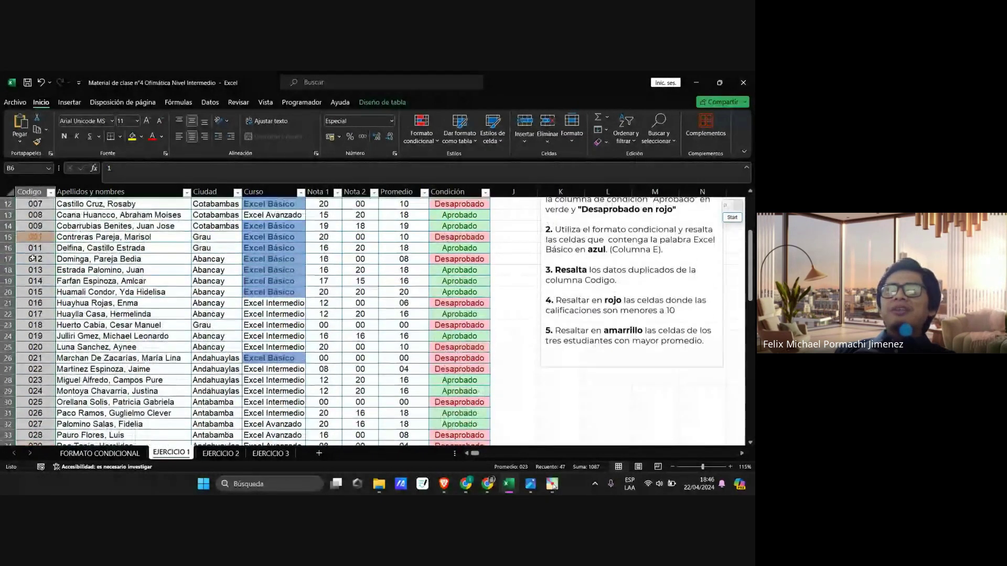
{"action": "left_click", "coordinate": [37, 309]}
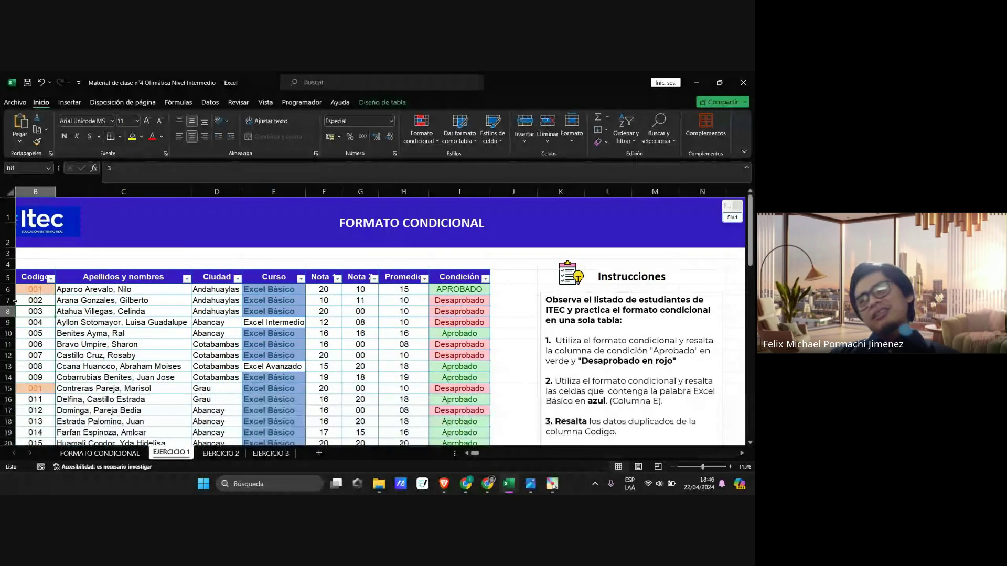
{"action": "left_click", "coordinate": [735, 240]}
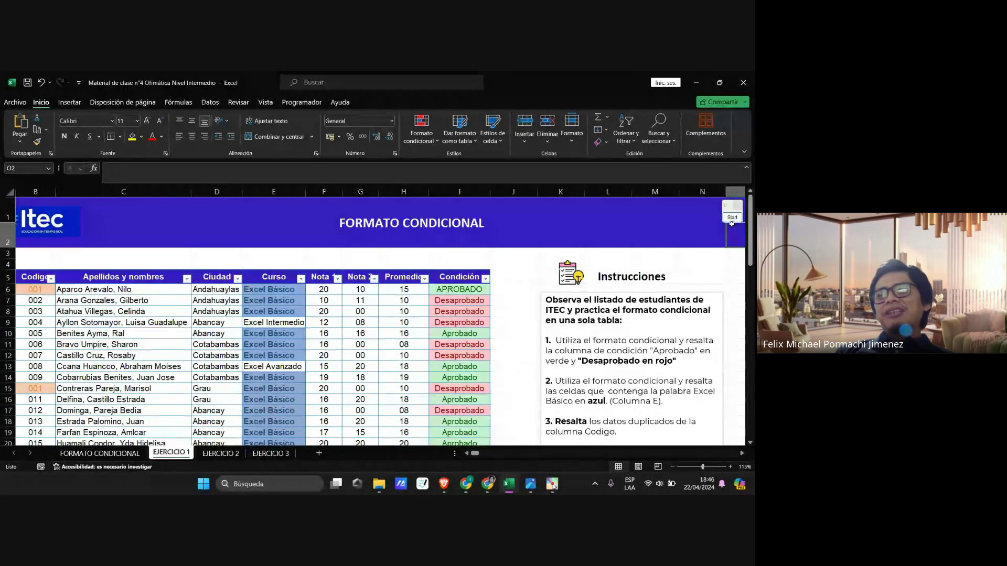
Step: Magnify the Codigo column and examine the duplicate 001 codes in rows 6 and 15 up close
{"action": "left_click", "coordinate": [732, 217]}
{"action": "scroll", "coordinate": [25, 318], "scroll_direction": "down", "scroll_amount": 5}
{"action": "scroll", "coordinate": [90, 234], "scroll_direction": "up", "scroll_amount": 3}
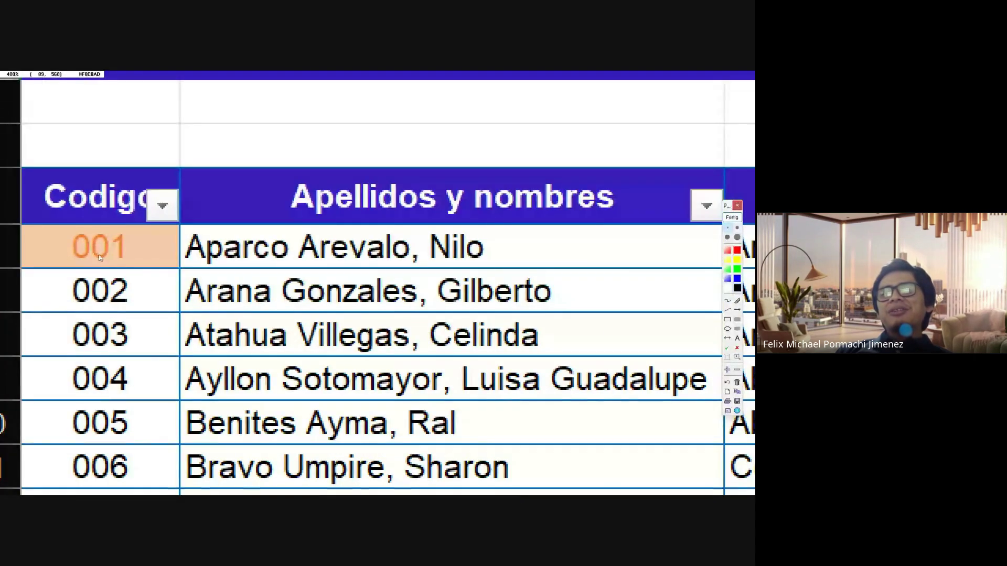
{"action": "scroll", "coordinate": [77, 274], "scroll_direction": "down", "scroll_amount": 3}
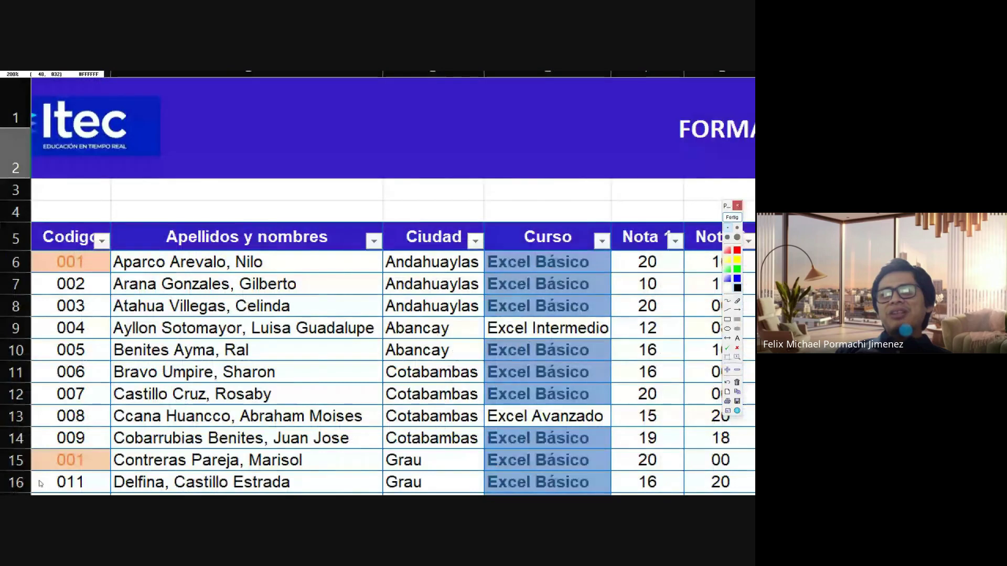
{"action": "scroll", "coordinate": [45, 484], "scroll_direction": "up", "scroll_amount": 2}
{"action": "scroll", "coordinate": [46, 484], "scroll_direction": "up", "scroll_amount": 2}
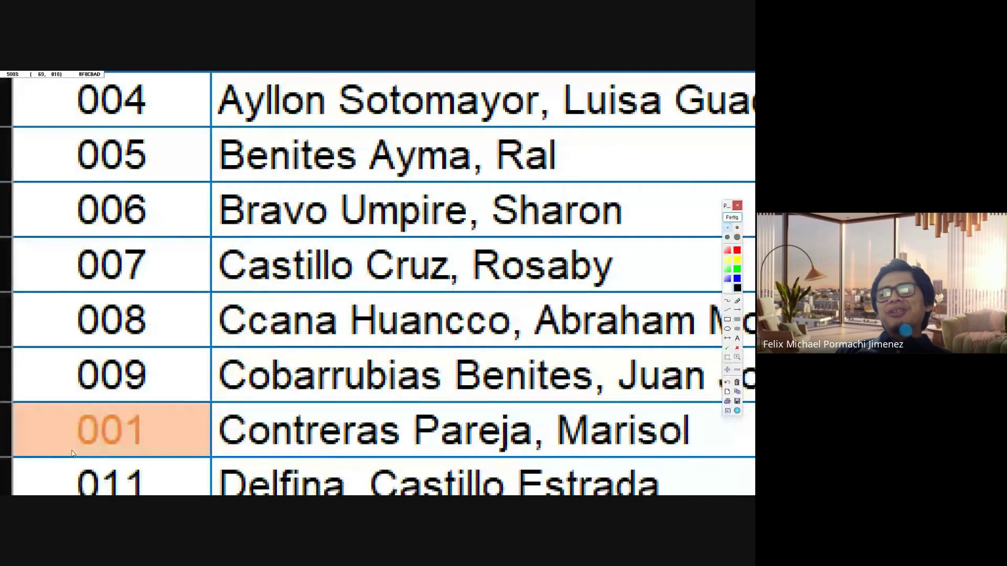
{"action": "scroll", "coordinate": [73, 453], "scroll_direction": "down", "scroll_amount": 1}
{"action": "scroll", "coordinate": [68, 427], "scroll_direction": "down", "scroll_amount": 1}
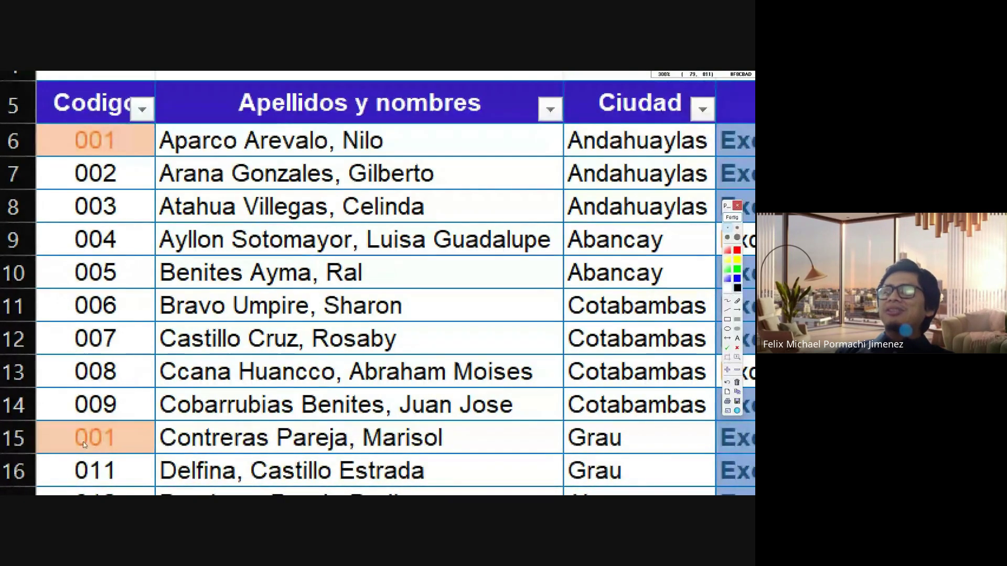
{"action": "key", "text": "Escape"}
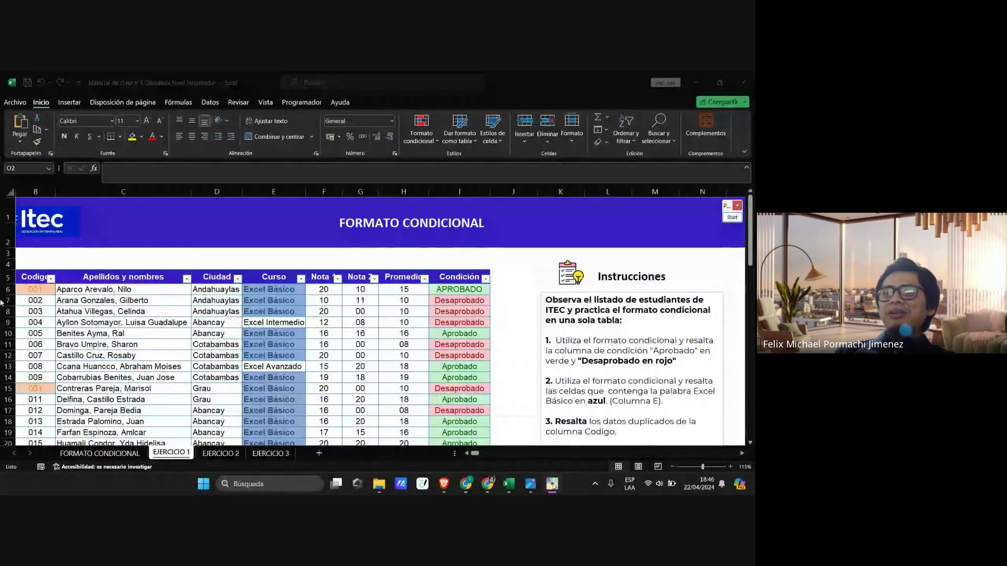
Step: Find the duplicate 001 code in row 38 further down the table and examine it magnified
{"action": "scroll", "coordinate": [36, 309], "scroll_direction": "down", "scroll_amount": 5}
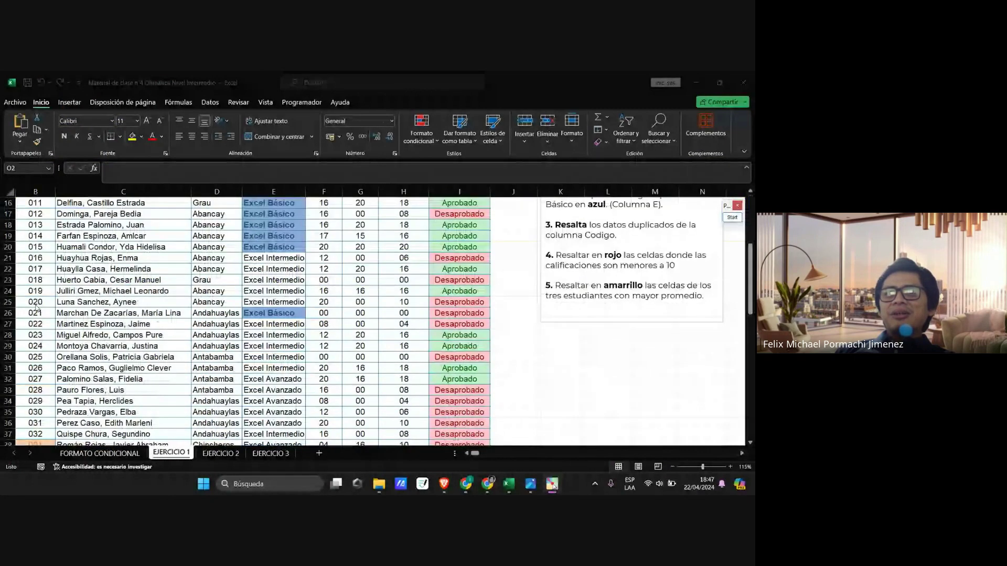
{"action": "scroll", "coordinate": [35, 309], "scroll_direction": "down", "scroll_amount": 4}
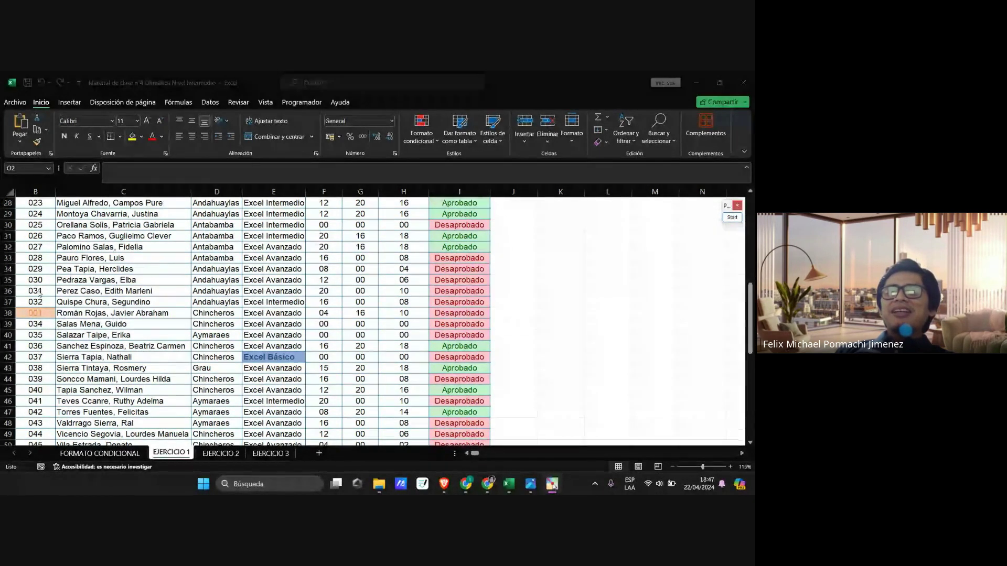
{"action": "key", "text": "ctrl+alt+p"}
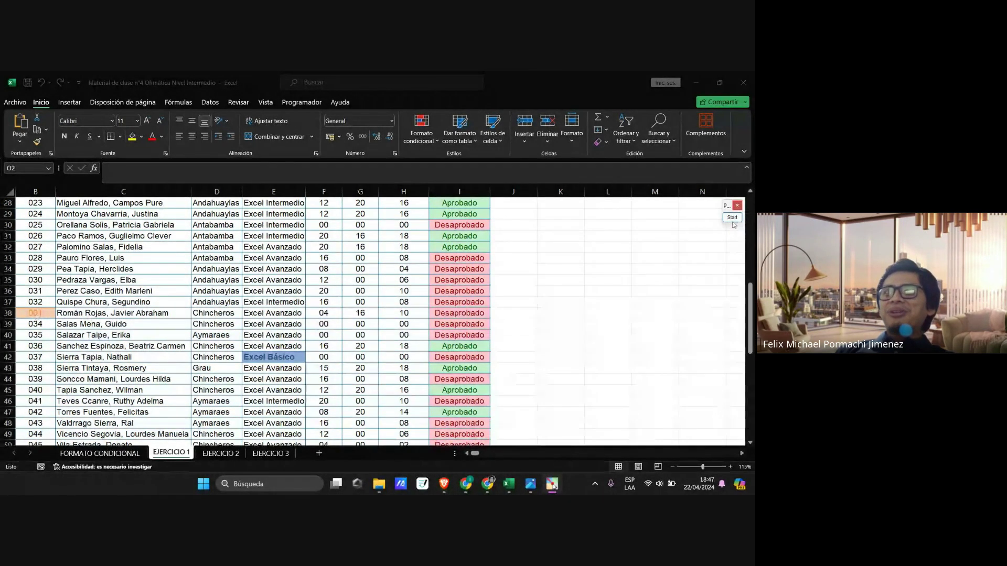
{"action": "scroll", "coordinate": [36, 313], "scroll_direction": "up", "scroll_amount": 2}
{"action": "scroll", "coordinate": [71, 292], "scroll_direction": "up", "scroll_amount": 3}
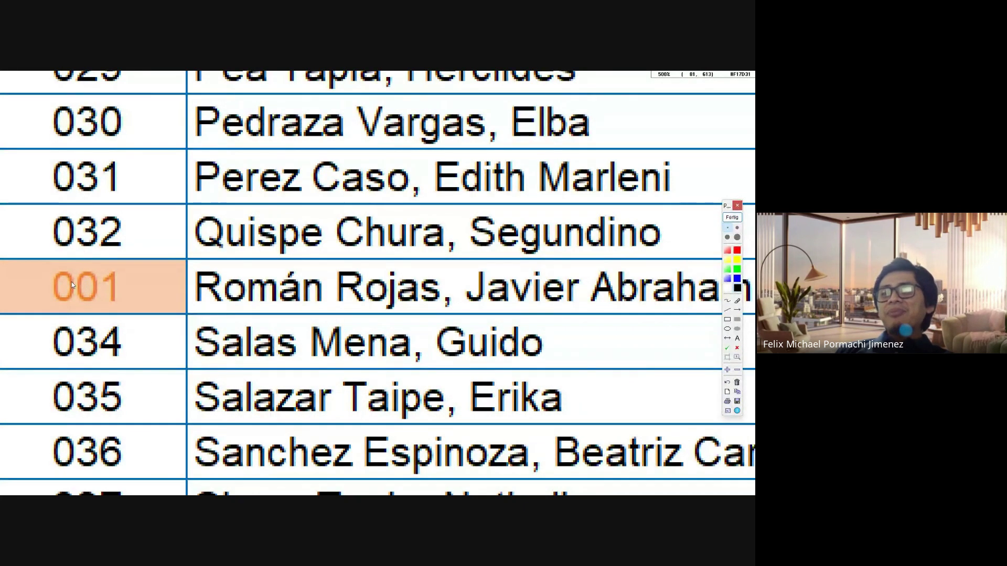
{"action": "scroll", "coordinate": [71, 282], "scroll_direction": "down", "scroll_amount": 3}
{"action": "scroll", "coordinate": [71, 282], "scroll_direction": "down", "scroll_amount": 1}
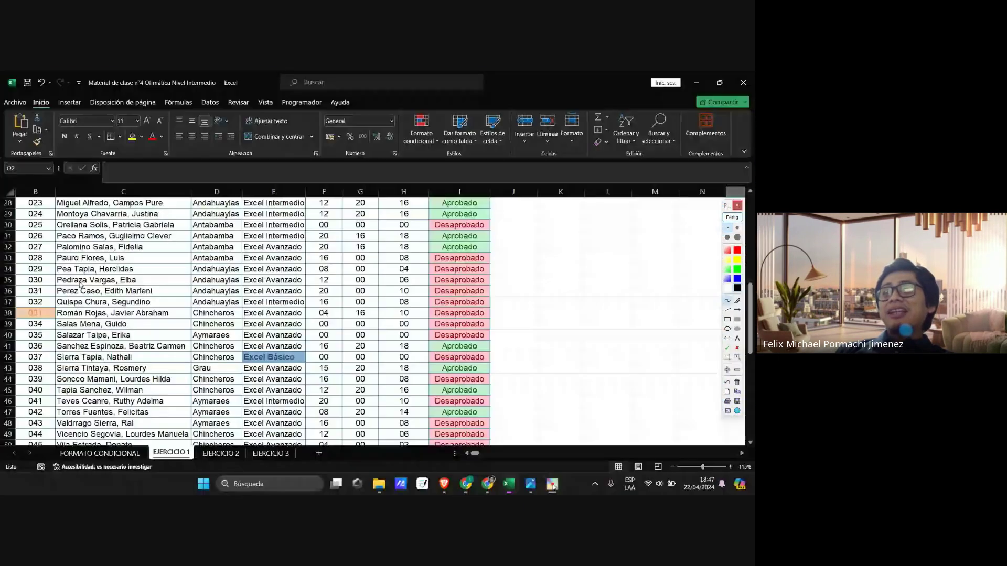
{"action": "left_click", "coordinate": [732, 218]}
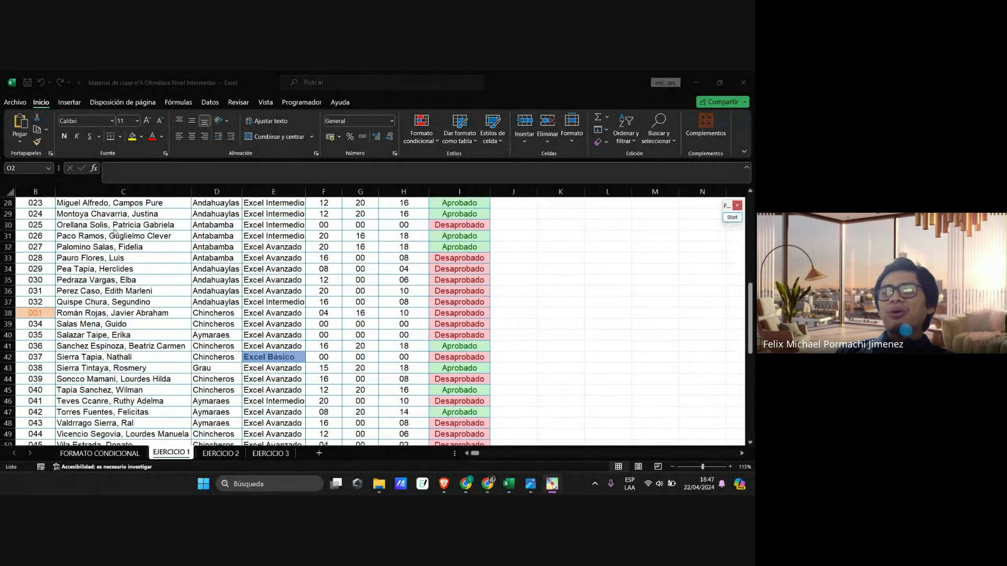
Step: Review the whole Codigo column from the first to the last student for highlighted duplicates
{"action": "scroll", "coordinate": [115, 232], "scroll_direction": "down", "scroll_amount": 2}
{"action": "scroll", "coordinate": [59, 287], "scroll_direction": "up", "scroll_amount": 11}
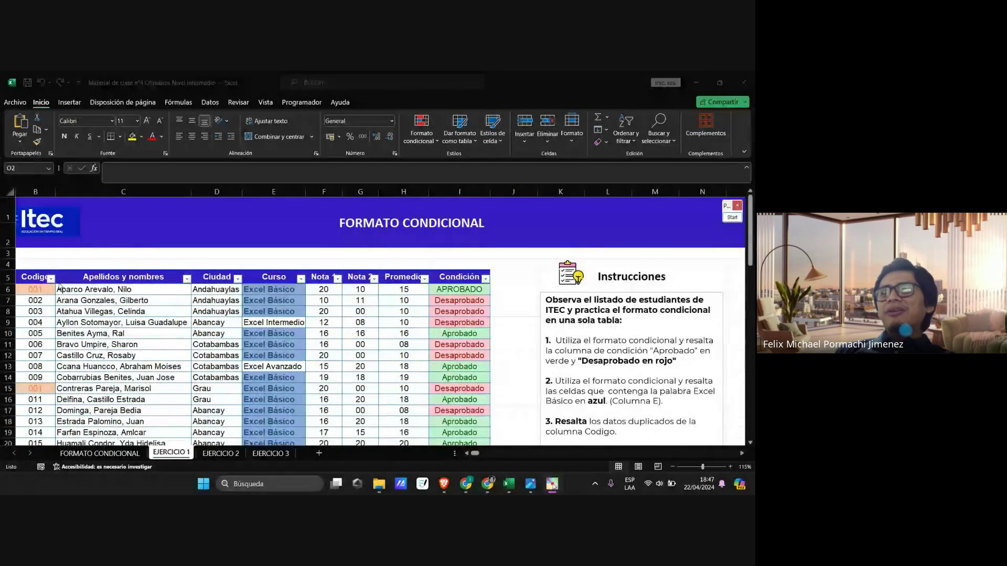
{"action": "scroll", "coordinate": [620, 356], "scroll_direction": "down", "scroll_amount": 3}
{"action": "scroll", "coordinate": [620, 356], "scroll_direction": "up", "scroll_amount": 3}
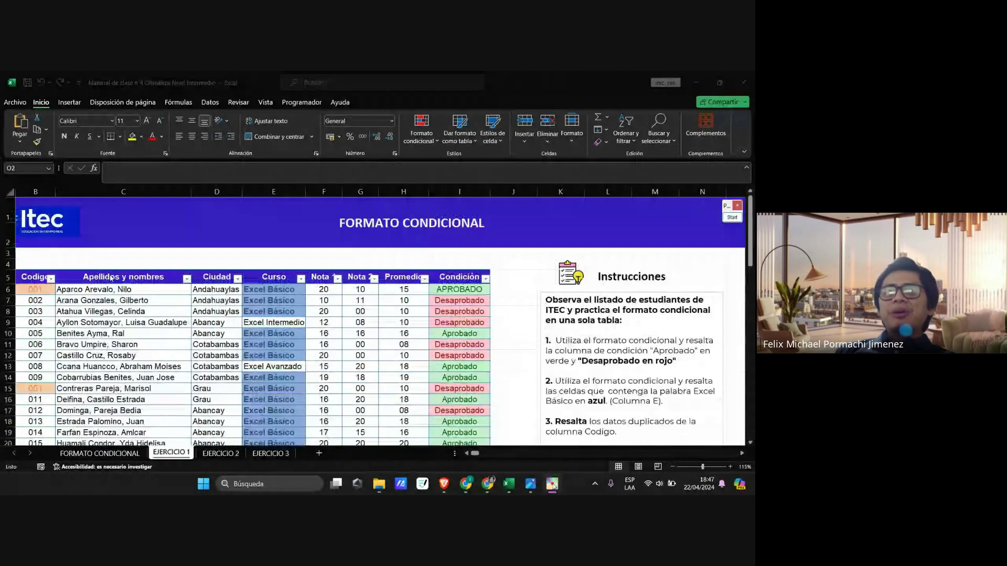
{"action": "scroll", "coordinate": [315, 341], "scroll_direction": "down", "scroll_amount": 12}
{"action": "scroll", "coordinate": [101, 362], "scroll_direction": "up", "scroll_amount": 6}
{"action": "scroll", "coordinate": [101, 362], "scroll_direction": "up", "scroll_amount": 5}
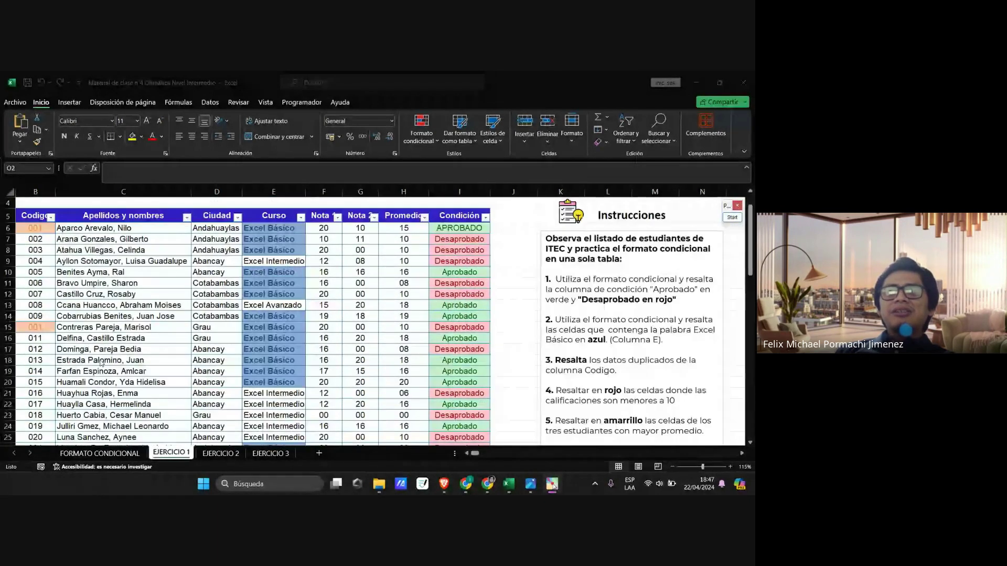
{"action": "scroll", "coordinate": [160, 262], "scroll_direction": "up", "scroll_amount": 1}
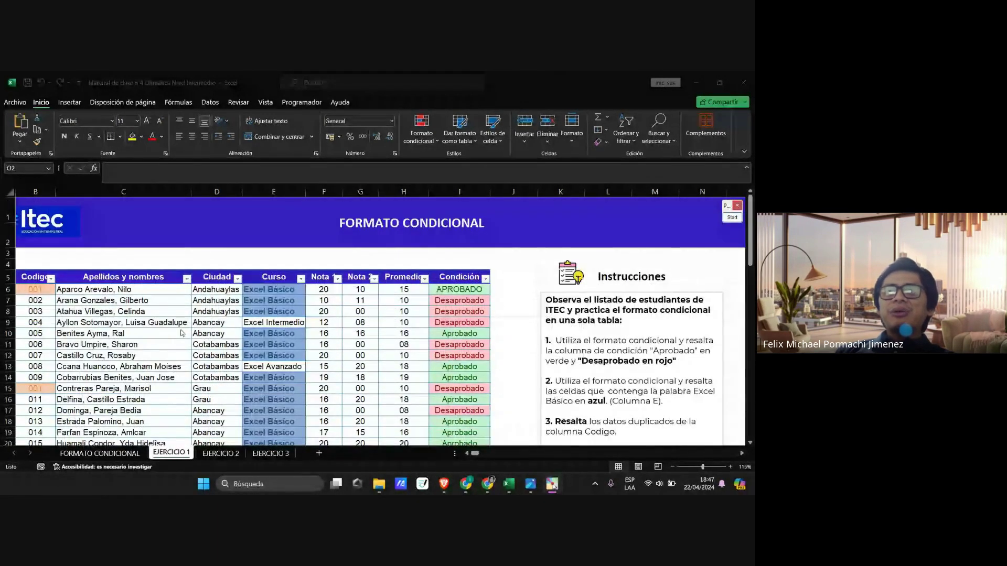
{"action": "scroll", "coordinate": [182, 332], "scroll_direction": "down", "scroll_amount": 10}
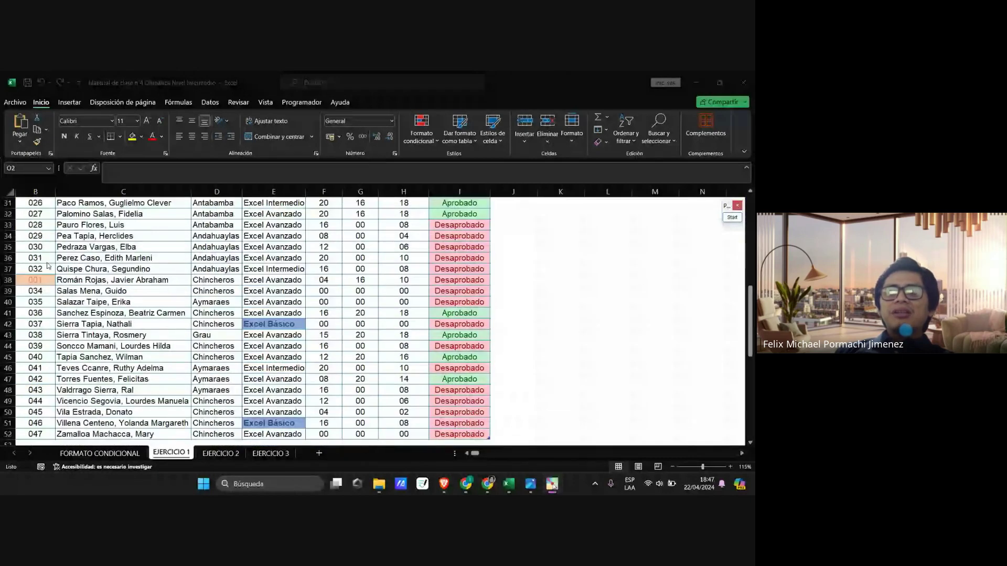
{"action": "scroll", "coordinate": [53, 293], "scroll_direction": "up", "scroll_amount": 3}
{"action": "scroll", "coordinate": [58, 320], "scroll_direction": "up", "scroll_amount": 7}
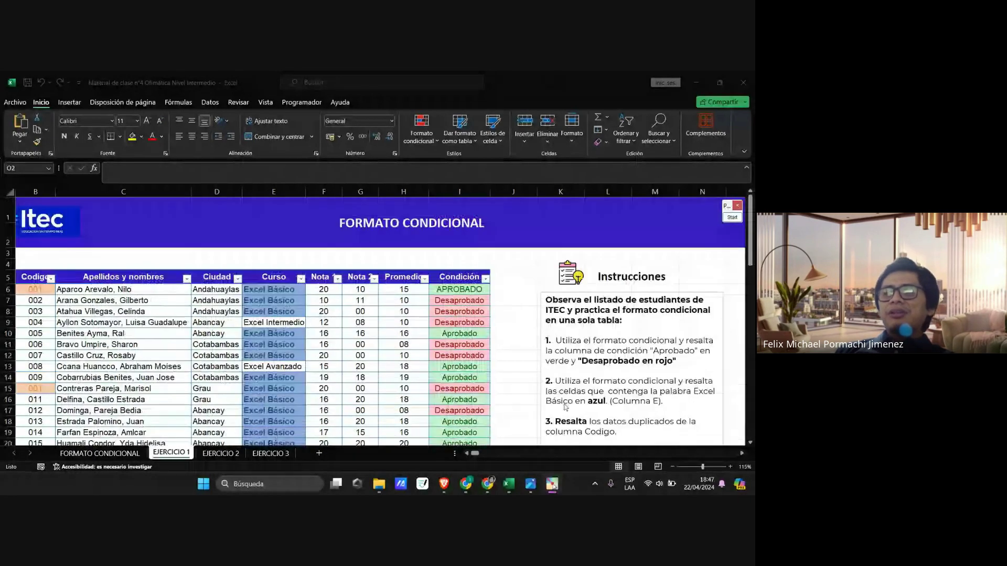
Step: Switch to the Google Meet call to check the participants' messages, and return to the Excel workbook
{"action": "scroll", "coordinate": [608, 362], "scroll_direction": "down", "scroll_amount": 2}
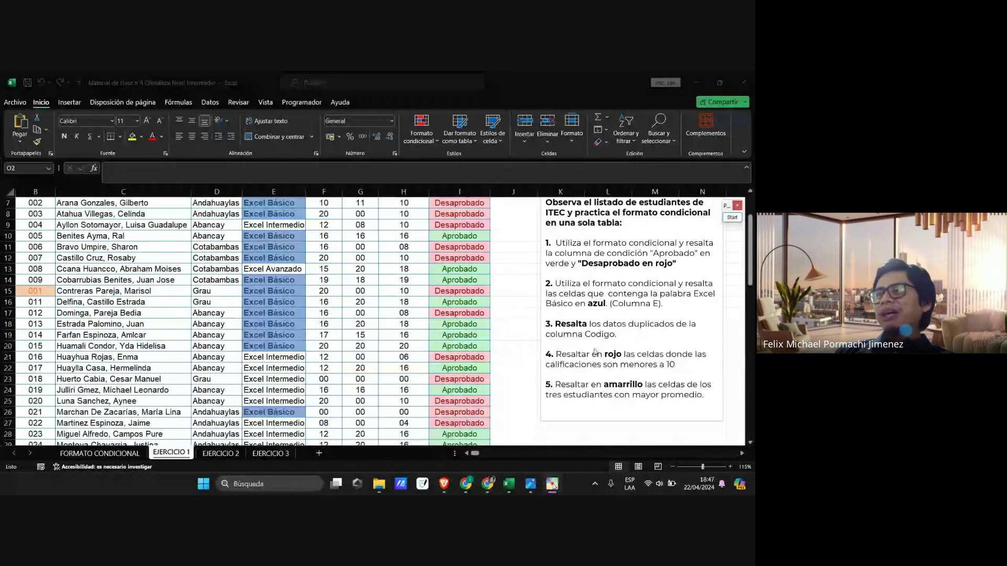
{"action": "mouse_move", "coordinate": [483, 490]}
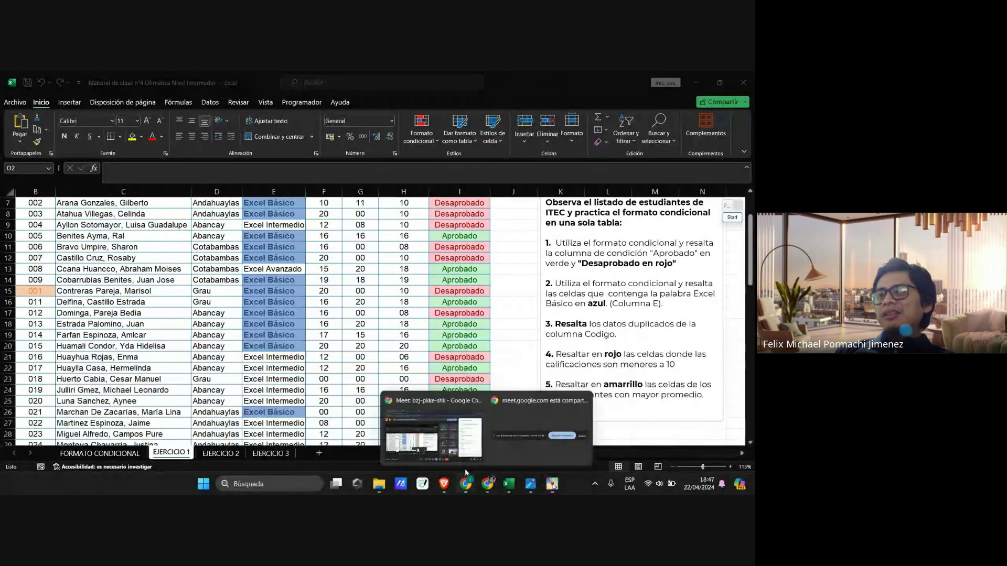
{"action": "left_click", "coordinate": [451, 419]}
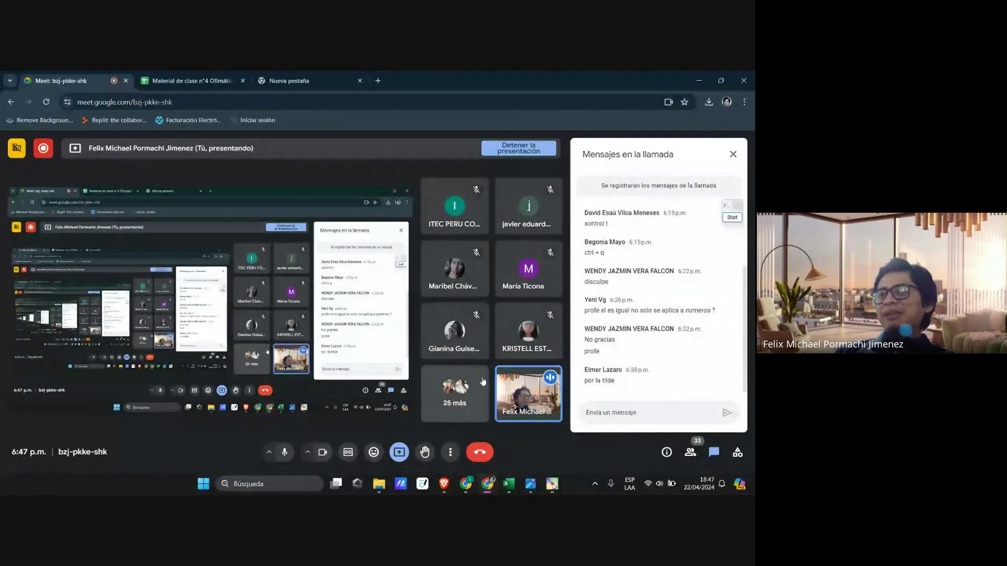
{"action": "mouse_move", "coordinate": [466, 485]}
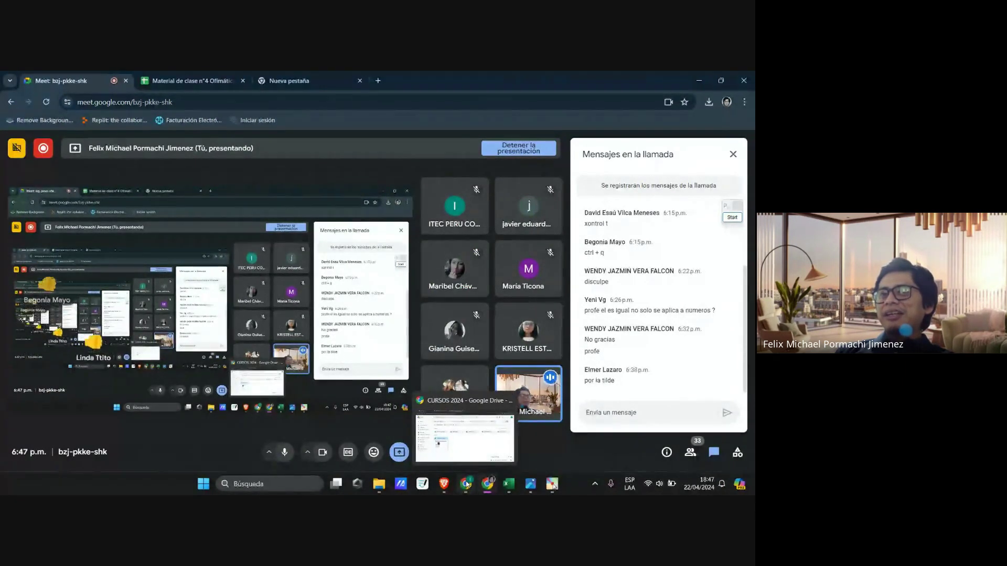
{"action": "left_click", "coordinate": [467, 485]}
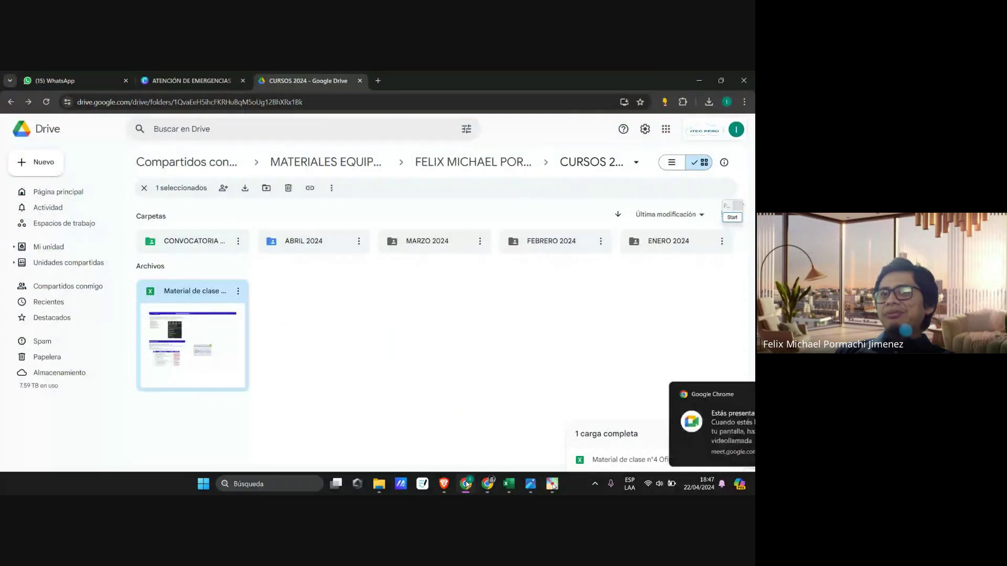
{"action": "left_click", "coordinate": [508, 484]}
Step: Read instruction 4 on highlighting grades below 10 in red and instruction 5 on the three highest averages
{"action": "left_click", "coordinate": [622, 354]}
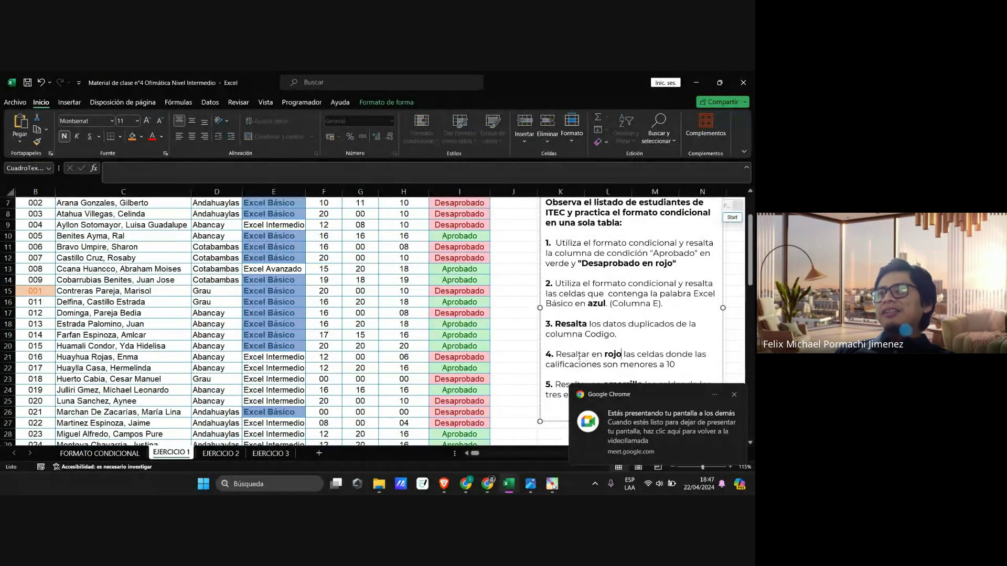
{"action": "left_click_drag", "start_coordinate": [556, 354], "coordinate": [680, 352]}
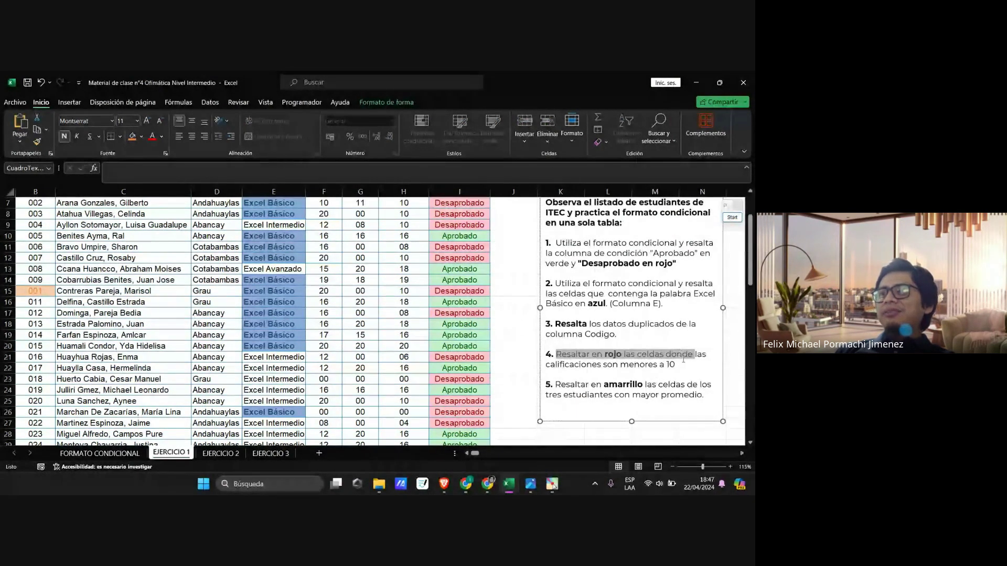
{"action": "left_click", "coordinate": [630, 395]}
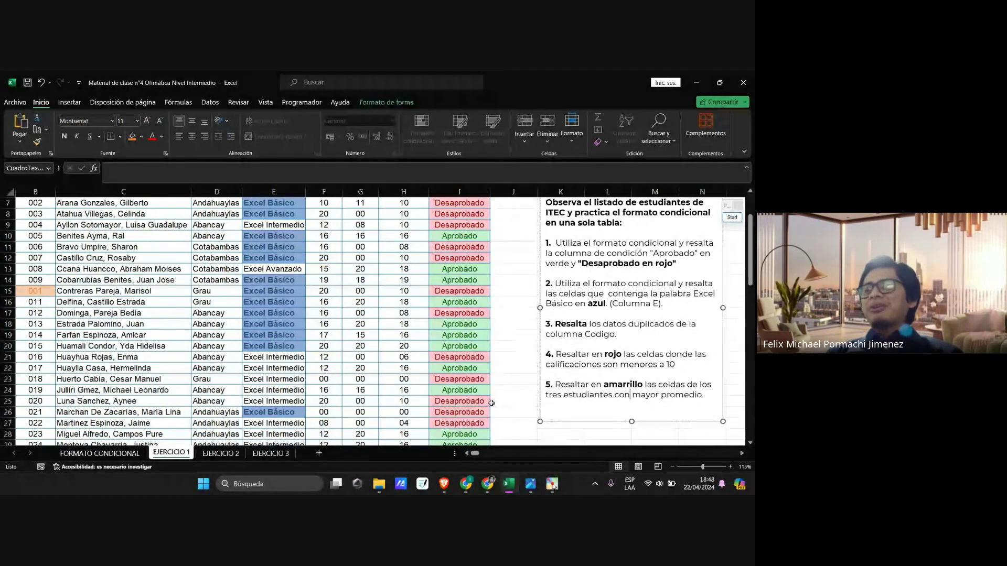
{"action": "left_click", "coordinate": [399, 400]}
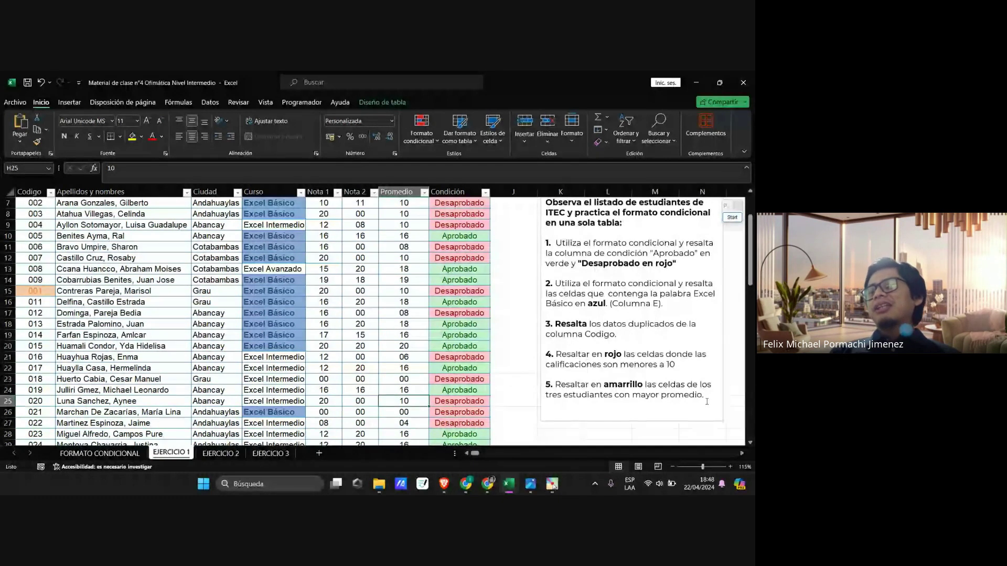
Step: Inspect the first student's Nota 1, Nota 2 and Promedio cells
{"action": "scroll", "coordinate": [373, 345], "scroll_direction": "up", "scroll_amount": 2}
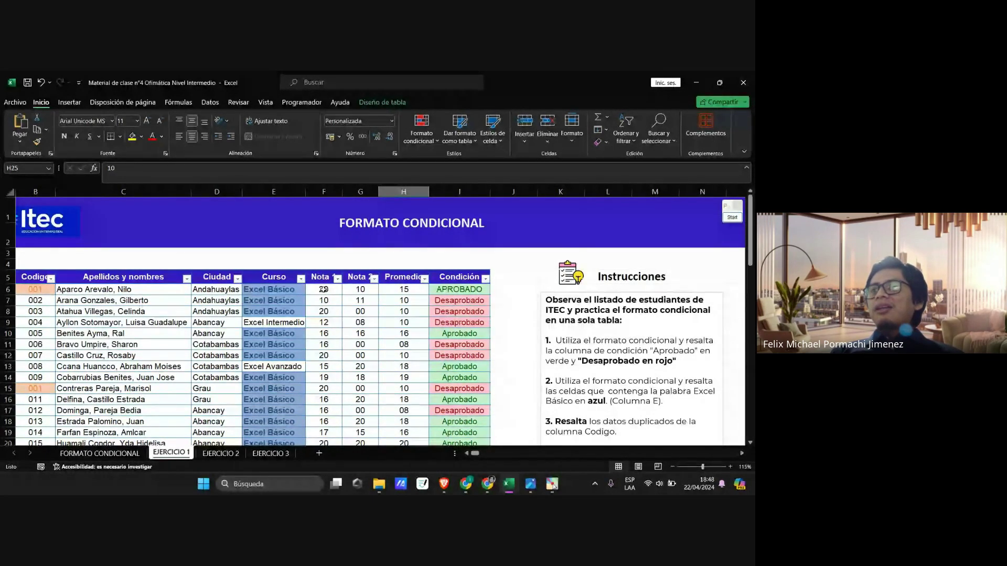
{"action": "left_click", "coordinate": [323, 290]}
{"action": "left_click", "coordinate": [360, 290]}
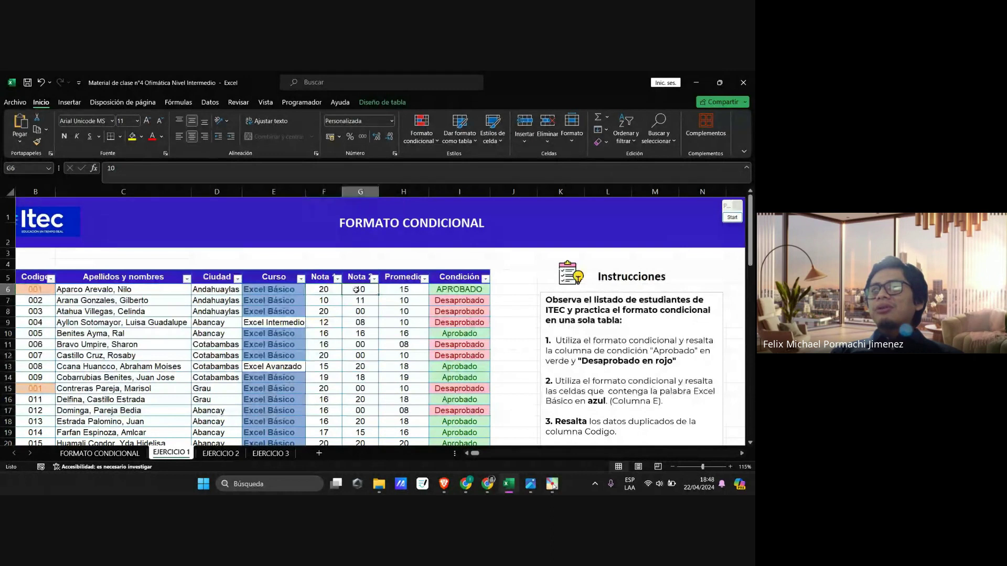
{"action": "left_click", "coordinate": [403, 295]}
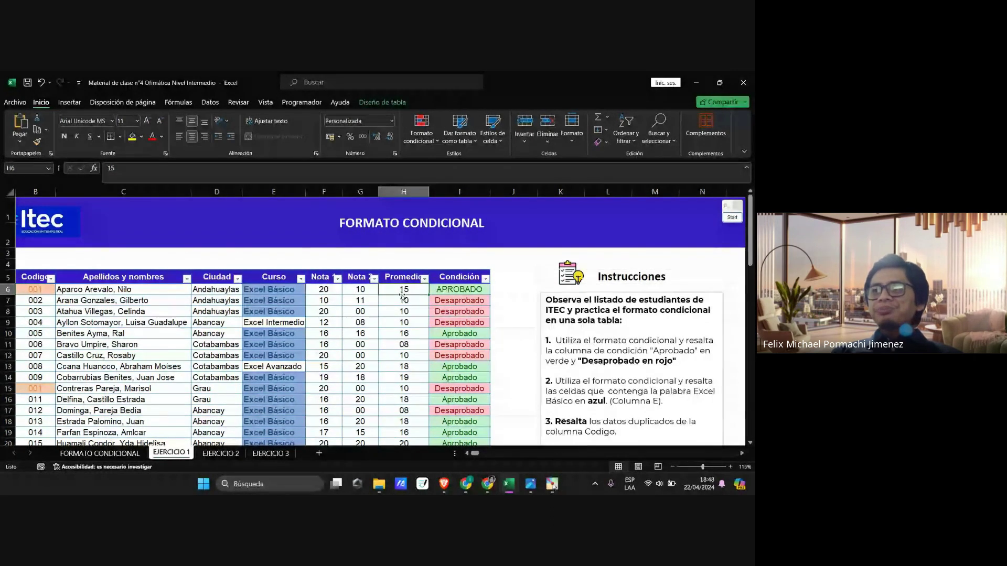
Step: Compare instruction 4 with the grade columns, marking sample cells in Nota 1, Nota 2 and Promedio
{"action": "scroll", "coordinate": [405, 297], "scroll_direction": "down", "scroll_amount": 2}
{"action": "scroll", "coordinate": [401, 297], "scroll_direction": "up", "scroll_amount": 1}
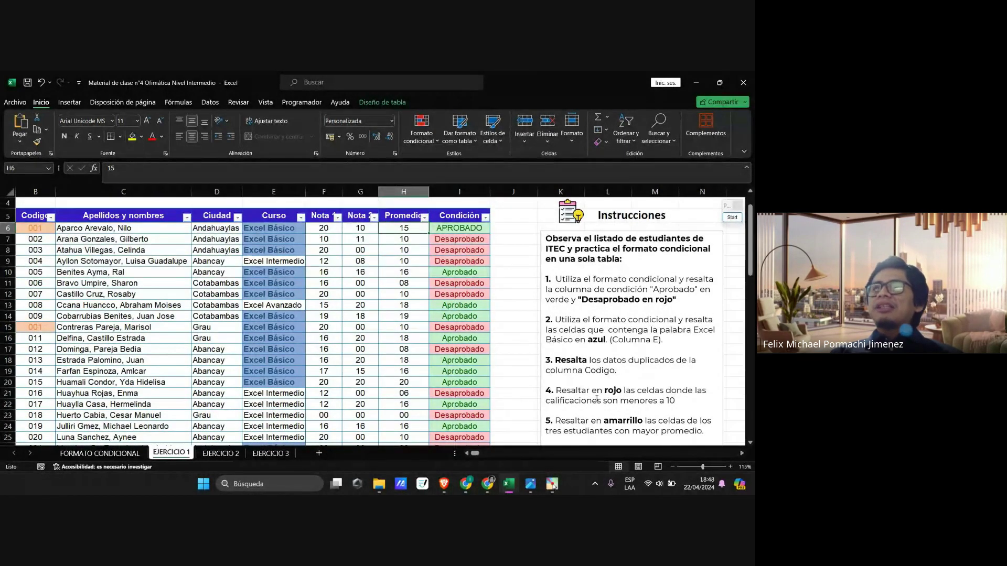
{"action": "left_click_drag", "start_coordinate": [323, 229], "coordinate": [388, 376]}
{"action": "left_click", "coordinate": [402, 350]}
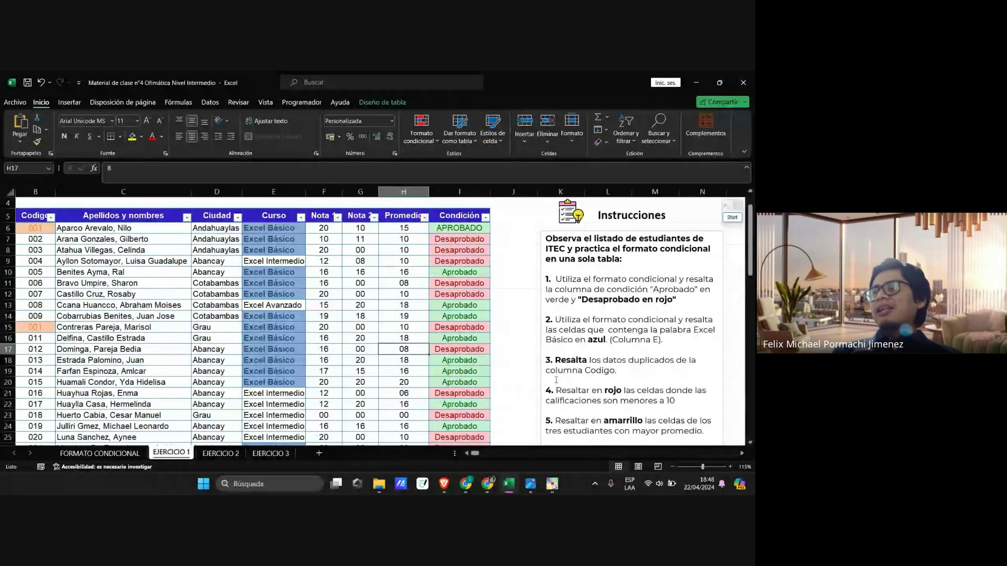
{"action": "left_click_drag", "start_coordinate": [325, 230], "coordinate": [398, 367]}
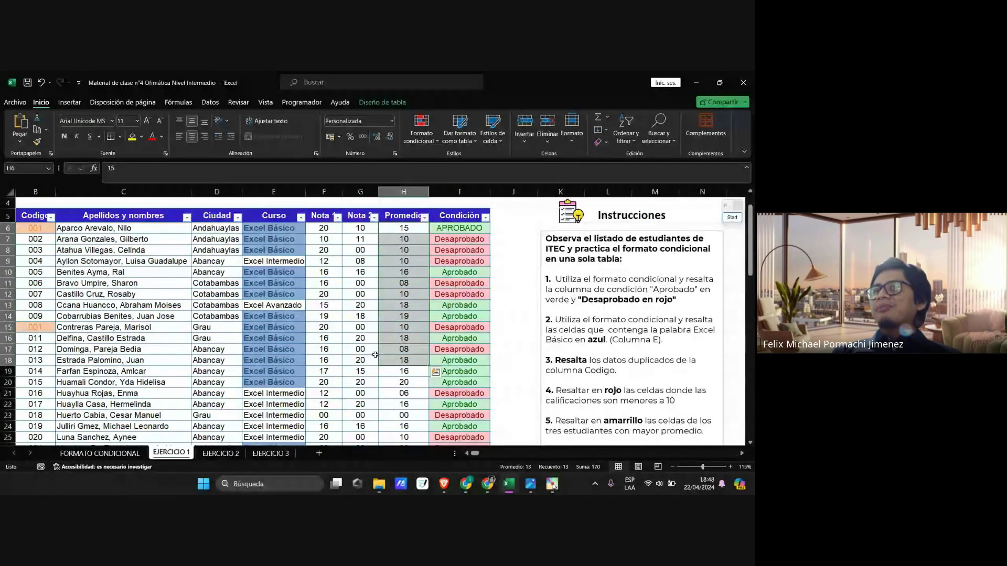
{"action": "left_click", "coordinate": [360, 327]}
Step: Check the remaining instructions and select the first student's Nota 1 and Nota 2 cells
{"action": "scroll", "coordinate": [346, 272], "scroll_direction": "down", "scroll_amount": 1}
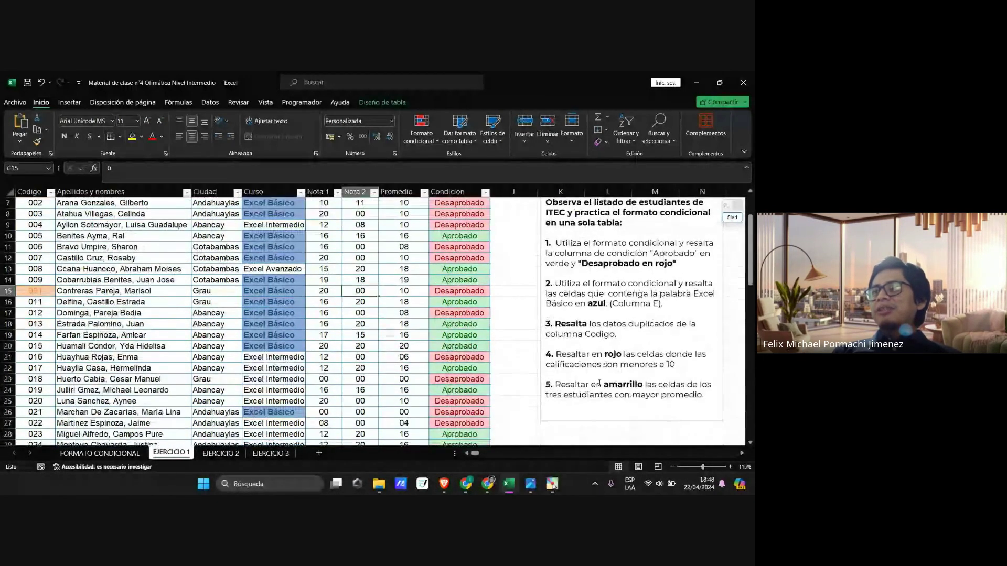
{"action": "scroll", "coordinate": [379, 257], "scroll_direction": "up", "scroll_amount": 1}
{"action": "left_click", "coordinate": [322, 230]}
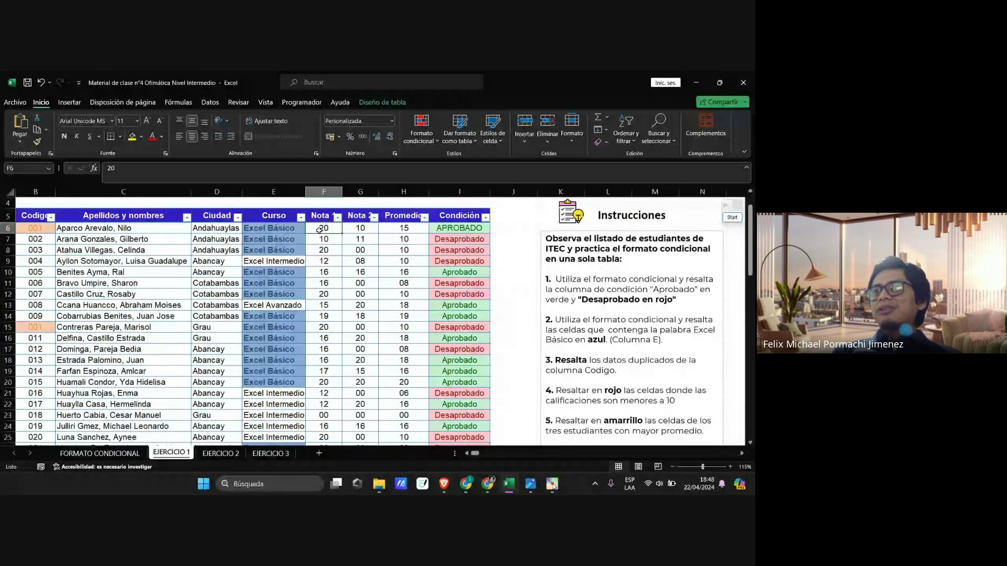
{"action": "left_click_drag", "start_coordinate": [328, 229], "coordinate": [355, 228]}
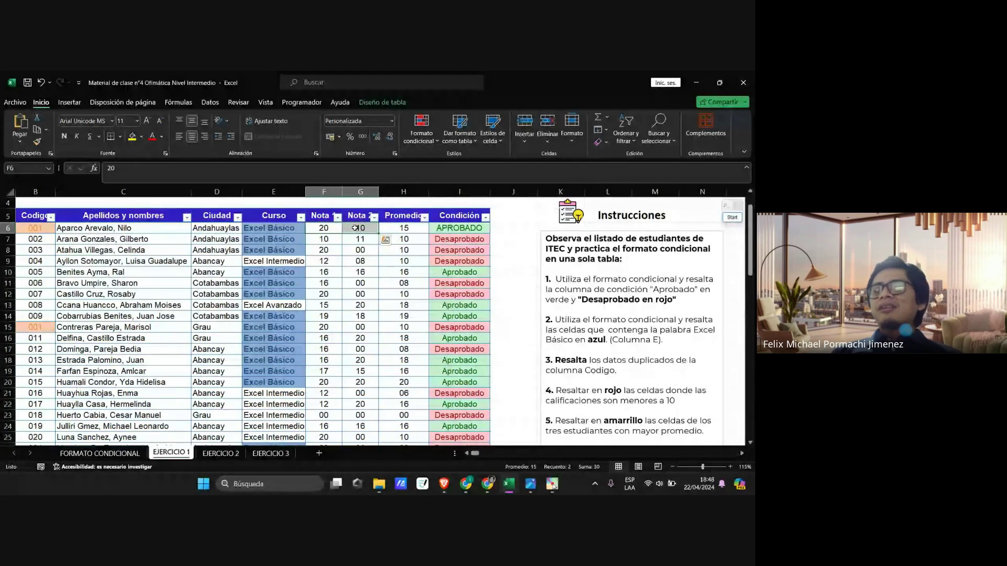
Step: Start a less-than highlight rule on all Nota 1 and Nota 2 grades and check its preview down the table
{"action": "key", "text": "ctrl+shift+Down"}
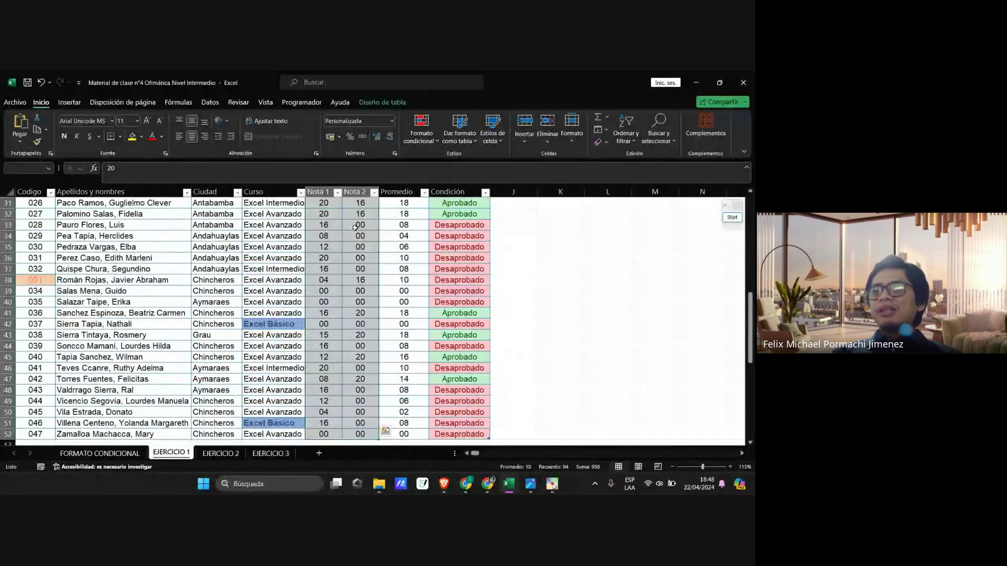
{"action": "scroll", "coordinate": [351, 301], "scroll_direction": "up", "scroll_amount": 6}
{"action": "scroll", "coordinate": [351, 301], "scroll_direction": "up", "scroll_amount": 5}
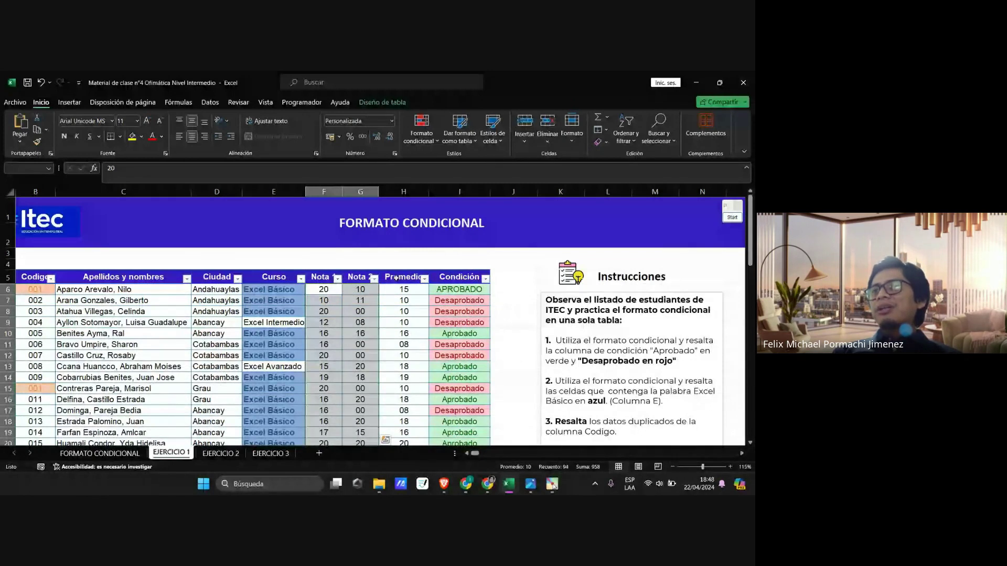
{"action": "left_click", "coordinate": [422, 138]}
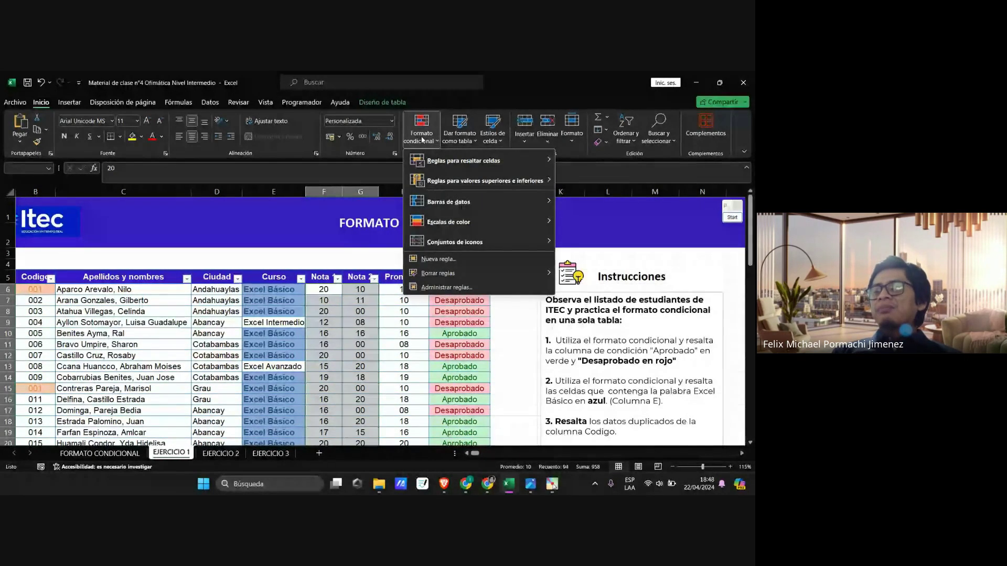
{"action": "mouse_move", "coordinate": [438, 164]}
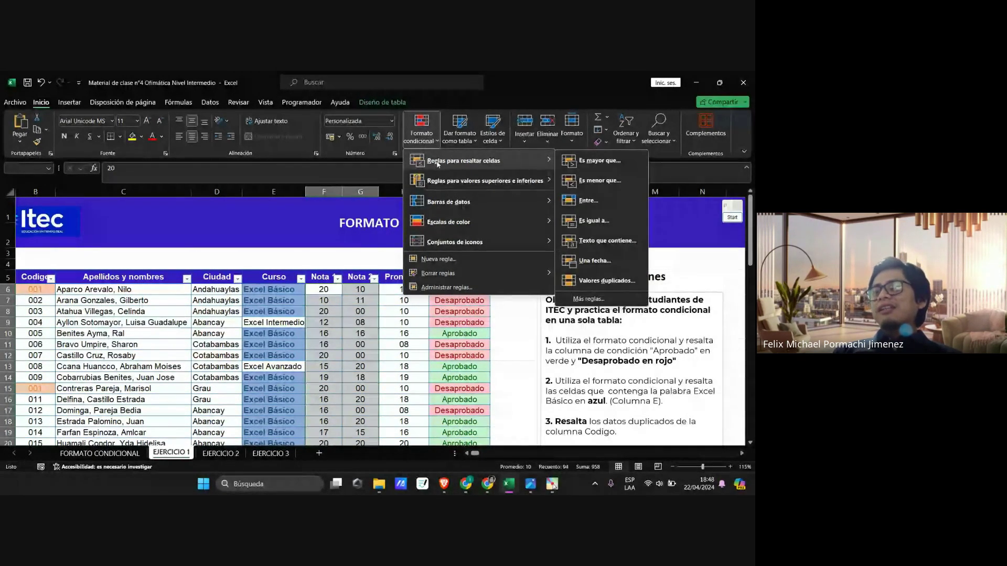
{"action": "mouse_move", "coordinate": [458, 188]}
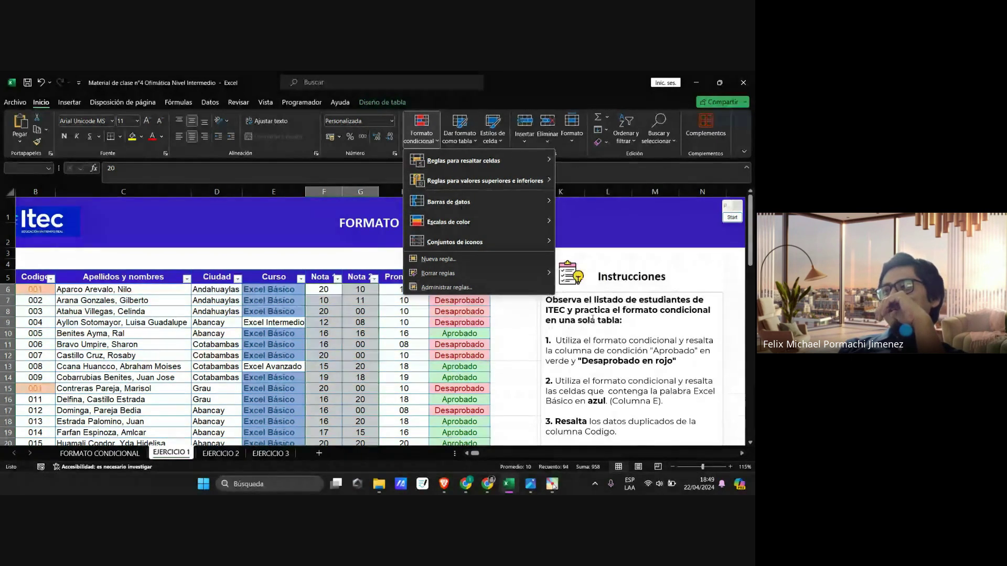
{"action": "scroll", "coordinate": [600, 331], "scroll_direction": "down", "scroll_amount": 2}
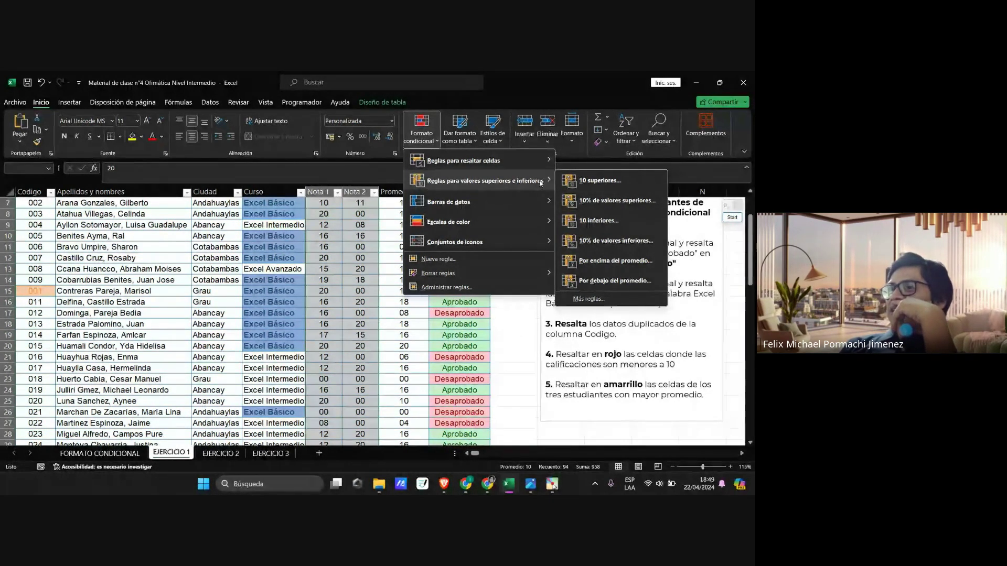
{"action": "mouse_move", "coordinate": [538, 164]}
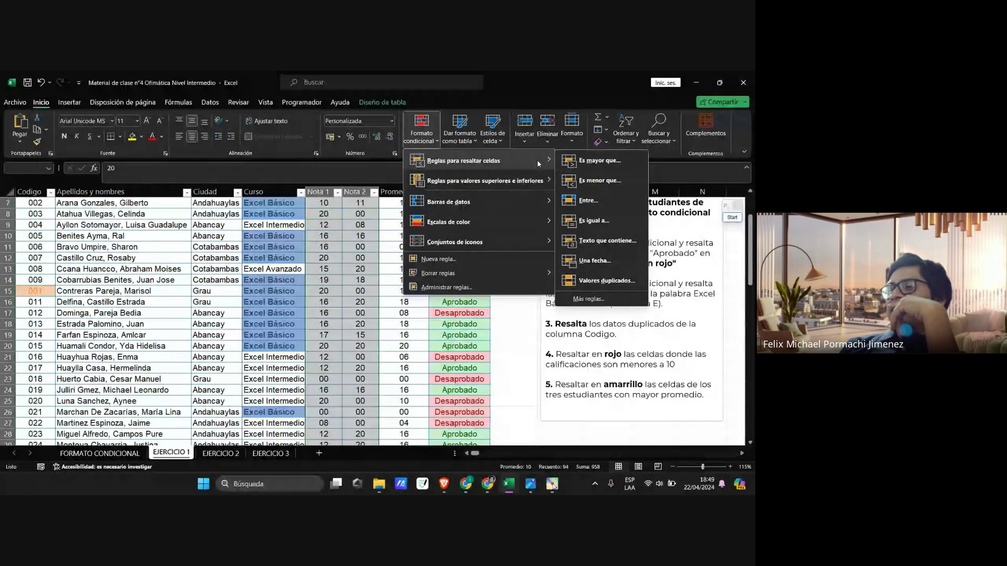
{"action": "left_click", "coordinate": [605, 181]}
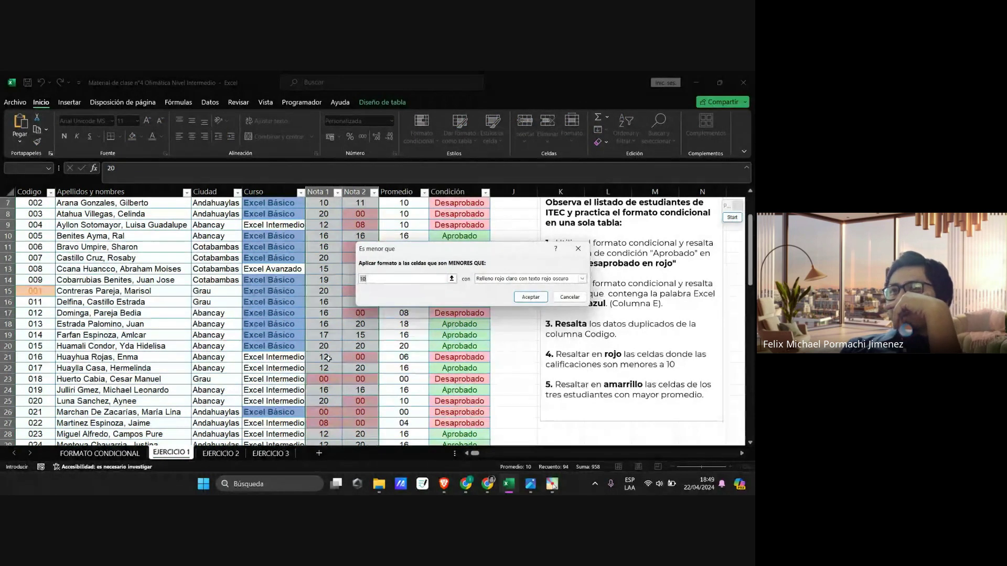
{"action": "scroll", "coordinate": [330, 344], "scroll_direction": "up", "scroll_amount": 2}
{"action": "scroll", "coordinate": [330, 344], "scroll_direction": "down", "scroll_amount": 6}
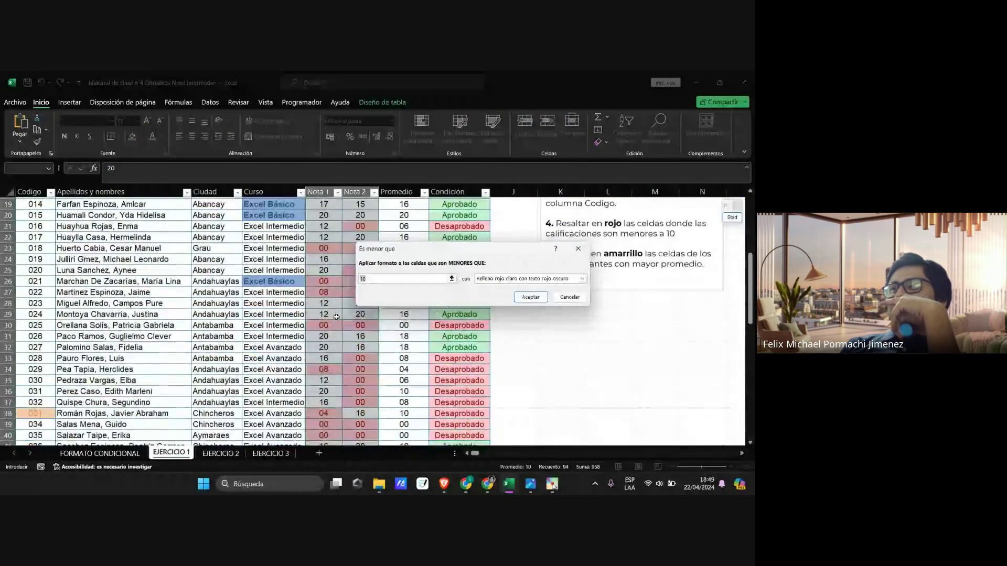
{"action": "scroll", "coordinate": [360, 378], "scroll_direction": "down", "scroll_amount": 5}
{"action": "scroll", "coordinate": [360, 378], "scroll_direction": "up", "scroll_amount": 5}
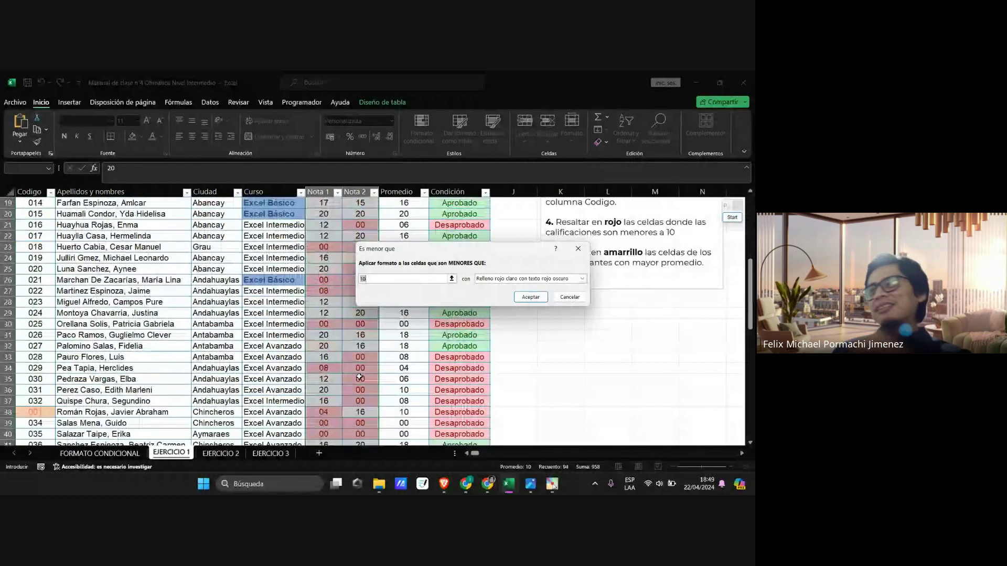
Step: Clear the stray cell reference from the less-than threshold and set it back to 10
{"action": "left_click", "coordinate": [735, 226]}
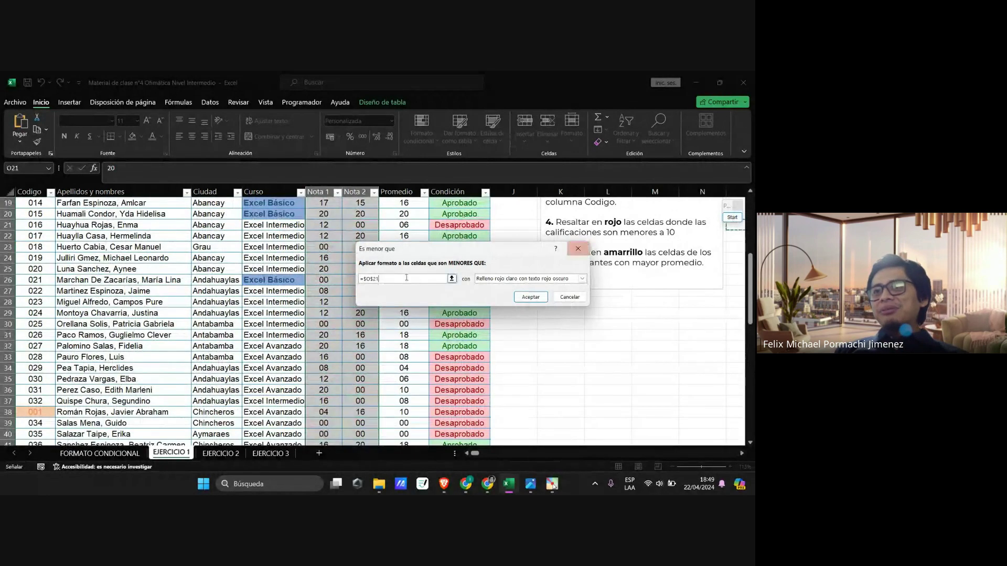
{"action": "key", "text": "BackSpace"}
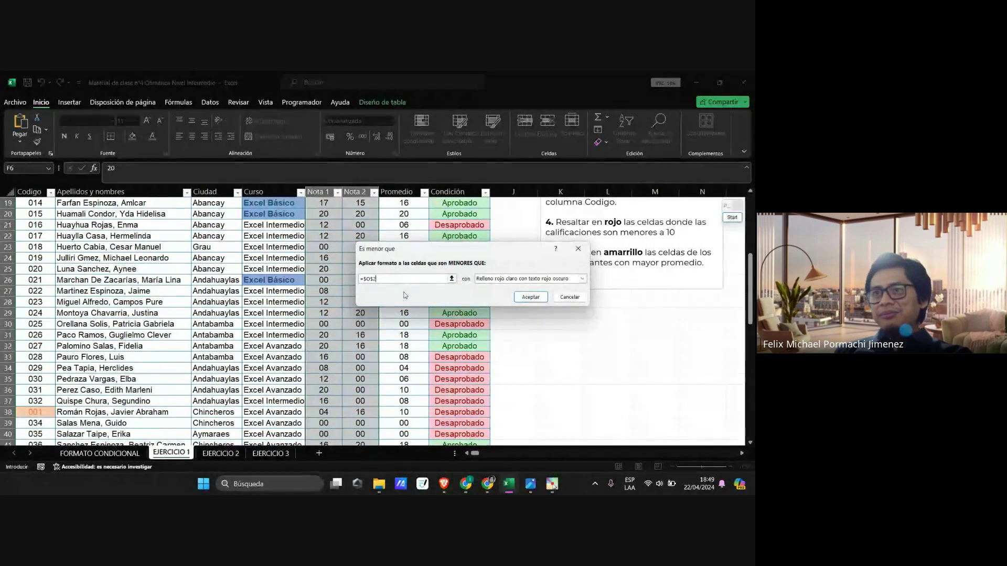
{"action": "key", "text": "BackSpace"}
{"action": "key", "text": "BackSpace"}
{"action": "key", "text": "BackSpace"}
{"action": "key", "text": "BackSpace"}
{"action": "key", "text": "BackSpace"}
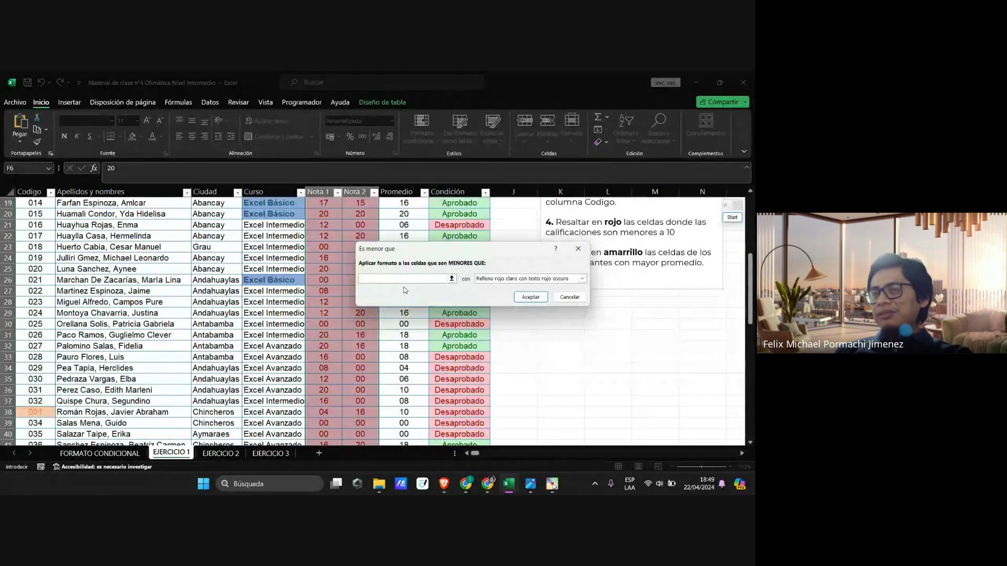
{"action": "type", "text": "10"}
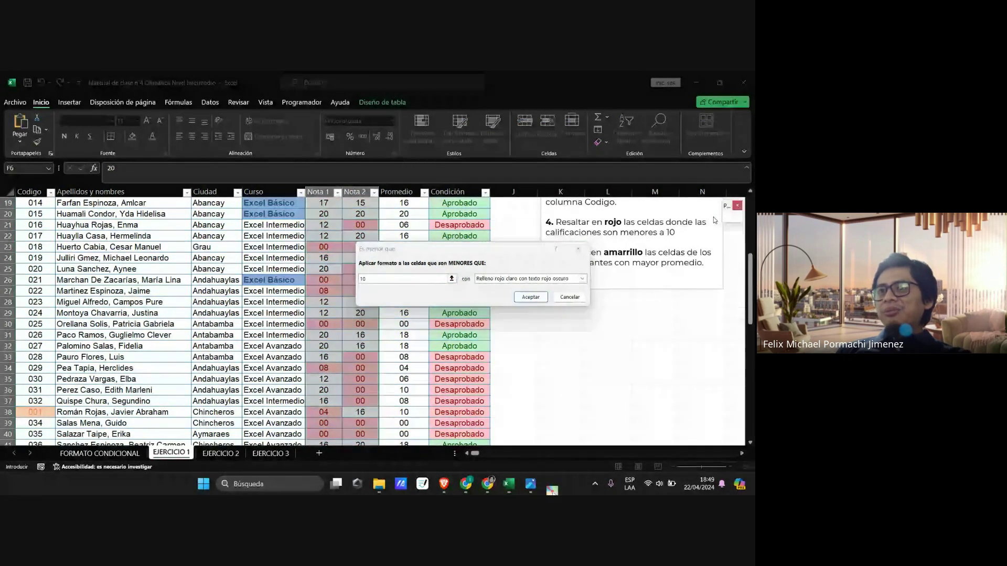
Step: Examine the less-than threshold in the rule dialog and the previewed Nota 1 and Nota 2 grades
{"action": "left_click", "coordinate": [727, 206]}
{"action": "scroll", "coordinate": [363, 279], "scroll_direction": "up", "scroll_amount": 5}
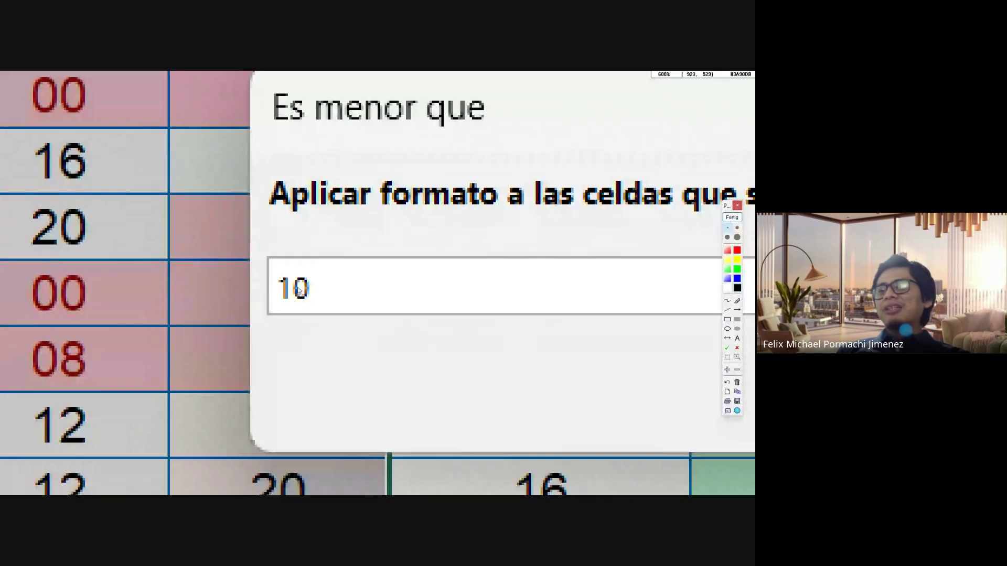
{"action": "scroll", "coordinate": [297, 290], "scroll_direction": "down", "scroll_amount": 3}
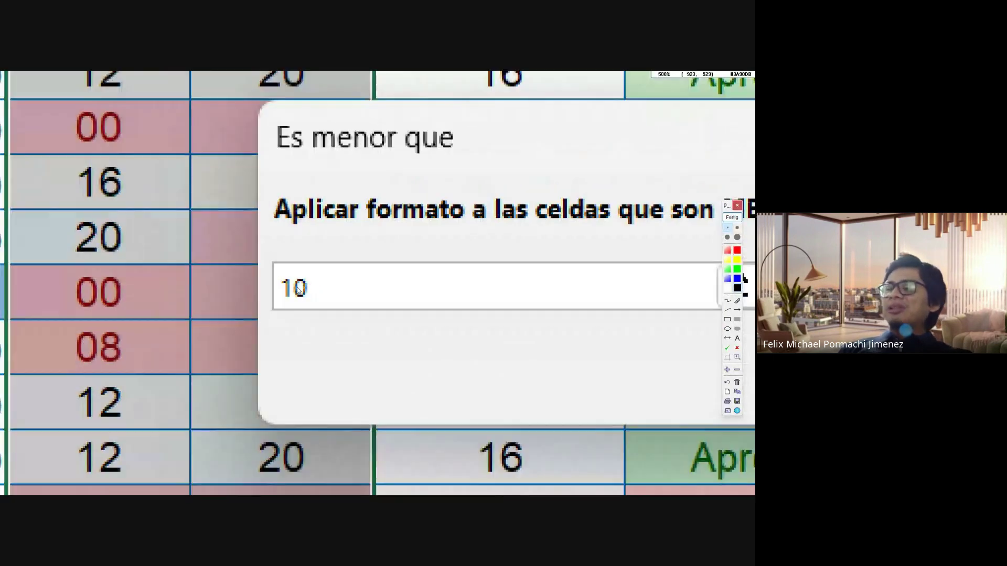
{"action": "scroll", "coordinate": [304, 337], "scroll_direction": "down", "scroll_amount": 2}
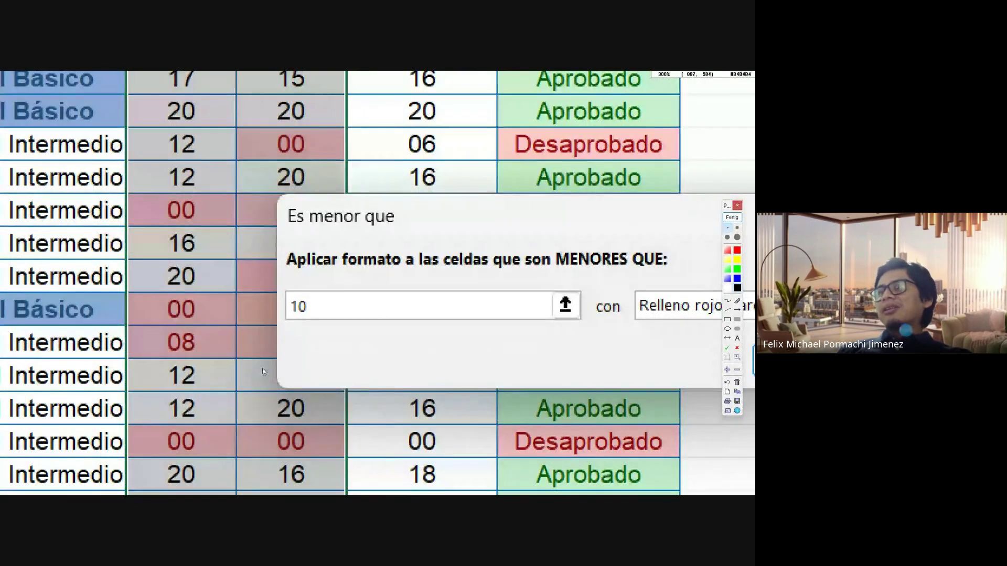
{"action": "scroll", "coordinate": [289, 313], "scroll_direction": "up", "scroll_amount": 5}
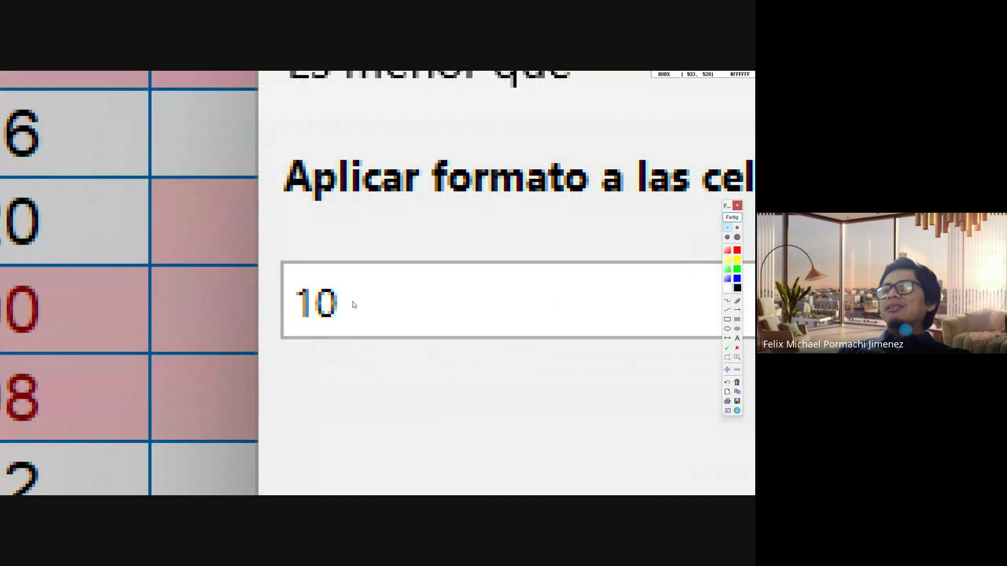
{"action": "scroll", "coordinate": [353, 305], "scroll_direction": "down", "scroll_amount": 2}
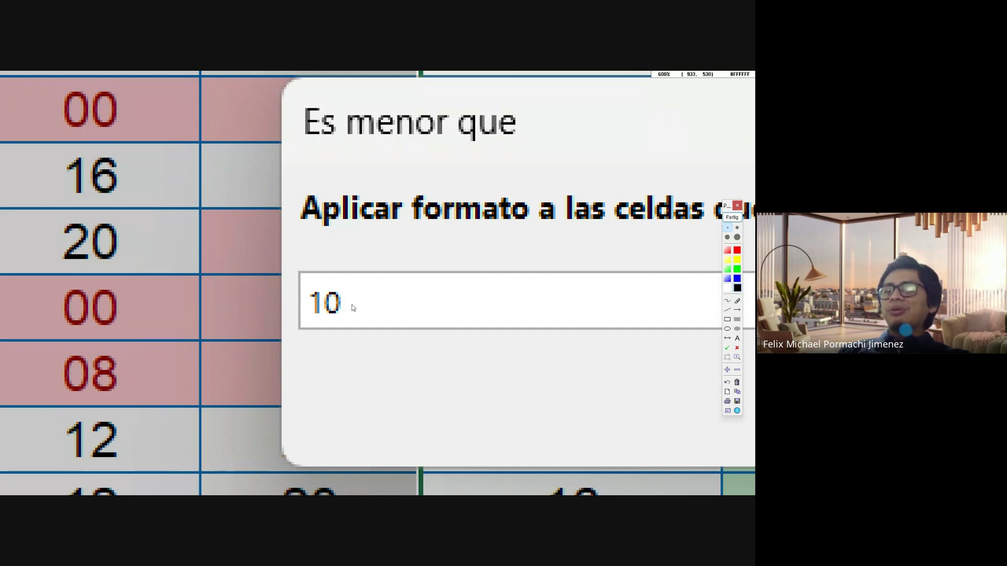
{"action": "scroll", "coordinate": [353, 308], "scroll_direction": "down", "scroll_amount": 4}
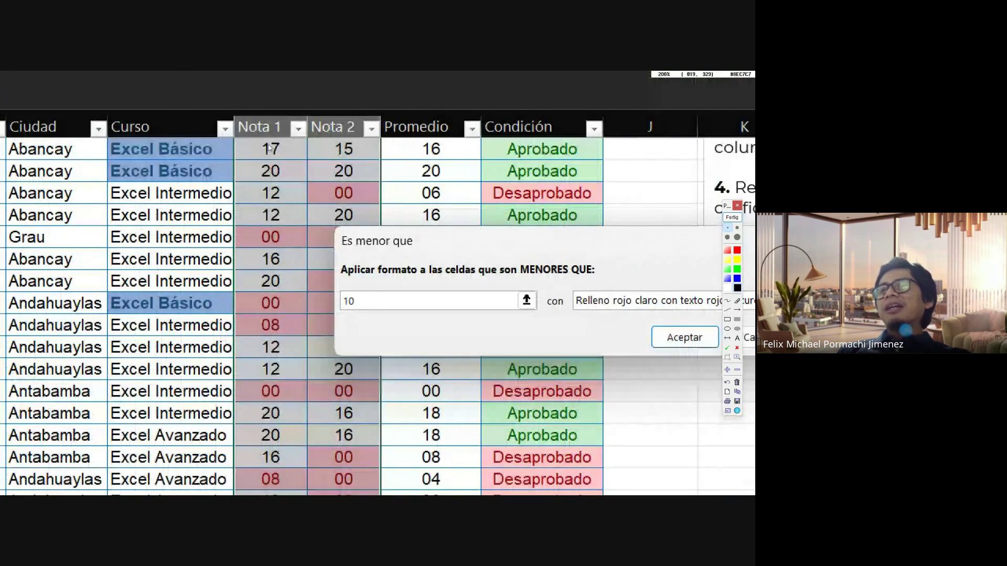
{"action": "scroll", "coordinate": [310, 214], "scroll_direction": "down", "scroll_amount": 2}
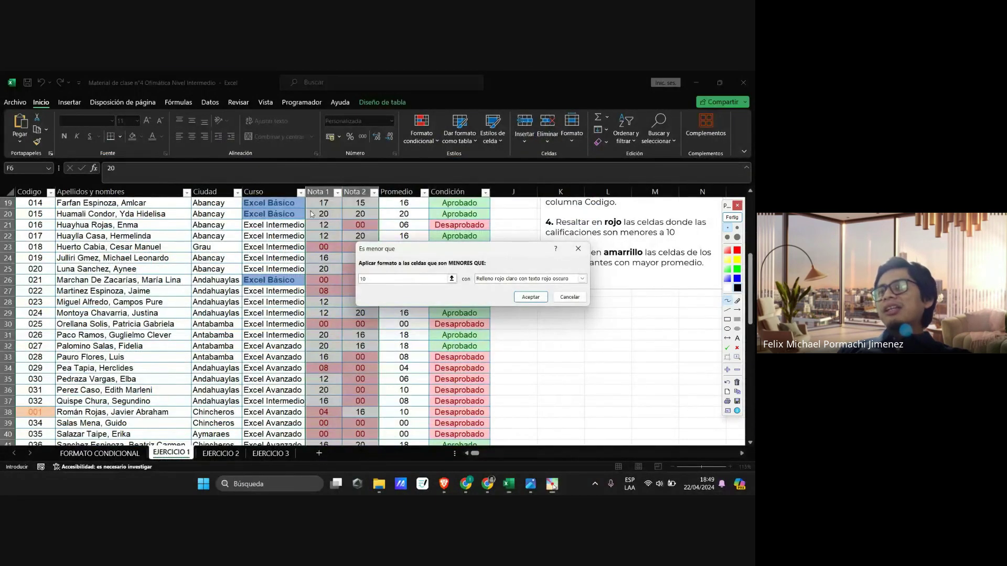
Step: Compare the wording of instruction 4 with the less-than rule and its preview in the grade columns
{"action": "scroll", "coordinate": [531, 278], "scroll_direction": "up", "scroll_amount": 4}
{"action": "scroll", "coordinate": [531, 278], "scroll_direction": "down", "scroll_amount": 4}
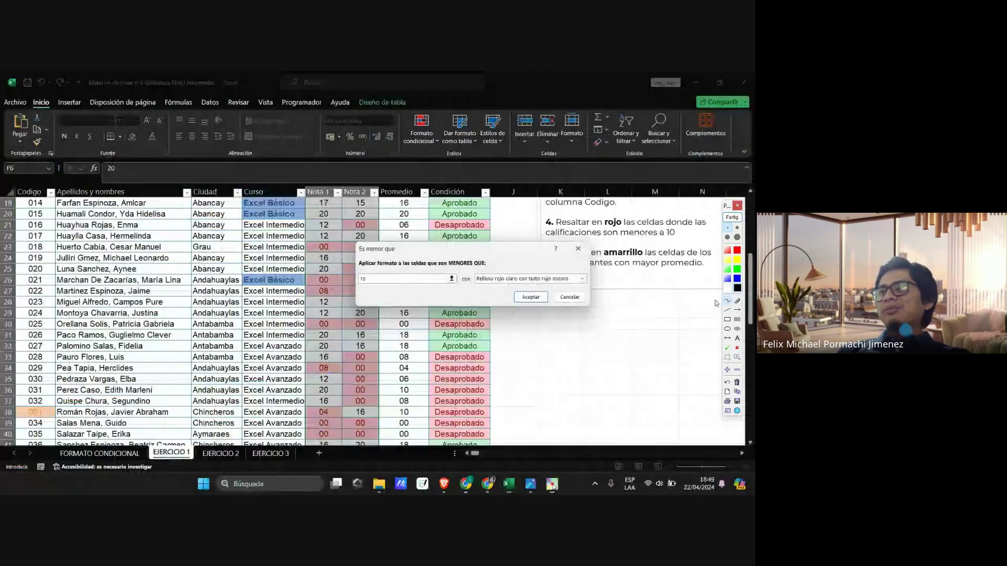
{"action": "scroll", "coordinate": [695, 204], "scroll_direction": "up", "scroll_amount": 4}
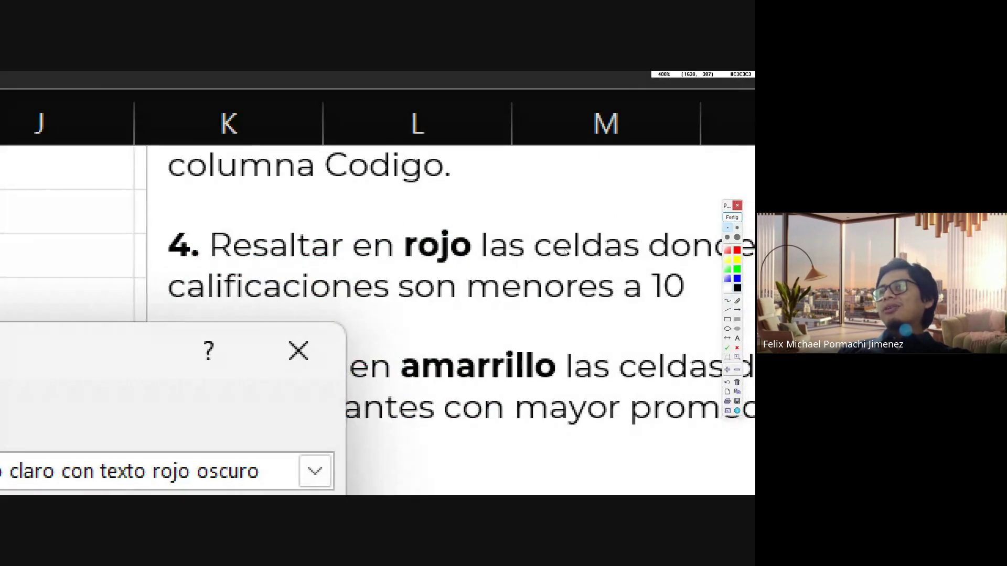
{"action": "scroll", "coordinate": [386, 231], "scroll_direction": "down", "scroll_amount": 4}
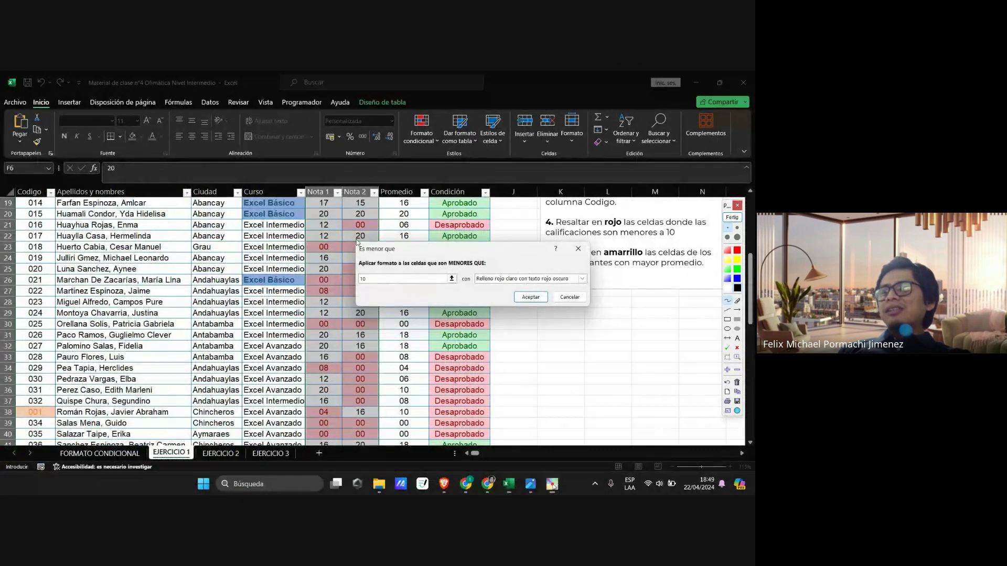
{"action": "scroll", "coordinate": [357, 242], "scroll_direction": "up", "scroll_amount": 2}
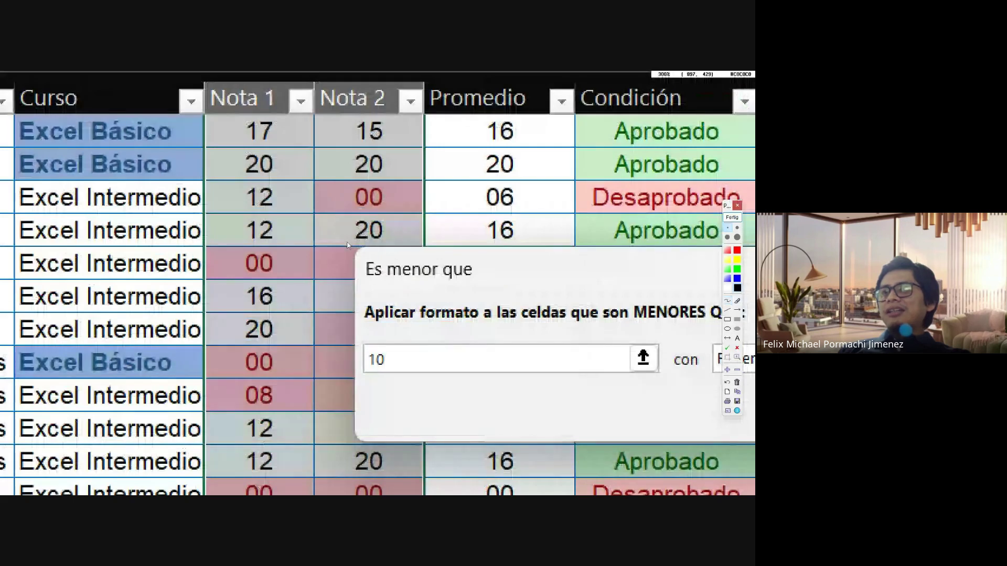
{"action": "scroll", "coordinate": [348, 245], "scroll_direction": "down", "scroll_amount": 2}
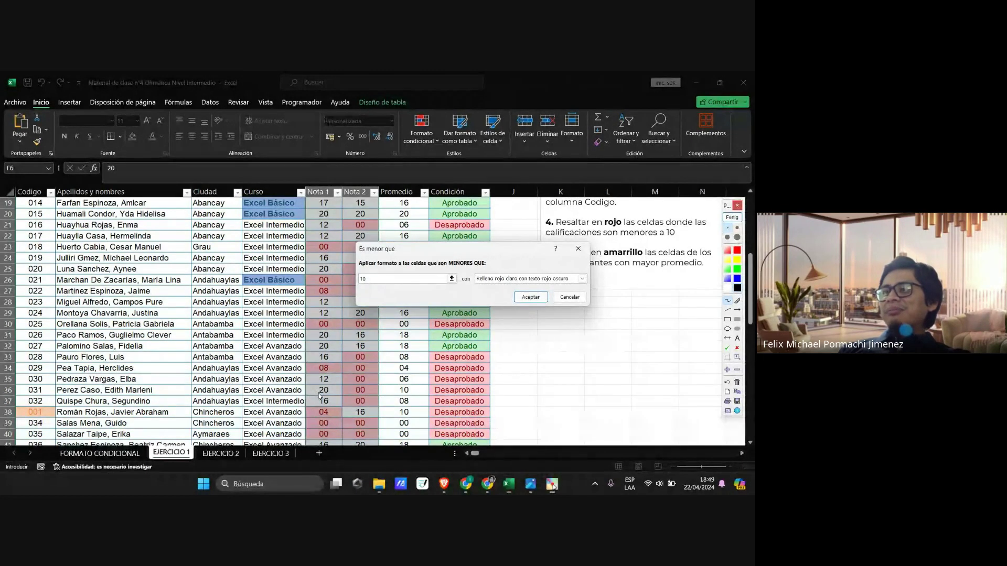
{"action": "left_click", "coordinate": [376, 279]}
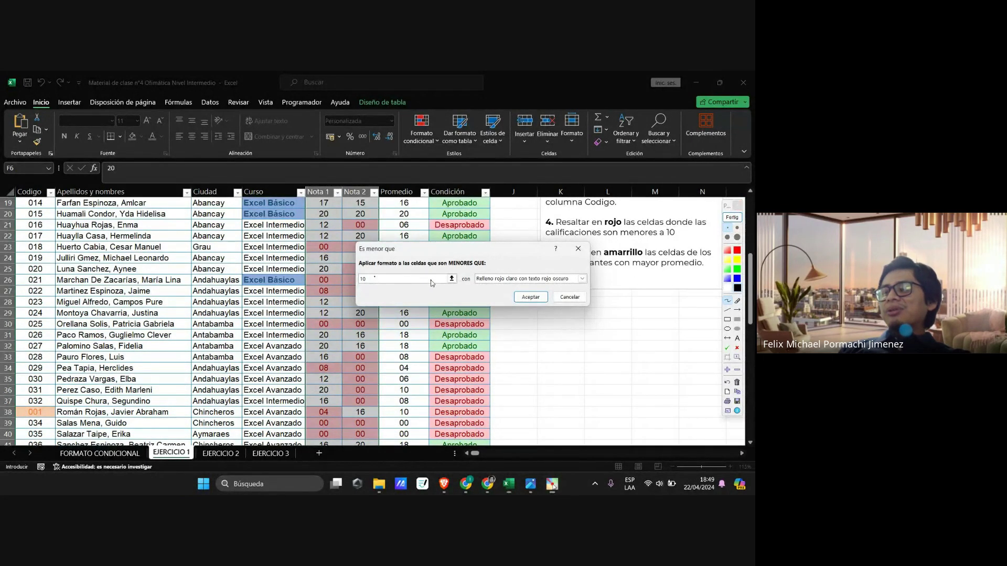
{"action": "key", "text": "Escape"}
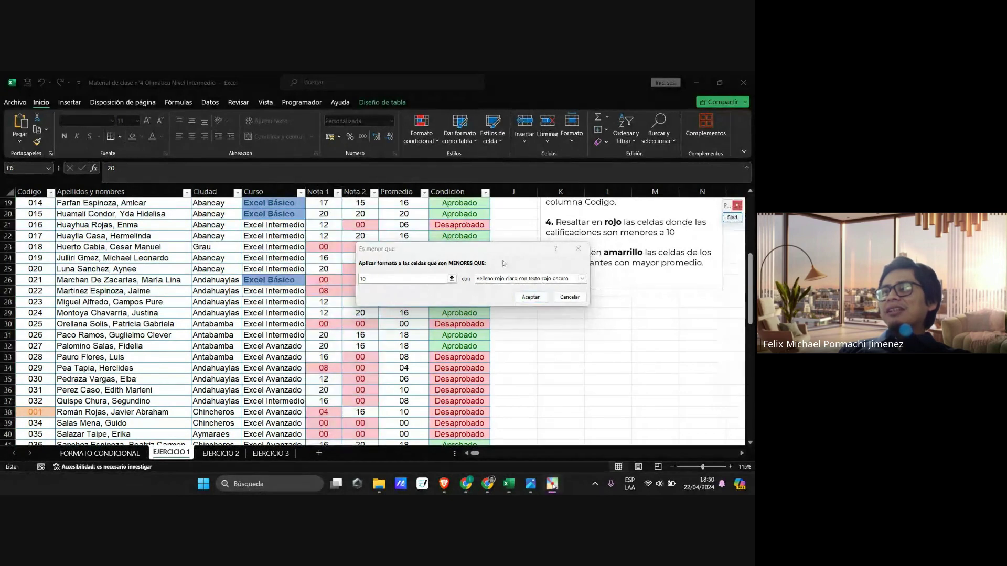
Step: Set the less-than threshold to 10.5 and apply light red fill with dark red text to the Nota 1 and Nota 2 grades
{"action": "left_click", "coordinate": [386, 277]}
{"action": "type", "text": ".5"}
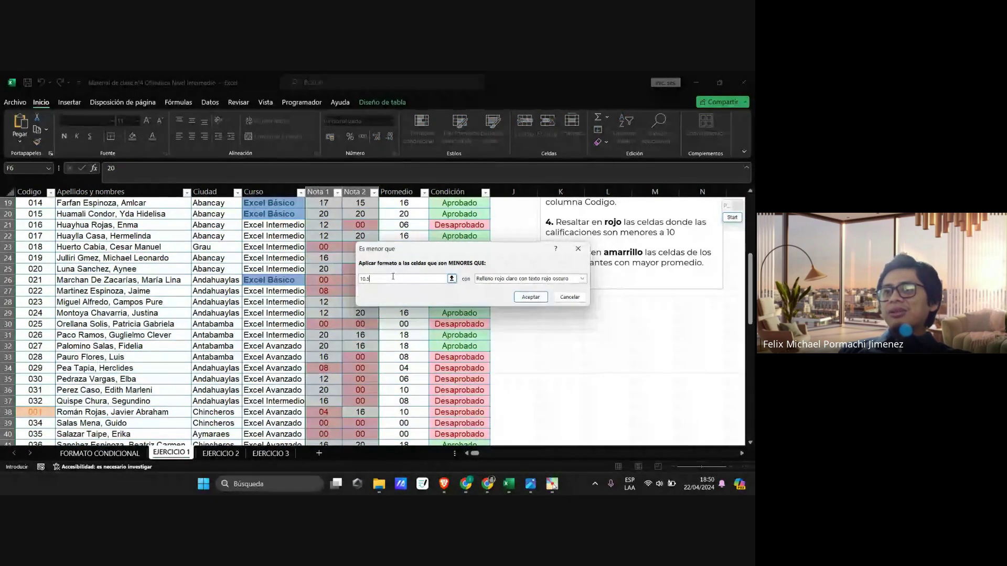
{"action": "left_click", "coordinate": [530, 297]}
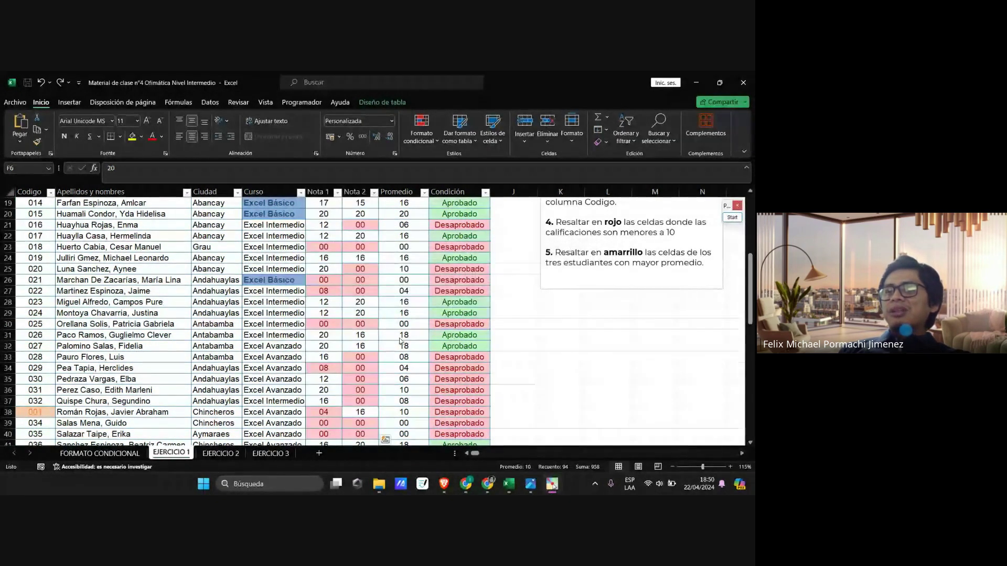
{"action": "scroll", "coordinate": [400, 341], "scroll_direction": "up", "scroll_amount": 6}
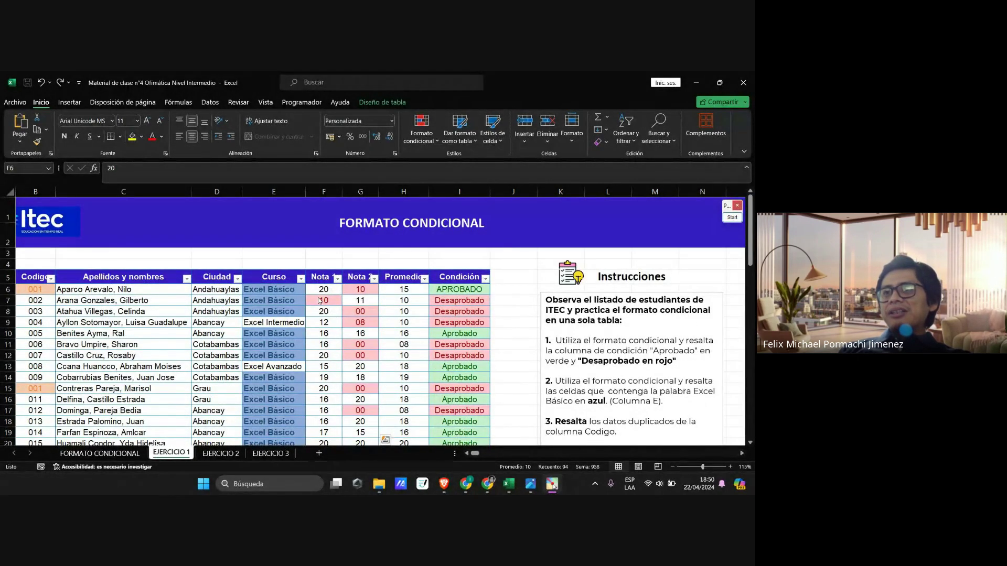
{"action": "scroll", "coordinate": [320, 302], "scroll_direction": "down", "scroll_amount": 1}
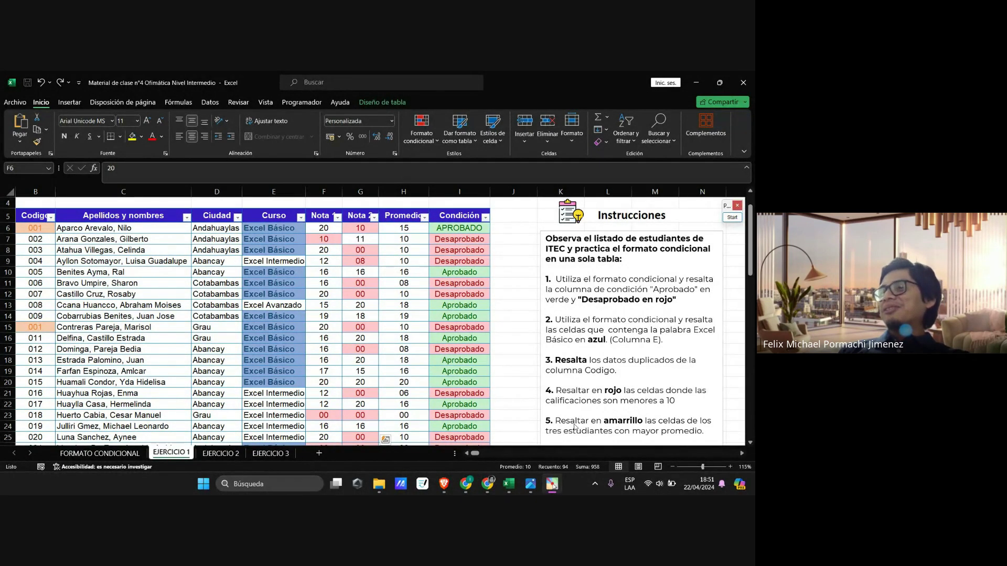
Step: Start another less-than highlighting rule for the selected Nota 1 and Nota 2 grades
{"action": "left_click", "coordinate": [433, 139]}
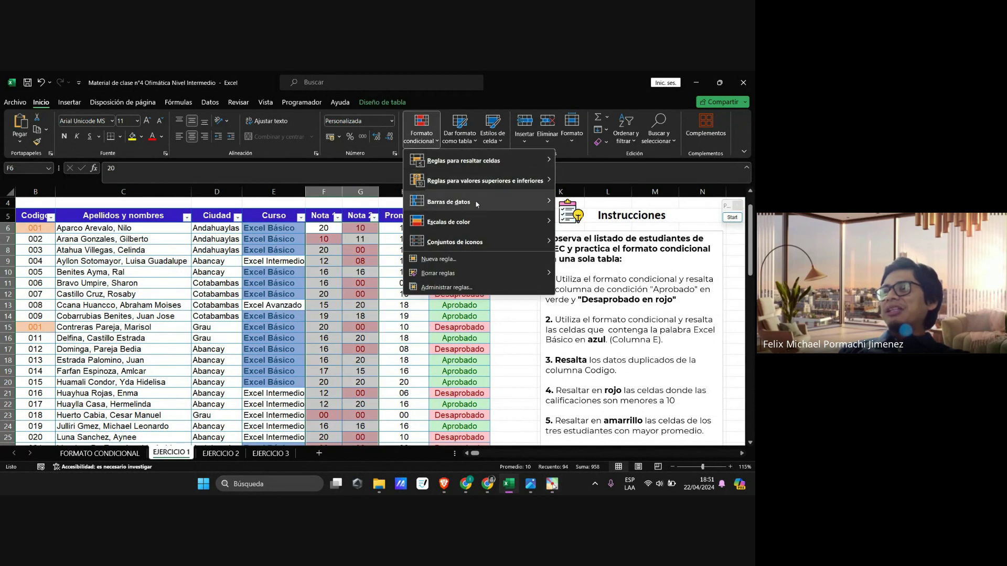
{"action": "mouse_move", "coordinate": [473, 161]}
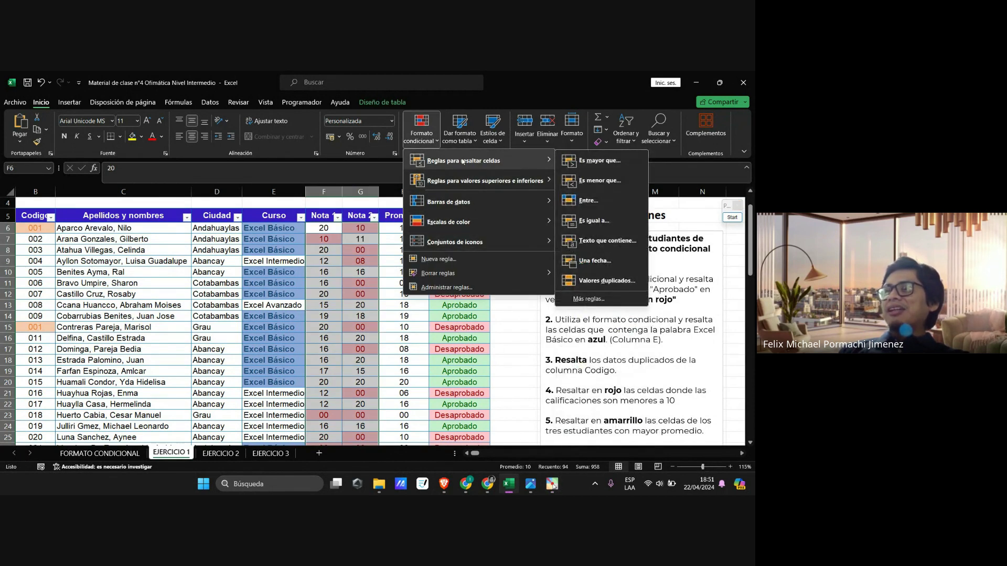
{"action": "left_click", "coordinate": [597, 181]}
{"action": "left_click", "coordinate": [380, 279]}
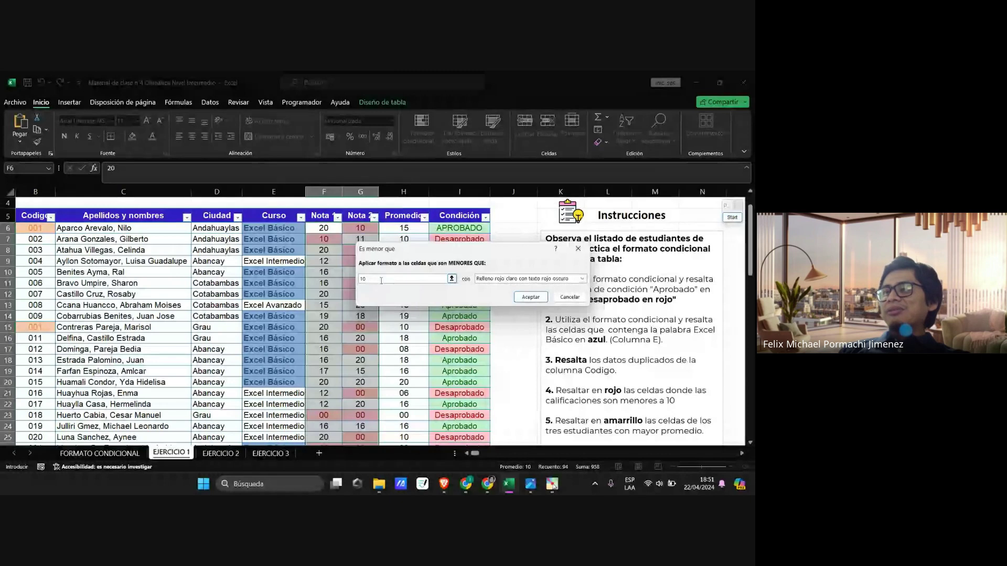
Step: Switch to the Google Meet call in Chrome to check the chat replies, and return to the Excel workbook
{"action": "left_click", "coordinate": [487, 484]}
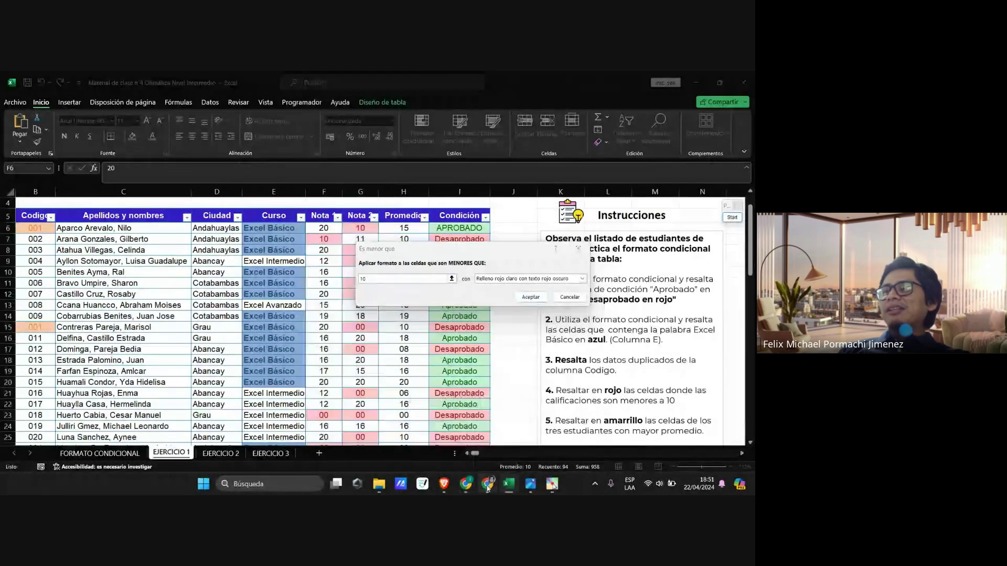
{"action": "left_click", "coordinate": [433, 435]}
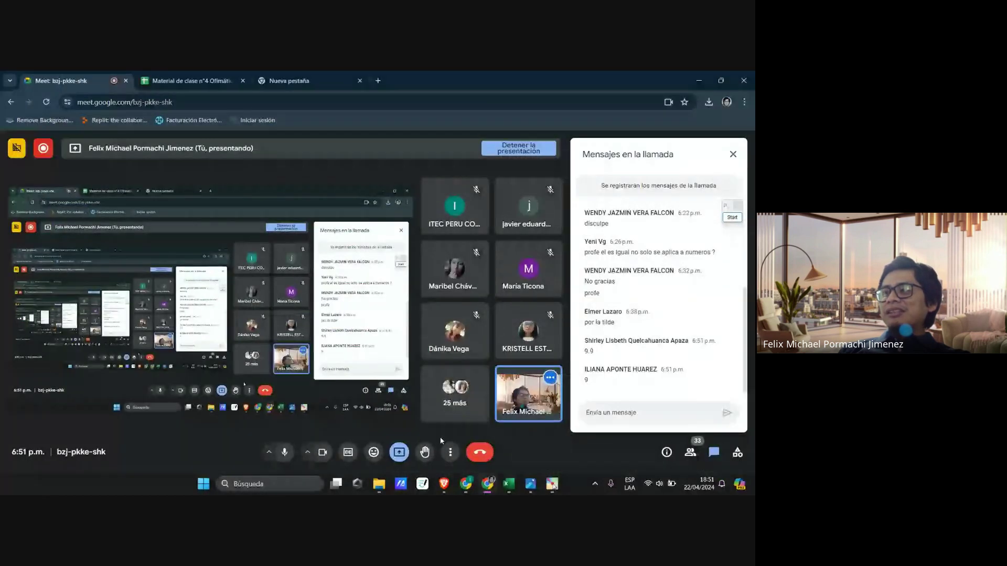
{"action": "left_click", "coordinate": [488, 483]}
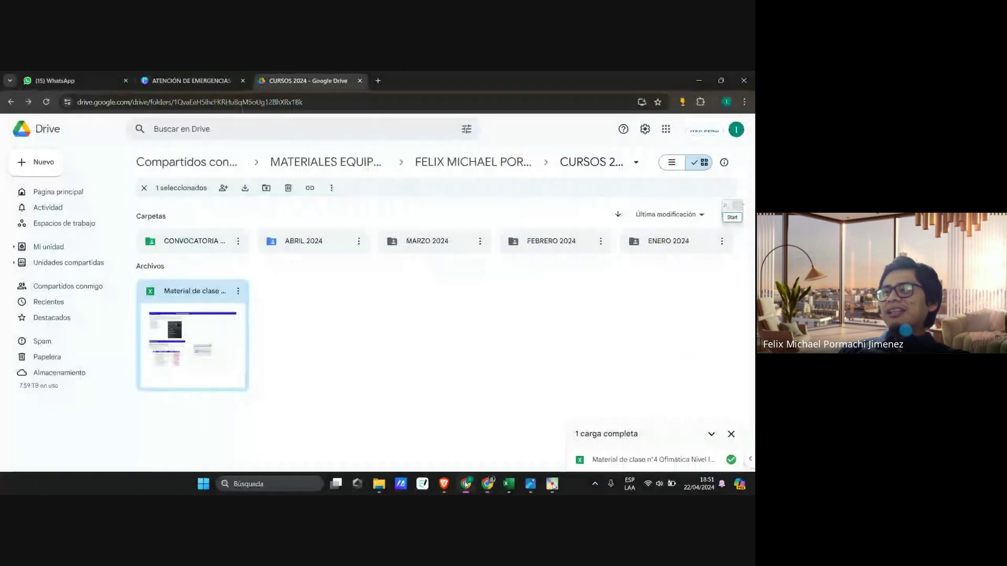
{"action": "left_click", "coordinate": [433, 427]}
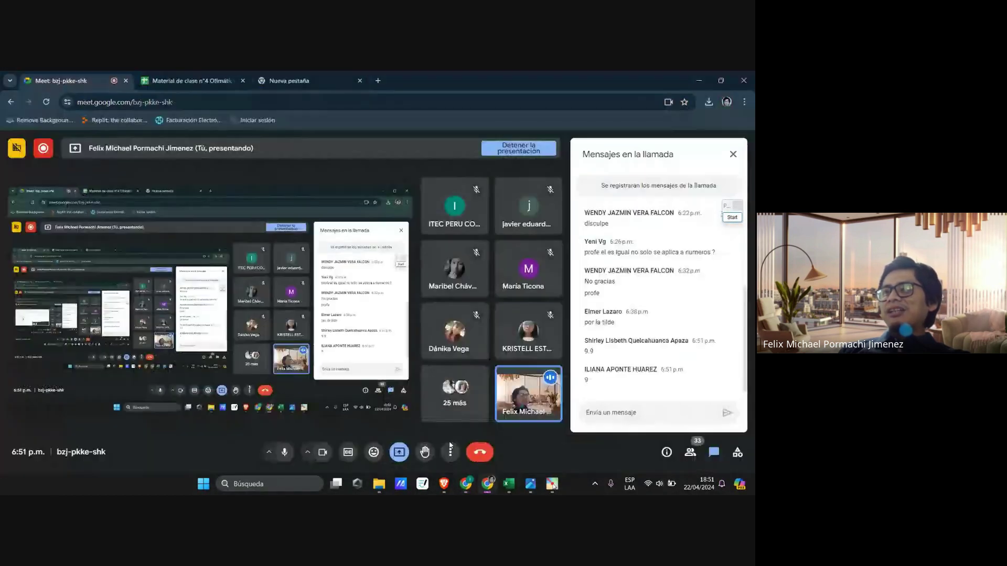
{"action": "mouse_move", "coordinate": [507, 485]}
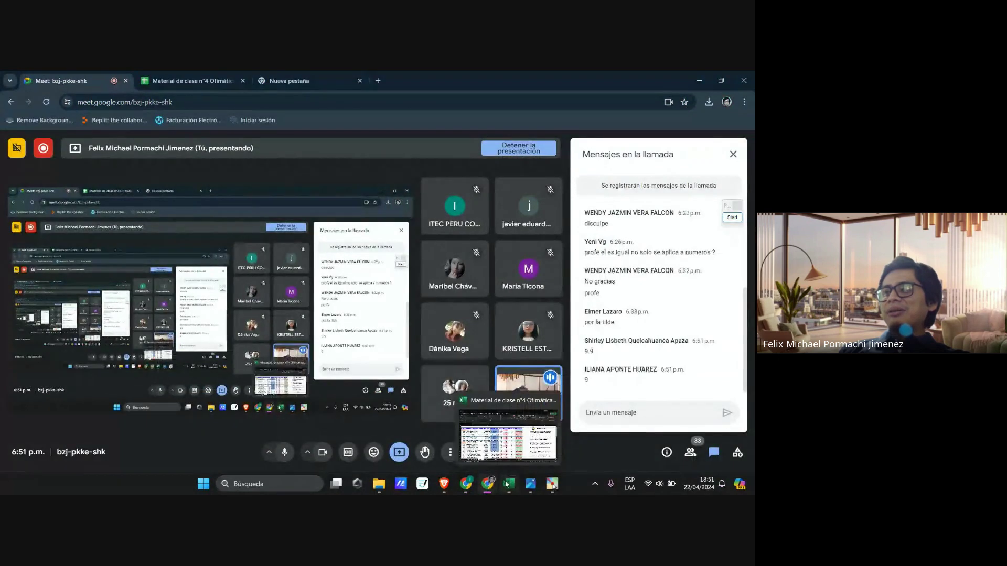
{"action": "left_click", "coordinate": [509, 443]}
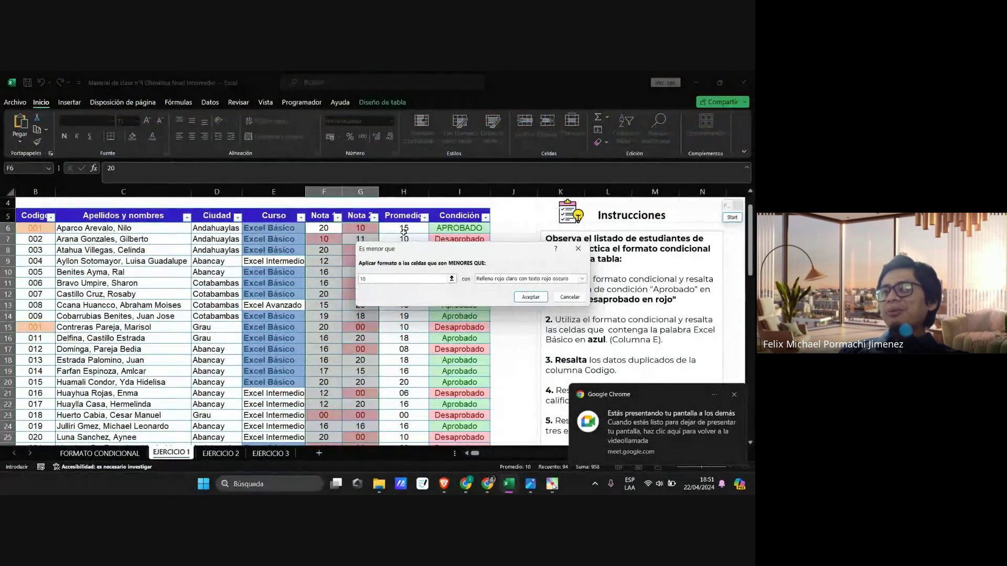
Step: Set the less-than threshold to 9.5 and apply light red fill with dark red text to the Nota 1 and Nota 2 grades
{"action": "scroll", "coordinate": [316, 255], "scroll_direction": "down", "scroll_amount": 6}
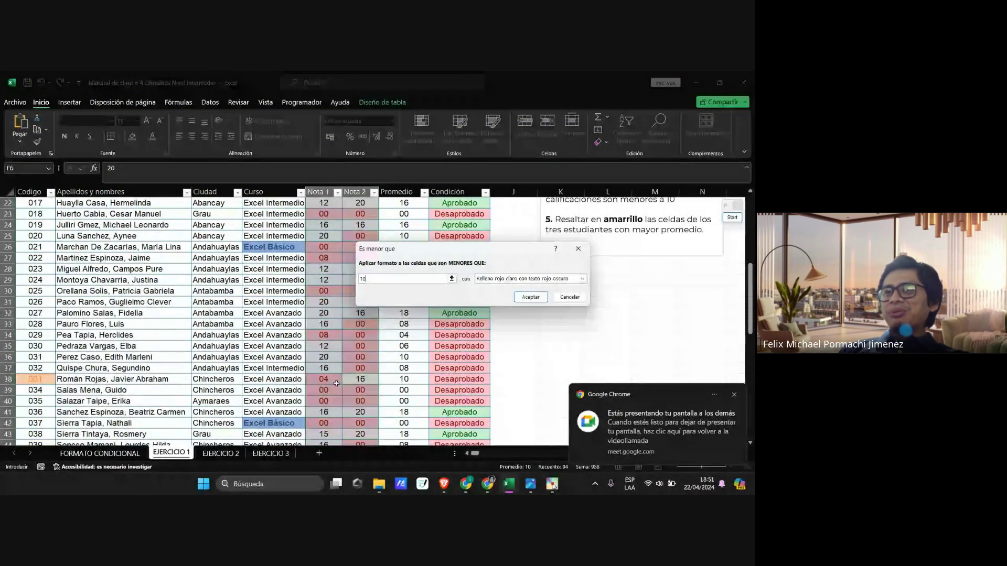
{"action": "scroll", "coordinate": [336, 383], "scroll_direction": "up", "scroll_amount": 7}
{"action": "key", "text": "BackSpace"}
{"action": "key", "text": "BackSpace"}
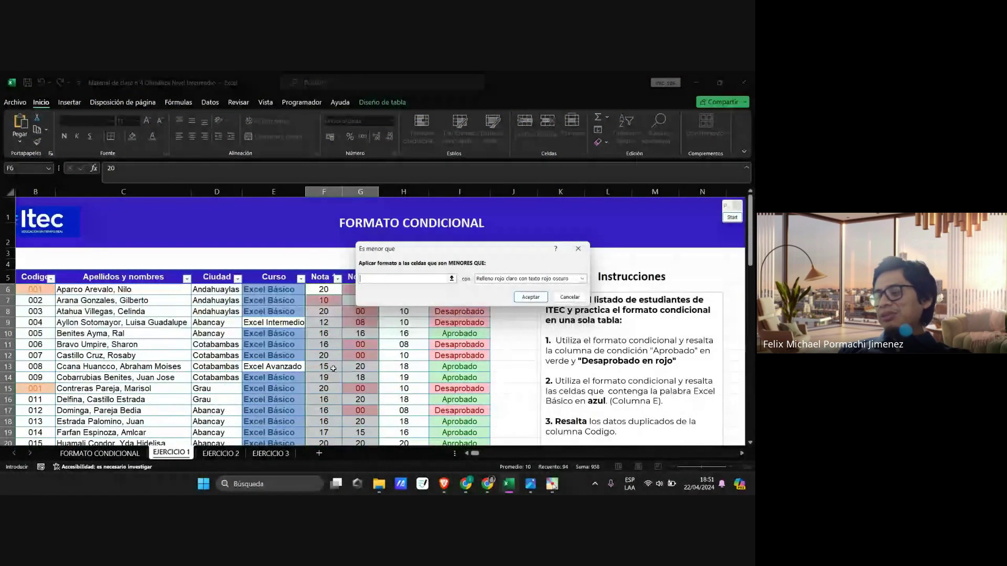
{"action": "type", "text": "9,4"}
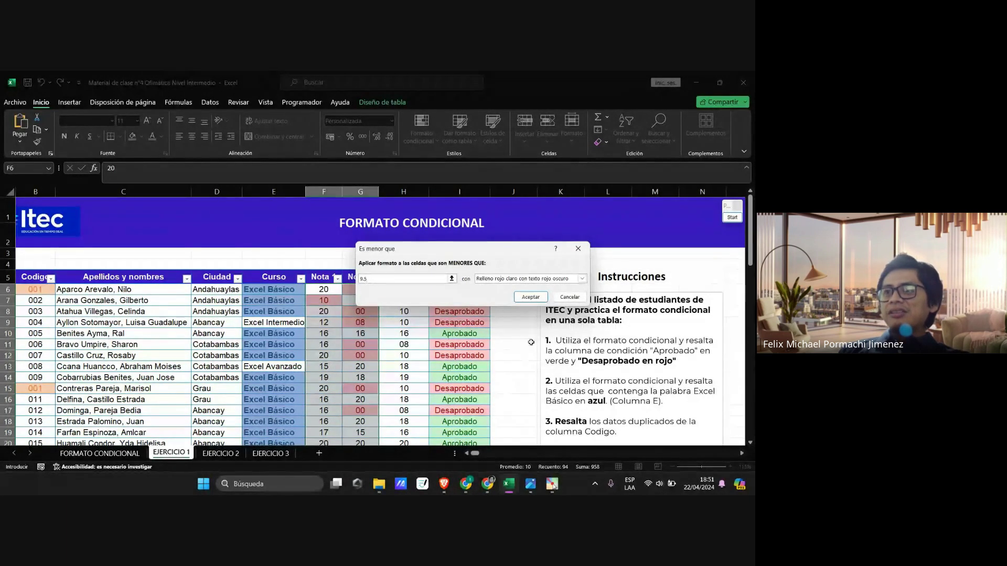
{"action": "left_click", "coordinate": [532, 297]}
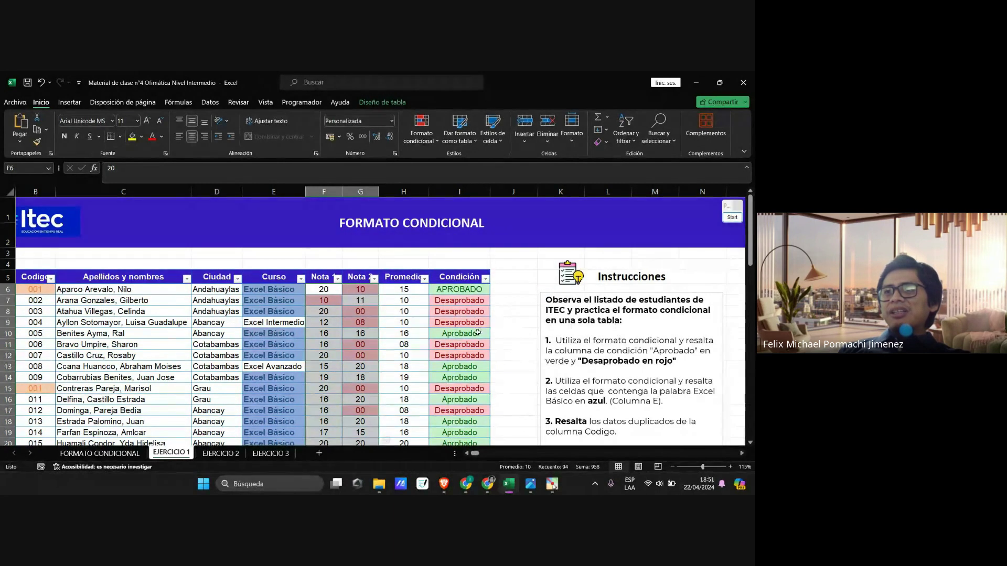
Step: Add a less-than 9 rule with light red fill and dark red text to the Nota 1 and Nota 2 grades
{"action": "left_click", "coordinate": [432, 147]}
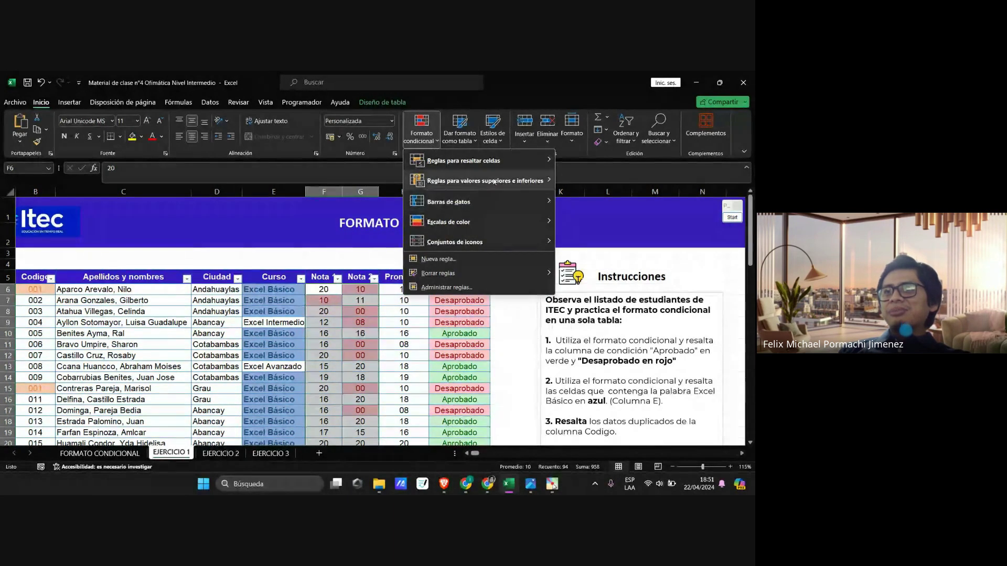
{"action": "mouse_move", "coordinate": [502, 160]}
{"action": "left_click", "coordinate": [600, 181]}
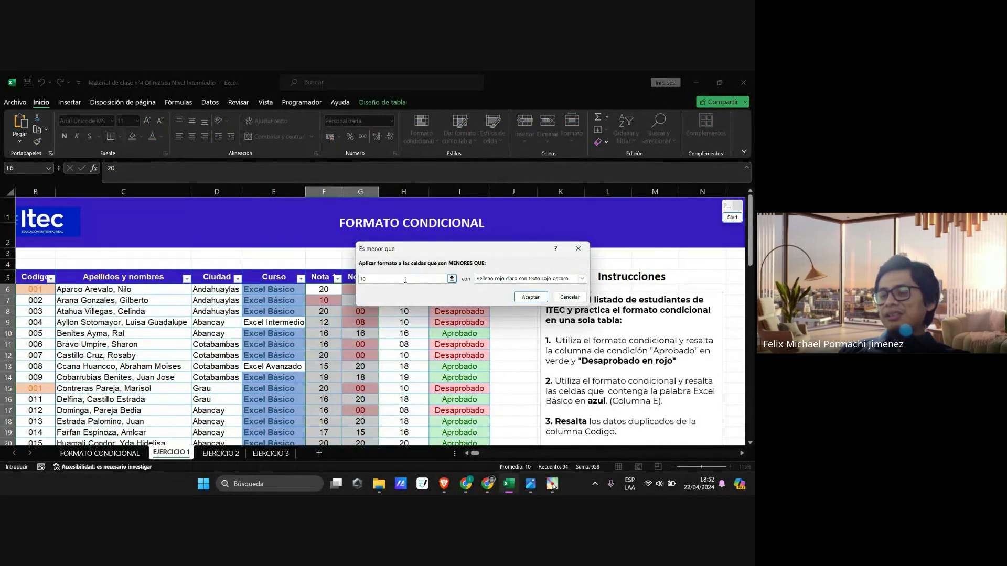
{"action": "key", "text": "BackSpace"}
{"action": "key", "text": "BackSpace"}
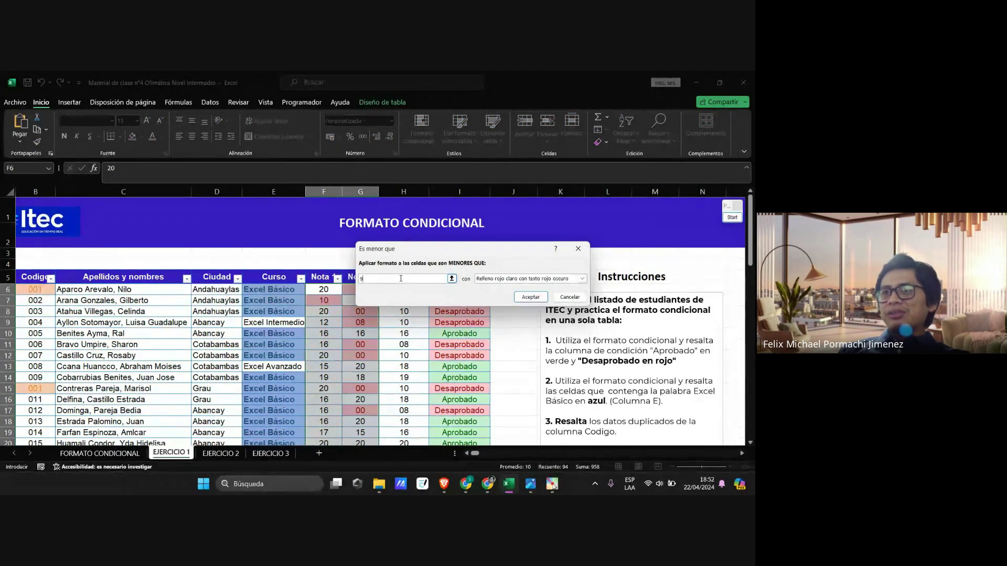
{"action": "left_click", "coordinate": [523, 297]}
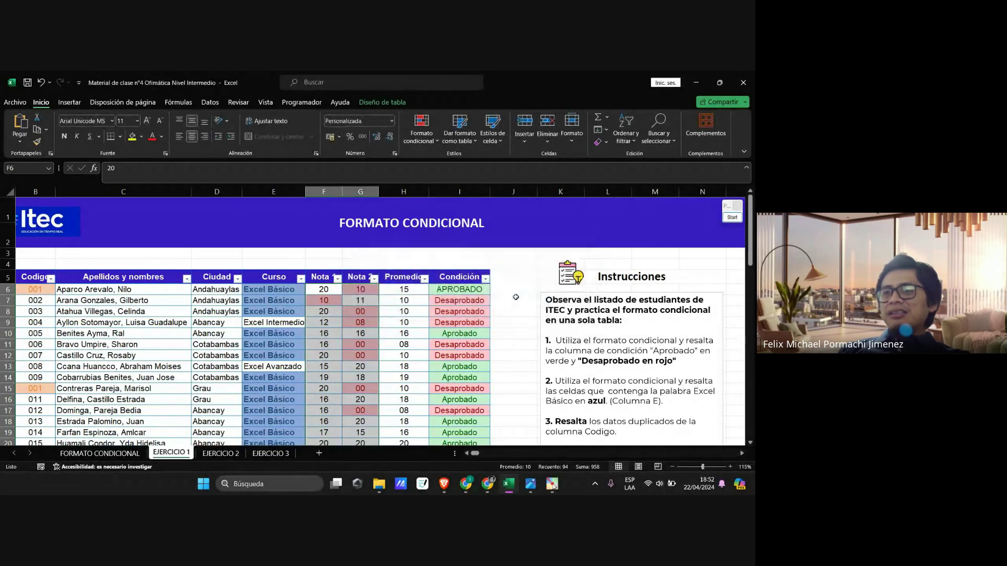
{"action": "scroll", "coordinate": [472, 251], "scroll_direction": "down", "scroll_amount": 3}
{"action": "scroll", "coordinate": [422, 208], "scroll_direction": "up", "scroll_amount": 3}
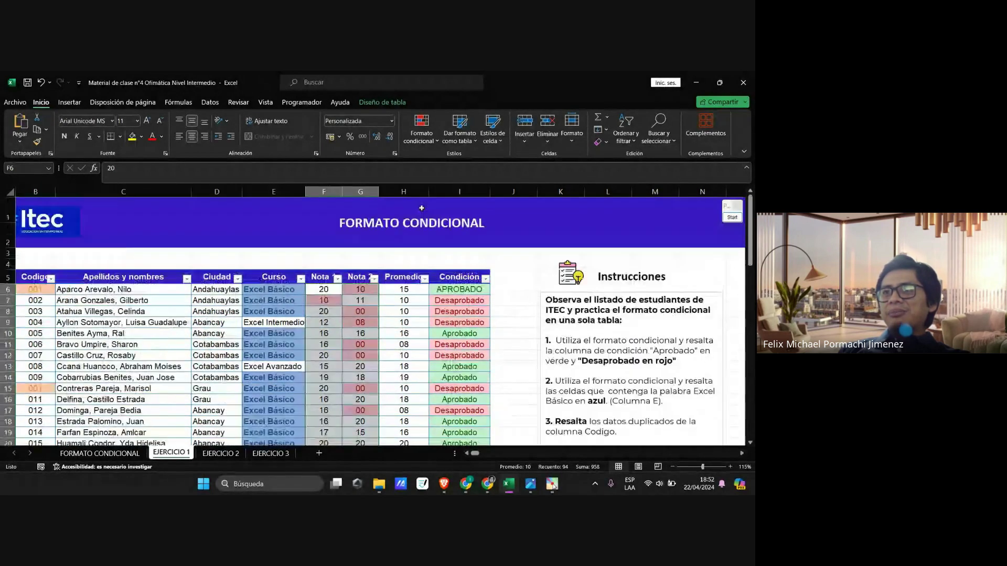
Step: Apply the less-than 9 highlighting rule to the grades once more and check both grade columns
{"action": "left_click", "coordinate": [422, 130]}
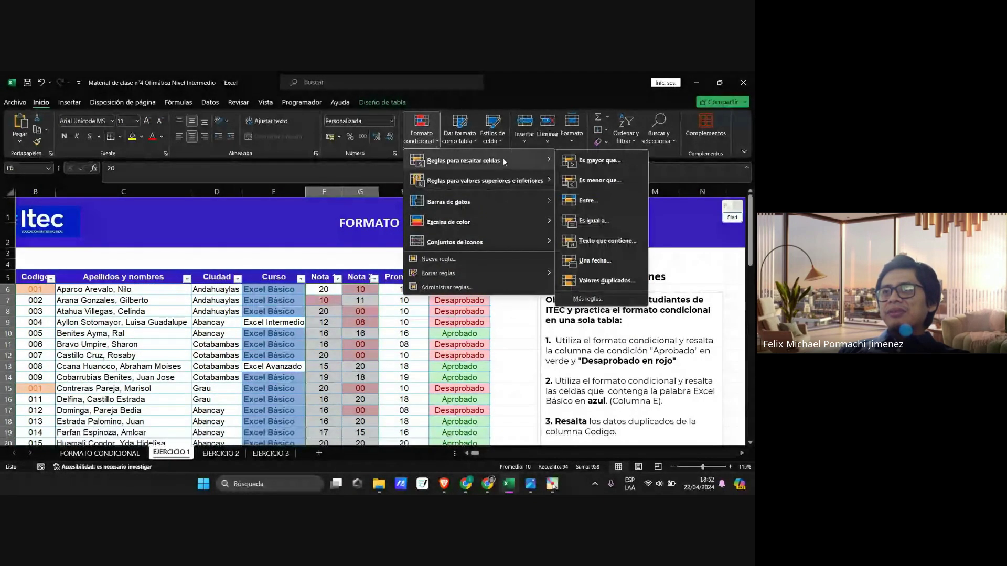
{"action": "left_click", "coordinate": [608, 181]}
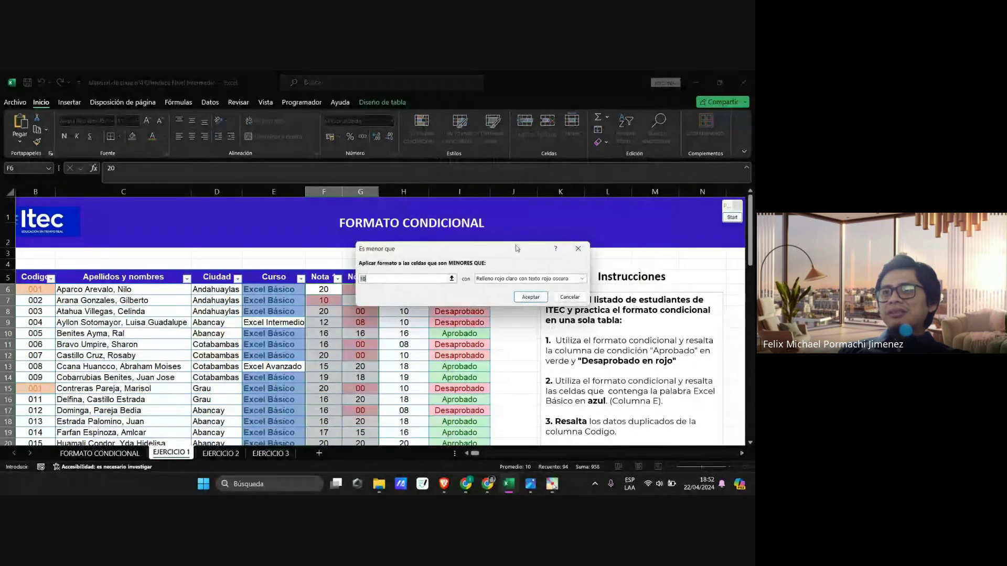
{"action": "left_click", "coordinate": [384, 281]}
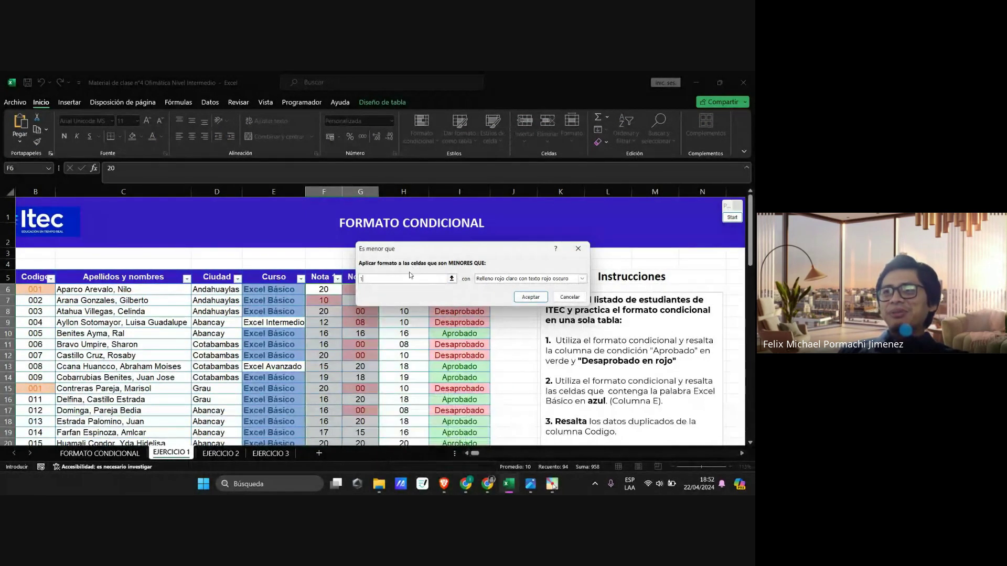
{"action": "key", "text": "BackSpace"}
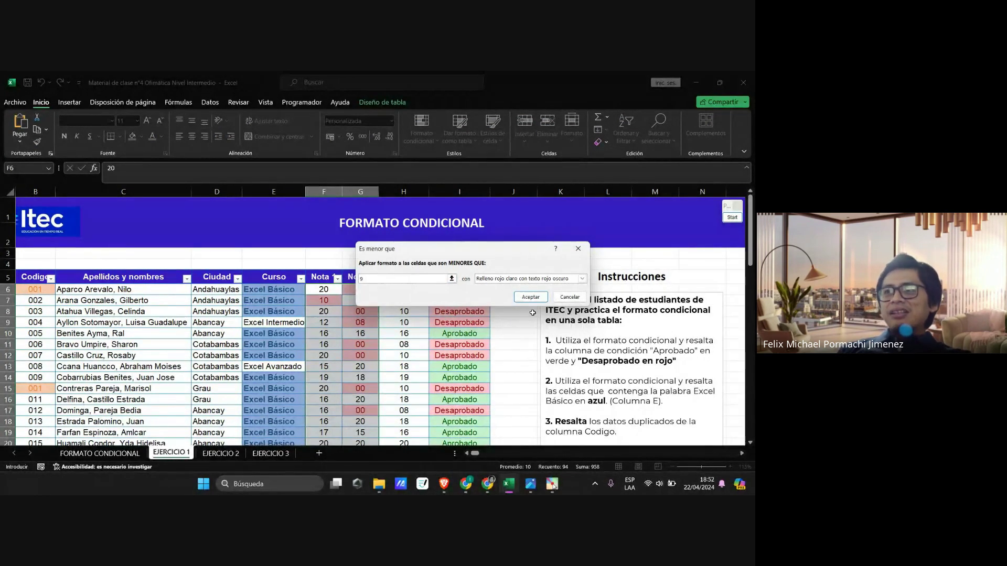
{"action": "left_click", "coordinate": [528, 297]}
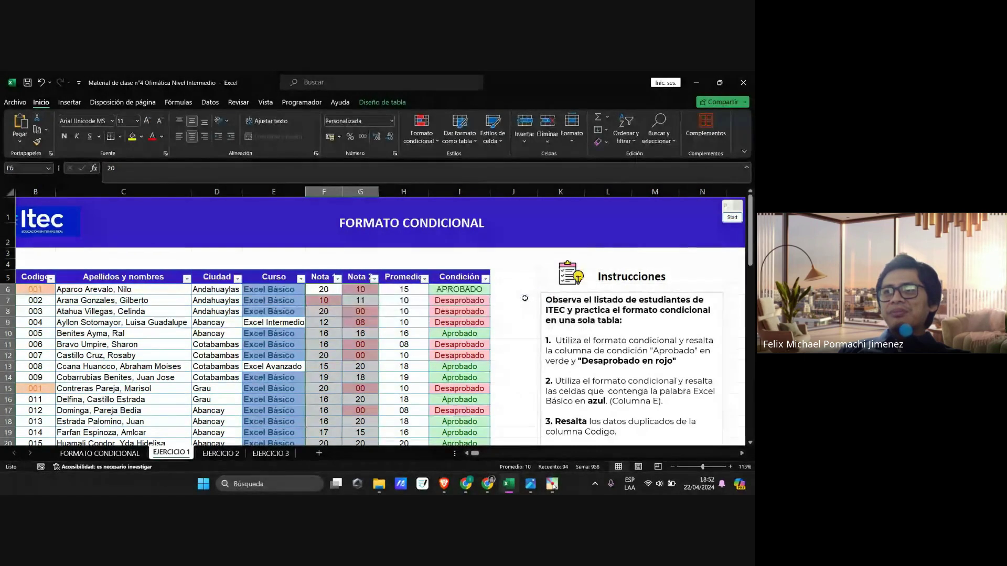
{"action": "scroll", "coordinate": [378, 334], "scroll_direction": "down", "scroll_amount": 10}
{"action": "scroll", "coordinate": [362, 324], "scroll_direction": "up", "scroll_amount": 10}
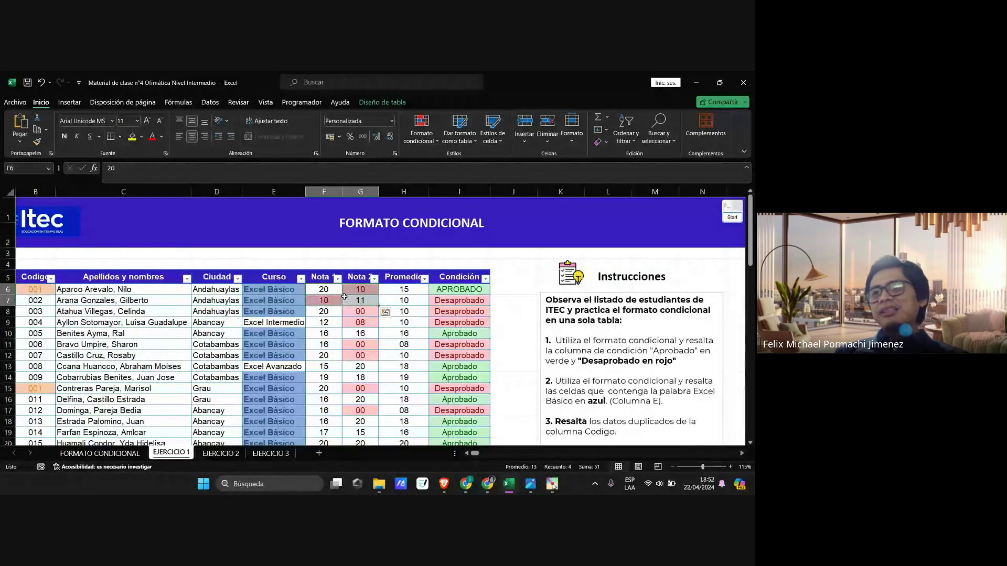
Step: Select all Nota 1 and Nota 2 grades and clear the conditional formatting rules from the selected cells
{"action": "left_click", "coordinate": [367, 300]}
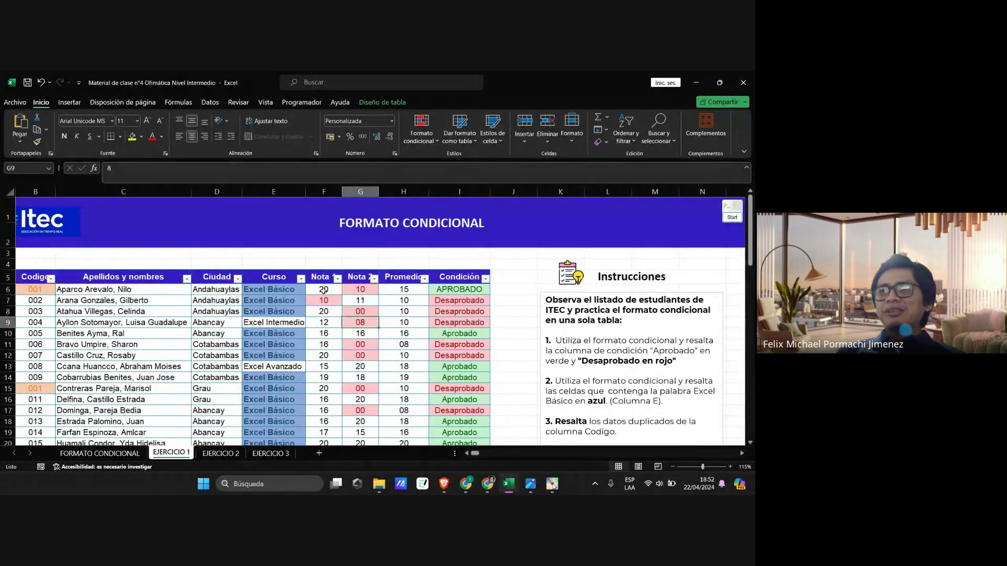
{"action": "left_click_drag", "start_coordinate": [324, 289], "coordinate": [366, 305]}
{"action": "scroll", "coordinate": [365, 306], "scroll_direction": "down", "scroll_amount": 4}
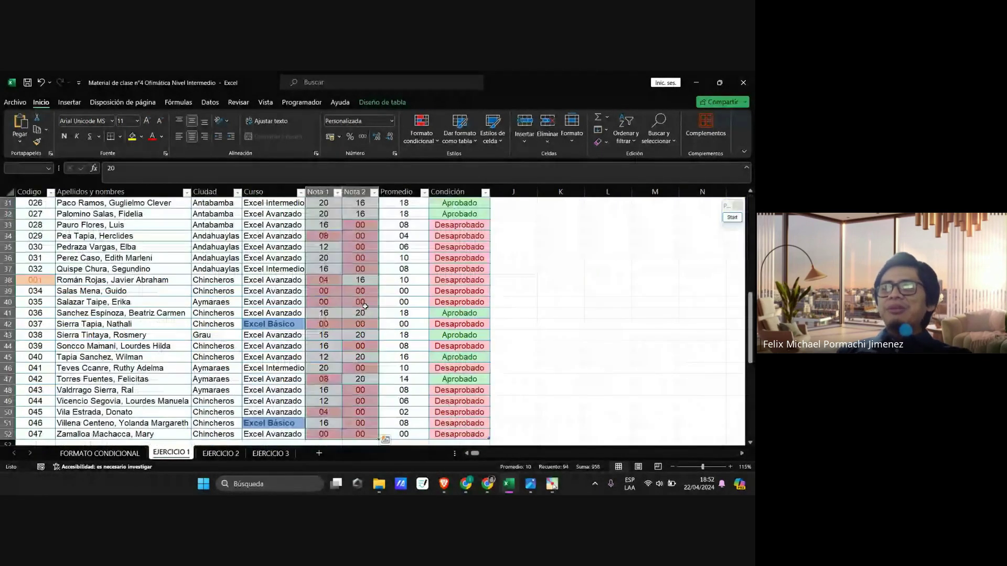
{"action": "left_click", "coordinate": [422, 129]}
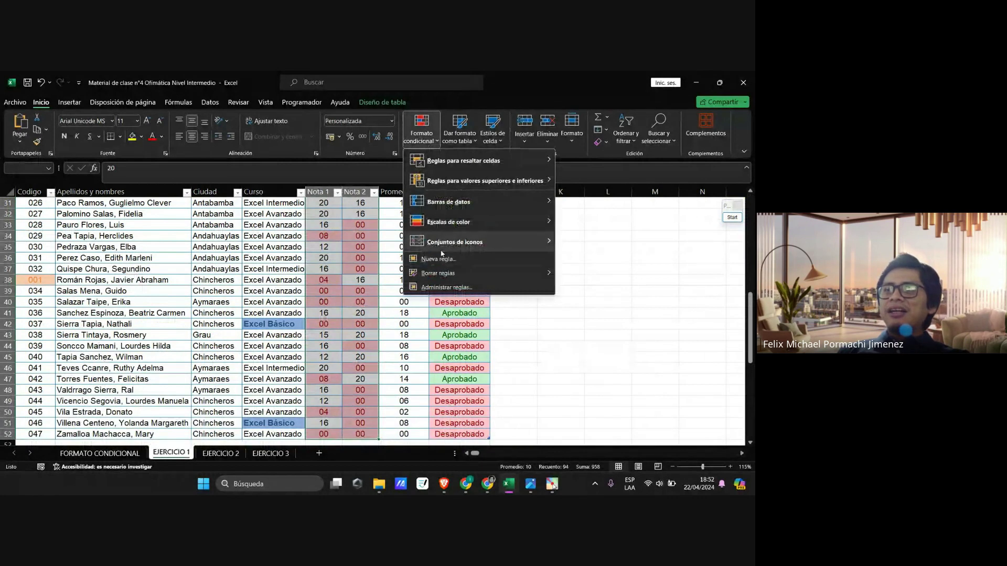
{"action": "mouse_move", "coordinate": [444, 251]}
{"action": "mouse_move", "coordinate": [481, 274]}
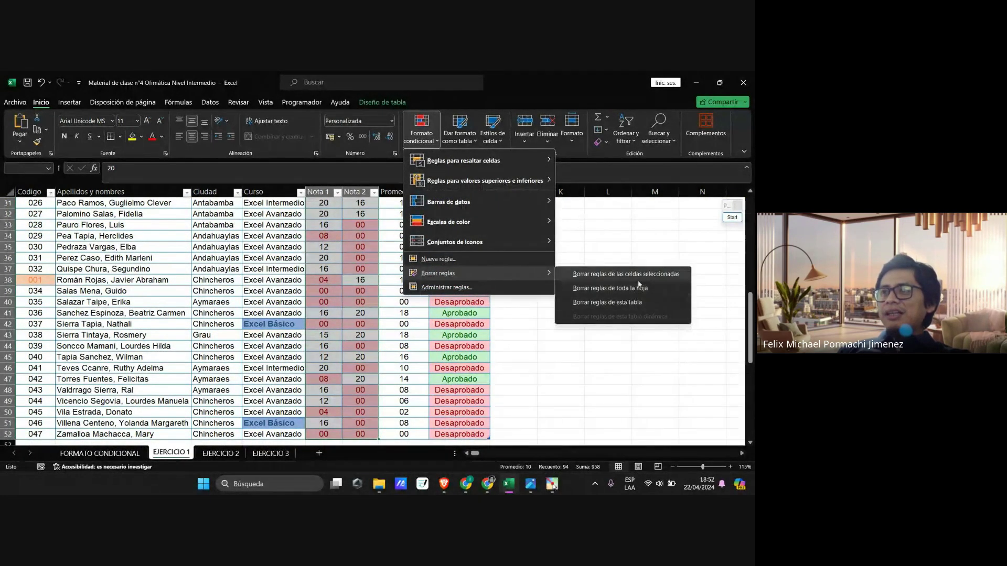
{"action": "left_click", "coordinate": [622, 273]}
Step: Highlight Nota 1 and Nota 2 grades less than 9 with light red fill and dark red text, and deselect the columns
{"action": "left_click", "coordinate": [422, 128]}
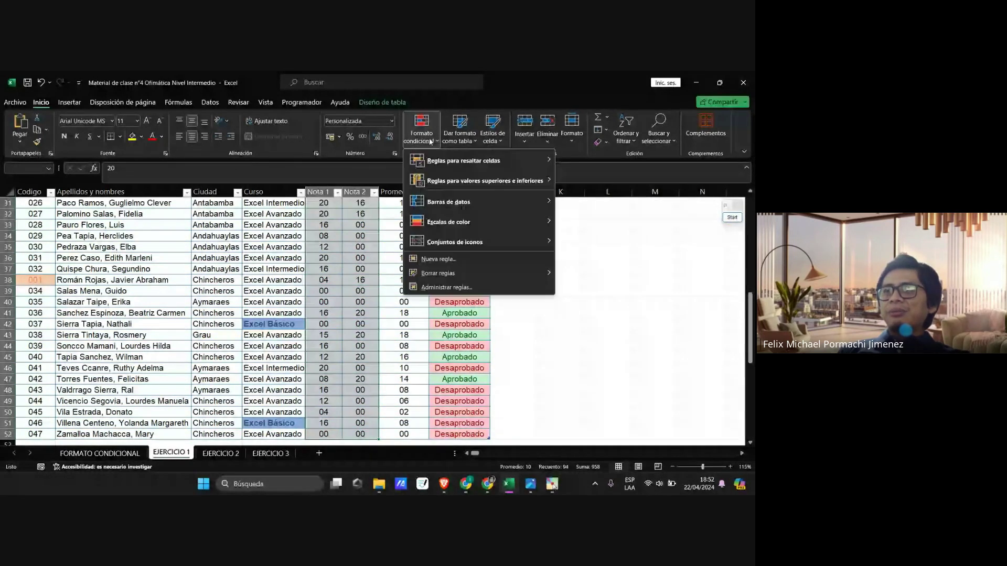
{"action": "mouse_move", "coordinate": [478, 163]}
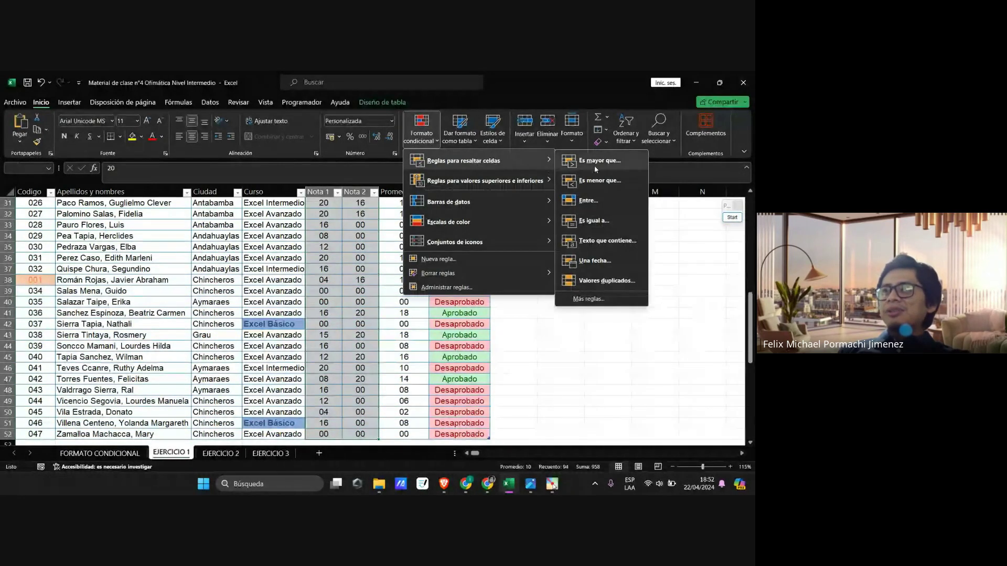
{"action": "left_click", "coordinate": [613, 180]}
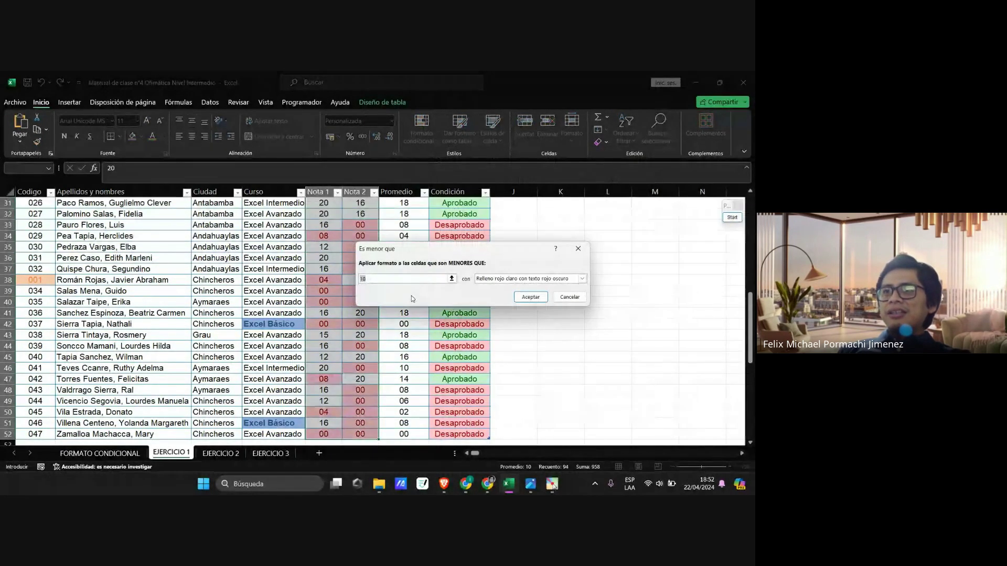
{"action": "key", "text": "BackSpace"}
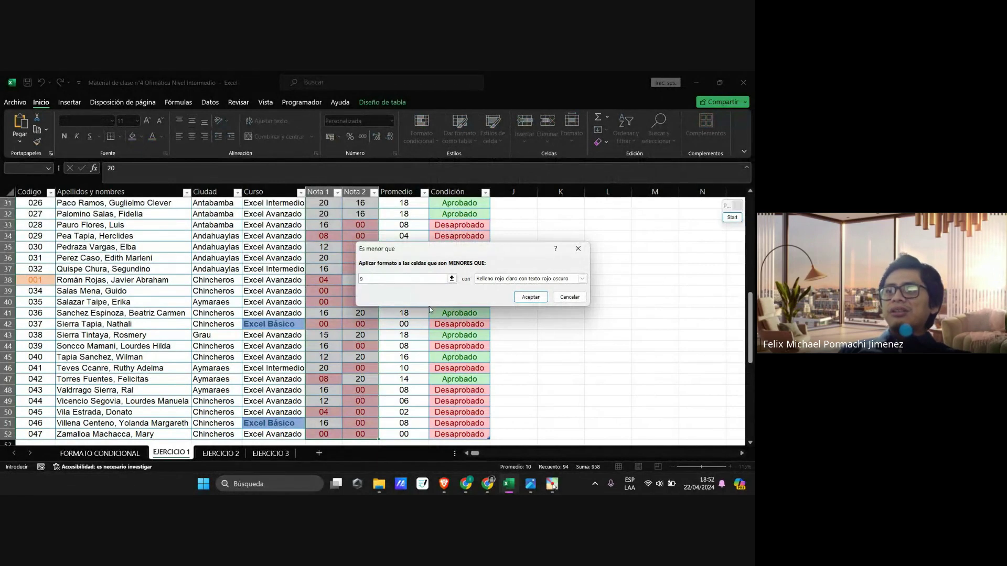
{"action": "left_click", "coordinate": [530, 297]}
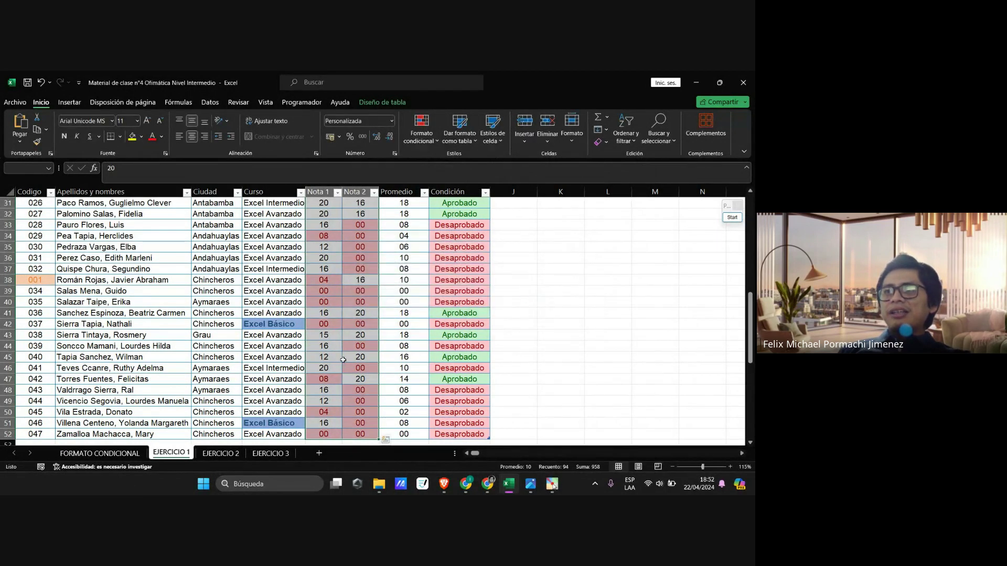
{"action": "scroll", "coordinate": [342, 355], "scroll_direction": "up", "scroll_amount": 4}
{"action": "scroll", "coordinate": [342, 356], "scroll_direction": "up", "scroll_amount": 6}
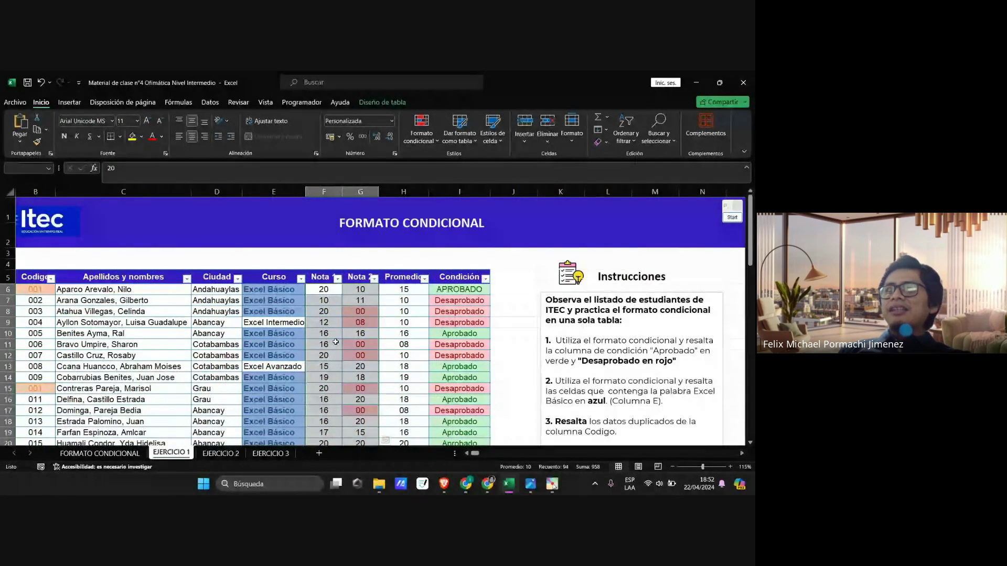
{"action": "scroll", "coordinate": [336, 342], "scroll_direction": "down", "scroll_amount": 1}
{"action": "left_click", "coordinate": [333, 295]}
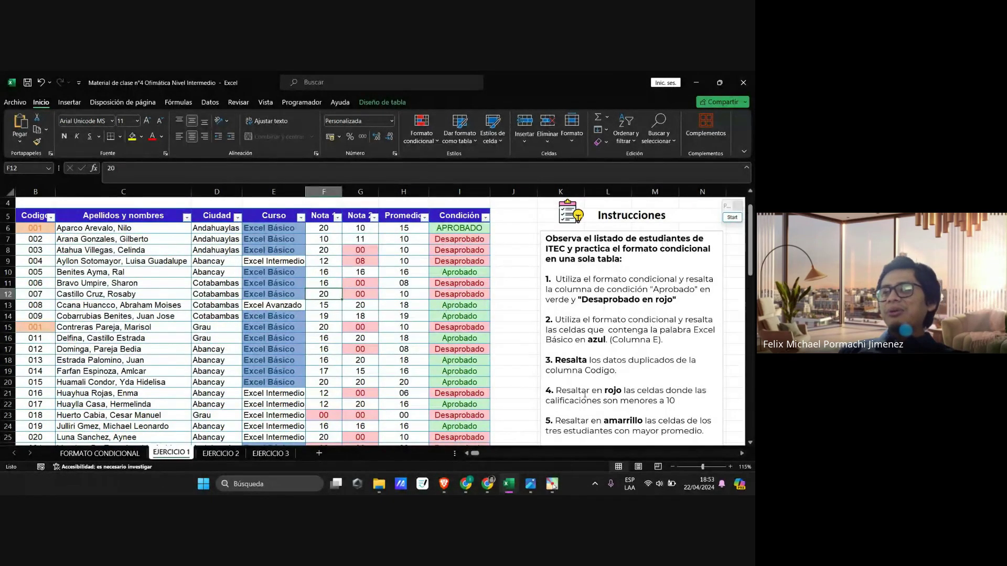
Step: Reread the exercise instructions, switch to the Google Meet call to read the chat messages, and return to the Excel workbook
{"action": "scroll", "coordinate": [524, 357], "scroll_direction": "down", "scroll_amount": 2}
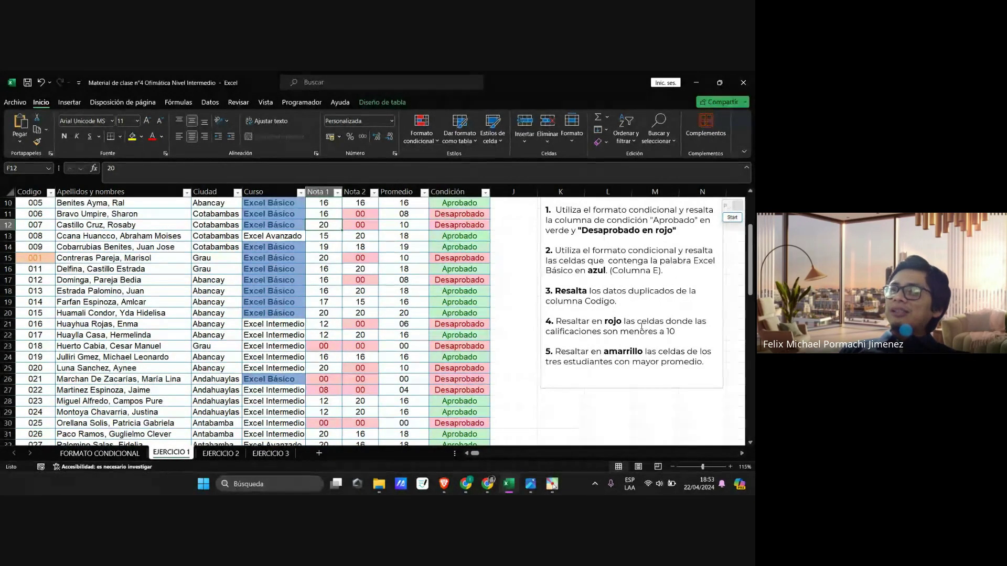
{"action": "scroll", "coordinate": [641, 326], "scroll_direction": "up", "scroll_amount": 3}
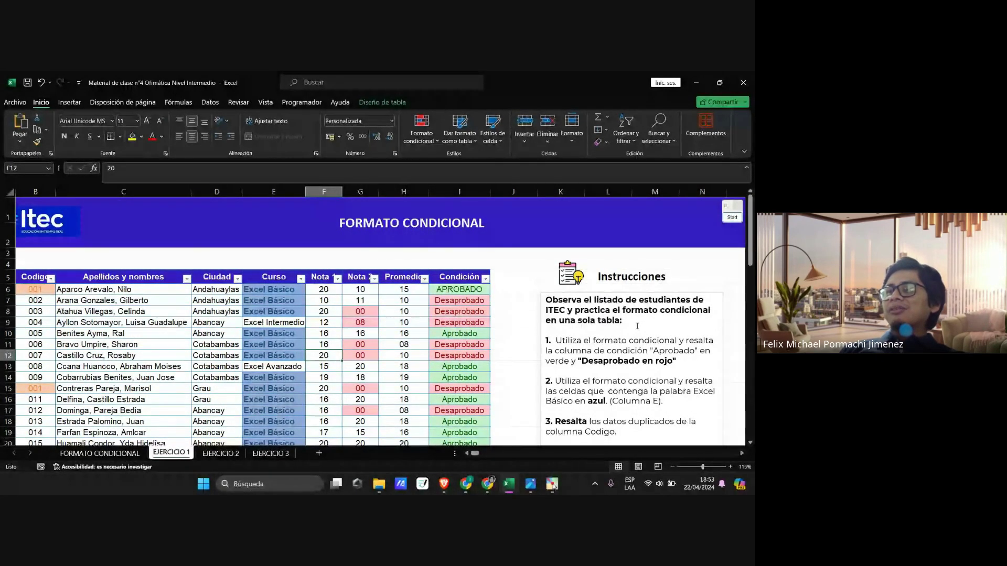
{"action": "scroll", "coordinate": [637, 326], "scroll_direction": "down", "scroll_amount": 1}
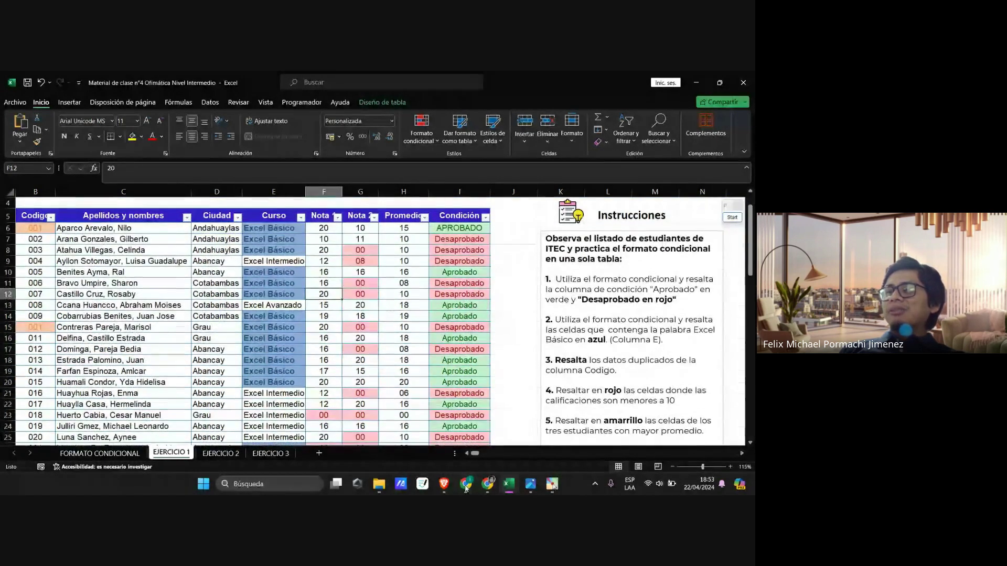
{"action": "left_click", "coordinate": [466, 485]}
{"action": "mouse_move", "coordinate": [489, 485]}
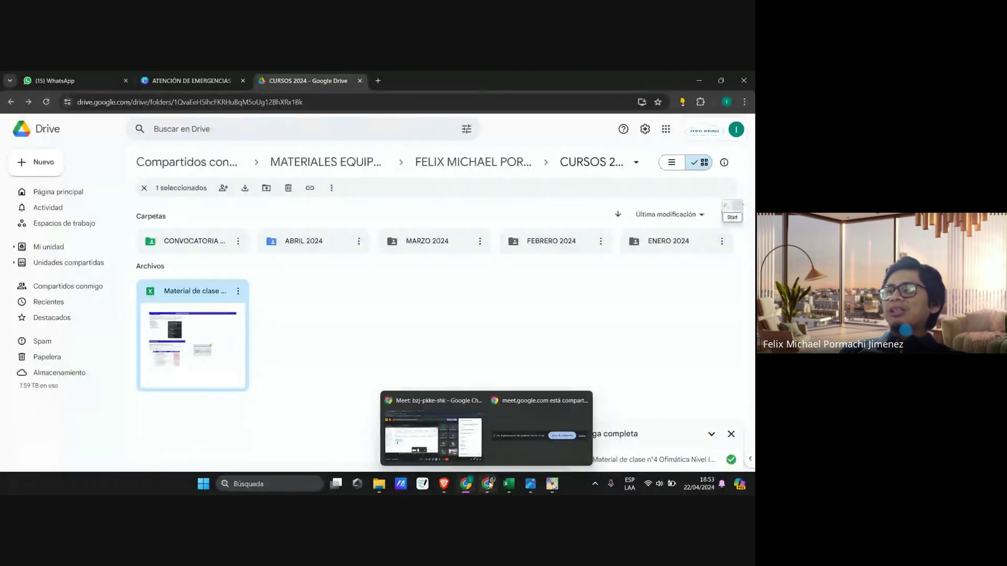
{"action": "left_click", "coordinate": [433, 427]}
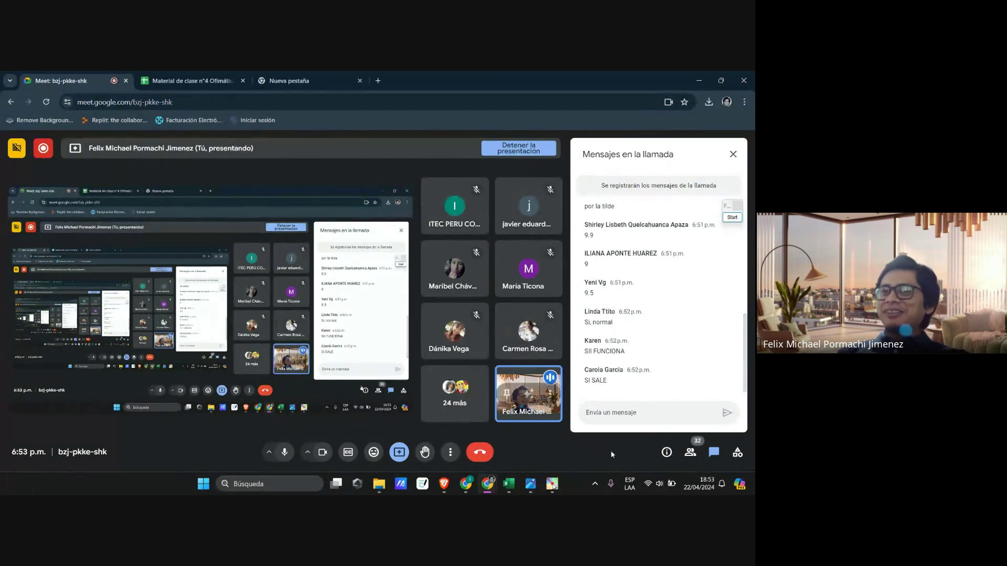
{"action": "left_click", "coordinate": [506, 485]}
Step: Examine the red highlighting in the Nota 1 and Nota 2 columns down the student list
{"action": "left_click", "coordinate": [391, 287]}
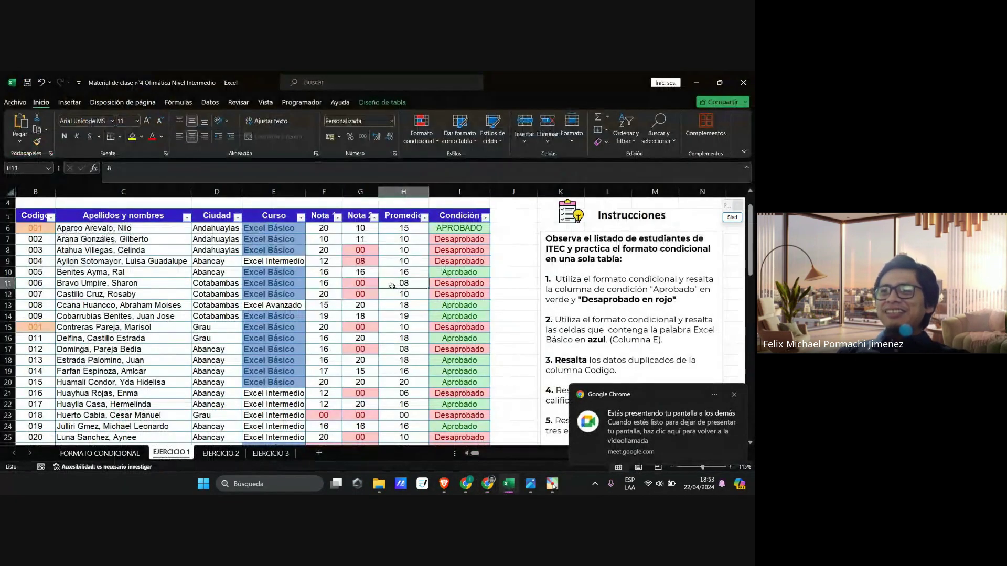
{"action": "left_click_drag", "start_coordinate": [323, 228], "coordinate": [360, 430]}
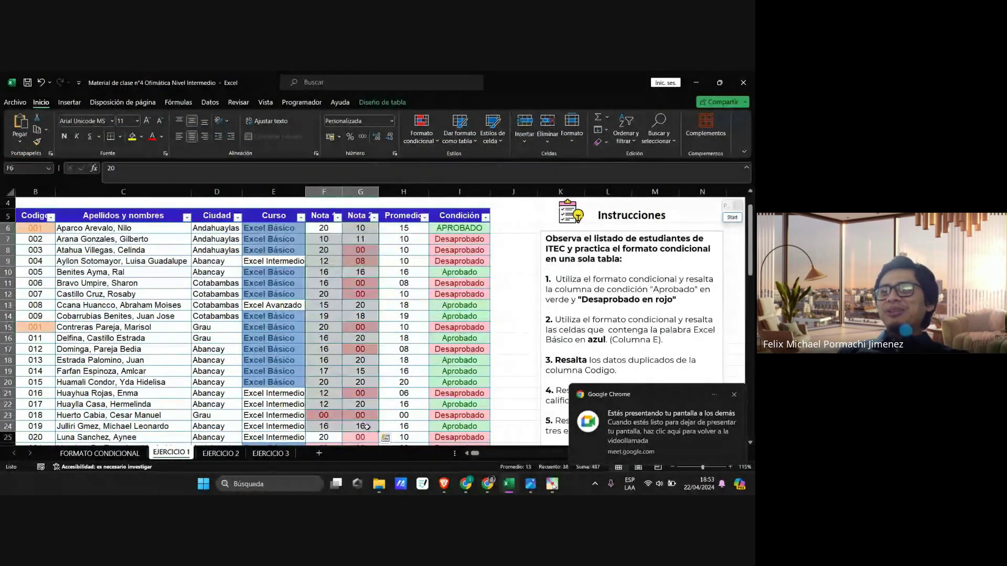
{"action": "scroll", "coordinate": [342, 322], "scroll_direction": "down", "scroll_amount": 4}
{"action": "scroll", "coordinate": [342, 322], "scroll_direction": "up", "scroll_amount": 6}
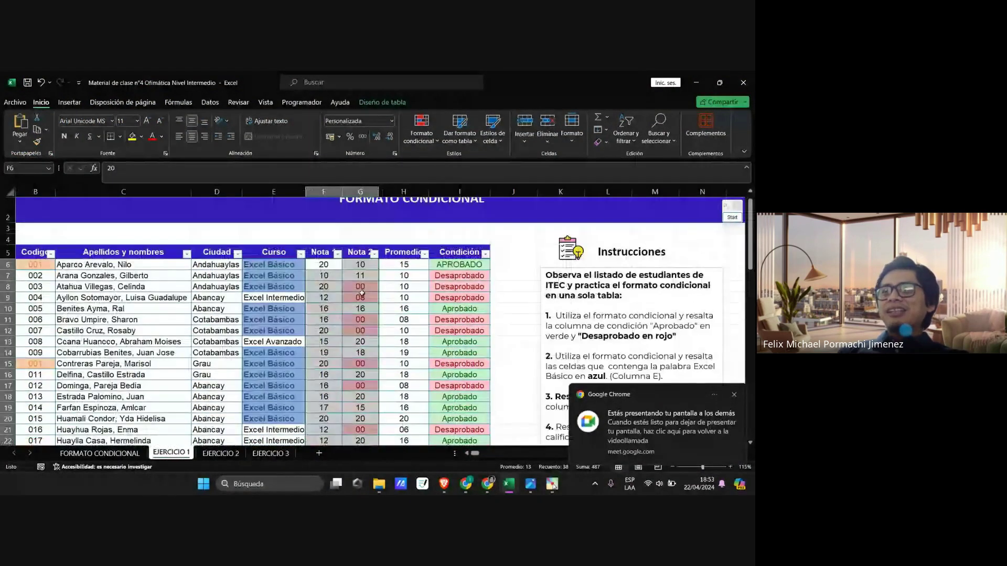
{"action": "left_click", "coordinate": [342, 300]}
{"action": "left_click_drag", "start_coordinate": [341, 302], "coordinate": [360, 428]}
{"action": "scroll", "coordinate": [356, 326], "scroll_direction": "down", "scroll_amount": 3}
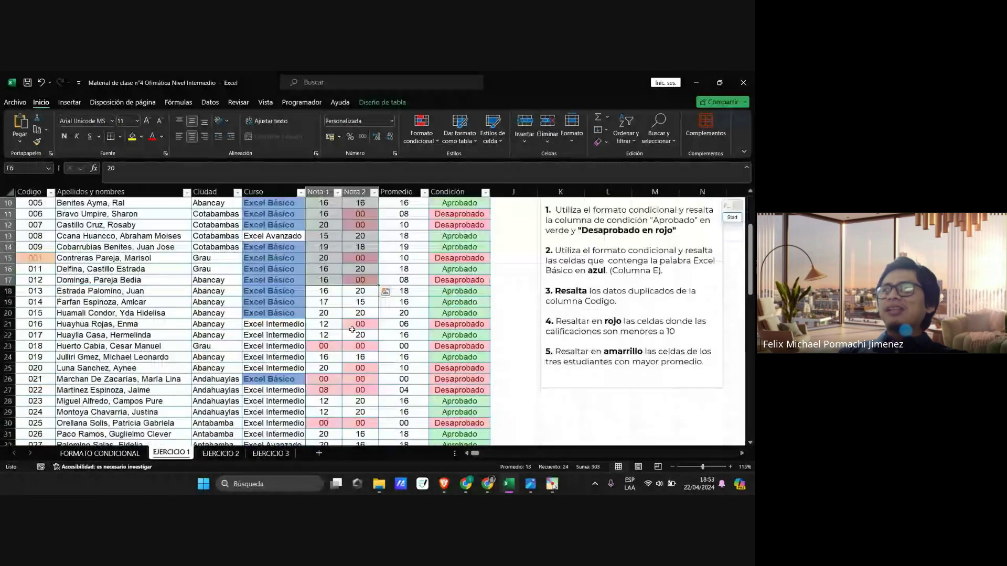
{"action": "left_click", "coordinate": [352, 328]}
{"action": "scroll", "coordinate": [352, 327], "scroll_direction": "up", "scroll_amount": 3}
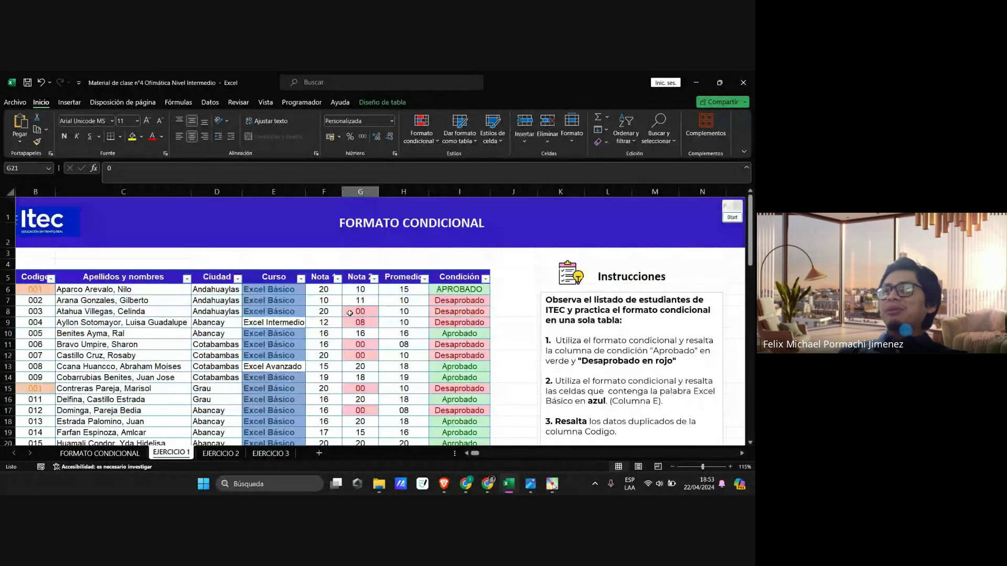
{"action": "scroll", "coordinate": [350, 314], "scroll_direction": "down", "scroll_amount": 3}
{"action": "scroll", "coordinate": [350, 313], "scroll_direction": "up", "scroll_amount": 3}
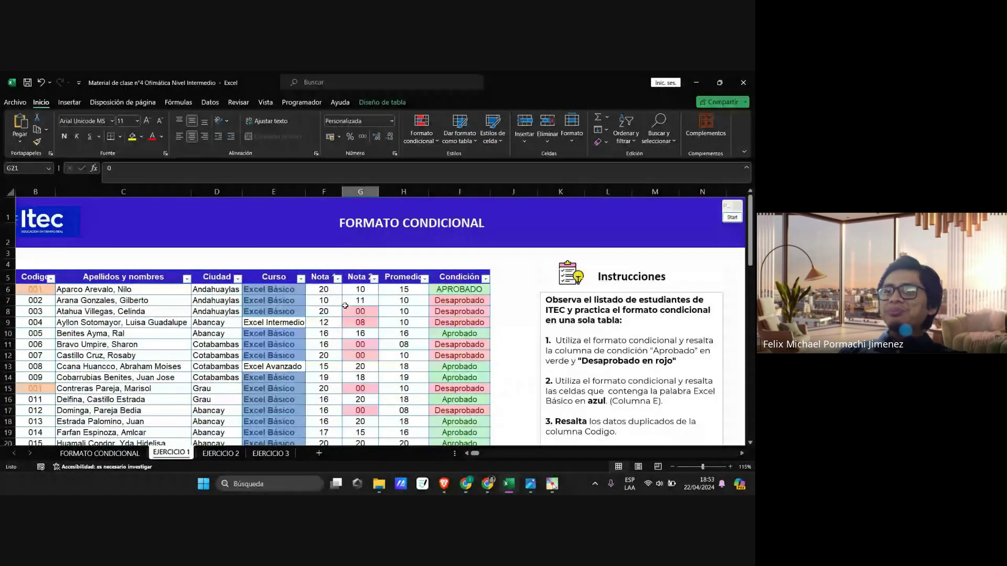
Step: Select all Nota 1 grades, start a Between highlighting rule for them and inspect its limit fields magnified
{"action": "left_click_drag", "start_coordinate": [325, 290], "coordinate": [330, 442]}
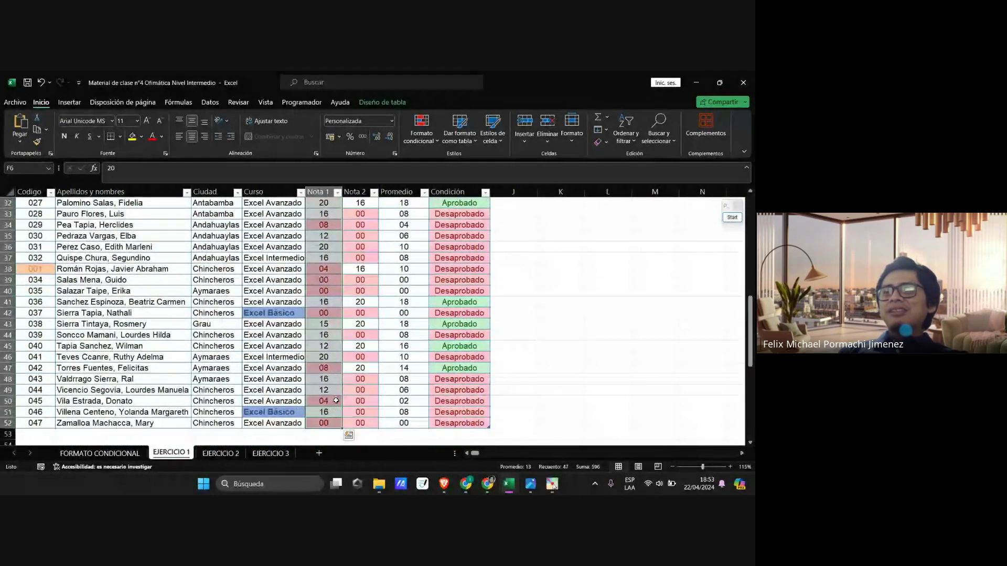
{"action": "scroll", "coordinate": [325, 358], "scroll_direction": "up", "scroll_amount": 9}
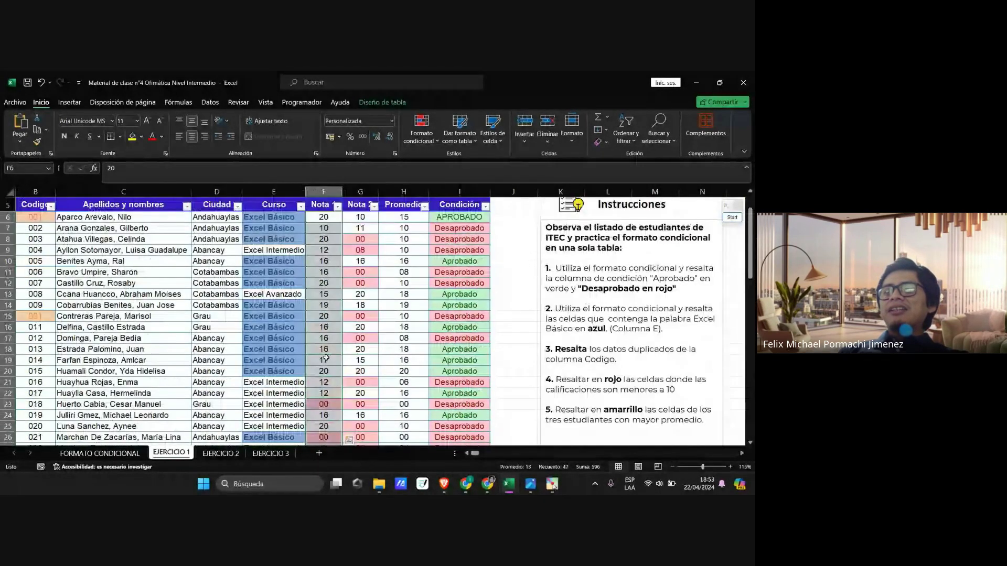
{"action": "scroll", "coordinate": [326, 358], "scroll_direction": "up", "scroll_amount": 2}
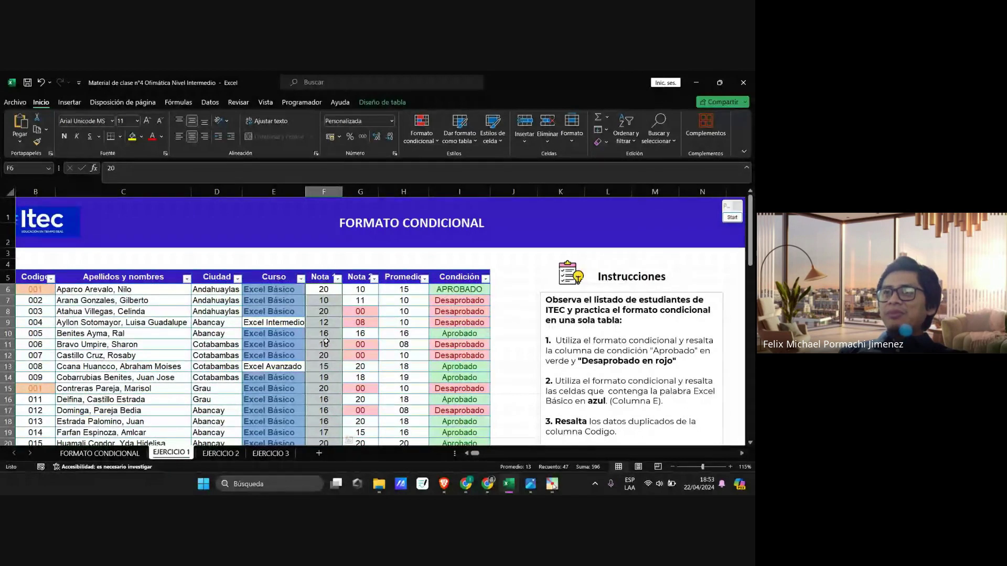
{"action": "left_click", "coordinate": [436, 137]}
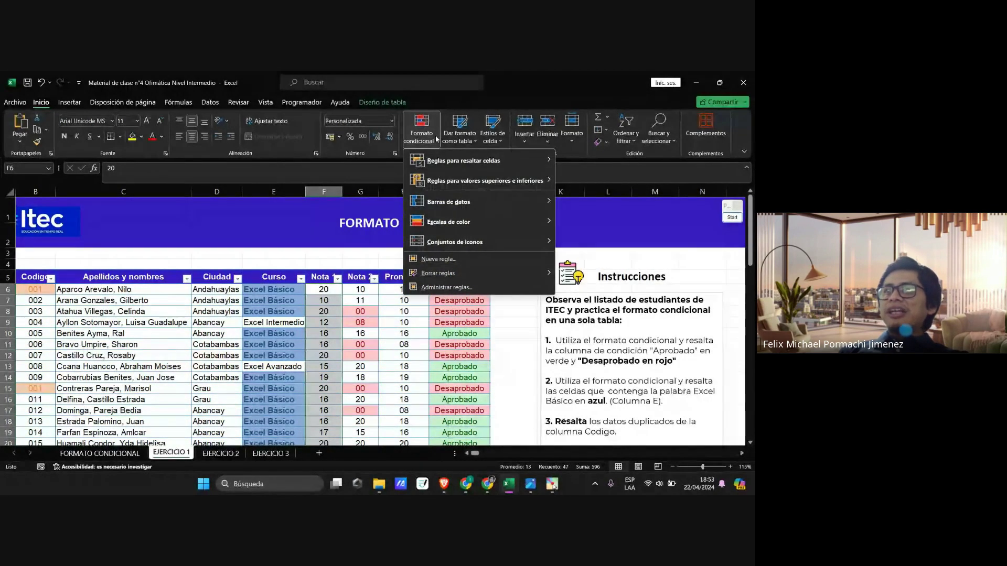
{"action": "mouse_move", "coordinate": [472, 160]}
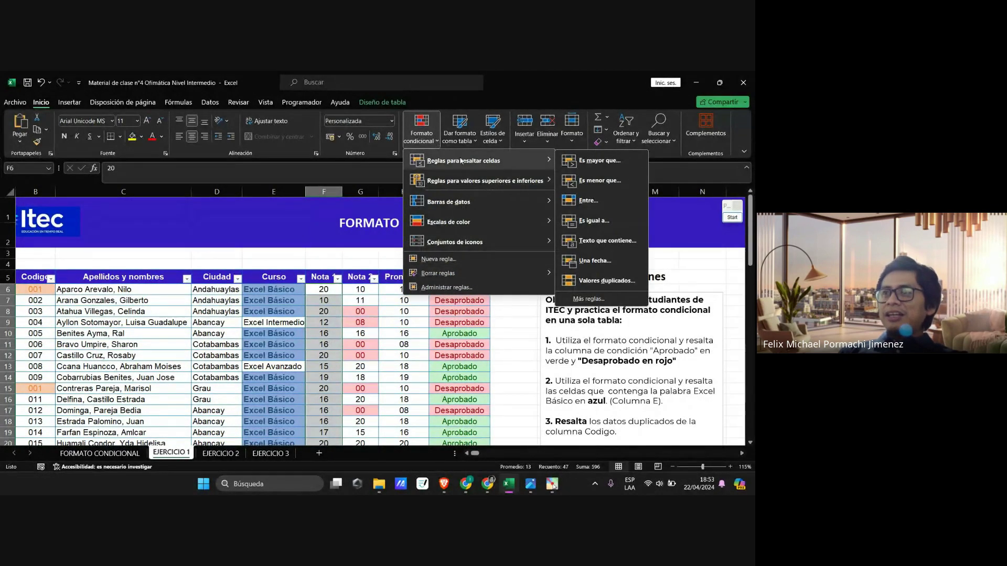
{"action": "left_click", "coordinate": [603, 205]}
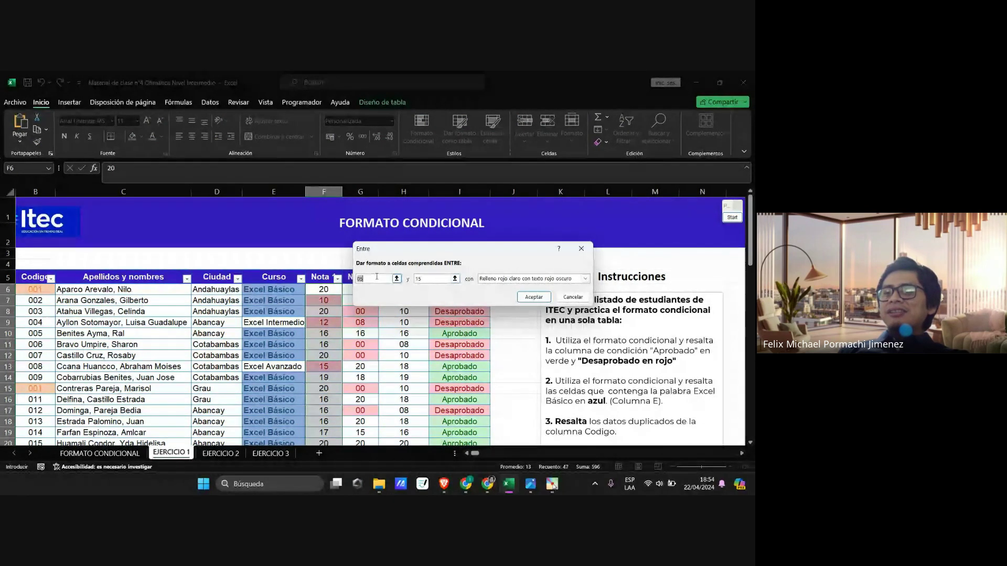
{"action": "left_click", "coordinate": [732, 217]}
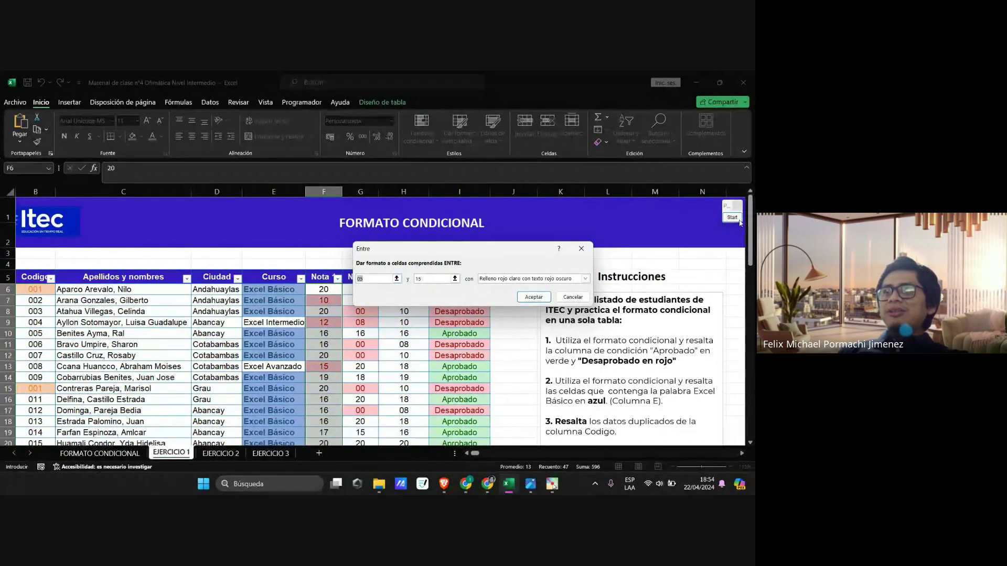
{"action": "scroll", "coordinate": [351, 265], "scroll_direction": "up", "scroll_amount": 4}
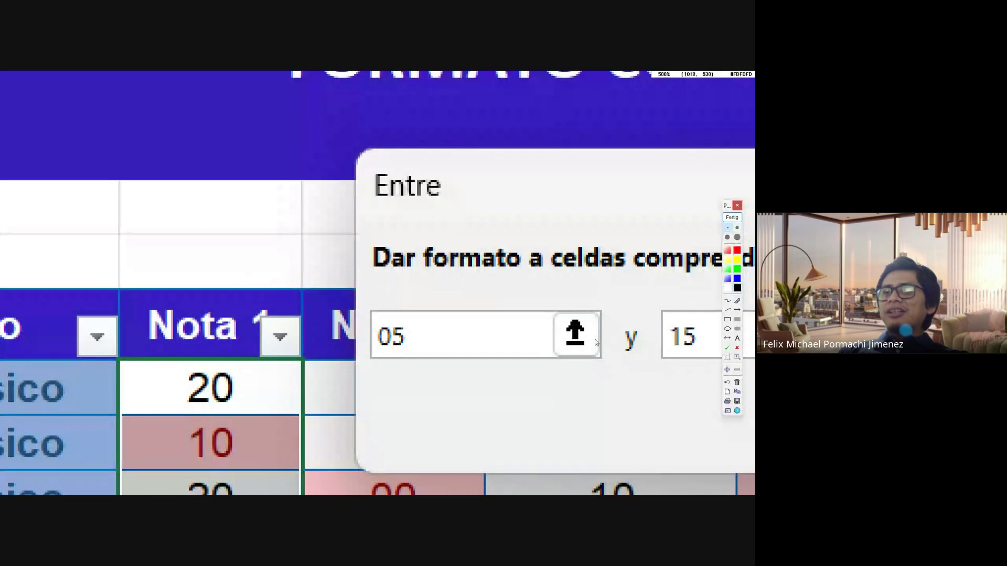
{"action": "scroll", "coordinate": [360, 283], "scroll_direction": "down", "scroll_amount": 4}
{"action": "key", "text": "Escape"}
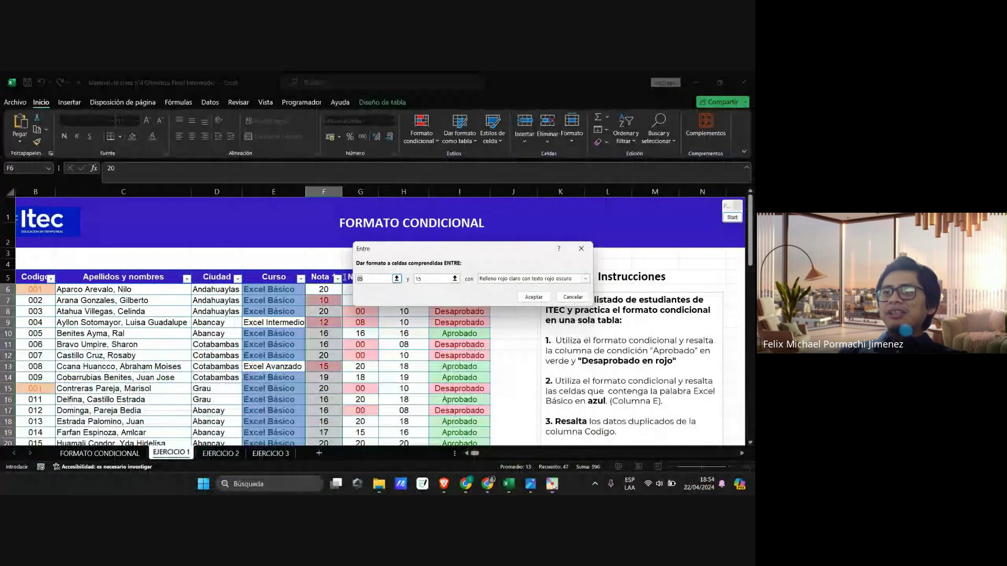
Step: Highlight the selected Nota 1 grades between 11 and 20 with green fill and dark green text
{"action": "type", "text": "11"}
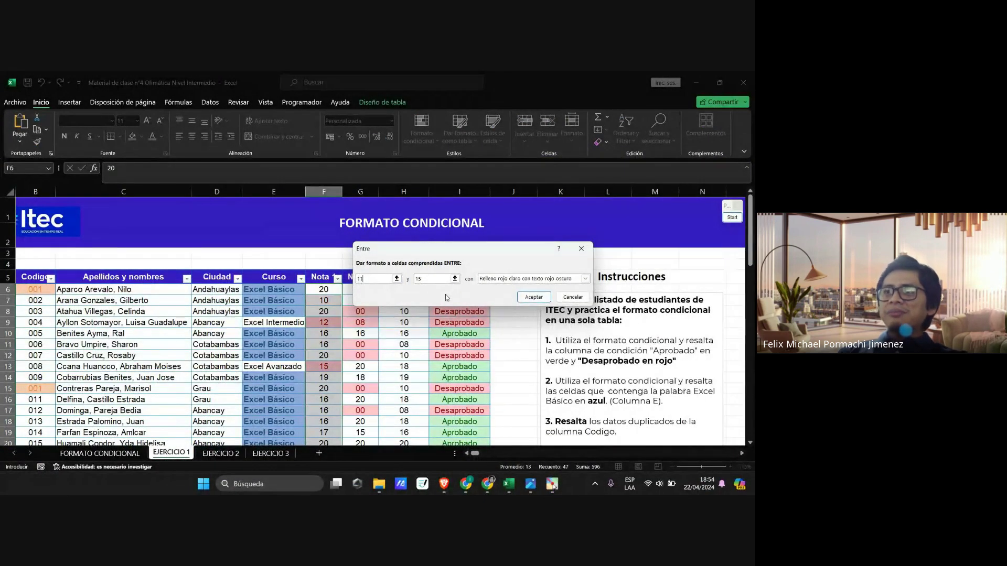
{"action": "key", "text": "Tab"}
{"action": "type", "text": "20"}
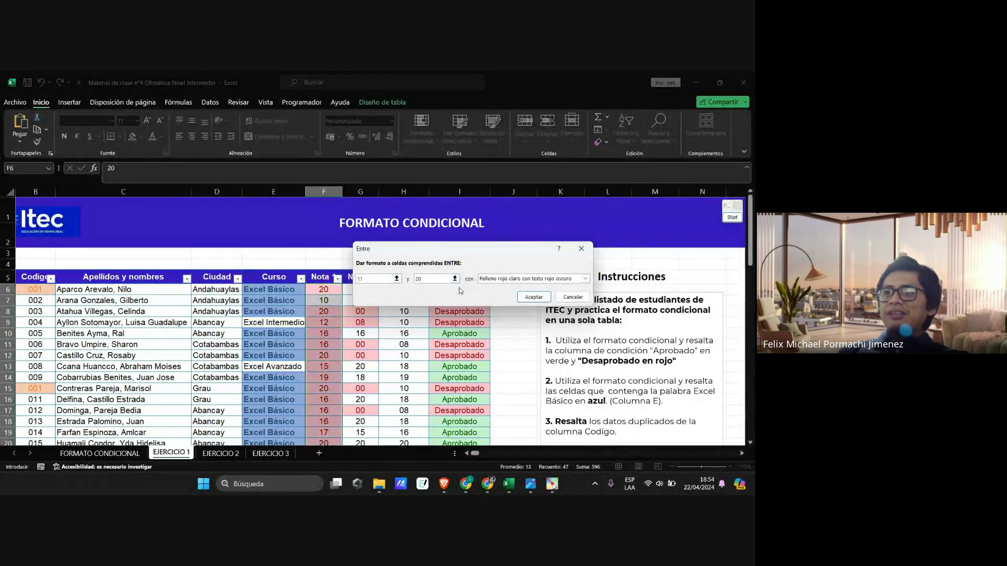
{"action": "left_click", "coordinate": [587, 279]}
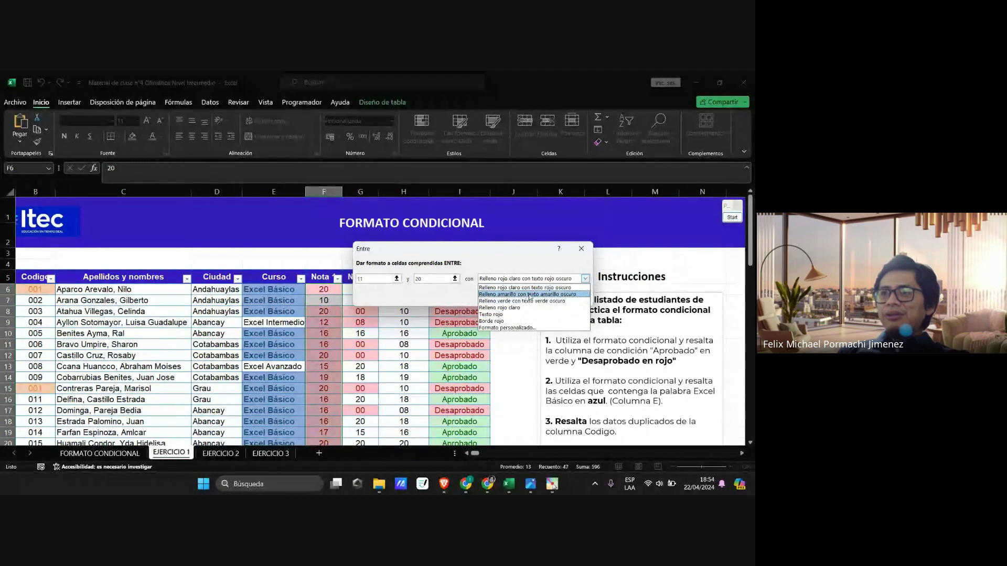
{"action": "left_click", "coordinate": [529, 301]}
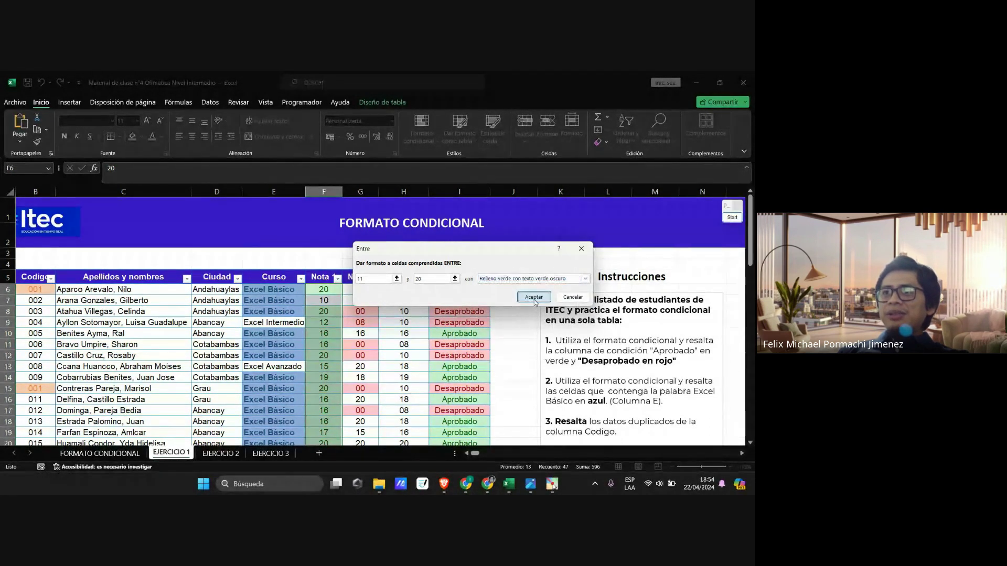
{"action": "left_click", "coordinate": [534, 298]}
Step: Check the red and green highlighting of the Nota 1 grades from the first to the last student
{"action": "scroll", "coordinate": [339, 329], "scroll_direction": "down", "scroll_amount": 9}
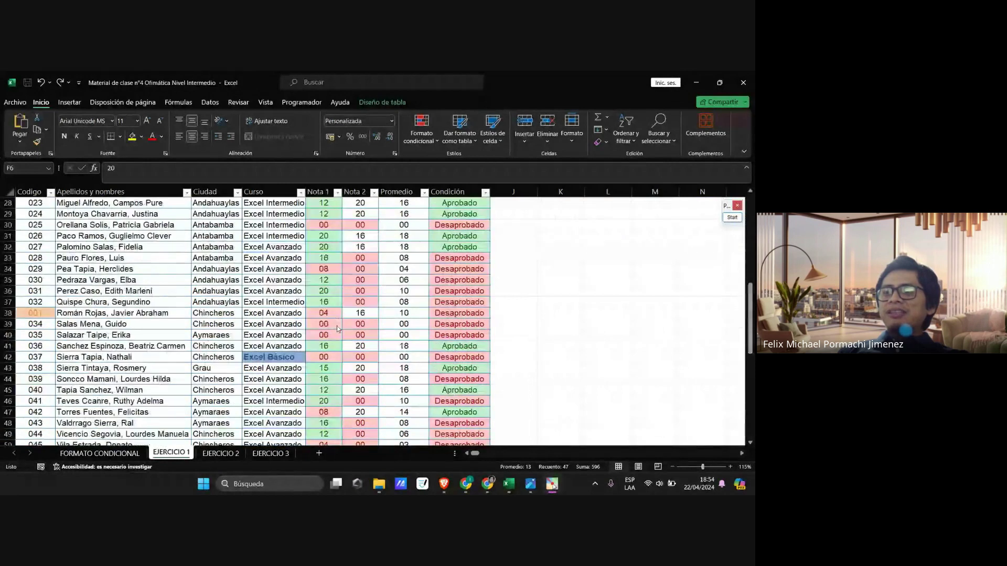
{"action": "scroll", "coordinate": [338, 329], "scroll_direction": "down", "scroll_amount": 5}
{"action": "scroll", "coordinate": [336, 329], "scroll_direction": "up", "scroll_amount": 11}
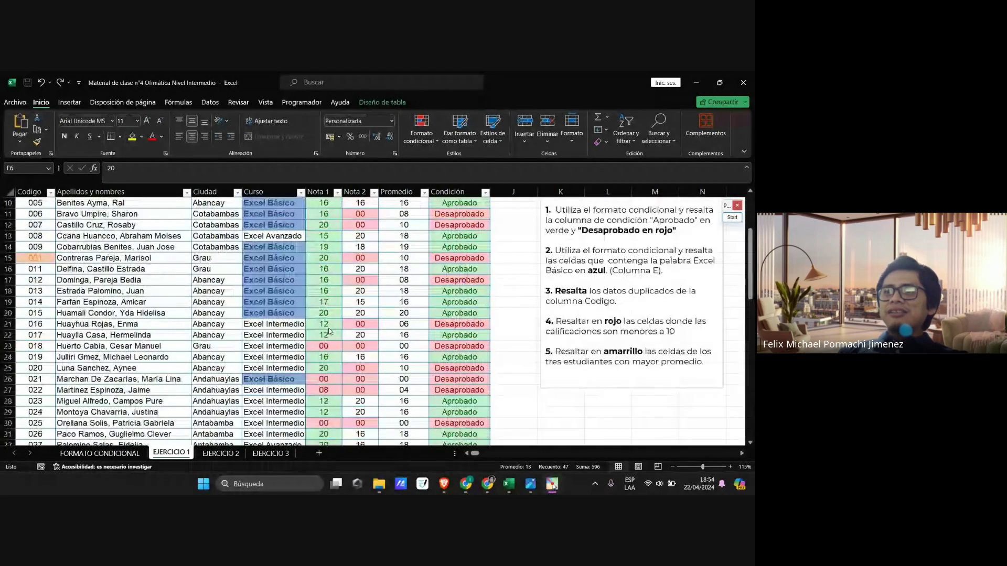
{"action": "scroll", "coordinate": [329, 332], "scroll_direction": "up", "scroll_amount": 3}
{"action": "scroll", "coordinate": [329, 331], "scroll_direction": "down", "scroll_amount": 10}
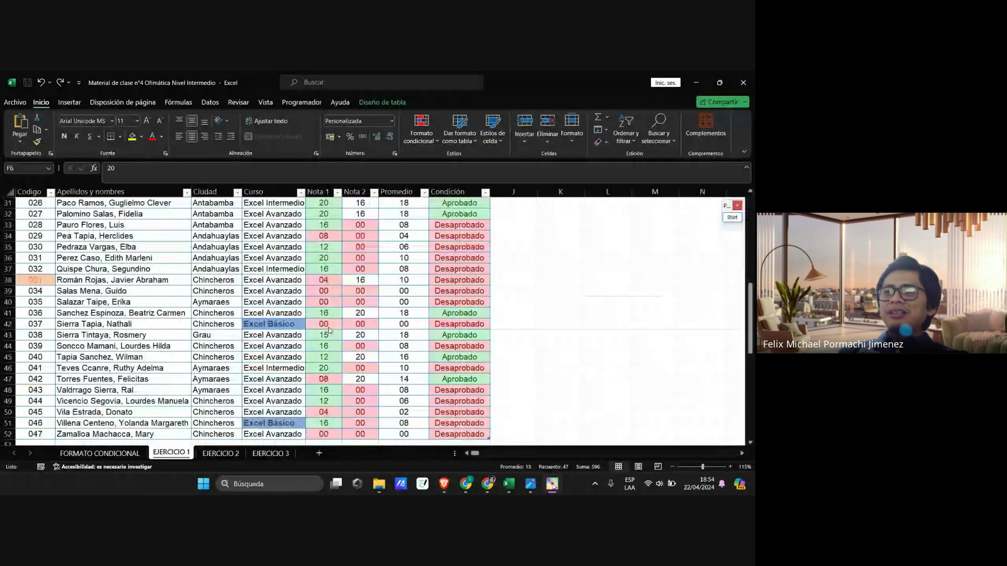
{"action": "scroll", "coordinate": [330, 331], "scroll_direction": "down", "scroll_amount": 2}
{"action": "scroll", "coordinate": [330, 330], "scroll_direction": "up", "scroll_amount": 12}
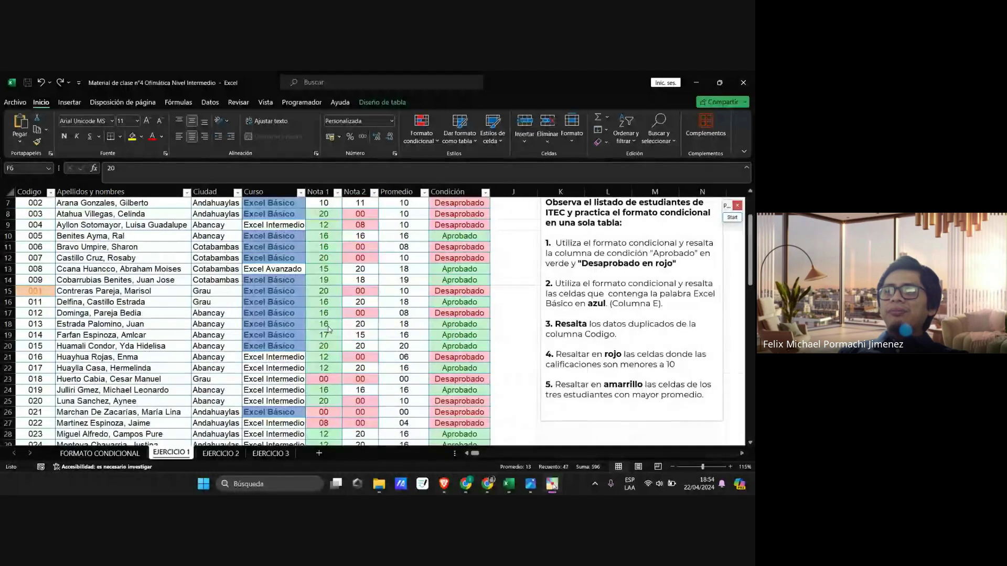
{"action": "scroll", "coordinate": [327, 347], "scroll_direction": "down", "scroll_amount": 3}
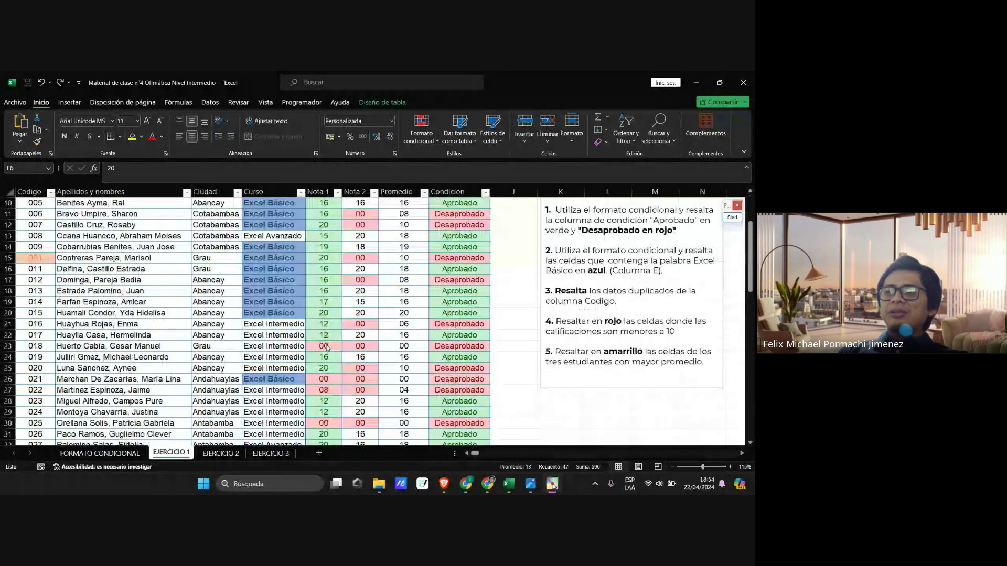
{"action": "scroll", "coordinate": [327, 347], "scroll_direction": "up", "scroll_amount": 3}
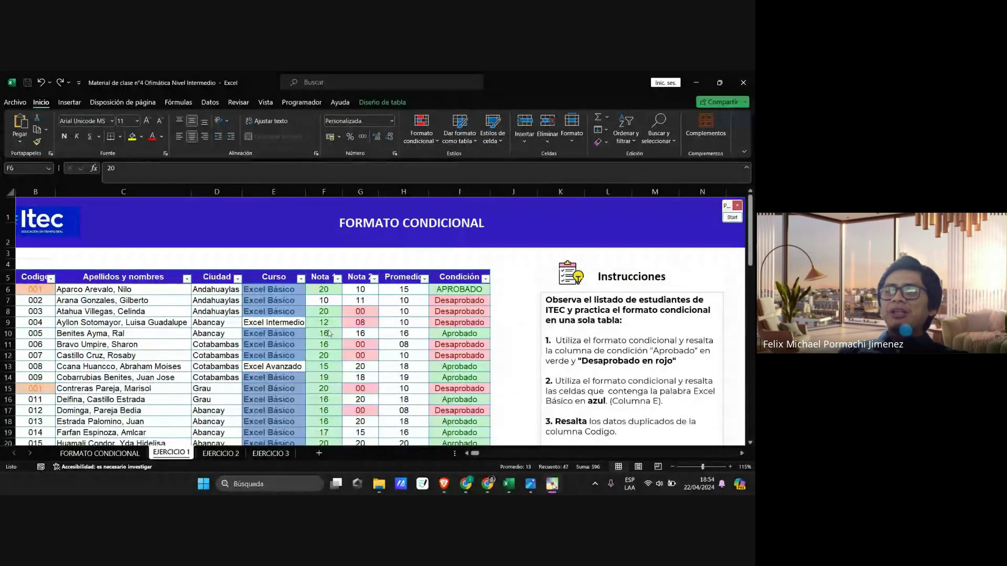
{"action": "scroll", "coordinate": [329, 334], "scroll_direction": "down", "scroll_amount": 8}
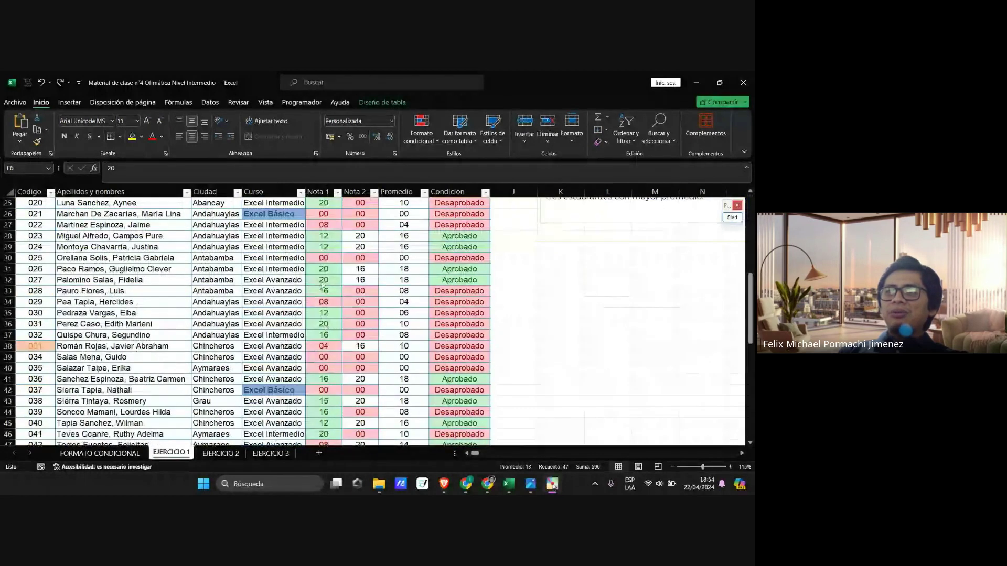
{"action": "scroll", "coordinate": [322, 273], "scroll_direction": "down", "scroll_amount": 3}
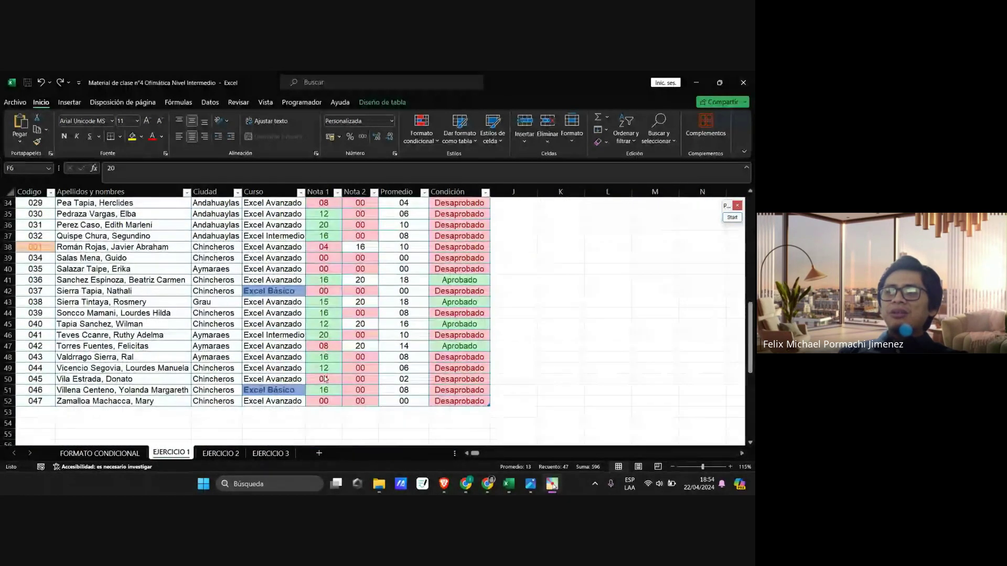
{"action": "scroll", "coordinate": [336, 394], "scroll_direction": "up", "scroll_amount": 11}
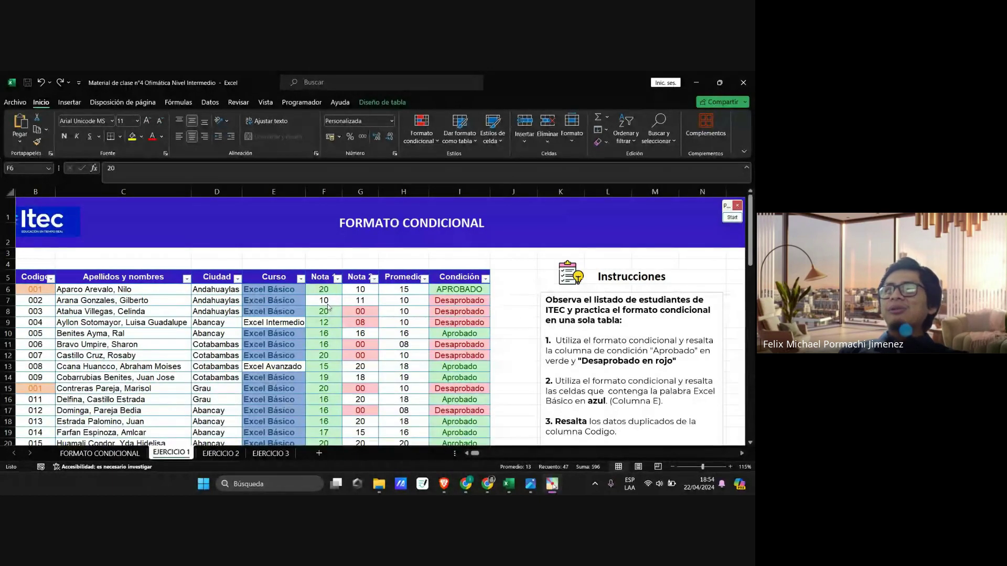
{"action": "scroll", "coordinate": [328, 307], "scroll_direction": "down", "scroll_amount": 2}
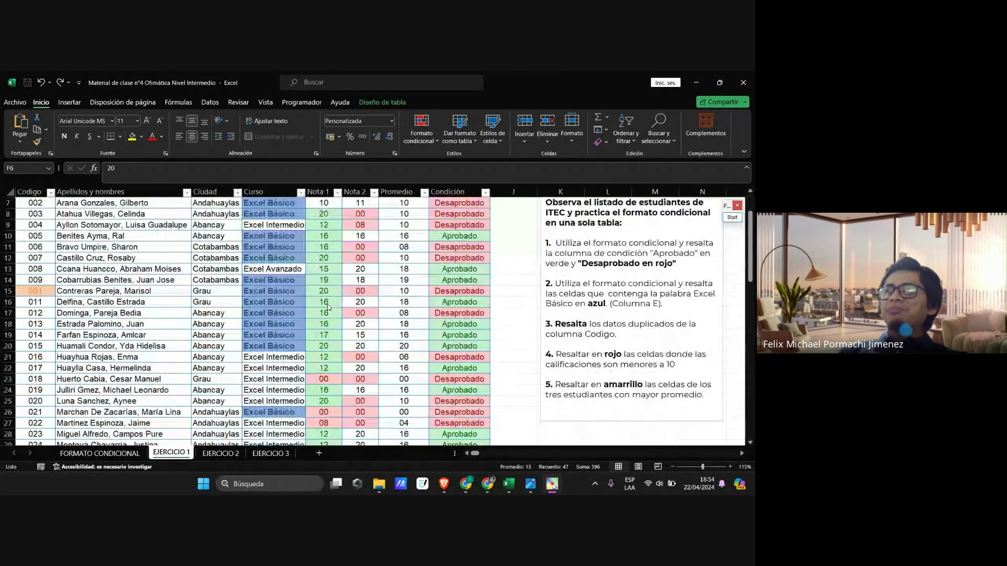
{"action": "scroll", "coordinate": [328, 307], "scroll_direction": "up", "scroll_amount": 2}
Step: Switch to the Google Meet call to check the chat messages, and return to the Excel workbook
{"action": "mouse_move", "coordinate": [487, 482]}
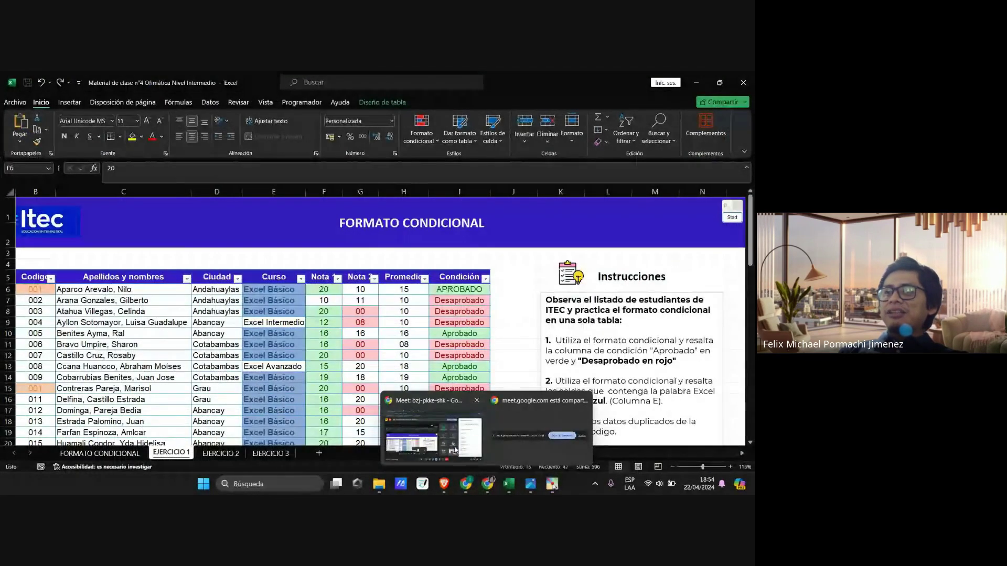
{"action": "left_click", "coordinate": [434, 430]}
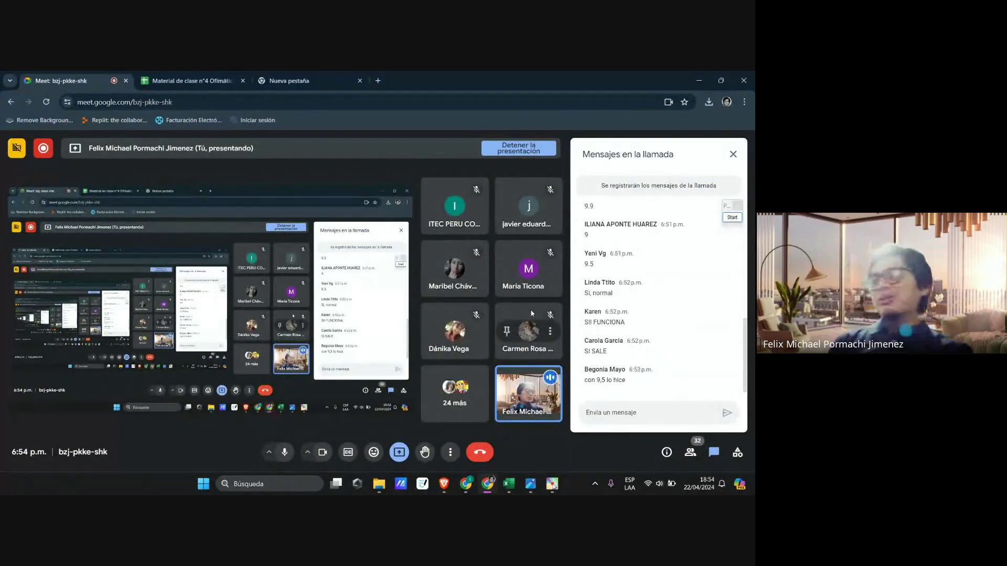
{"action": "mouse_move", "coordinate": [502, 334]}
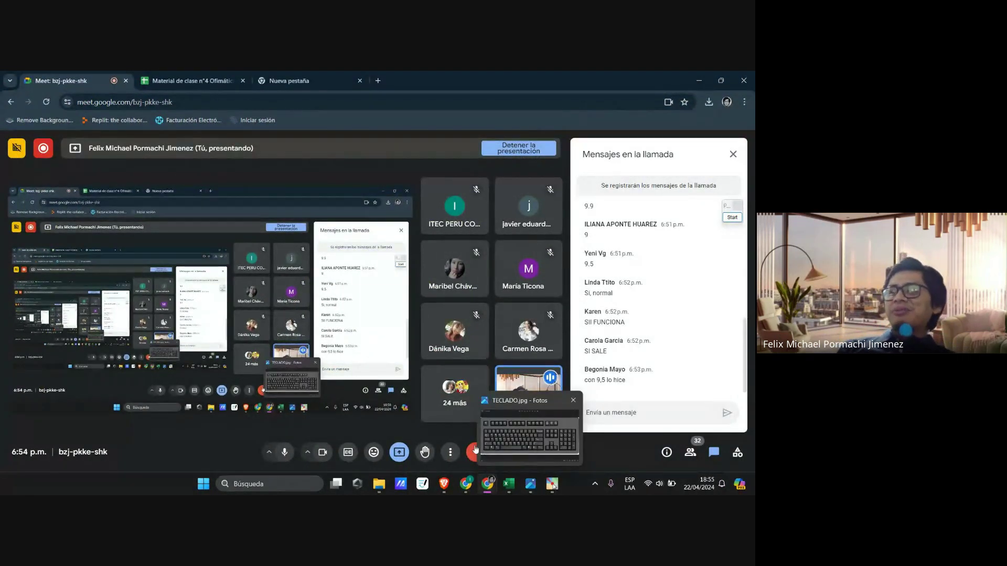
{"action": "mouse_move", "coordinate": [466, 483]}
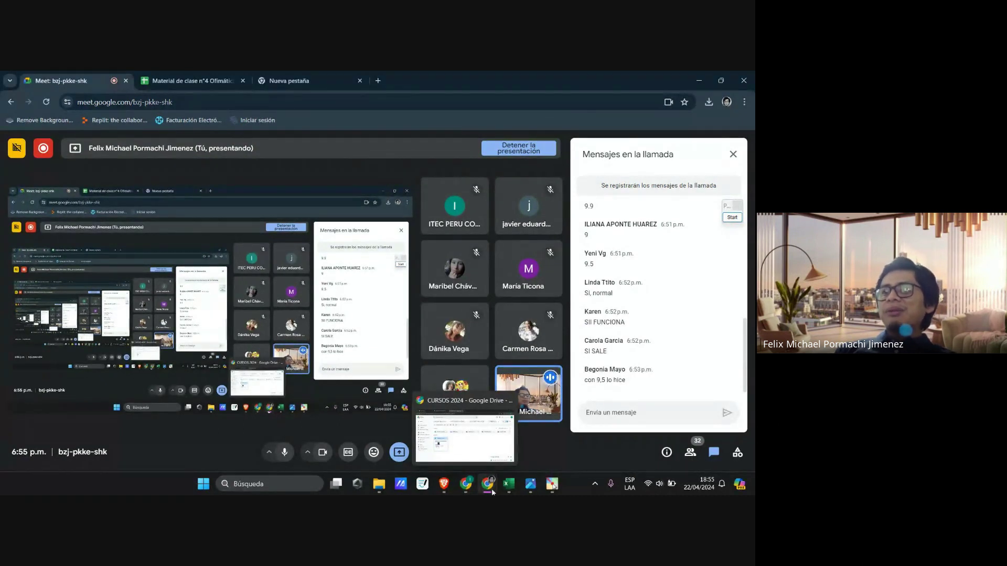
{"action": "left_click", "coordinate": [507, 485]}
Step: Read the exercise instructions through to point 5 about marking the students with the highest average
{"action": "left_click", "coordinate": [550, 342]}
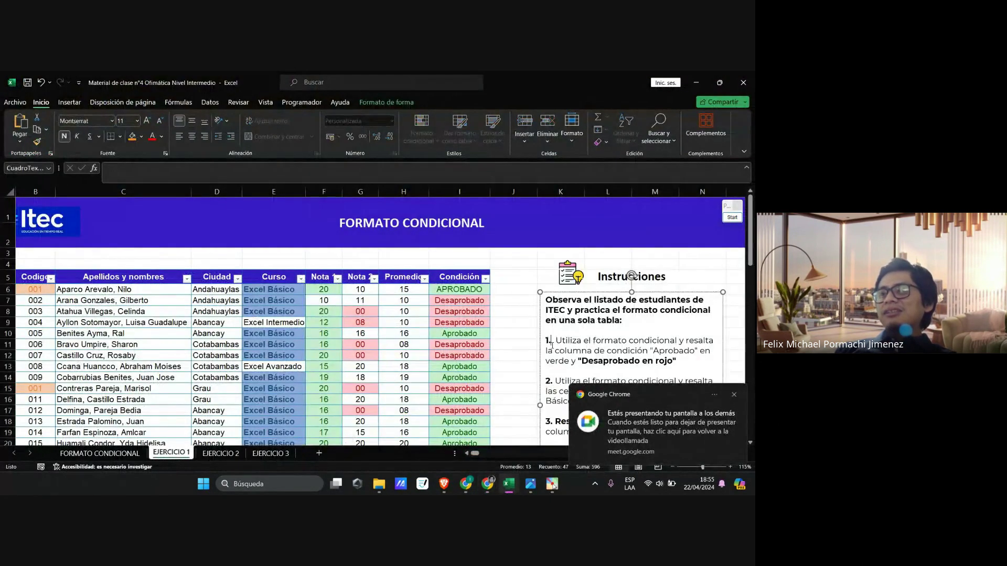
{"action": "scroll", "coordinate": [553, 346], "scroll_direction": "down", "scroll_amount": 1}
{"action": "scroll", "coordinate": [552, 347], "scroll_direction": "down", "scroll_amount": 6}
{"action": "left_click", "coordinate": [549, 343]}
{"action": "scroll", "coordinate": [550, 344], "scroll_direction": "up", "scroll_amount": 2}
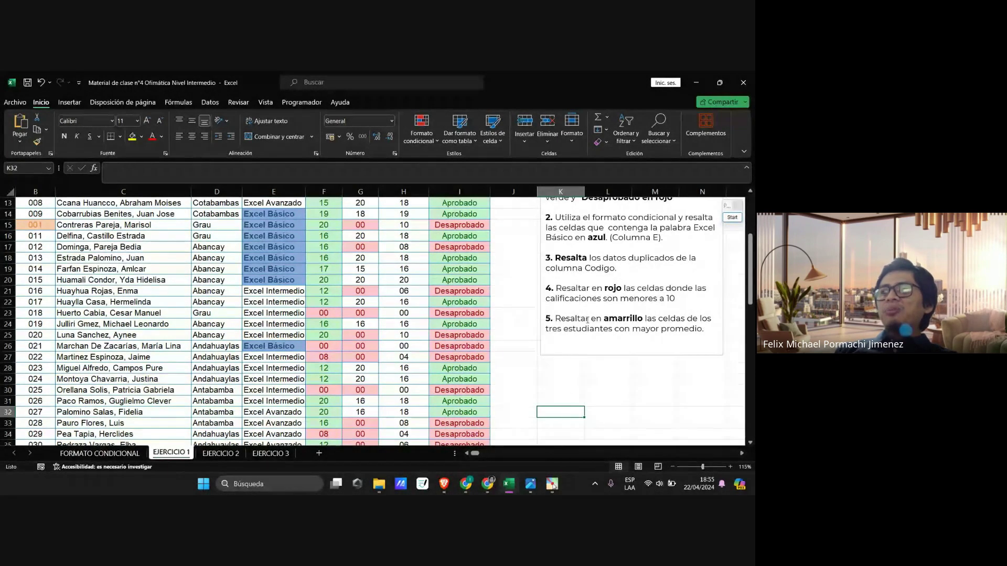
{"action": "scroll", "coordinate": [588, 321], "scroll_direction": "up", "scroll_amount": 4}
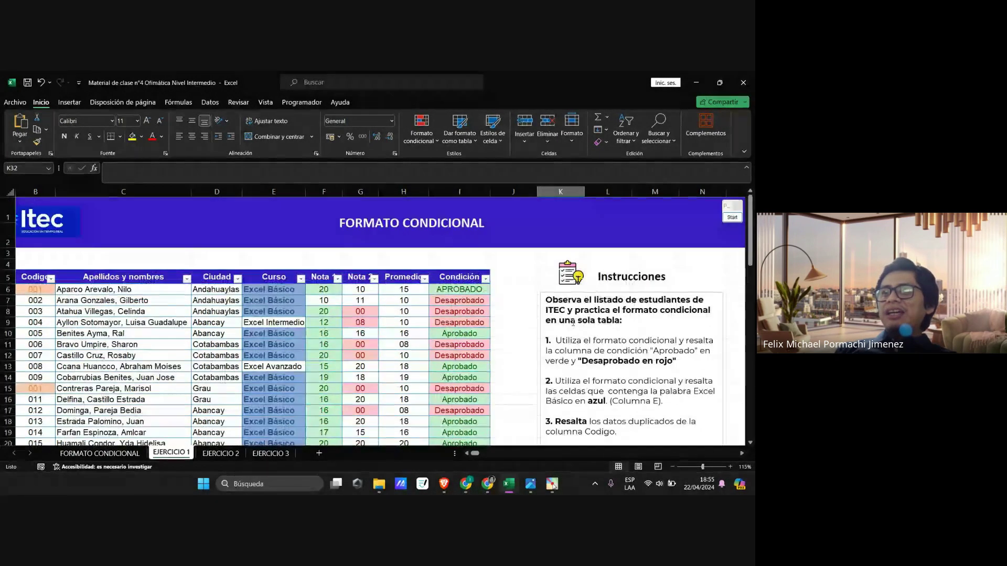
Step: Select all Promedio values from H6 down and start a Top 10 conditional formatting rule for them
{"action": "left_click", "coordinate": [404, 290]}
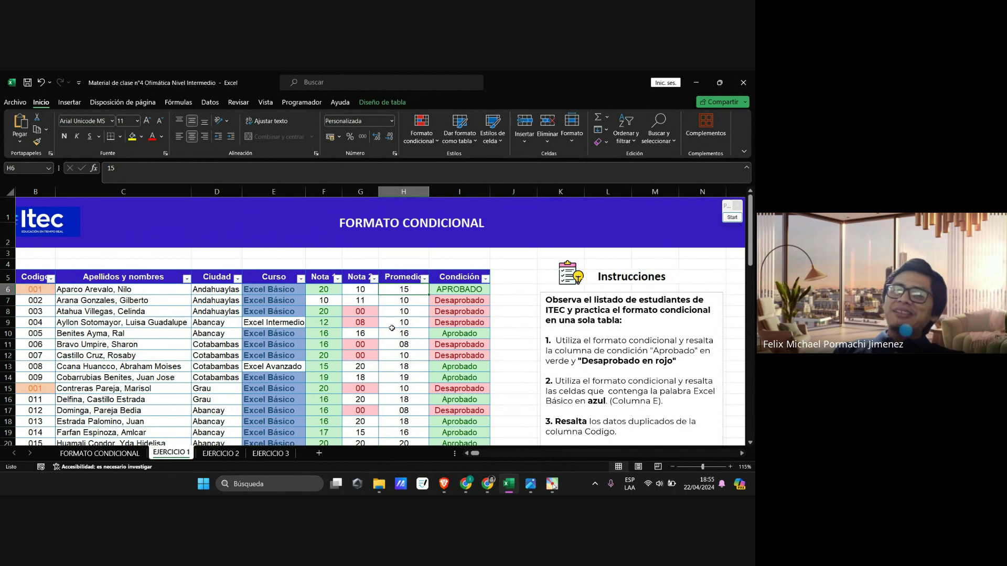
{"action": "scroll", "coordinate": [388, 323], "scroll_direction": "down", "scroll_amount": 4}
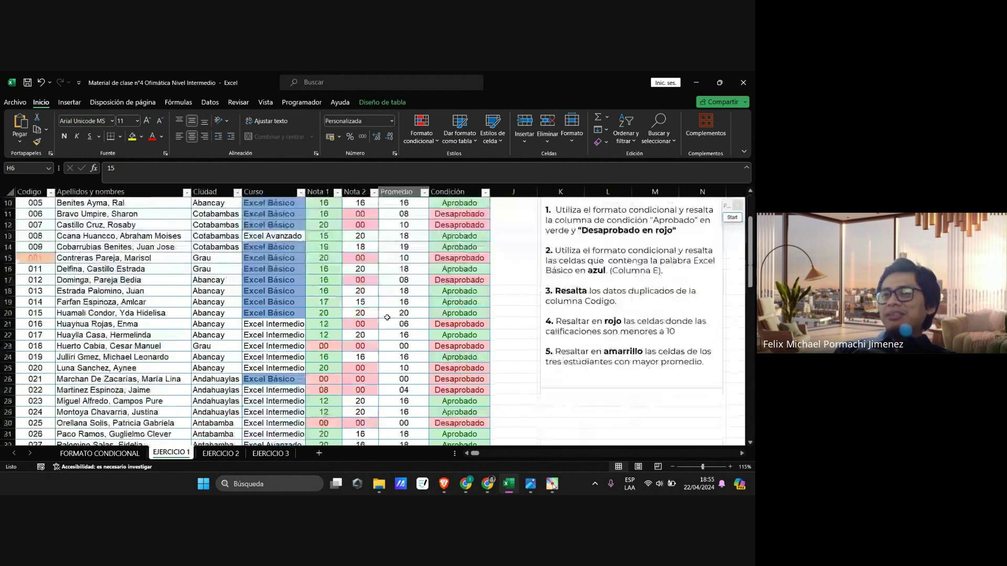
{"action": "scroll", "coordinate": [388, 318], "scroll_direction": "up", "scroll_amount": 2}
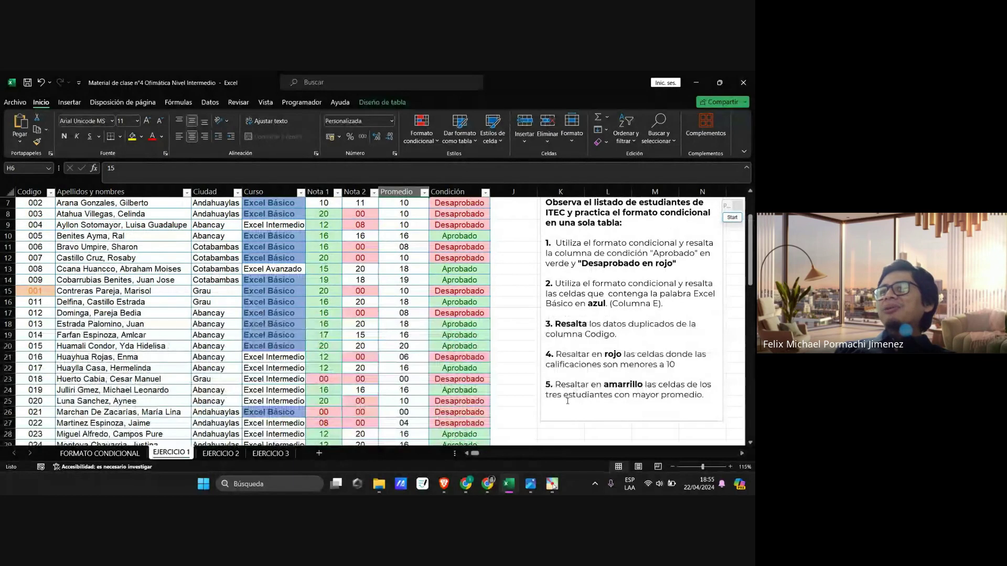
{"action": "scroll", "coordinate": [589, 397], "scroll_direction": "up", "scroll_amount": 2}
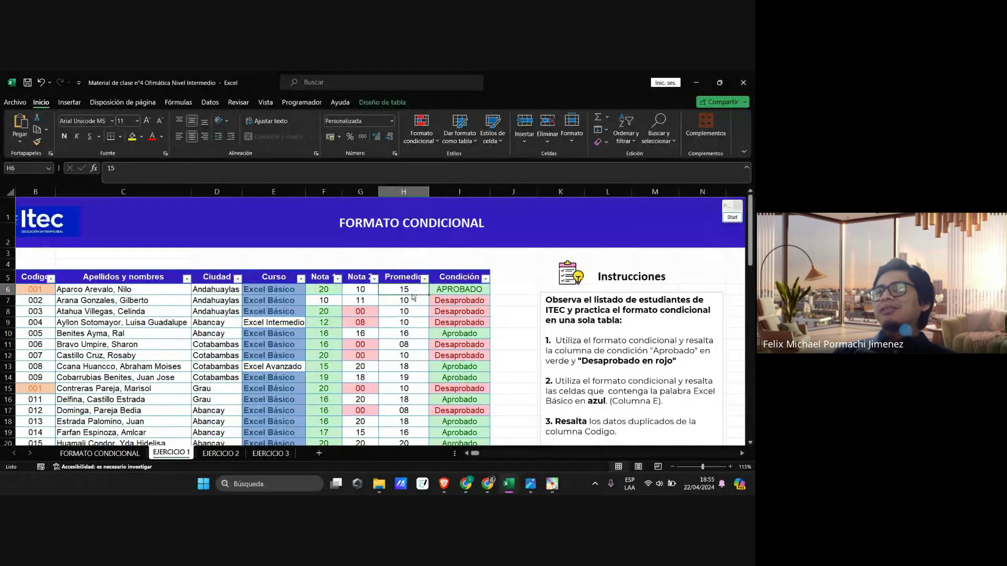
{"action": "key", "text": "ctrl+shift+Down"}
{"action": "left_click", "coordinate": [405, 145]}
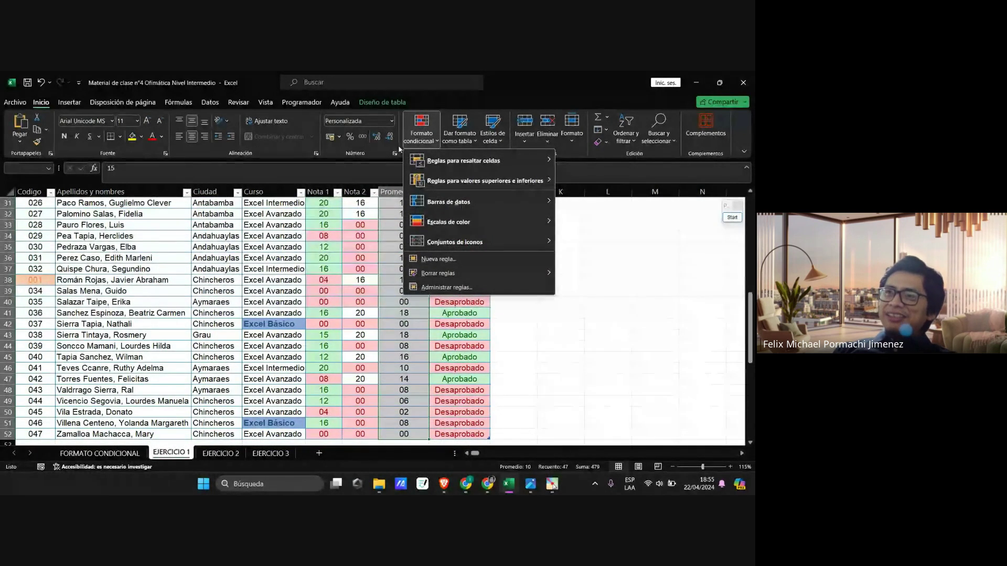
{"action": "mouse_move", "coordinate": [498, 179]}
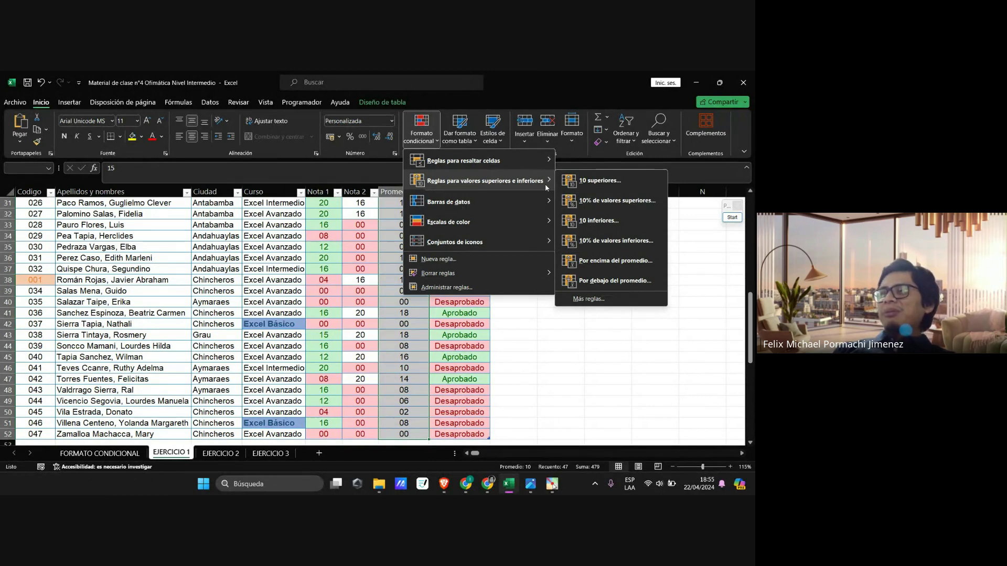
{"action": "left_click", "coordinate": [602, 183]}
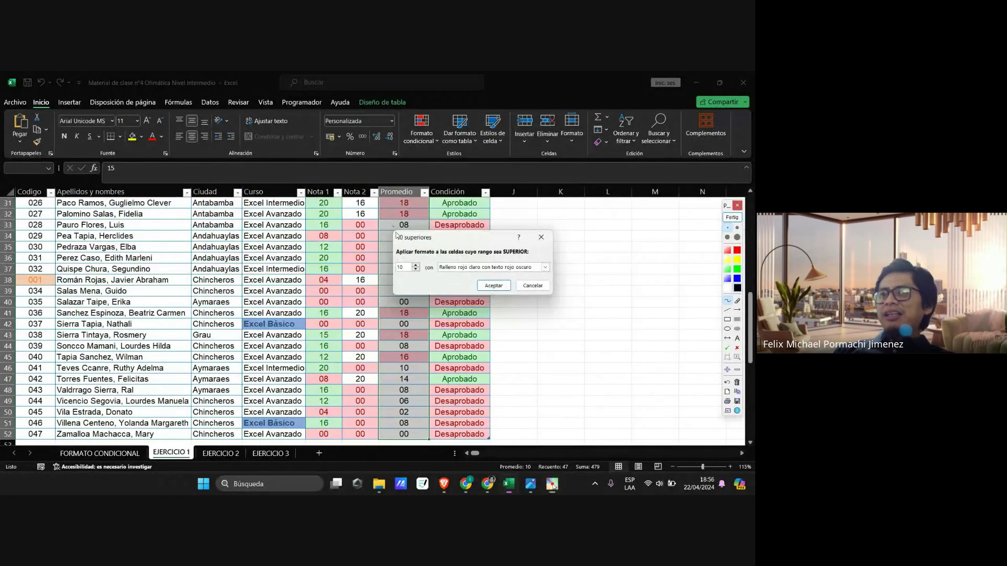
Step: Magnify the Top 10 rule dialog and examine its item count, condition text and format choice
{"action": "left_click", "coordinate": [737, 357]}
{"action": "scroll", "coordinate": [421, 322], "scroll_direction": "up", "scroll_amount": 1}
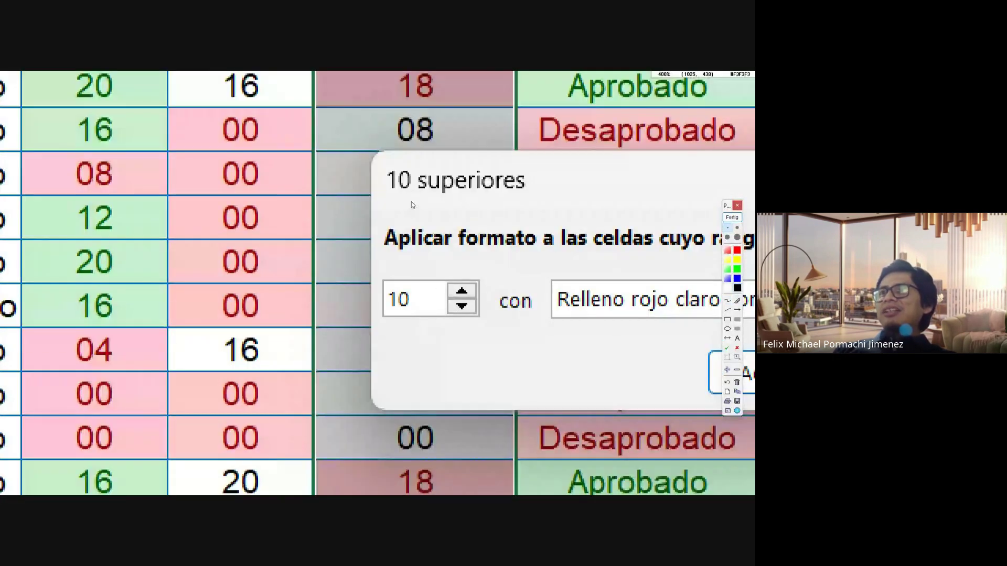
{"action": "scroll", "coordinate": [411, 202], "scroll_direction": "up", "scroll_amount": 2}
{"action": "scroll", "coordinate": [416, 182], "scroll_direction": "up", "scroll_amount": 1}
{"action": "scroll", "coordinate": [416, 182], "scroll_direction": "down", "scroll_amount": 1}
{"action": "scroll", "coordinate": [416, 182], "scroll_direction": "down", "scroll_amount": 1}
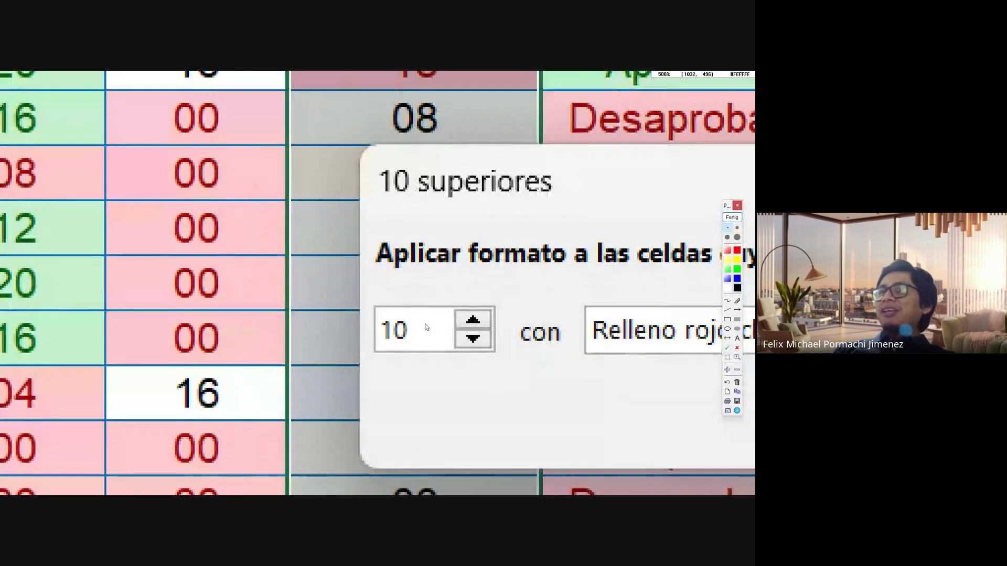
{"action": "scroll", "coordinate": [409, 360], "scroll_direction": "up", "scroll_amount": 1}
{"action": "scroll", "coordinate": [409, 360], "scroll_direction": "up", "scroll_amount": 1}
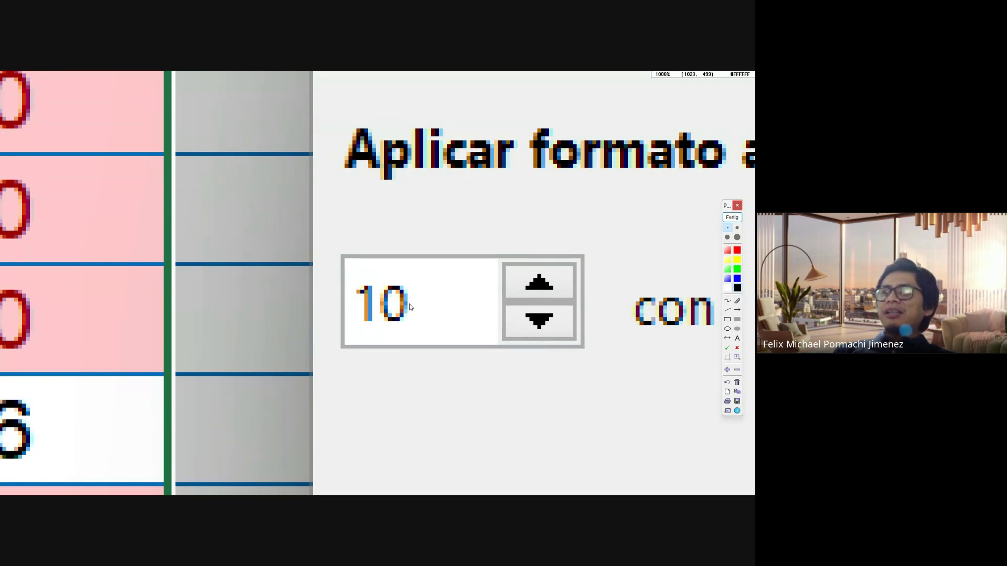
{"action": "scroll", "coordinate": [410, 308], "scroll_direction": "down", "scroll_amount": 3}
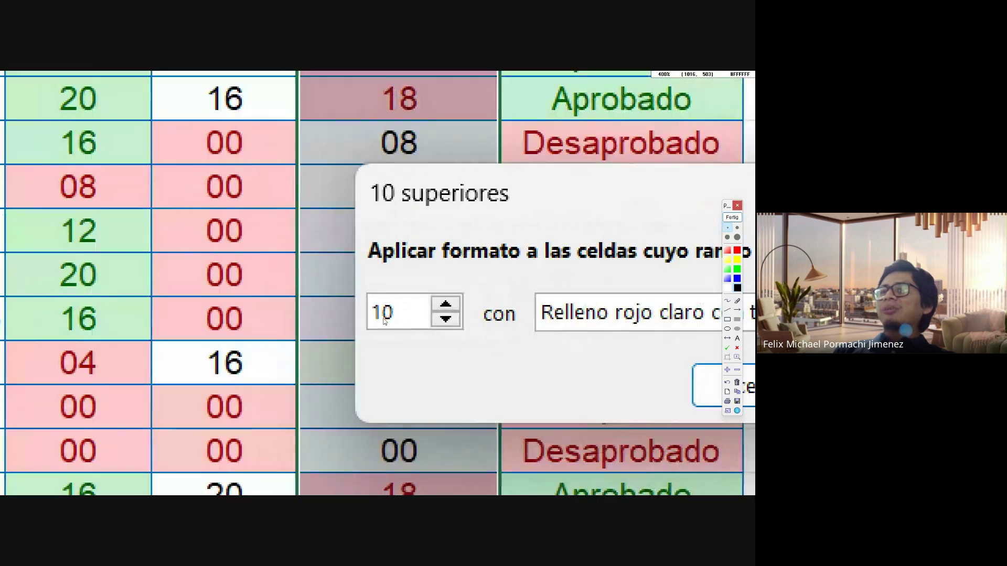
{"action": "scroll", "coordinate": [384, 321], "scroll_direction": "down", "scroll_amount": 1}
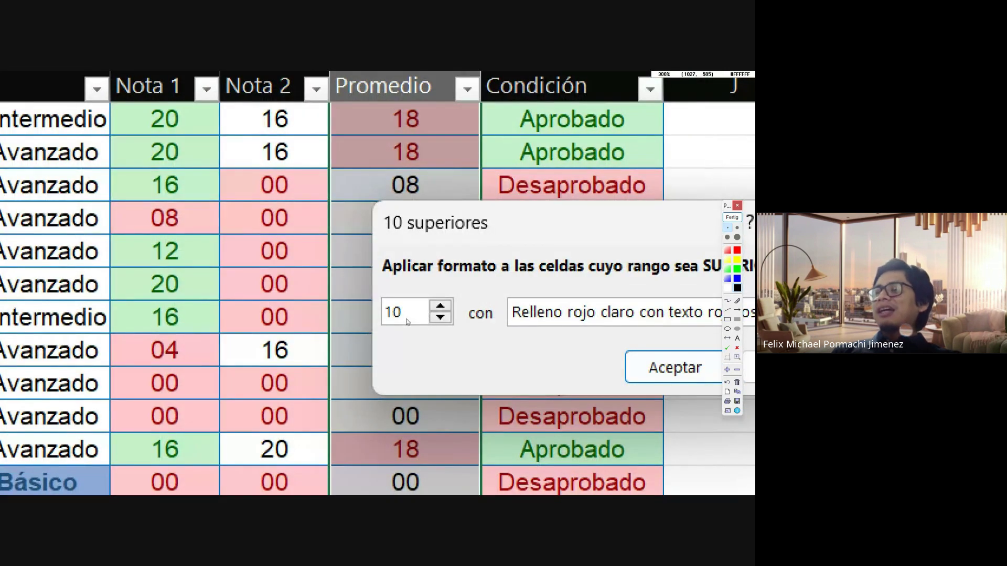
{"action": "scroll", "coordinate": [408, 322], "scroll_direction": "down", "scroll_amount": 2}
{"action": "scroll", "coordinate": [533, 276], "scroll_direction": "up", "scroll_amount": 2}
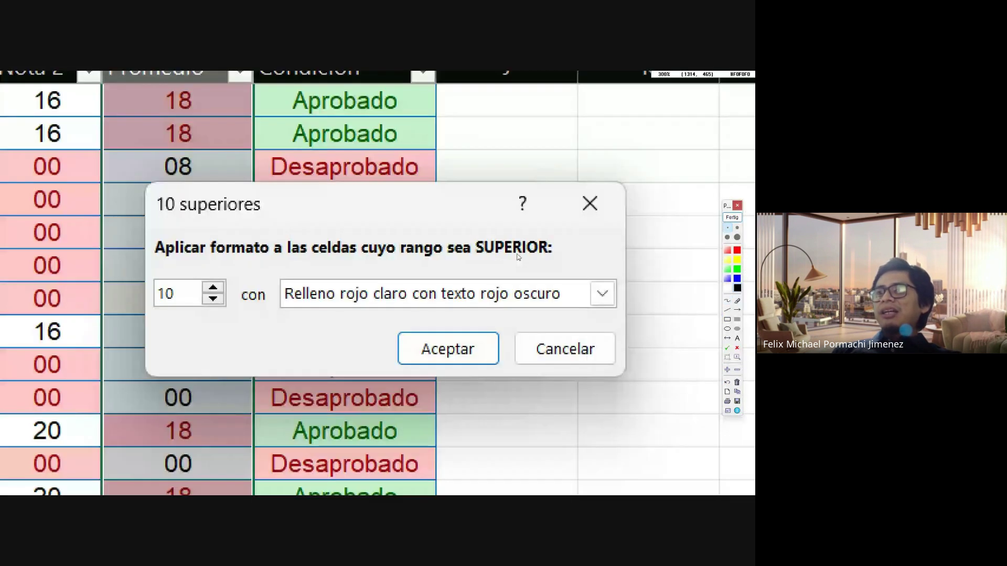
{"action": "scroll", "coordinate": [518, 257], "scroll_direction": "up", "scroll_amount": 2}
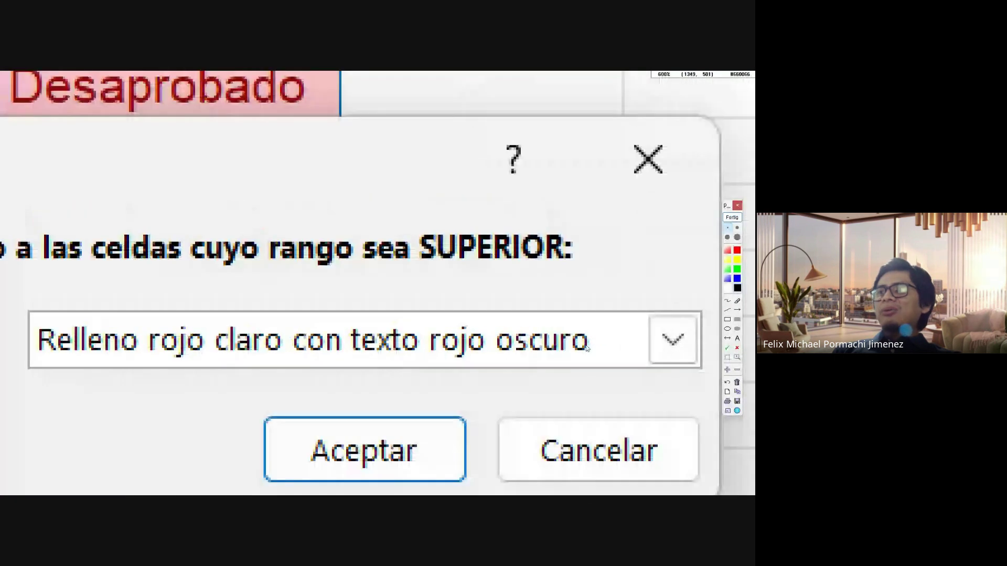
{"action": "scroll", "coordinate": [750, 246], "scroll_direction": "down", "scroll_amount": 1}
{"action": "left_click", "coordinate": [732, 217]}
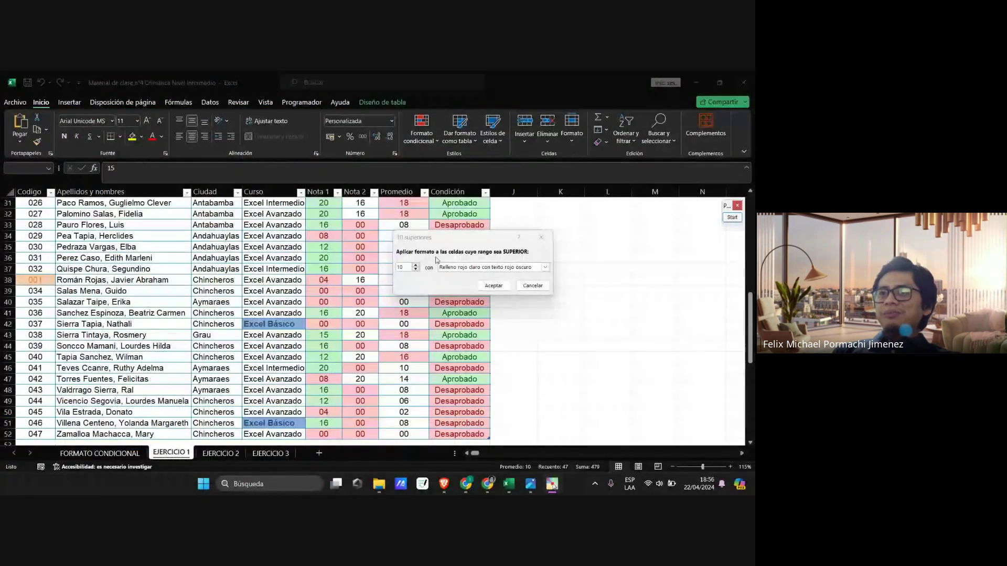
Step: Highlight the top 3 values of the selected Promedio column with yellow fill and dark yellow text
{"action": "left_click", "coordinate": [438, 260]}
{"action": "key", "text": "BackSpace"}
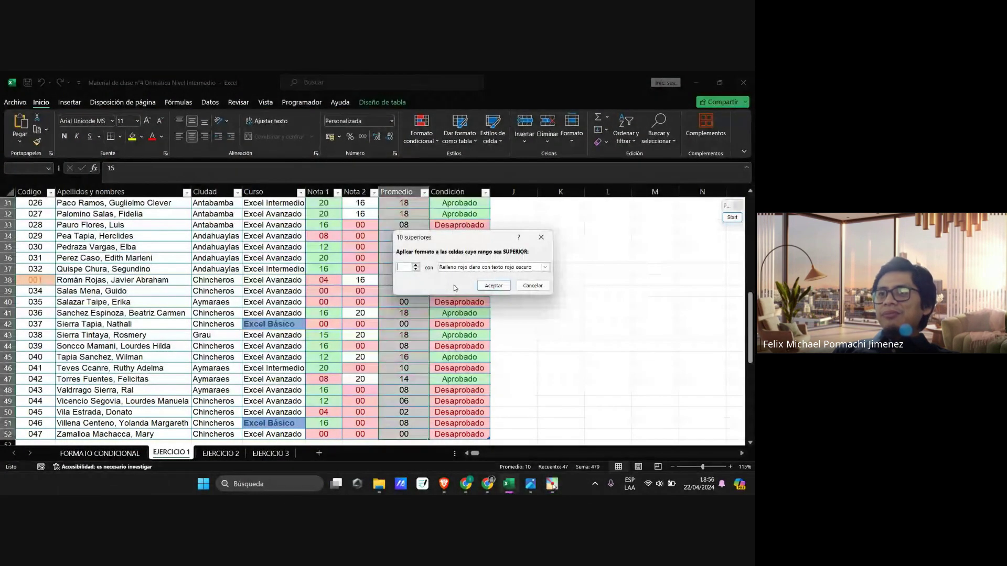
{"action": "type", "text": "3"}
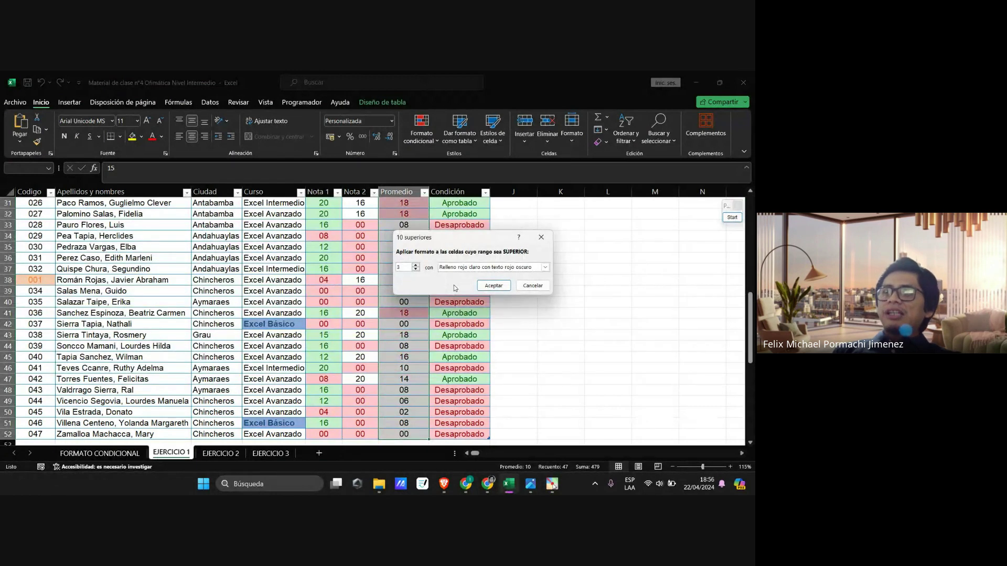
{"action": "left_click", "coordinate": [546, 267]}
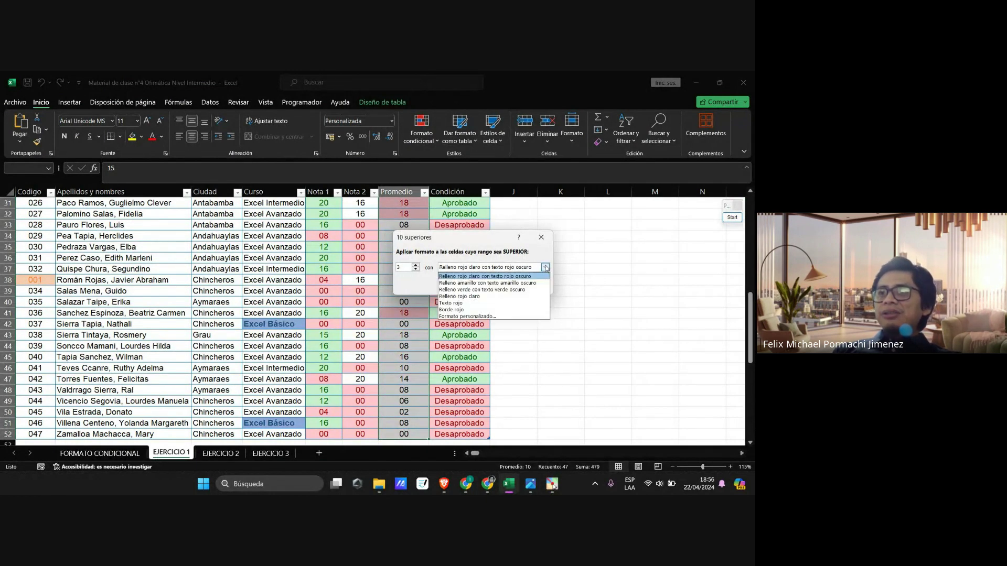
{"action": "left_click", "coordinate": [467, 283]}
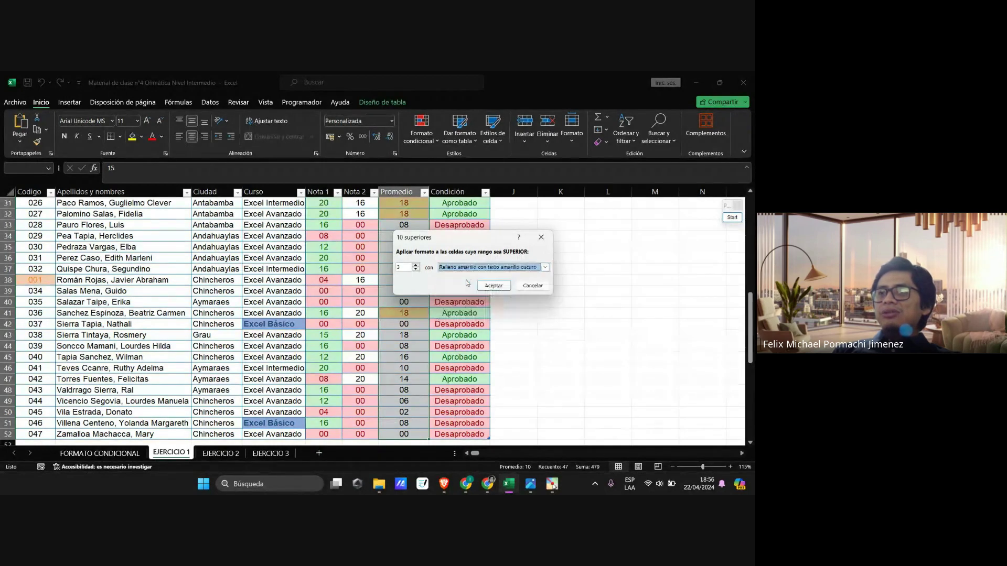
{"action": "left_click", "coordinate": [493, 286]}
Step: Examine the yellow highlighting of the Promedio values across the whole student list, including H18 and H20
{"action": "scroll", "coordinate": [394, 312], "scroll_direction": "up", "scroll_amount": 4}
{"action": "scroll", "coordinate": [394, 312], "scroll_direction": "up", "scroll_amount": 2}
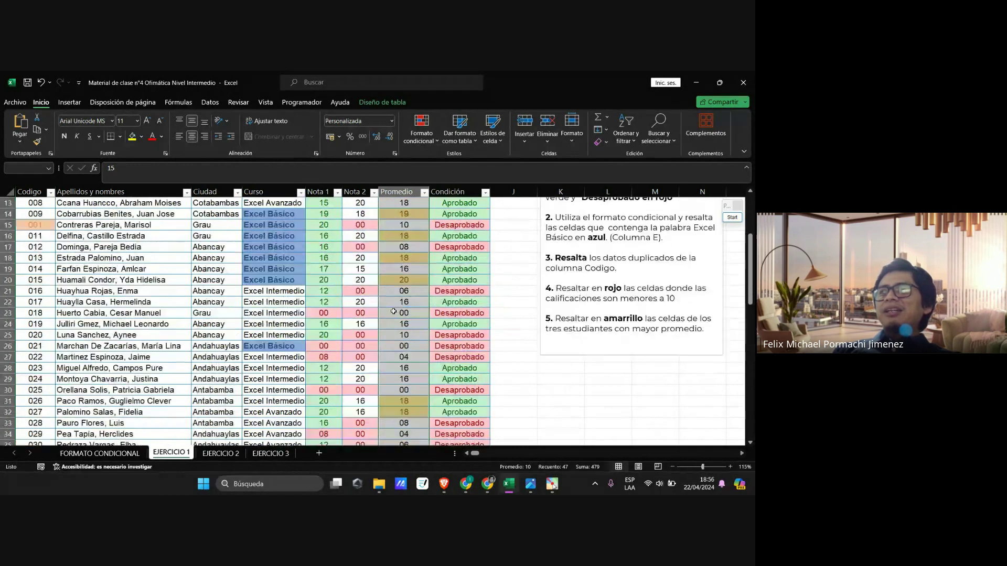
{"action": "scroll", "coordinate": [393, 311], "scroll_direction": "up", "scroll_amount": 2}
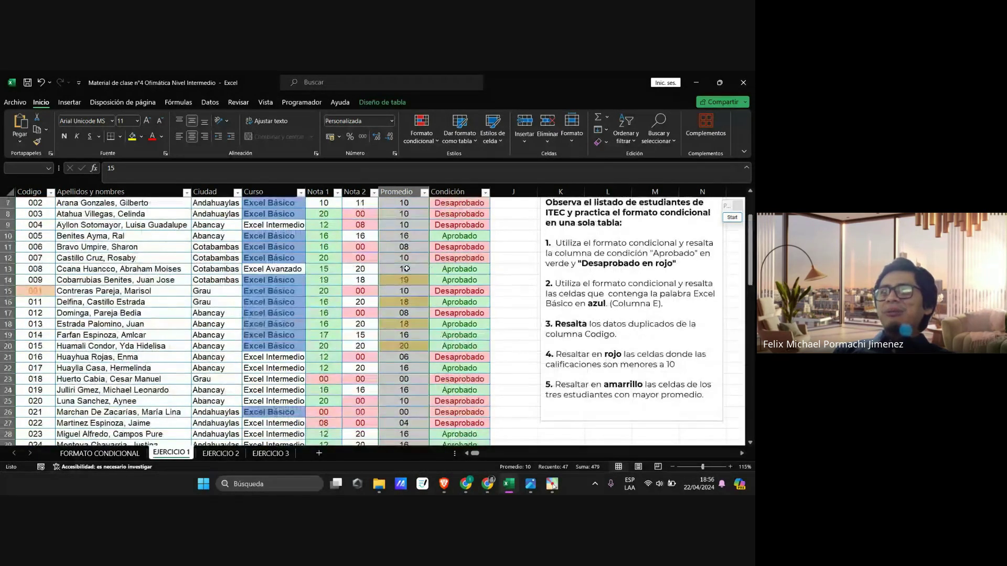
{"action": "scroll", "coordinate": [406, 268], "scroll_direction": "down", "scroll_amount": 9}
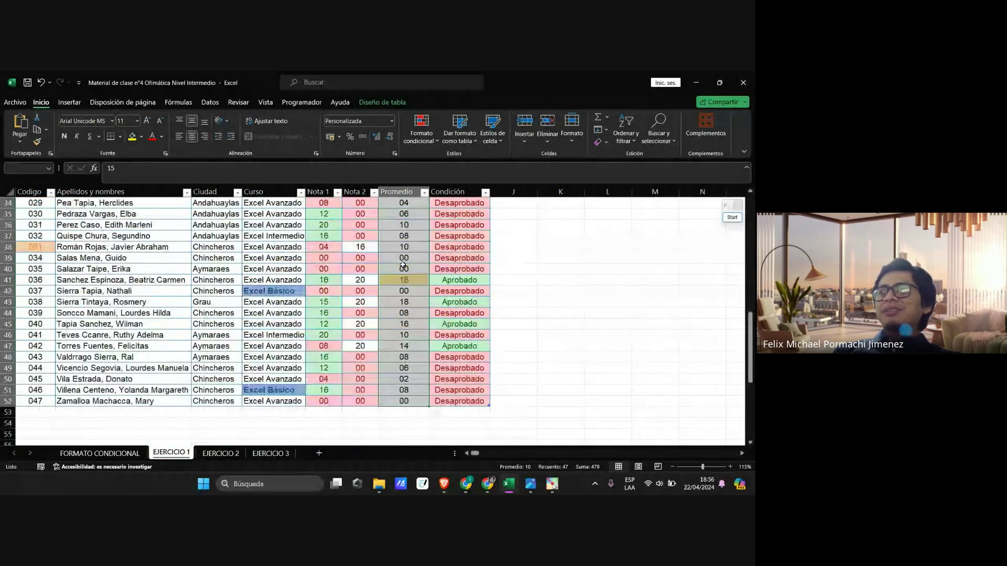
{"action": "scroll", "coordinate": [405, 257], "scroll_direction": "up", "scroll_amount": 10}
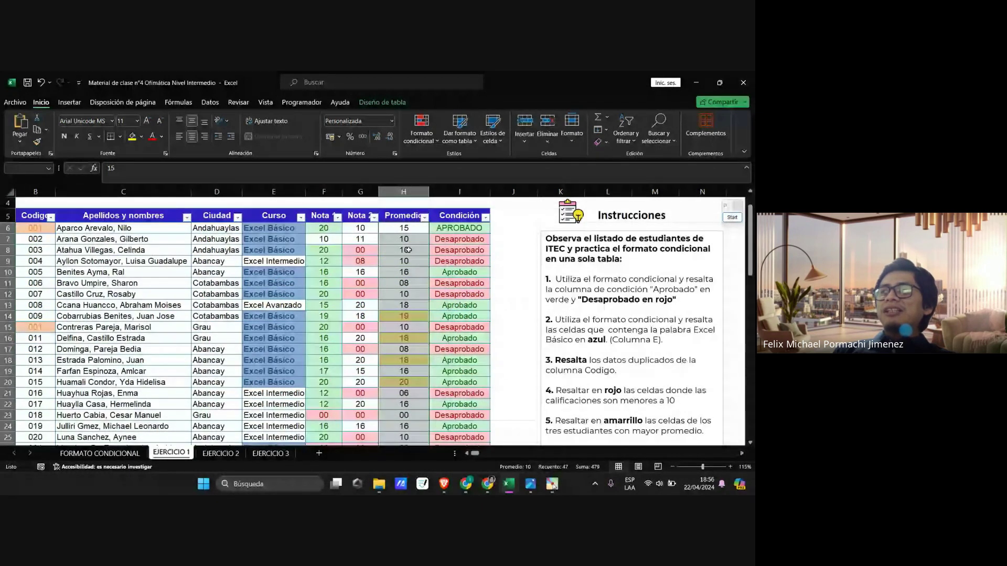
{"action": "left_click", "coordinate": [411, 283]}
{"action": "scroll", "coordinate": [411, 281], "scroll_direction": "down", "scroll_amount": 2}
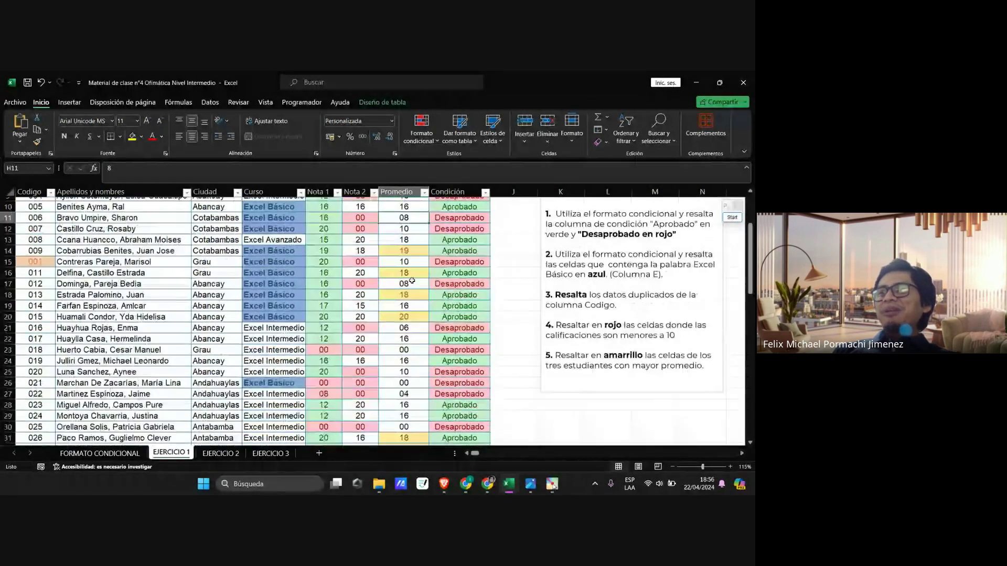
{"action": "scroll", "coordinate": [412, 281], "scroll_direction": "up", "scroll_amount": 3}
{"action": "scroll", "coordinate": [412, 281], "scroll_direction": "down", "scroll_amount": 2}
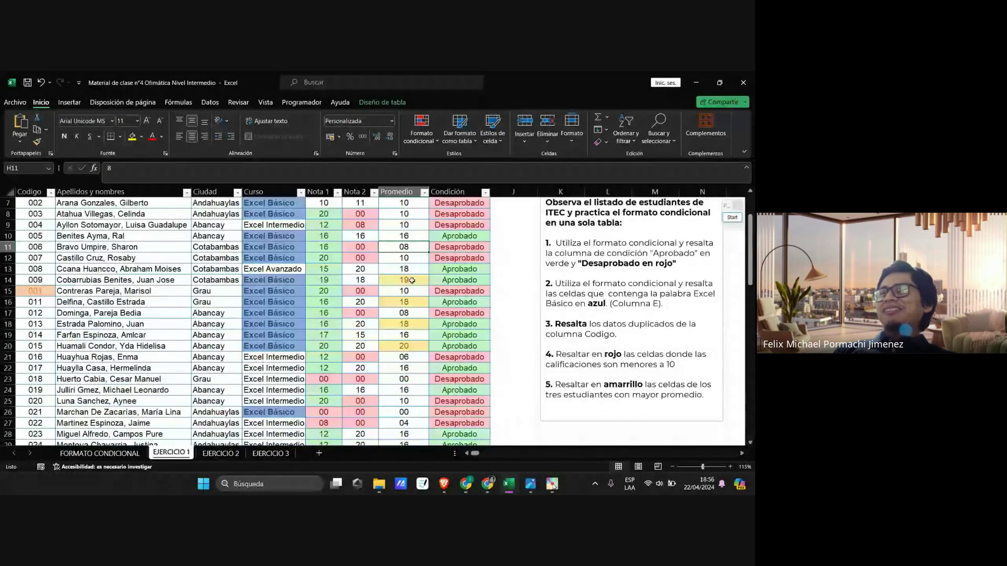
{"action": "scroll", "coordinate": [412, 281], "scroll_direction": "down", "scroll_amount": 1}
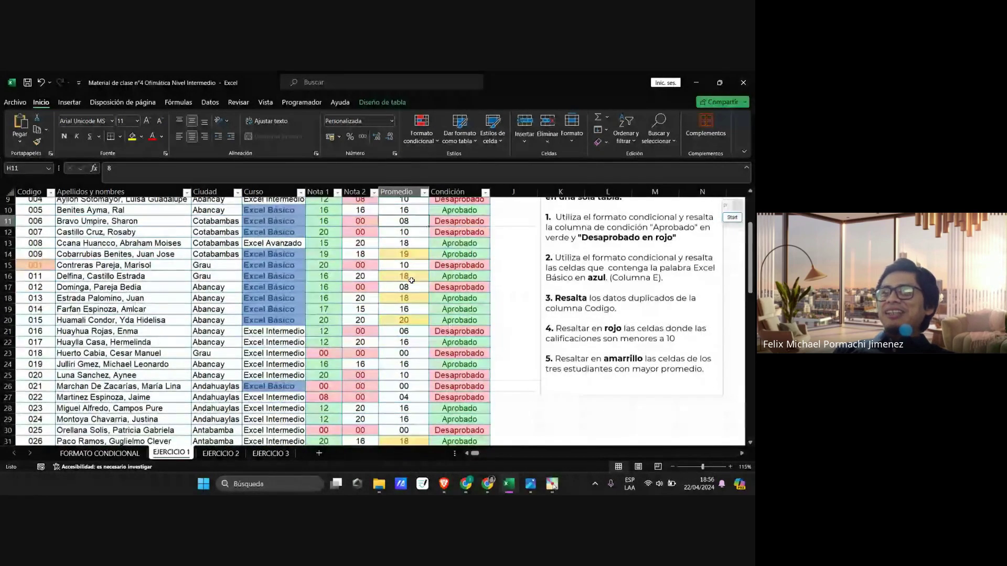
{"action": "scroll", "coordinate": [412, 281], "scroll_direction": "down", "scroll_amount": 1}
{"action": "left_click", "coordinate": [414, 293]}
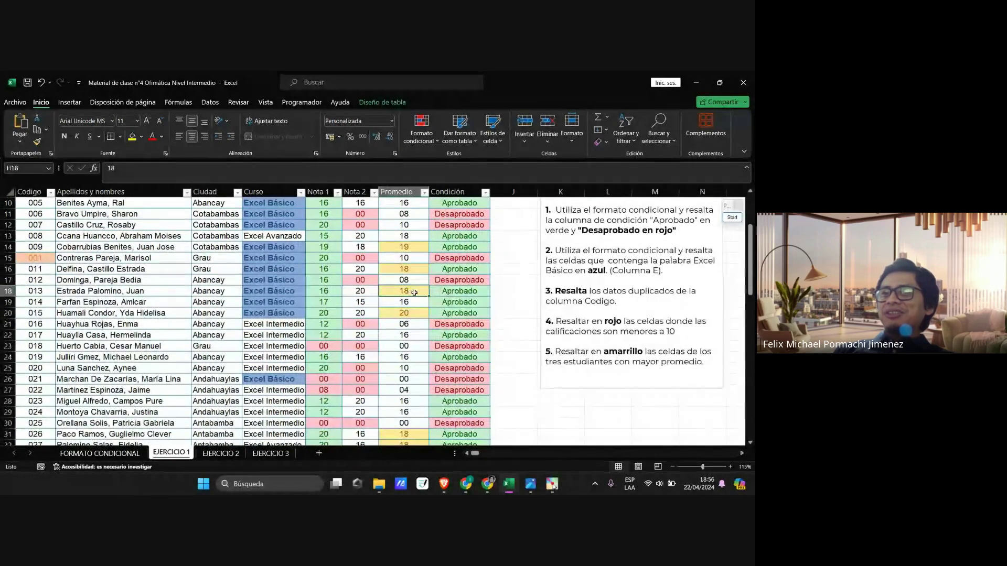
{"action": "left_click", "coordinate": [408, 313]}
{"action": "scroll", "coordinate": [408, 313], "scroll_direction": "down", "scroll_amount": 8}
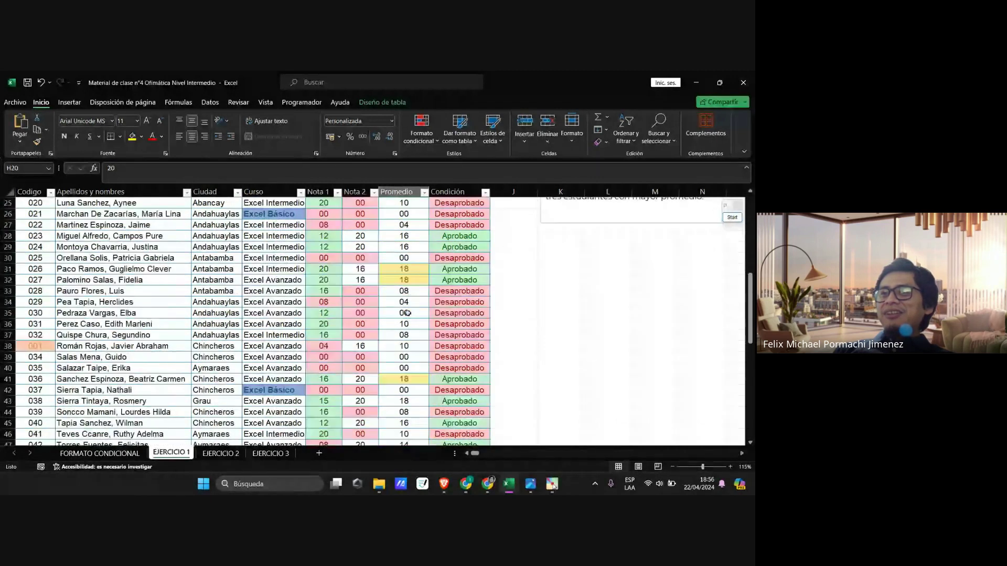
Step: Check the yellow Promedio cells H14 and H20 against the other averages in the student list
{"action": "scroll", "coordinate": [408, 313], "scroll_direction": "up", "scroll_amount": 8}
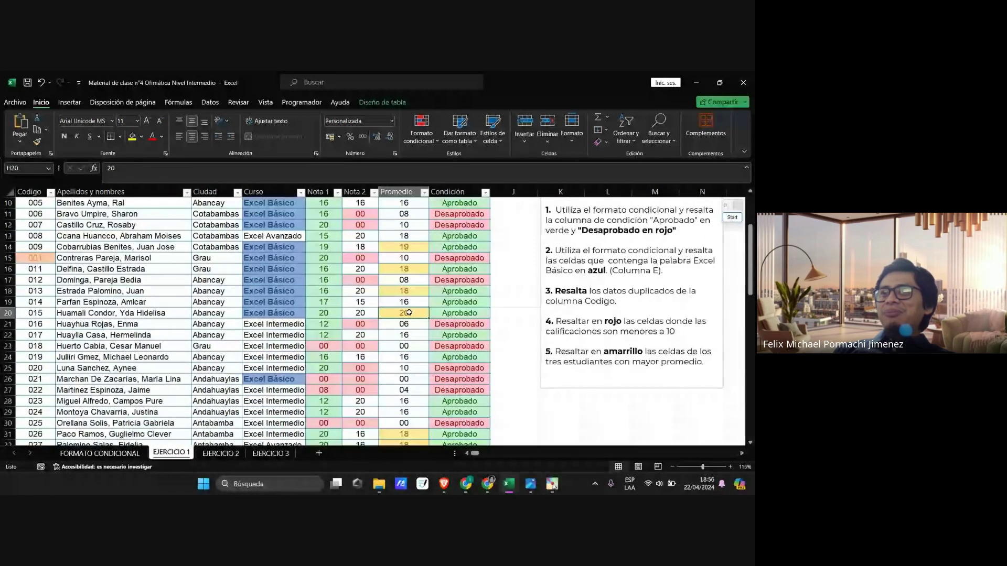
{"action": "left_click", "coordinate": [409, 247]}
{"action": "scroll", "coordinate": [410, 246], "scroll_direction": "down", "scroll_amount": 6}
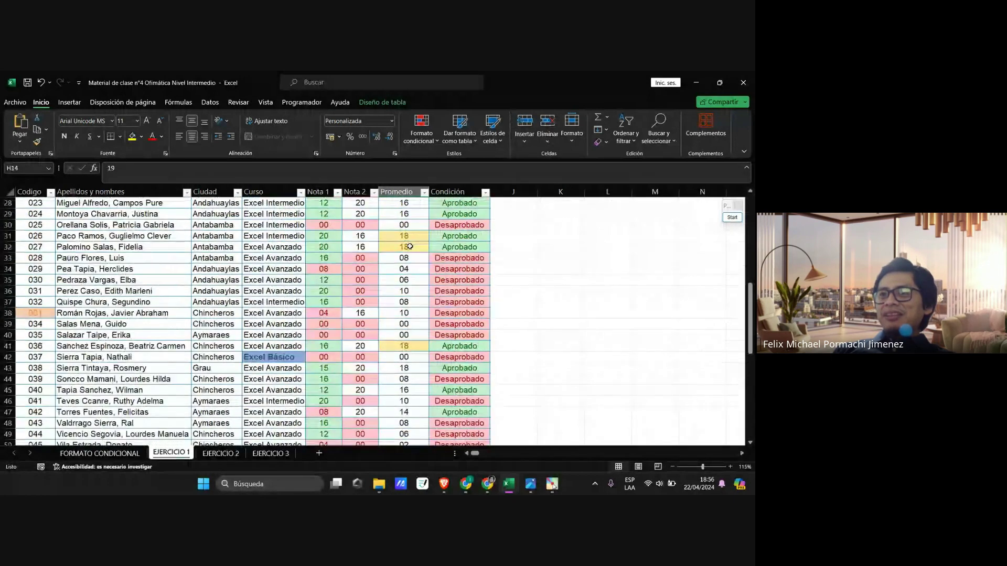
{"action": "scroll", "coordinate": [409, 247], "scroll_direction": "down", "scroll_amount": 3}
{"action": "scroll", "coordinate": [402, 342], "scroll_direction": "up", "scroll_amount": 2}
{"action": "scroll", "coordinate": [402, 341], "scroll_direction": "up", "scroll_amount": 8}
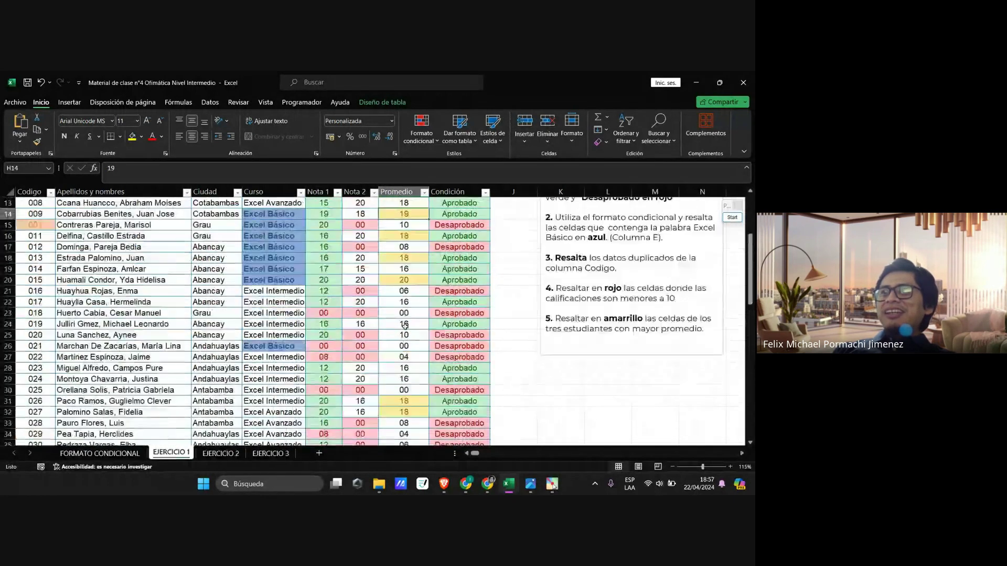
{"action": "left_click", "coordinate": [422, 347]}
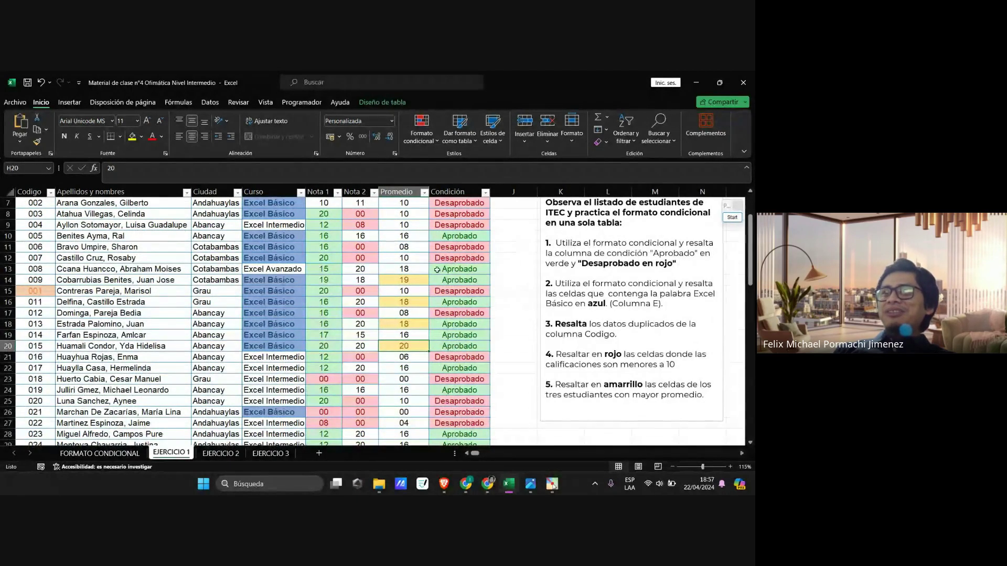
{"action": "left_click", "coordinate": [410, 280]}
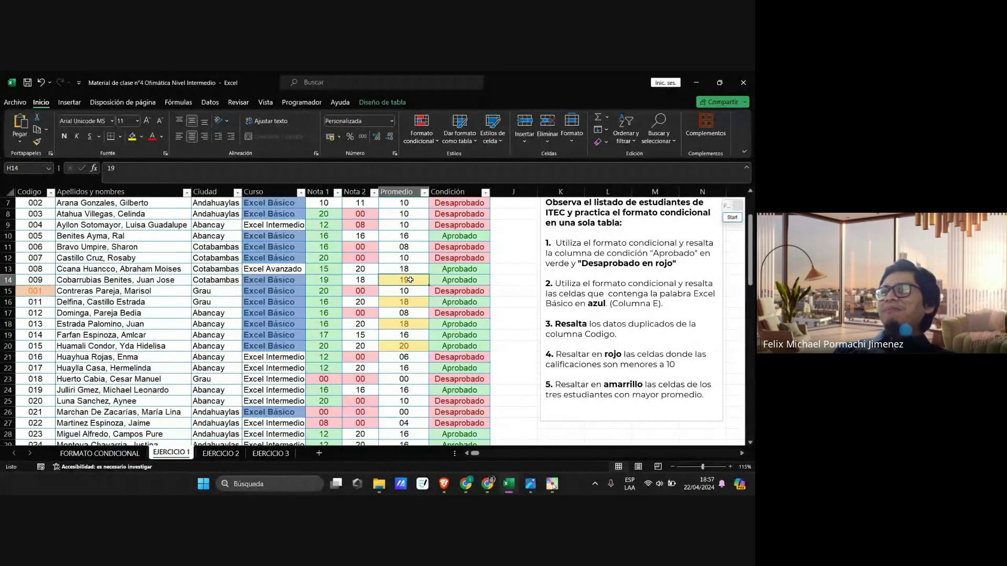
{"action": "scroll", "coordinate": [410, 280], "scroll_direction": "down", "scroll_amount": 1}
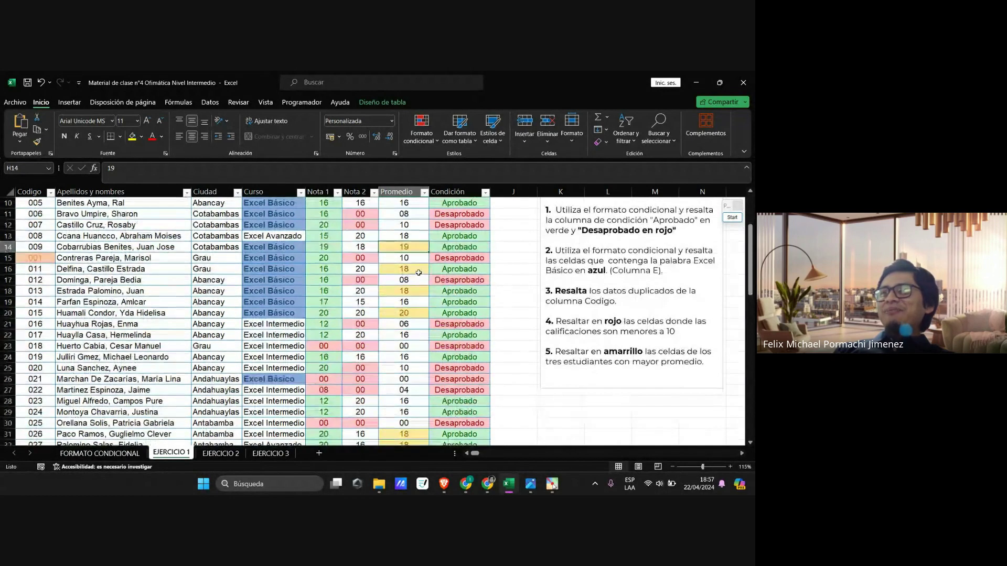
Step: Select the highlighted students' records from name to Promedio in row 16, row 18, rows 31–32 and row 41, one after another
{"action": "left_click_drag", "start_coordinate": [410, 268], "coordinate": [121, 275]}
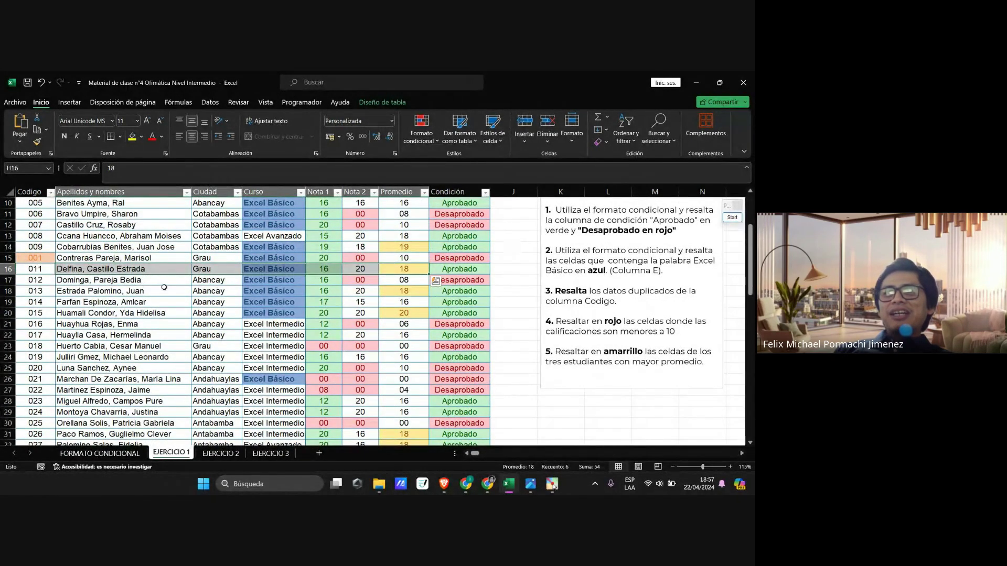
{"action": "left_click_drag", "start_coordinate": [409, 291], "coordinate": [142, 291]}
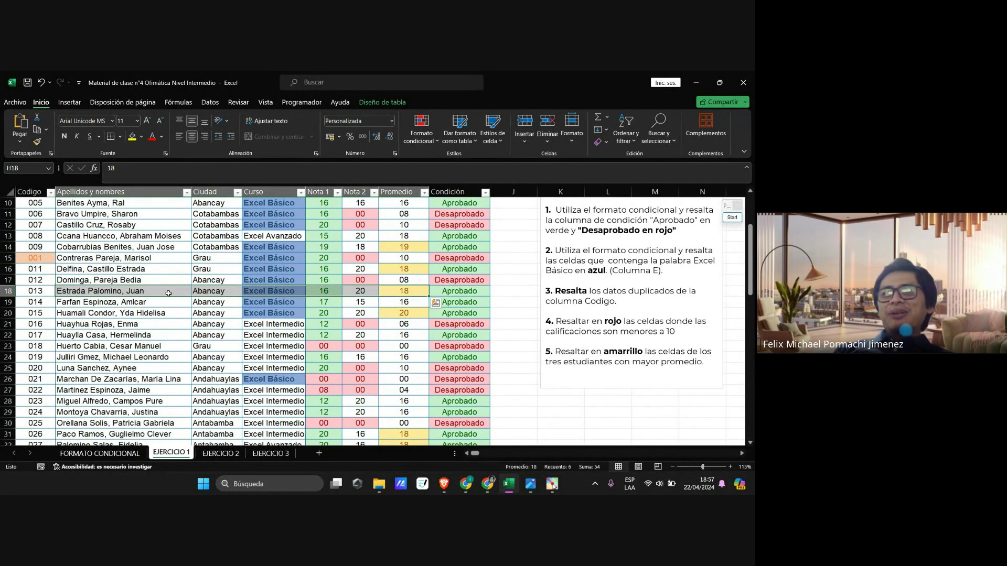
{"action": "scroll", "coordinate": [403, 307], "scroll_direction": "down", "scroll_amount": 3}
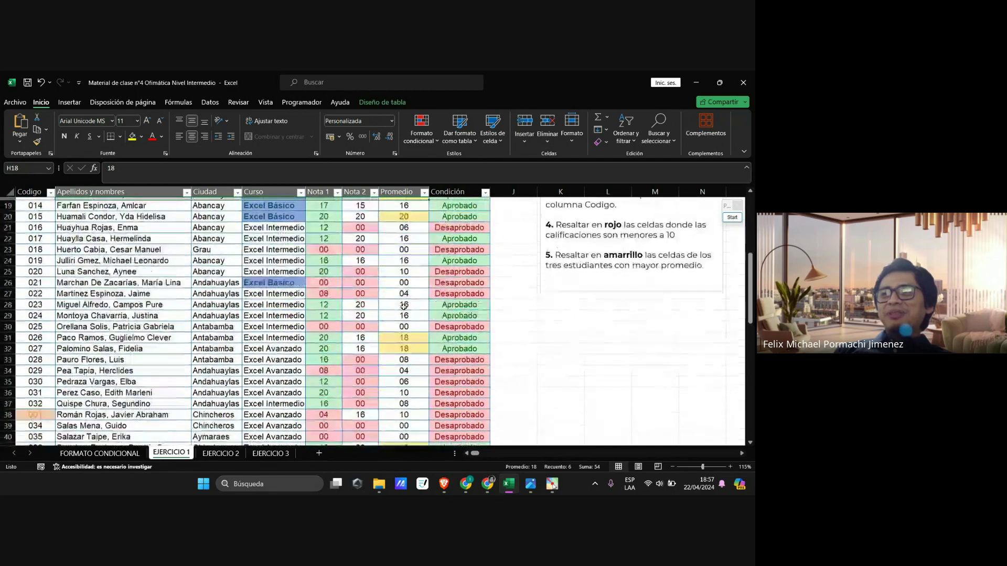
{"action": "left_click_drag", "start_coordinate": [388, 336], "coordinate": [136, 346]}
{"action": "scroll", "coordinate": [337, 349], "scroll_direction": "down", "scroll_amount": 4}
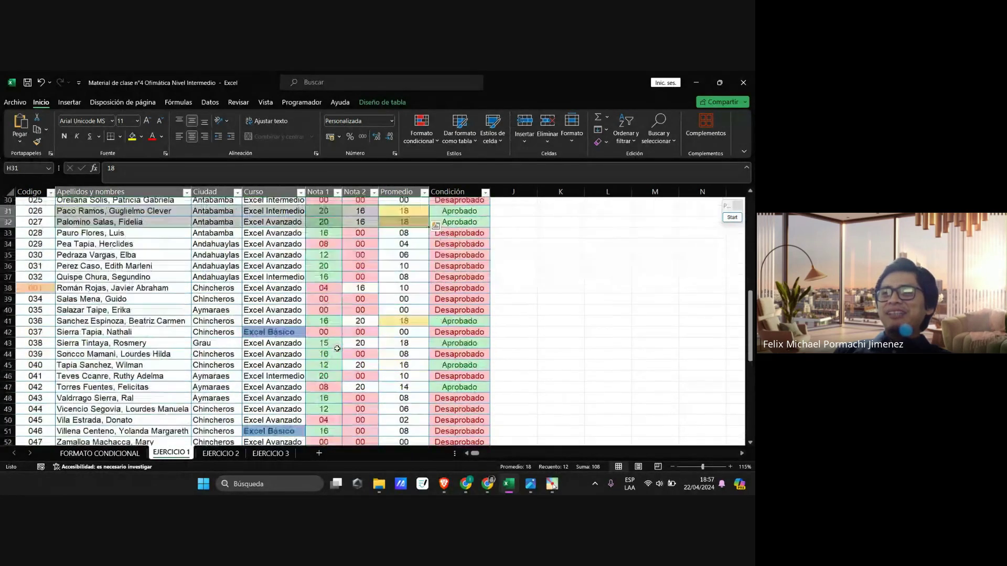
{"action": "scroll", "coordinate": [337, 349], "scroll_direction": "down", "scroll_amount": 1}
{"action": "left_click_drag", "start_coordinate": [404, 313], "coordinate": [112, 313]}
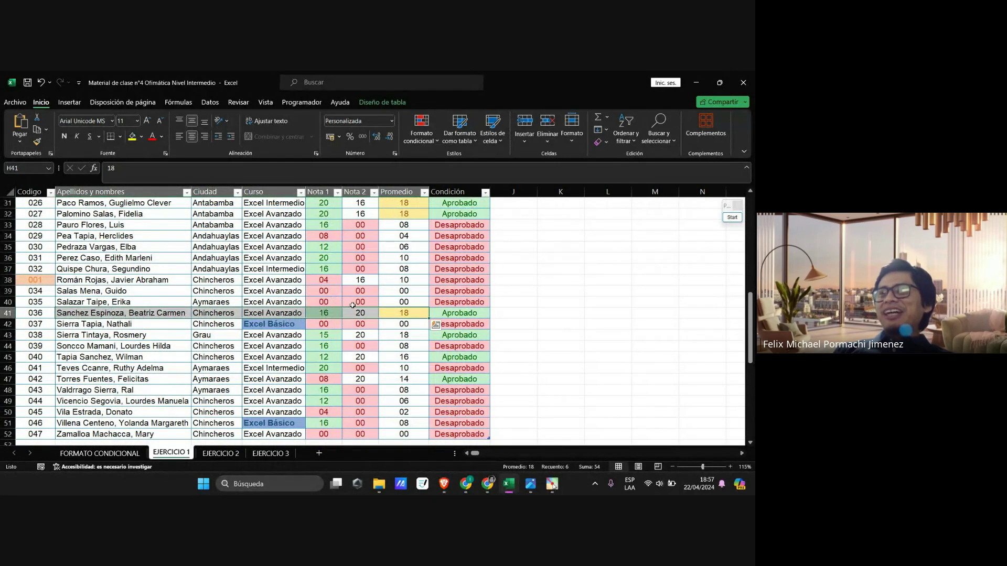
Step: Review the finished conditional formatting across the student table against the exercise instructions
{"action": "scroll", "coordinate": [353, 305], "scroll_direction": "up", "scroll_amount": 4}
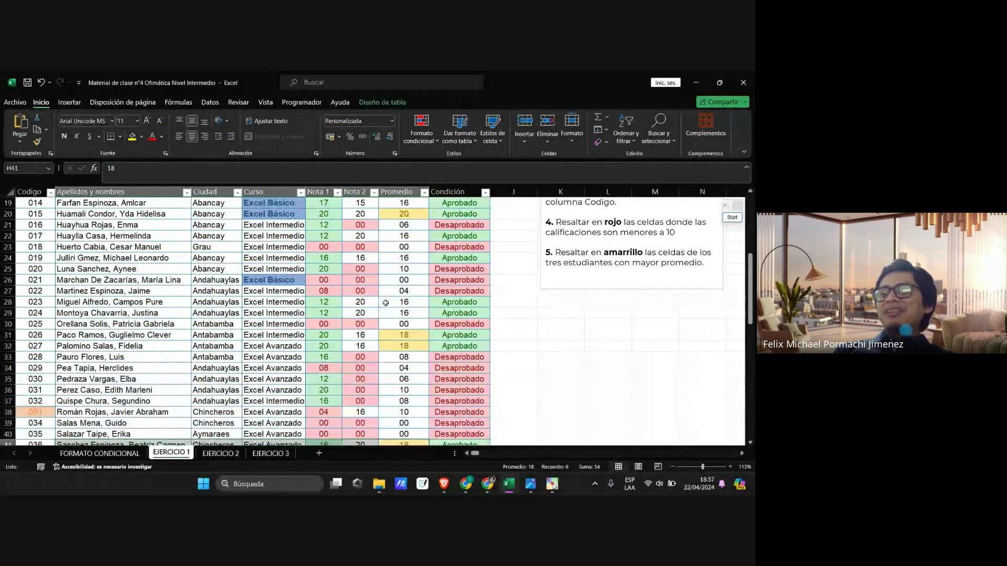
{"action": "scroll", "coordinate": [414, 325], "scroll_direction": "down", "scroll_amount": 3}
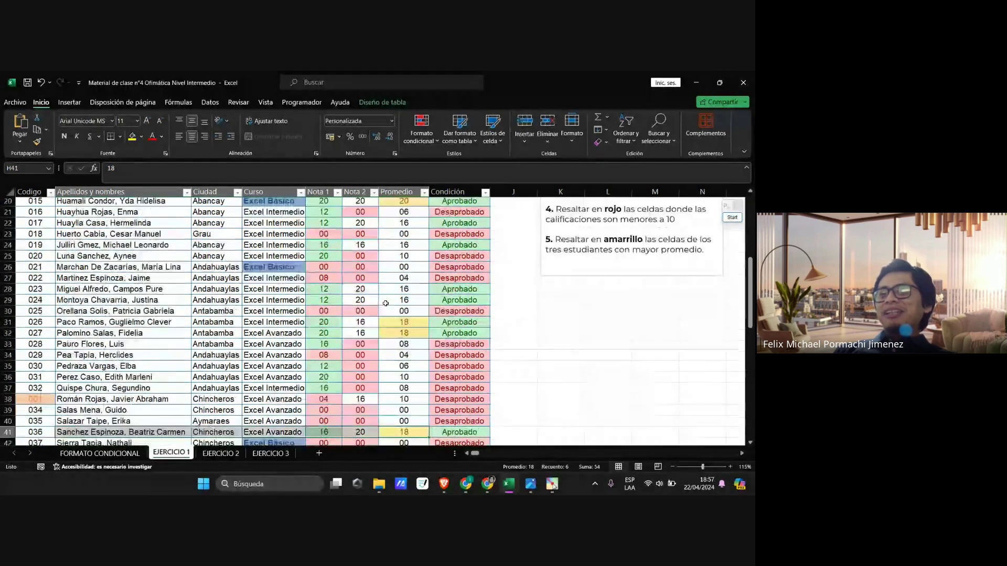
{"action": "scroll", "coordinate": [451, 350], "scroll_direction": "up", "scroll_amount": 9}
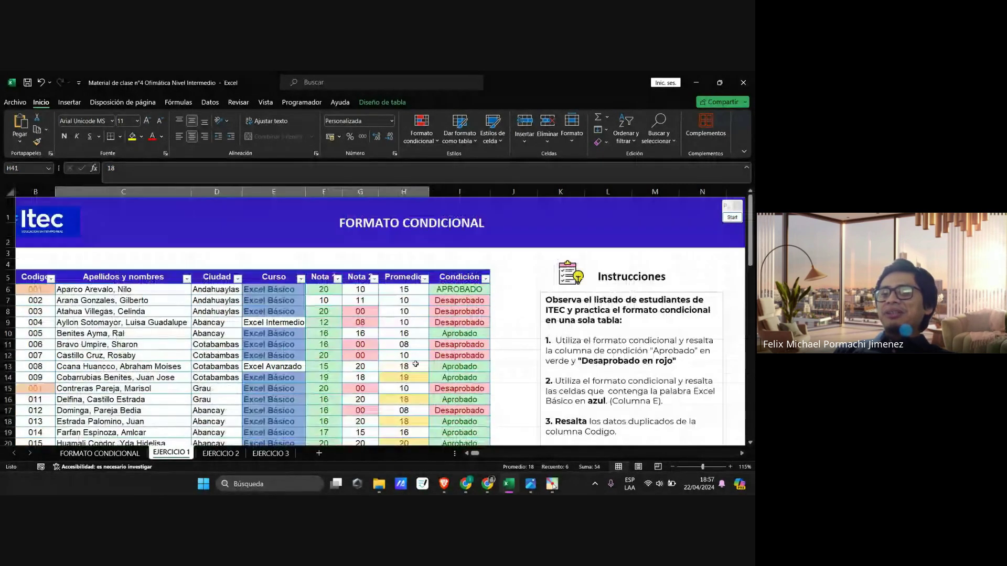
{"action": "scroll", "coordinate": [416, 364], "scroll_direction": "down", "scroll_amount": 2}
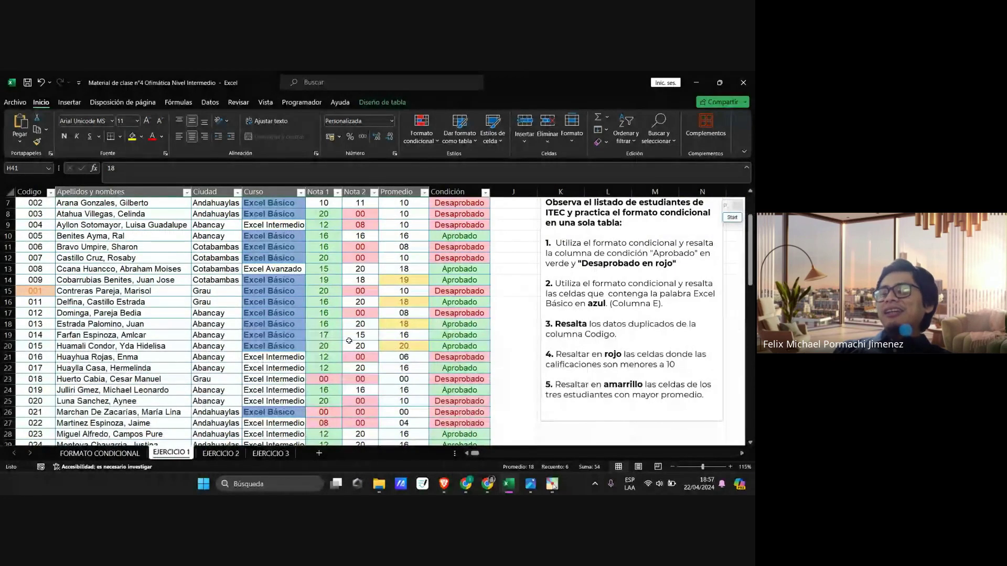
{"action": "scroll", "coordinate": [394, 258], "scroll_direction": "up", "scroll_amount": 2}
{"action": "scroll", "coordinate": [396, 272], "scroll_direction": "down", "scroll_amount": 4}
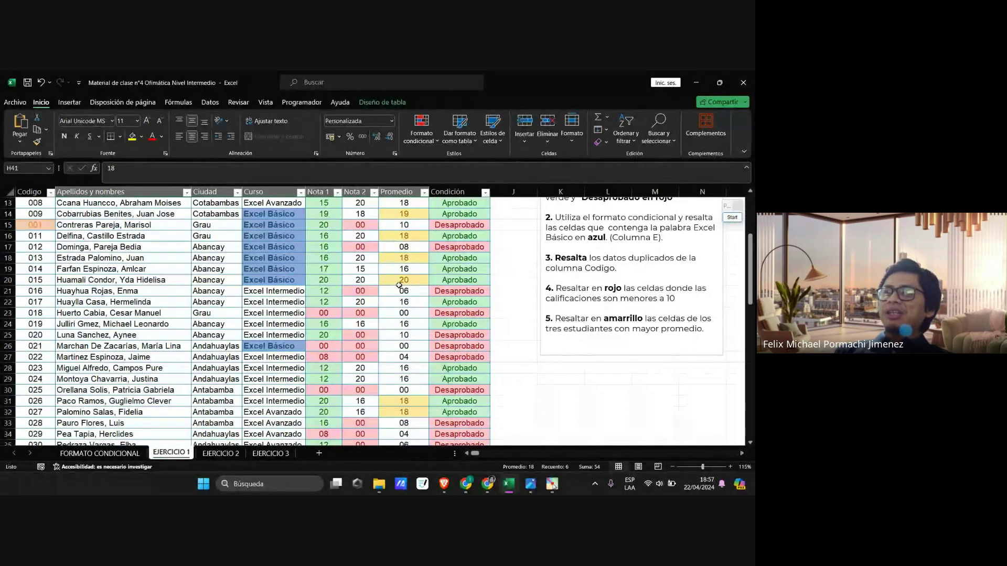
Step: Examine the list of available conditional formatting rule types and look over the formatted student table again
{"action": "left_click", "coordinate": [423, 145]}
{"action": "mouse_move", "coordinate": [519, 180]}
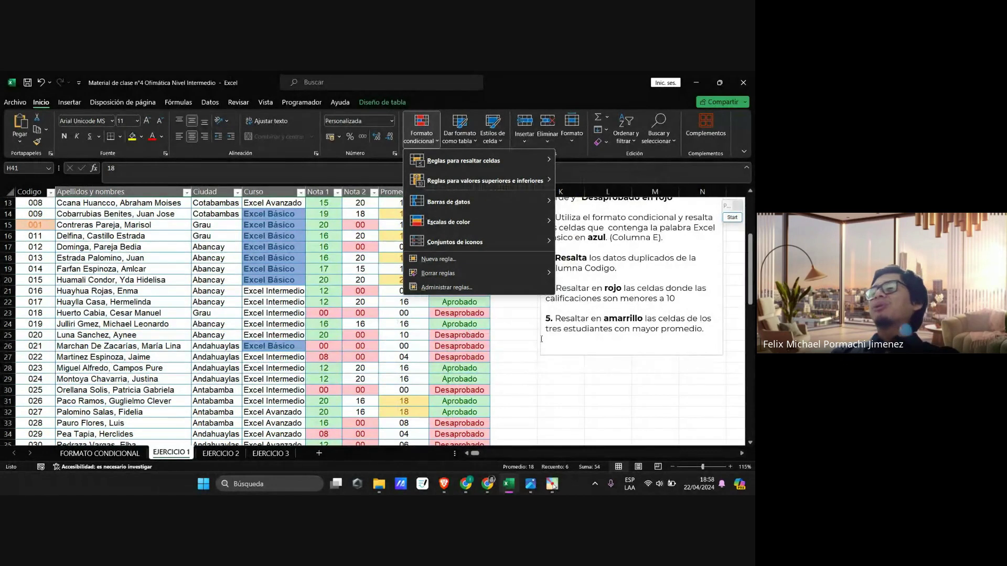
{"action": "key", "text": "Escape"}
{"action": "scroll", "coordinate": [419, 264], "scroll_direction": "up", "scroll_amount": 4}
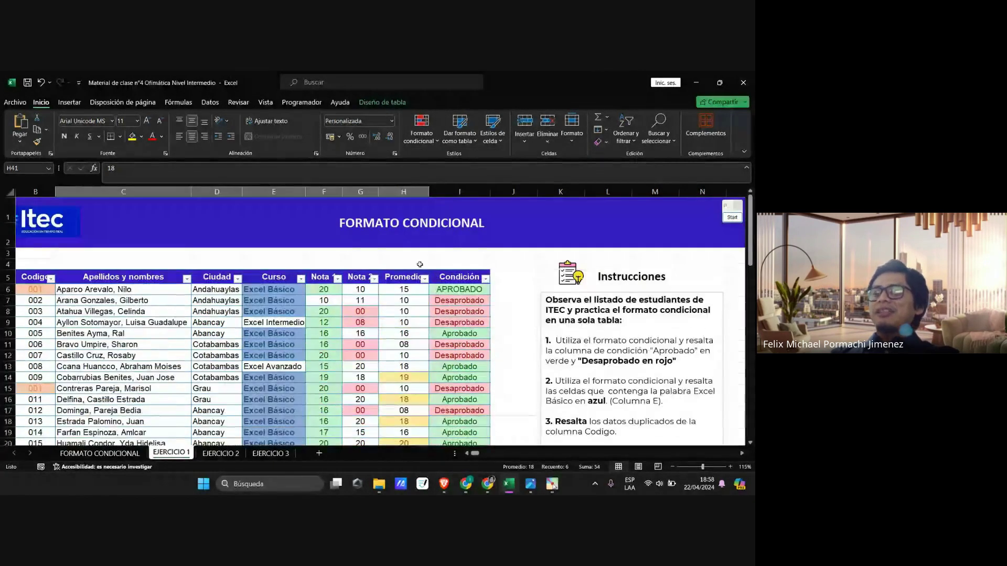
{"action": "scroll", "coordinate": [420, 265], "scroll_direction": "down", "scroll_amount": 8}
{"action": "left_click", "coordinate": [42, 102]}
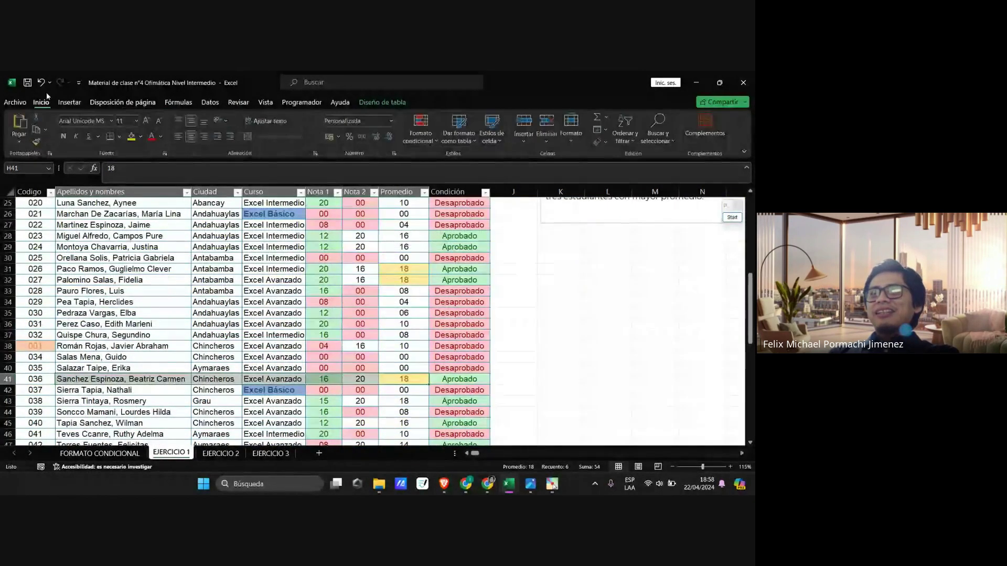
{"action": "scroll", "coordinate": [344, 286], "scroll_direction": "up", "scroll_amount": 5}
{"action": "scroll", "coordinate": [344, 286], "scroll_direction": "up", "scroll_amount": 3}
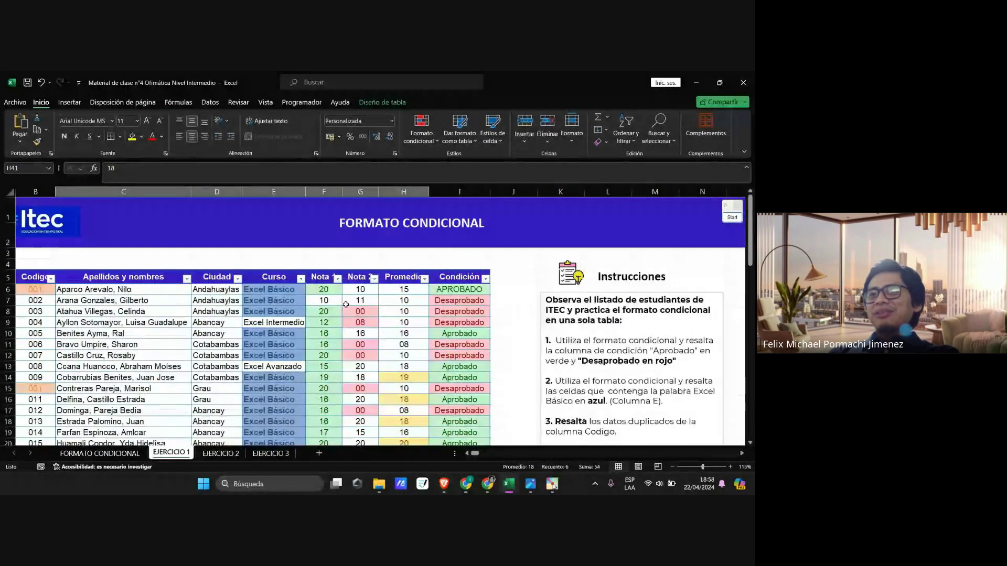
{"action": "left_click", "coordinate": [421, 131]}
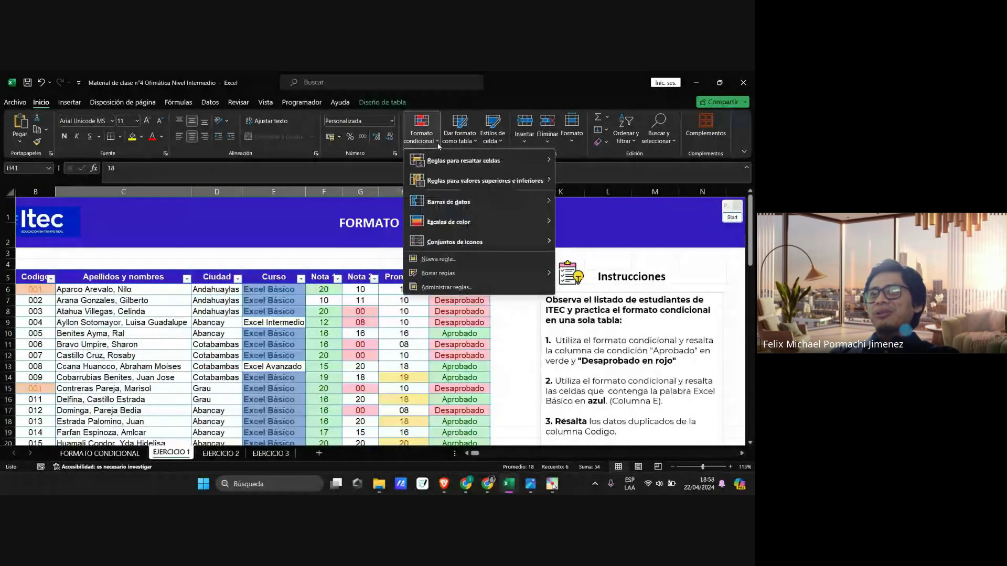
Step: Bring up the open Google Chrome windows to switch to the Google Meet call
{"action": "left_click", "coordinate": [488, 486]}
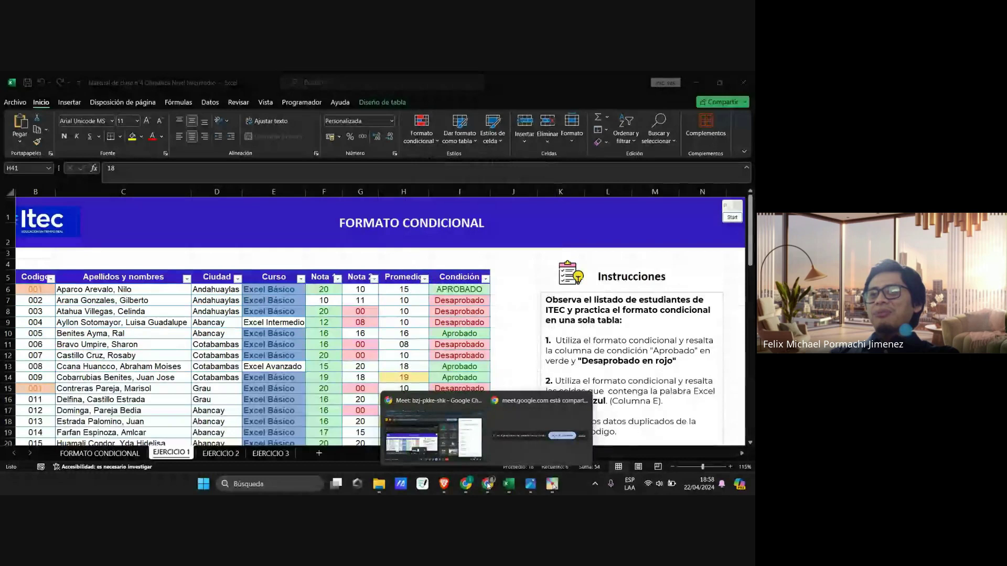
Step: Check the call's chat messages in Google Meet, and return to the Excel workbook on the EJERCICIO 2 sheet
{"action": "left_click", "coordinate": [448, 435]}
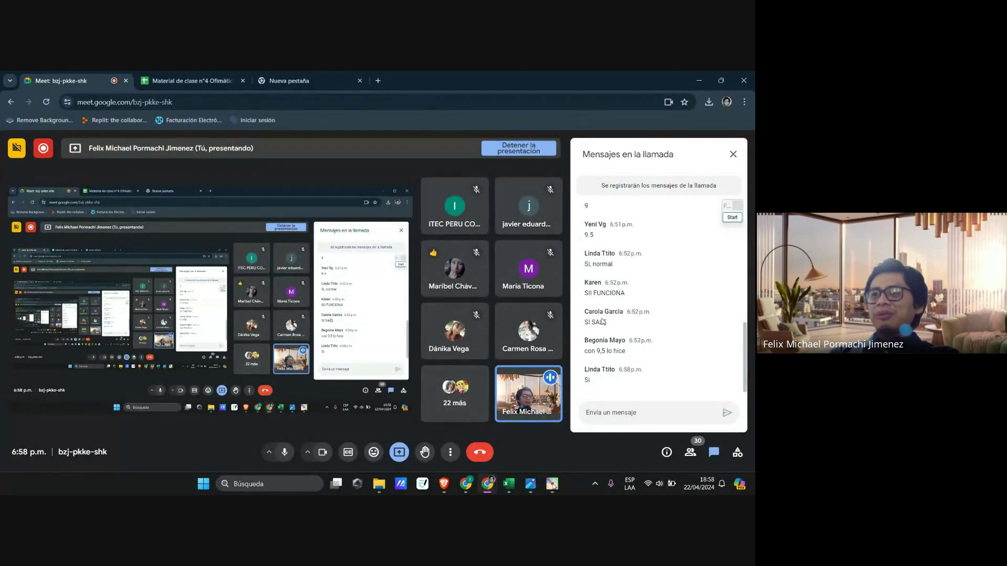
{"action": "left_click", "coordinate": [466, 482]}
{"action": "left_click", "coordinate": [508, 482]}
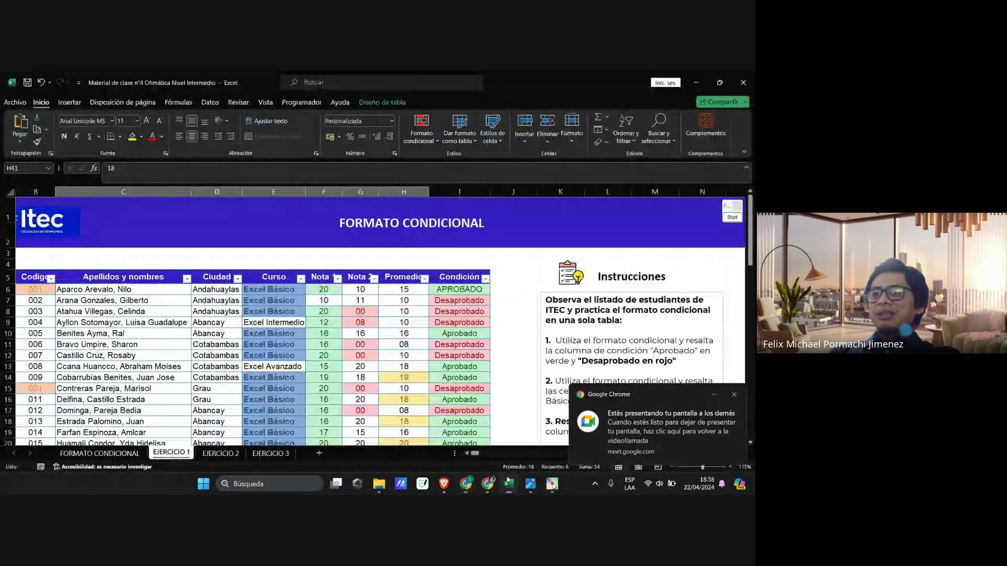
{"action": "left_click", "coordinate": [227, 452]}
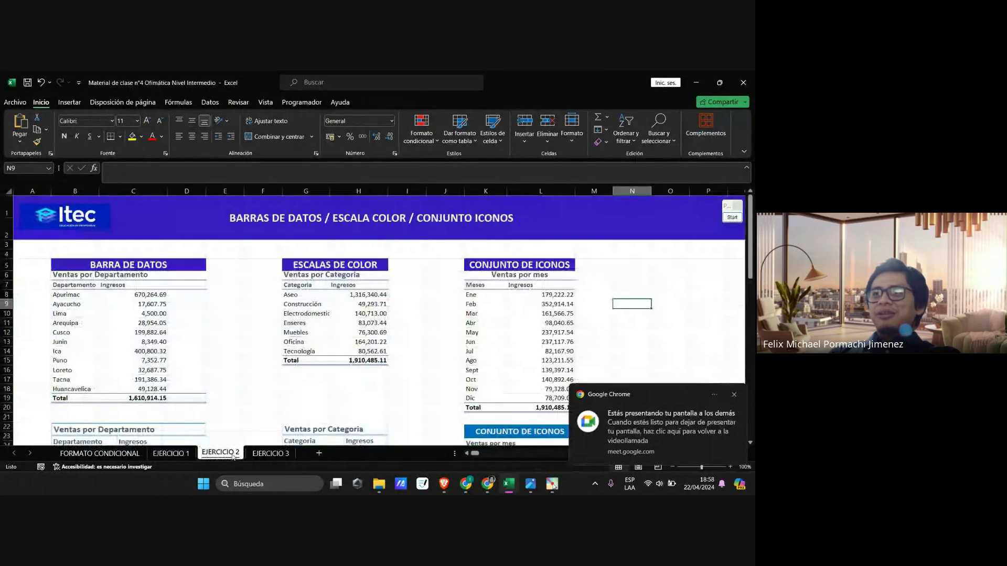
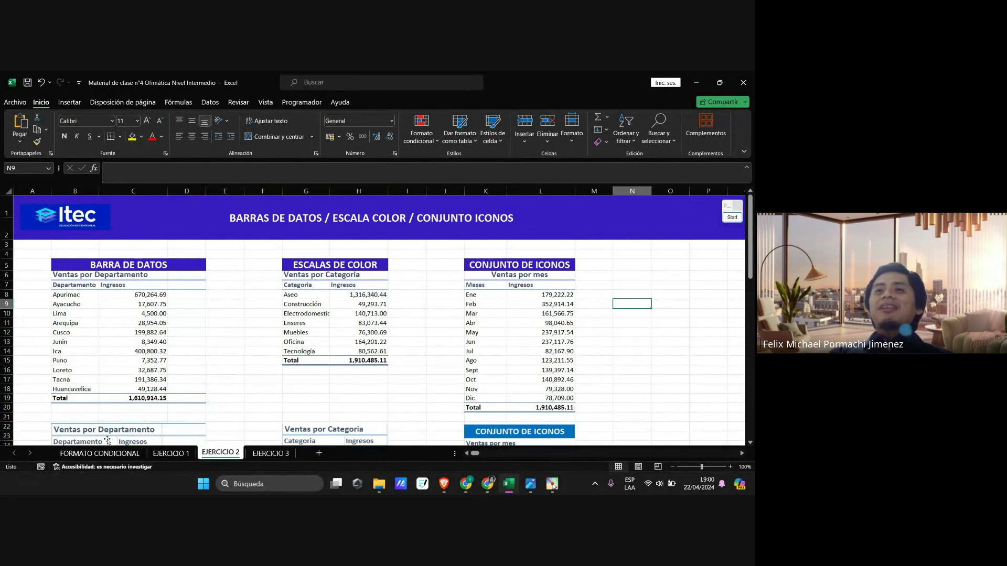
Step: Examine the department names, the Ingresos values and the empty column beside them in the BARRA DE DATOS table
{"action": "left_click", "coordinate": [159, 322]}
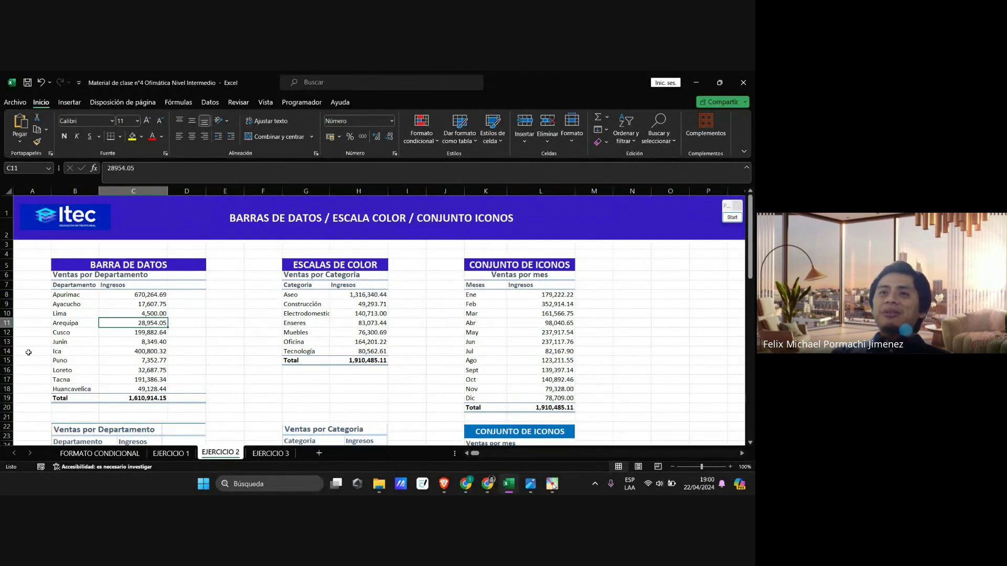
{"action": "left_click", "coordinate": [69, 295]}
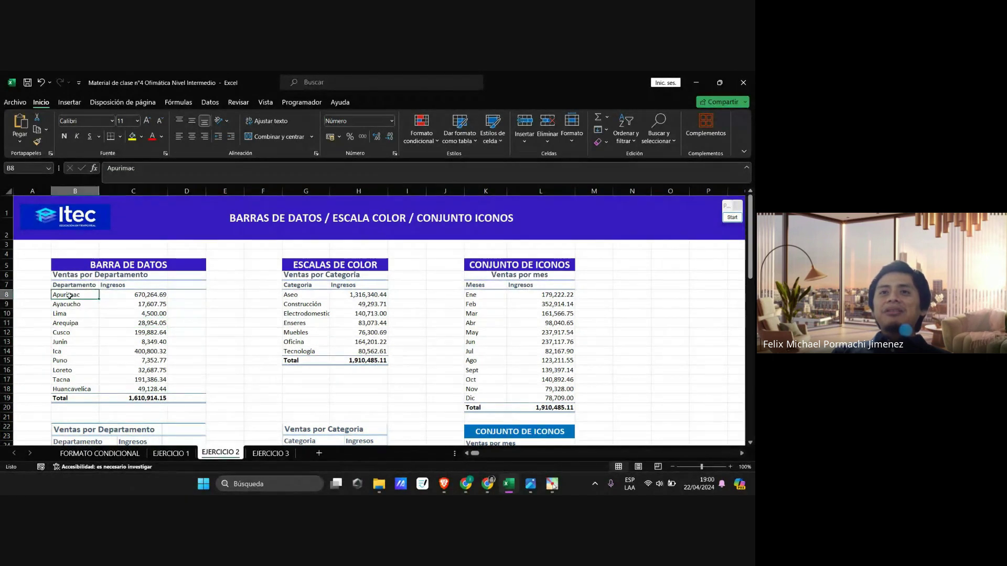
{"action": "left_click_drag", "start_coordinate": [69, 295], "coordinate": [93, 386]}
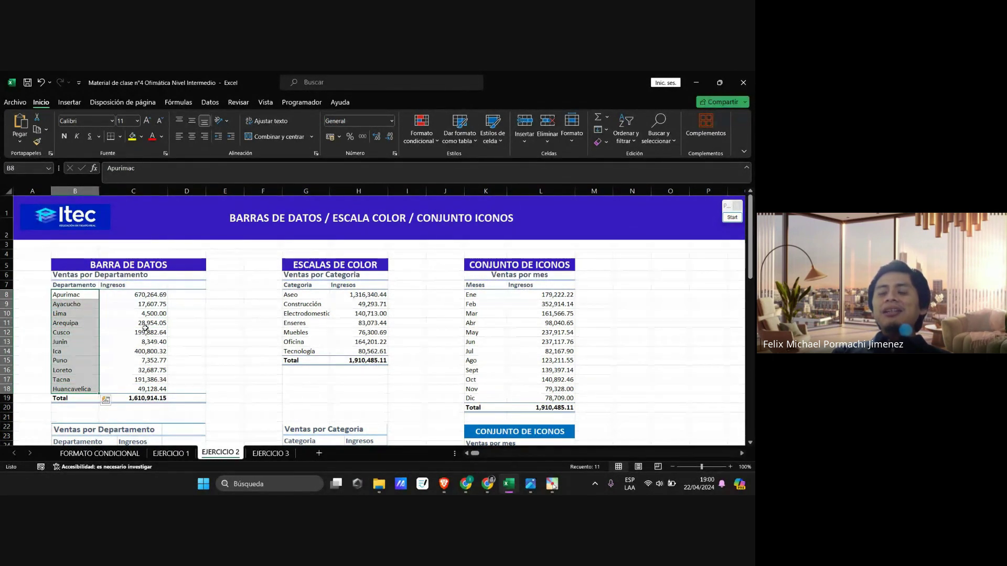
{"action": "left_click_drag", "start_coordinate": [132, 295], "coordinate": [150, 386]}
{"action": "left_click", "coordinate": [138, 323]}
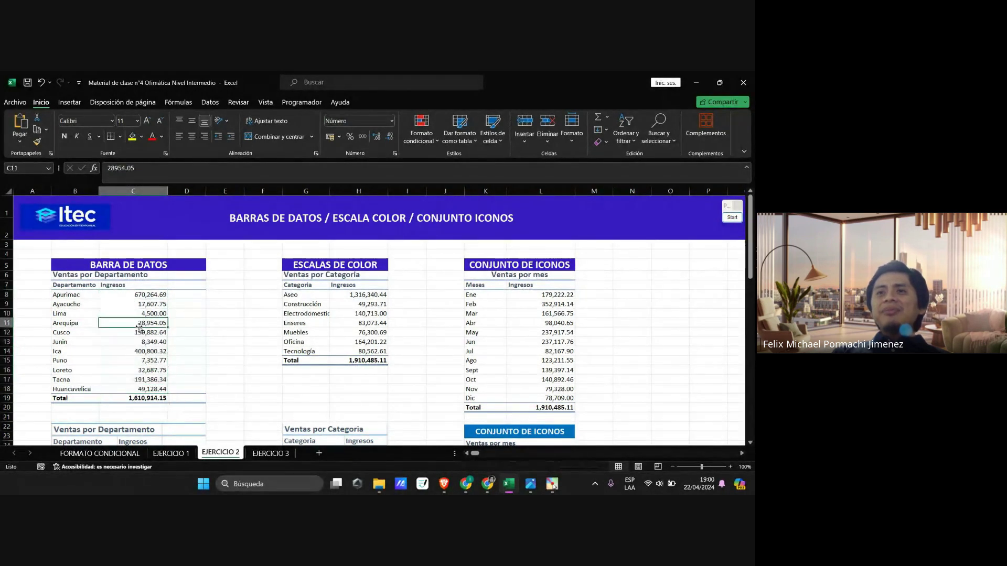
{"action": "left_click_drag", "start_coordinate": [146, 295], "coordinate": [148, 391]}
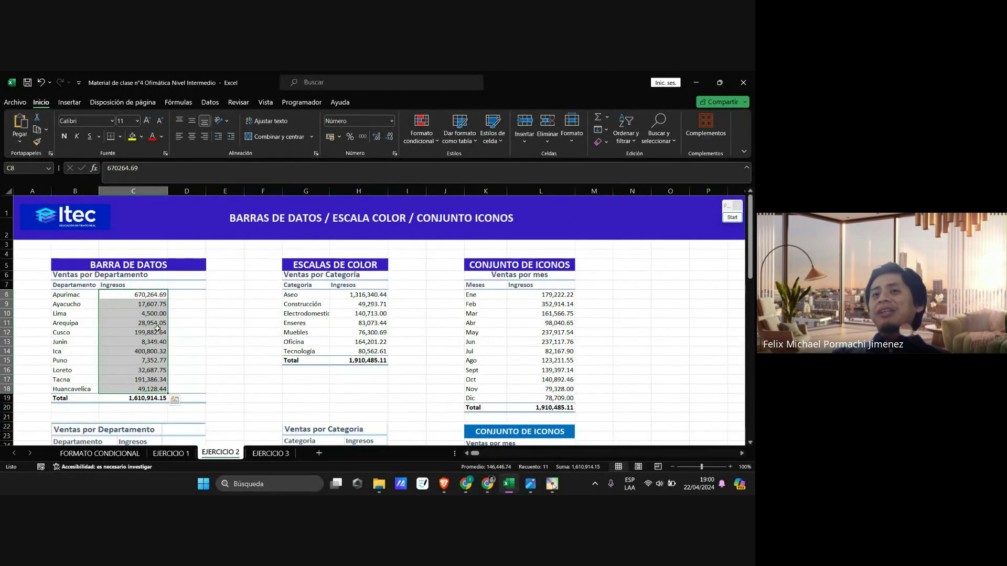
{"action": "left_click_drag", "start_coordinate": [192, 295], "coordinate": [194, 387]}
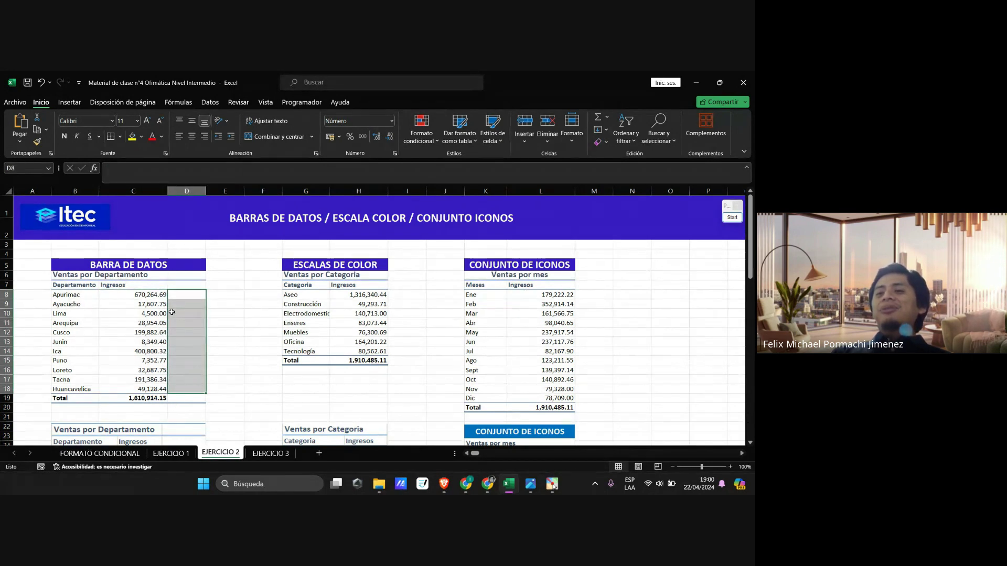
{"action": "left_click", "coordinate": [188, 376]}
{"action": "left_click", "coordinate": [209, 292]}
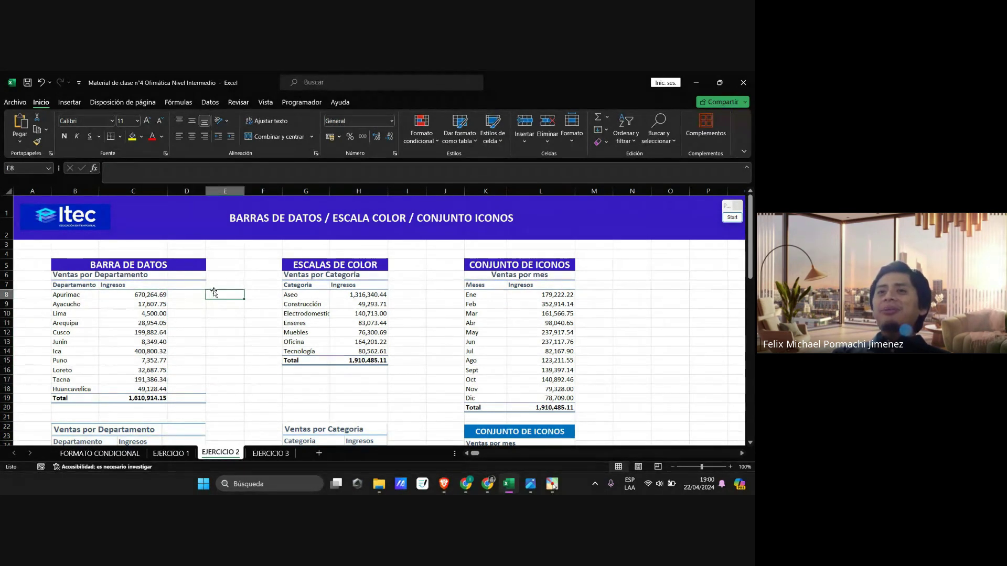
{"action": "left_click", "coordinate": [190, 294]}
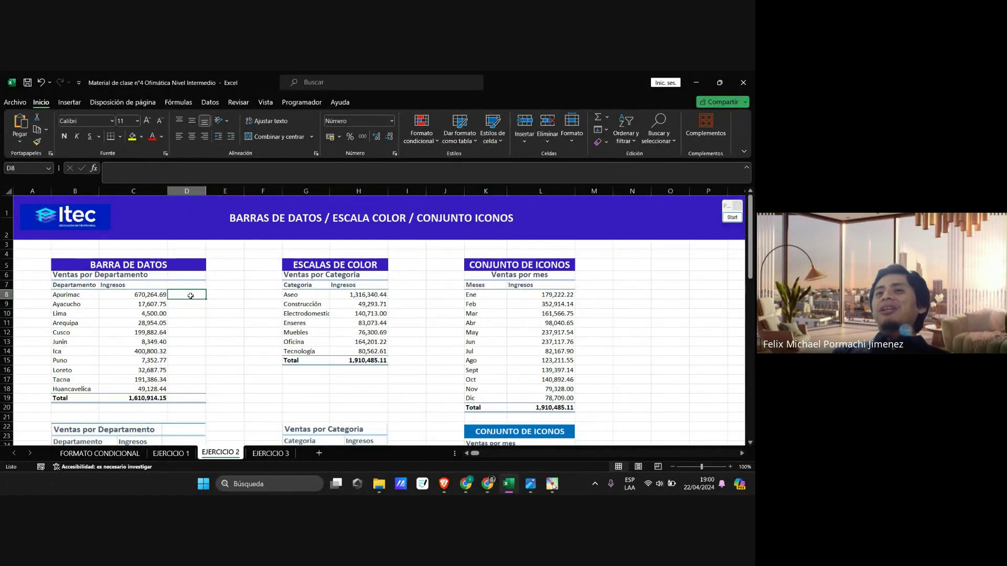
{"action": "left_click_drag", "start_coordinate": [146, 294], "coordinate": [144, 382]}
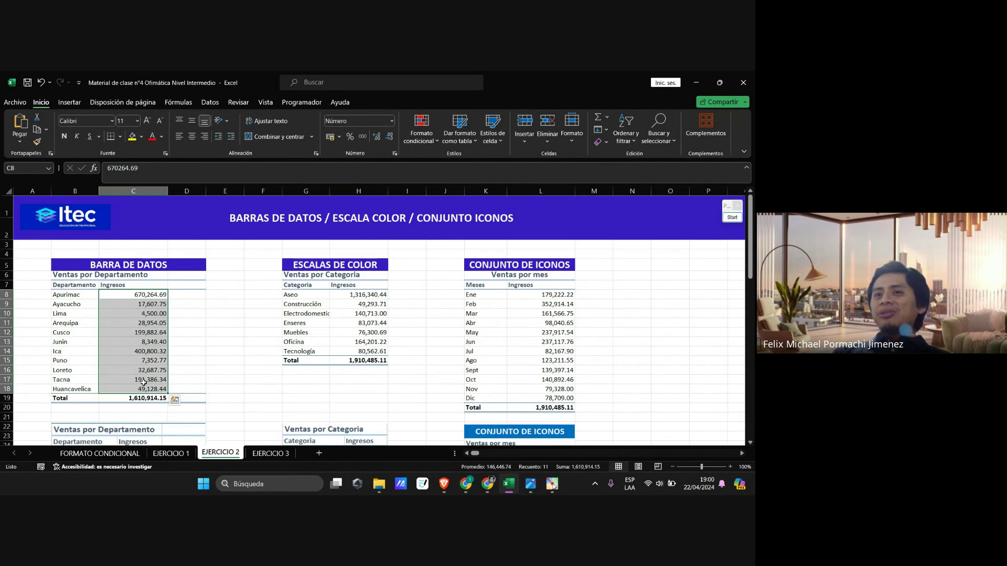
{"action": "left_click", "coordinate": [186, 295]}
Step: Copy the department income values from C8:C18 into the empty adjacent range D8:D18 of the BARRA DE DATOS table
{"action": "left_click", "coordinate": [151, 296]}
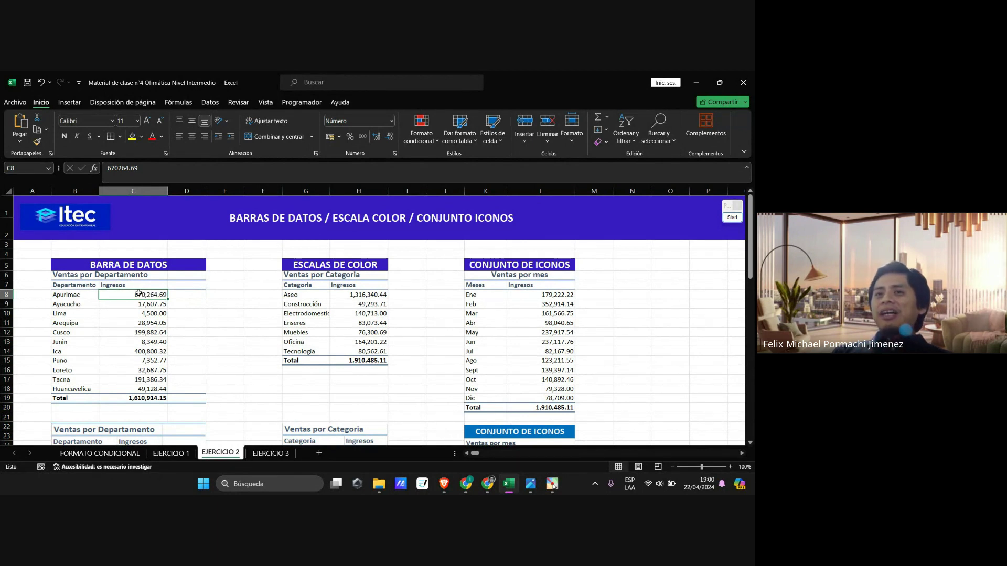
{"action": "key", "text": "shift+Down"}
{"action": "key", "text": "shift+Down"}
{"action": "key", "text": "shift+Down"}
{"action": "key", "text": "shift+Down"}
{"action": "key", "text": "shift+Down"}
{"action": "key", "text": "shift+Down"}
{"action": "key", "text": "shift+Down"}
{"action": "key", "text": "shift+Down"}
{"action": "key", "text": "shift+Down"}
{"action": "key", "text": "shift+Down"}
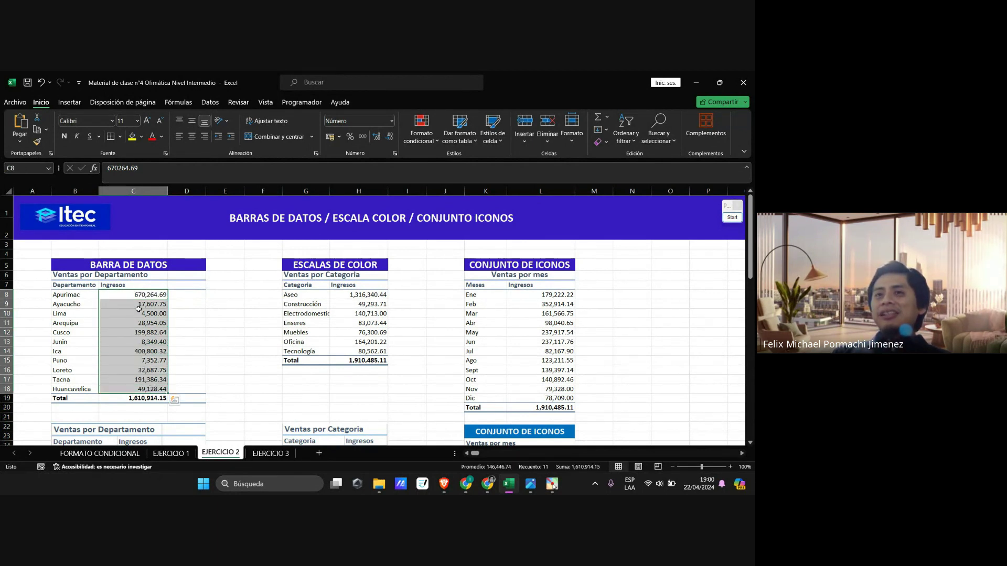
{"action": "key", "text": "ctrl+c"}
{"action": "left_click", "coordinate": [192, 294]}
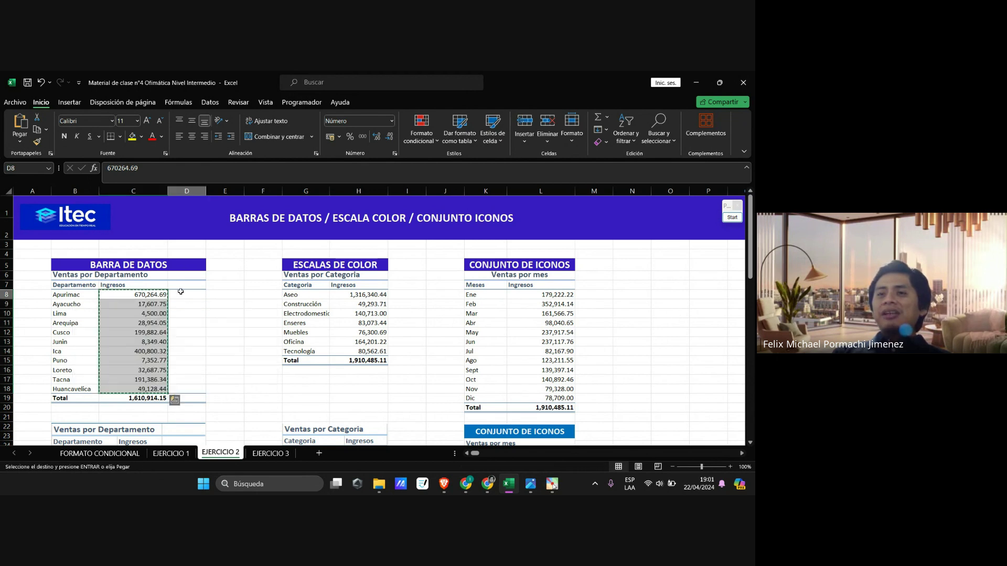
{"action": "key", "text": "ctrl+v"}
{"action": "left_click", "coordinate": [245, 313]}
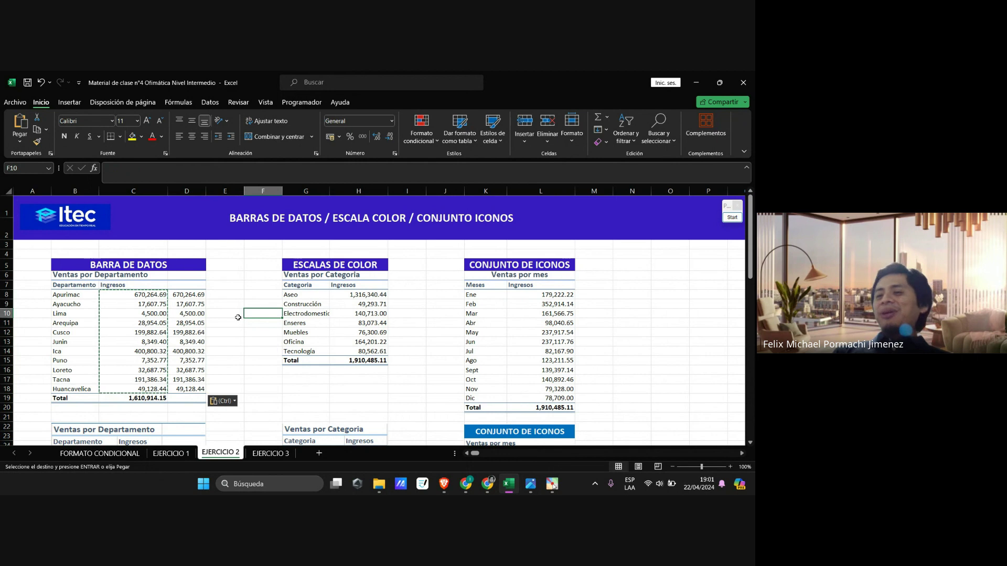
{"action": "left_click", "coordinate": [249, 329]}
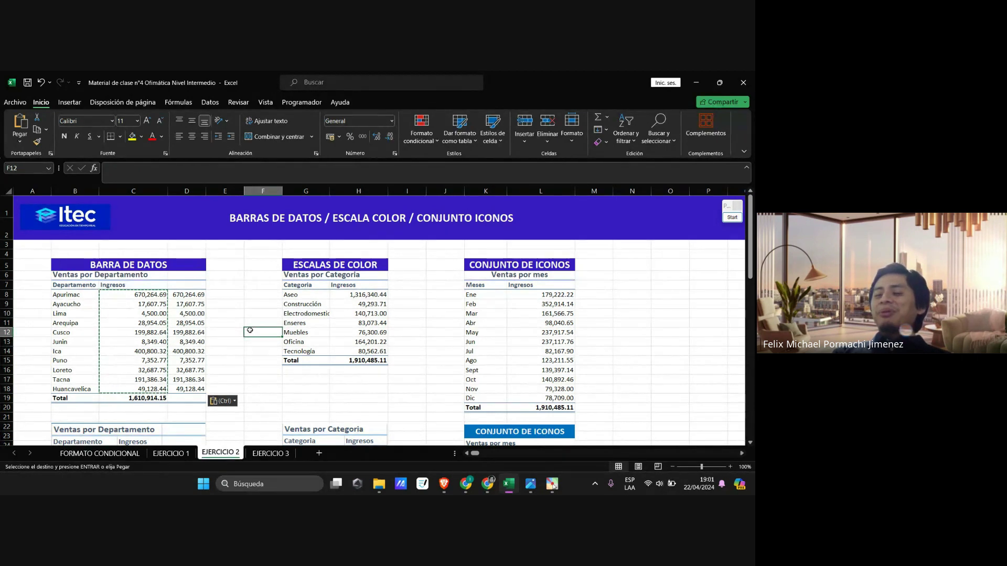
{"action": "key", "text": "Escape"}
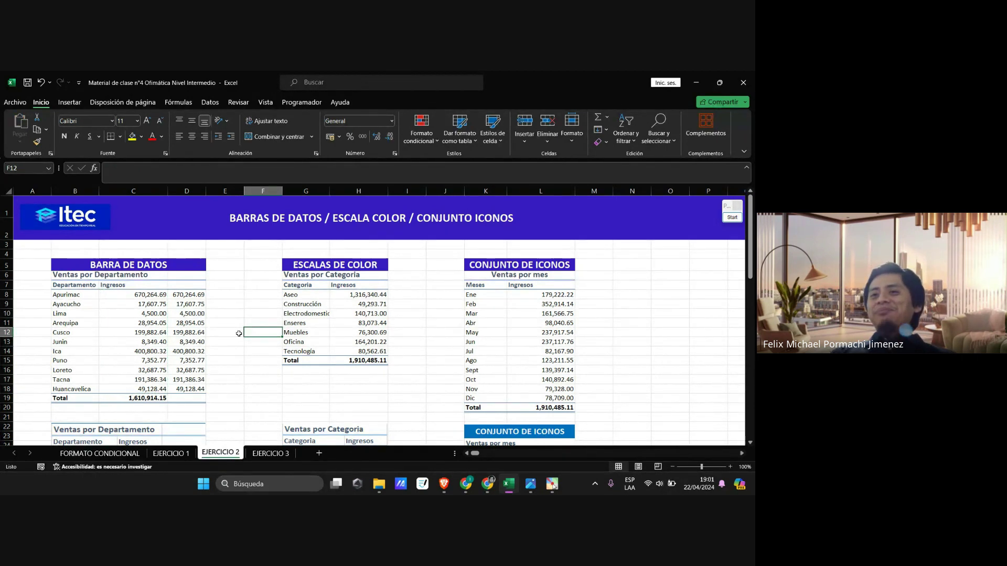
Step: Dismiss the ESET subscription pop-up covering the sheet
{"action": "left_click", "coordinate": [140, 296]}
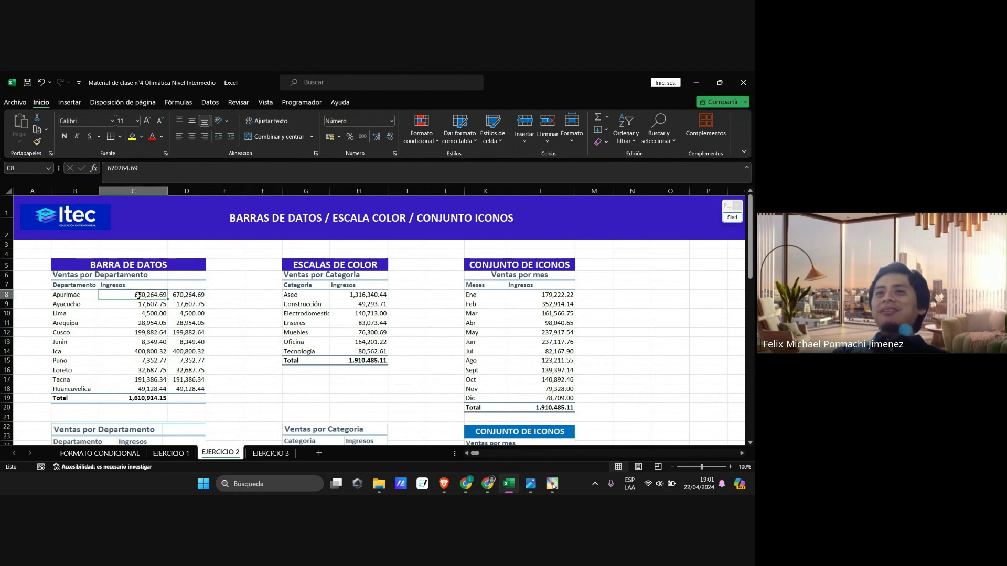
{"action": "left_click", "coordinate": [139, 340]}
{"action": "left_click", "coordinate": [139, 314]}
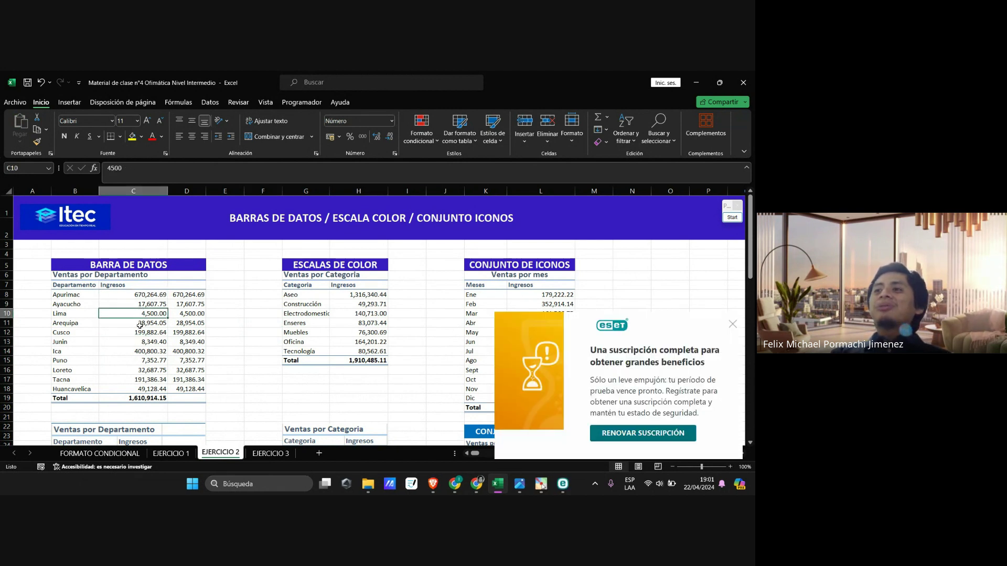
{"action": "left_click", "coordinate": [732, 325]}
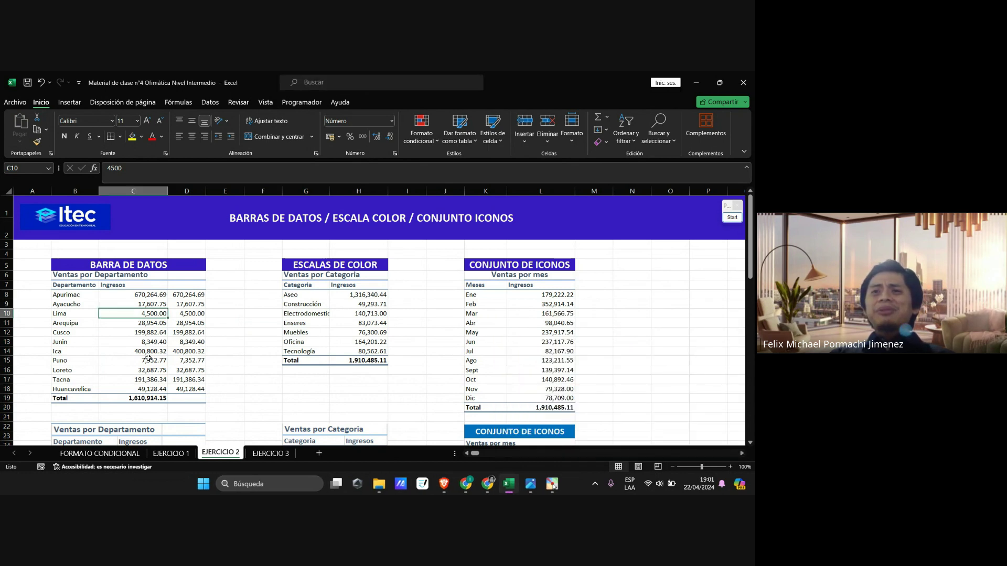
Step: Set Apurimac's income in cell C8 of the BARRA DE DATOS table to 580000
{"action": "left_click", "coordinate": [131, 297]}
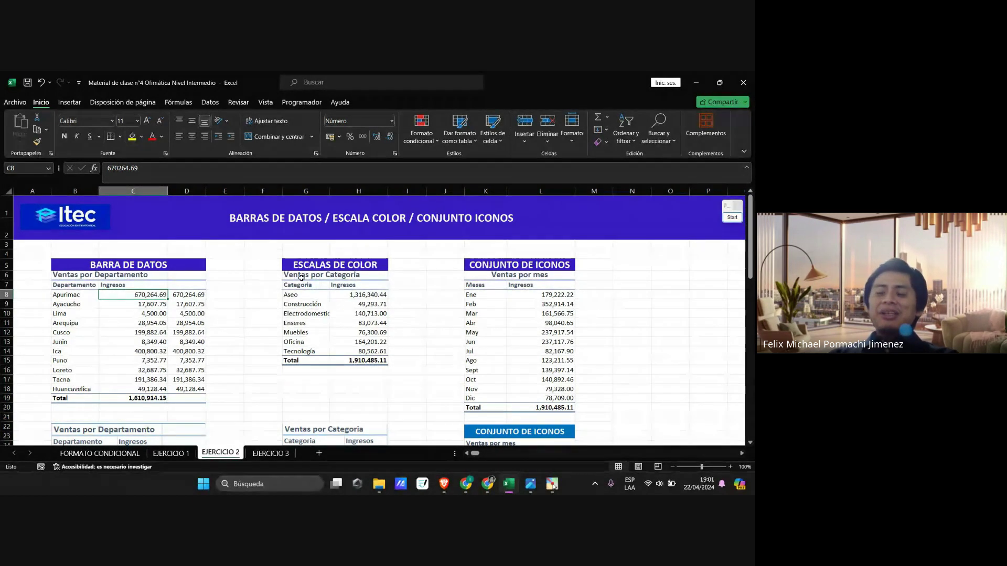
{"action": "type", "text": "58"}
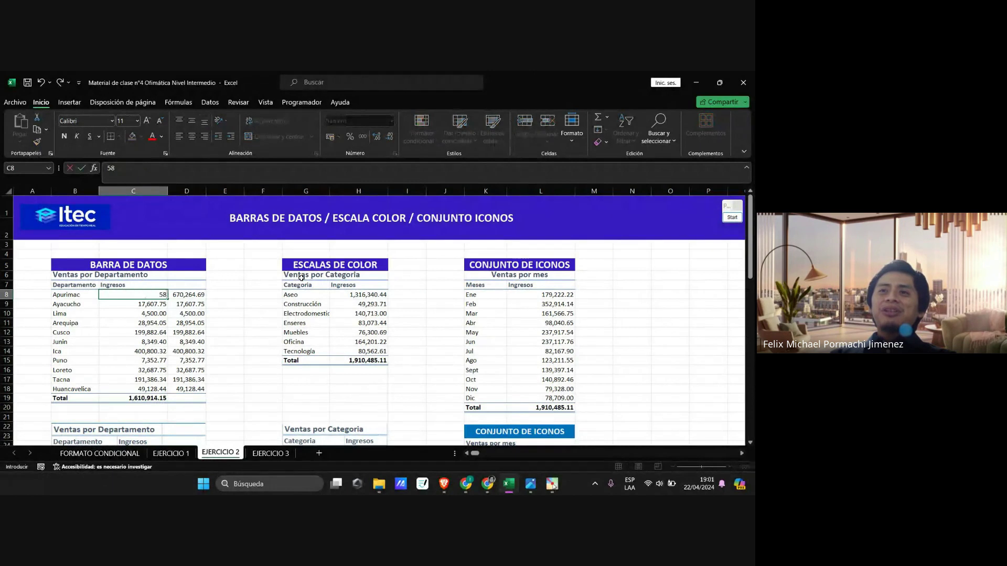
{"action": "type", "text": "0000"}
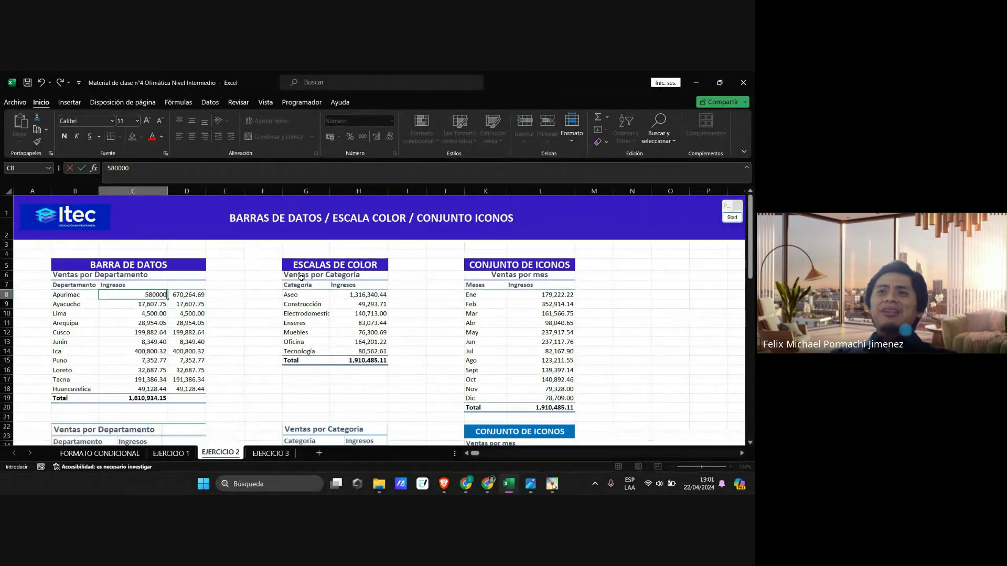
{"action": "key", "text": "Return"}
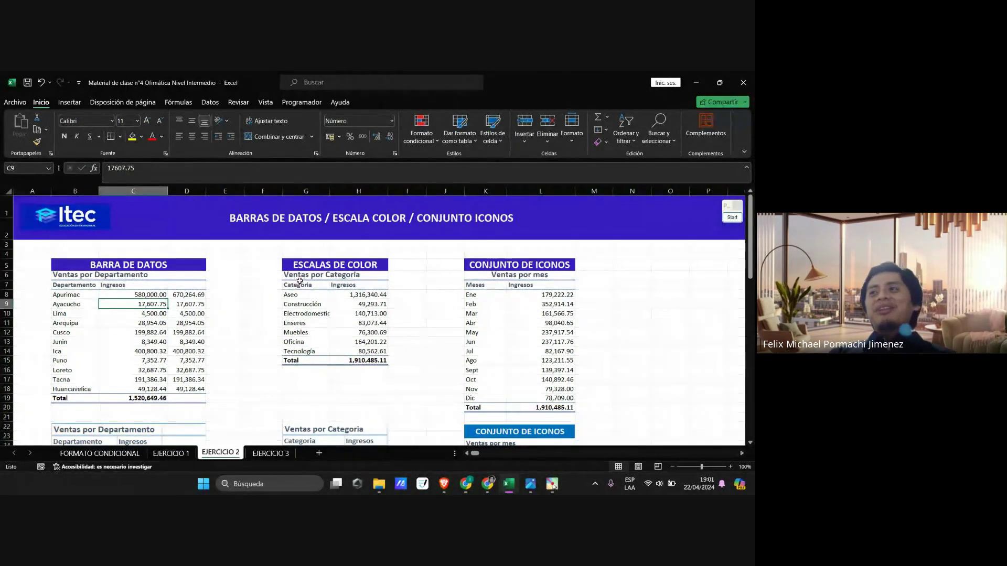
Step: Start the screen annotation tool and compare the magnified Apurimac income with its copy in the adjacent column
{"action": "left_click", "coordinate": [732, 217]}
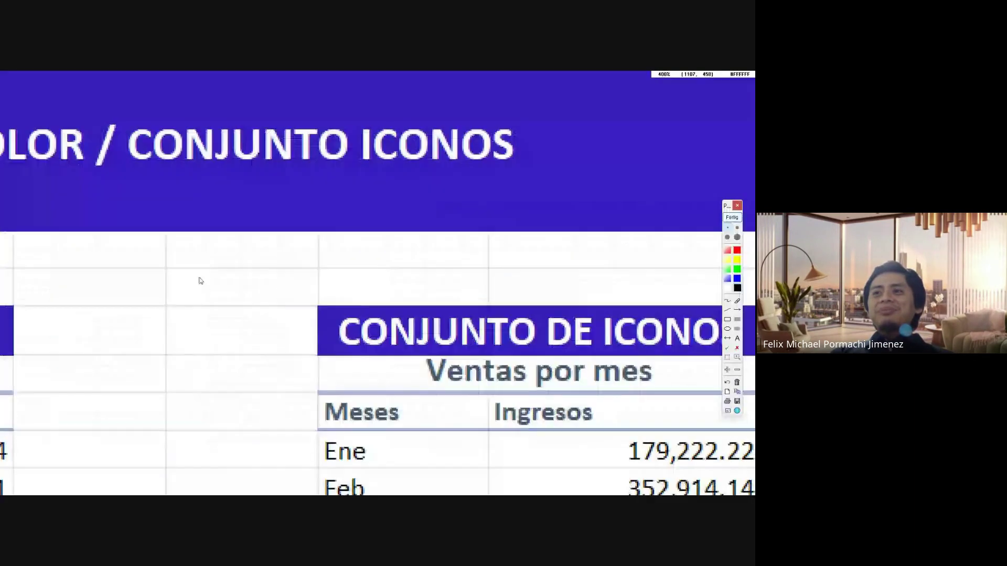
{"action": "scroll", "coordinate": [200, 280], "scroll_direction": "down", "scroll_amount": 3}
{"action": "scroll", "coordinate": [264, 286], "scroll_direction": "up", "scroll_amount": 3}
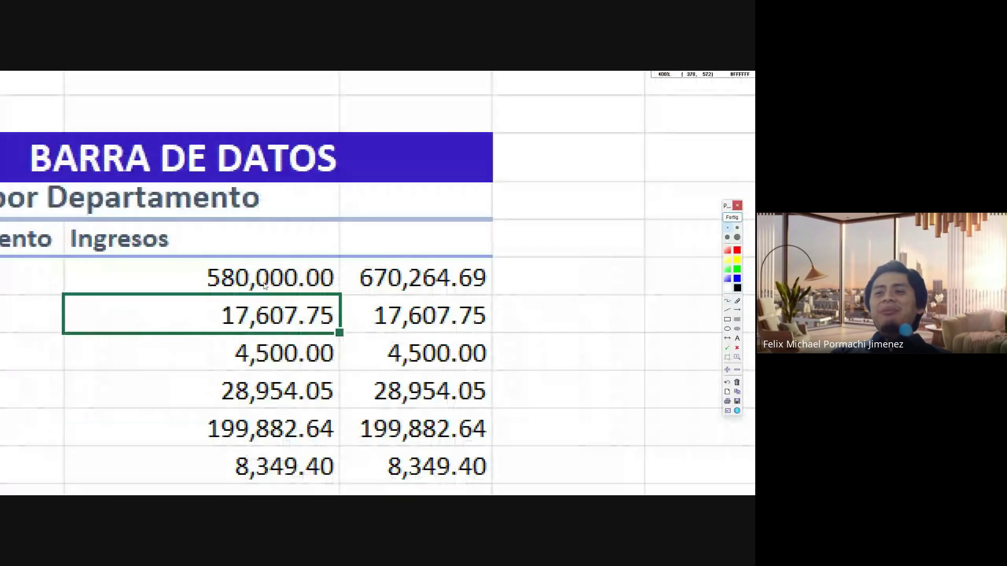
{"action": "scroll", "coordinate": [265, 286], "scroll_direction": "up", "scroll_amount": 1}
{"action": "scroll", "coordinate": [224, 270], "scroll_direction": "up", "scroll_amount": 1}
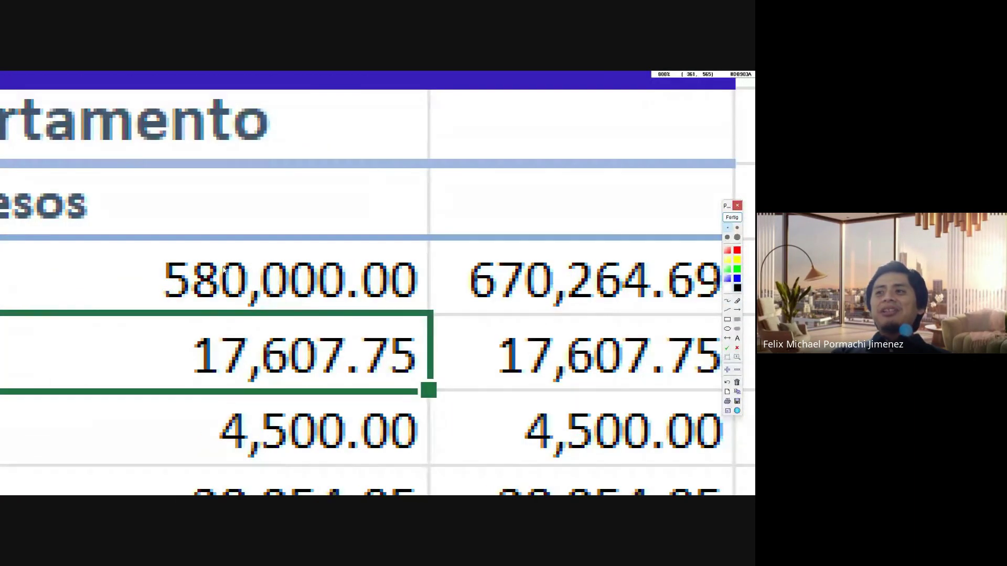
{"action": "scroll", "coordinate": [224, 270], "scroll_direction": "down", "scroll_amount": 1}
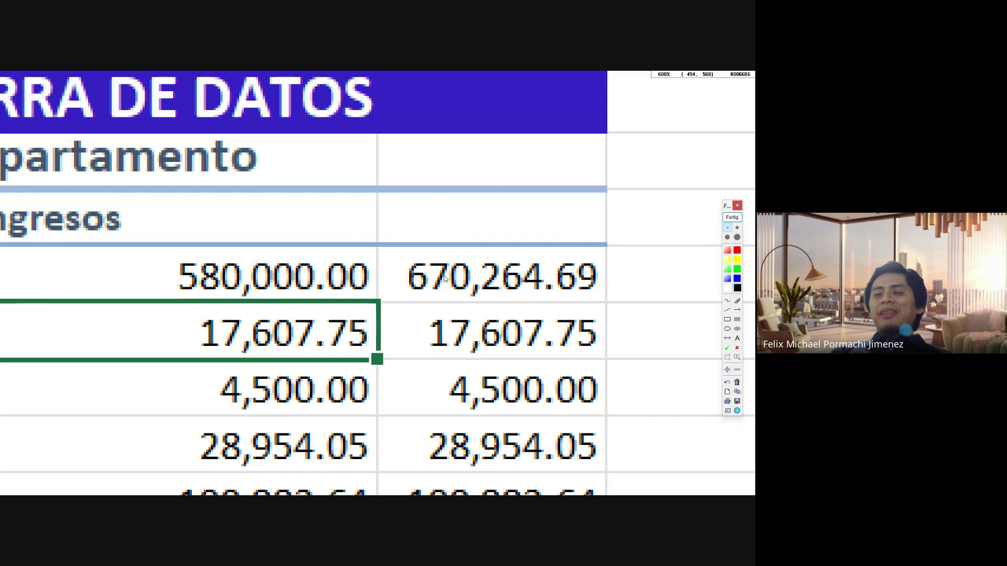
{"action": "scroll", "coordinate": [443, 278], "scroll_direction": "down", "scroll_amount": 1}
{"action": "scroll", "coordinate": [352, 341], "scroll_direction": "down", "scroll_amount": 1}
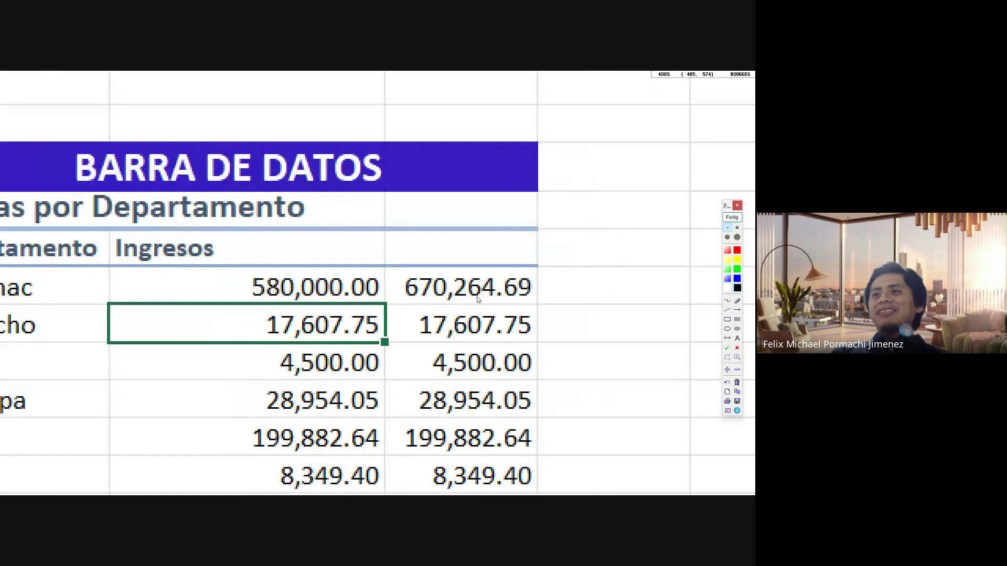
{"action": "scroll", "coordinate": [455, 293], "scroll_direction": "up", "scroll_amount": 4}
{"action": "scroll", "coordinate": [483, 290], "scroll_direction": "up", "scroll_amount": 2}
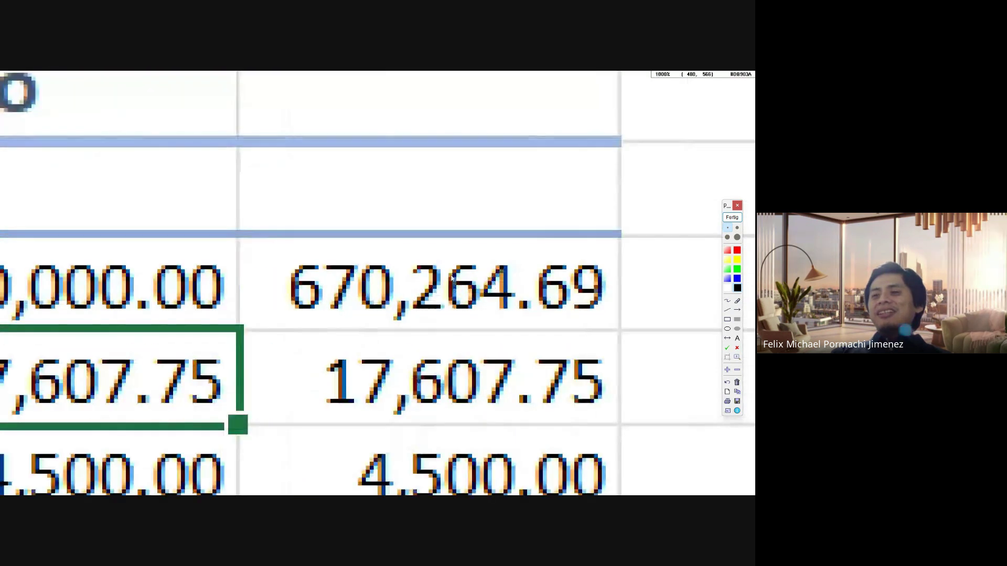
{"action": "scroll", "coordinate": [352, 268], "scroll_direction": "down", "scroll_amount": 5}
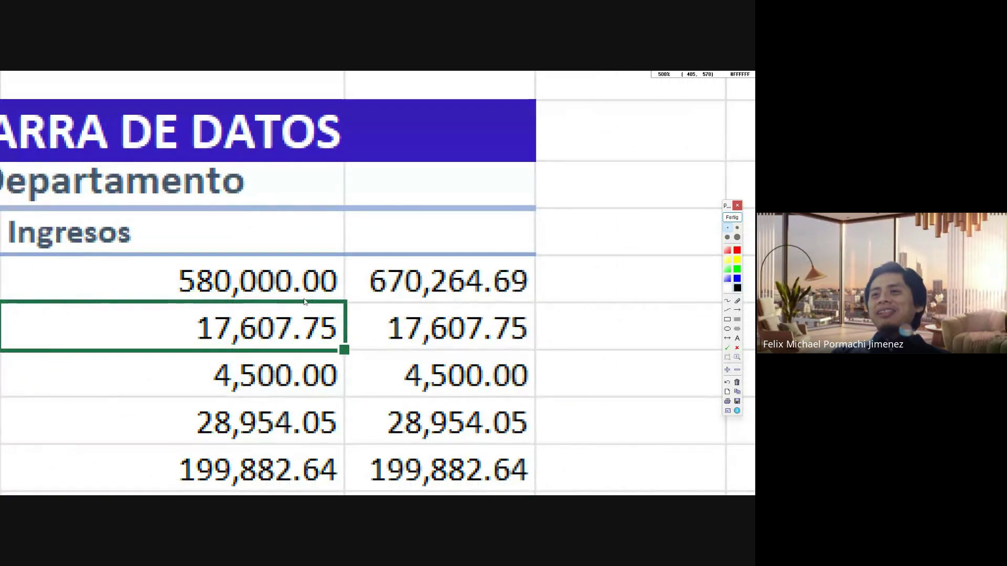
{"action": "scroll", "coordinate": [304, 302], "scroll_direction": "up", "scroll_amount": 5}
{"action": "scroll", "coordinate": [302, 274], "scroll_direction": "down", "scroll_amount": 4}
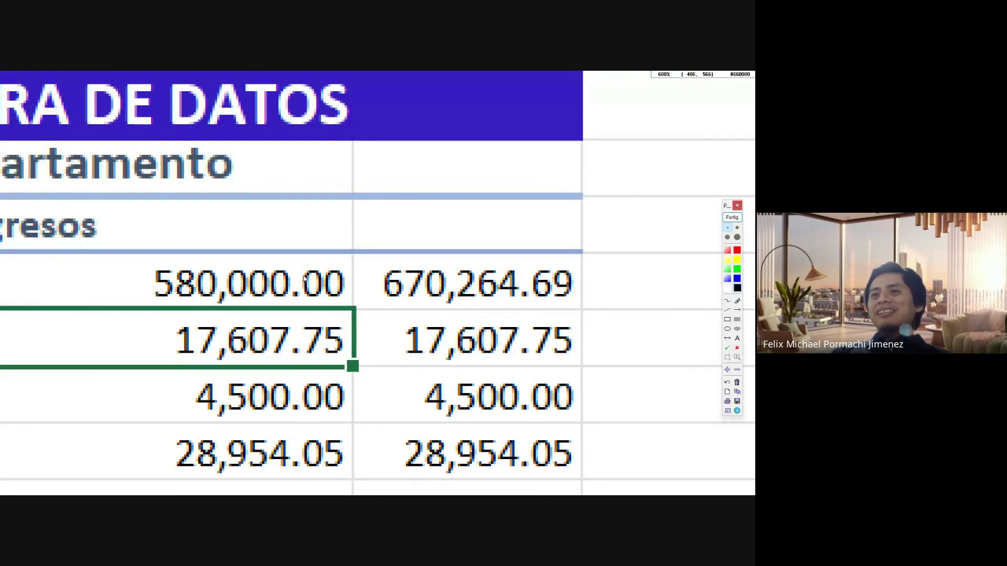
{"action": "scroll", "coordinate": [305, 278], "scroll_direction": "up", "scroll_amount": 4}
{"action": "scroll", "coordinate": [224, 282], "scroll_direction": "down", "scroll_amount": 4}
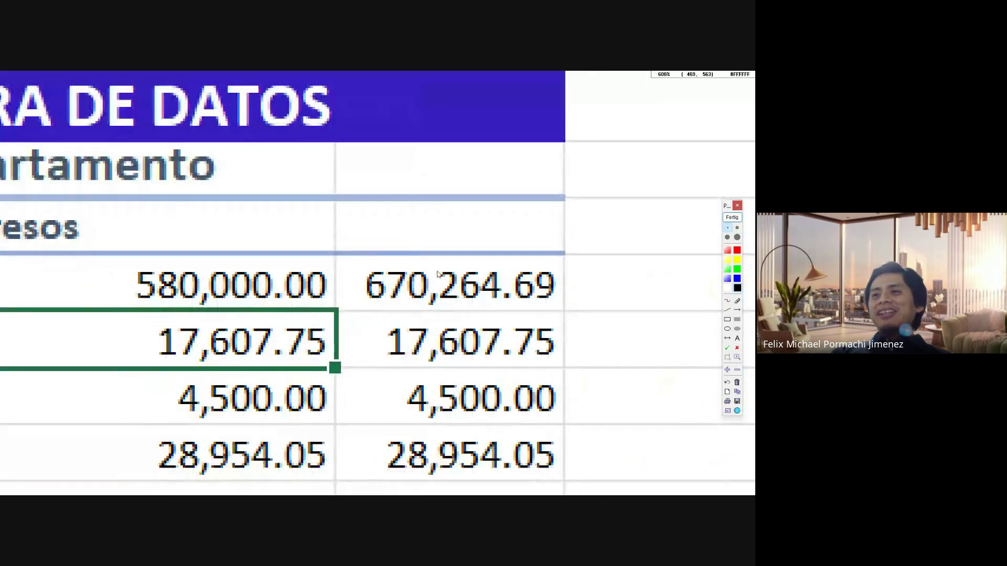
Step: Examine the magnified Apurimac values in C8 and D8 and close the magnified view
{"action": "scroll", "coordinate": [438, 274], "scroll_direction": "up", "scroll_amount": 4}
{"action": "scroll", "coordinate": [382, 303], "scroll_direction": "down", "scroll_amount": 4}
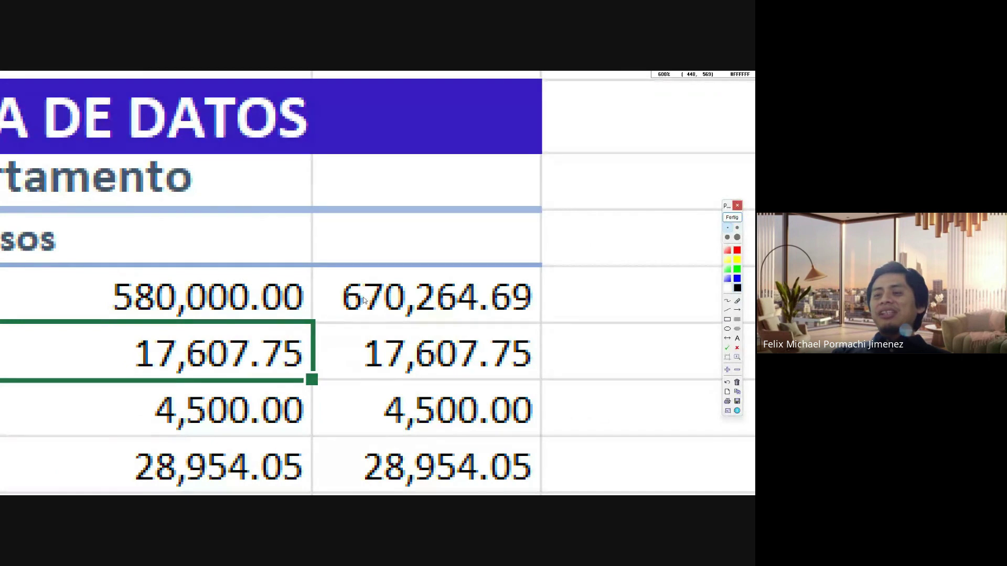
{"action": "scroll", "coordinate": [425, 304], "scroll_direction": "up", "scroll_amount": 4}
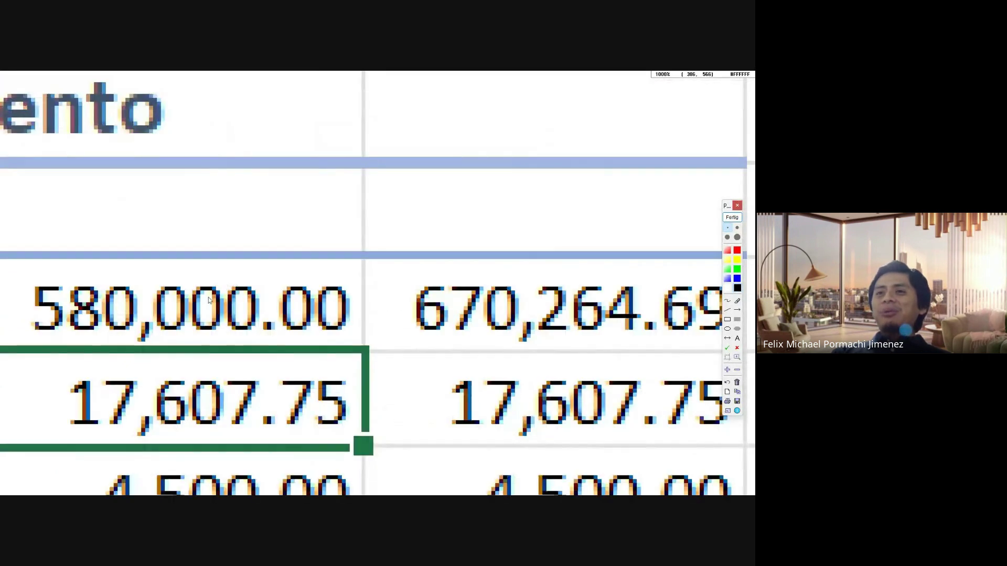
{"action": "scroll", "coordinate": [370, 309], "scroll_direction": "down", "scroll_amount": 5}
{"action": "scroll", "coordinate": [370, 310], "scroll_direction": "up", "scroll_amount": 5}
{"action": "scroll", "coordinate": [381, 303], "scroll_direction": "down", "scroll_amount": 6}
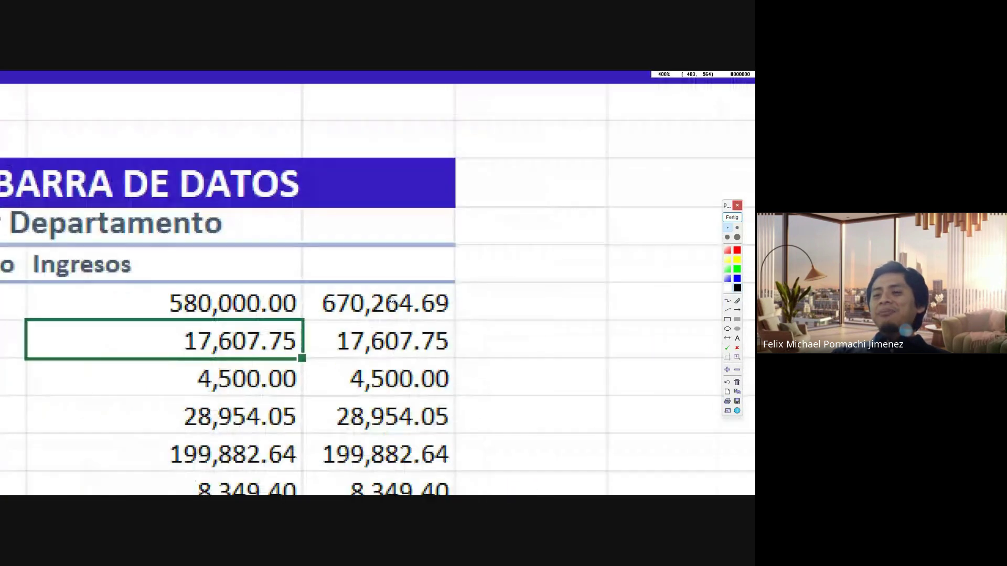
{"action": "key", "text": "Escape"}
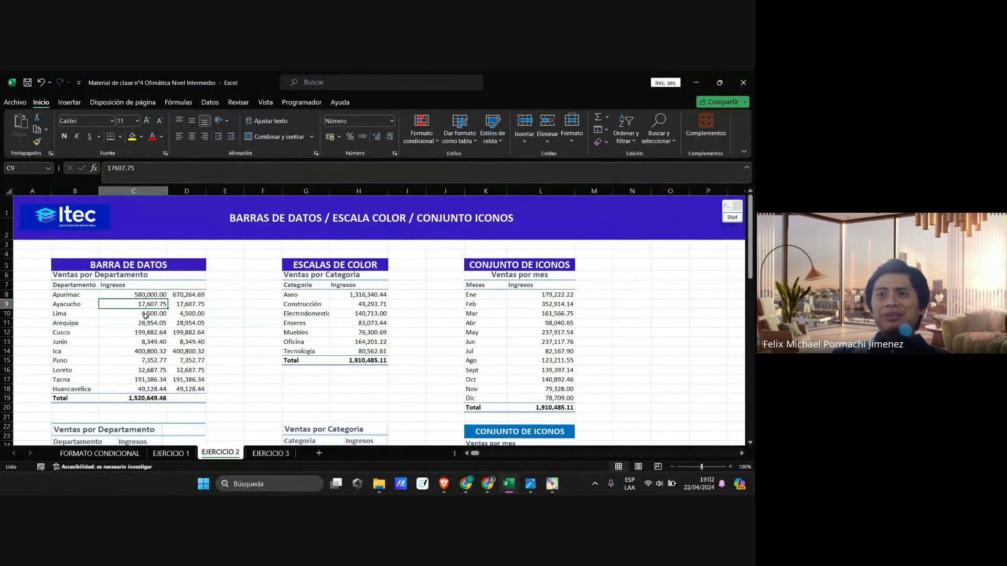
Step: Undo the last change to Apurimac's income and clear the copied values from D8:D18
{"action": "key", "text": "ctrl+z"}
{"action": "left_click_drag", "start_coordinate": [192, 295], "coordinate": [197, 390]}
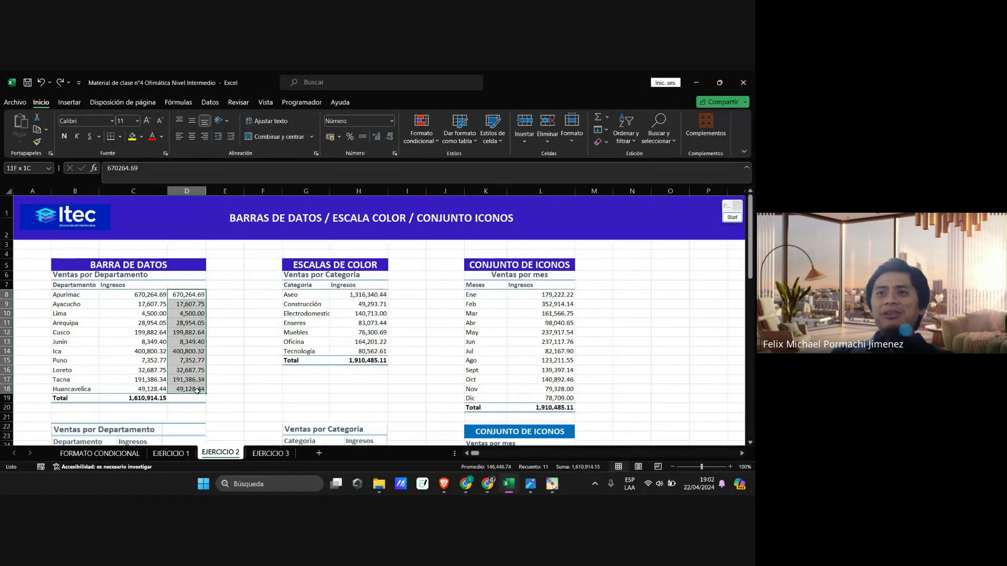
{"action": "key", "text": "Delete"}
{"action": "left_click", "coordinate": [219, 334]}
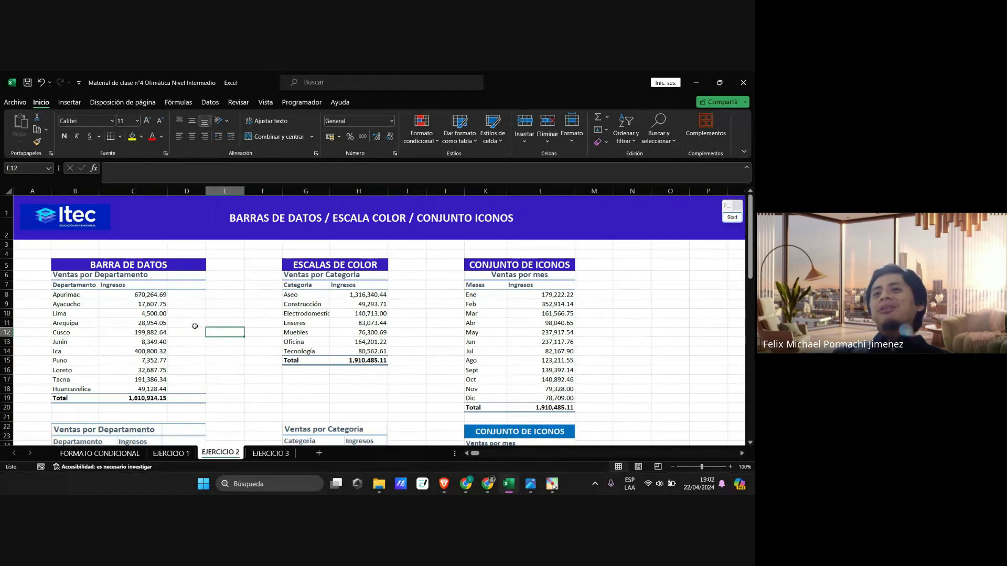
Step: Enter the formula =C8 in cell D8 to link it to Apurimac's income
{"action": "left_click", "coordinate": [177, 296]}
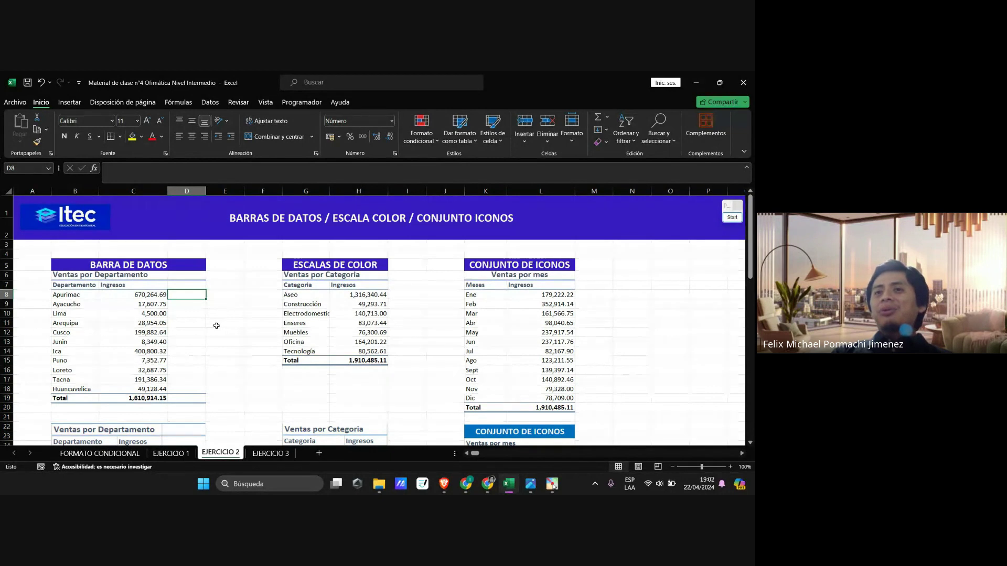
{"action": "type", "text": "="}
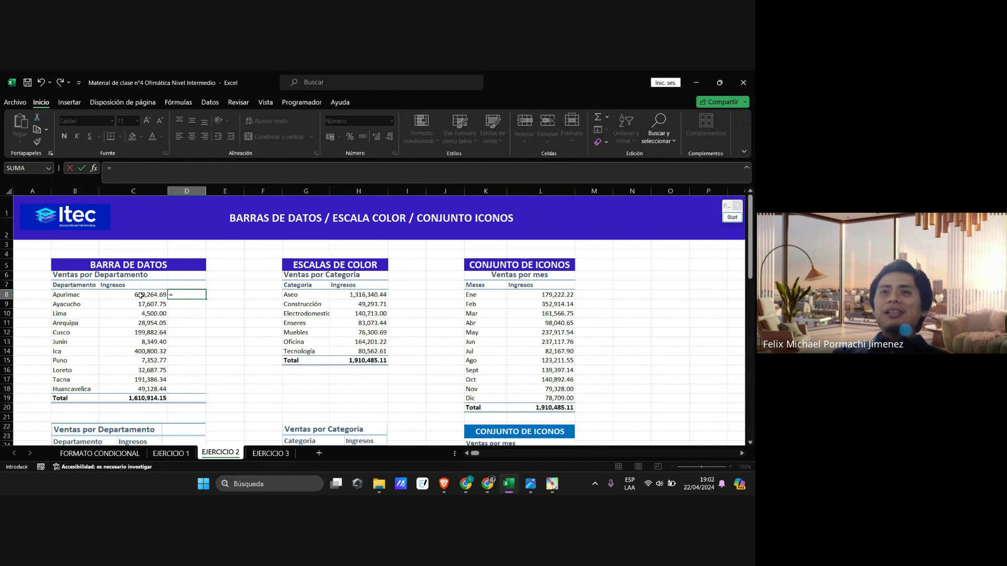
{"action": "left_click", "coordinate": [140, 295]}
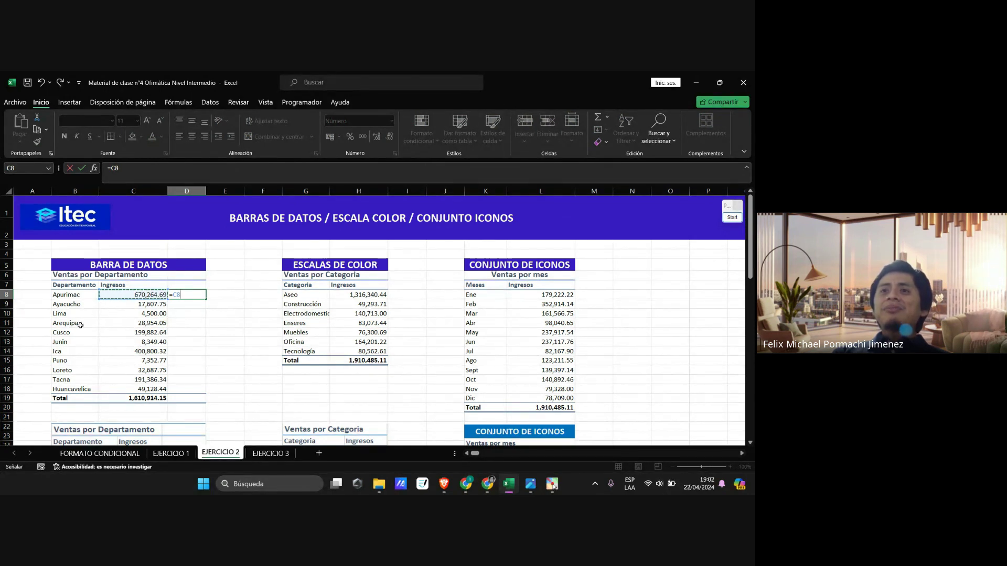
{"action": "key", "text": "Return"}
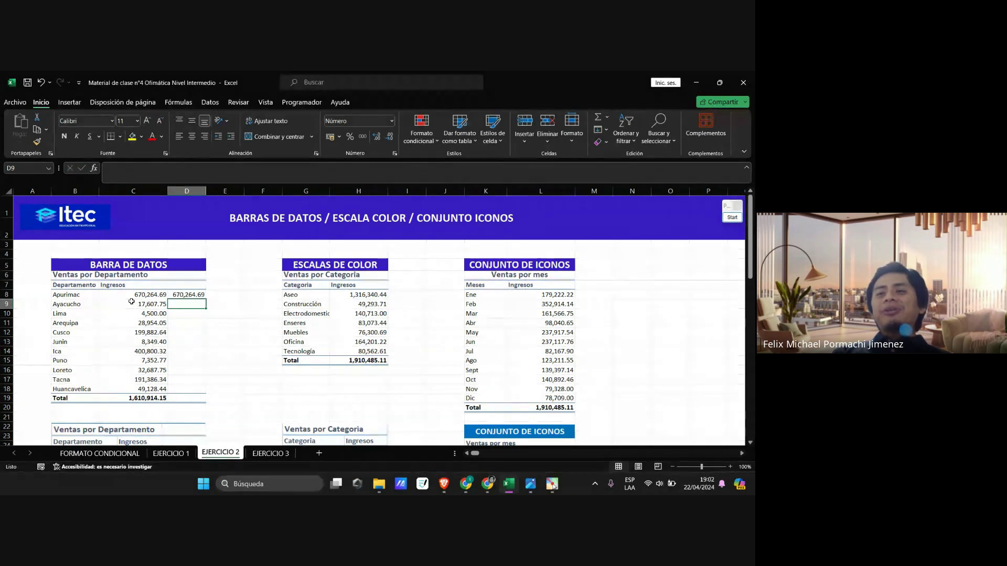
Step: Fill the linking formula from D8 down through D18 for all the departments
{"action": "left_click", "coordinate": [190, 295]}
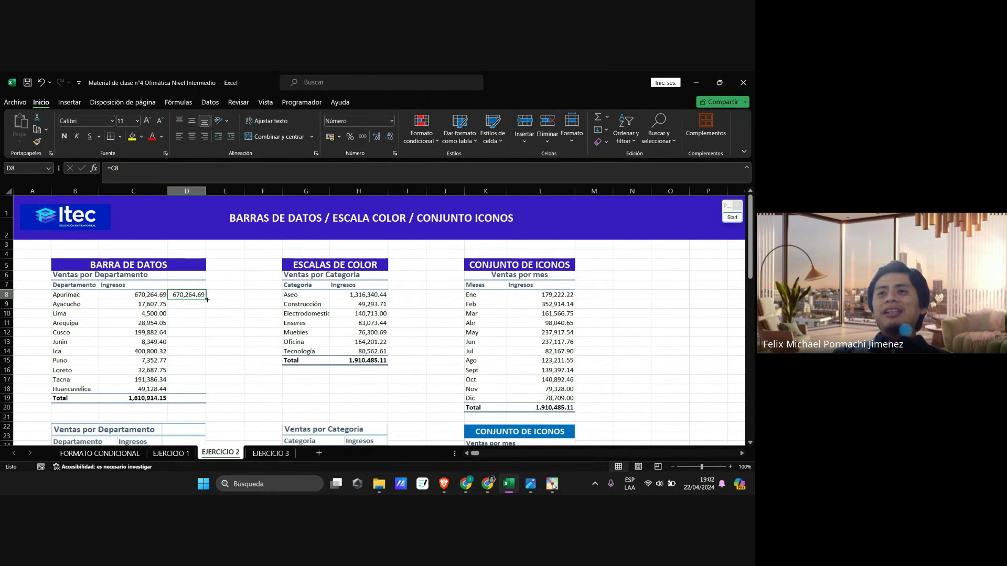
{"action": "double_click", "coordinate": [207, 300]}
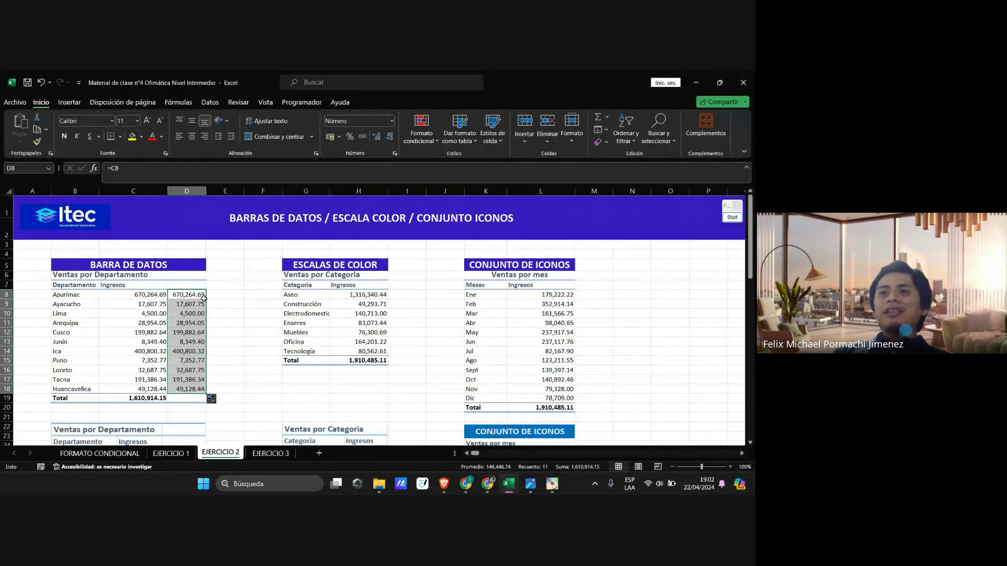
{"action": "key", "text": "ctrl+z"}
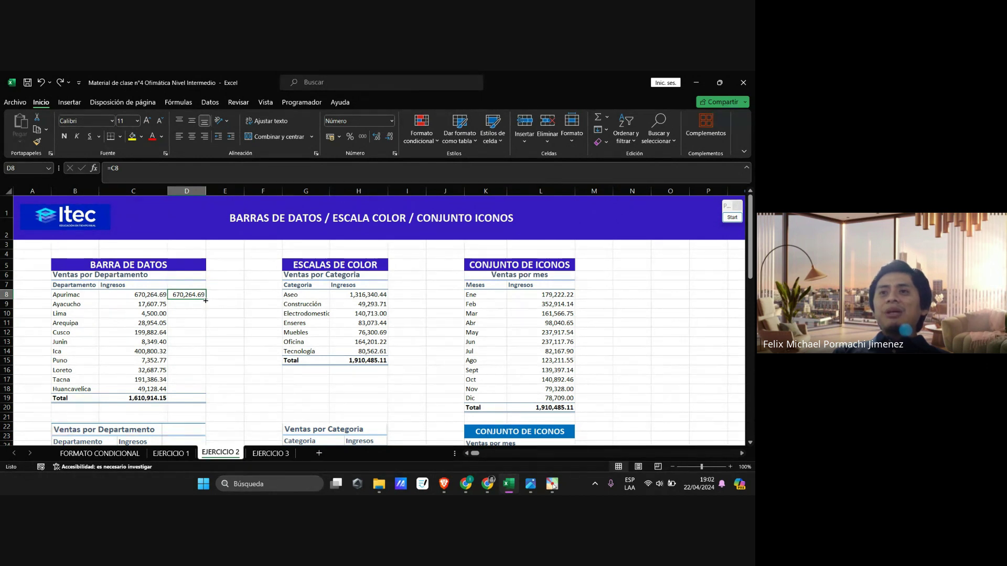
{"action": "left_click_drag", "start_coordinate": [205, 300], "coordinate": [204, 394]}
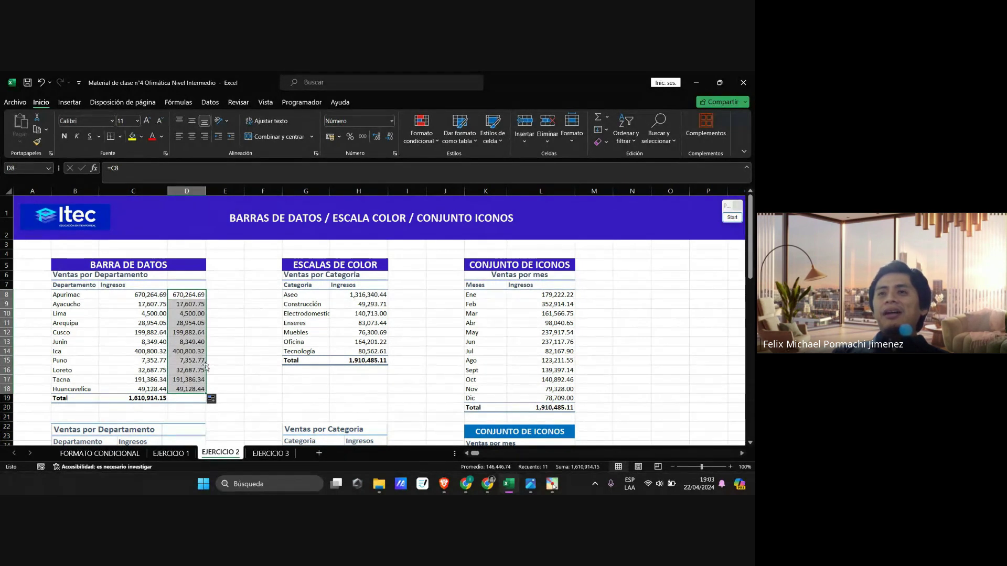
{"action": "left_click", "coordinate": [215, 342]}
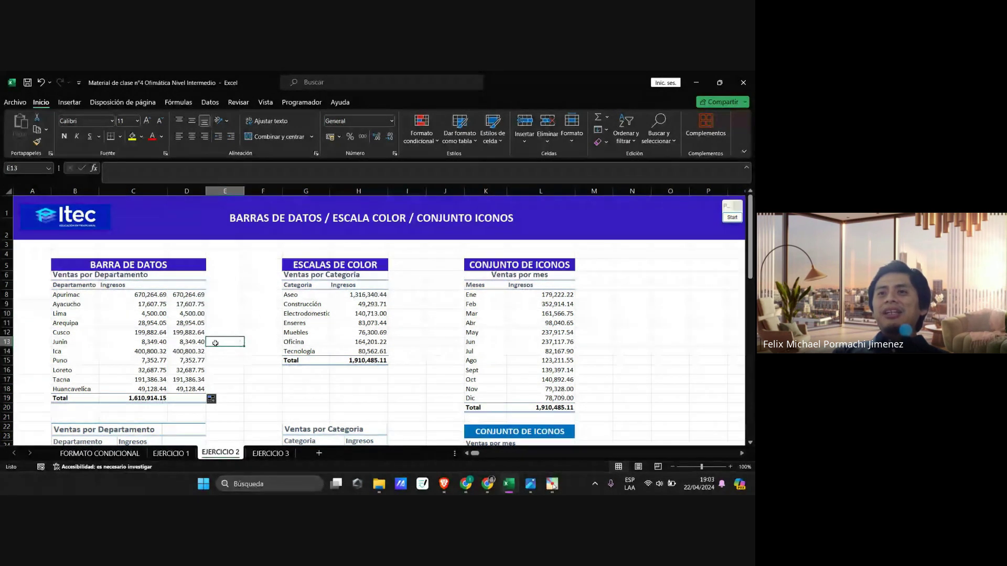
Step: Set Apurimac's income in cell C8 to 500000 to test the linked column
{"action": "left_click", "coordinate": [144, 296]}
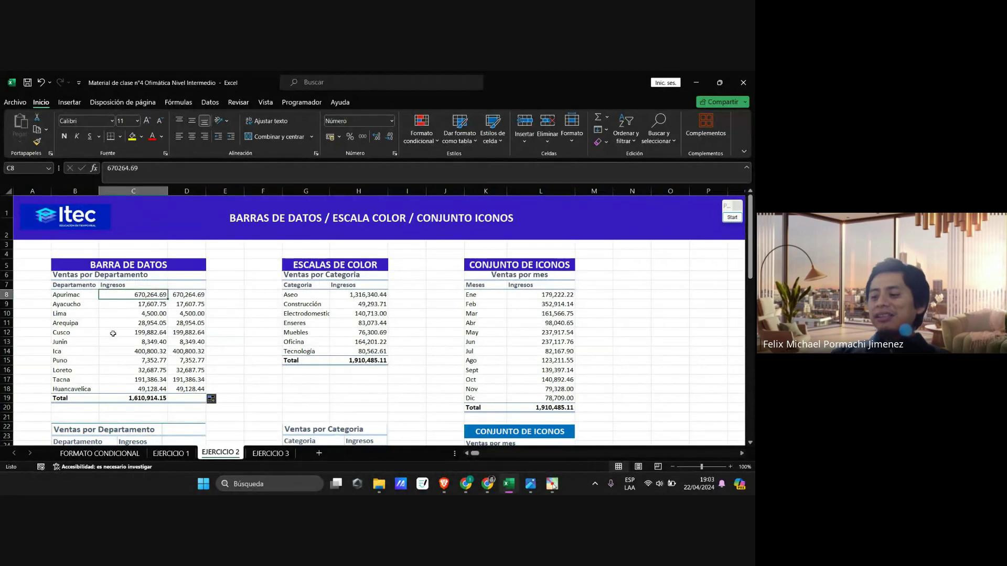
{"action": "type", "text": "500,"}
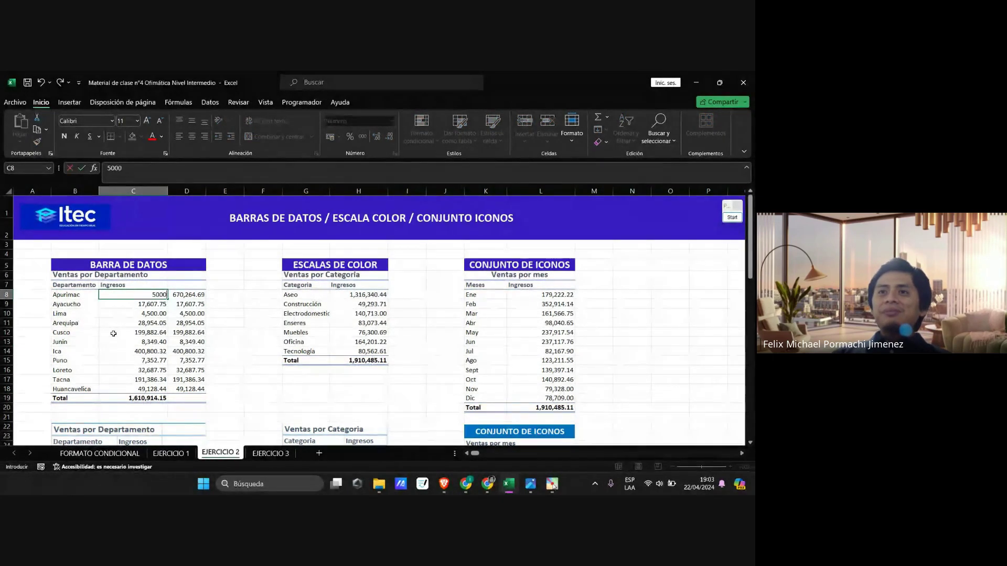
{"action": "type", "text": "0000"}
{"action": "key", "text": "Return"}
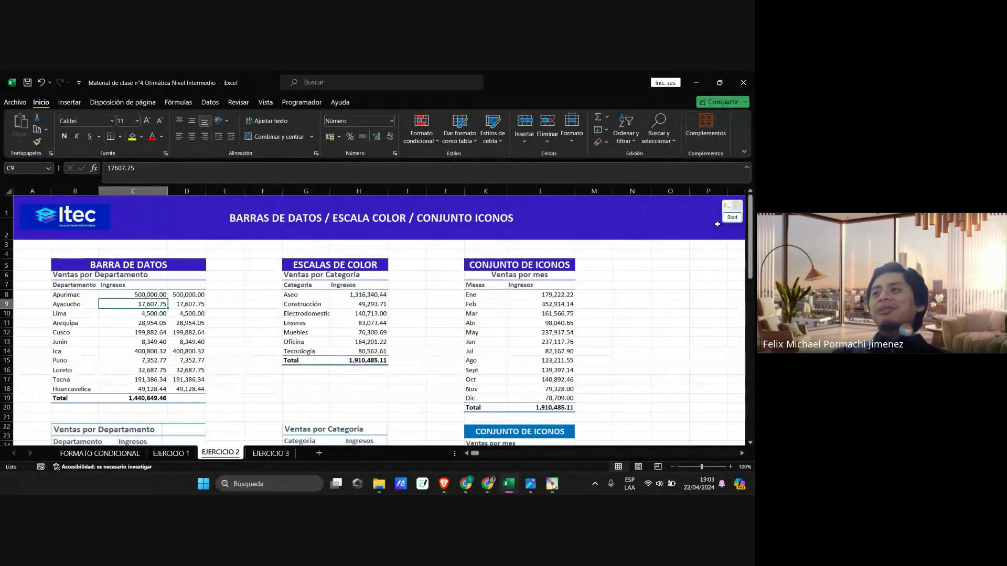
Step: Magnify the BARRA DE DATOS table with the annotation tool, compare C8 with the linked D8, and exit the tool
{"action": "left_click", "coordinate": [733, 217]}
{"action": "scroll", "coordinate": [127, 300], "scroll_direction": "up", "scroll_amount": 3}
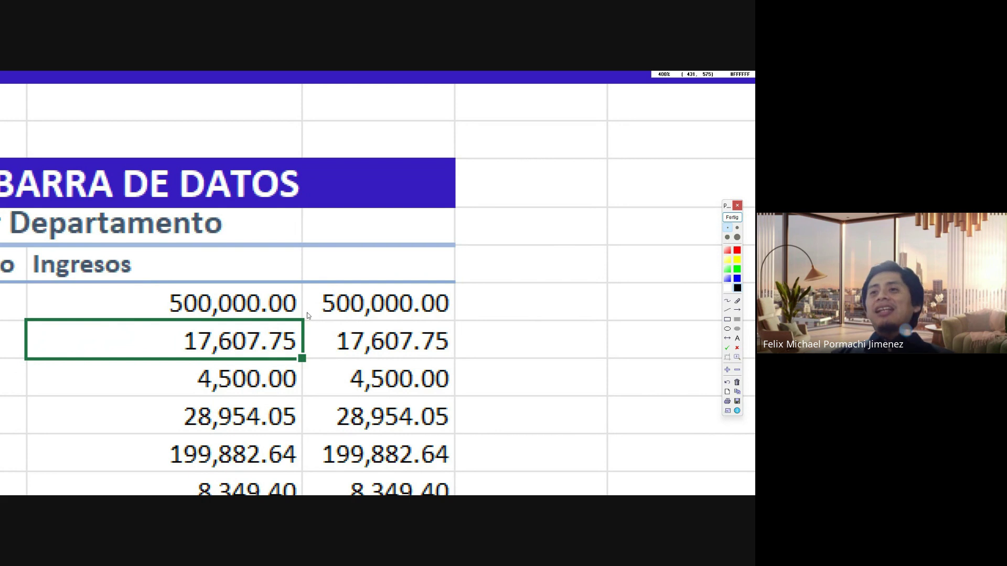
{"action": "scroll", "coordinate": [308, 316], "scroll_direction": "down", "scroll_amount": 3}
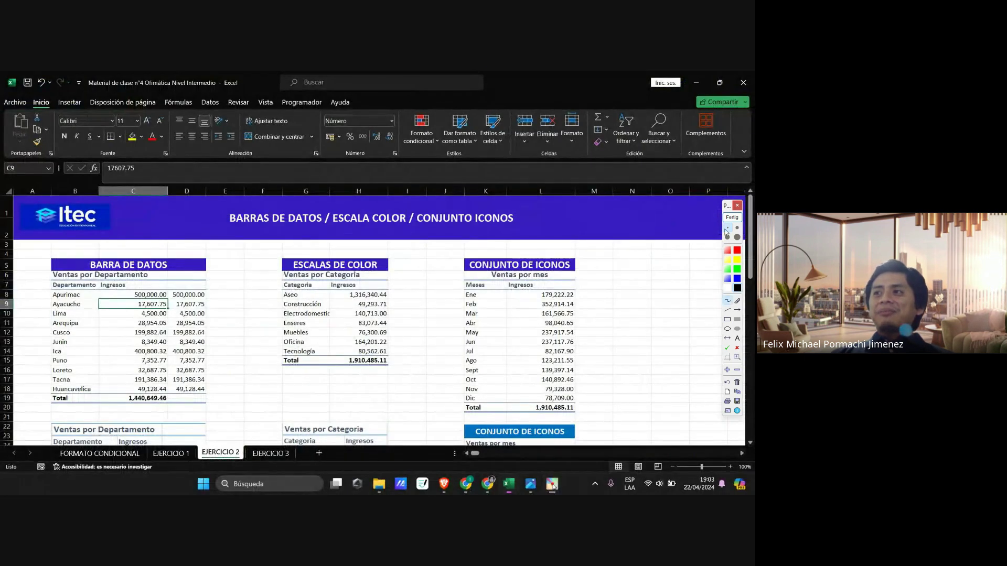
{"action": "left_click", "coordinate": [731, 217]}
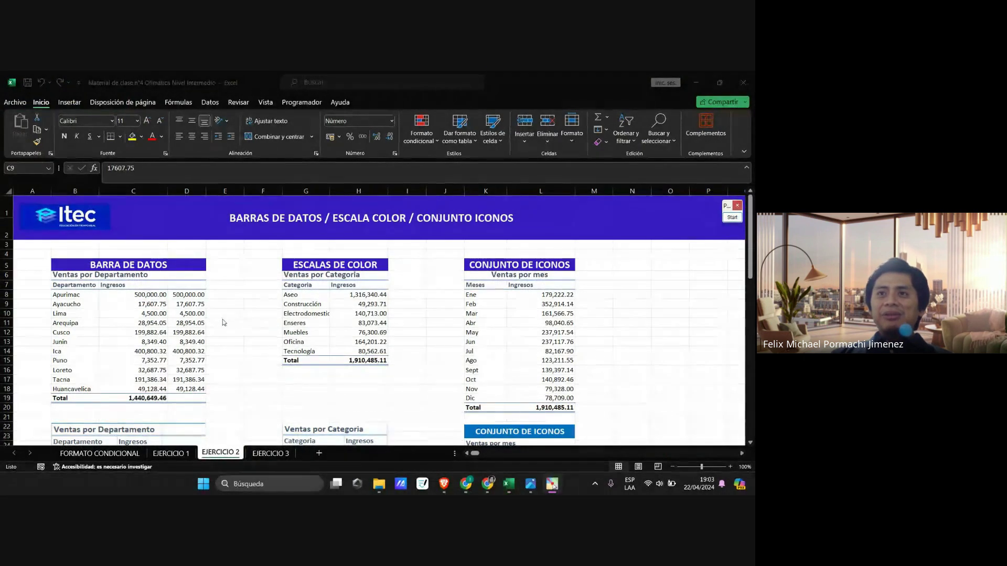
Step: Undo the test change to Apurimac's income in C8
{"action": "left_click", "coordinate": [227, 321]}
{"action": "key", "text": "ctrl+z"}
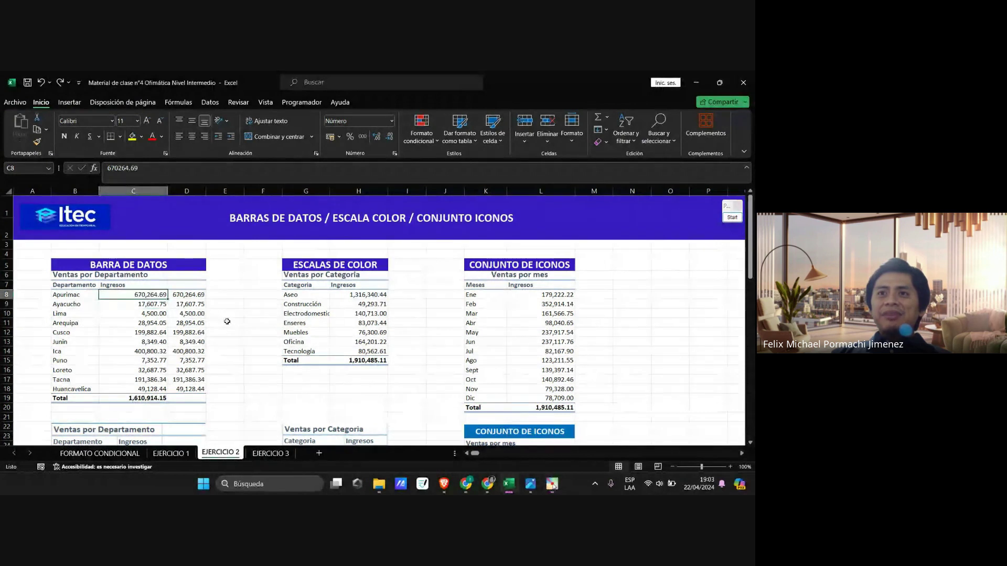
{"action": "left_click", "coordinate": [262, 370]}
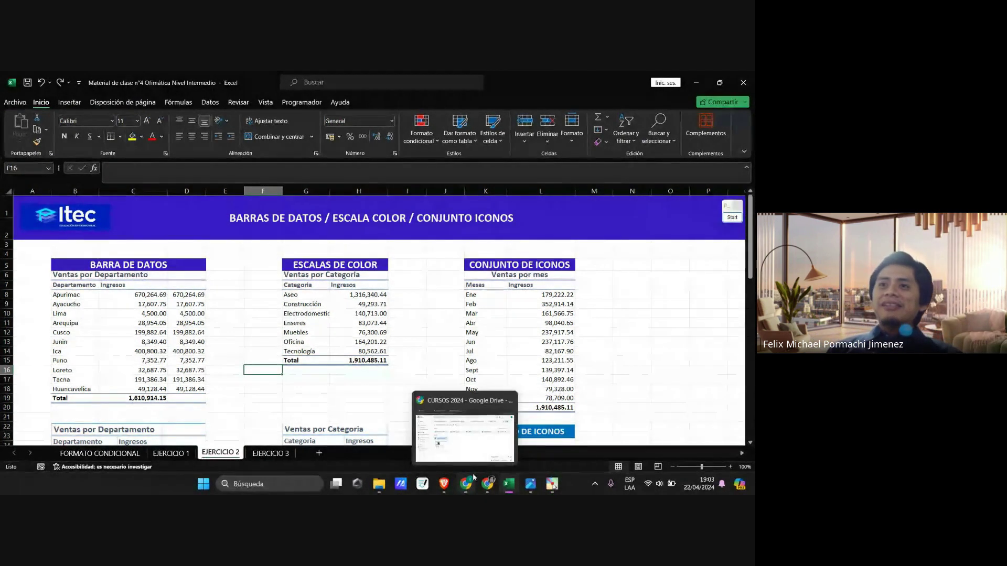
Step: Switch to the Google Meet window in Chrome to check the call messages and return to the Excel workbook
{"action": "left_click", "coordinate": [472, 480]}
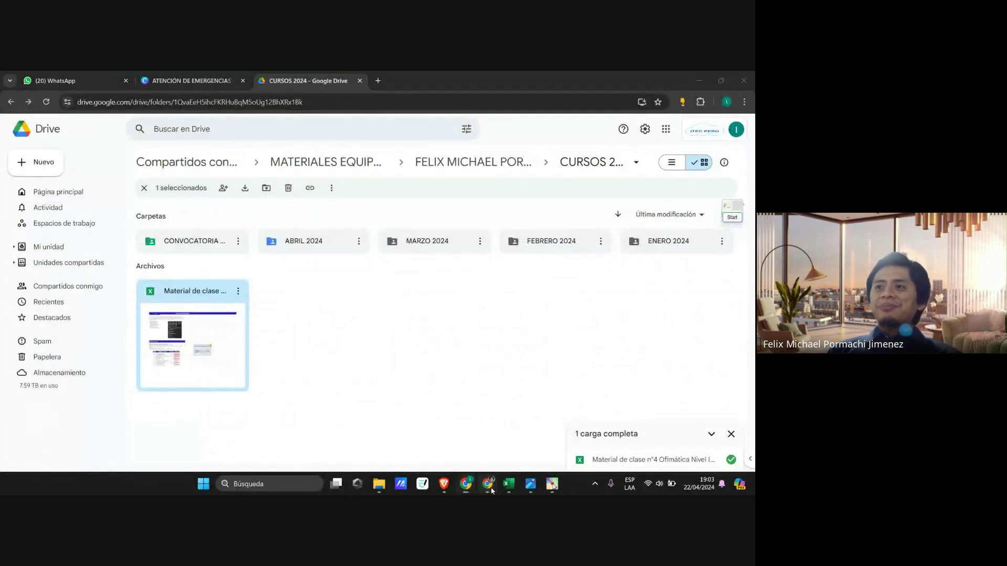
{"action": "mouse_move", "coordinate": [485, 485]}
{"action": "left_click", "coordinate": [453, 455]}
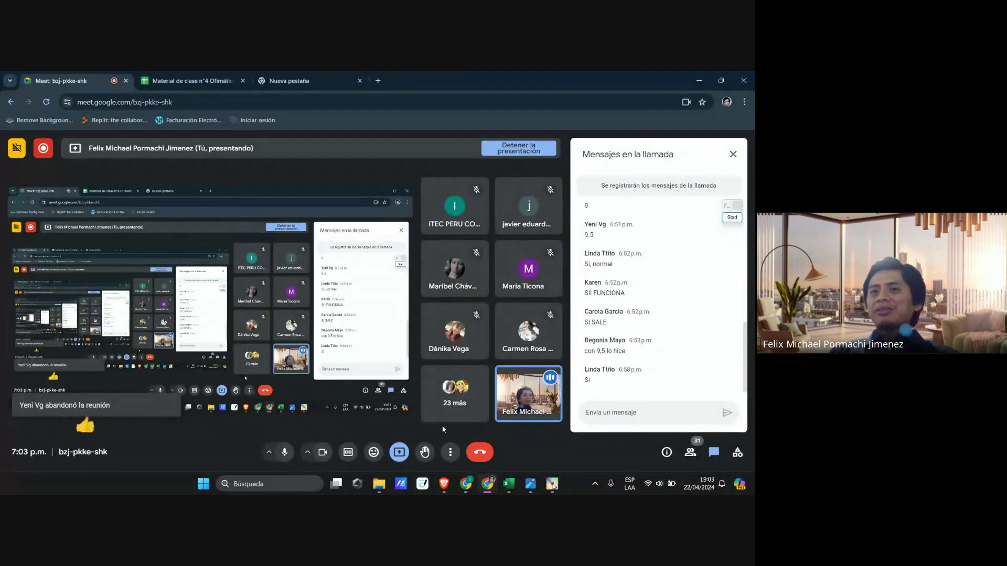
{"action": "left_click", "coordinate": [511, 485]}
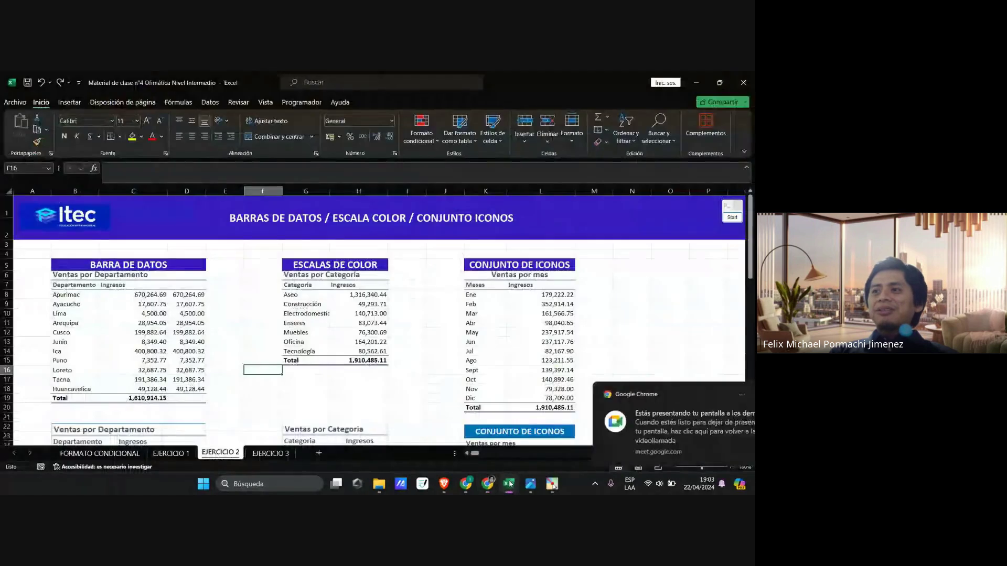
Step: Apply green gradient-fill data bar conditional formatting to the linked income values in D8:D18
{"action": "left_click", "coordinate": [190, 303]}
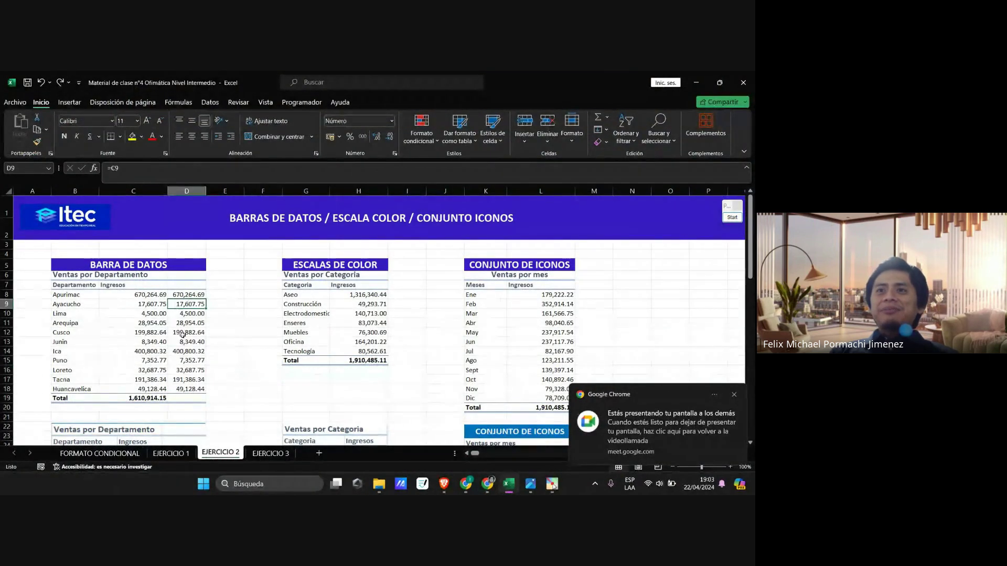
{"action": "left_click", "coordinate": [193, 369]}
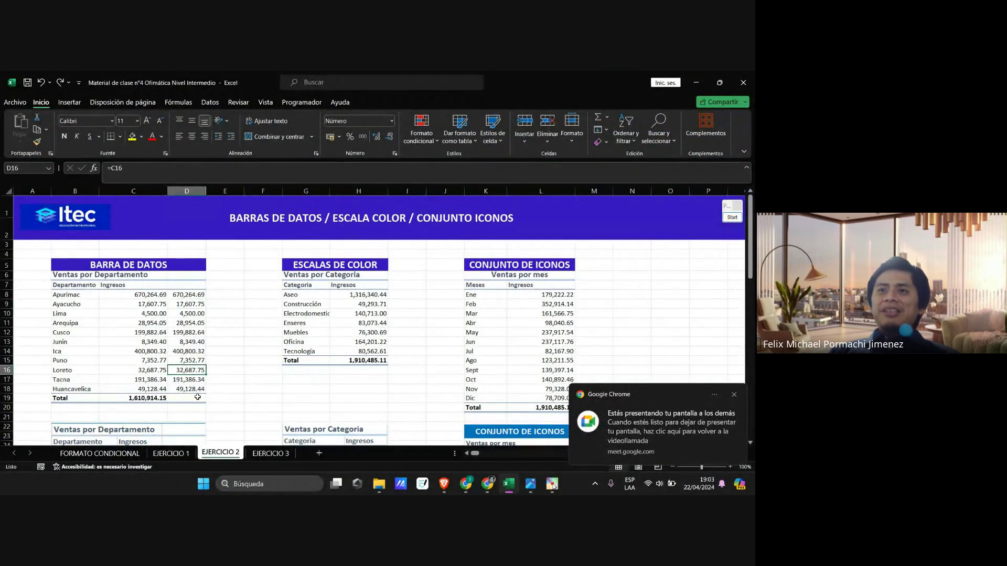
{"action": "left_click", "coordinate": [182, 291]}
{"action": "left_click_drag", "start_coordinate": [182, 291], "coordinate": [185, 389]}
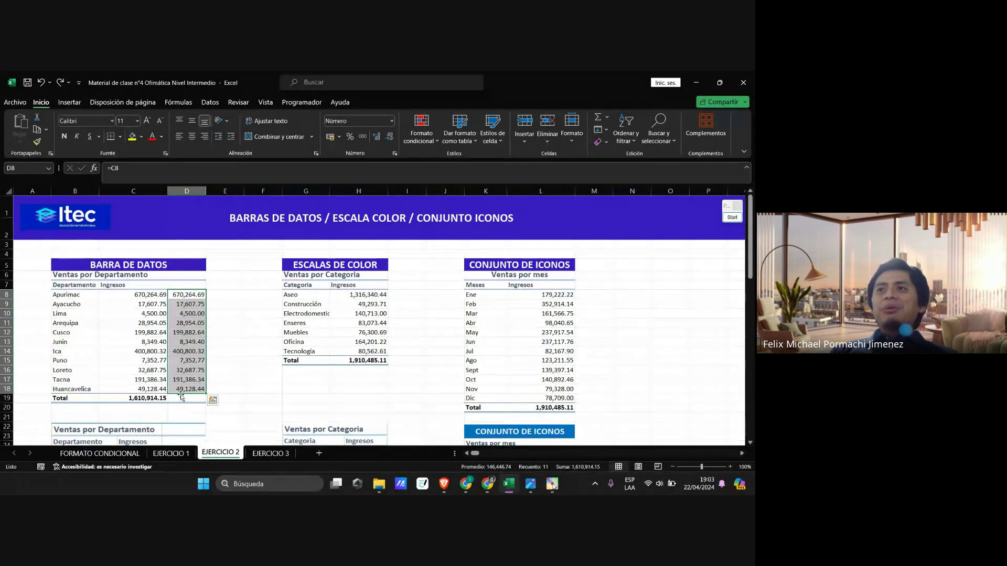
{"action": "left_click", "coordinate": [428, 137]}
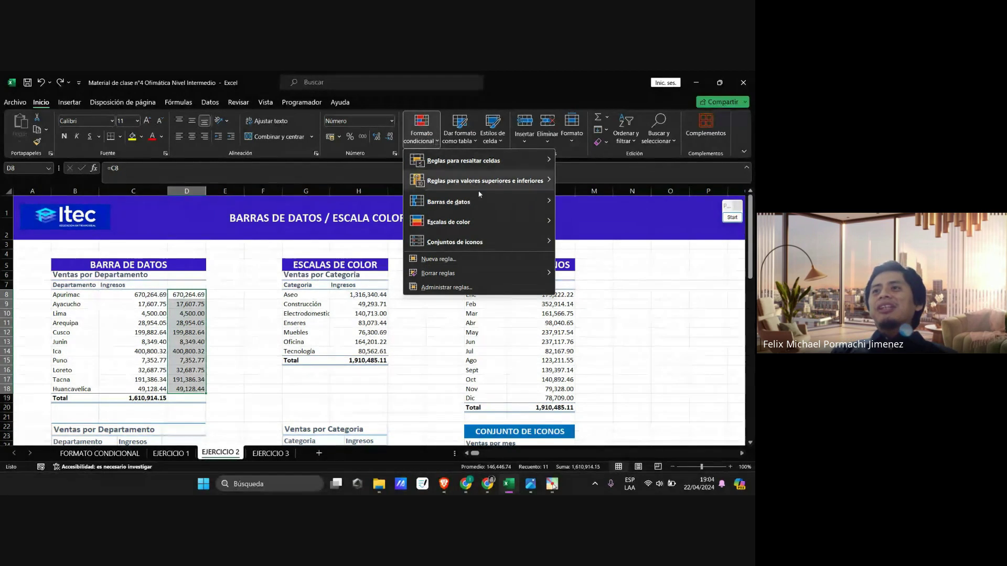
{"action": "mouse_move", "coordinate": [479, 199]}
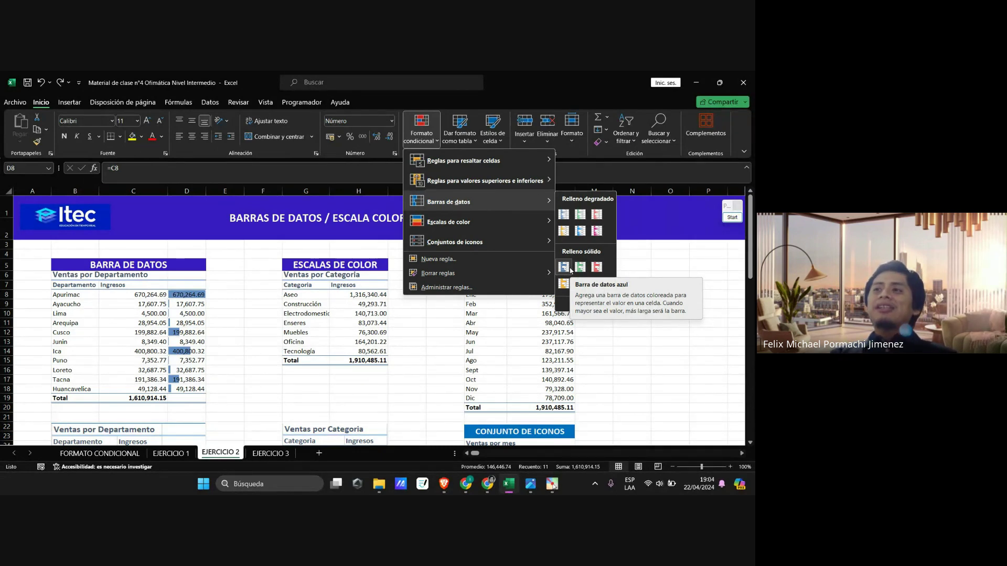
{"action": "left_click", "coordinate": [580, 218]}
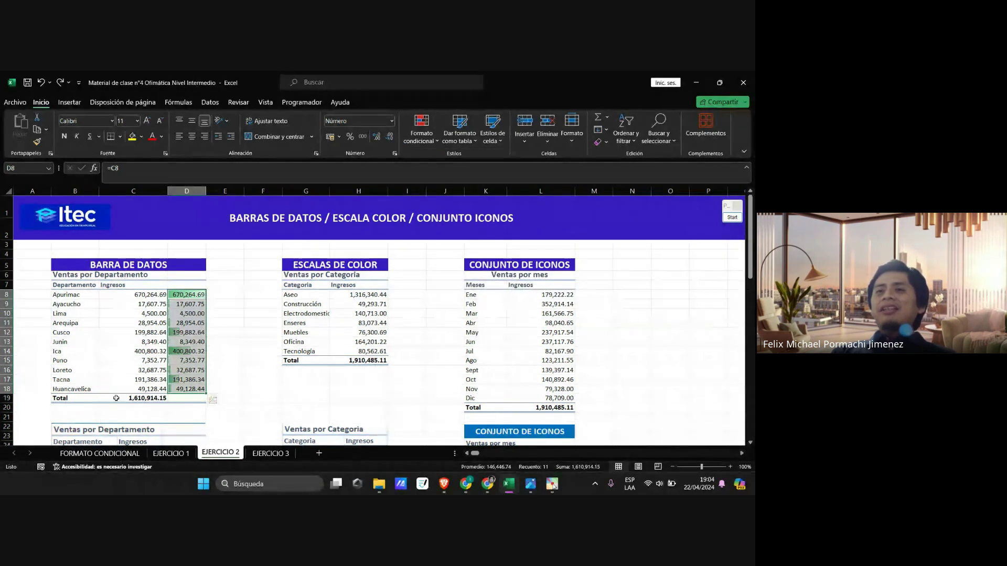
{"action": "left_click", "coordinate": [226, 321]}
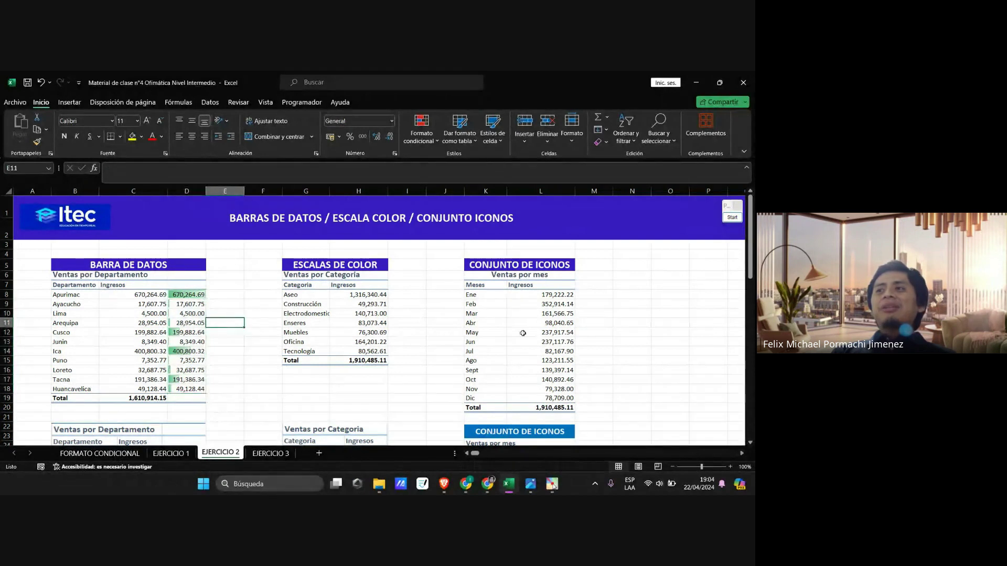
Step: Magnify the BARRA DE DATOS table with the annotation tool and examine how the data bars compare across departments
{"action": "left_click", "coordinate": [735, 221]}
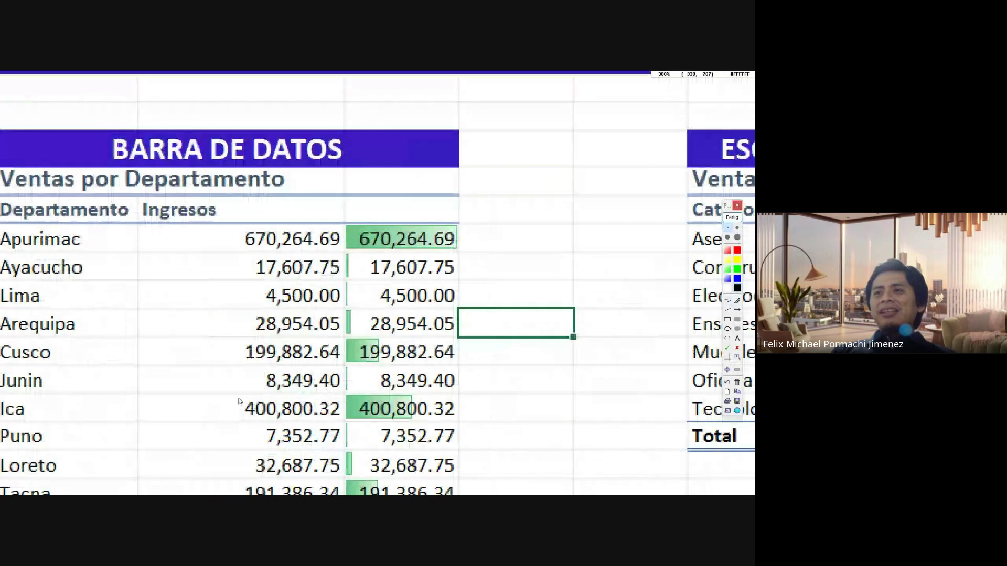
{"action": "scroll", "coordinate": [240, 404], "scroll_direction": "down", "scroll_amount": 2}
{"action": "scroll", "coordinate": [297, 293], "scroll_direction": "up", "scroll_amount": 1}
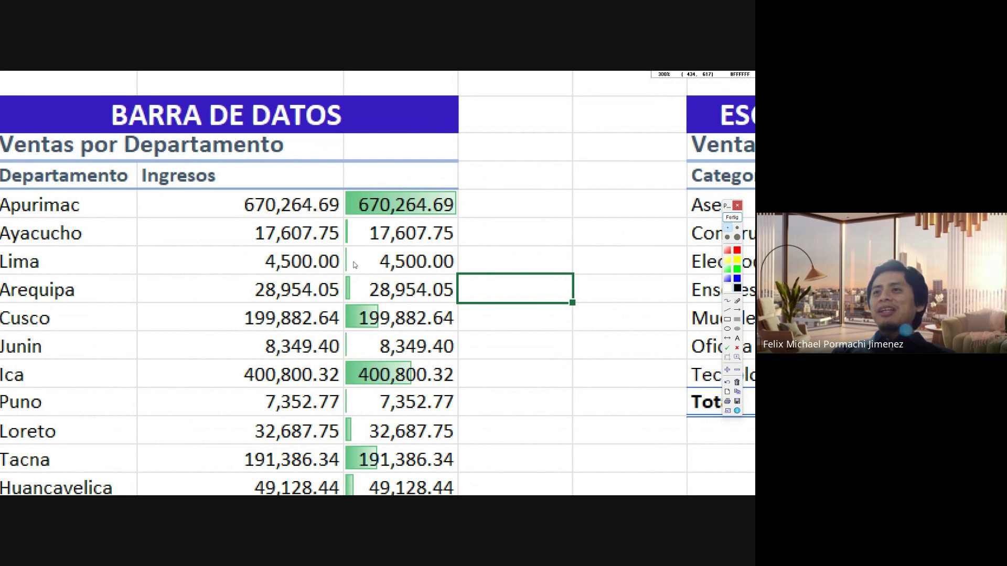
Step: Compare the magnified income values with the length of their data bars, and leave the magnified view
{"action": "scroll", "coordinate": [355, 265], "scroll_direction": "up", "scroll_amount": 2}
{"action": "scroll", "coordinate": [355, 265], "scroll_direction": "down", "scroll_amount": 2}
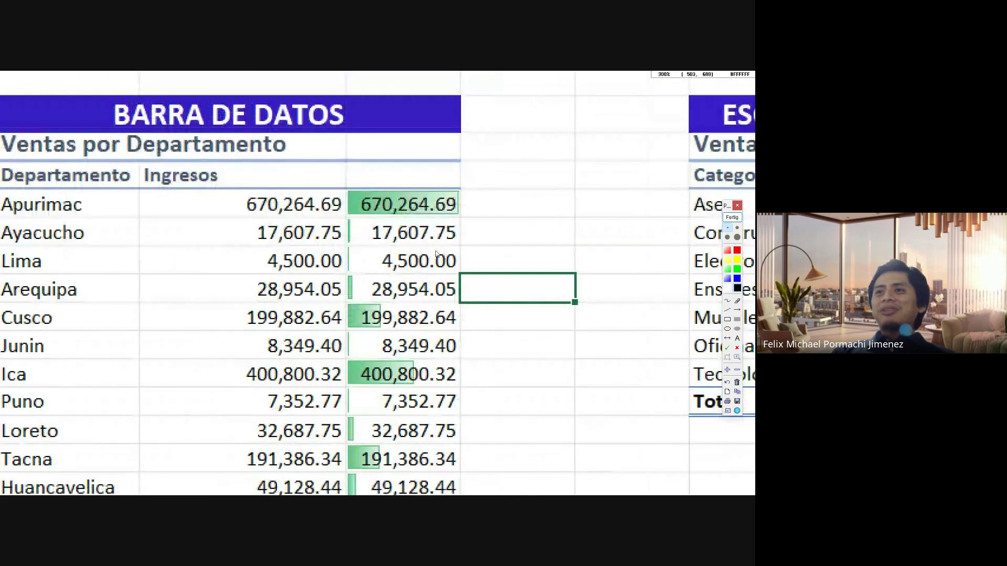
{"action": "scroll", "coordinate": [94, 443], "scroll_direction": "up", "scroll_amount": 1}
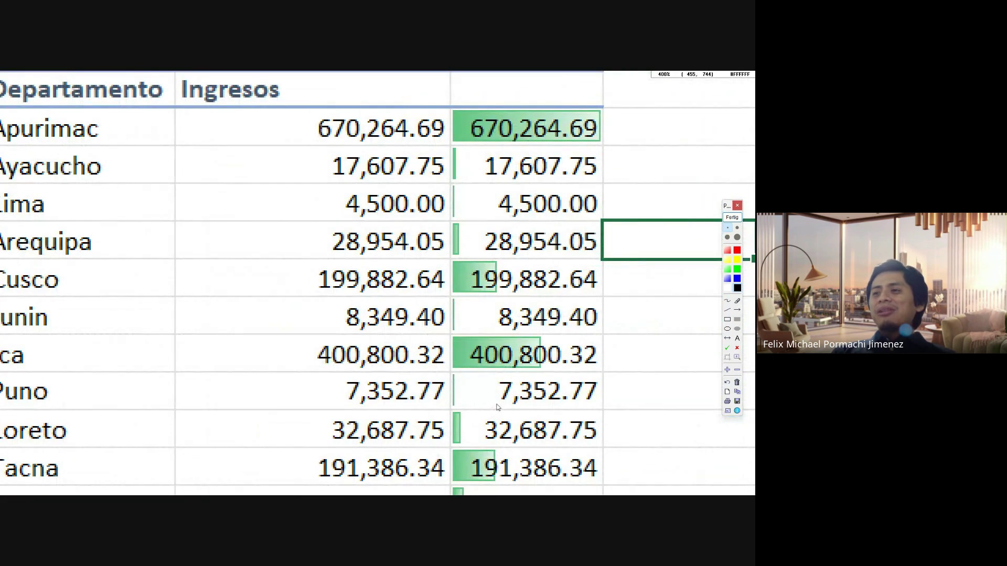
{"action": "scroll", "coordinate": [499, 404], "scroll_direction": "down", "scroll_amount": 2}
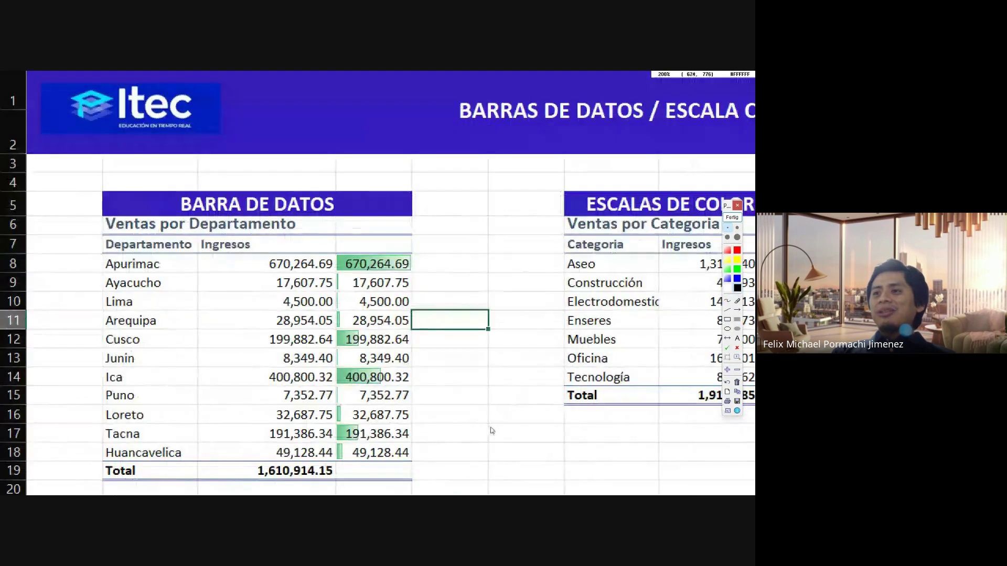
{"action": "scroll", "coordinate": [317, 404], "scroll_direction": "up", "scroll_amount": 1}
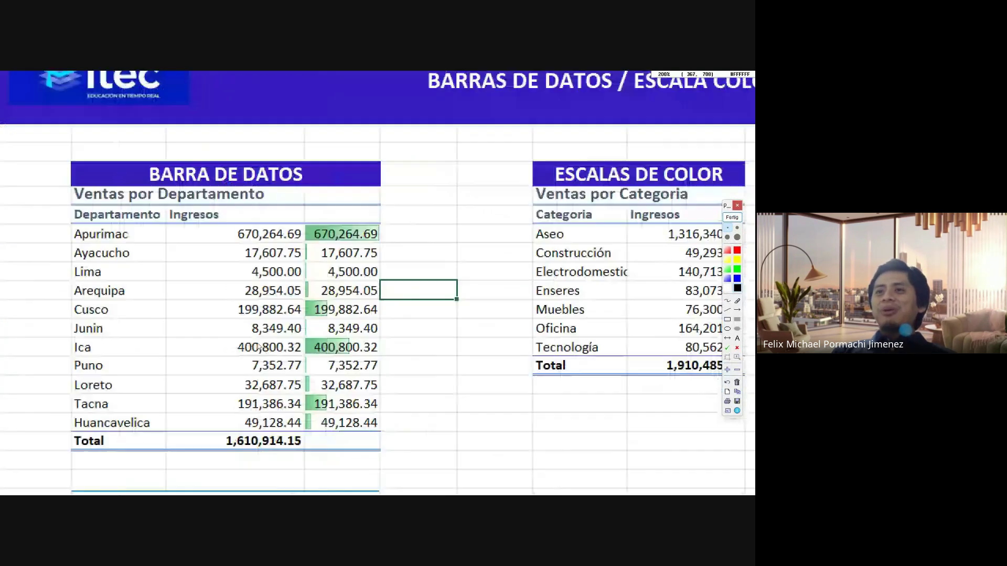
{"action": "scroll", "coordinate": [266, 347], "scroll_direction": "down", "scroll_amount": 1}
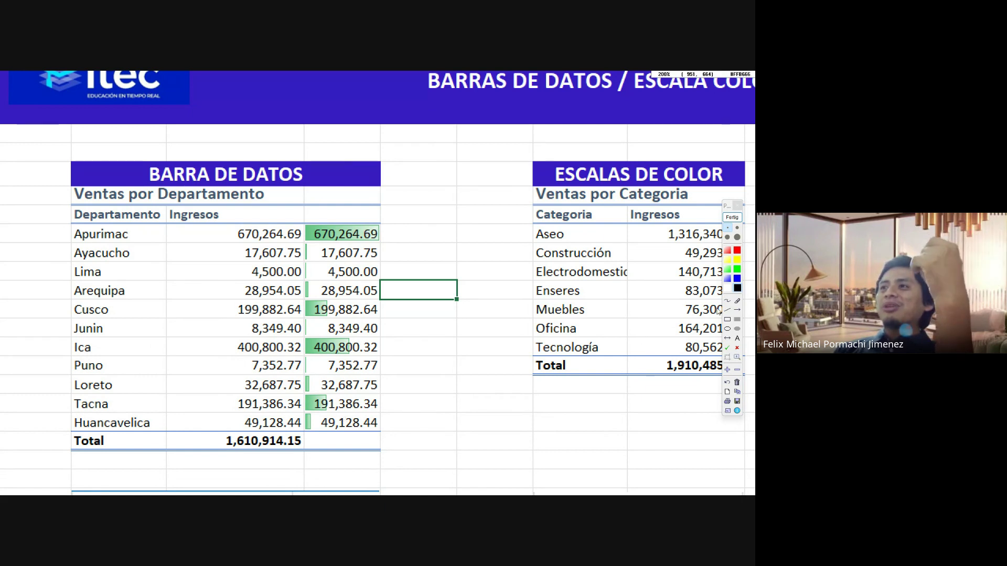
{"action": "left_click", "coordinate": [735, 219]}
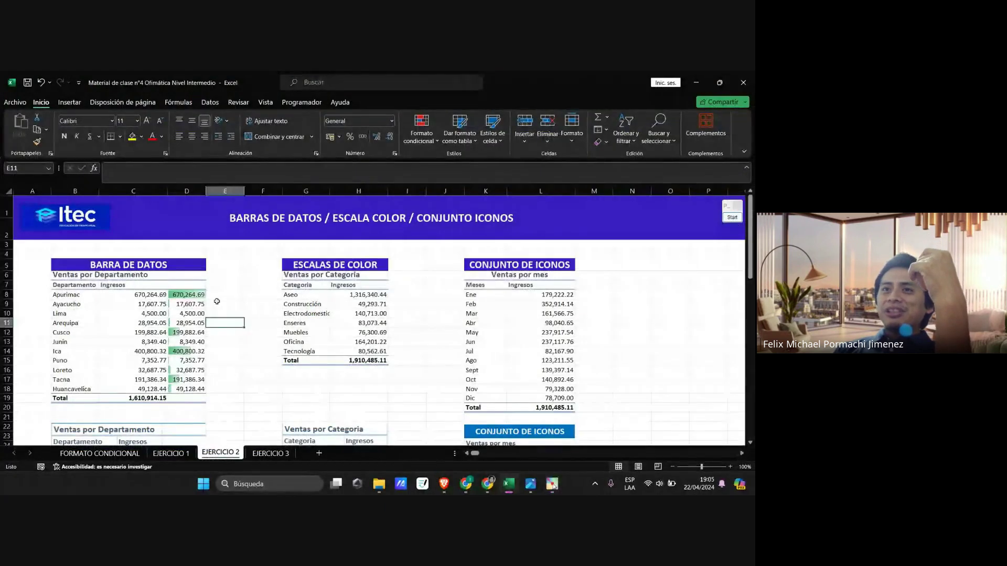
Step: Try clearing the linked income values in D8:D18, and undo the deletion
{"action": "left_click_drag", "start_coordinate": [183, 291], "coordinate": [214, 409]}
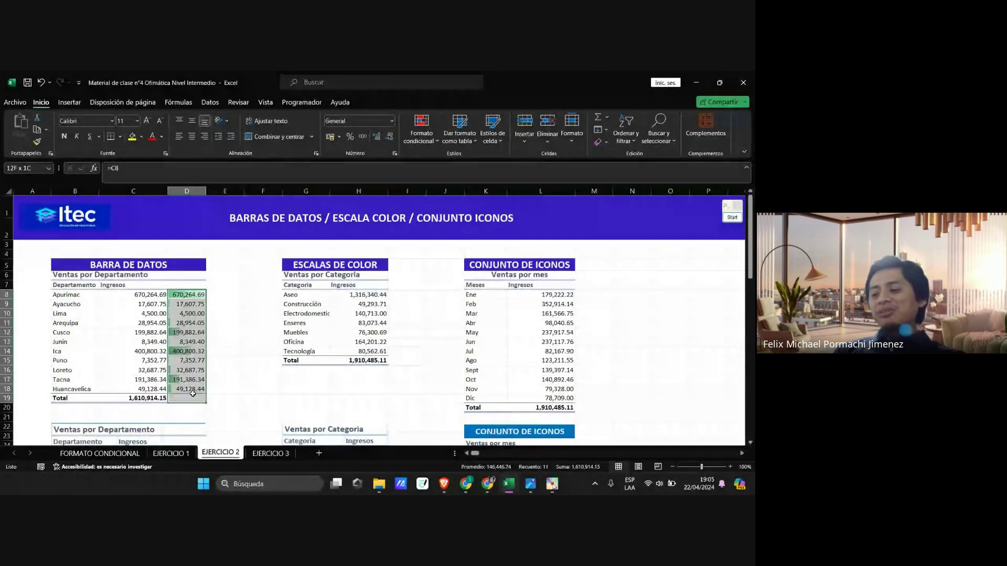
{"action": "left_click", "coordinate": [224, 389]}
{"action": "left_click_drag", "start_coordinate": [192, 294], "coordinate": [209, 393]}
{"action": "key", "text": "Delete"}
{"action": "left_click", "coordinate": [246, 352]}
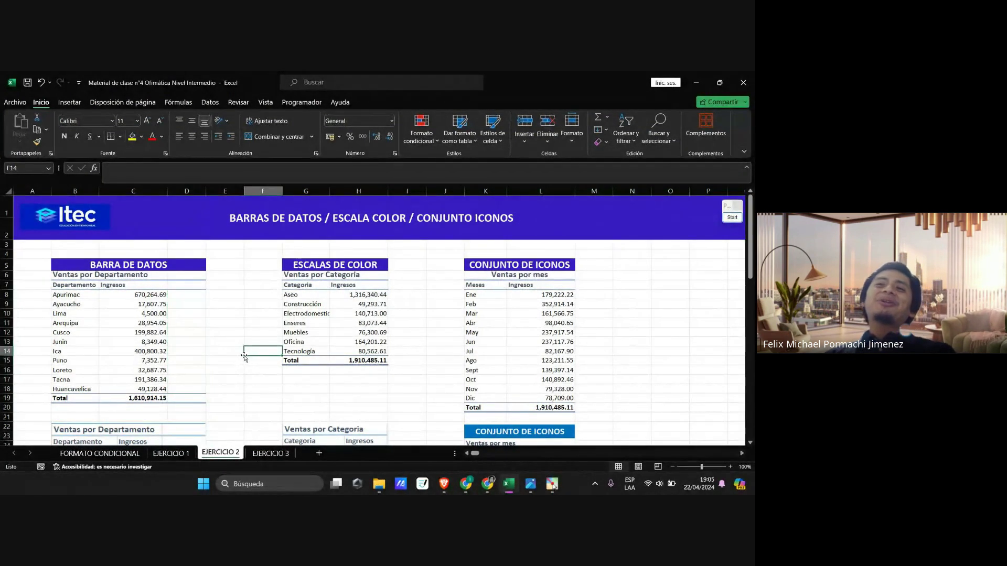
{"action": "key", "text": "ctrl+z"}
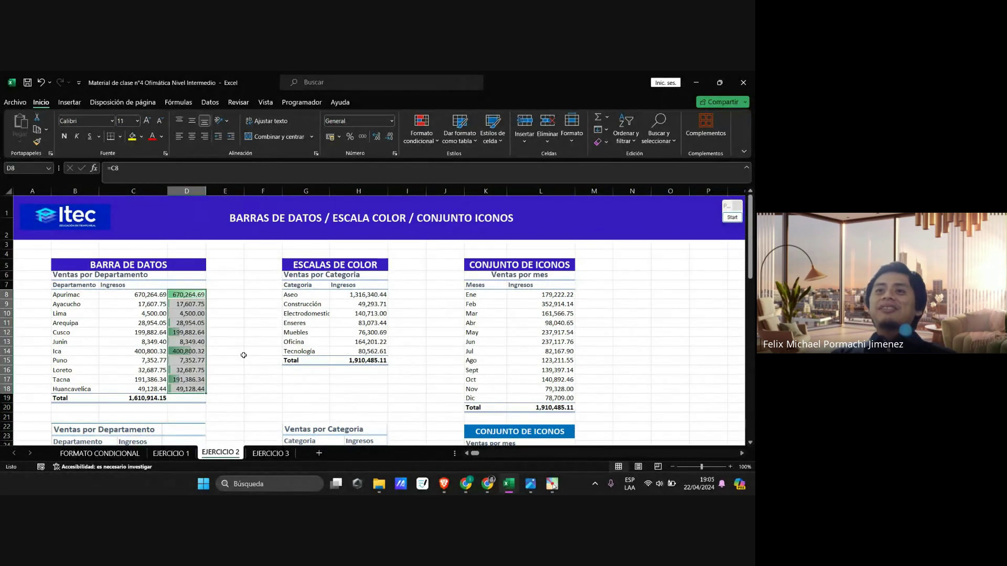
{"action": "left_click", "coordinate": [234, 350]}
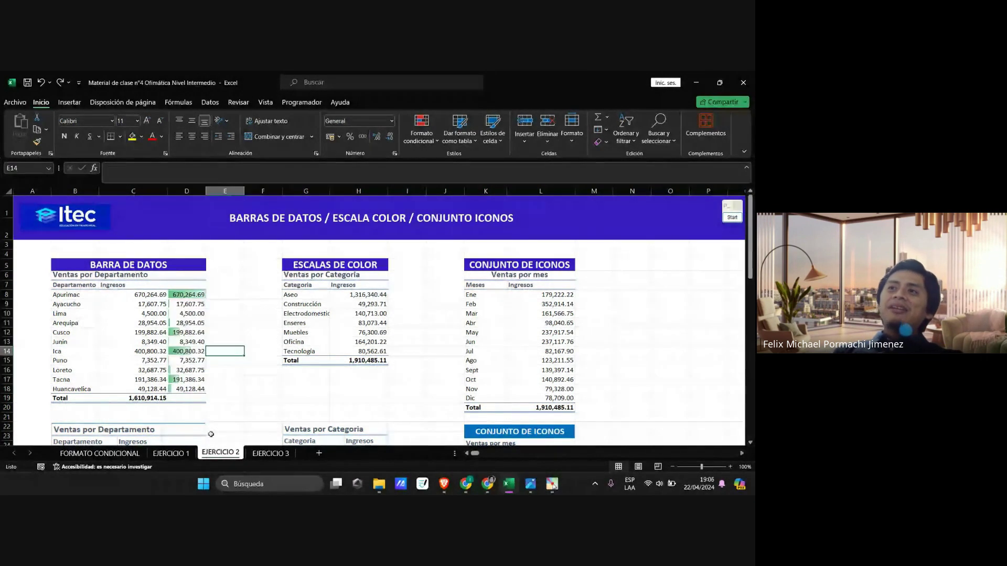
Step: Open the data bar rule of D8:D18 for editing from the conditional formatting rules manager
{"action": "left_click", "coordinate": [195, 295]}
{"action": "left_click_drag", "start_coordinate": [196, 295], "coordinate": [196, 387]}
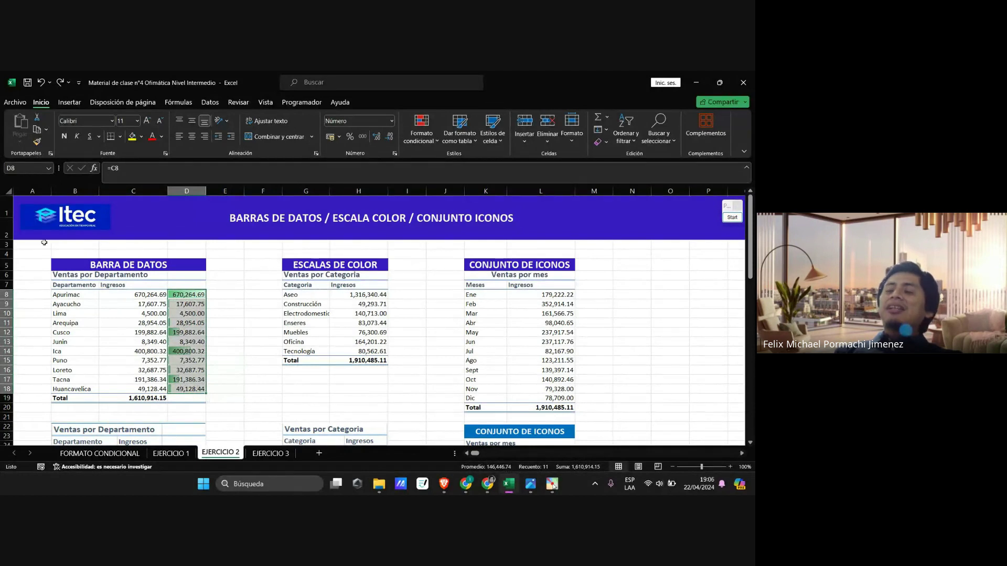
{"action": "left_click", "coordinate": [421, 141]}
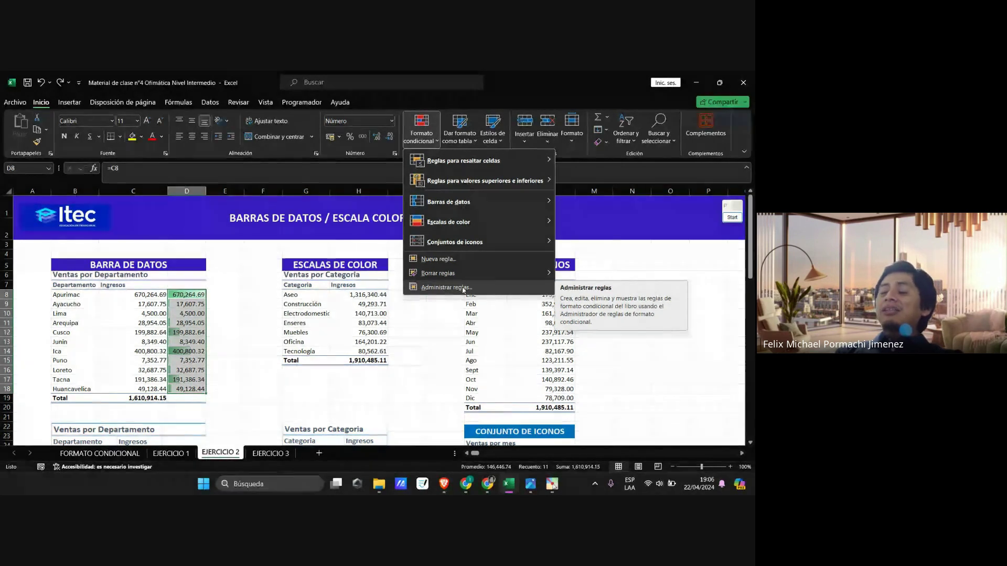
{"action": "left_click", "coordinate": [460, 288]}
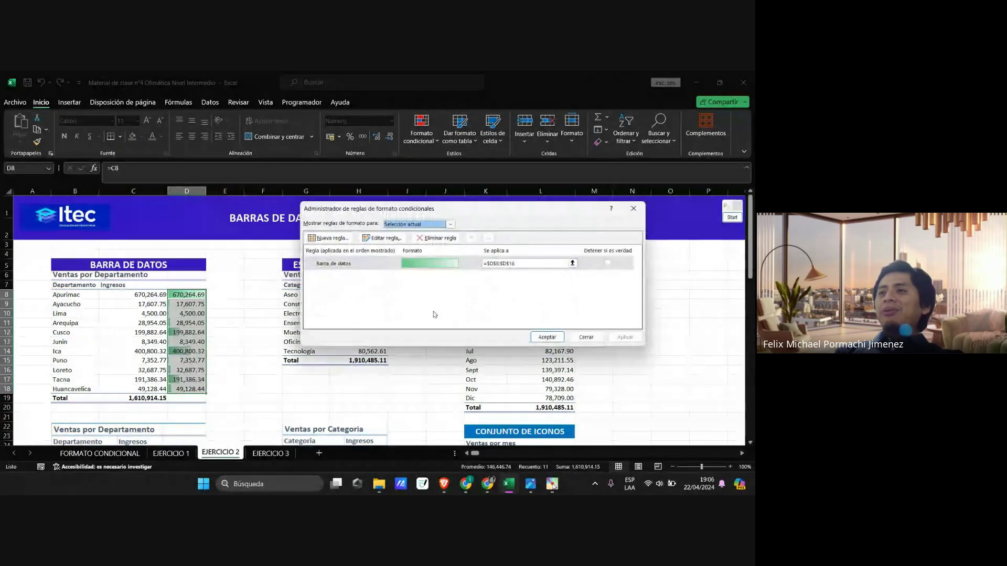
{"action": "left_click", "coordinate": [732, 217]}
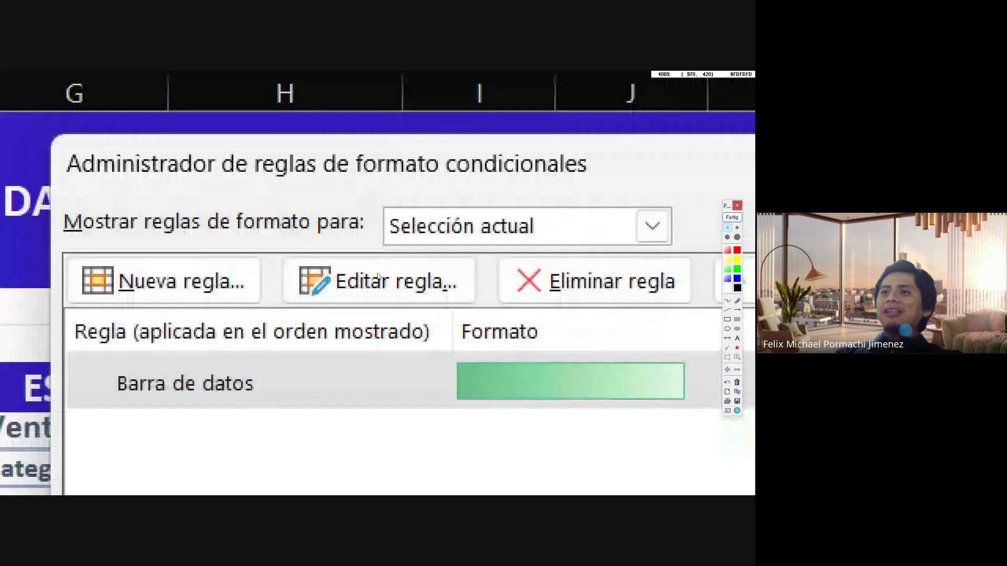
{"action": "left_click", "coordinate": [732, 217]}
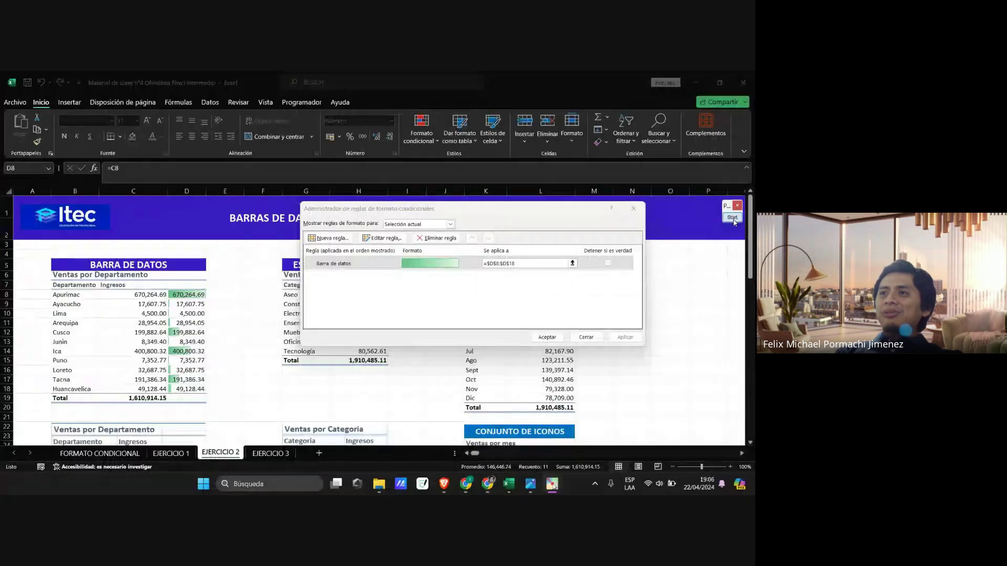
{"action": "left_click", "coordinate": [382, 238]}
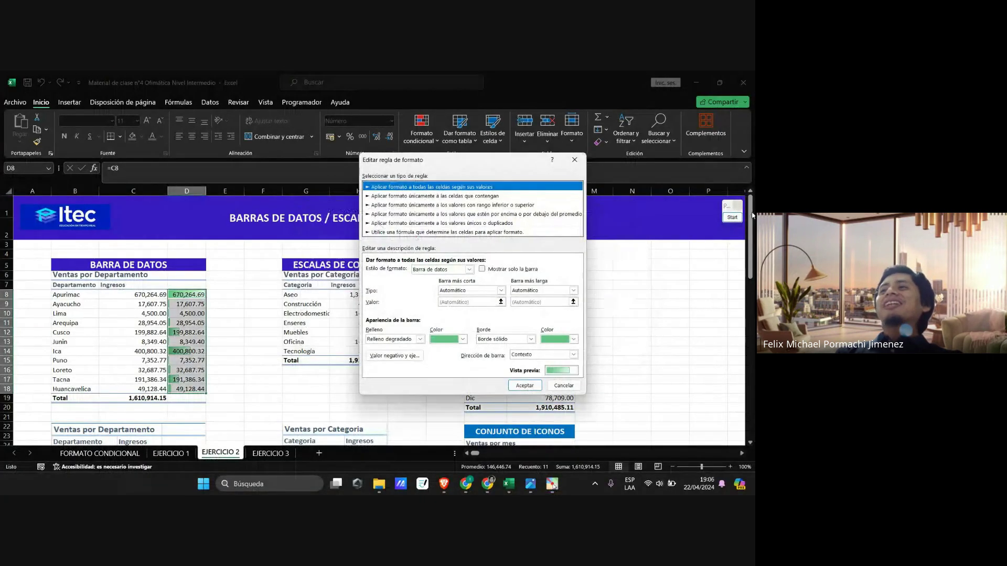
Step: Magnify the rule editing dialog and examine the Mostrar solo la barra option and the surrounding bar settings
{"action": "left_click", "coordinate": [732, 217]}
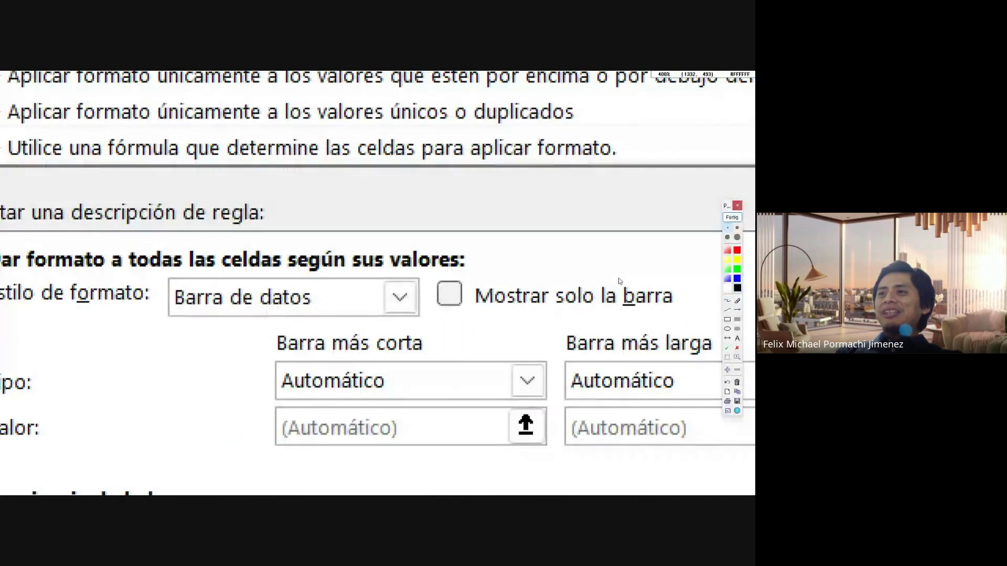
{"action": "scroll", "coordinate": [559, 317], "scroll_direction": "up", "scroll_amount": 1}
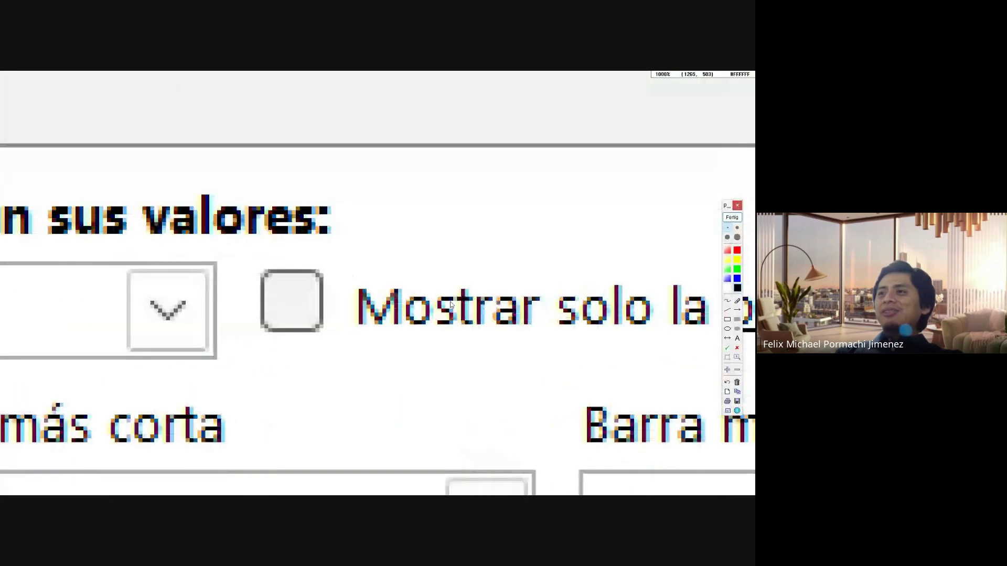
{"action": "scroll", "coordinate": [450, 305], "scroll_direction": "up", "scroll_amount": 2}
{"action": "scroll", "coordinate": [409, 307], "scroll_direction": "down", "scroll_amount": 2}
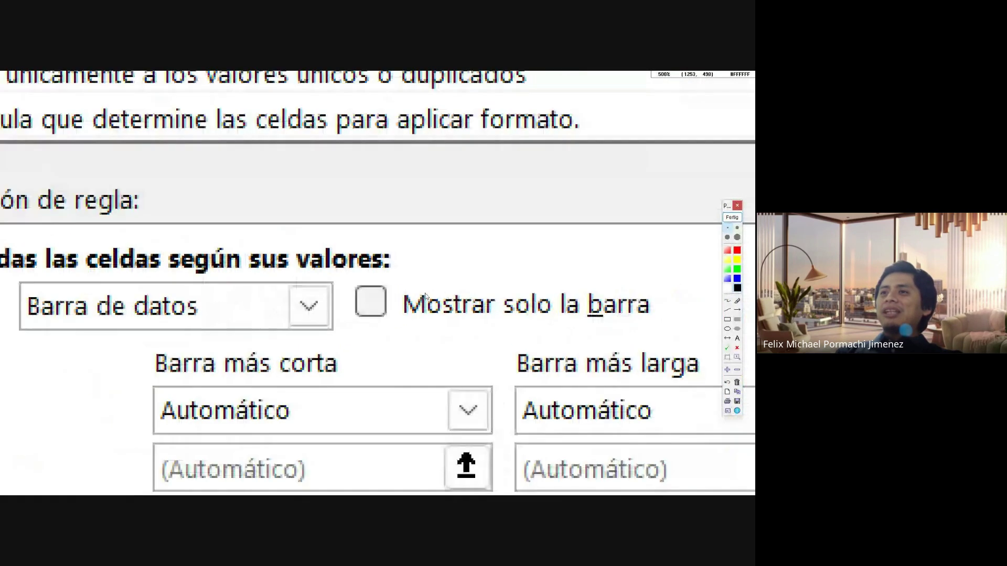
{"action": "scroll", "coordinate": [372, 309], "scroll_direction": "up", "scroll_amount": 5}
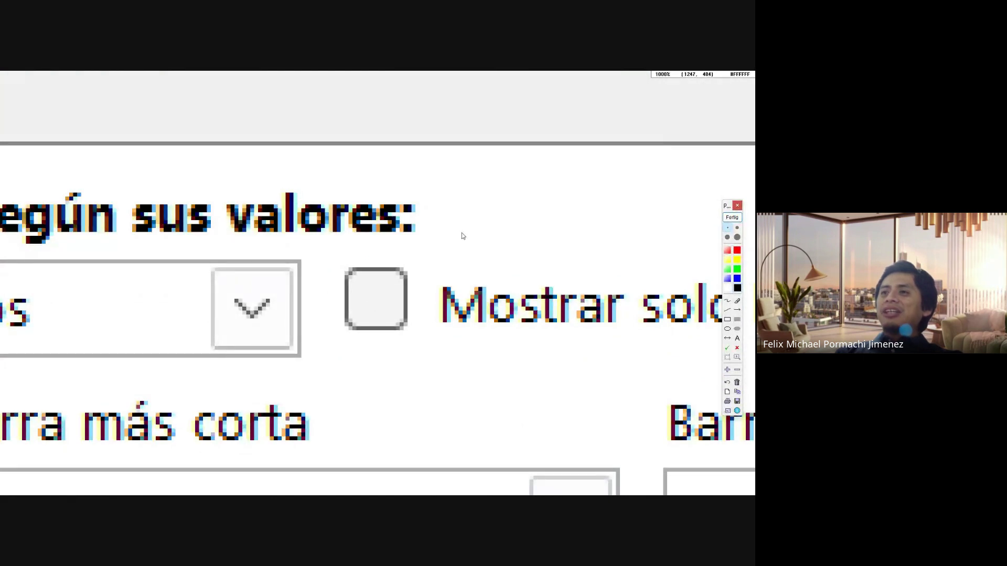
{"action": "scroll", "coordinate": [462, 236], "scroll_direction": "down", "scroll_amount": 6}
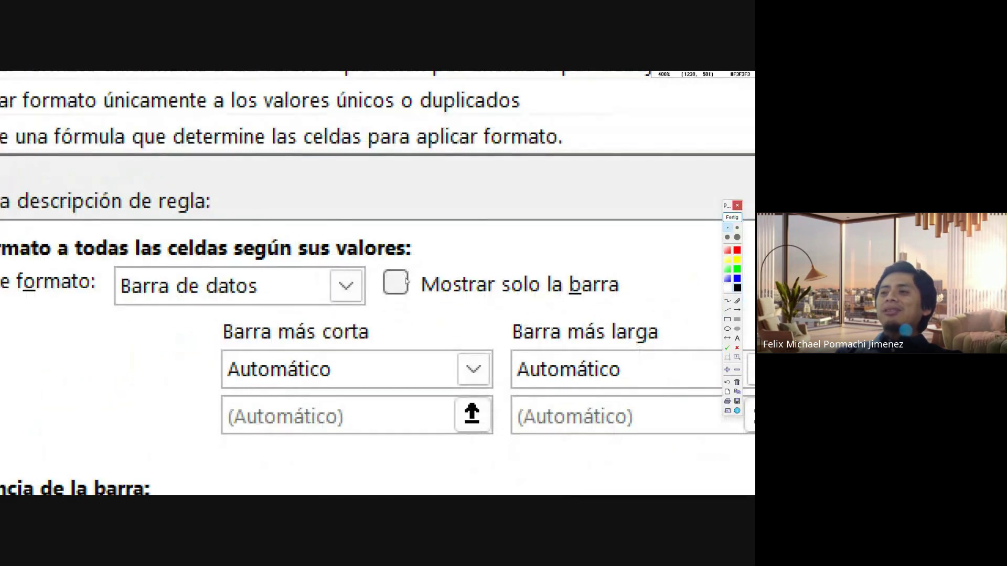
{"action": "scroll", "coordinate": [431, 273], "scroll_direction": "down", "scroll_amount": 3}
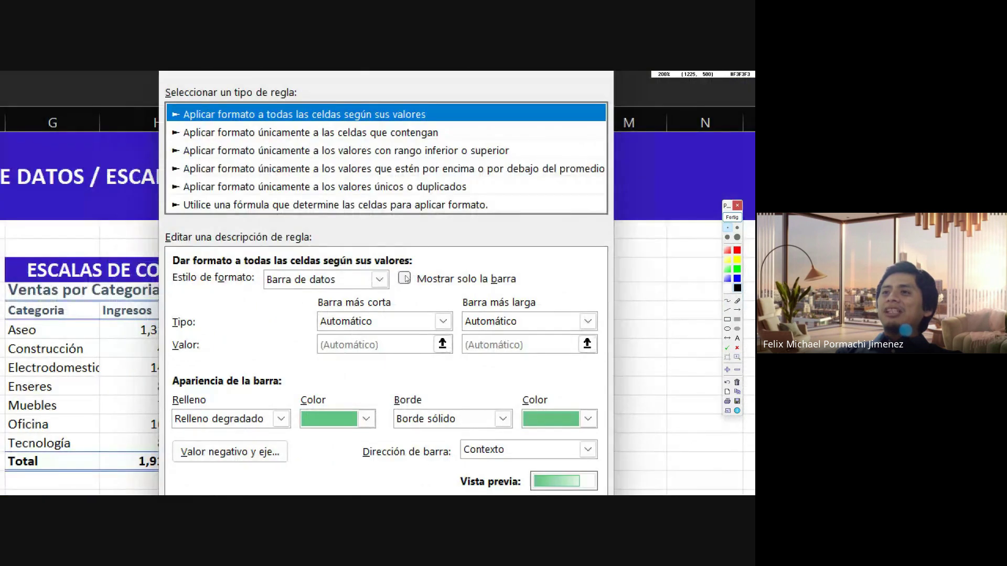
{"action": "scroll", "coordinate": [420, 242], "scroll_direction": "up", "scroll_amount": 5}
{"action": "scroll", "coordinate": [407, 279], "scroll_direction": "down", "scroll_amount": 4}
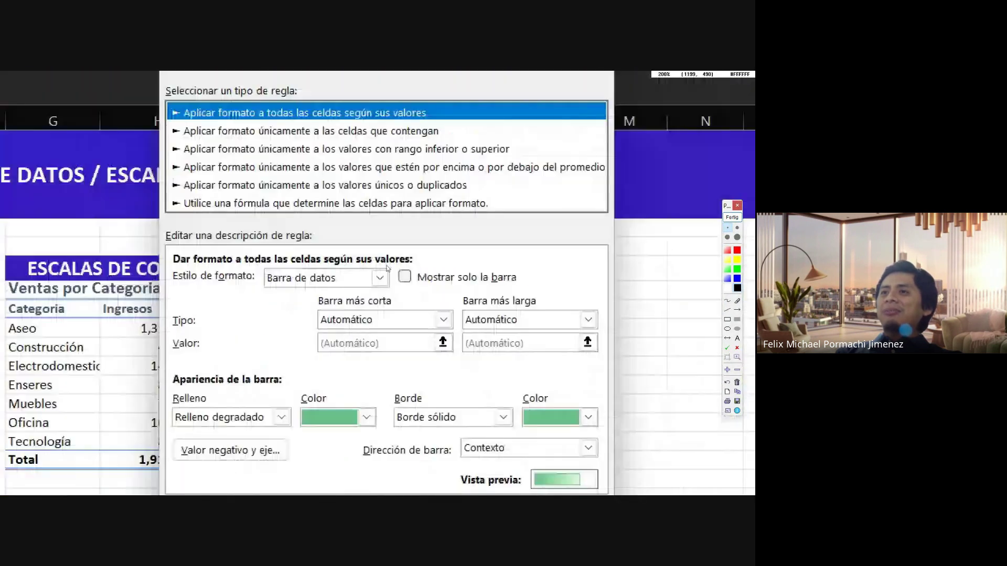
{"action": "left_click", "coordinate": [732, 217]}
{"action": "scroll", "coordinate": [732, 218], "scroll_direction": "down", "scroll_amount": 1}
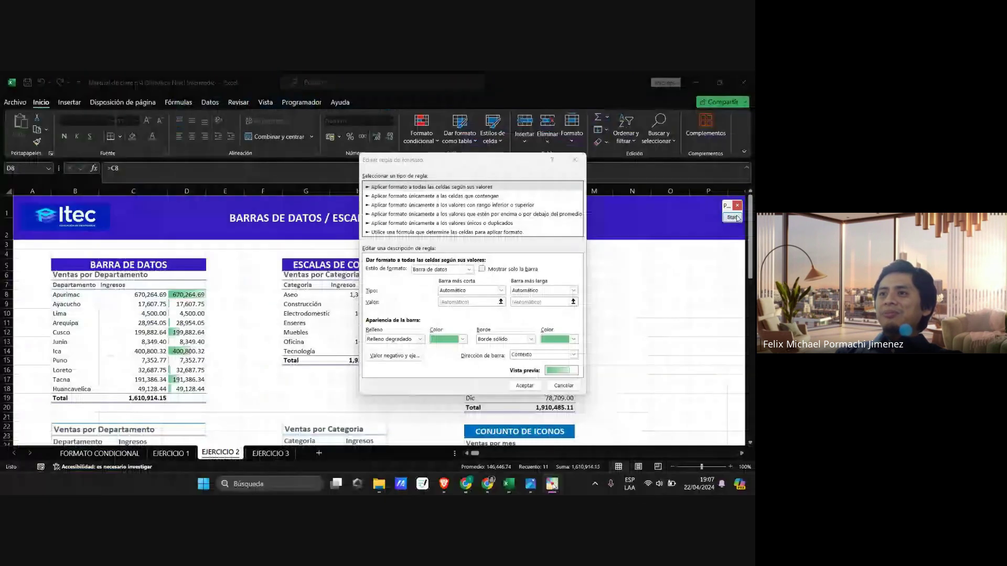
Step: Enable Mostrar solo la barra in the data bar rule and apply the change to D8:D18
{"action": "left_click", "coordinate": [488, 272]}
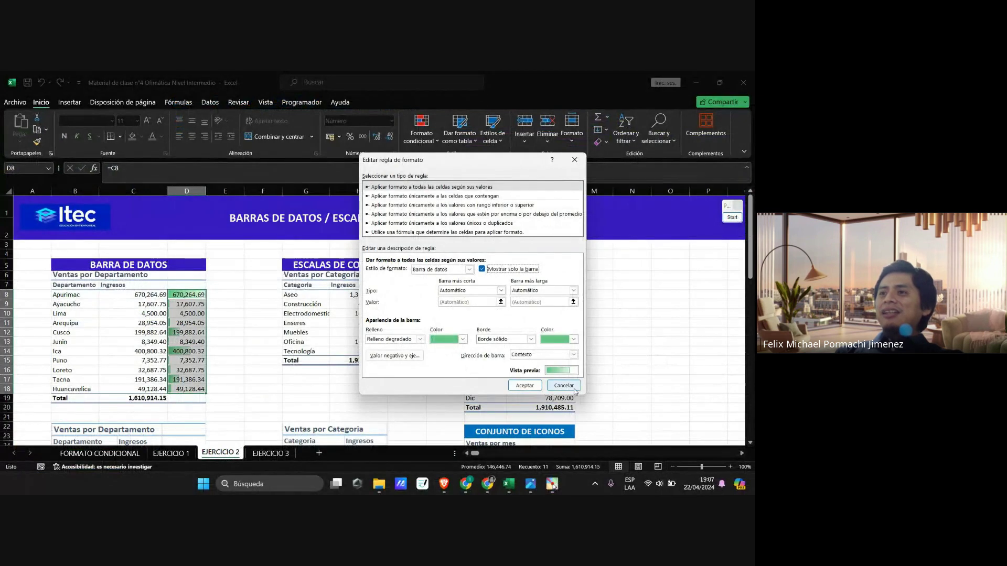
{"action": "left_click", "coordinate": [525, 386]}
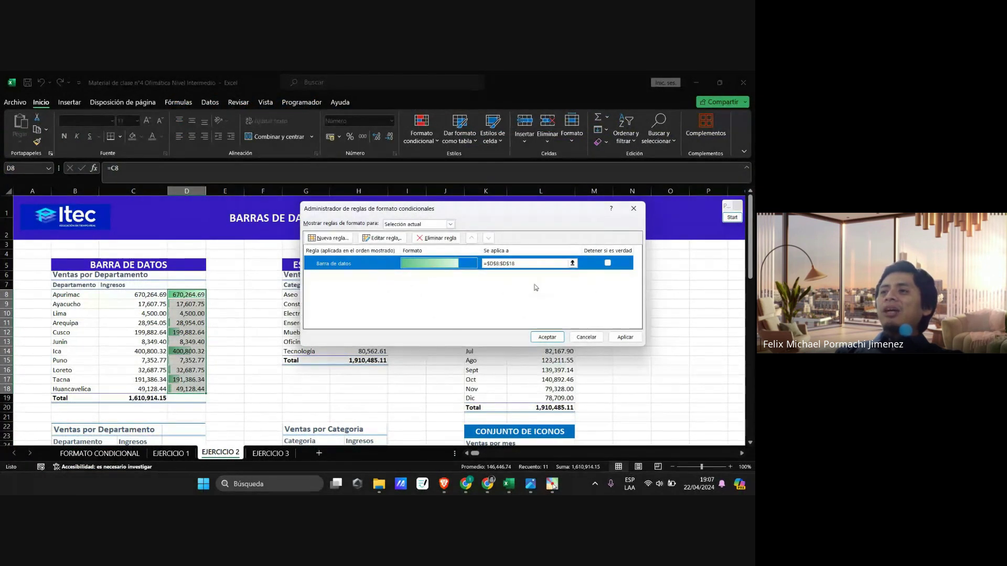
{"action": "left_click", "coordinate": [551, 337]}
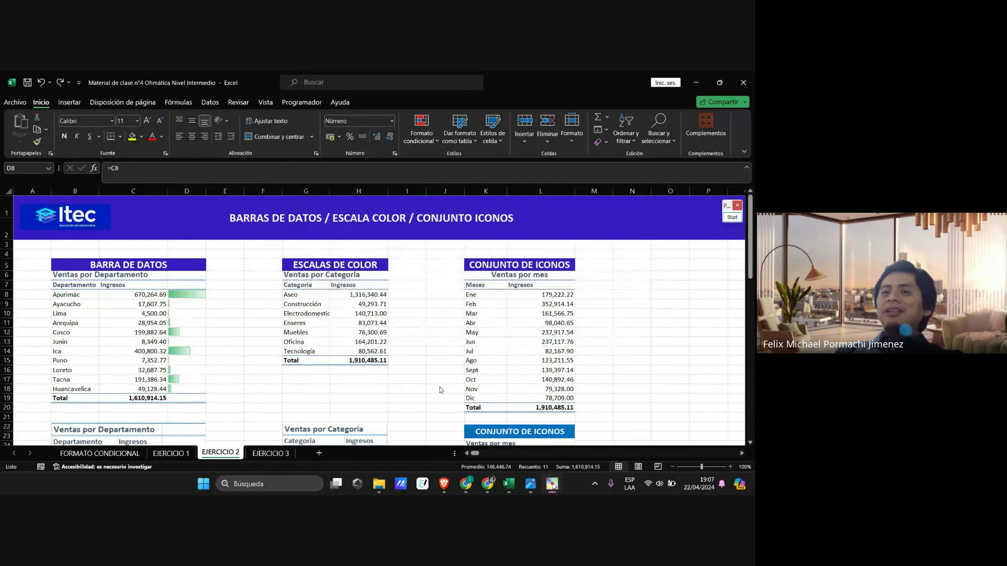
{"action": "left_click", "coordinate": [207, 308]}
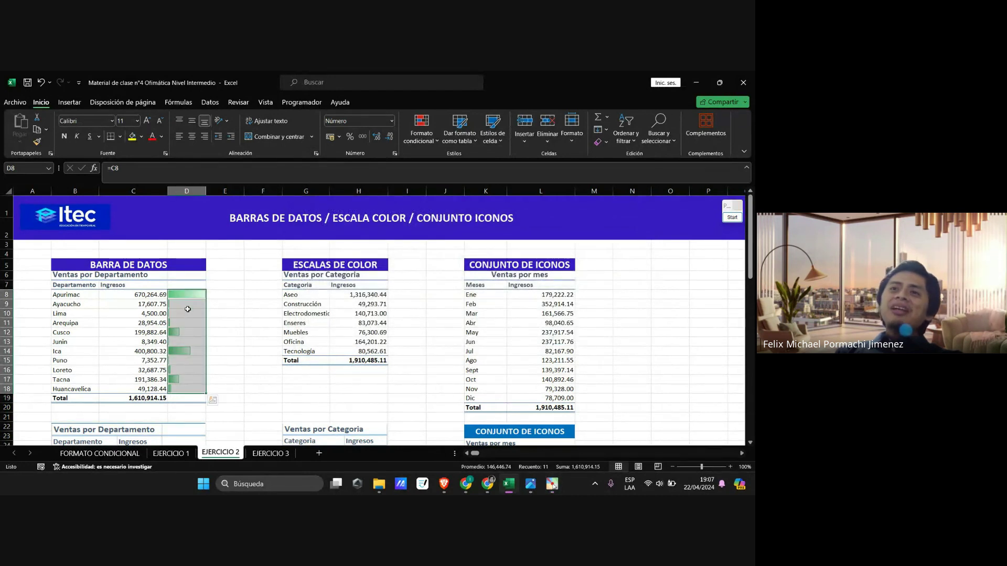
{"action": "left_click", "coordinate": [208, 305]}
Step: Magnify the BARRA DE DATOS table and examine the bar-only cells beside each department's income
{"action": "left_click", "coordinate": [732, 217]}
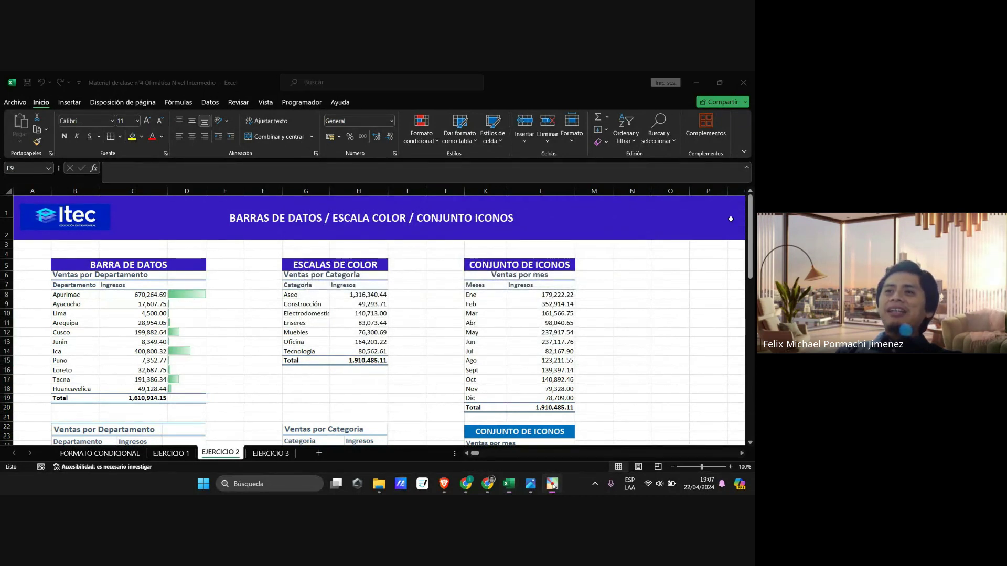
{"action": "scroll", "coordinate": [378, 316], "scroll_direction": "up", "scroll_amount": 2}
{"action": "scroll", "coordinate": [111, 317], "scroll_direction": "up", "scroll_amount": 1}
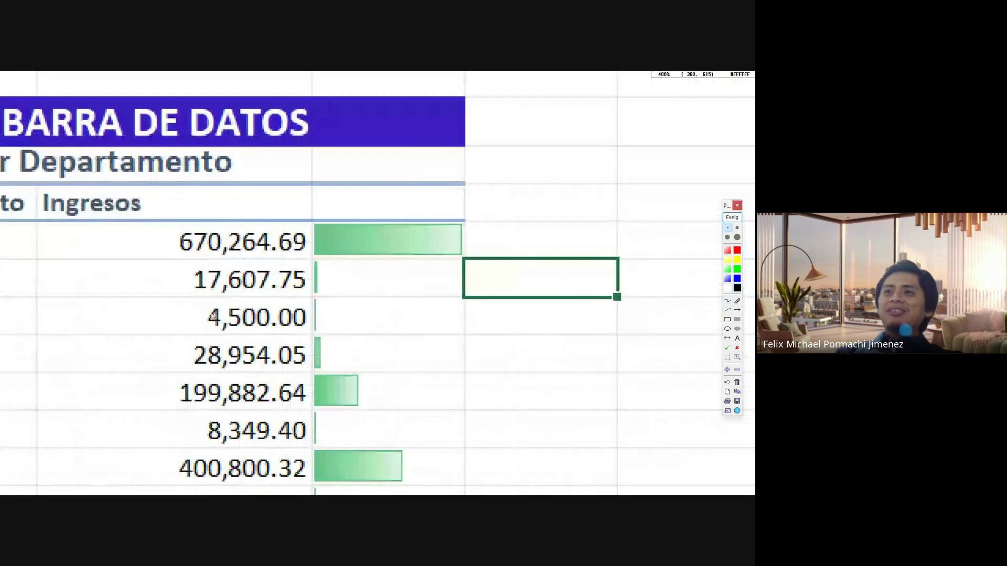
{"action": "scroll", "coordinate": [333, 385], "scroll_direction": "down", "scroll_amount": 2}
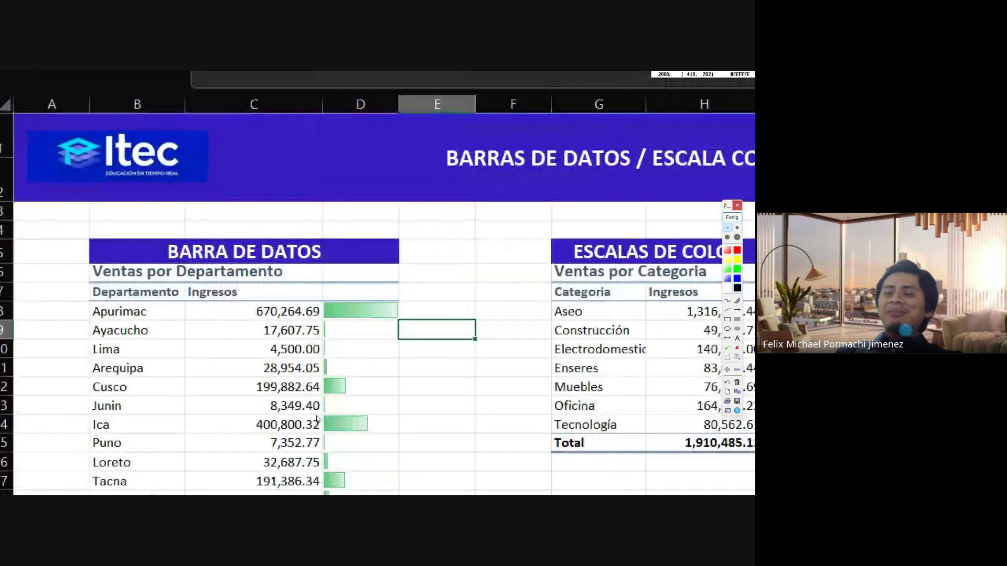
{"action": "scroll", "coordinate": [268, 271], "scroll_direction": "up", "scroll_amount": 3}
{"action": "scroll", "coordinate": [268, 271], "scroll_direction": "down", "scroll_amount": 2}
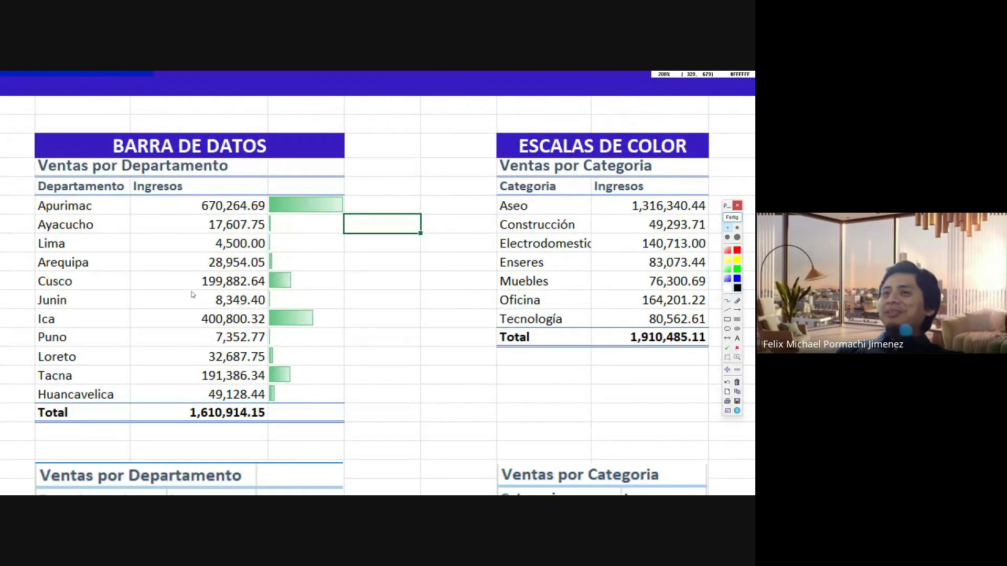
{"action": "scroll", "coordinate": [192, 295], "scroll_direction": "up", "scroll_amount": 4}
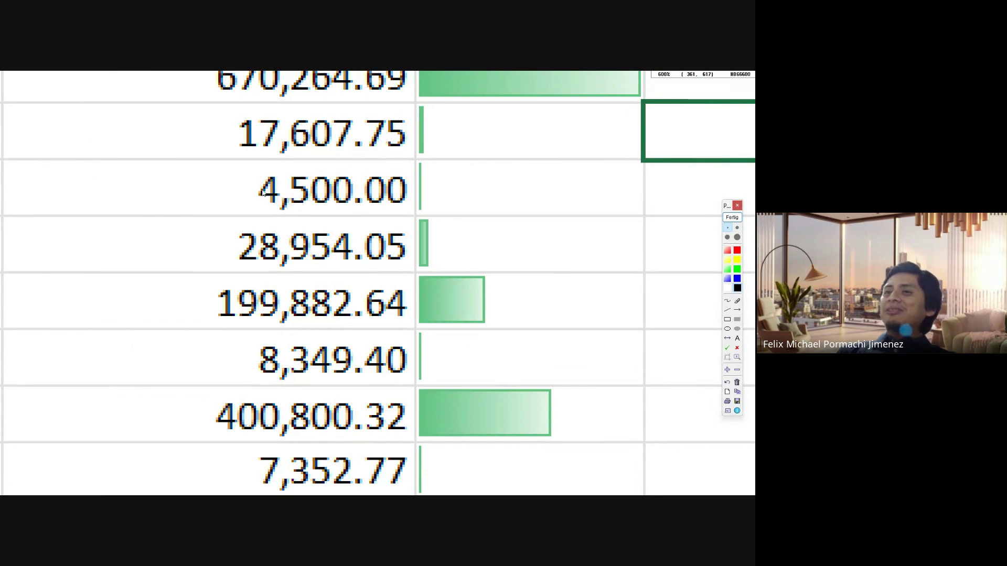
{"action": "scroll", "coordinate": [257, 167], "scroll_direction": "down", "scroll_amount": 2}
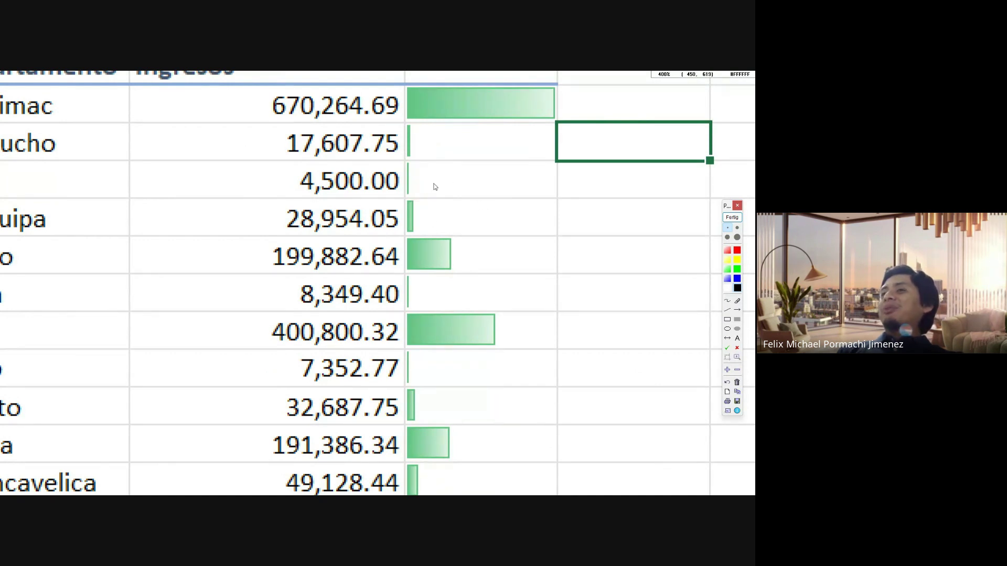
{"action": "key", "text": "Escape"}
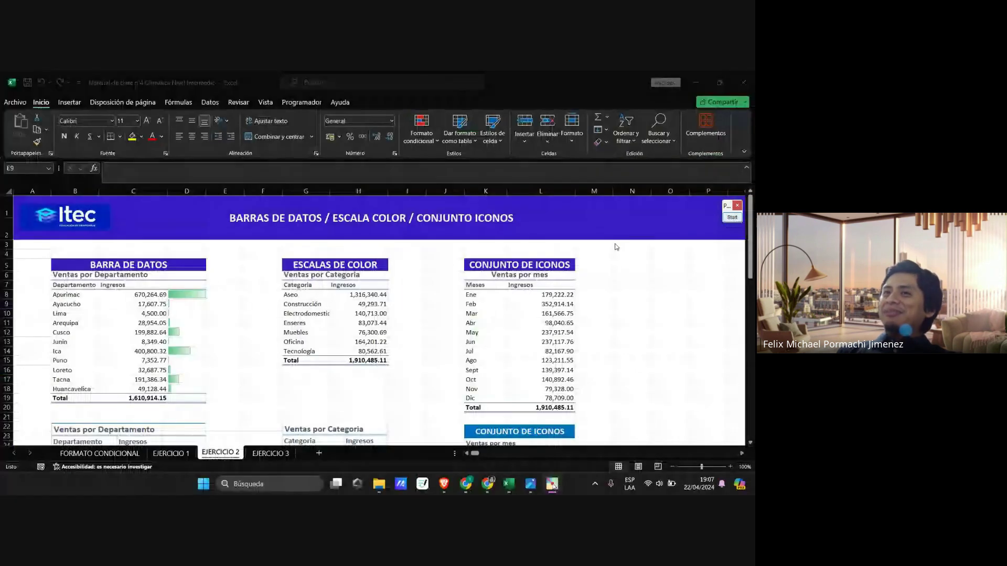
Step: Change Lima's income in C10 to 450000
{"action": "key", "text": "Left"}
{"action": "key", "text": "Left"}
{"action": "key", "text": "Down"}
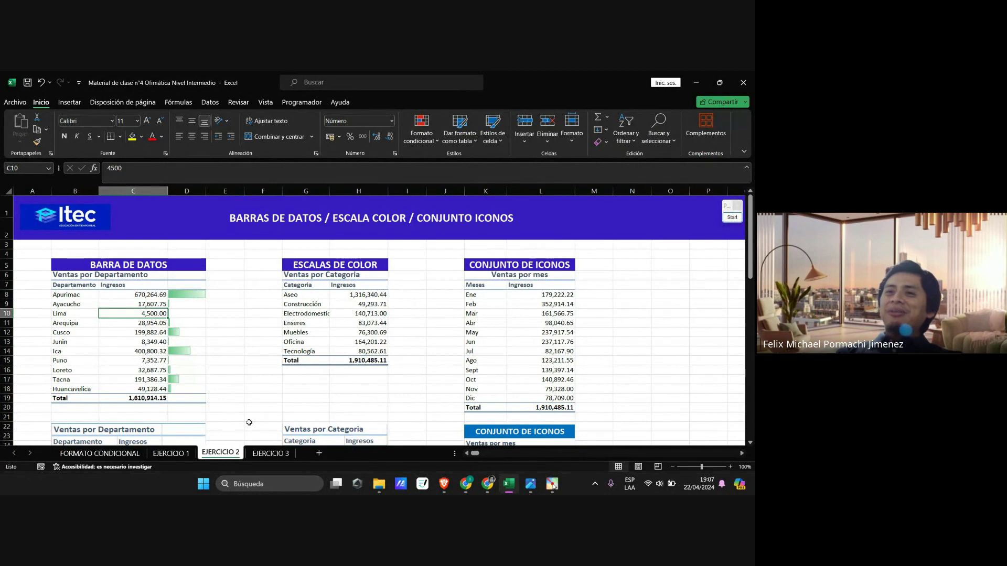
{"action": "type", "text": "45"}
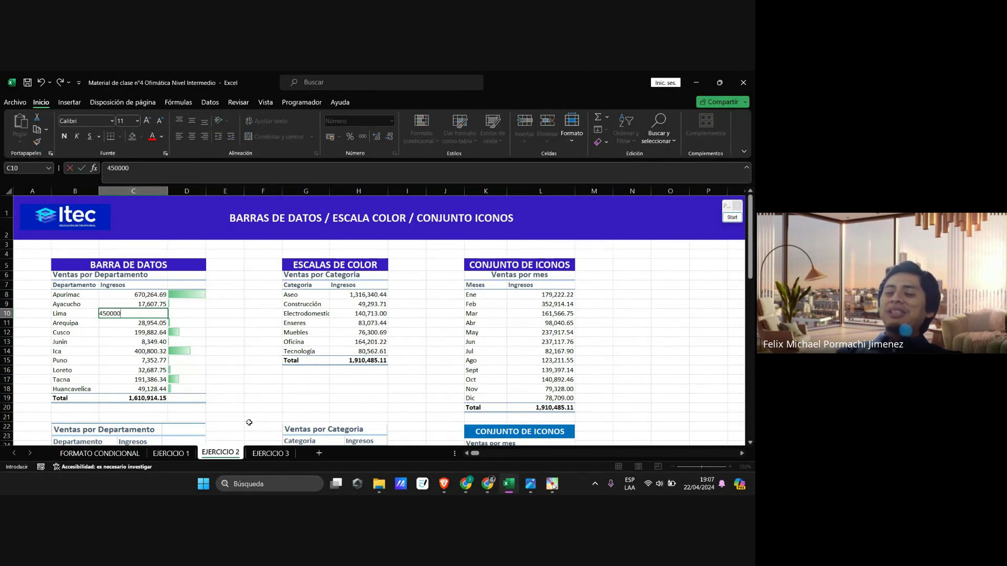
{"action": "key", "text": "Return"}
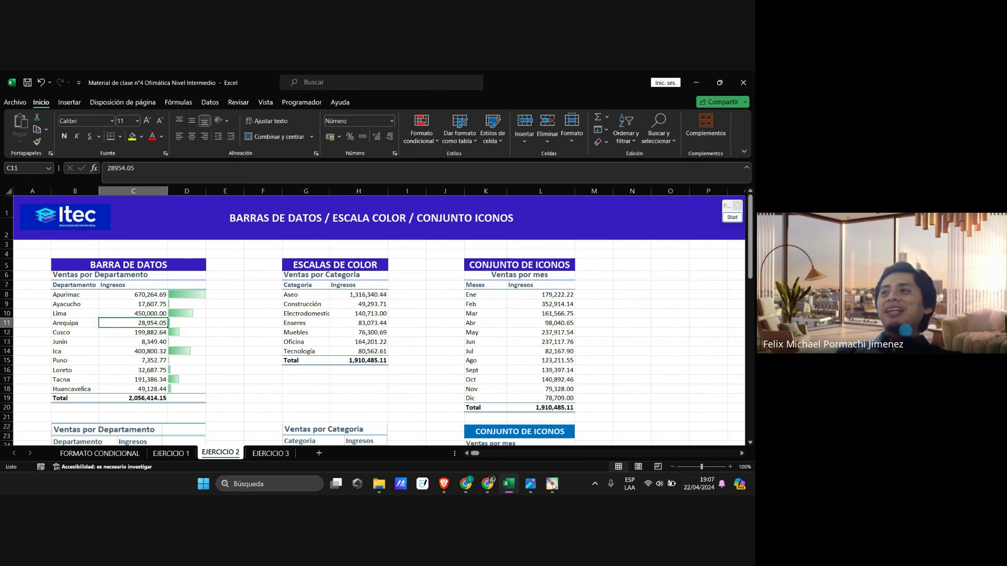
Step: Magnify the BARRA DE DATOS table and compare Lima's data bar with the bars of the other departments
{"action": "left_click", "coordinate": [732, 217]}
{"action": "scroll", "coordinate": [137, 327], "scroll_direction": "up", "scroll_amount": 3}
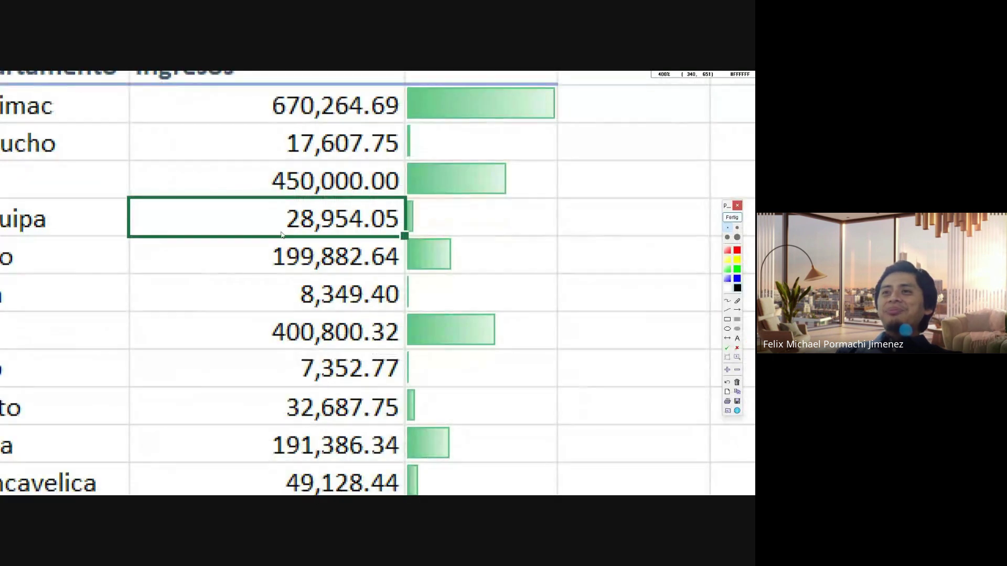
{"action": "scroll", "coordinate": [416, 165], "scroll_direction": "up", "scroll_amount": 2}
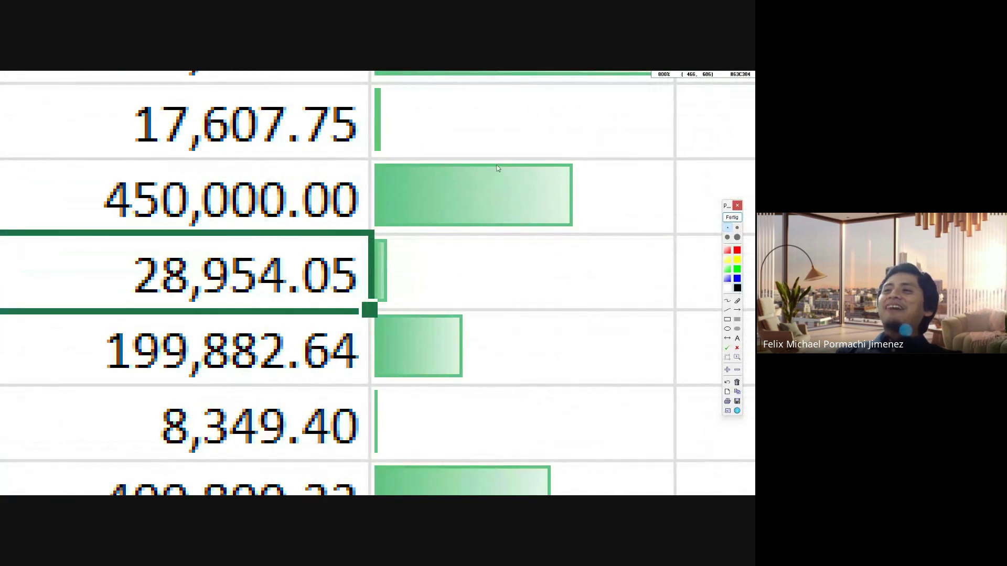
{"action": "scroll", "coordinate": [502, 166], "scroll_direction": "down", "scroll_amount": 1}
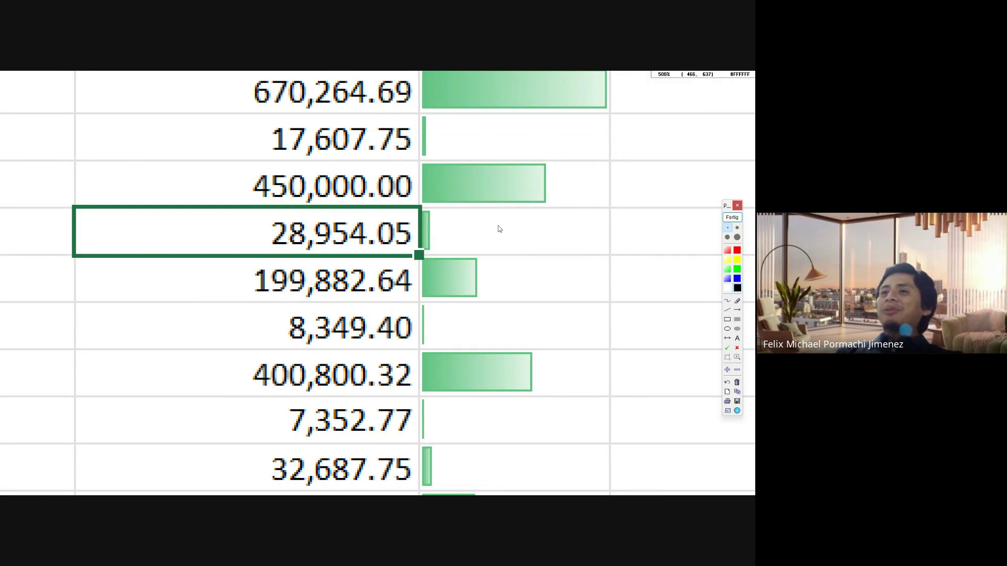
{"action": "scroll", "coordinate": [479, 177], "scroll_direction": "down", "scroll_amount": 3}
{"action": "scroll", "coordinate": [479, 177], "scroll_direction": "down", "scroll_amount": 2}
{"action": "scroll", "coordinate": [309, 207], "scroll_direction": "up", "scroll_amount": 5}
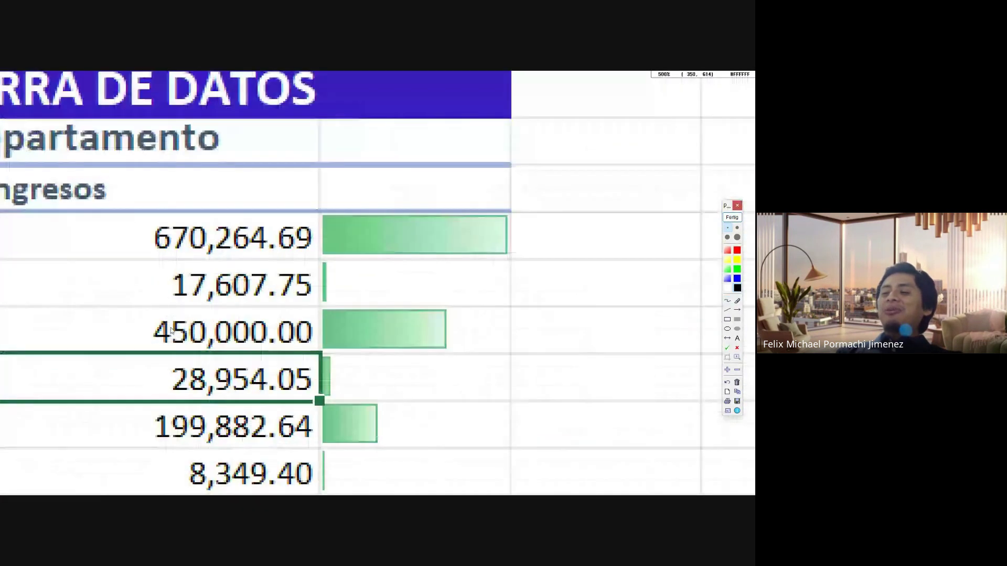
{"action": "scroll", "coordinate": [278, 359], "scroll_direction": "down", "scroll_amount": 1}
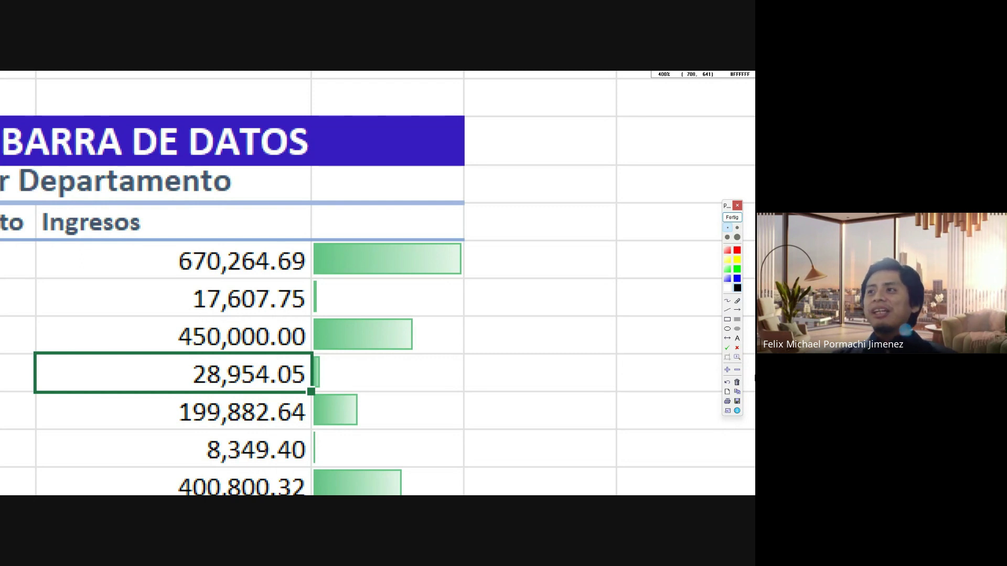
{"action": "left_click", "coordinate": [732, 217]}
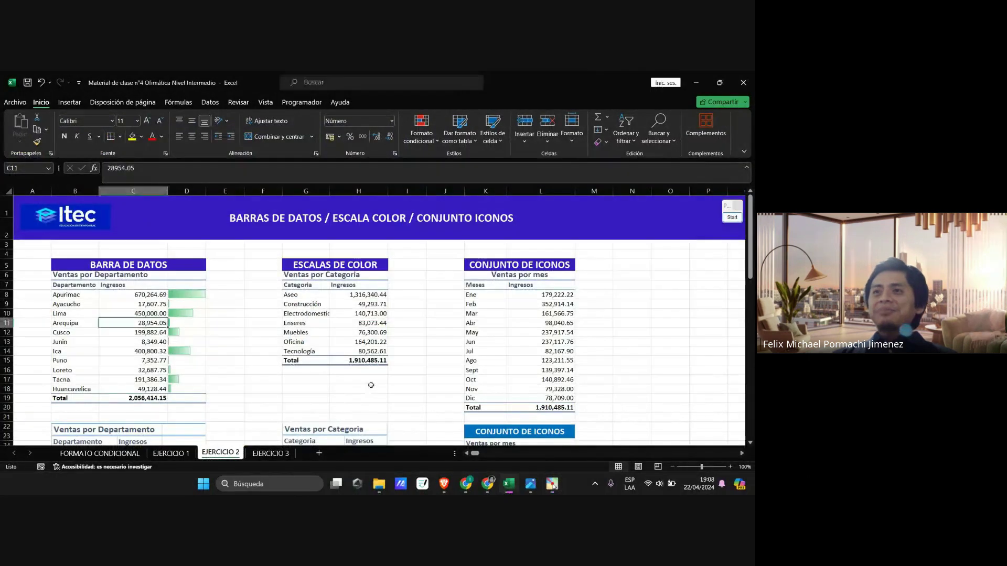
Step: Switch to the Google Meet call to check its messages and return to the Excel workbook
{"action": "key", "text": "alt+Tab"}
{"action": "key", "text": "alt+Tab"}
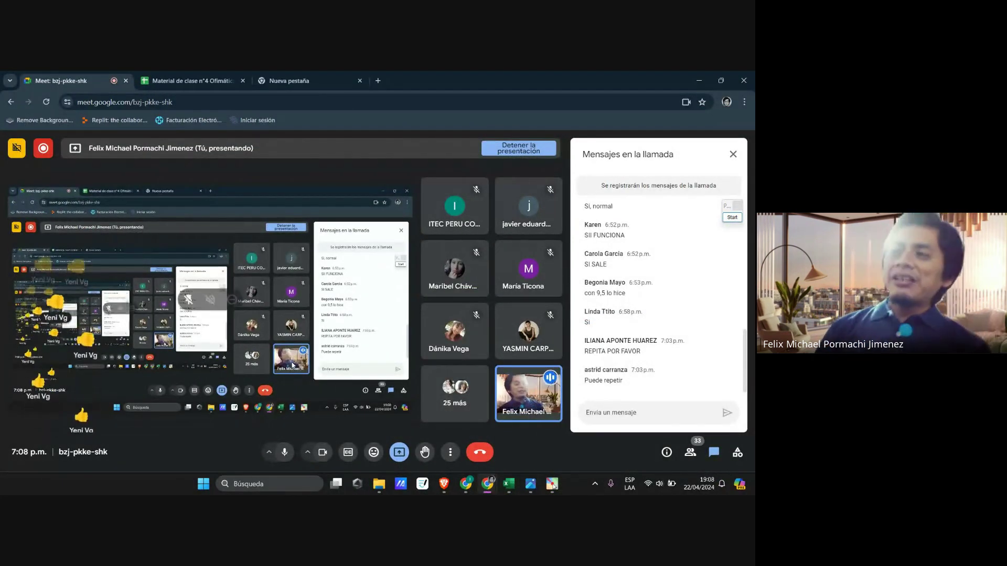
{"action": "key", "text": "alt+Tab"}
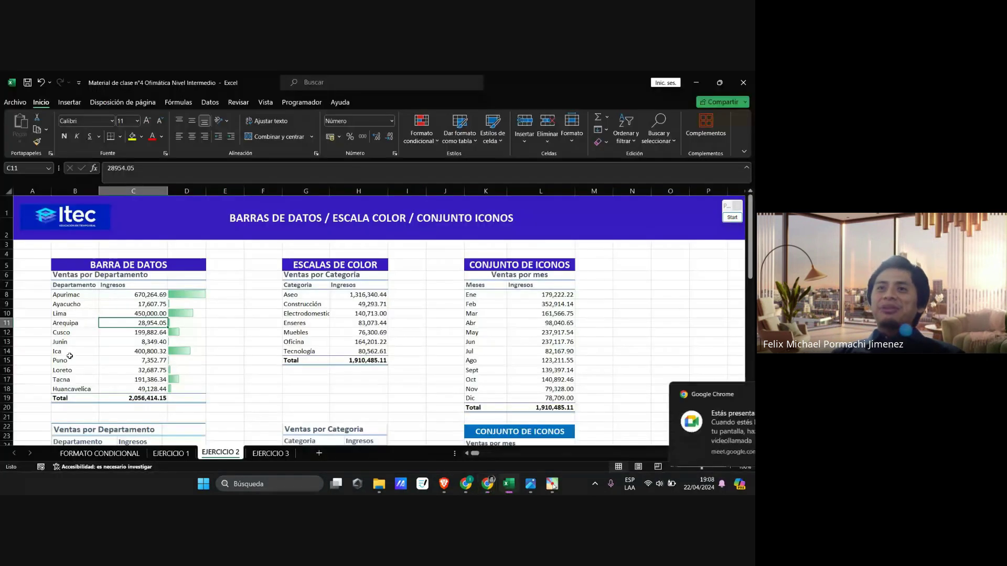
{"action": "left_click", "coordinate": [259, 334]}
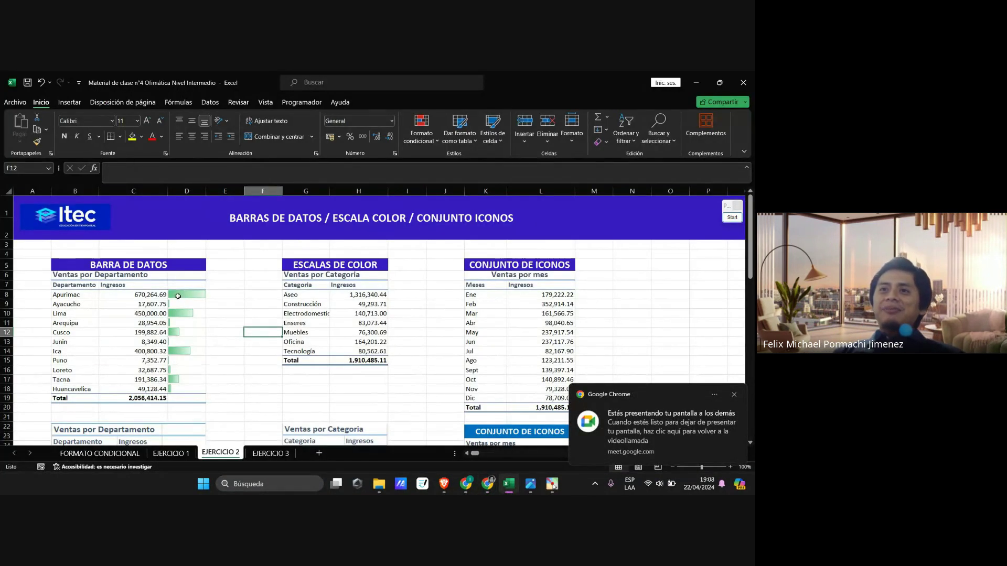
Step: Clear the contents of the data bar cells D8:D18 beside the department incomes
{"action": "left_click_drag", "start_coordinate": [176, 295], "coordinate": [183, 386]}
{"action": "key", "text": "Delete"}
{"action": "left_click", "coordinate": [278, 351]}
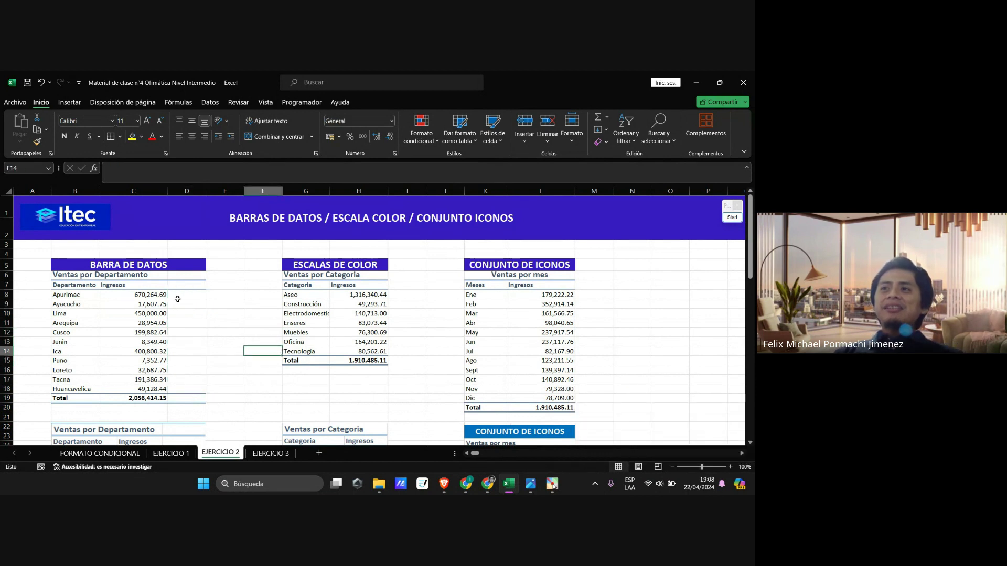
Step: Begin a formula with an equals sign in D8, beside Apurimac's income
{"action": "left_click", "coordinate": [155, 295]}
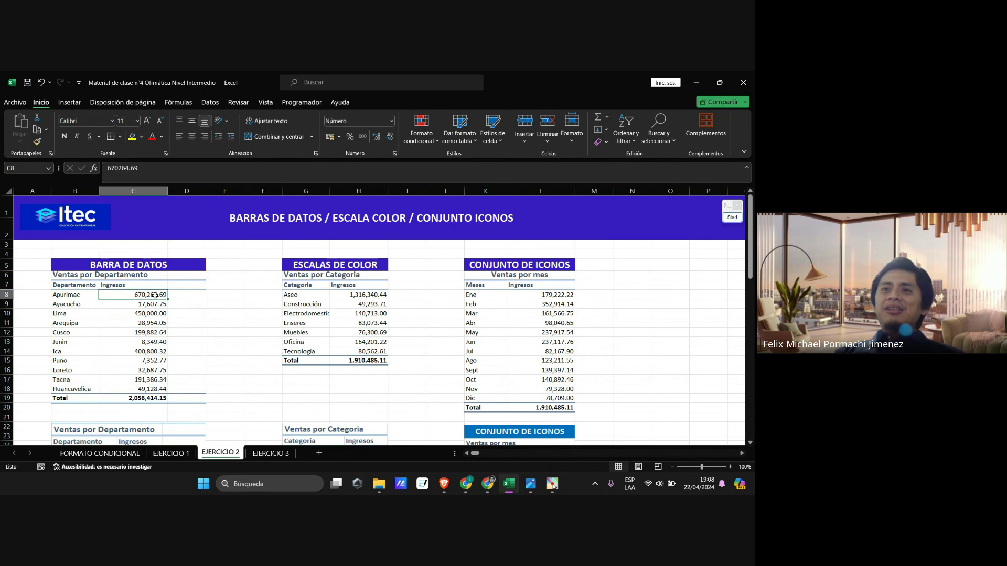
{"action": "left_click", "coordinate": [188, 294]}
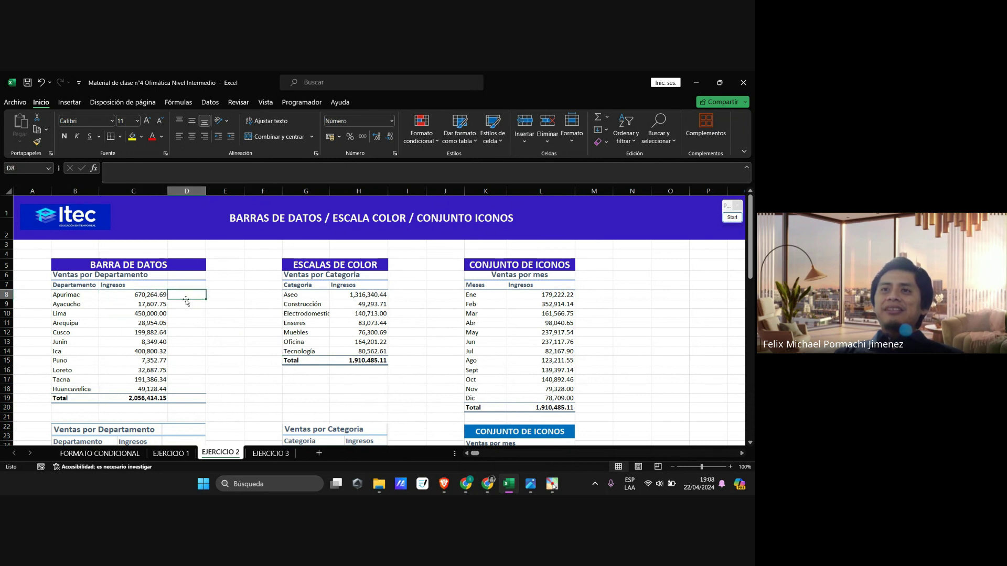
{"action": "type", "text": "="}
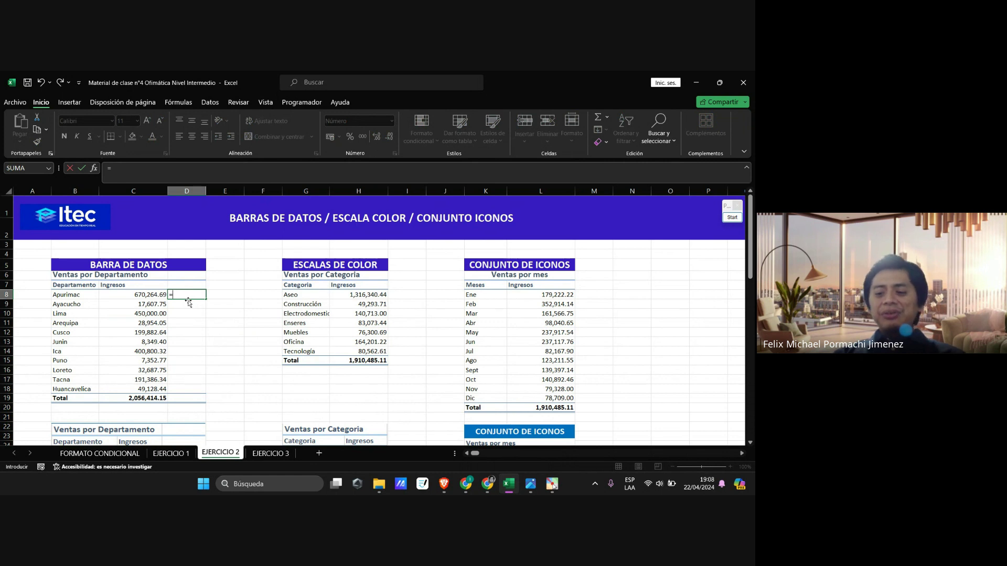
Step: Switch to the TECLADO.jpg keyboard image, examine the Shift key area up close, and return to the Excel workbook
{"action": "left_click", "coordinate": [552, 483]}
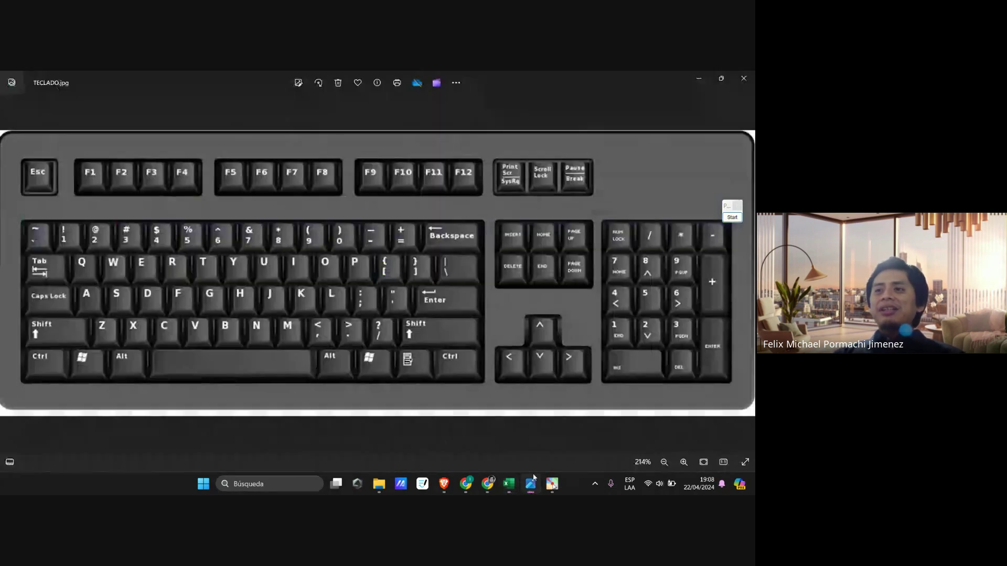
{"action": "scroll", "coordinate": [58, 342], "scroll_direction": "up", "scroll_amount": 2}
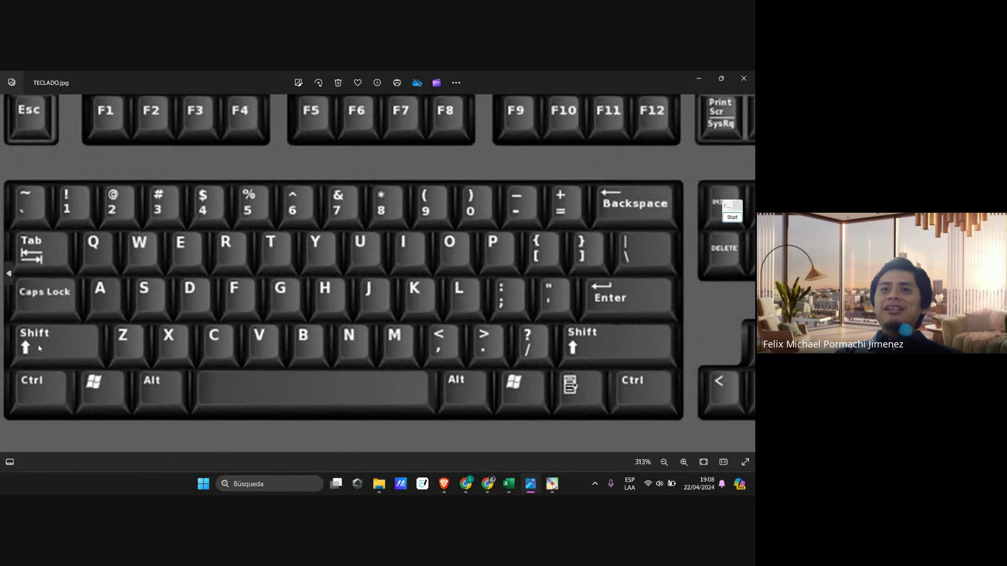
{"action": "scroll", "coordinate": [37, 345], "scroll_direction": "up", "scroll_amount": 1}
{"action": "scroll", "coordinate": [96, 322], "scroll_direction": "up", "scroll_amount": 8}
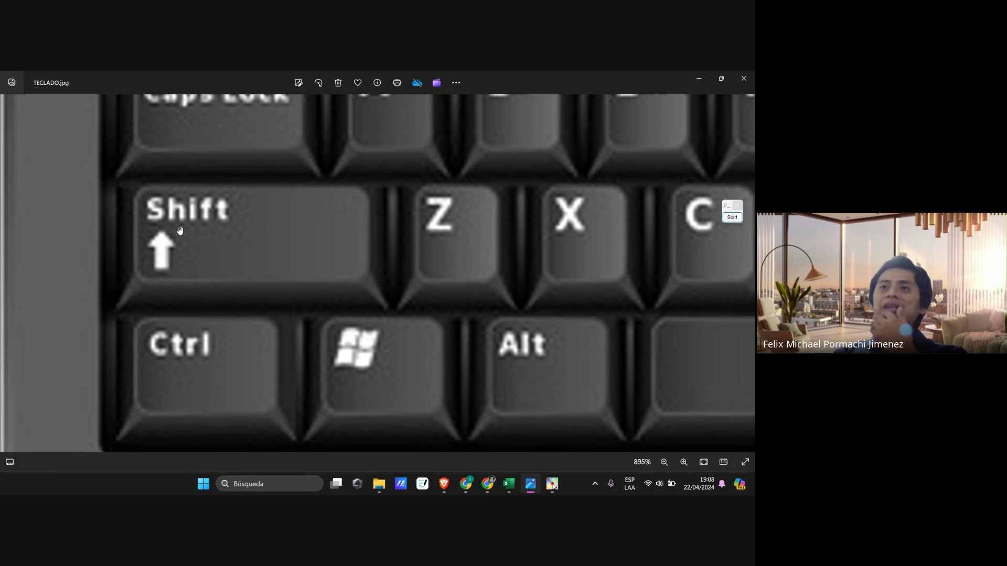
{"action": "scroll", "coordinate": [225, 314], "scroll_direction": "down", "scroll_amount": 10}
{"action": "left_click", "coordinate": [509, 486]}
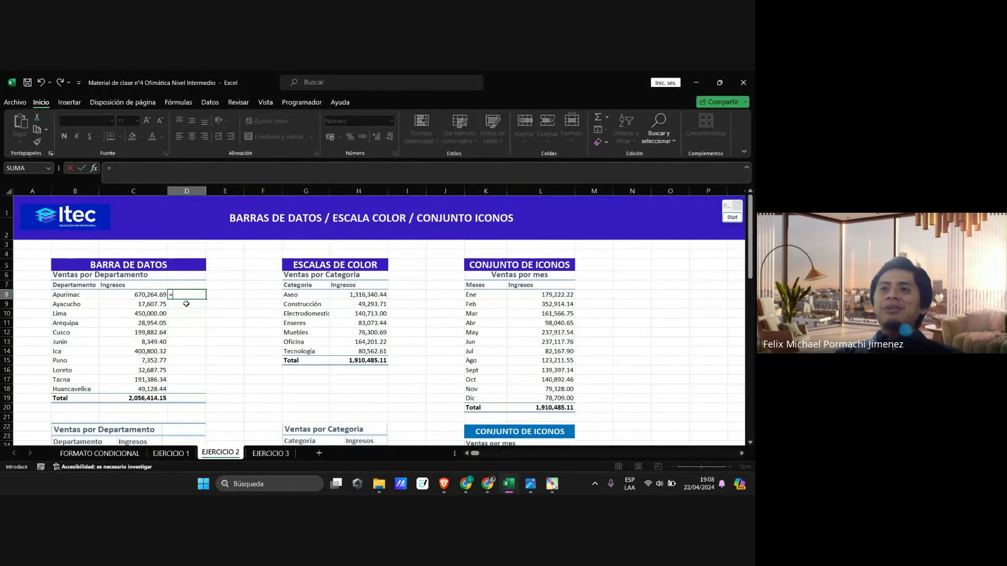
Step: Reference Apurimac's income in C8 in the formula started in D8
{"action": "left_click", "coordinate": [732, 218]}
{"action": "scroll", "coordinate": [380, 219], "scroll_direction": "up", "scroll_amount": 6}
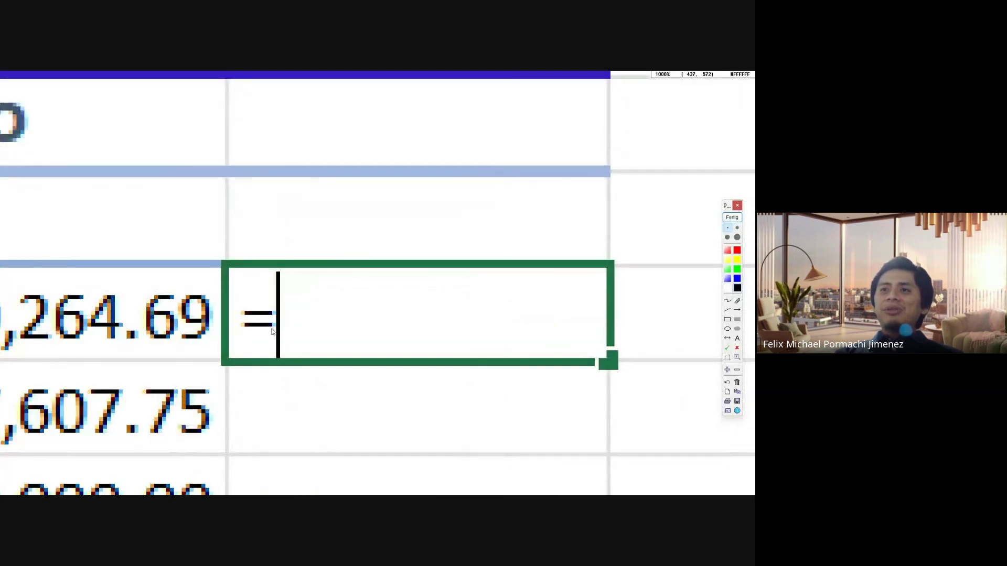
{"action": "scroll", "coordinate": [274, 331], "scroll_direction": "down", "scroll_amount": 5}
{"action": "scroll", "coordinate": [283, 338], "scroll_direction": "down", "scroll_amount": 1}
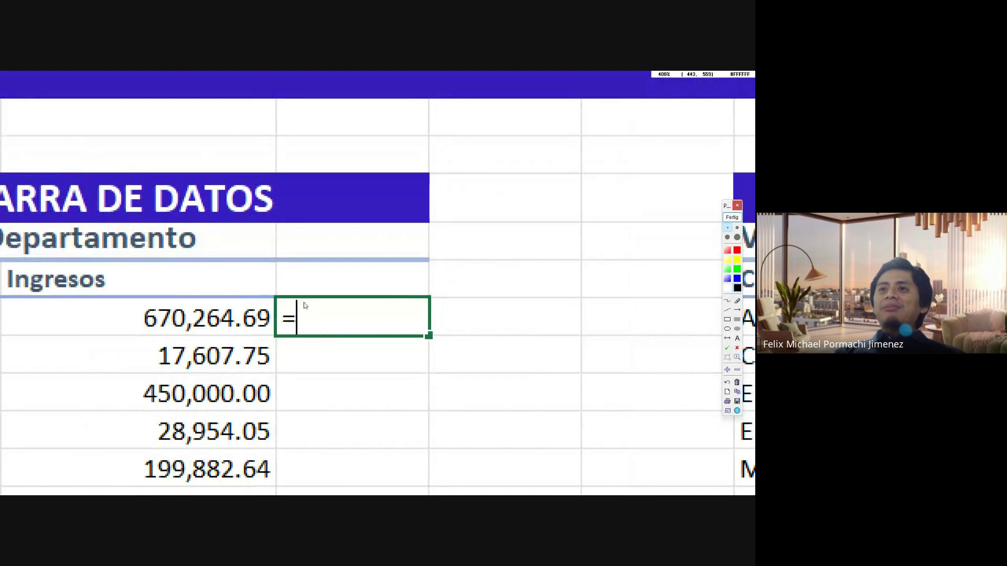
{"action": "scroll", "coordinate": [179, 322], "scroll_direction": "down", "scroll_amount": 1}
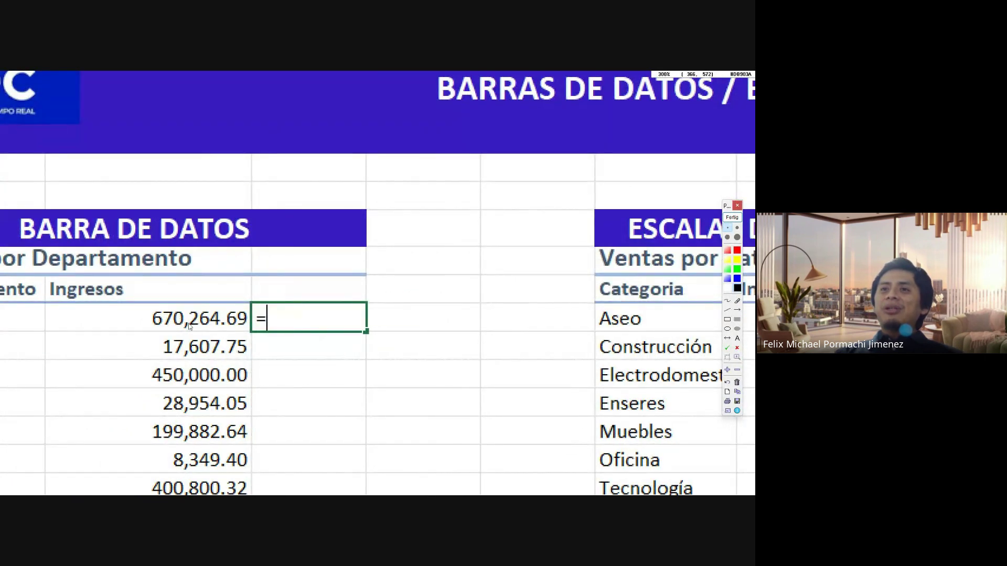
{"action": "key", "text": "Escape"}
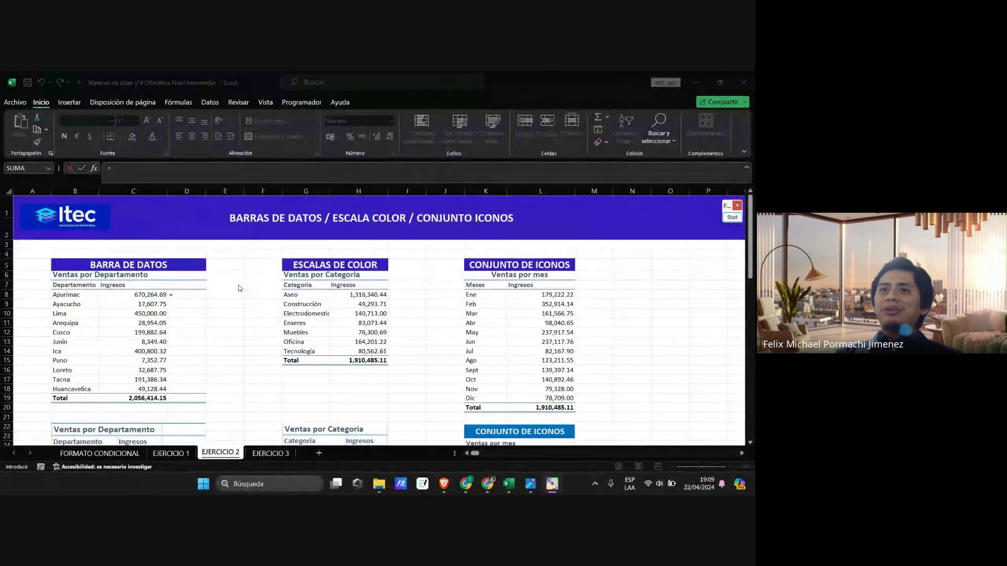
{"action": "left_click", "coordinate": [150, 295]}
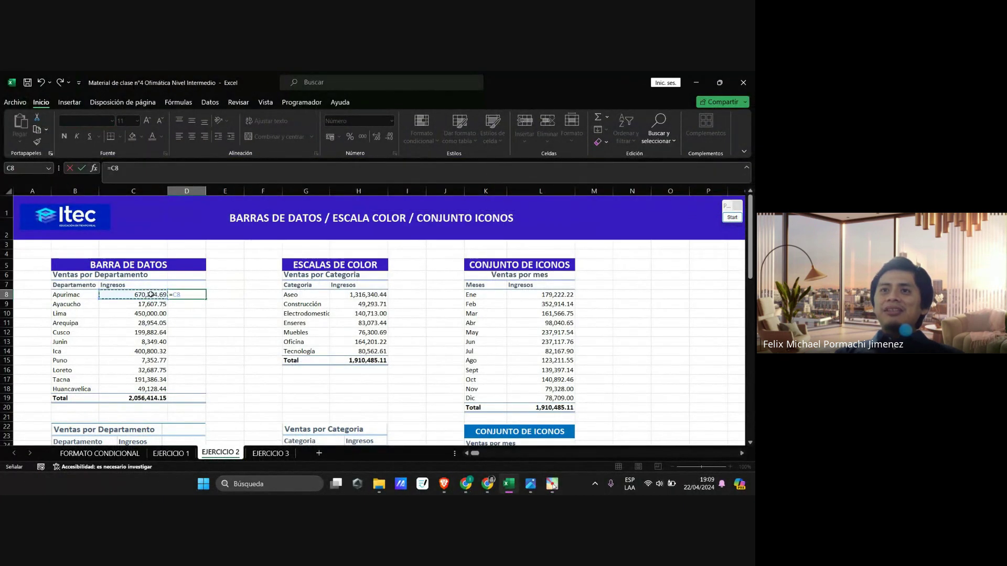
Step: Examine up close the =C8 formula in D8, the referenced income cell and the cell address in the Name Box
{"action": "left_click", "coordinate": [732, 217]}
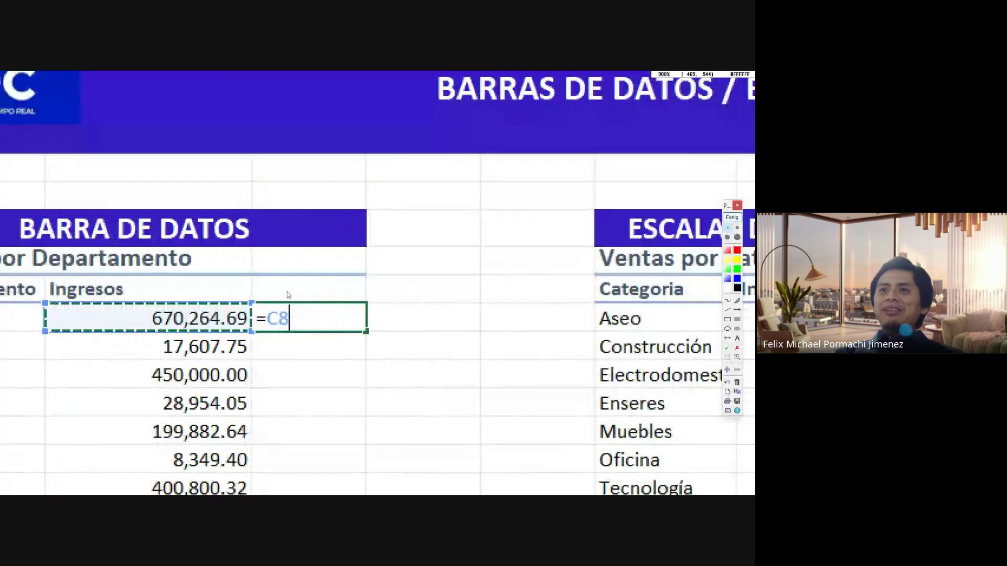
{"action": "scroll", "coordinate": [125, 330], "scroll_direction": "up", "scroll_amount": 2}
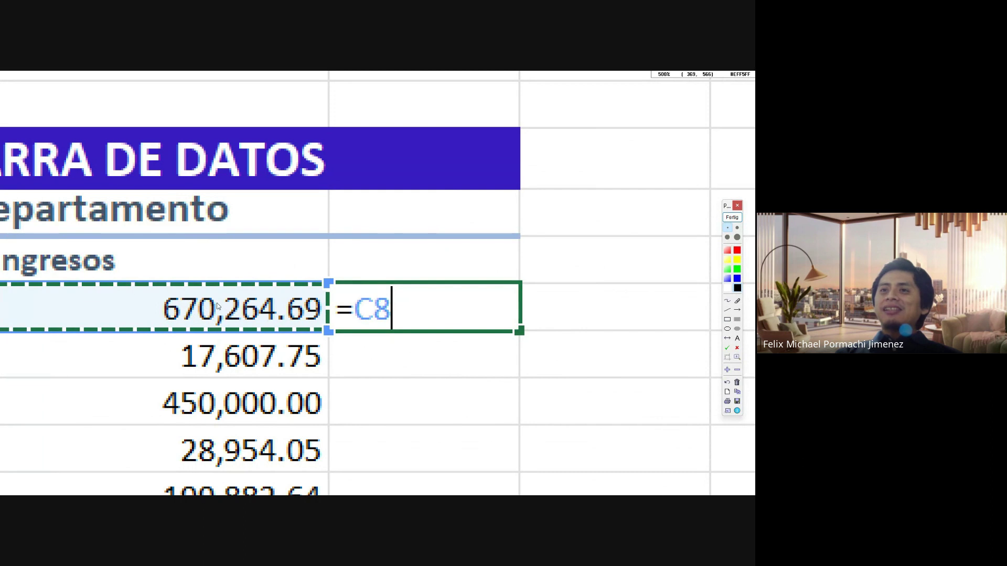
{"action": "scroll", "coordinate": [217, 306], "scroll_direction": "down", "scroll_amount": 4}
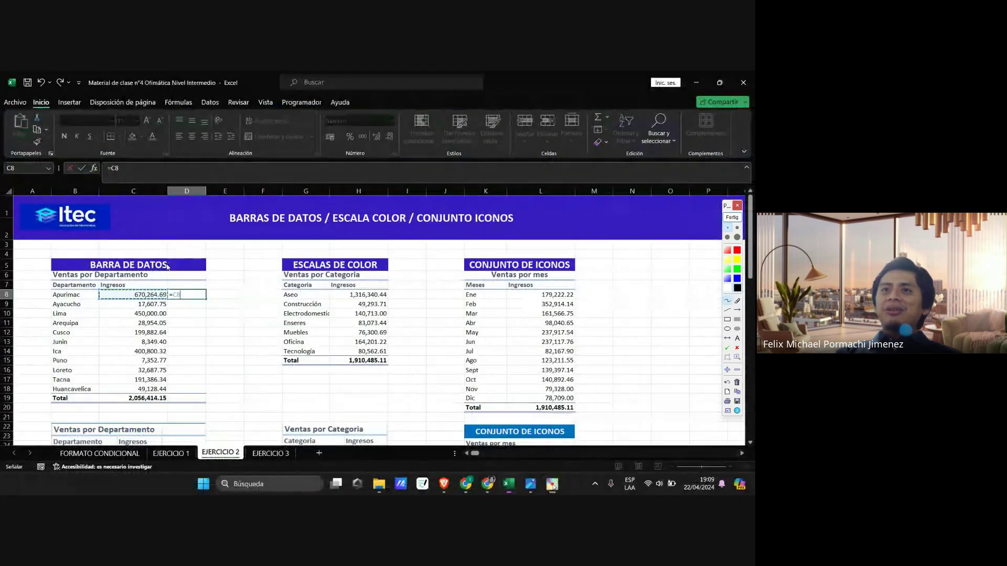
{"action": "scroll", "coordinate": [158, 246], "scroll_direction": "up", "scroll_amount": 3}
{"action": "scroll", "coordinate": [137, 212], "scroll_direction": "down", "scroll_amount": 3}
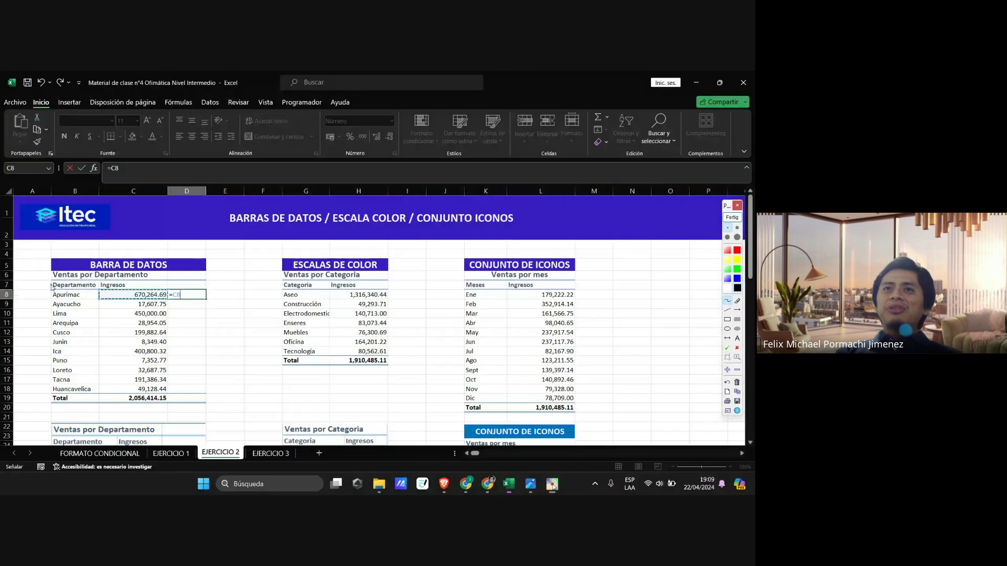
{"action": "scroll", "coordinate": [2, 167], "scroll_direction": "up", "scroll_amount": 5}
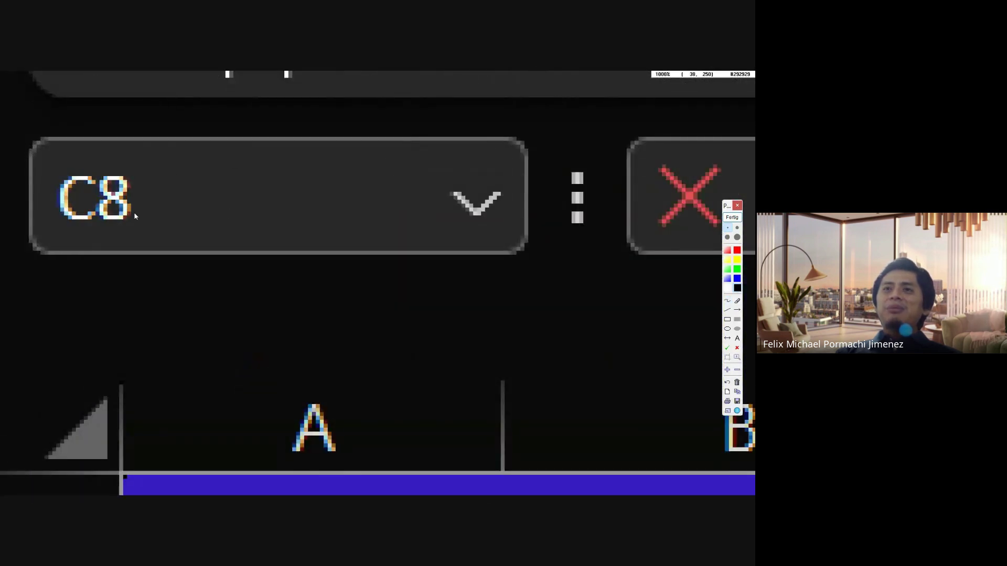
{"action": "scroll", "coordinate": [130, 216], "scroll_direction": "down", "scroll_amount": 5}
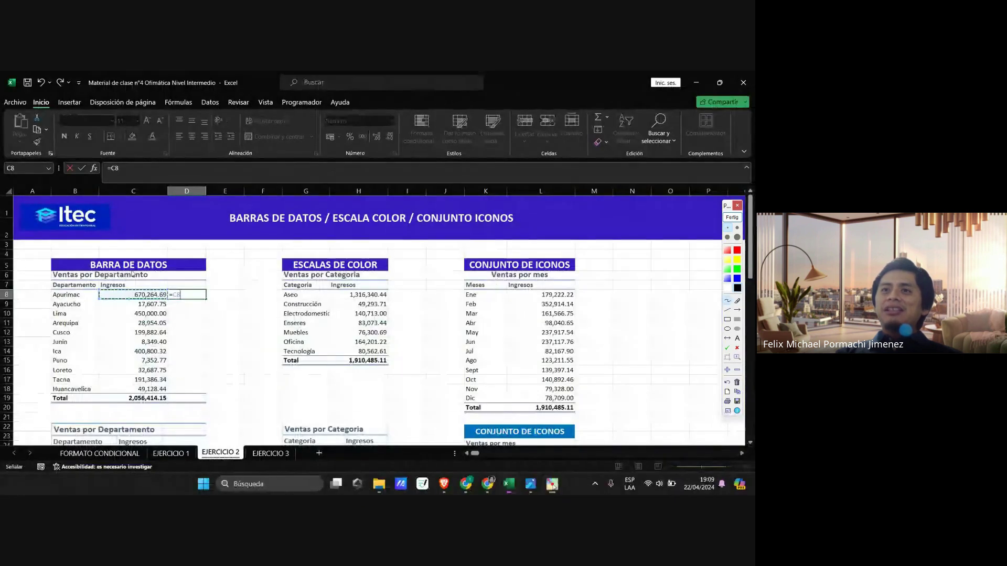
{"action": "scroll", "coordinate": [130, 310], "scroll_direction": "up", "scroll_amount": 3}
{"action": "scroll", "coordinate": [130, 310], "scroll_direction": "up", "scroll_amount": 1}
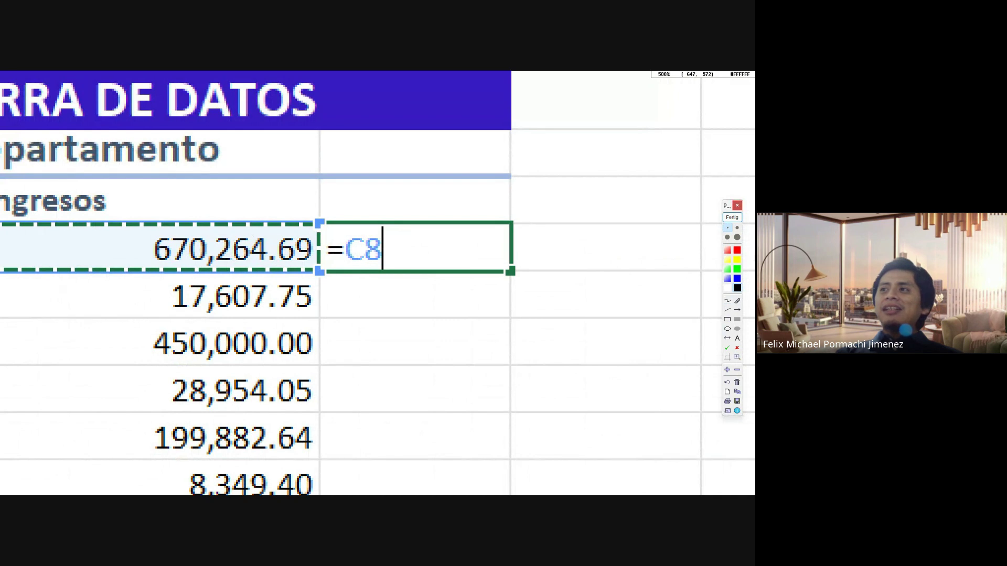
{"action": "left_click", "coordinate": [732, 217]}
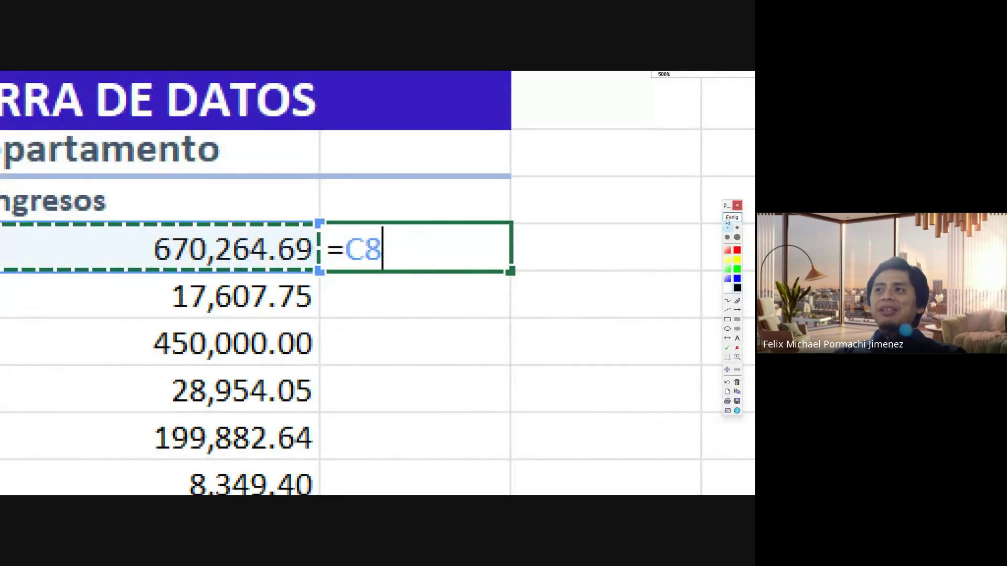
{"action": "left_click", "coordinate": [726, 219]}
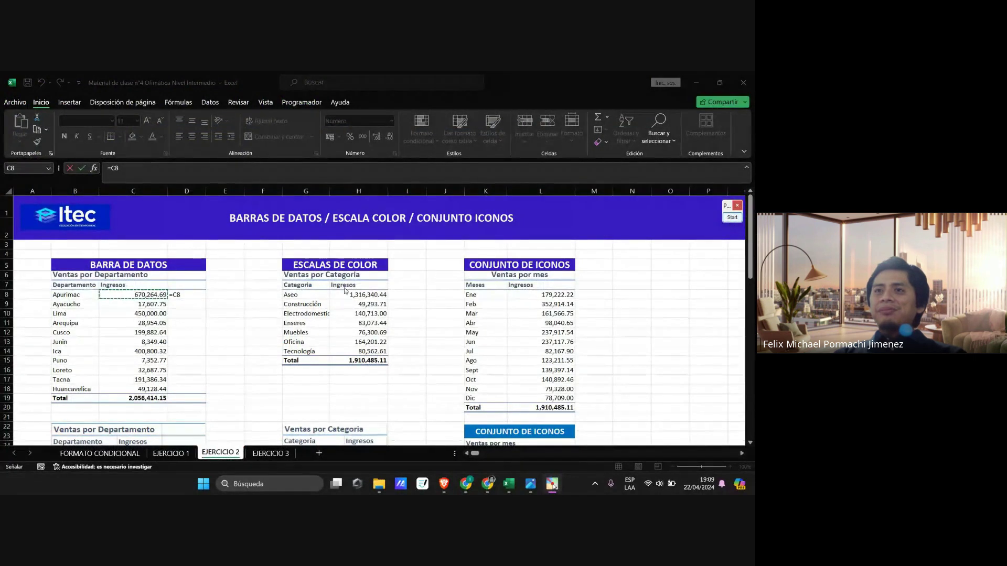
{"action": "key", "text": "ctrl+shift+z"}
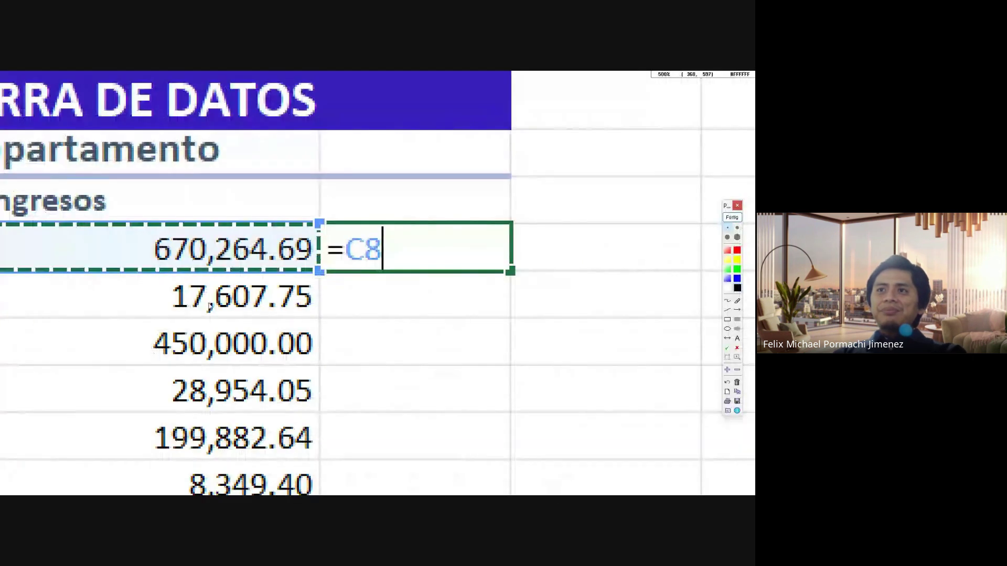
{"action": "left_click", "coordinate": [732, 217]}
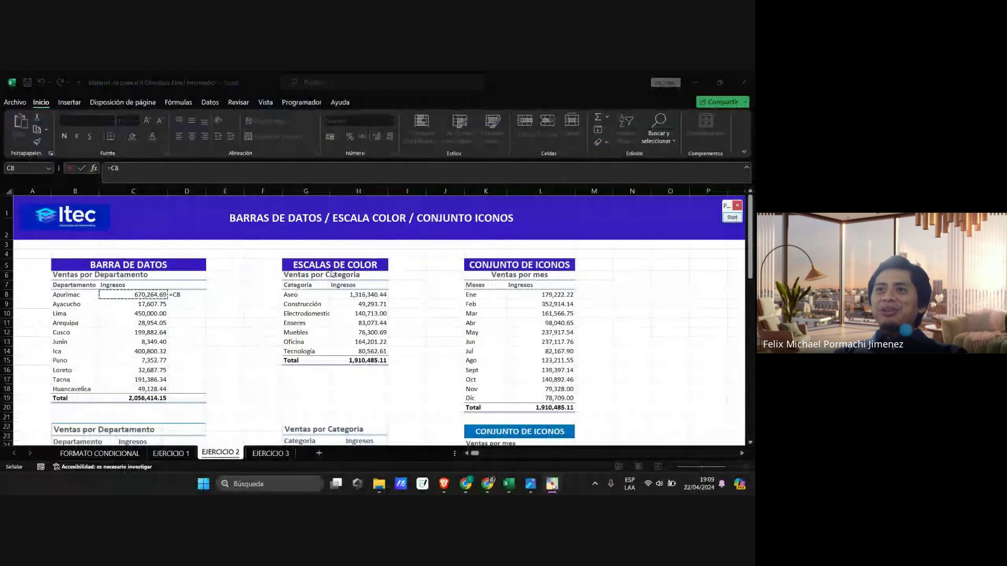
Step: Confirm the =C8 formula in D8 and clear the conditional formatting rules from D8:D18
{"action": "key", "text": "Return"}
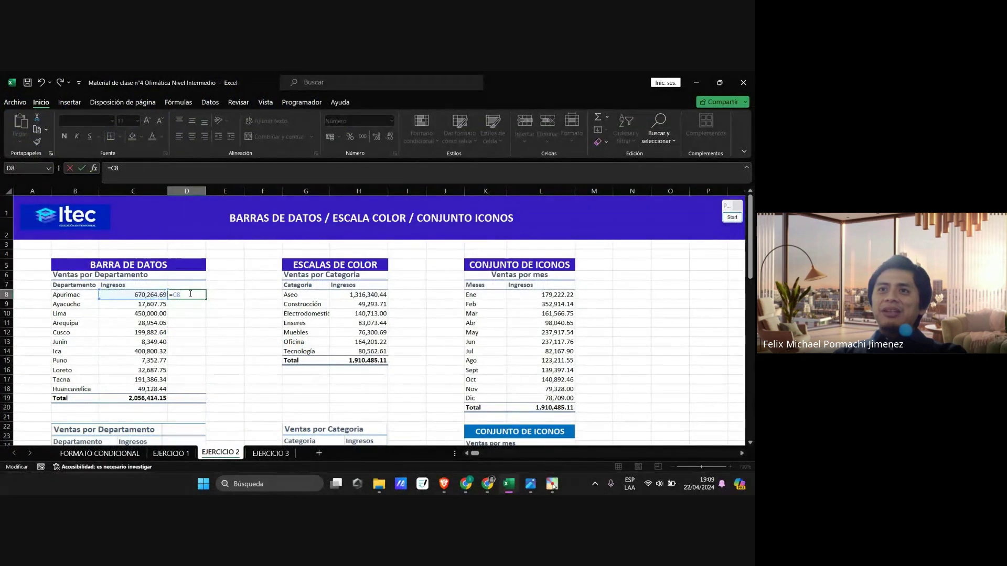
{"action": "left_click", "coordinate": [192, 296]}
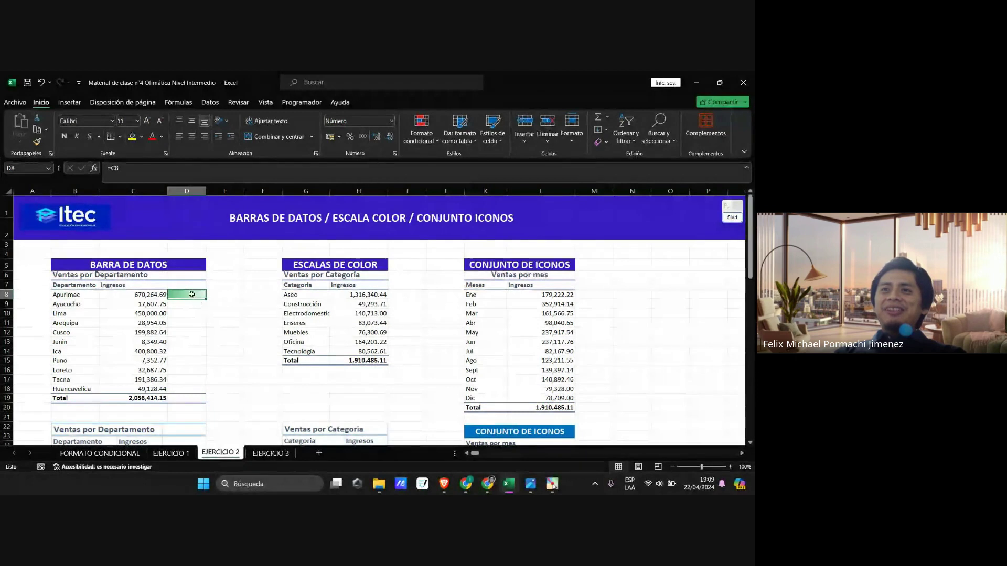
{"action": "left_click_drag", "start_coordinate": [190, 295], "coordinate": [189, 389]}
{"action": "left_click", "coordinate": [421, 130]}
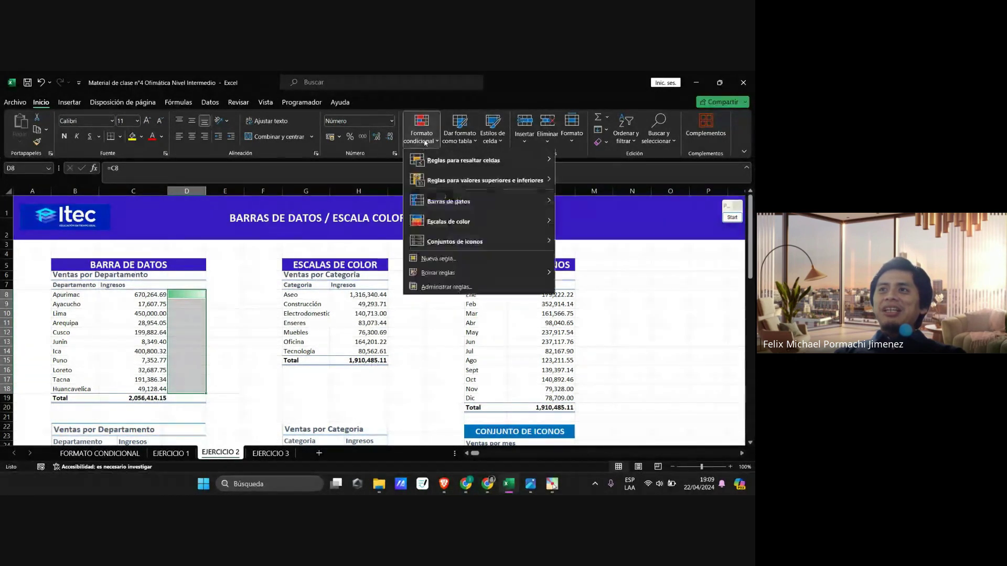
{"action": "mouse_move", "coordinate": [468, 271]}
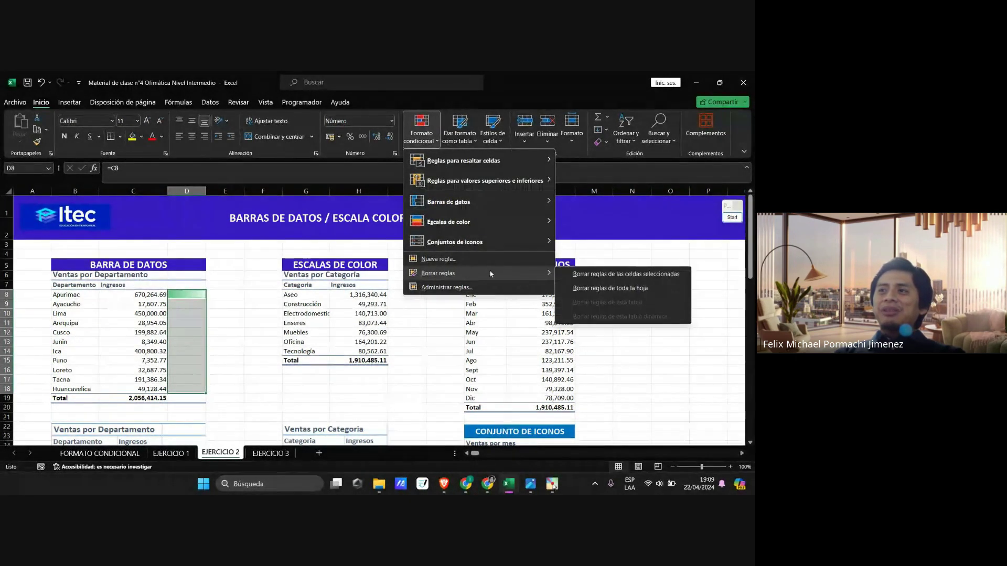
{"action": "left_click", "coordinate": [611, 274]}
{"action": "left_click", "coordinate": [219, 311]}
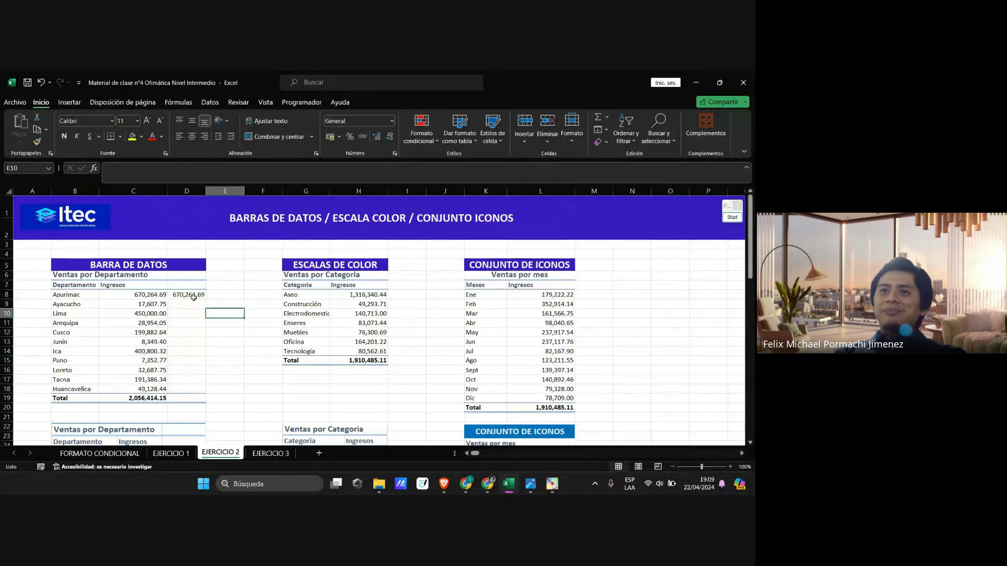
Step: Compare D8 with Apurimac's income up close, and fill the D8 formula down through D18 for the remaining departments
{"action": "left_click", "coordinate": [187, 295]}
{"action": "left_click", "coordinate": [736, 235]}
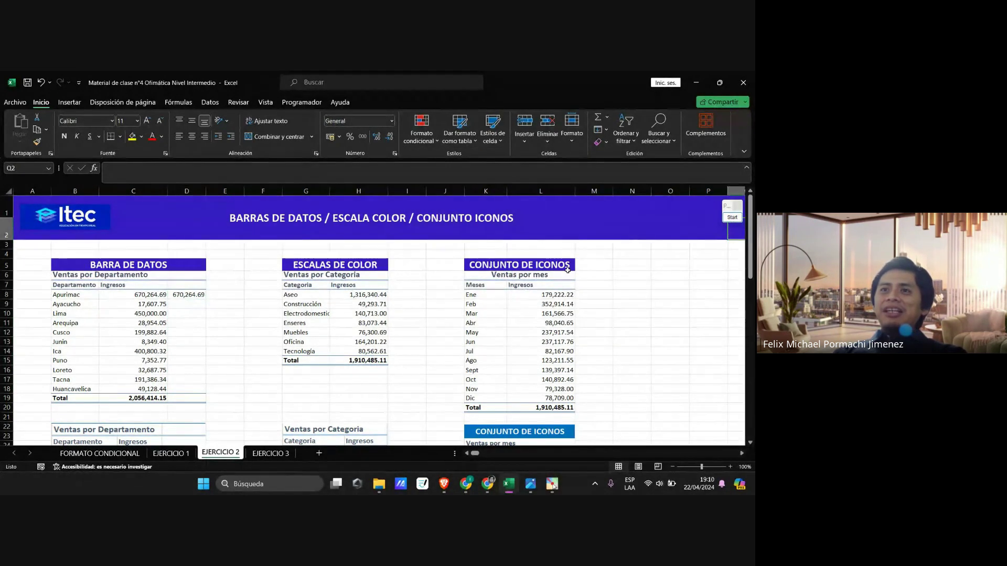
{"action": "left_click", "coordinate": [732, 217]}
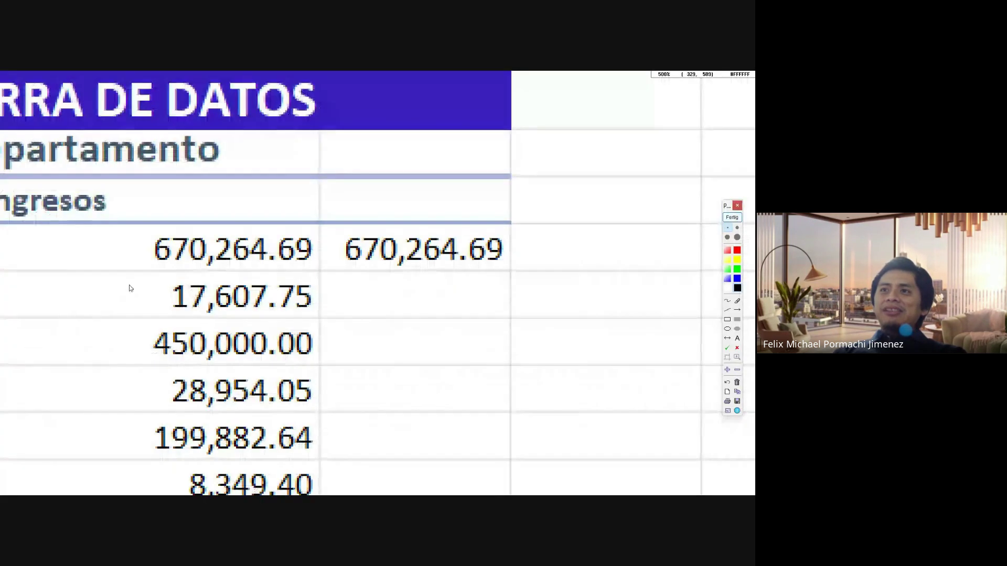
{"action": "scroll", "coordinate": [241, 239], "scroll_direction": "up", "scroll_amount": 2}
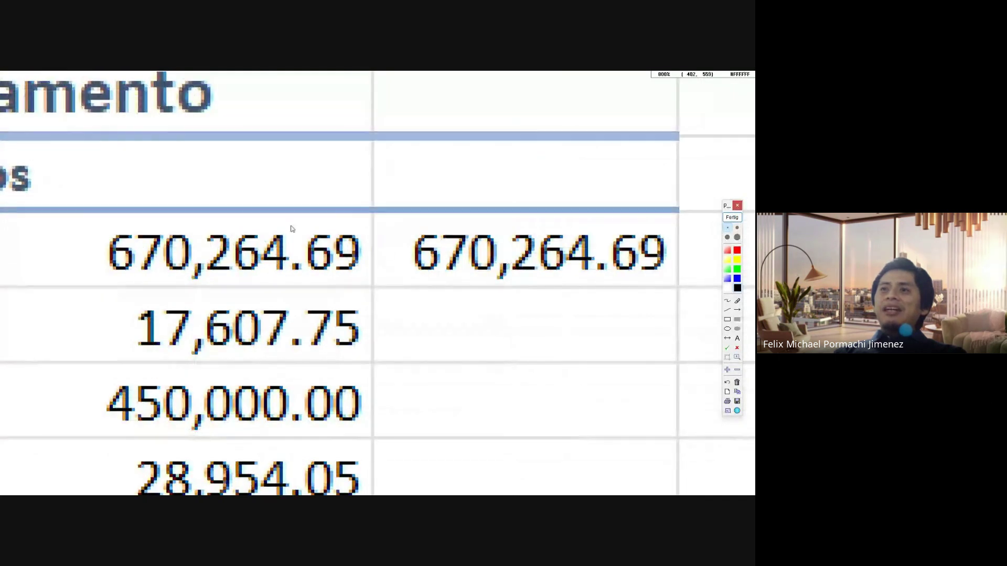
{"action": "scroll", "coordinate": [687, 296], "scroll_direction": "up", "scroll_amount": 1}
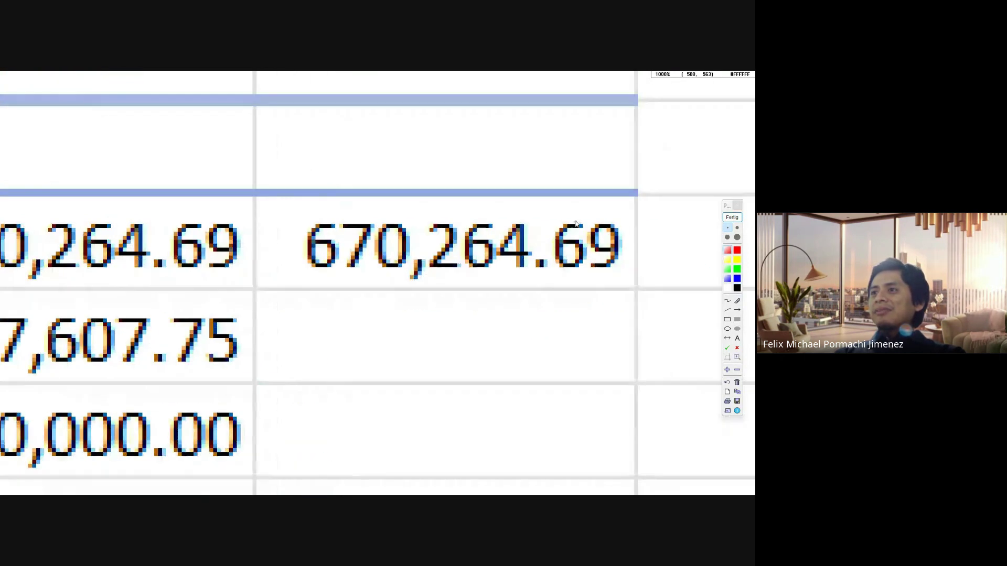
{"action": "scroll", "coordinate": [649, 300], "scroll_direction": "down", "scroll_amount": 5}
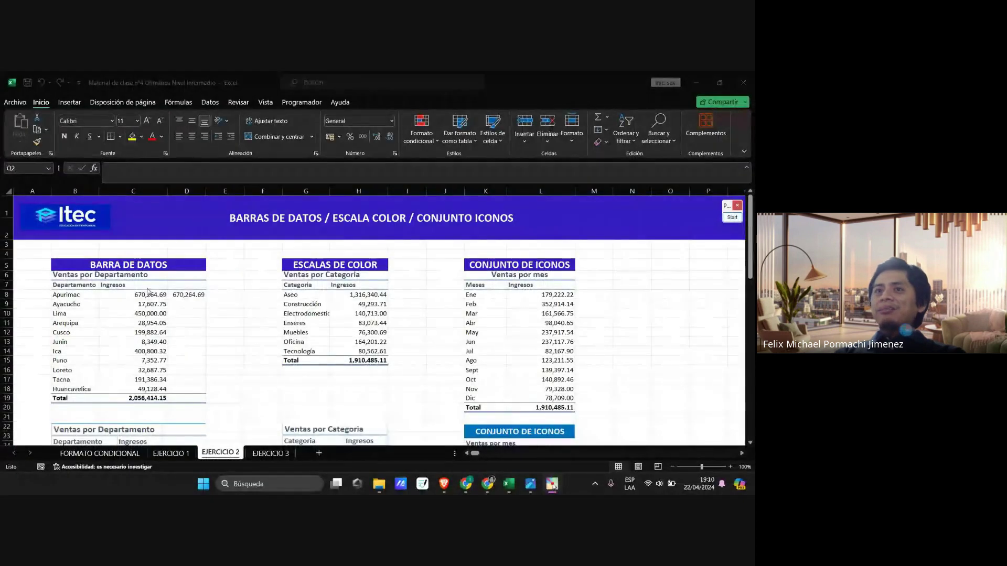
{"action": "left_click", "coordinate": [195, 295]}
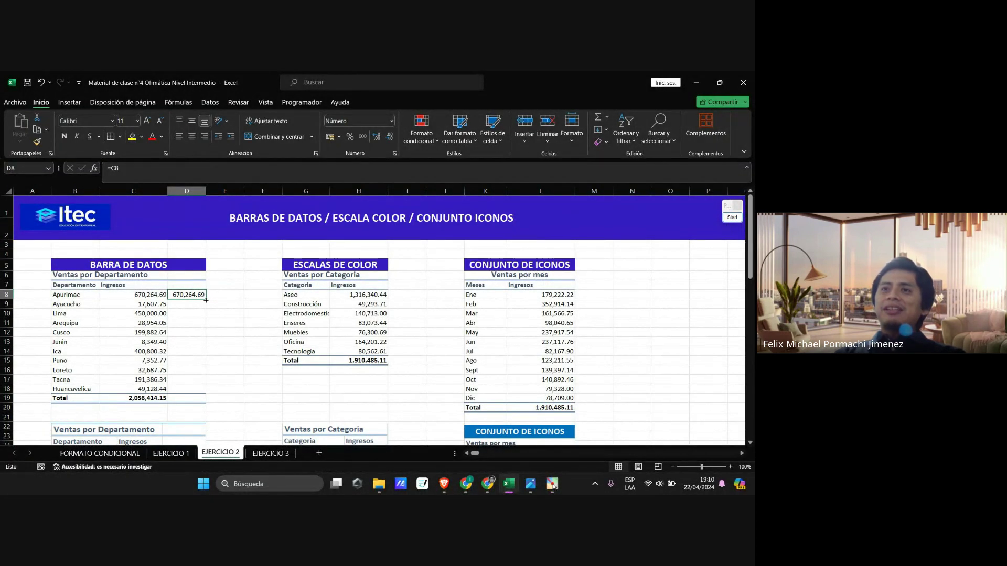
{"action": "left_click_drag", "start_coordinate": [206, 300], "coordinate": [206, 393]}
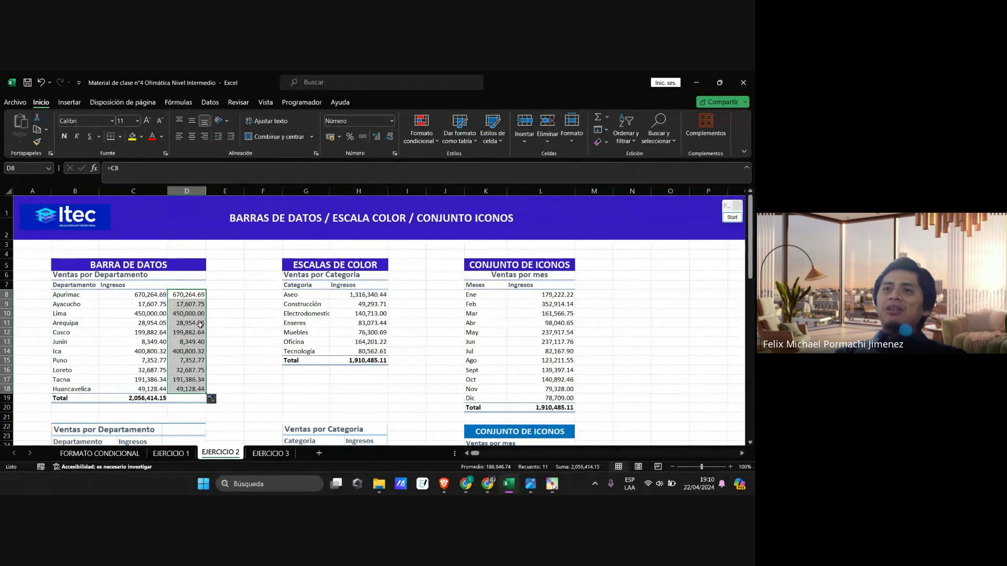
Step: Apply red gradient-fill data bars to the linked incomes in D8:D18
{"action": "left_click", "coordinate": [423, 137]}
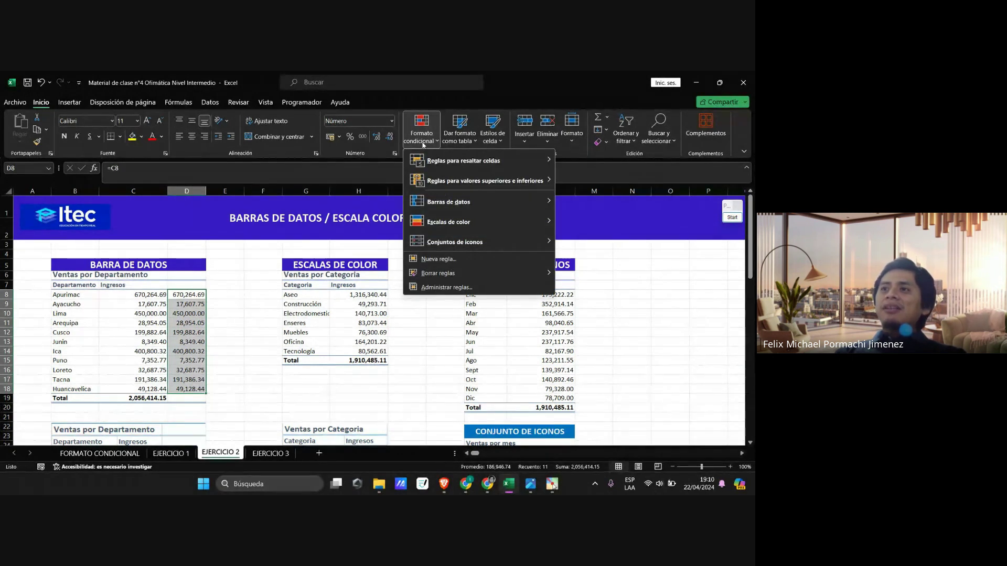
{"action": "mouse_move", "coordinate": [459, 203]}
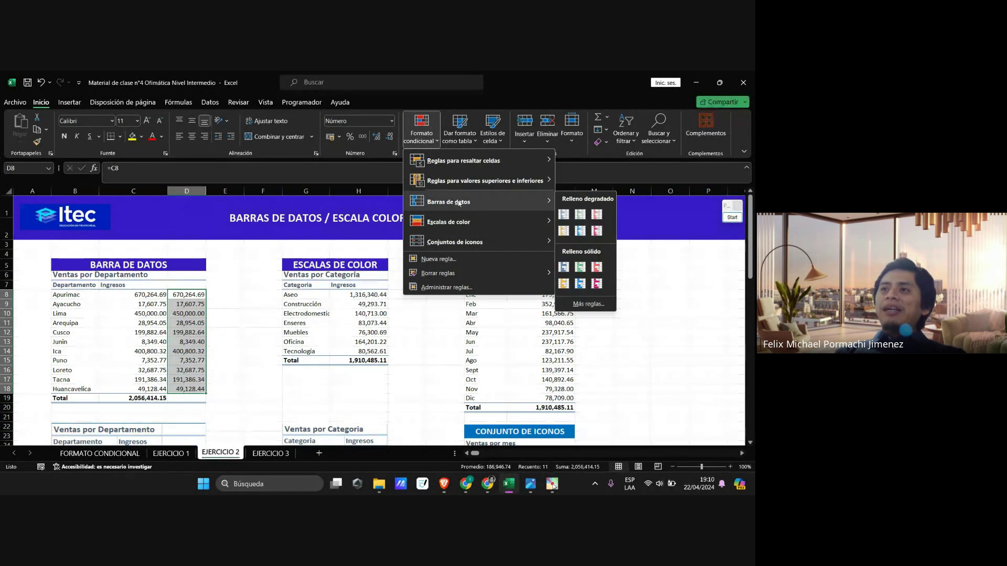
{"action": "left_click", "coordinate": [596, 220]}
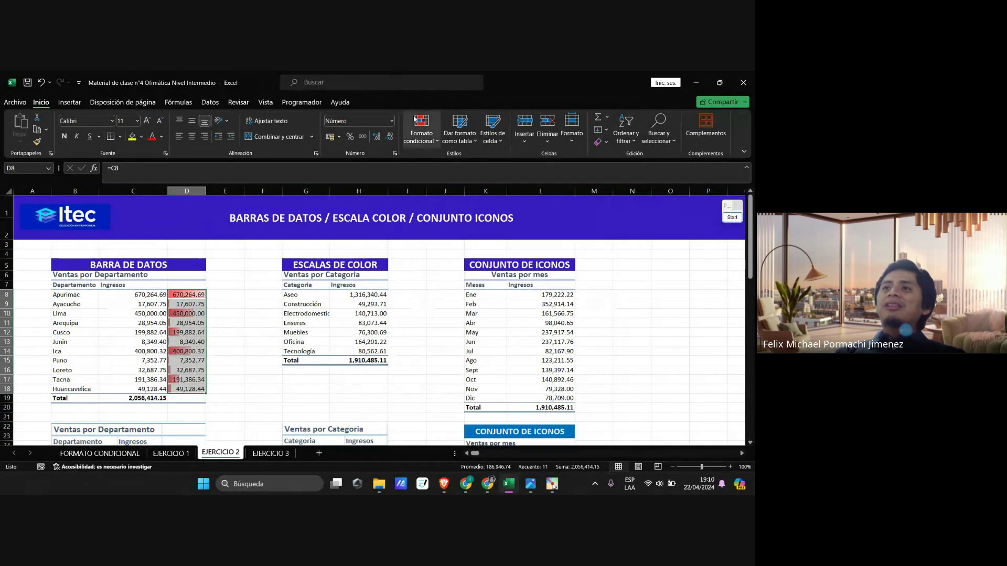
Step: Open the conditional formatting rules manager for D8:D18 and examine the data bar rule and its editing options up close
{"action": "left_click", "coordinate": [424, 137]}
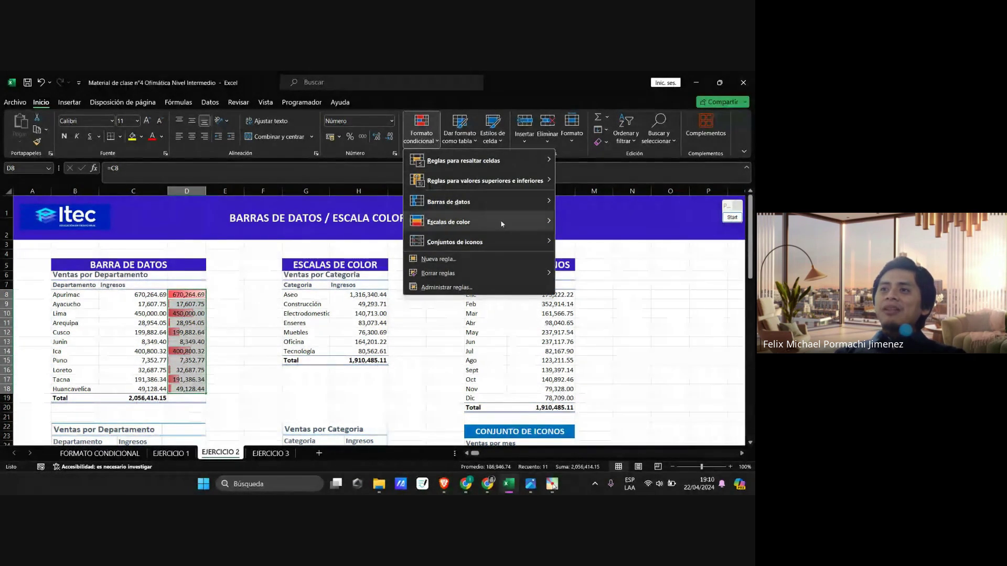
{"action": "left_click", "coordinate": [458, 289]}
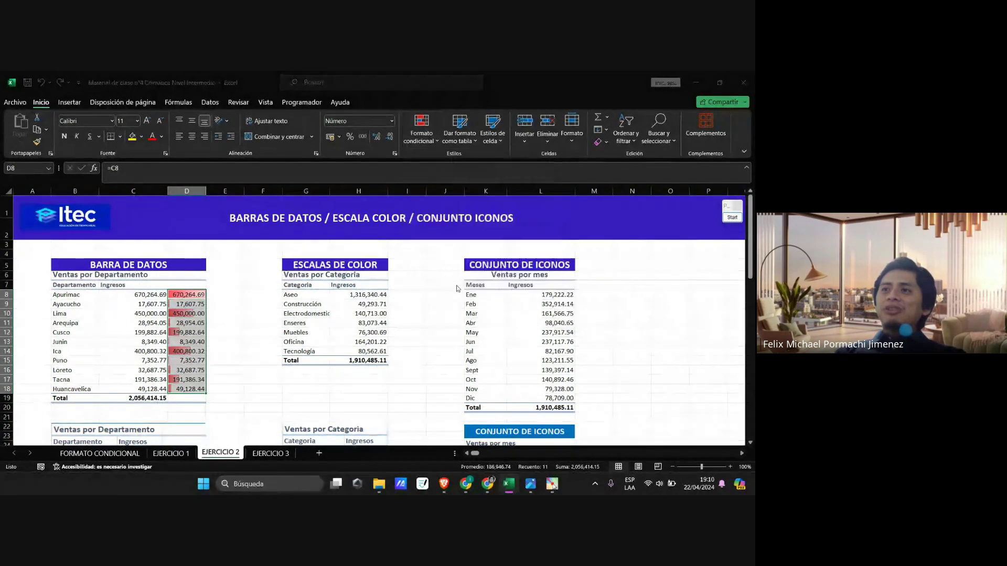
{"action": "left_click", "coordinate": [732, 217]}
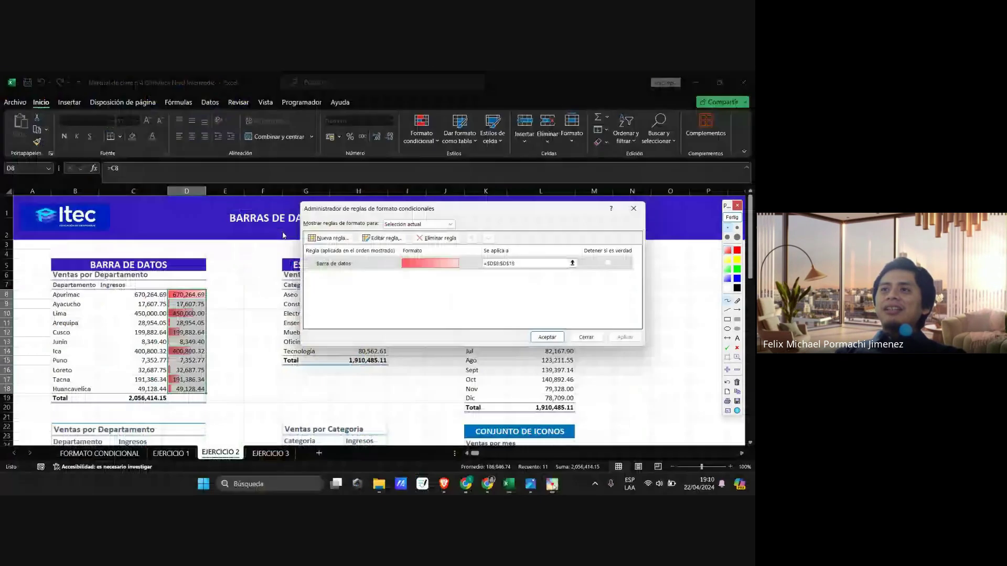
{"action": "scroll", "coordinate": [382, 238], "scroll_direction": "up", "scroll_amount": 5}
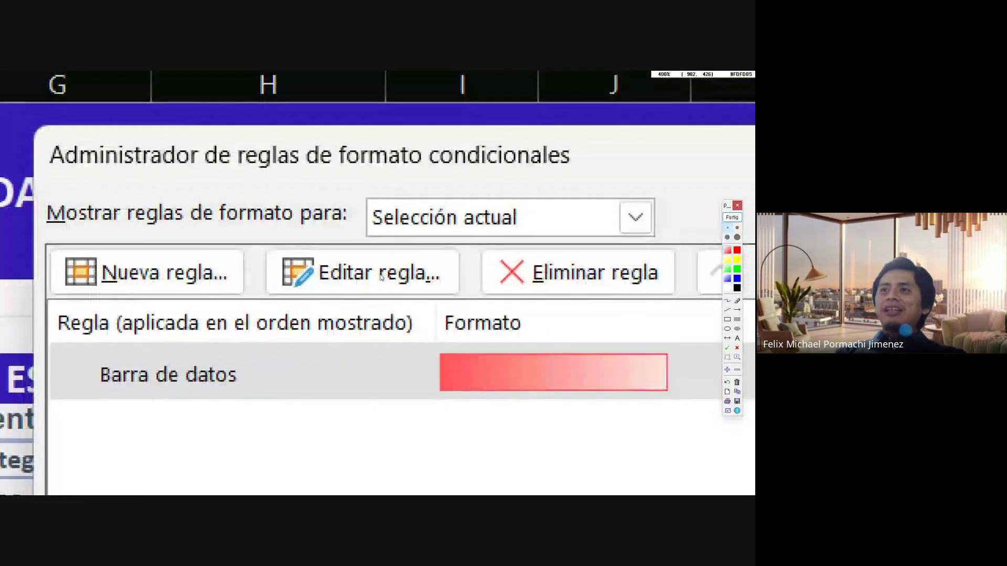
{"action": "scroll", "coordinate": [382, 278], "scroll_direction": "down", "scroll_amount": 5}
{"action": "key", "text": "Escape"}
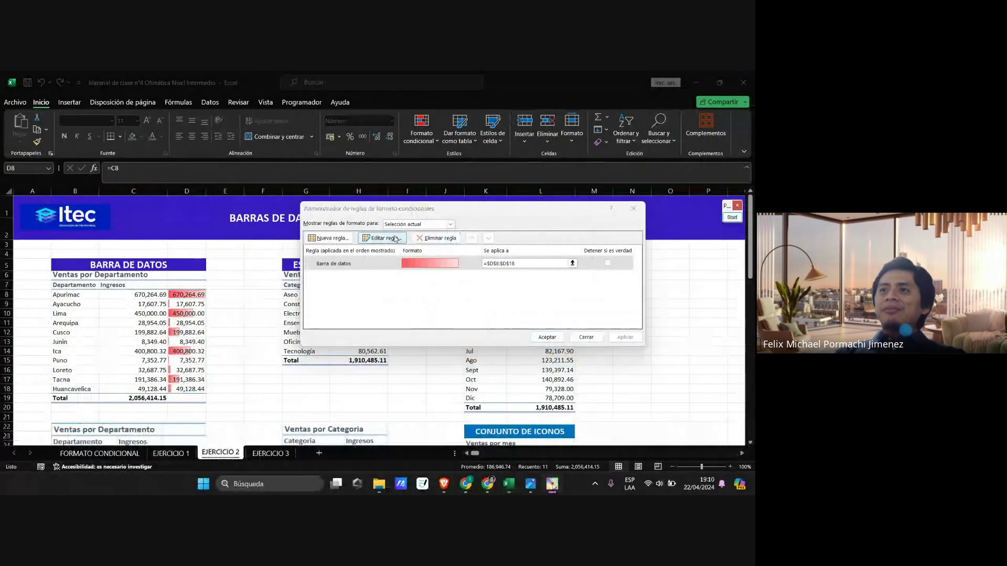
Step: Edit the data bar rule for D8:D18 to show only the bar, and apply the change
{"action": "left_click", "coordinate": [396, 238]}
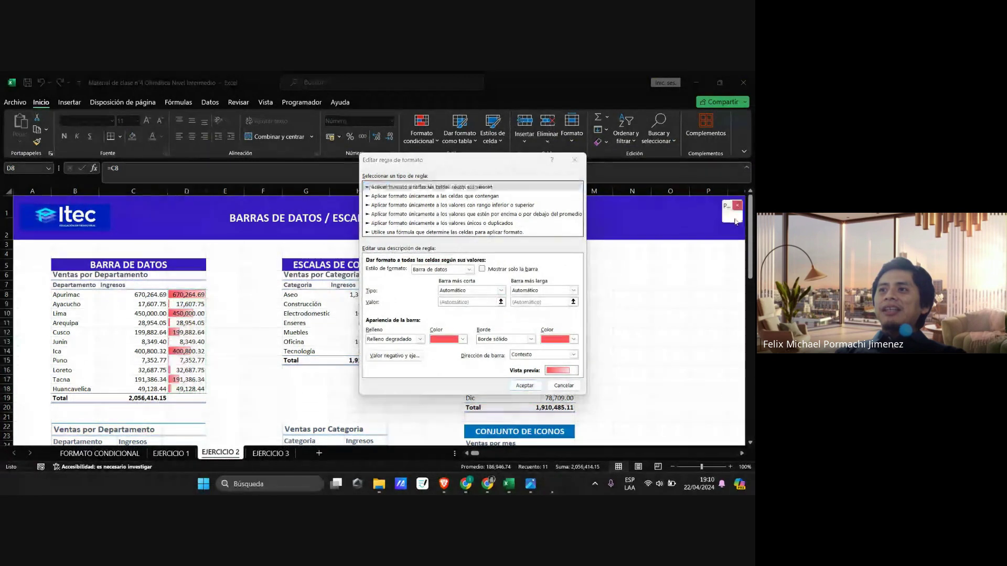
{"action": "left_click", "coordinate": [734, 218]}
{"action": "scroll", "coordinate": [736, 313], "scroll_direction": "up", "scroll_amount": 6}
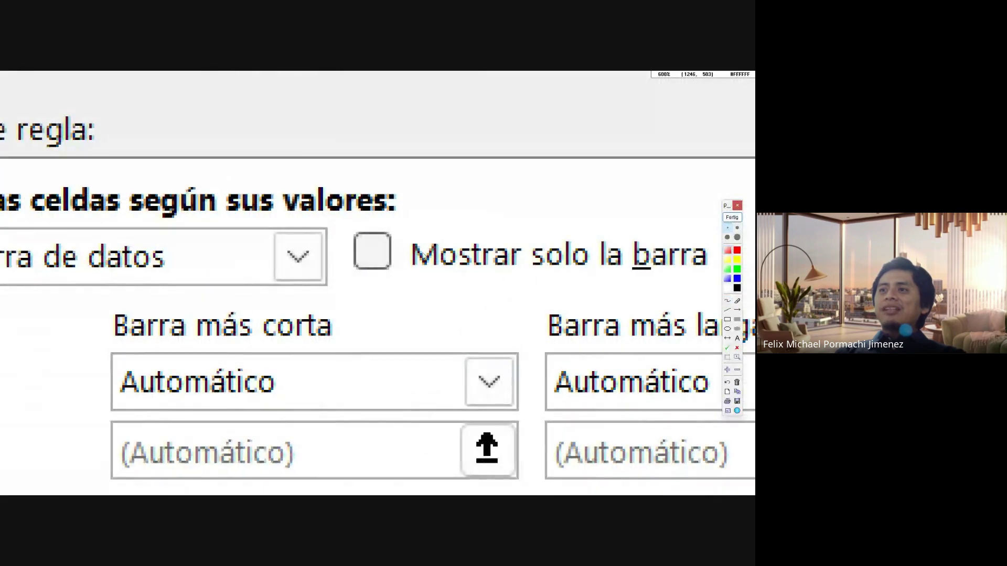
{"action": "scroll", "coordinate": [736, 313], "scroll_direction": "down", "scroll_amount": 5}
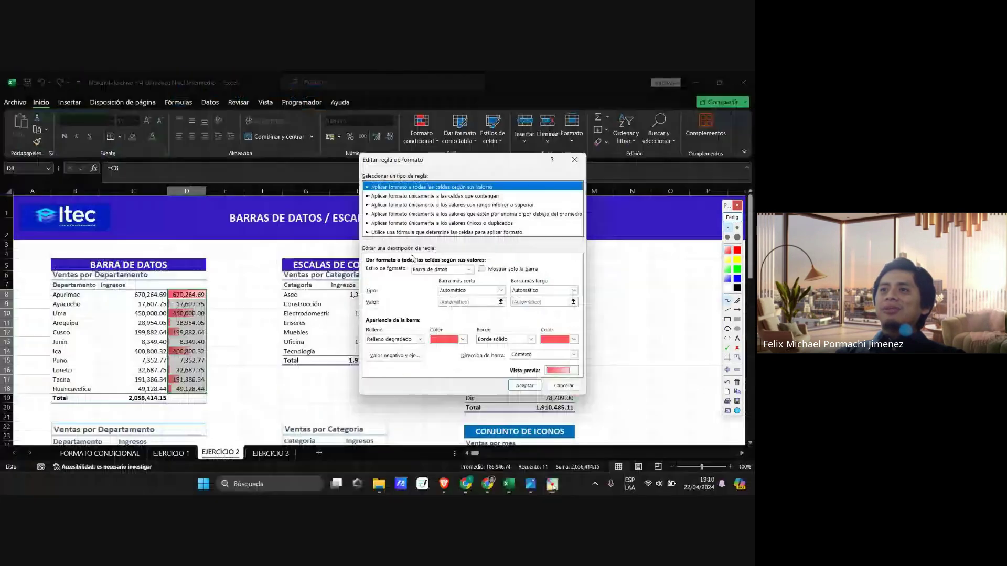
{"action": "left_click", "coordinate": [732, 217]}
{"action": "left_click", "coordinate": [495, 270]}
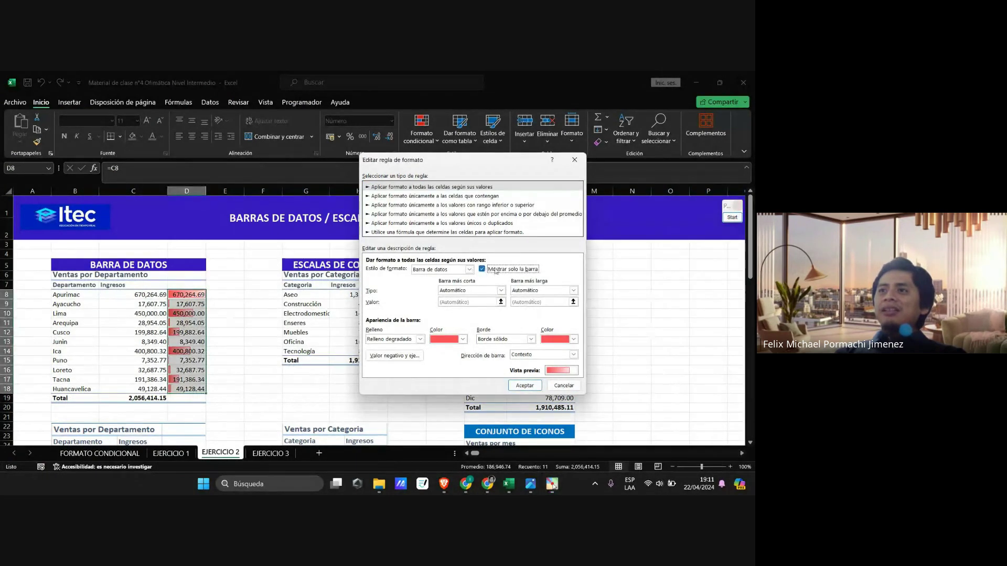
{"action": "left_click", "coordinate": [525, 385]}
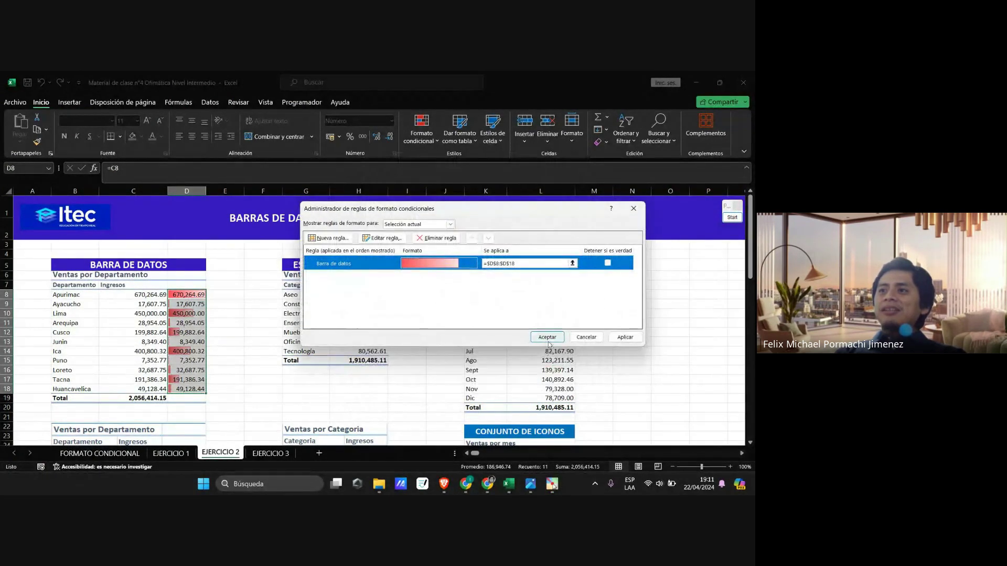
{"action": "left_click", "coordinate": [548, 337]}
Step: Review the bars in column D against the sample table below, and check the chat messages in the Google Meet call
{"action": "left_click", "coordinate": [212, 325]}
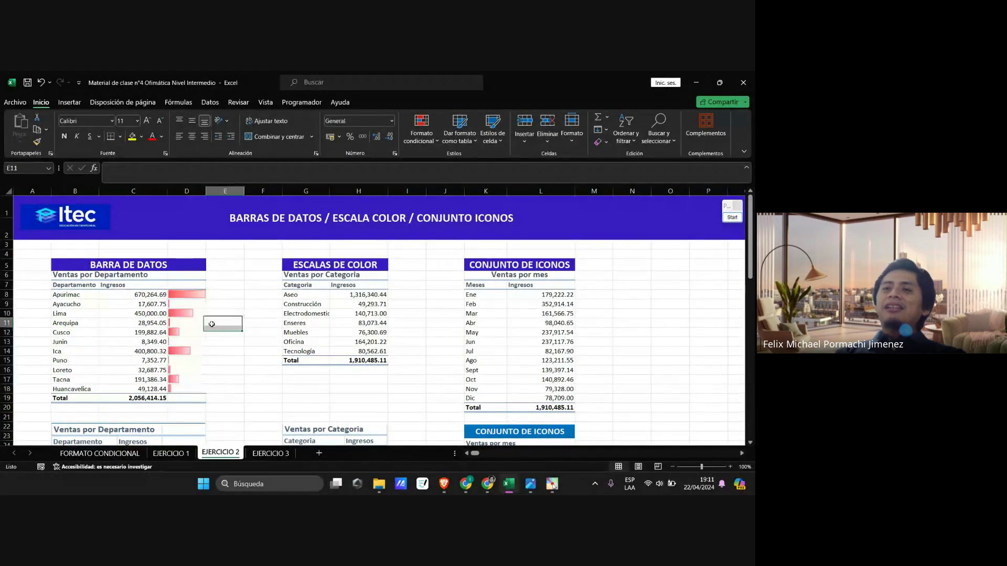
{"action": "scroll", "coordinate": [212, 324], "scroll_direction": "down", "scroll_amount": 2}
{"action": "scroll", "coordinate": [188, 264], "scroll_direction": "up", "scroll_amount": 1}
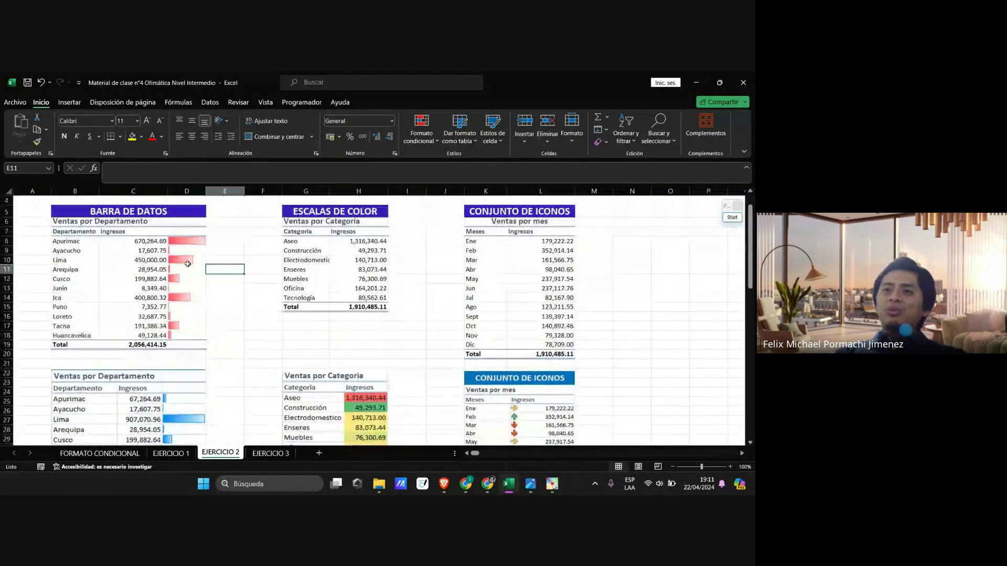
{"action": "scroll", "coordinate": [188, 264], "scroll_direction": "up", "scroll_amount": 1}
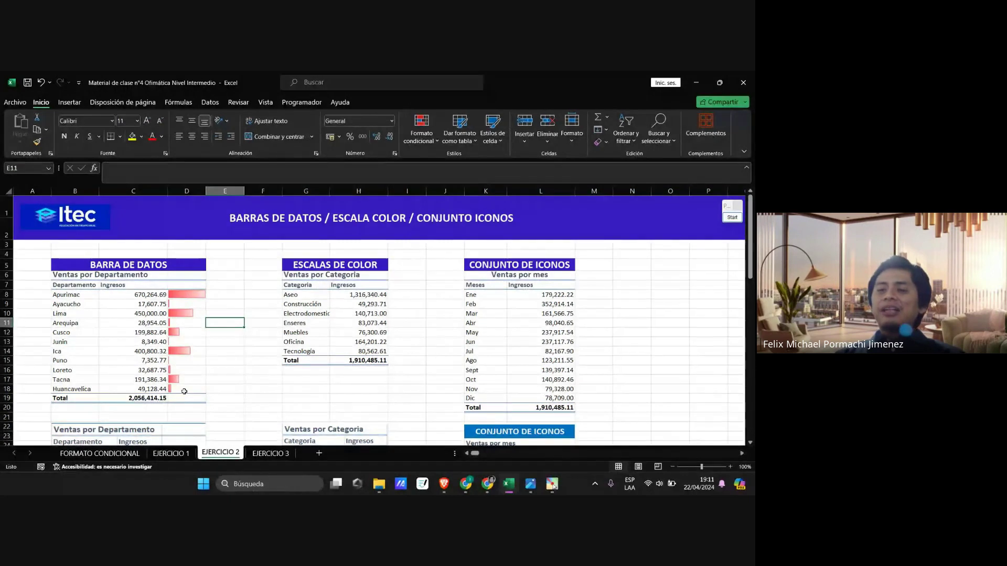
{"action": "key", "text": "alt+Tab"}
{"action": "key", "text": "alt+Tab"}
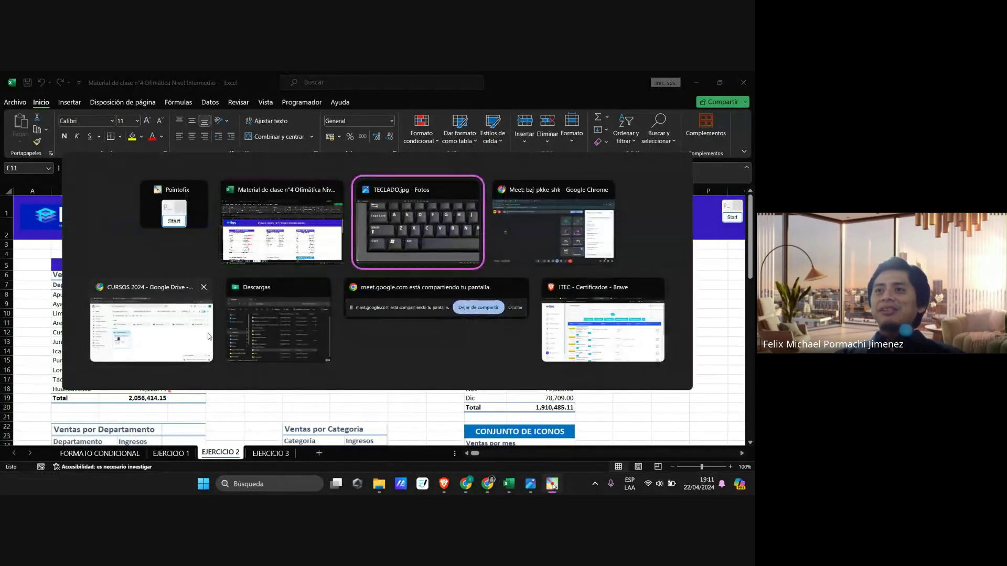
{"action": "key", "text": "alt+Tab"}
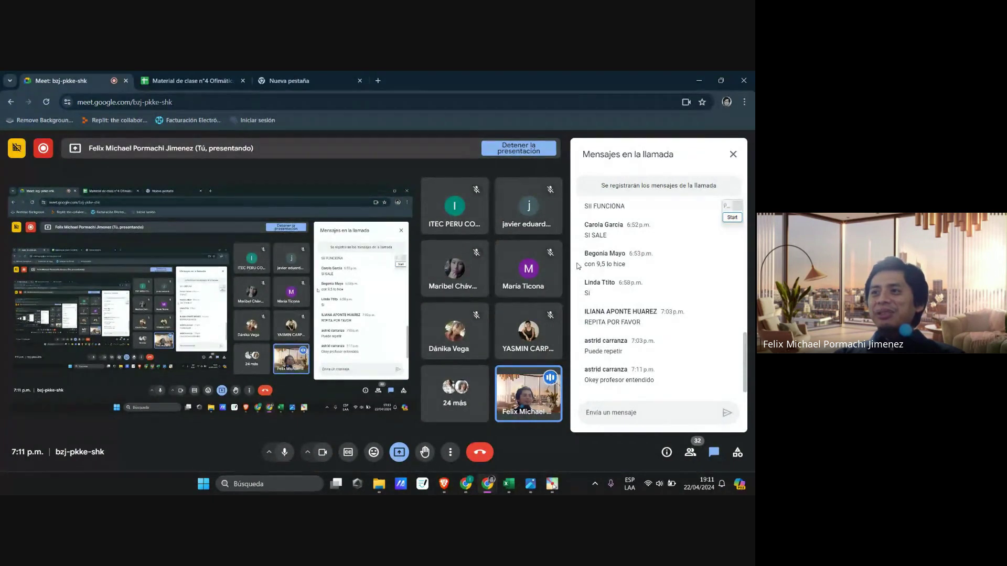
{"action": "key", "text": "alt+Tab"}
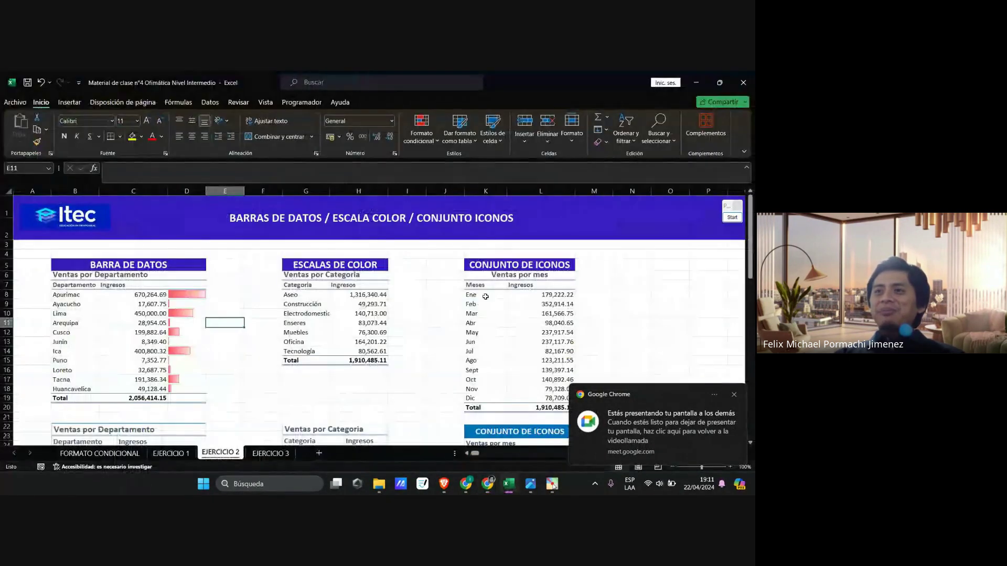
Step: Examine the categories and their incomes in the ESCALAS DE COLOR table
{"action": "left_click", "coordinate": [360, 306]}
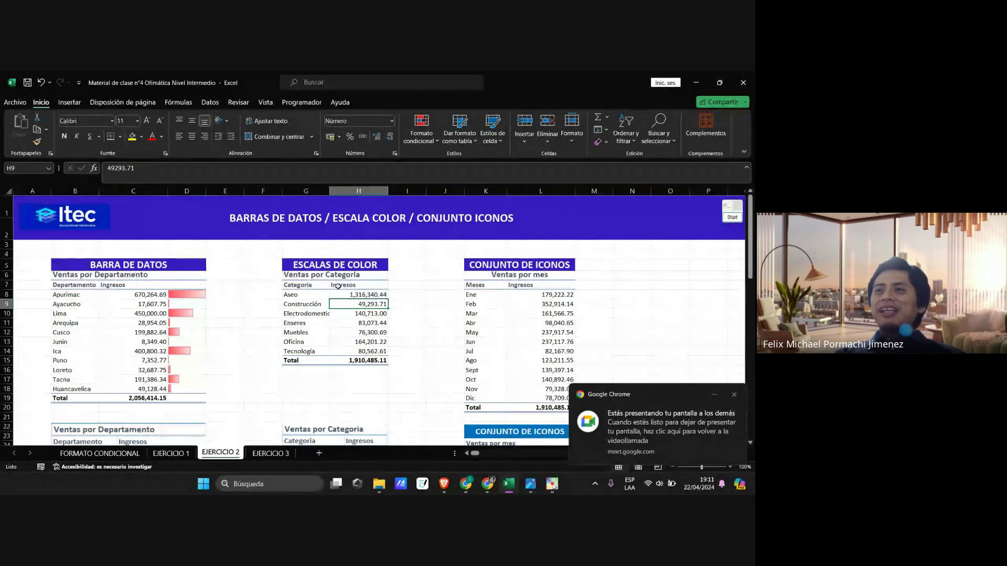
{"action": "scroll", "coordinate": [321, 283], "scroll_direction": "up", "scroll_amount": 2}
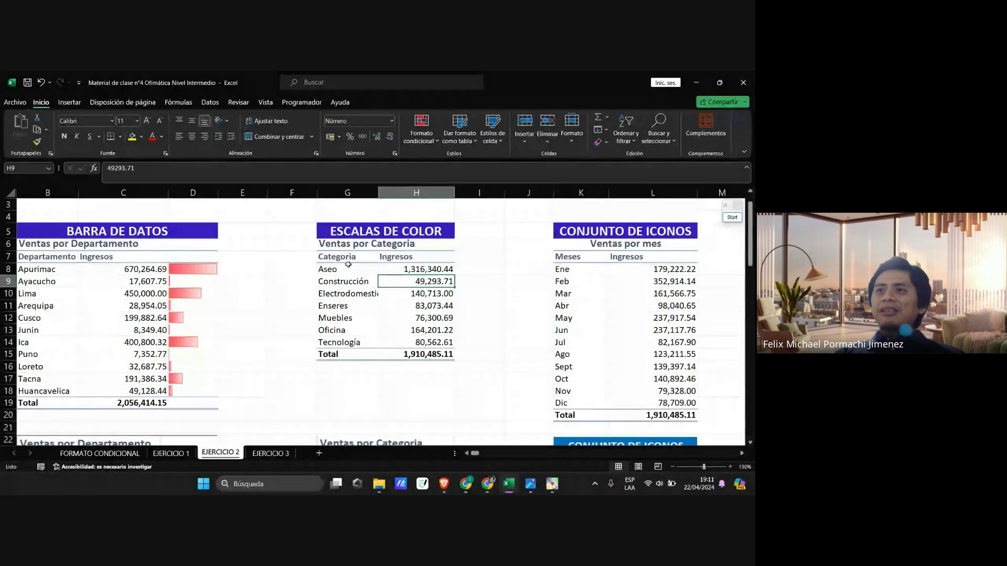
{"action": "left_click", "coordinate": [345, 282]}
{"action": "left_click", "coordinate": [346, 293]}
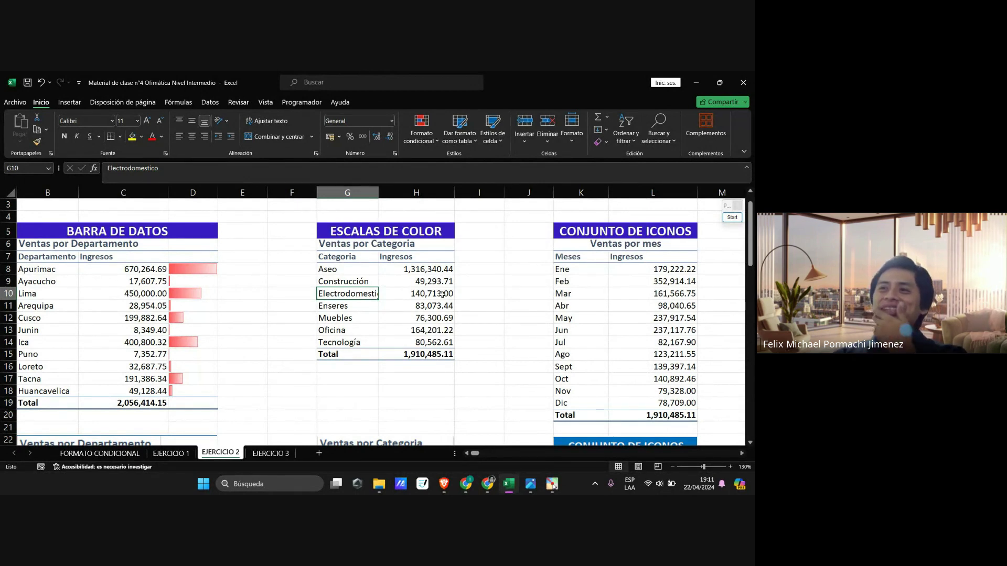
{"action": "left_click", "coordinate": [430, 318]}
{"action": "left_click", "coordinate": [420, 330]}
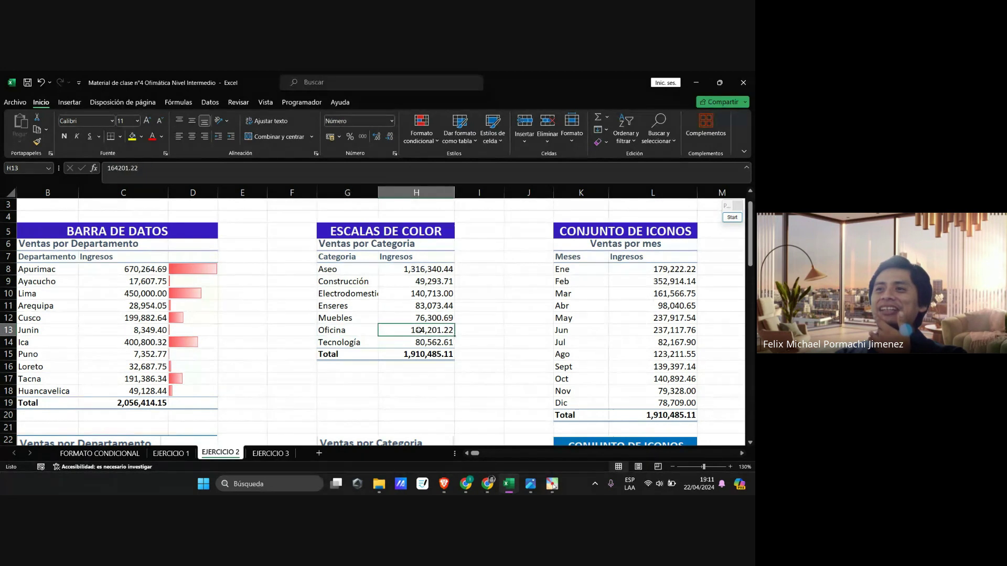
{"action": "left_click", "coordinate": [430, 344]}
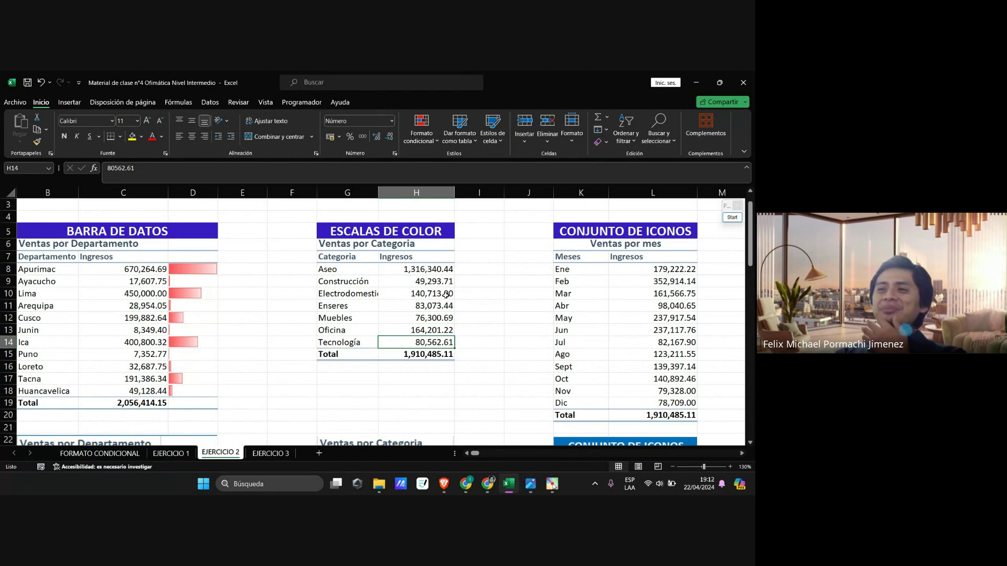
Step: Apply the green, yellow and red color scale to the category incomes in H8:H14
{"action": "left_click_drag", "start_coordinate": [431, 269], "coordinate": [431, 344]}
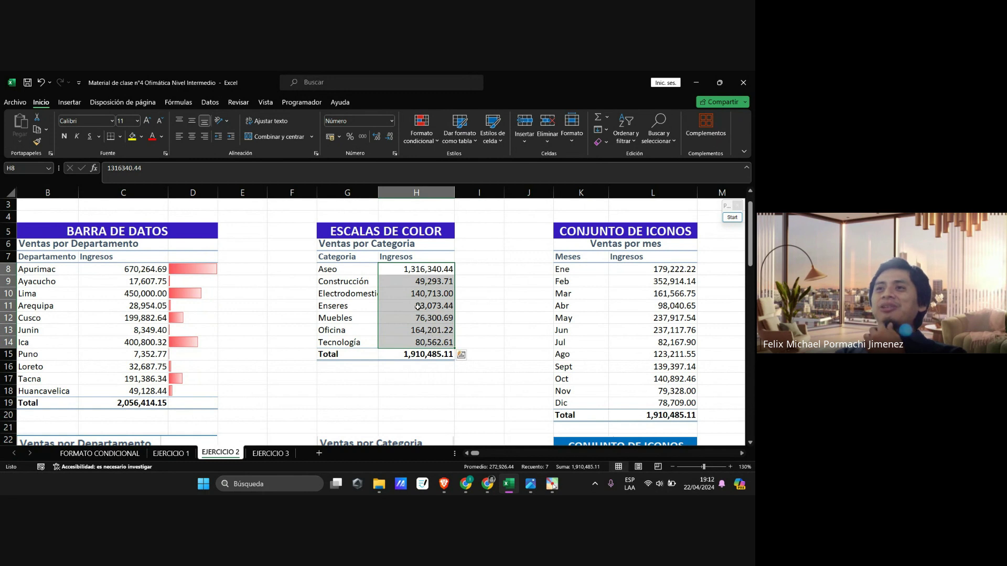
{"action": "left_click", "coordinate": [422, 138]}
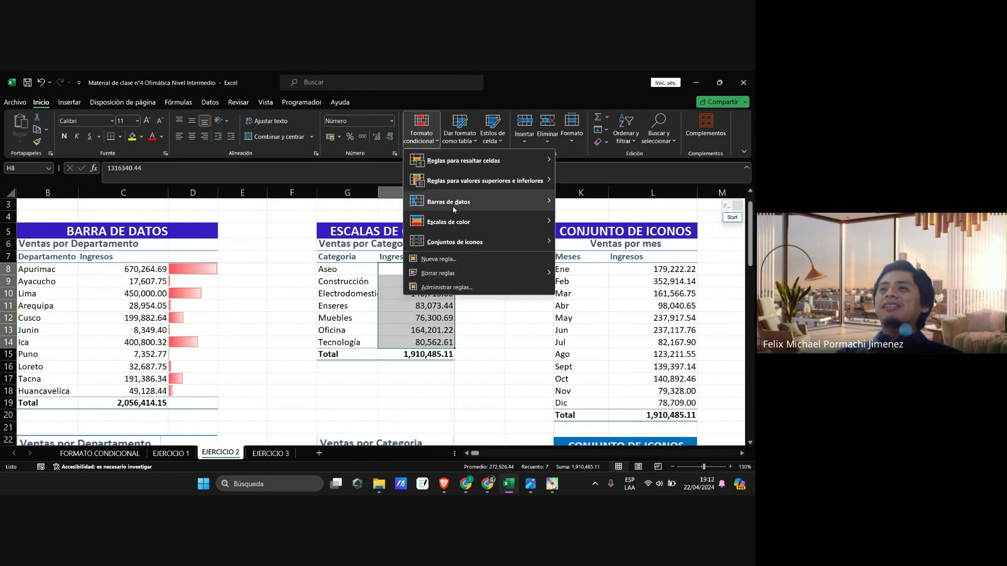
{"action": "mouse_move", "coordinate": [451, 223]}
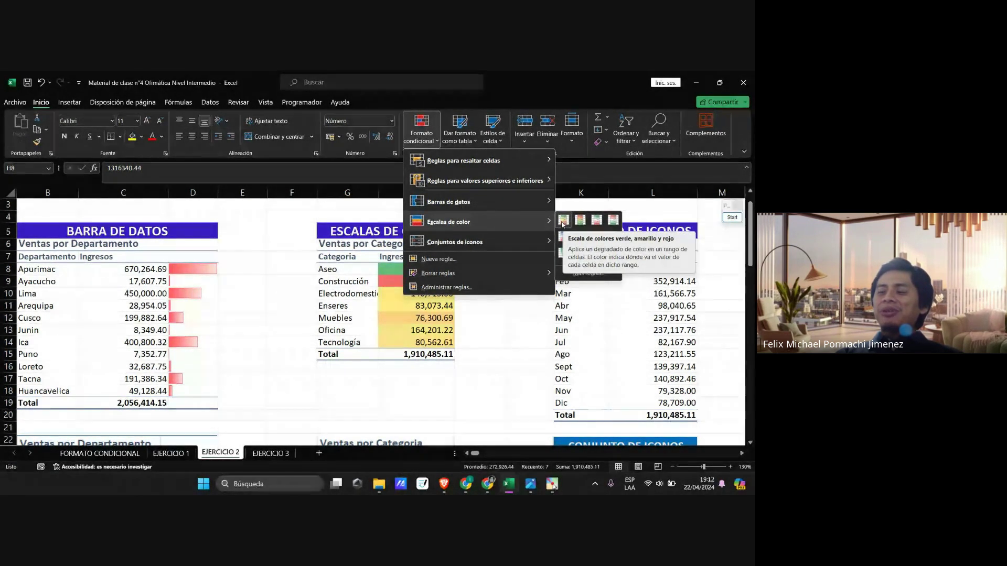
{"action": "left_click", "coordinate": [564, 223]}
{"action": "left_click", "coordinate": [476, 267]}
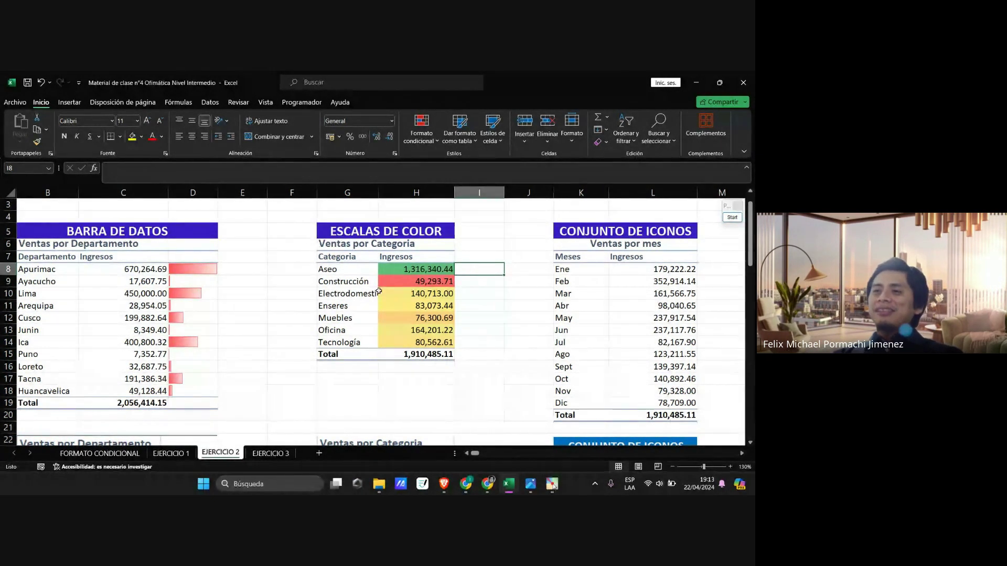
{"action": "left_click", "coordinate": [508, 305]}
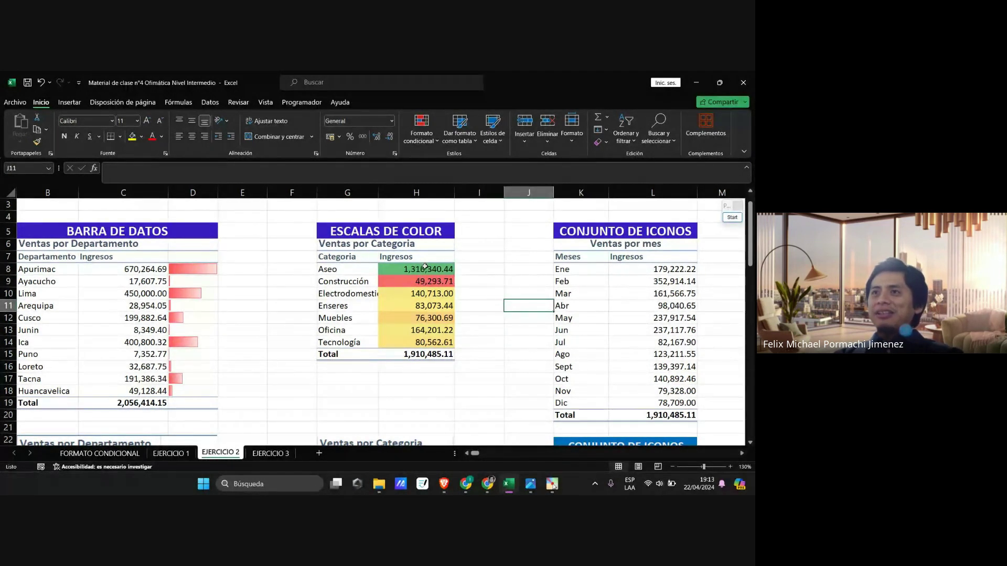
Step: Try the blue, white and red color scale on the category incomes in H8:H14, and undo it
{"action": "left_click_drag", "start_coordinate": [418, 265], "coordinate": [419, 343]}
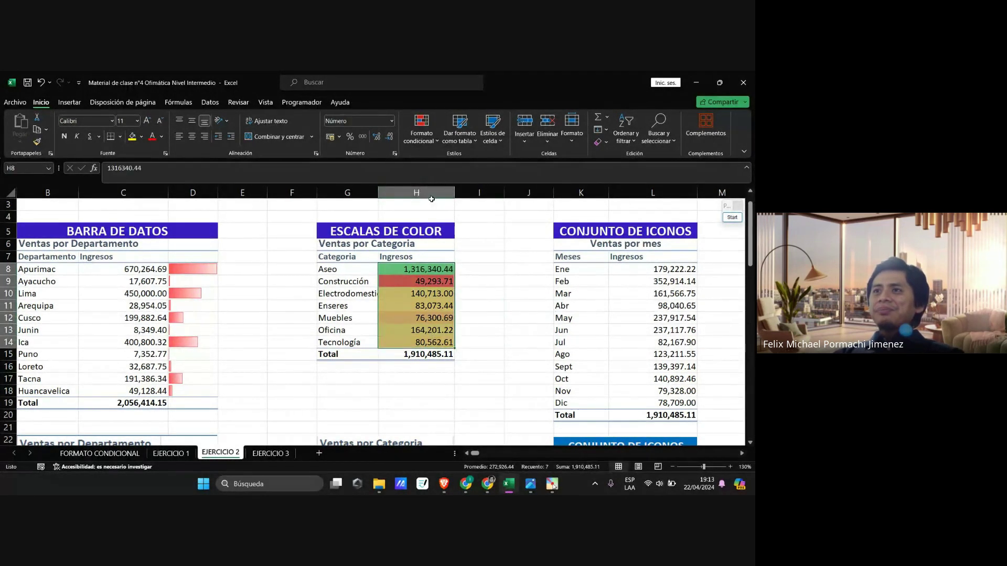
{"action": "left_click", "coordinate": [422, 131]}
{"action": "mouse_move", "coordinate": [509, 222]}
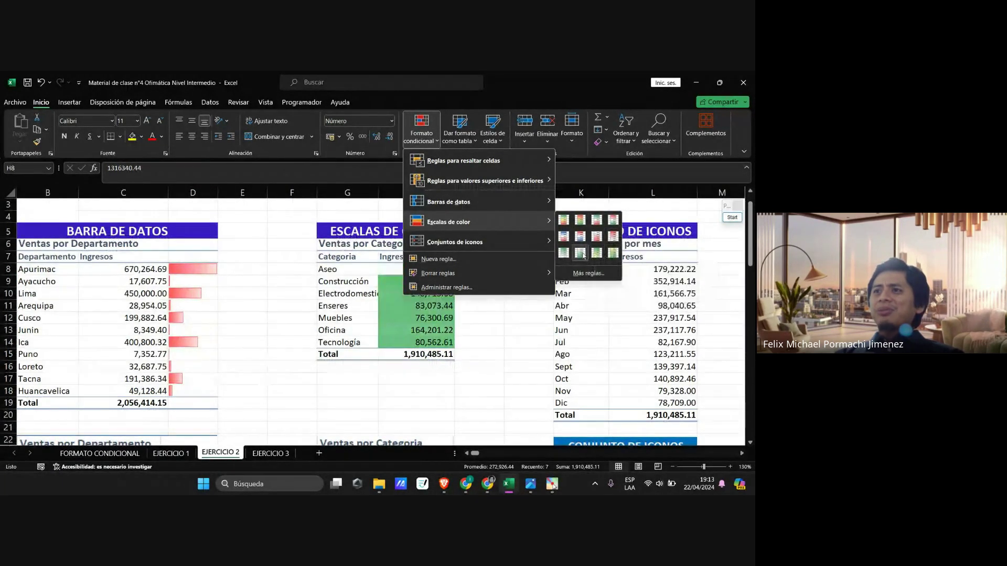
{"action": "left_click", "coordinate": [561, 239]}
{"action": "left_click", "coordinate": [493, 293]}
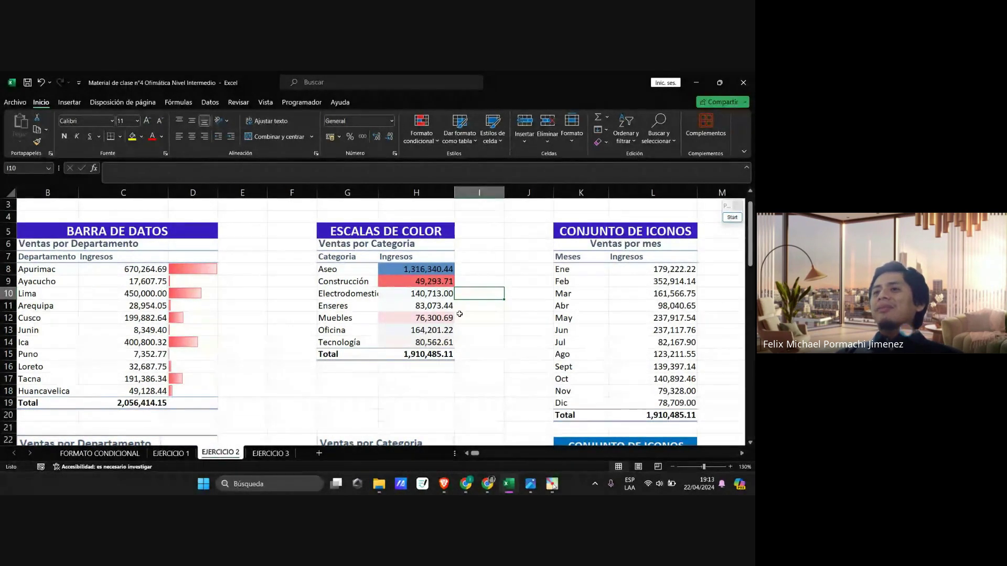
{"action": "left_click", "coordinate": [498, 369]}
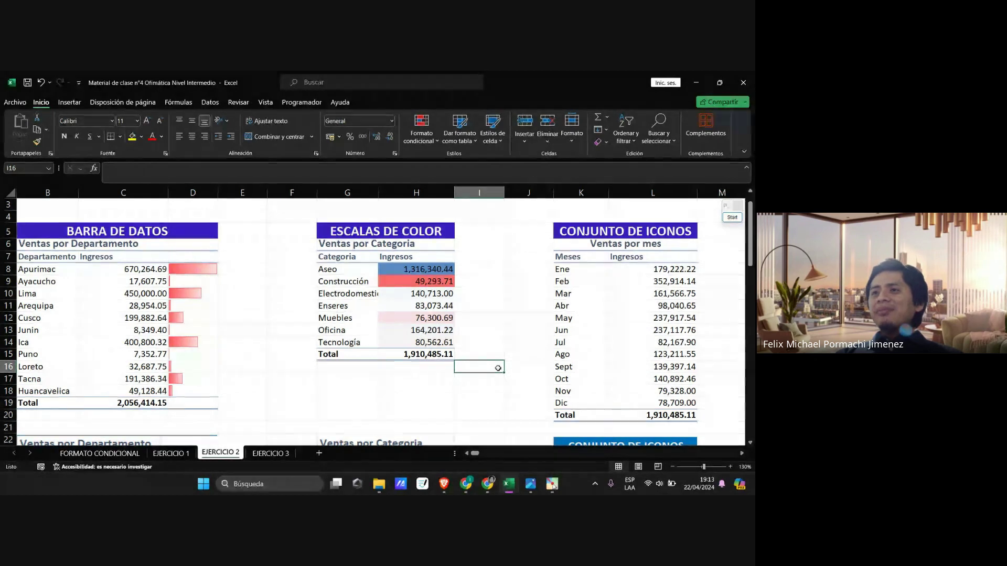
{"action": "key", "text": "ctrl+z"}
{"action": "left_click", "coordinate": [522, 363]}
Step: Apply the directional icon set with three colored arrows to the monthly incomes in L8:L19
{"action": "scroll", "coordinate": [522, 364], "scroll_direction": "down", "scroll_amount": 2}
{"action": "scroll", "coordinate": [522, 364], "scroll_direction": "down", "scroll_amount": 2}
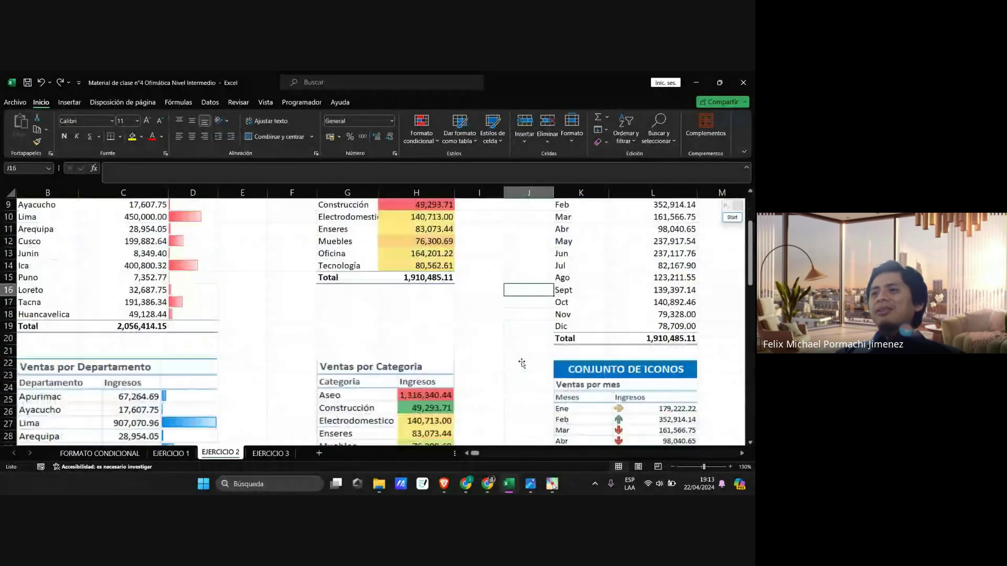
{"action": "scroll", "coordinate": [522, 363], "scroll_direction": "up", "scroll_amount": 3}
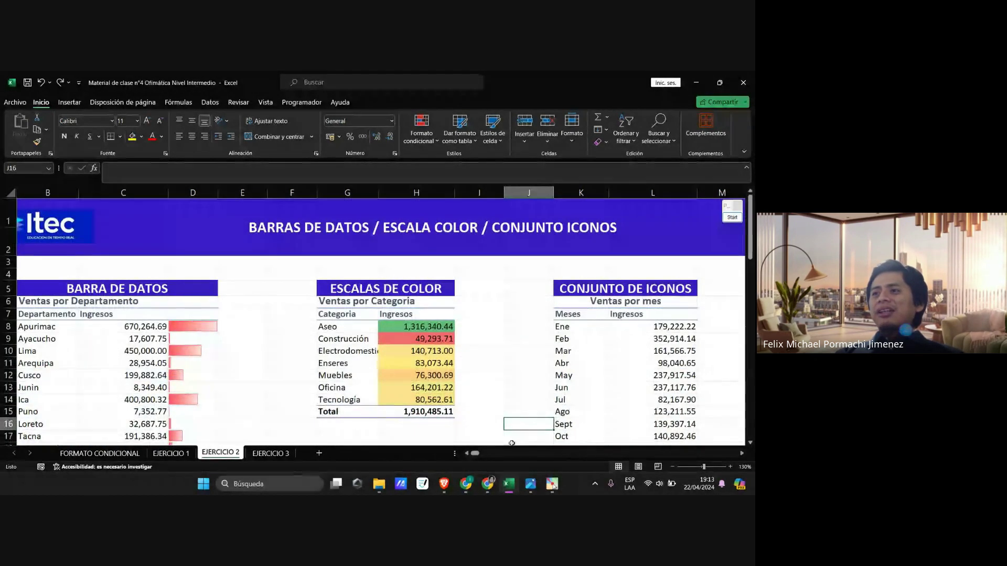
{"action": "scroll", "coordinate": [638, 271], "scroll_direction": "down", "scroll_amount": 2}
{"action": "scroll", "coordinate": [637, 271], "scroll_direction": "up", "scroll_amount": 1}
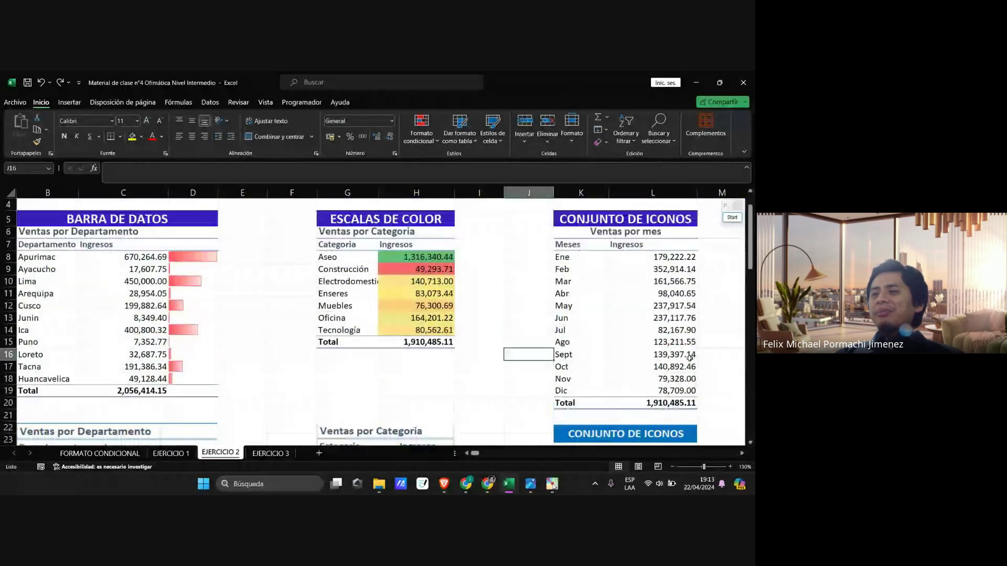
{"action": "left_click", "coordinate": [648, 257]}
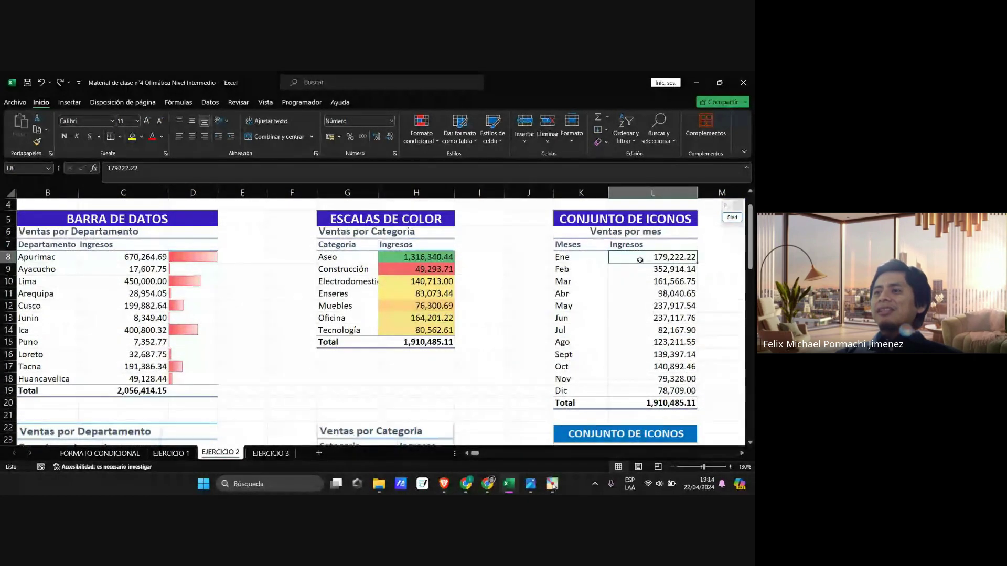
{"action": "left_click_drag", "start_coordinate": [640, 260], "coordinate": [650, 393]}
{"action": "scroll", "coordinate": [654, 341], "scroll_direction": "up", "scroll_amount": 1}
{"action": "scroll", "coordinate": [656, 314], "scroll_direction": "down", "scroll_amount": 1}
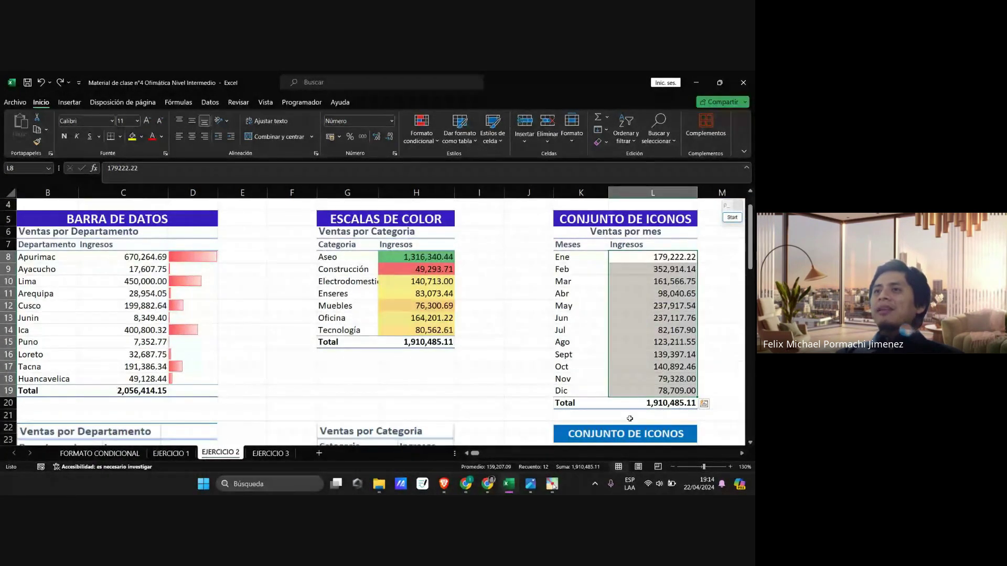
{"action": "left_click", "coordinate": [422, 140]}
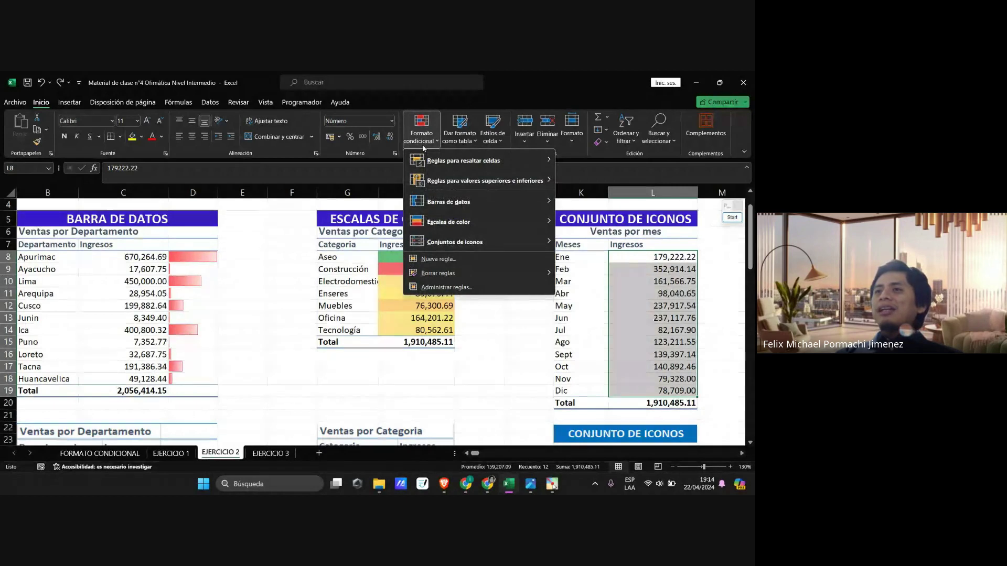
{"action": "mouse_move", "coordinate": [464, 242]}
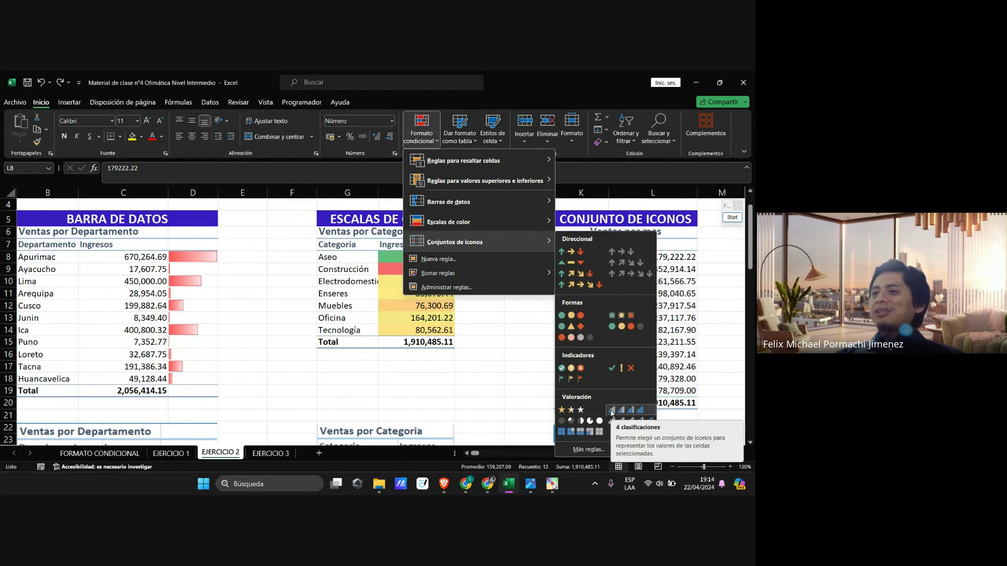
{"action": "left_click", "coordinate": [574, 255]}
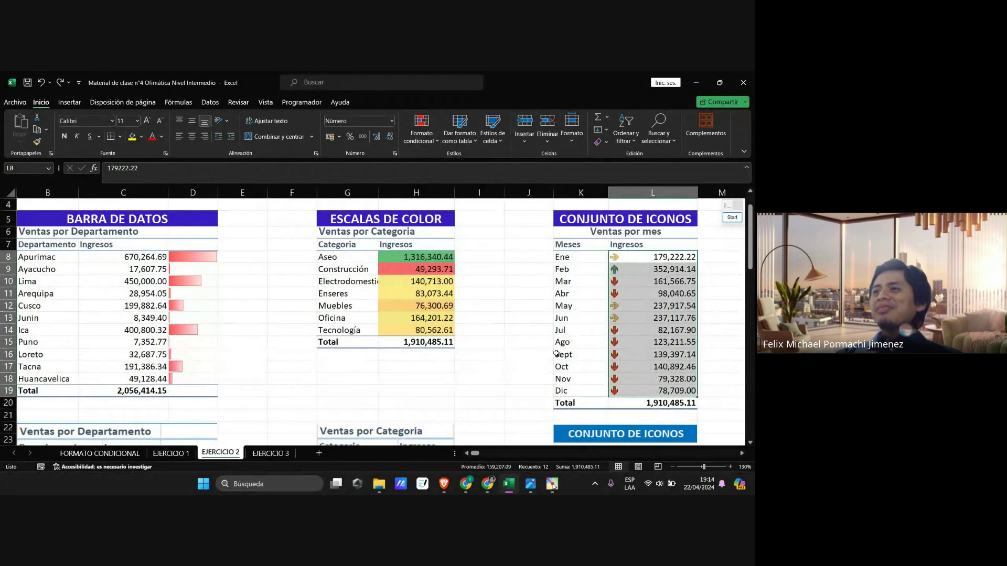
{"action": "left_click", "coordinate": [534, 343]}
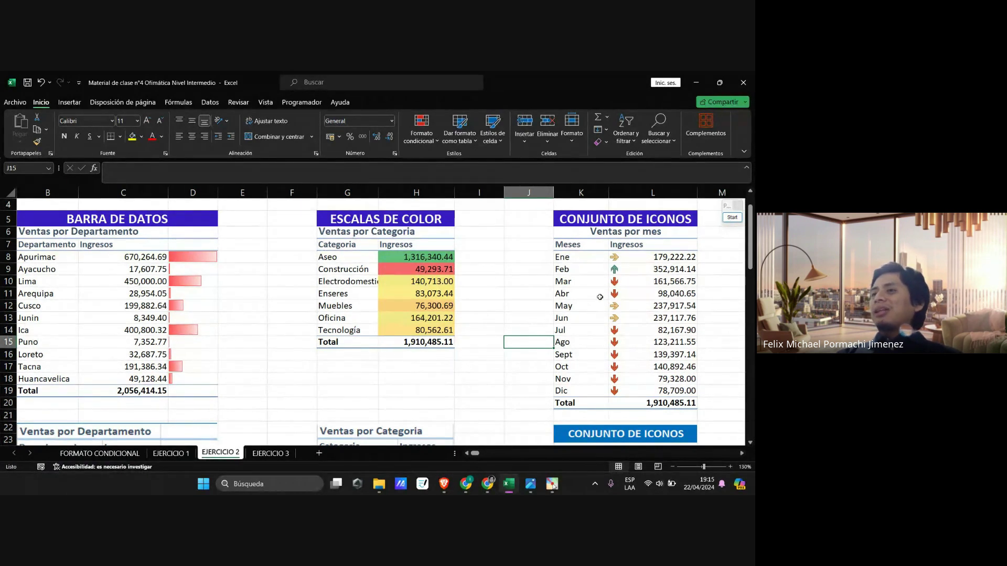
Step: Apply the "4 clasificaciones" rating icon set to the monthly incomes in L8:L19
{"action": "left_click", "coordinate": [635, 275]}
{"action": "left_click_drag", "start_coordinate": [661, 257], "coordinate": [664, 390]}
{"action": "left_click", "coordinate": [421, 139]}
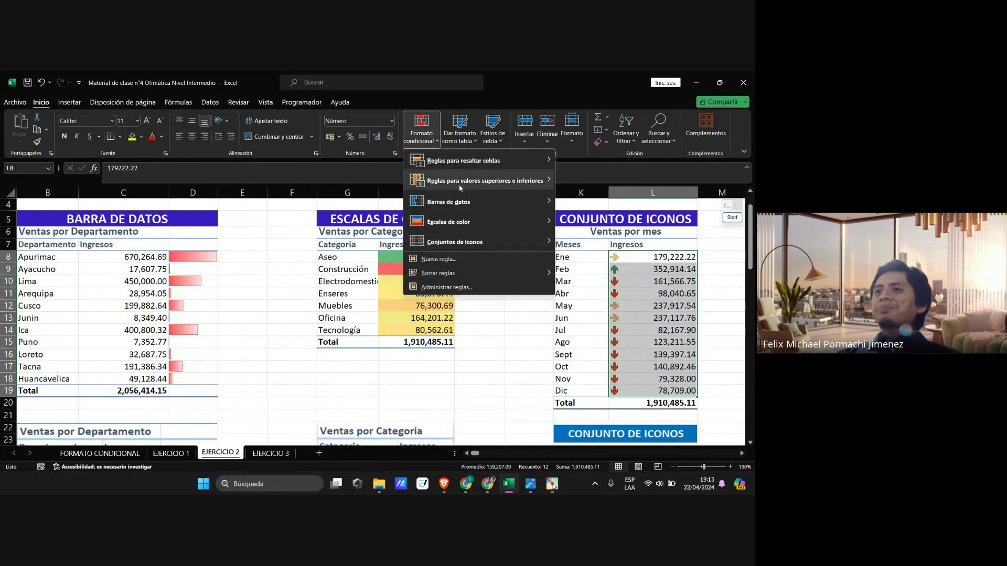
{"action": "mouse_move", "coordinate": [496, 243]}
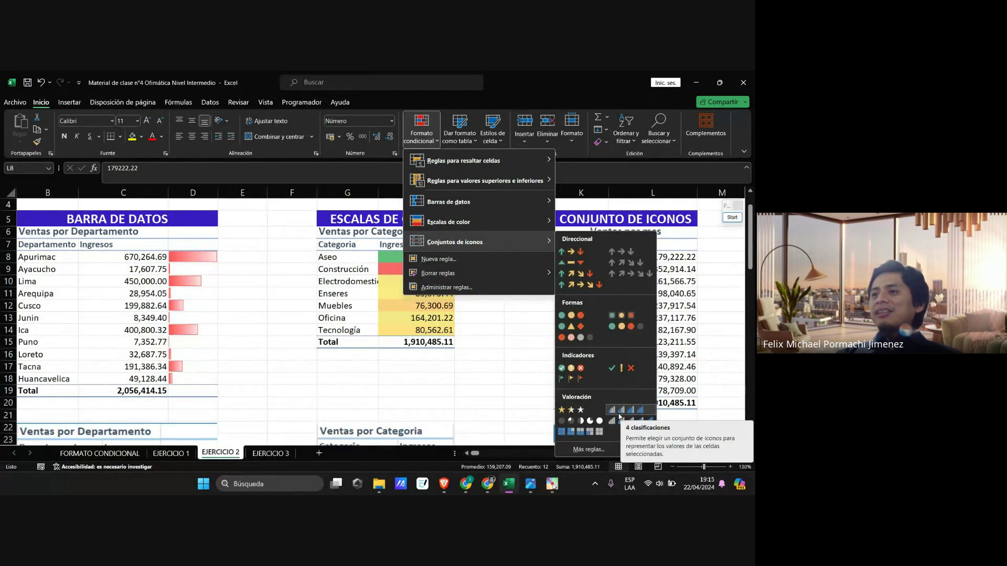
{"action": "left_click", "coordinate": [628, 415]}
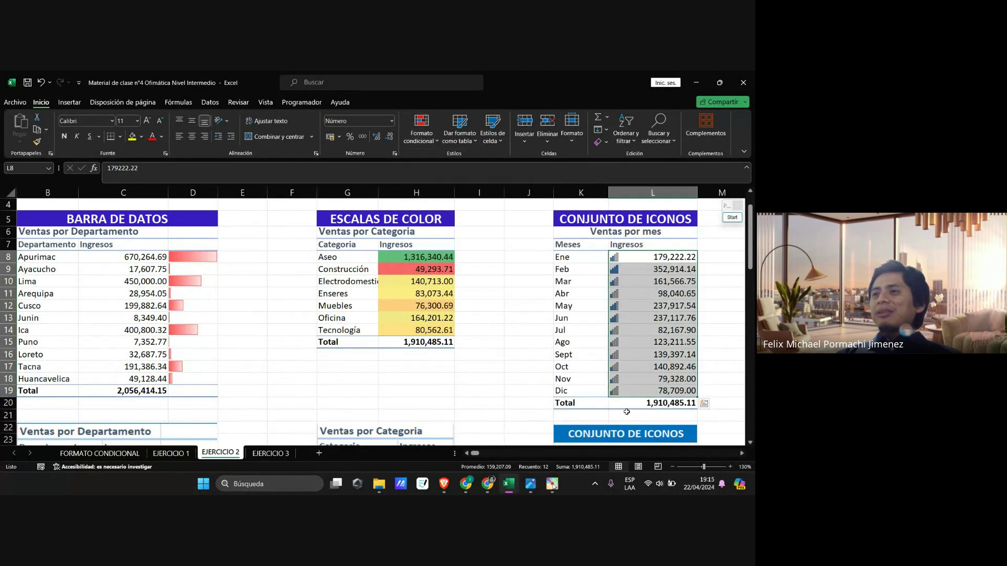
{"action": "left_click", "coordinate": [577, 295]}
Step: Examine the rating bars beside each month's income in the CONJUNTO DE ICONOS table with the screen magnifier
{"action": "left_click", "coordinate": [737, 217]}
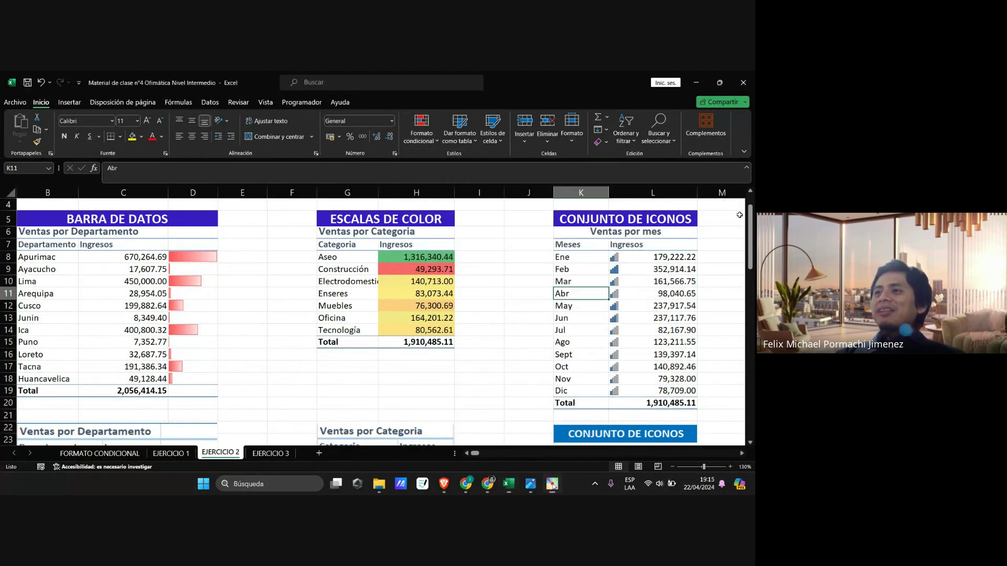
{"action": "scroll", "coordinate": [715, 264], "scroll_direction": "up", "scroll_amount": 2}
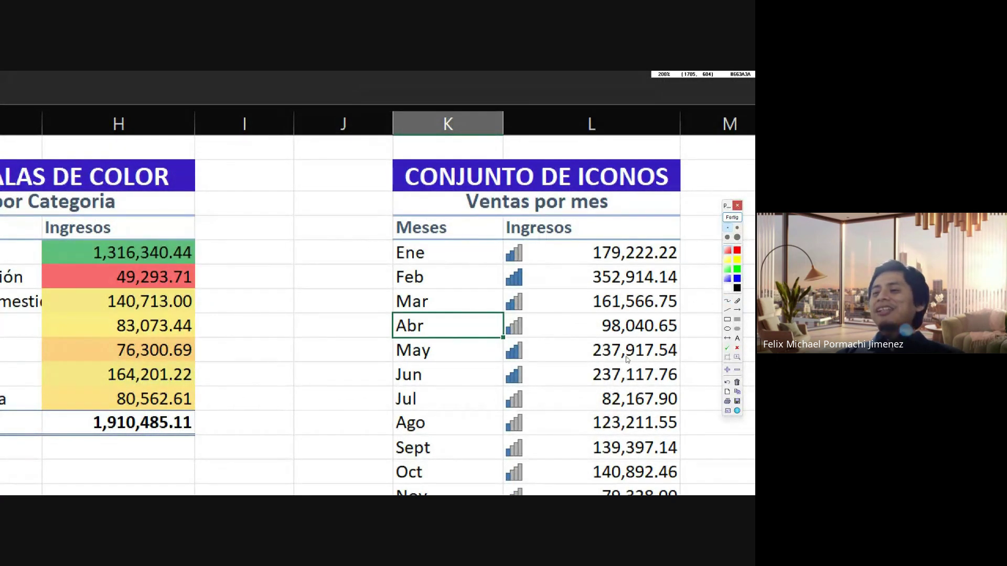
{"action": "scroll", "coordinate": [525, 486], "scroll_direction": "up", "scroll_amount": 1}
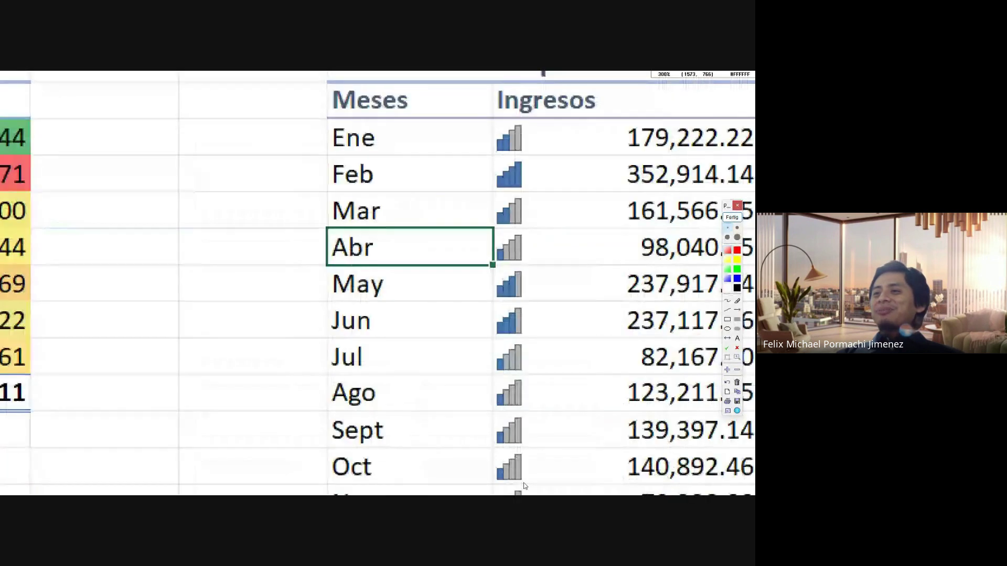
{"action": "scroll", "coordinate": [525, 486], "scroll_direction": "up", "scroll_amount": 6}
{"action": "scroll", "coordinate": [525, 487], "scroll_direction": "down", "scroll_amount": 8}
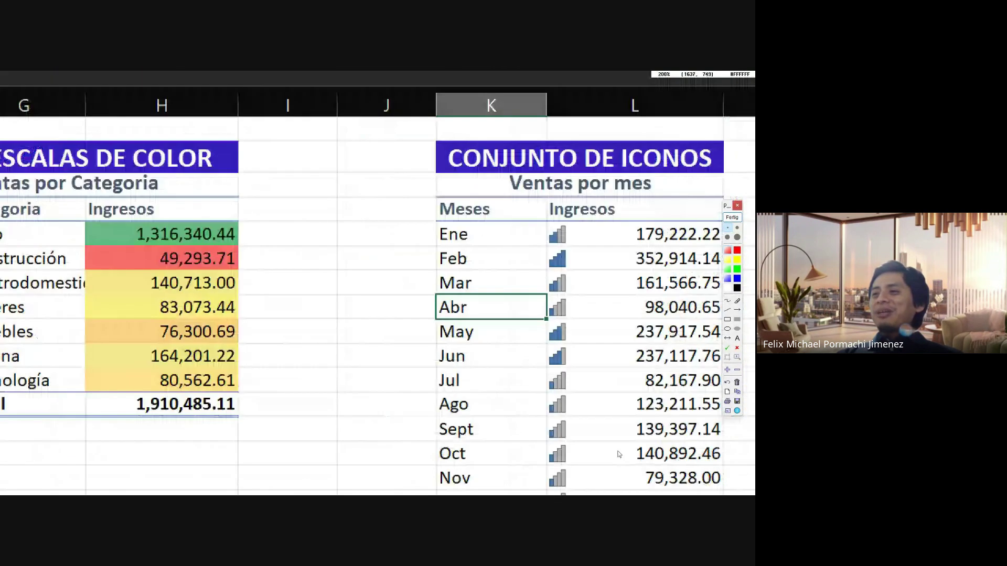
{"action": "scroll", "coordinate": [620, 454], "scroll_direction": "down", "scroll_amount": 3}
{"action": "scroll", "coordinate": [664, 374], "scroll_direction": "up", "scroll_amount": 5}
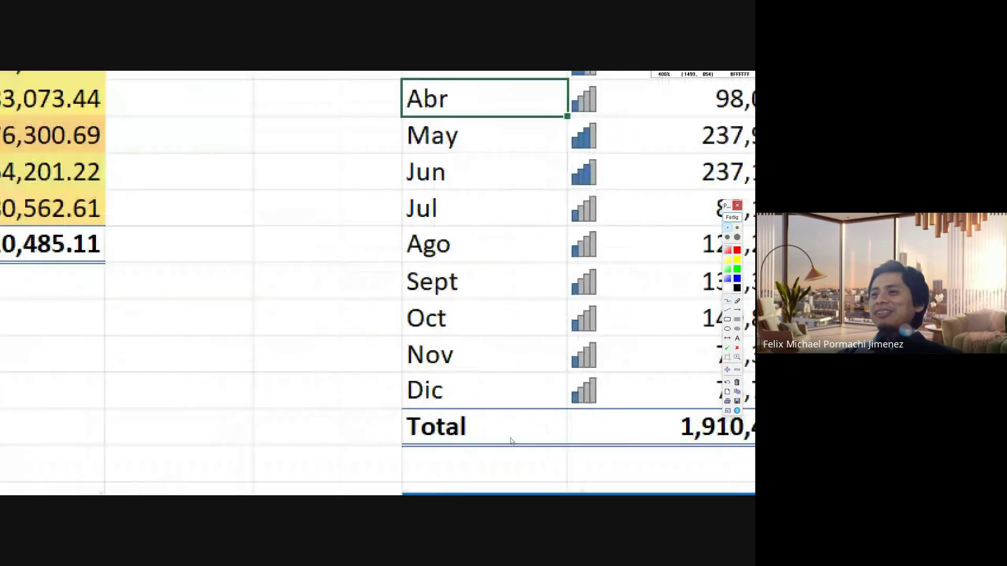
{"action": "scroll", "coordinate": [619, 329], "scroll_direction": "down", "scroll_amount": 4}
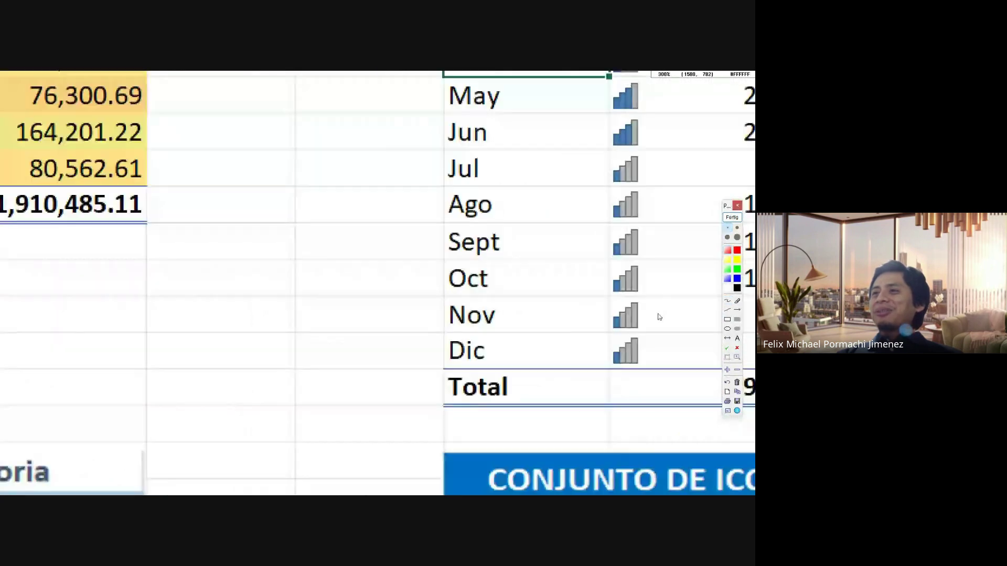
{"action": "scroll", "coordinate": [661, 194], "scroll_direction": "up", "scroll_amount": 3}
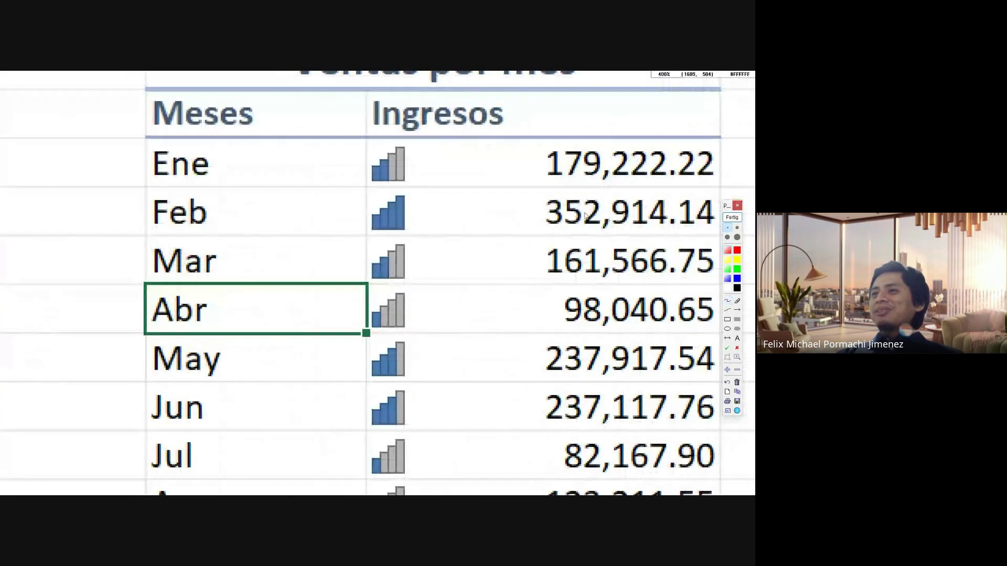
{"action": "scroll", "coordinate": [388, 404], "scroll_direction": "up", "scroll_amount": 4}
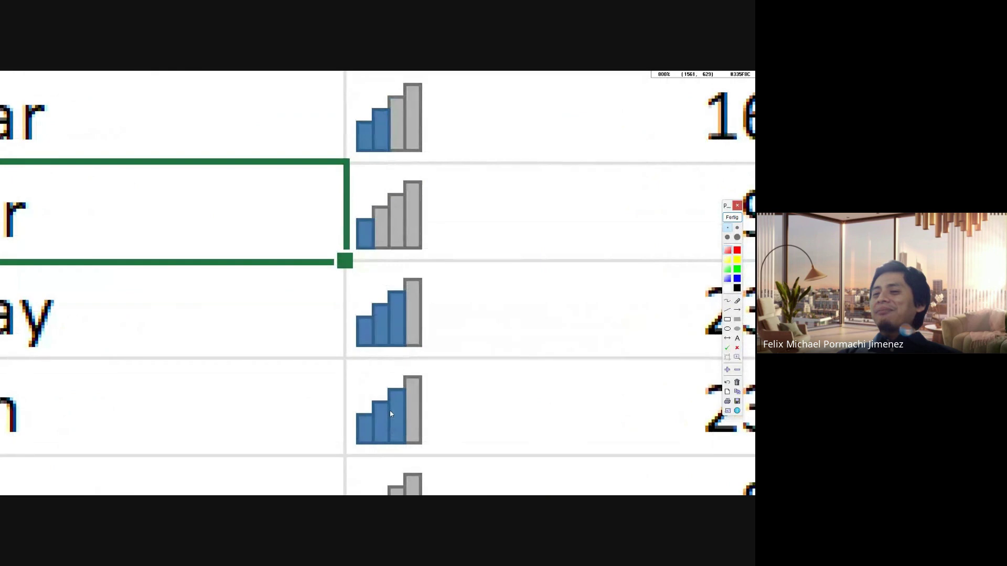
{"action": "scroll", "coordinate": [389, 434], "scroll_direction": "down", "scroll_amount": 4}
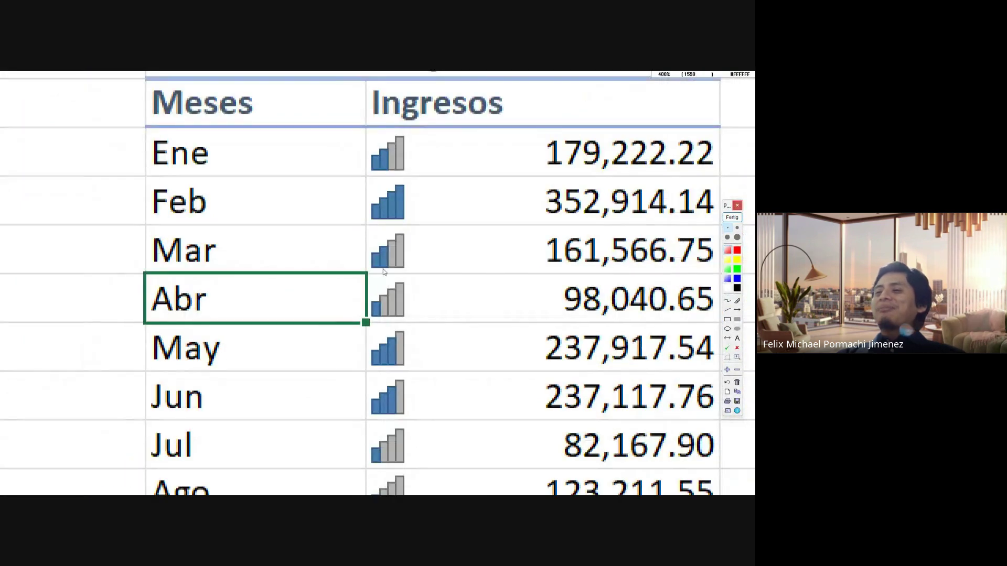
{"action": "scroll", "coordinate": [383, 269], "scroll_direction": "down", "scroll_amount": 1}
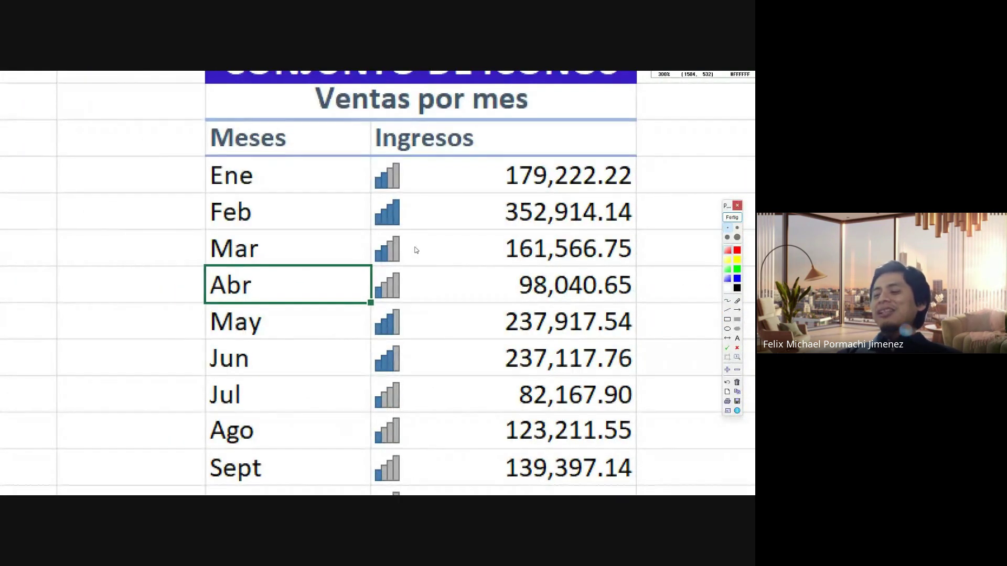
{"action": "scroll", "coordinate": [401, 249], "scroll_direction": "down", "scroll_amount": 2}
{"action": "scroll", "coordinate": [680, 303], "scroll_direction": "up", "scroll_amount": 3}
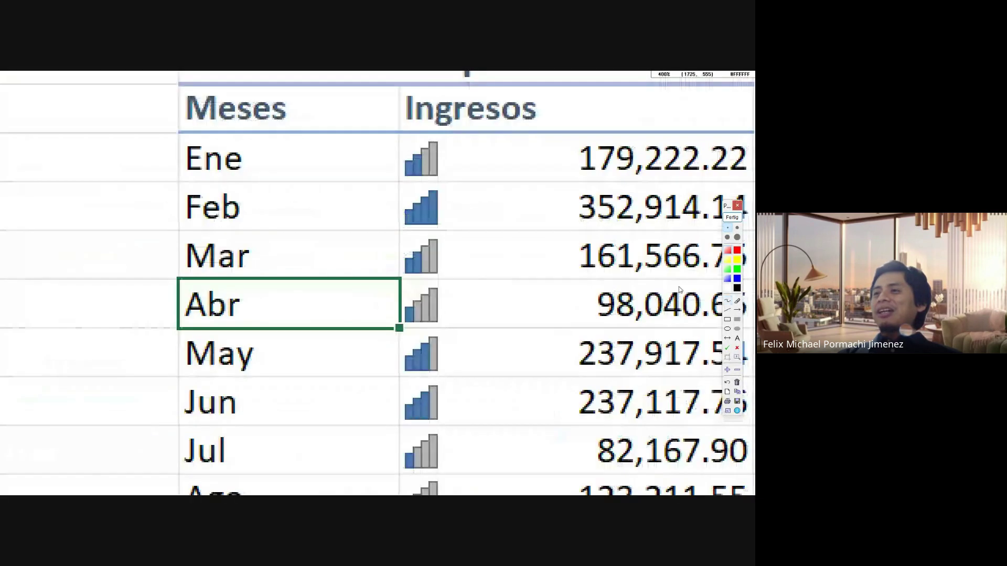
{"action": "scroll", "coordinate": [523, 240], "scroll_direction": "down", "scroll_amount": 3}
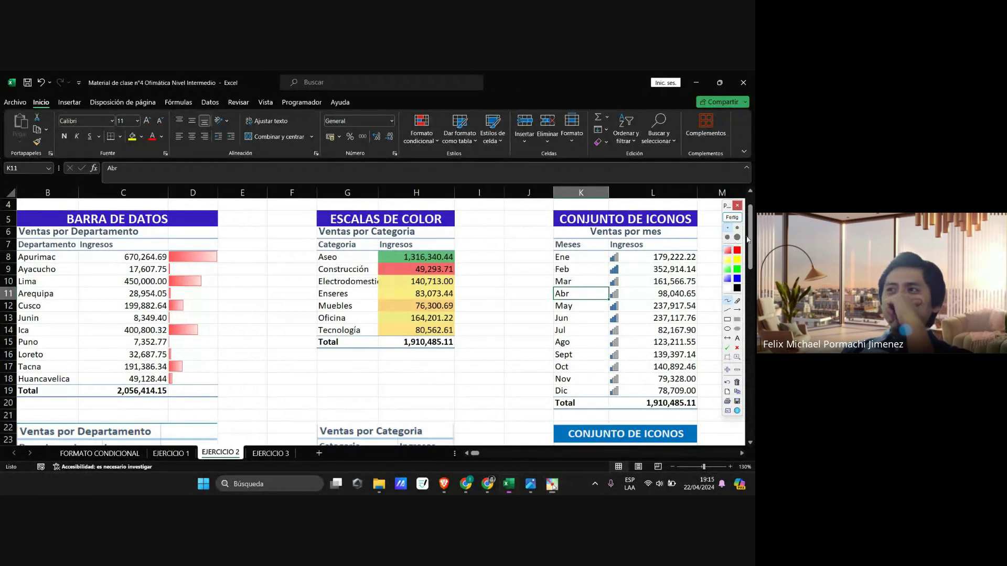
{"action": "left_click", "coordinate": [732, 217]}
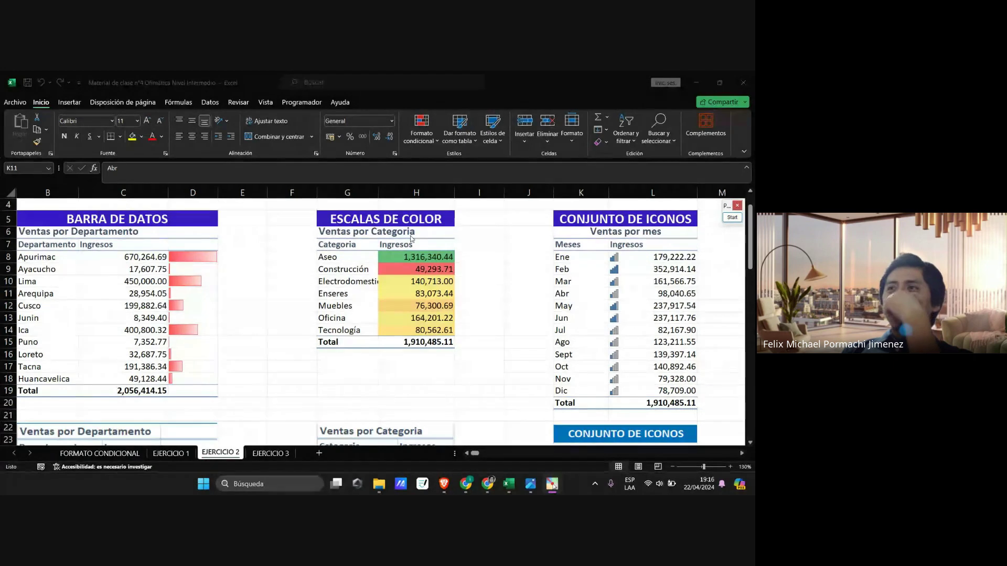
Step: Switch to the Google Meet call to check the participants' reactions and chat messages, and view the course folder in Google Drive
{"action": "mouse_move", "coordinate": [490, 480]}
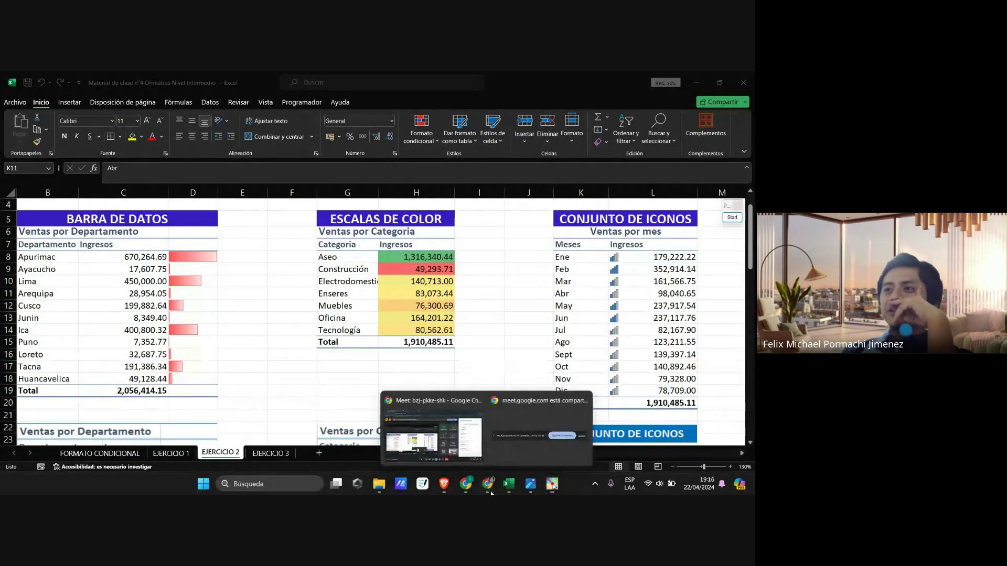
{"action": "left_click", "coordinate": [452, 455]}
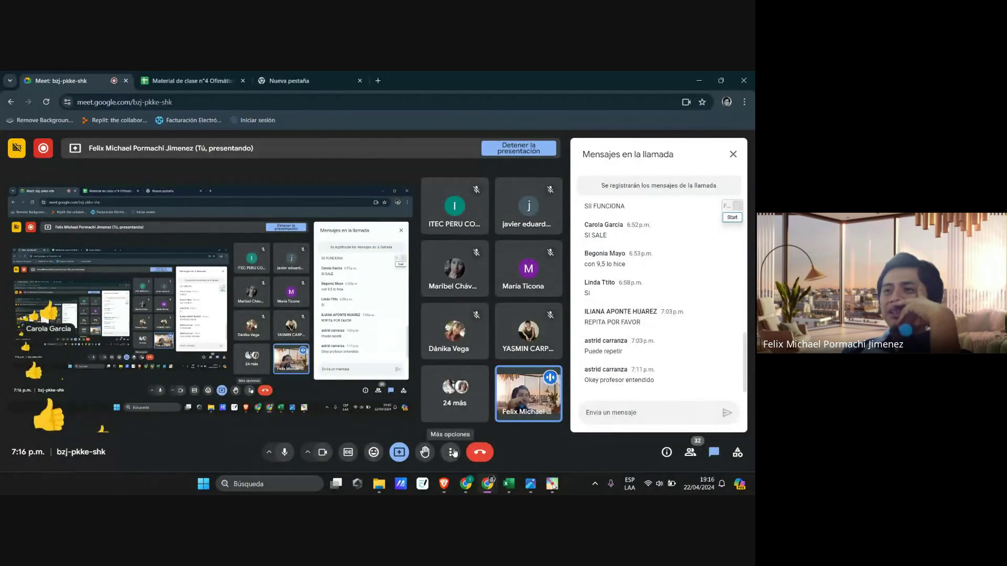
{"action": "mouse_move", "coordinate": [498, 486]}
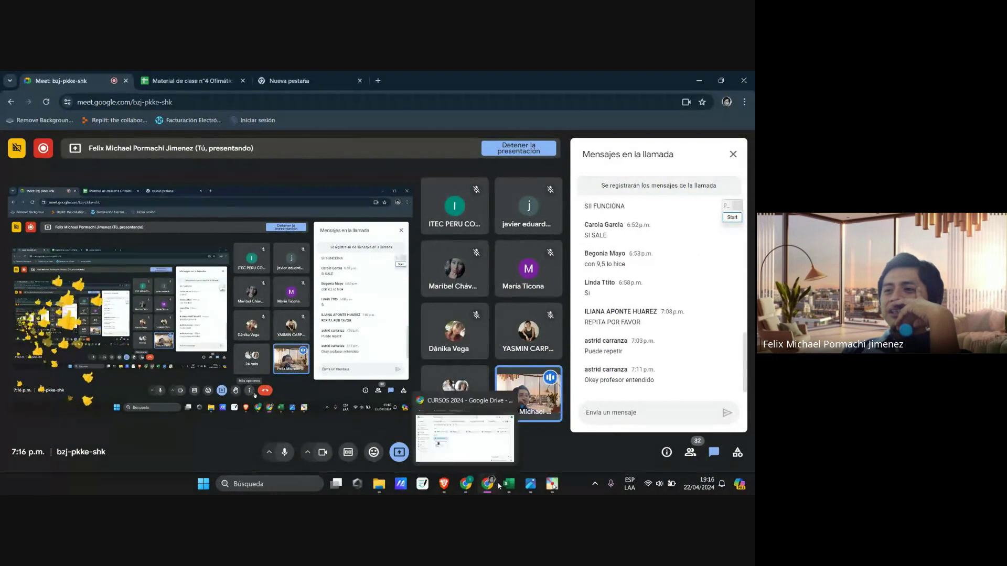
{"action": "left_click", "coordinate": [468, 487]}
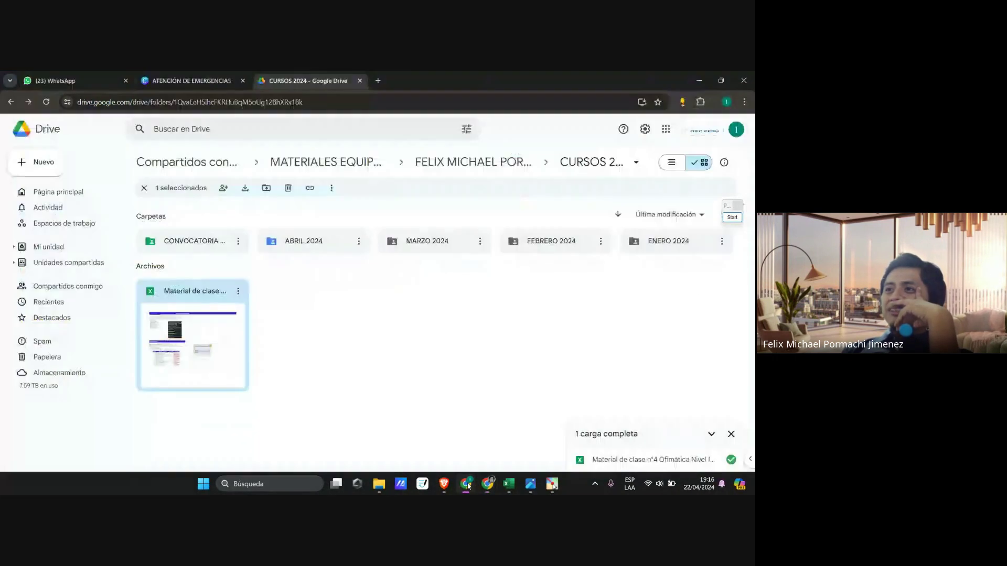
Step: Return to Excel, and examine the CONTROL DE TAREAS table and the ENTREGÓ / NO ENTREGÓ legend on the EJERCICIO 3 sheet
{"action": "left_click", "coordinate": [508, 484]}
{"action": "left_click", "coordinate": [284, 456]}
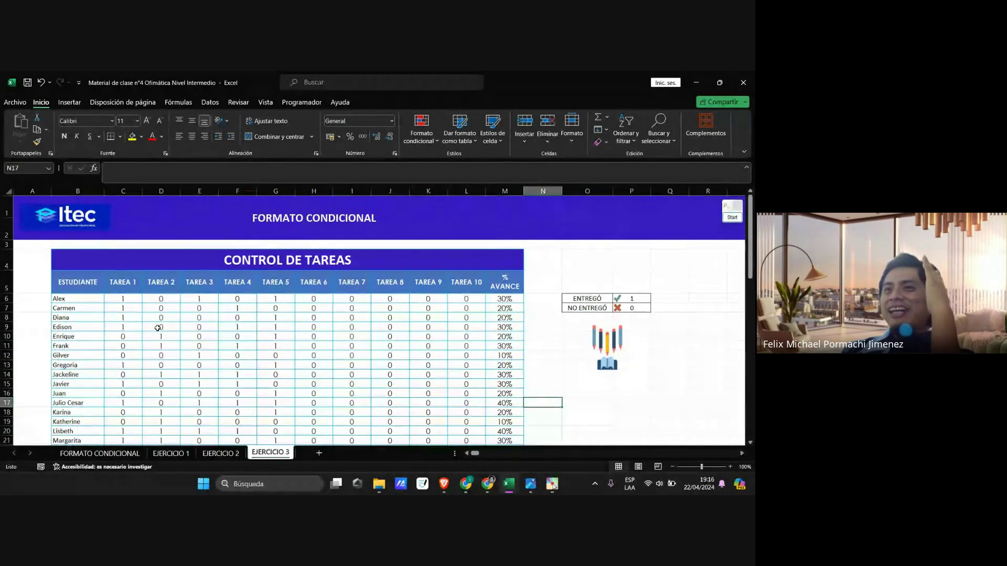
{"action": "scroll", "coordinate": [158, 329], "scroll_direction": "down", "scroll_amount": 2}
{"action": "scroll", "coordinate": [161, 330], "scroll_direction": "up", "scroll_amount": 1}
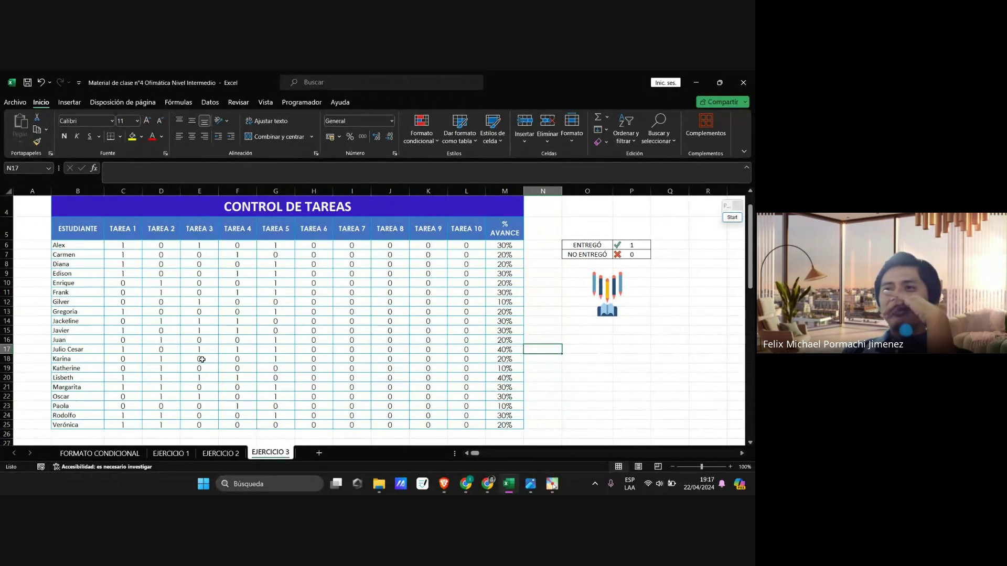
{"action": "left_click", "coordinate": [732, 218]}
{"action": "scroll", "coordinate": [587, 249], "scroll_direction": "up", "scroll_amount": 5}
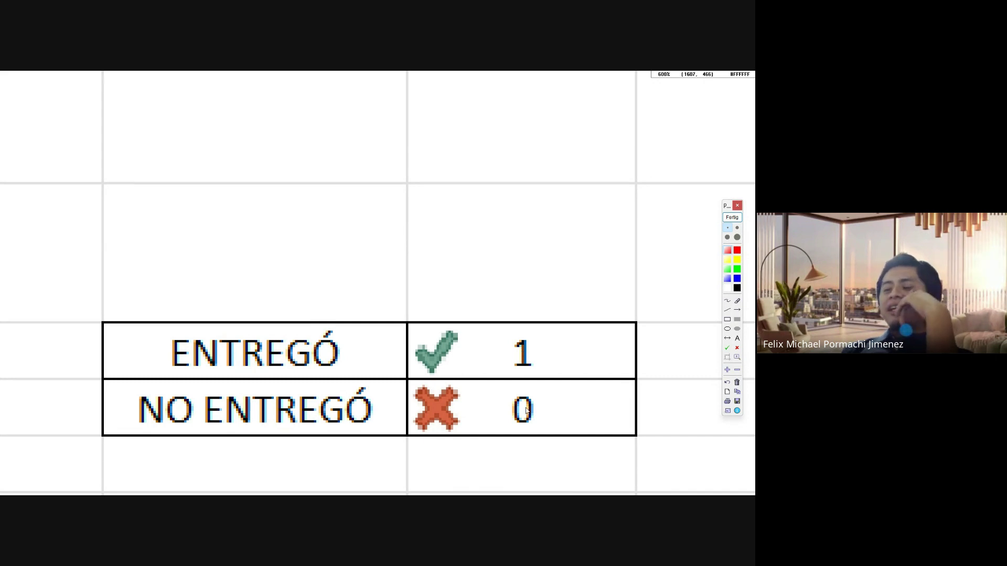
{"action": "scroll", "coordinate": [526, 411], "scroll_direction": "down", "scroll_amount": 5}
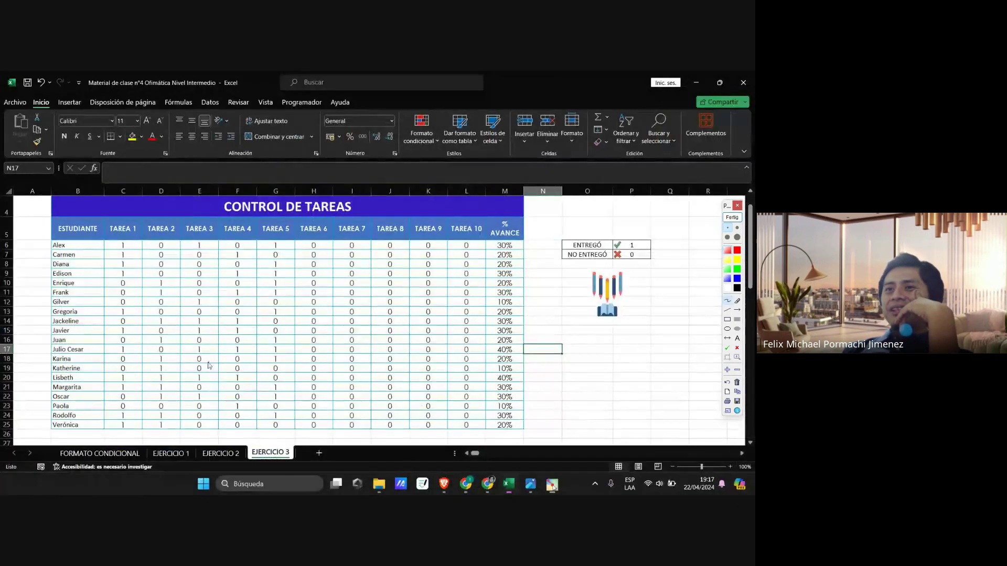
{"action": "scroll", "coordinate": [209, 365], "scroll_direction": "up", "scroll_amount": 2}
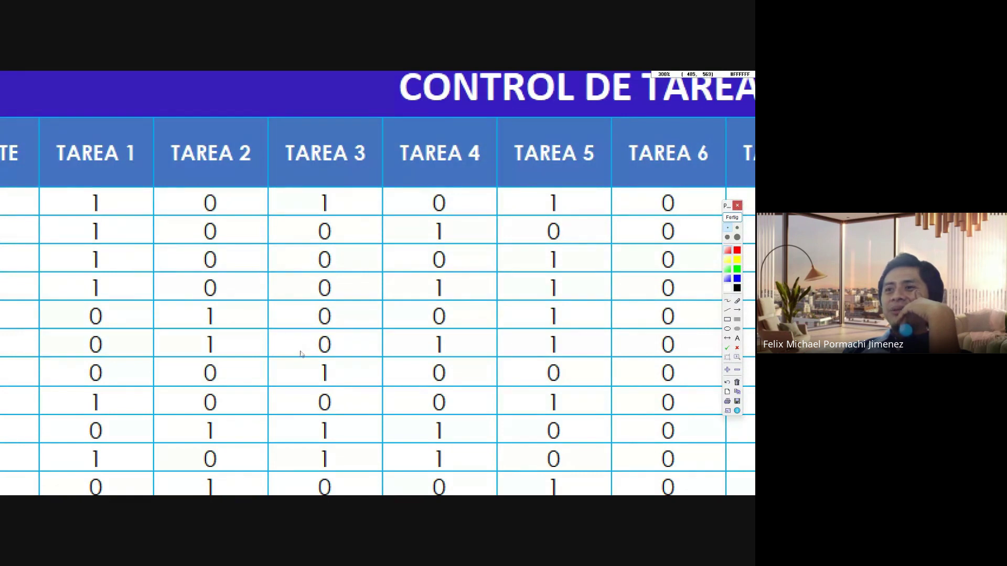
{"action": "scroll", "coordinate": [257, 283], "scroll_direction": "down", "scroll_amount": 1}
{"action": "scroll", "coordinate": [128, 270], "scroll_direction": "down", "scroll_amount": 1}
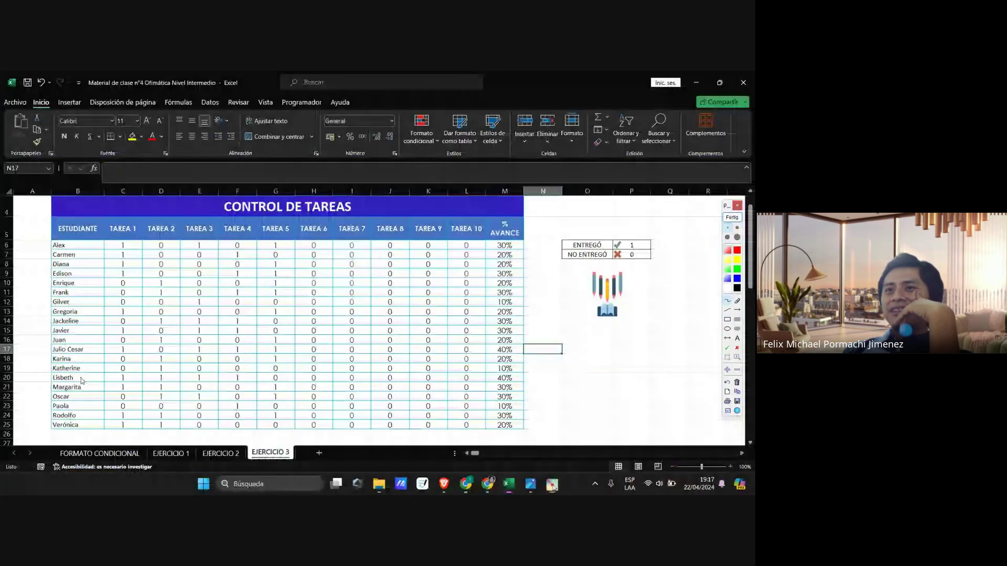
Step: Examine the check mark for 1 and the cross for 0 in the ENTREGÓ / NO ENTREGÓ legend with the screen magnifier
{"action": "scroll", "coordinate": [123, 220], "scroll_direction": "up", "scroll_amount": 1}
{"action": "scroll", "coordinate": [479, 223], "scroll_direction": "down", "scroll_amount": 1}
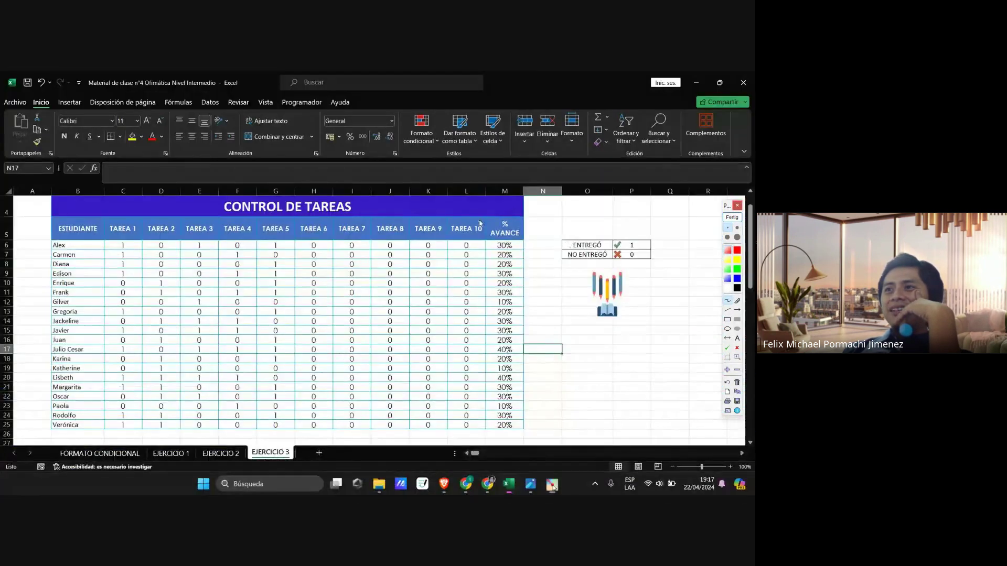
{"action": "scroll", "coordinate": [480, 223], "scroll_direction": "up", "scroll_amount": 2}
{"action": "scroll", "coordinate": [491, 256], "scroll_direction": "down", "scroll_amount": 2}
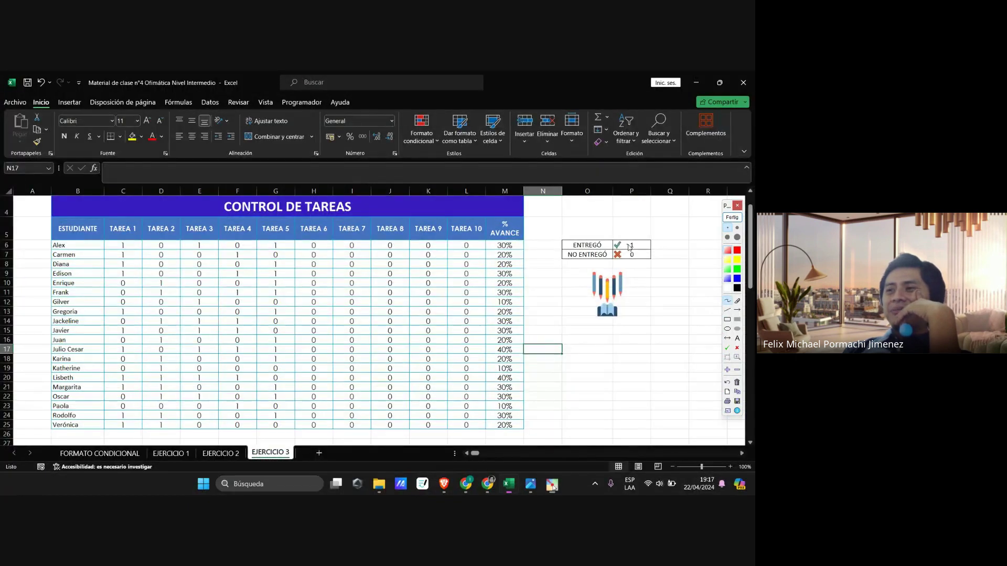
{"action": "scroll", "coordinate": [629, 246], "scroll_direction": "up", "scroll_amount": 5}
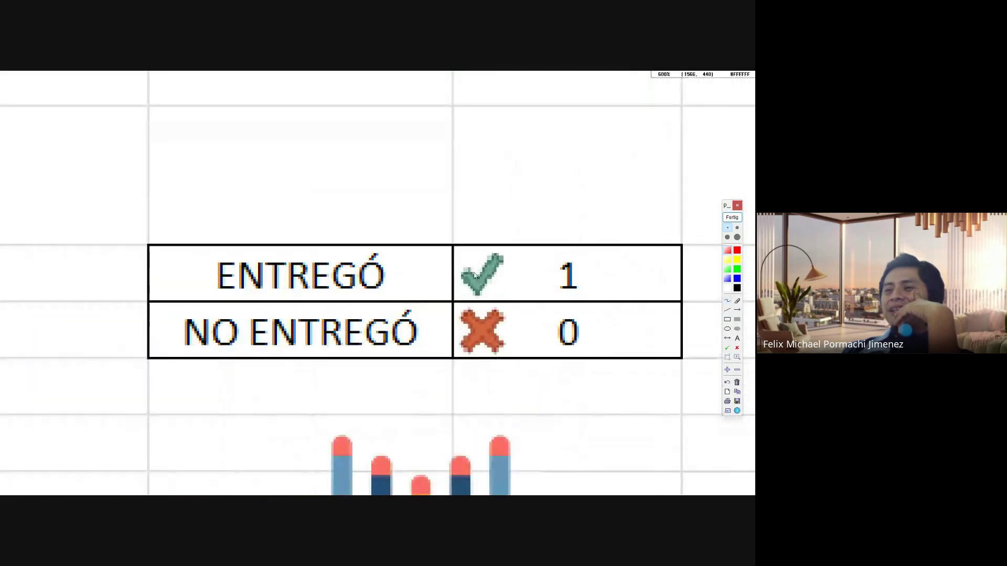
{"action": "scroll", "coordinate": [486, 284], "scroll_direction": "up", "scroll_amount": 4}
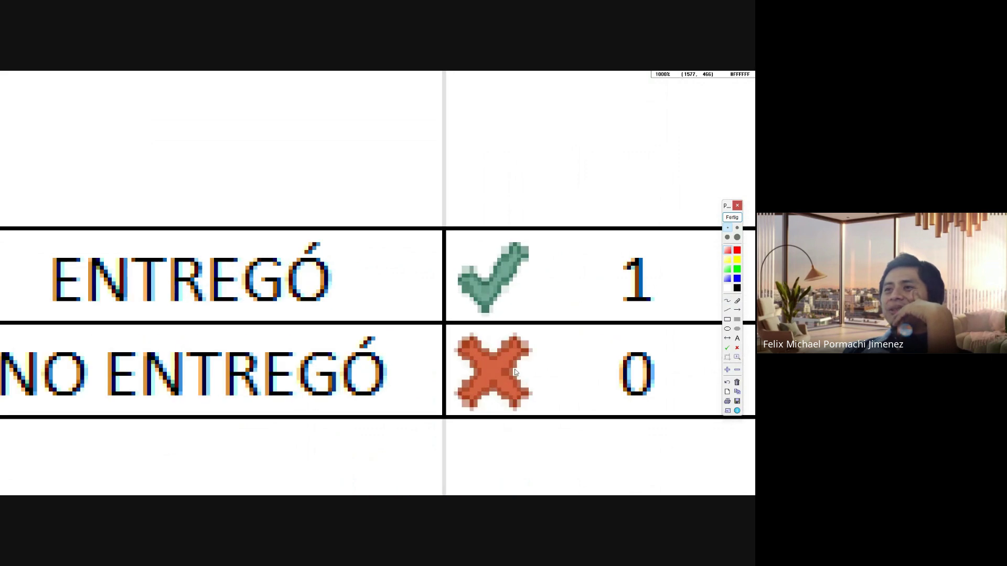
{"action": "scroll", "coordinate": [515, 385], "scroll_direction": "down", "scroll_amount": 6}
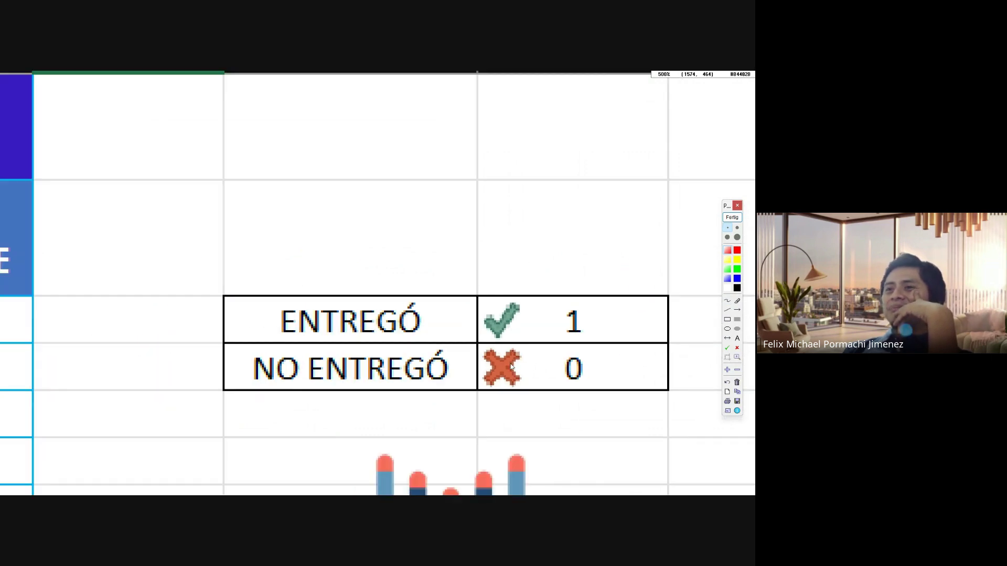
{"action": "scroll", "coordinate": [452, 372], "scroll_direction": "down", "scroll_amount": 3}
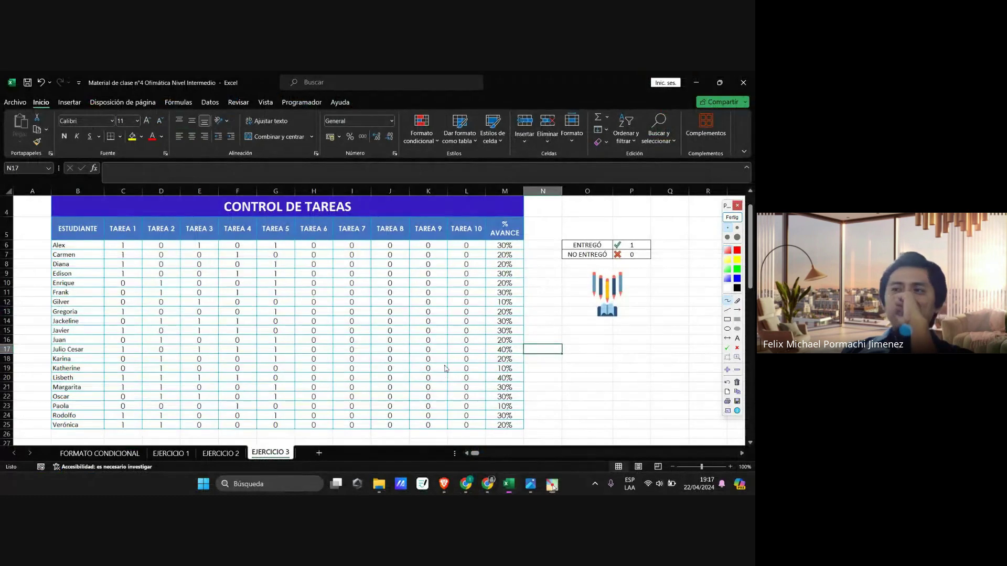
{"action": "left_click", "coordinate": [732, 217]}
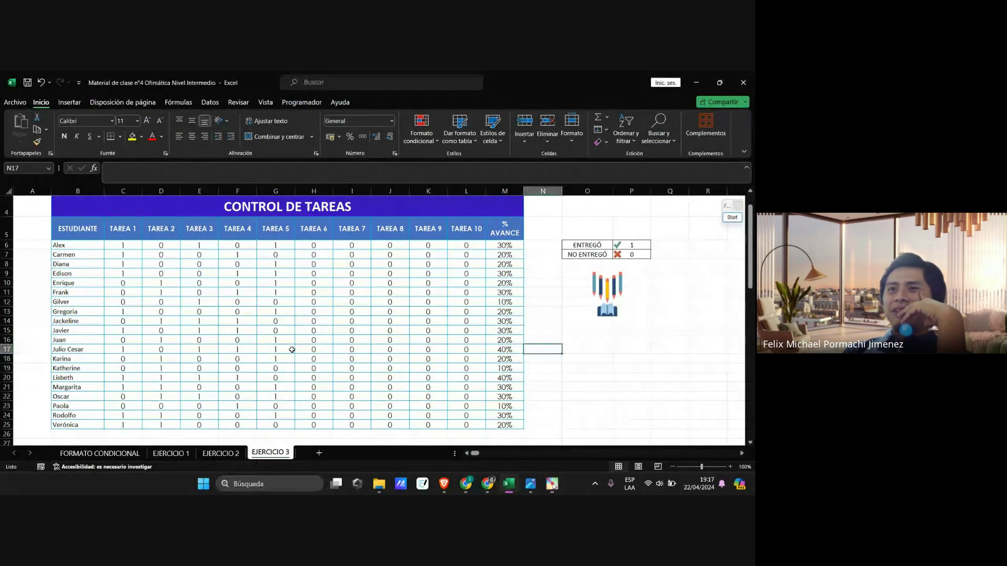
Step: Apply the "3 símbolos (sin círculo)" icon set to the task scores in C6:L25 of the CONTROL DE TAREAS table
{"action": "left_click_drag", "start_coordinate": [129, 247], "coordinate": [453, 255]}
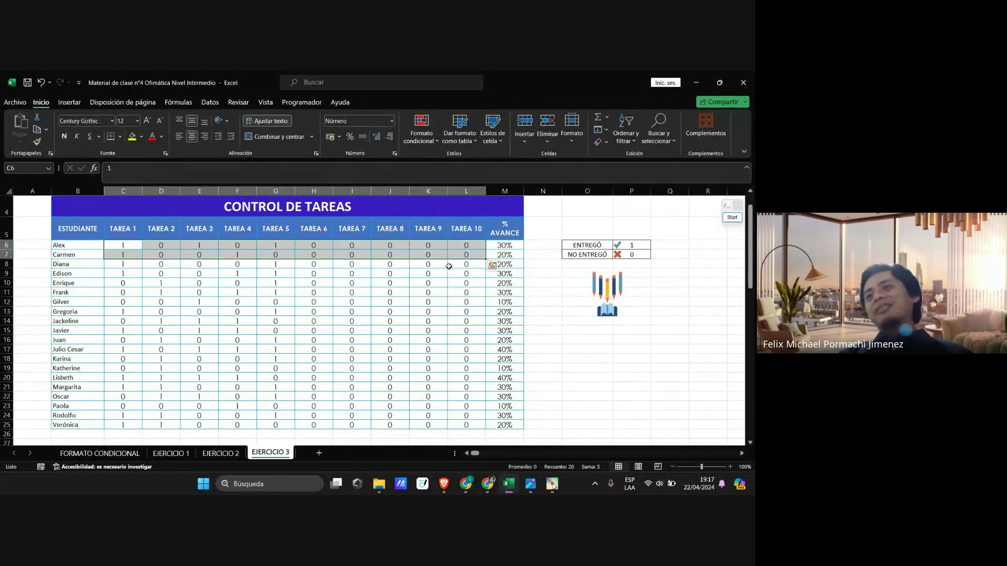
{"action": "key", "text": "ctrl+shift+Down"}
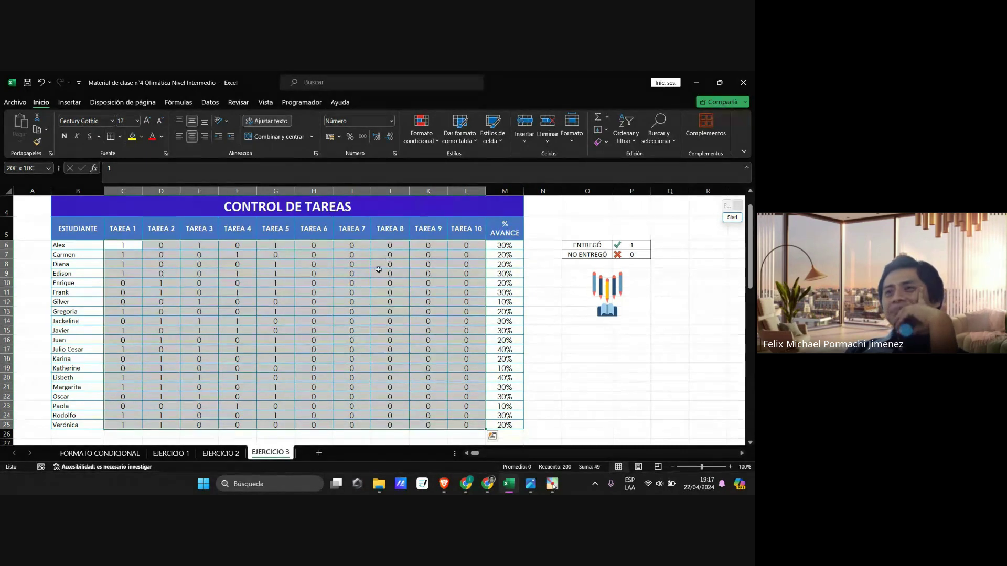
{"action": "left_click", "coordinate": [426, 143]}
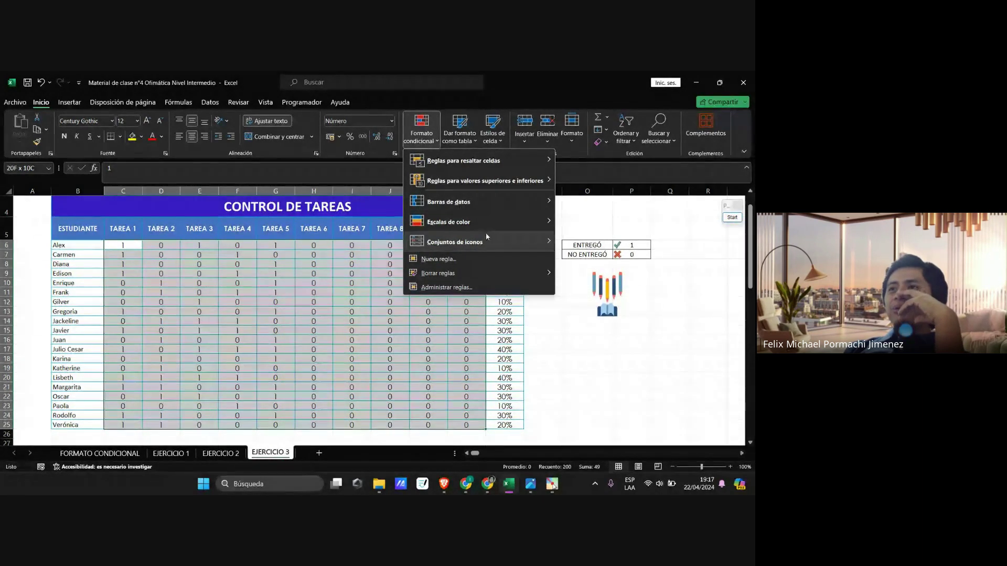
{"action": "mouse_move", "coordinate": [487, 237]}
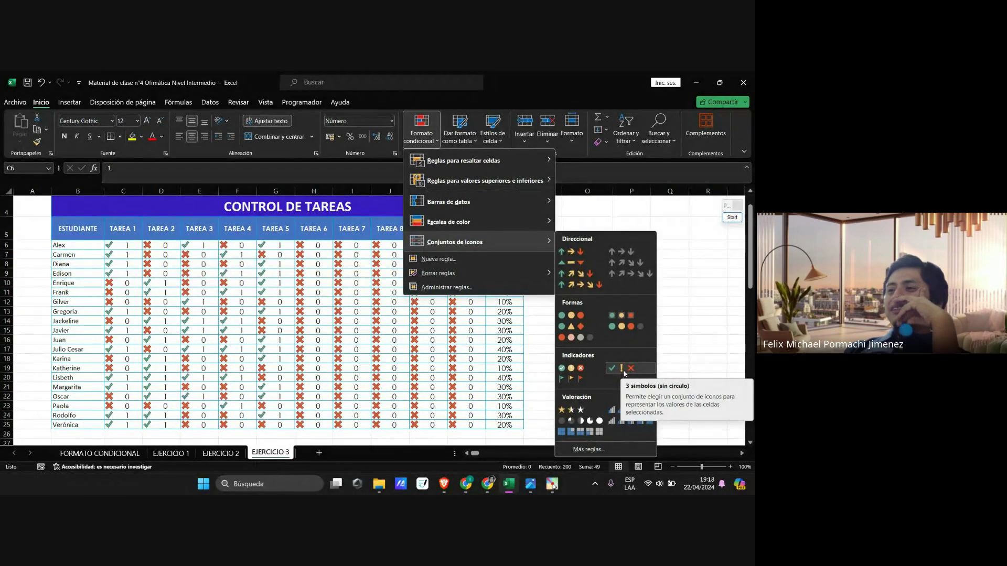
{"action": "left_click", "coordinate": [614, 370]}
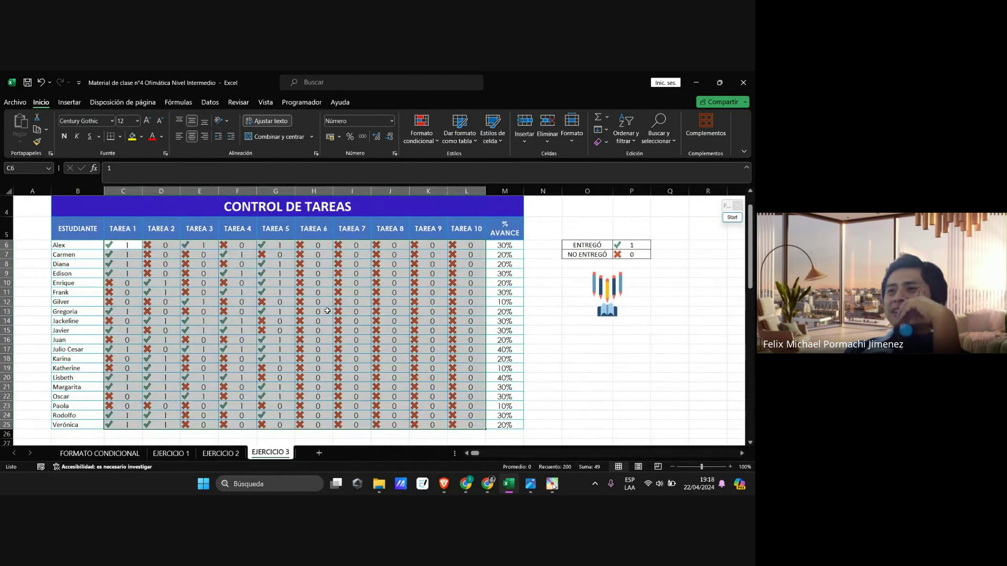
{"action": "left_click", "coordinate": [203, 302]}
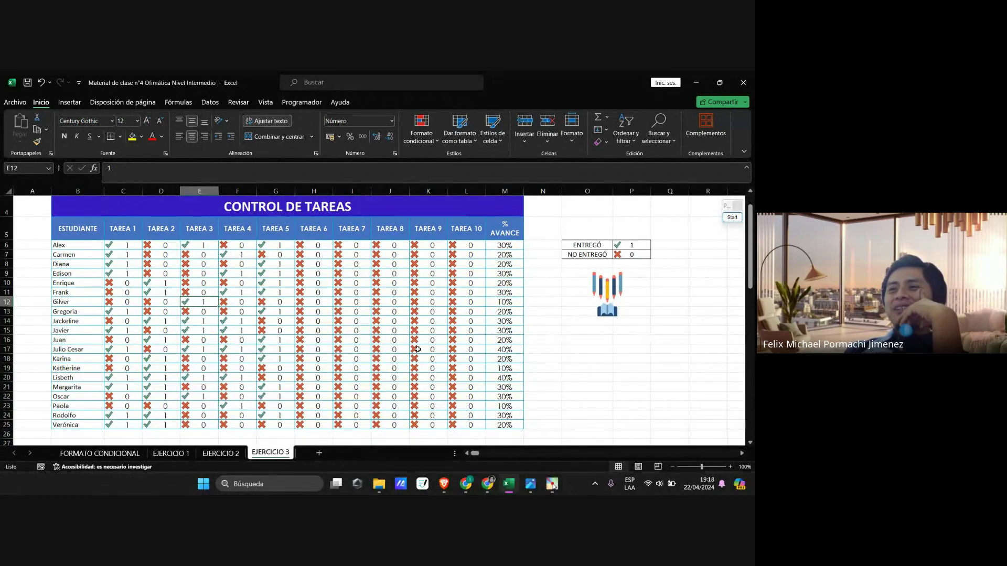
{"action": "left_click_drag", "start_coordinate": [311, 245], "coordinate": [455, 421]}
{"action": "left_click", "coordinate": [121, 321]}
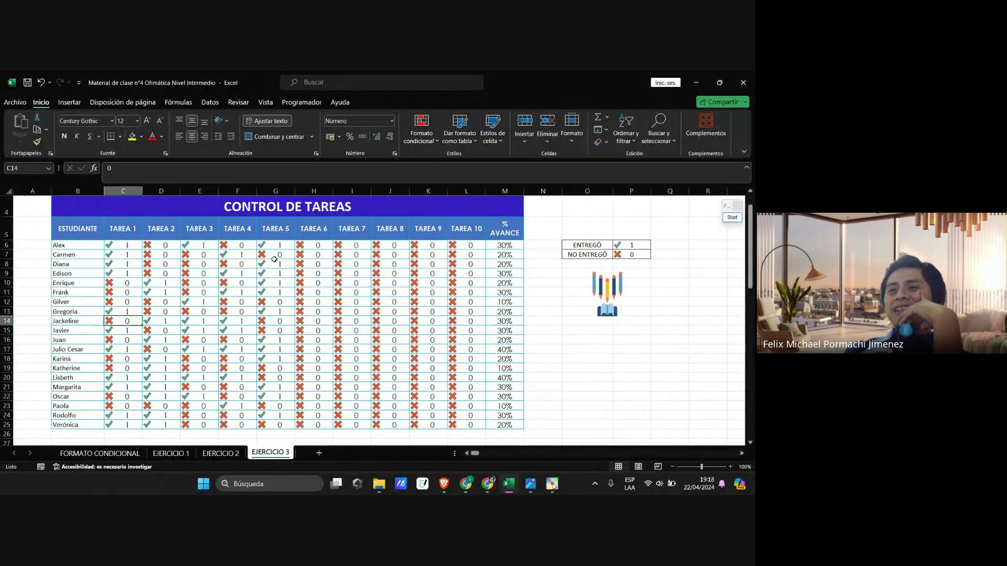
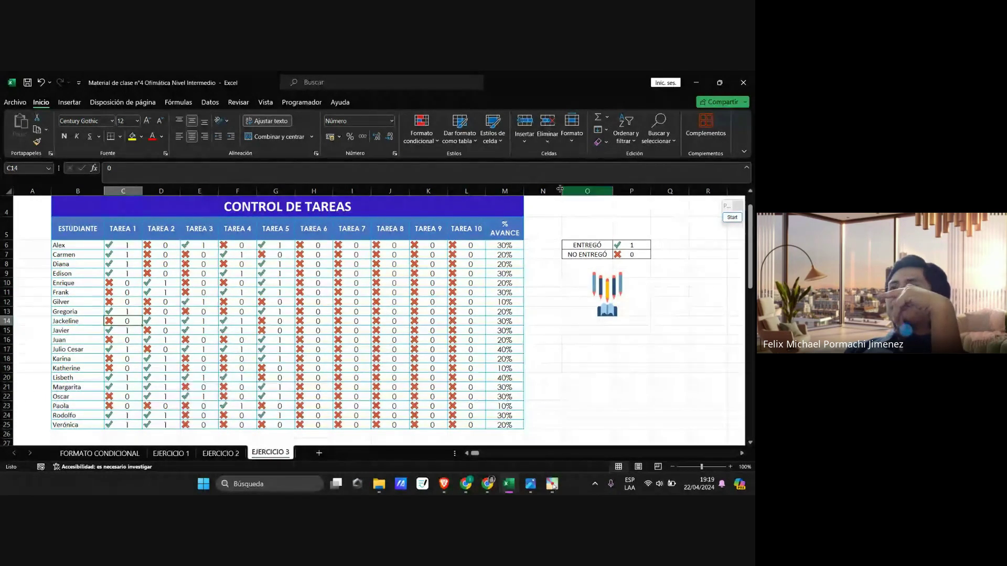
Step: Show where the "3 símbolos (sin círculo)" icon set is found, and look over the icons throughout the CONTROL DE TAREAS table
{"action": "left_click", "coordinate": [421, 141]}
{"action": "mouse_move", "coordinate": [514, 239]}
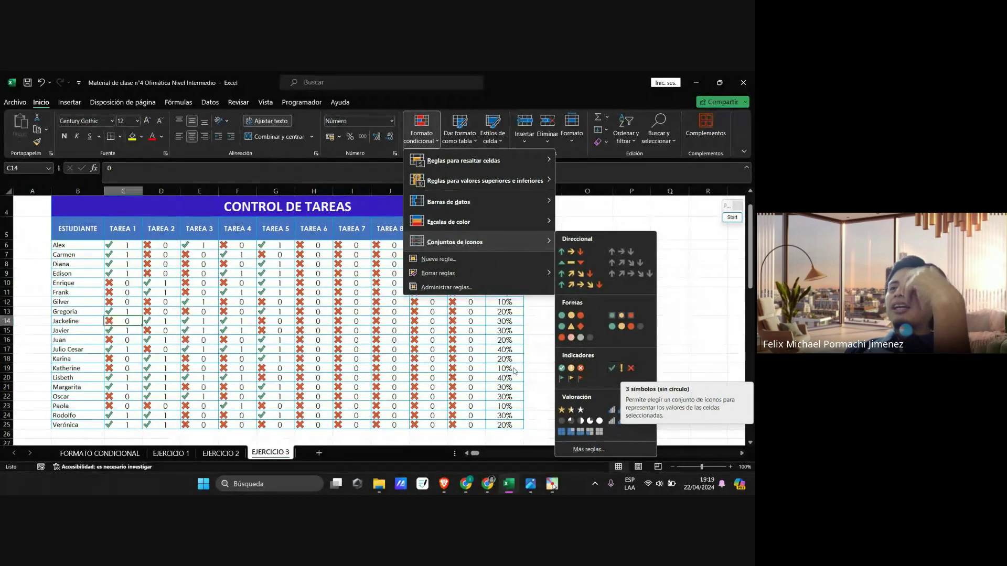
{"action": "left_click", "coordinate": [612, 370]}
{"action": "scroll", "coordinate": [480, 356], "scroll_direction": "down", "scroll_amount": 1}
{"action": "scroll", "coordinate": [479, 353], "scroll_direction": "up", "scroll_amount": 1}
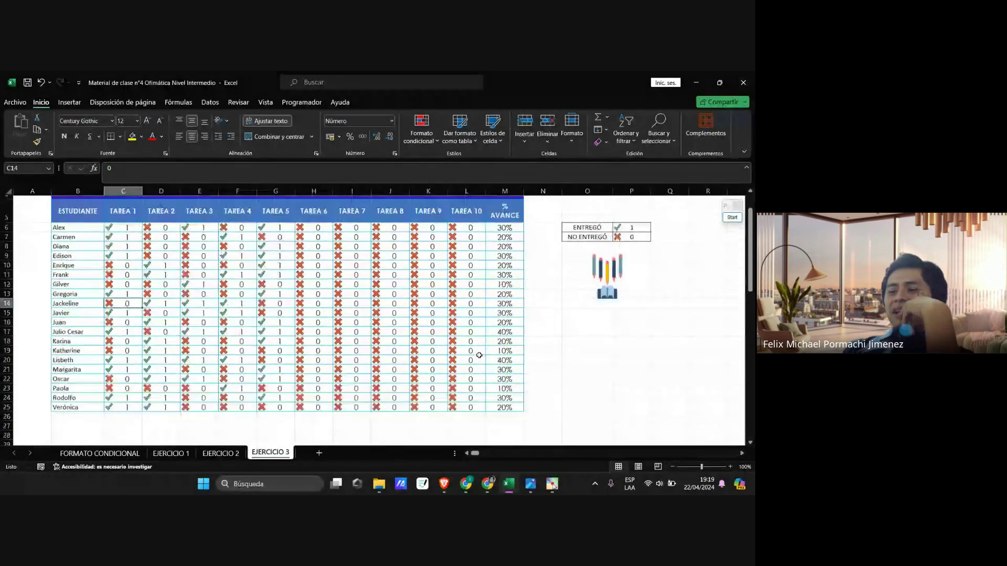
{"action": "scroll", "coordinate": [479, 352], "scroll_direction": "down", "scroll_amount": 1}
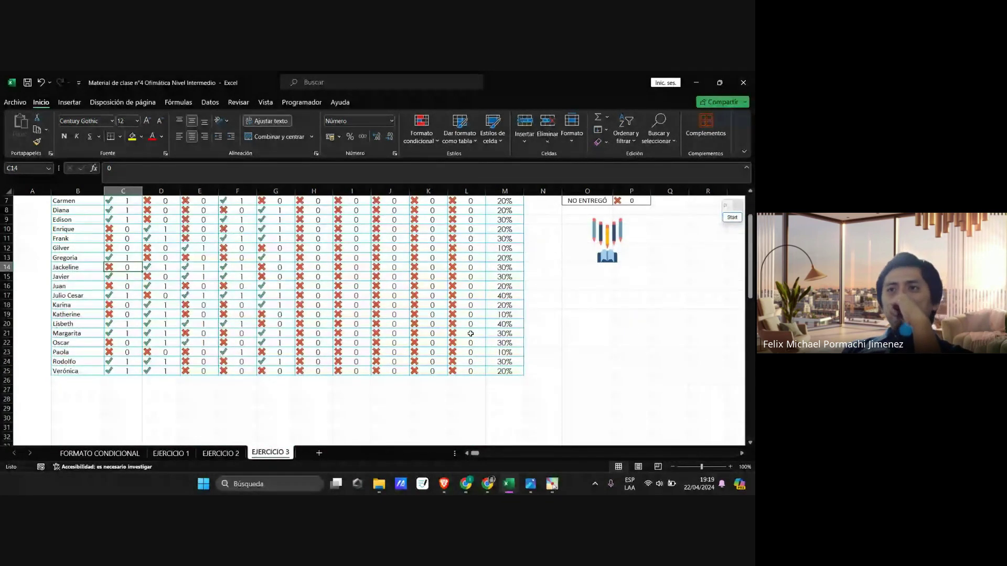
{"action": "scroll", "coordinate": [470, 340], "scroll_direction": "up", "scroll_amount": 2}
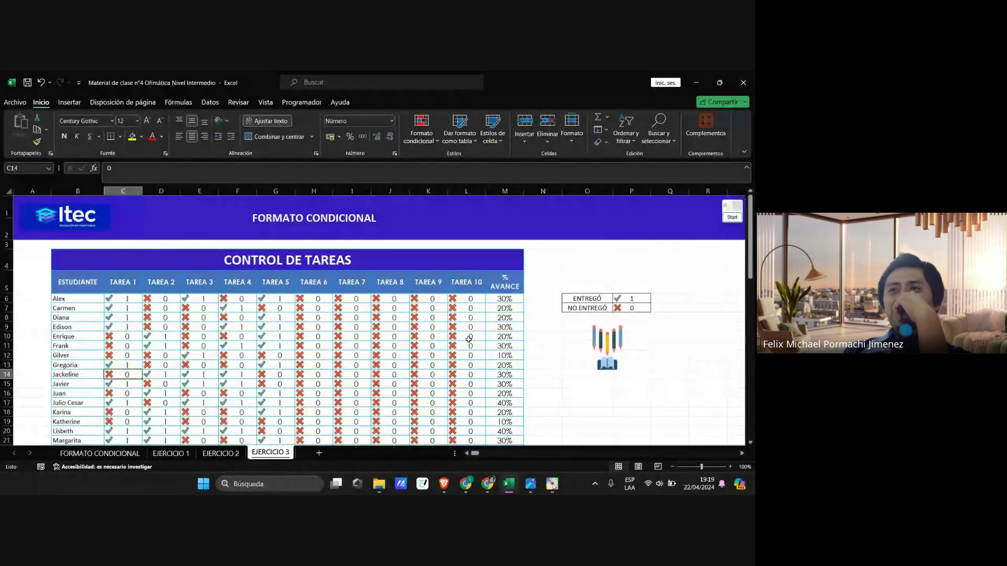
{"action": "scroll", "coordinate": [467, 340], "scroll_direction": "down", "scroll_amount": 1}
{"action": "scroll", "coordinate": [466, 339], "scroll_direction": "down", "scroll_amount": 1}
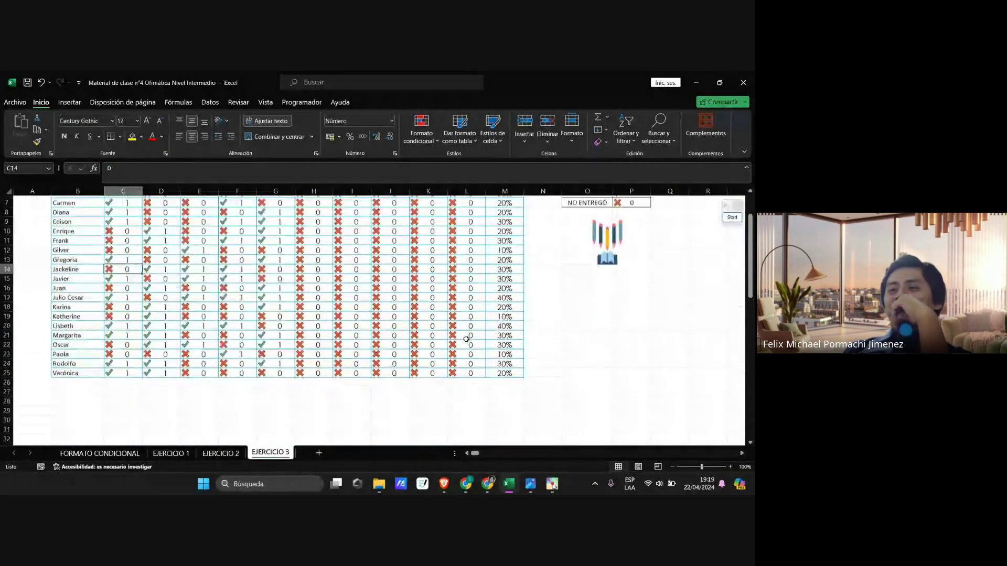
{"action": "scroll", "coordinate": [466, 340], "scroll_direction": "up", "scroll_amount": 1}
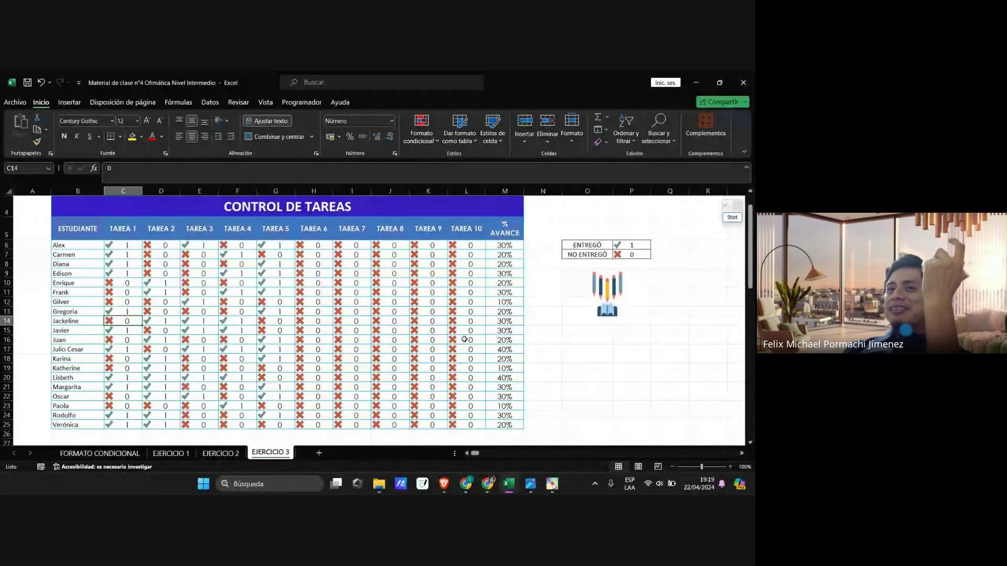
Step: Compare the legend icons in P6:P7 with the icons in the task columns using the screen magnifier
{"action": "left_click", "coordinate": [629, 248]}
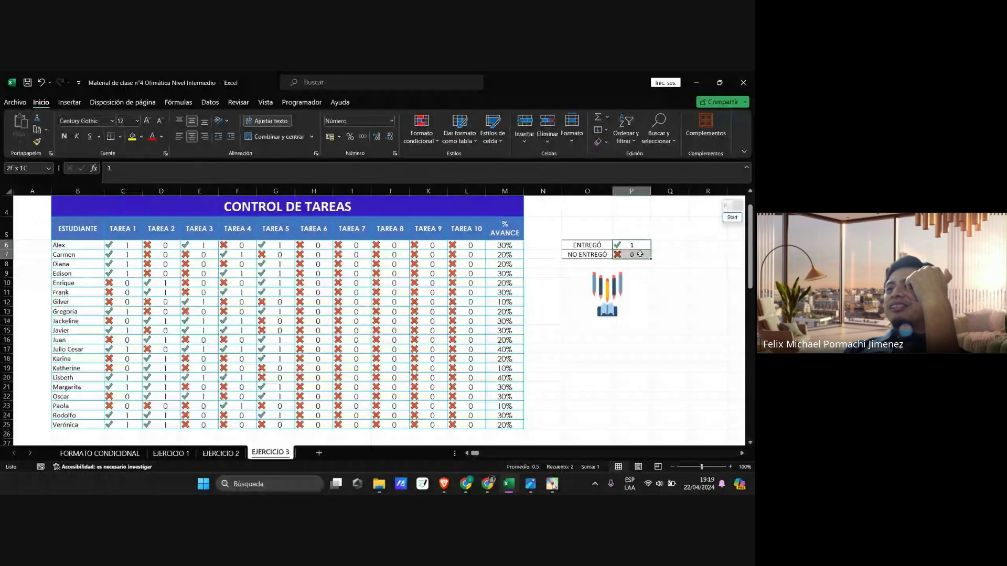
{"action": "left_click", "coordinate": [622, 254]}
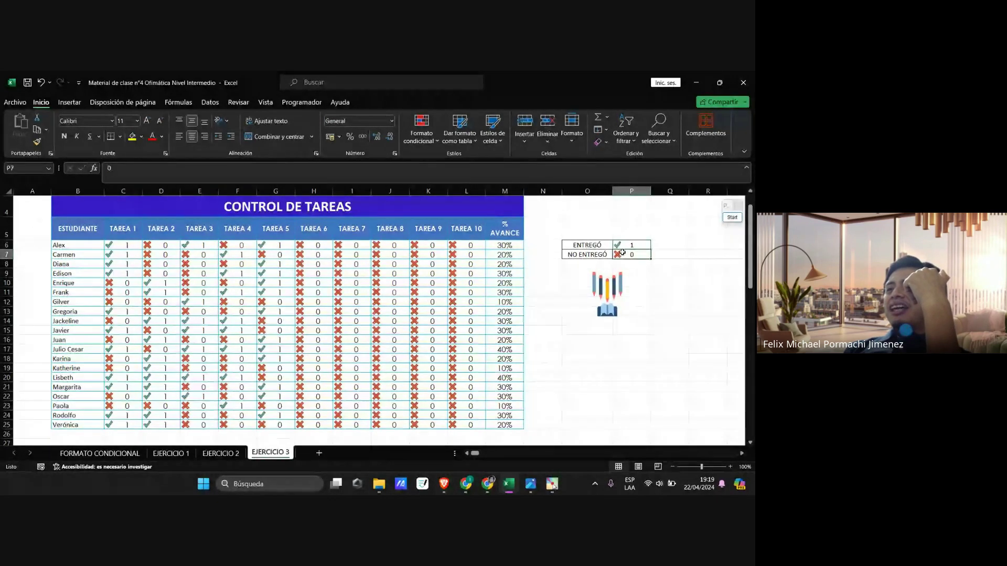
{"action": "left_click", "coordinate": [732, 217]}
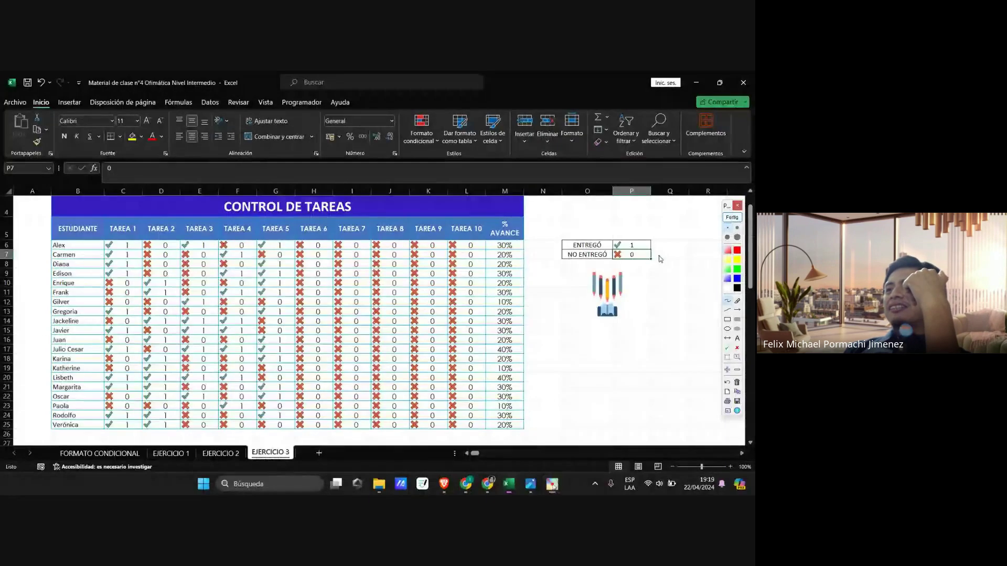
{"action": "scroll", "coordinate": [618, 251], "scroll_direction": "up", "scroll_amount": 5}
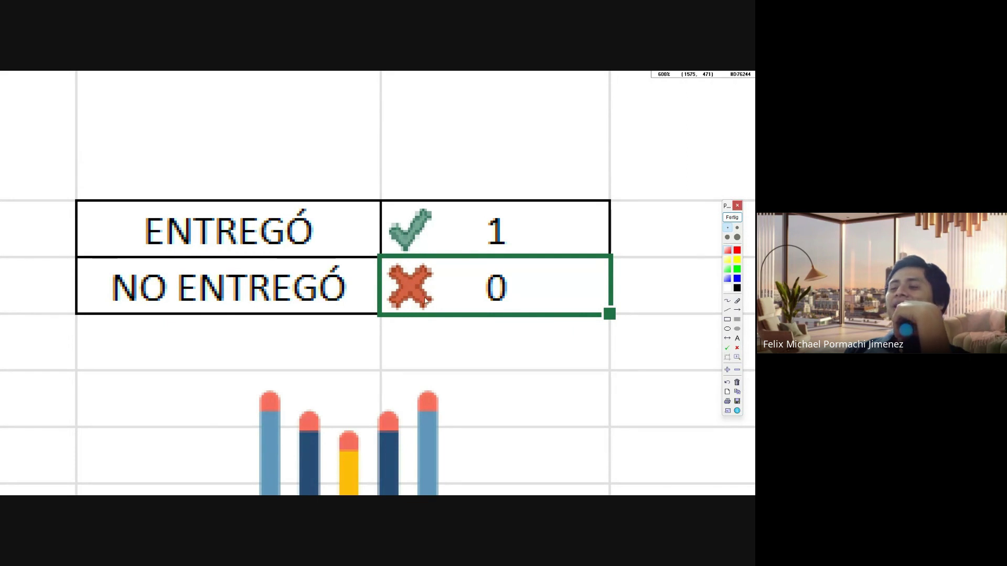
{"action": "scroll", "coordinate": [511, 254], "scroll_direction": "down", "scroll_amount": 5}
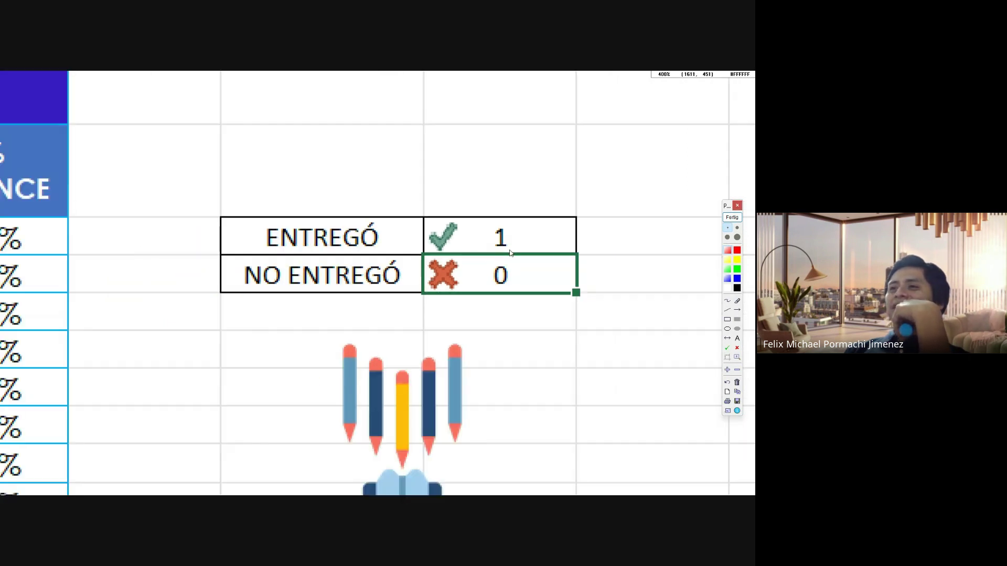
{"action": "scroll", "coordinate": [104, 251], "scroll_direction": "up", "scroll_amount": 3}
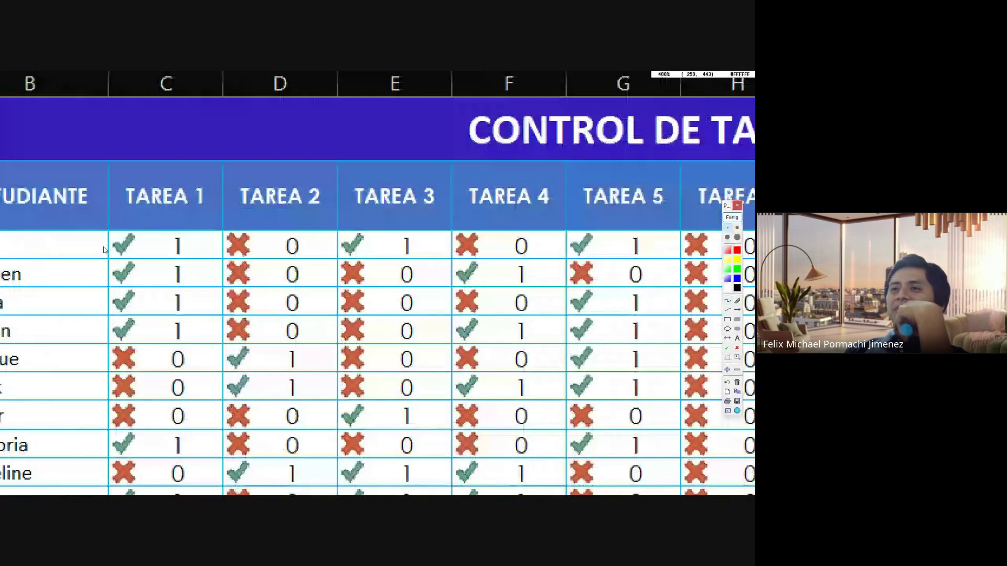
{"action": "scroll", "coordinate": [104, 250], "scroll_direction": "down", "scroll_amount": 3}
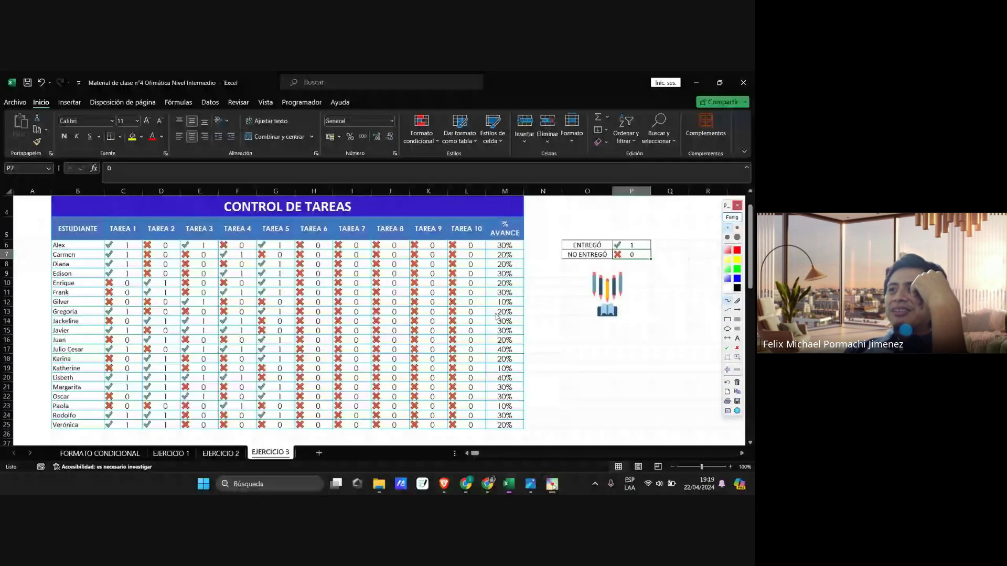
{"action": "left_click", "coordinate": [733, 217]}
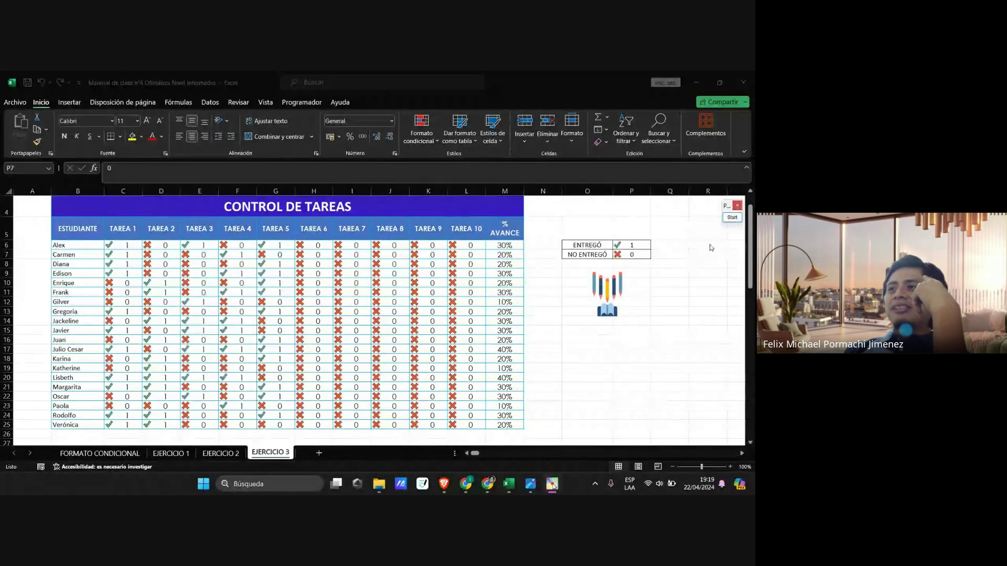
{"action": "left_click", "coordinate": [732, 217]}
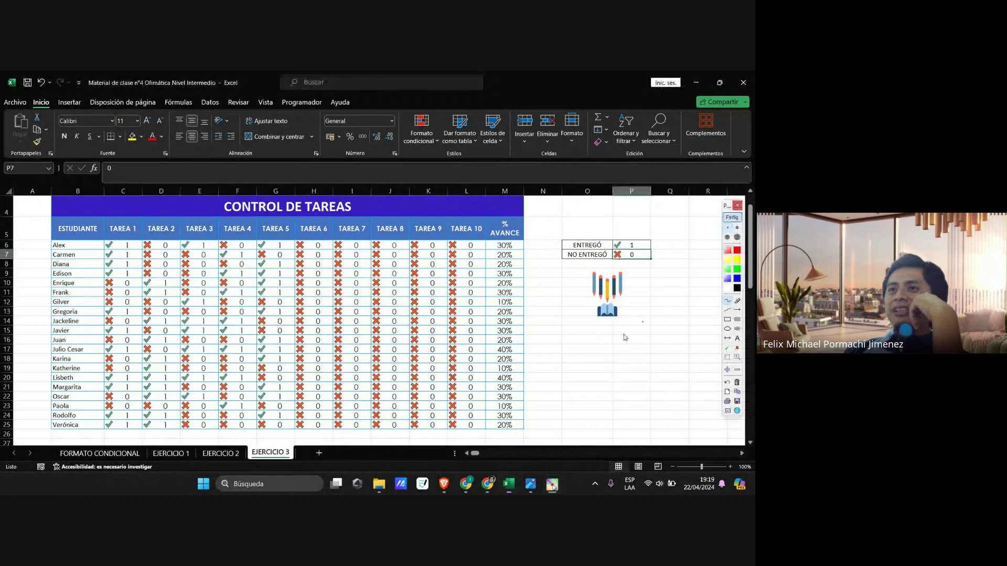
{"action": "left_click", "coordinate": [732, 218]}
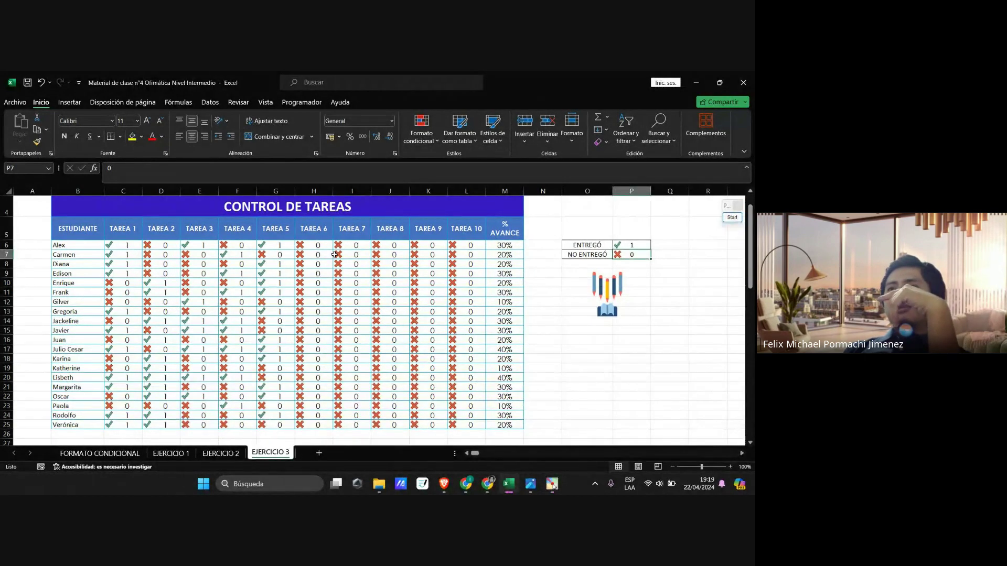
Step: Open the conditional formatting rules manager for C6:L25 and examine the icon set rule with the screen magnifier
{"action": "left_click_drag", "start_coordinate": [126, 244], "coordinate": [472, 423]}
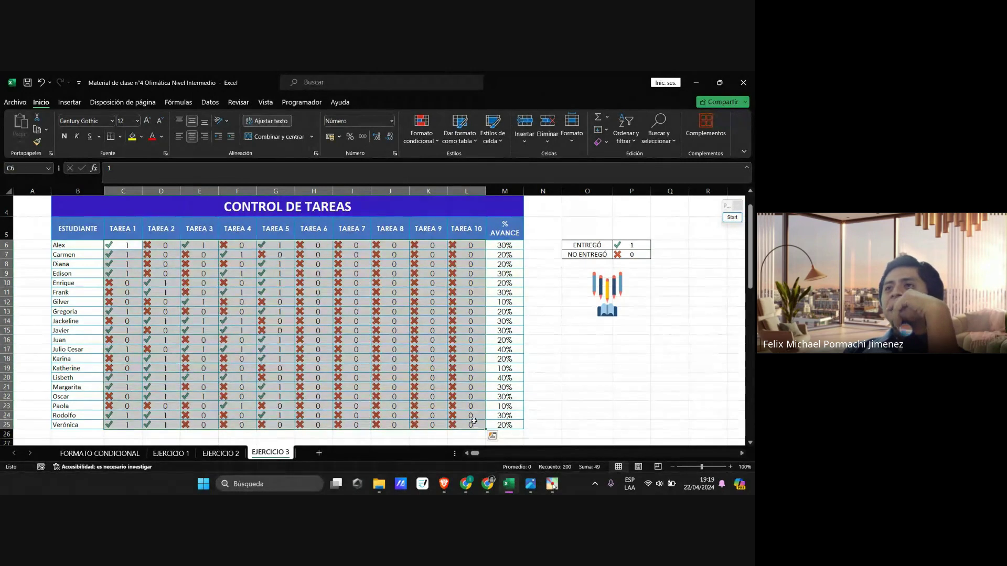
{"action": "left_click", "coordinate": [422, 141]}
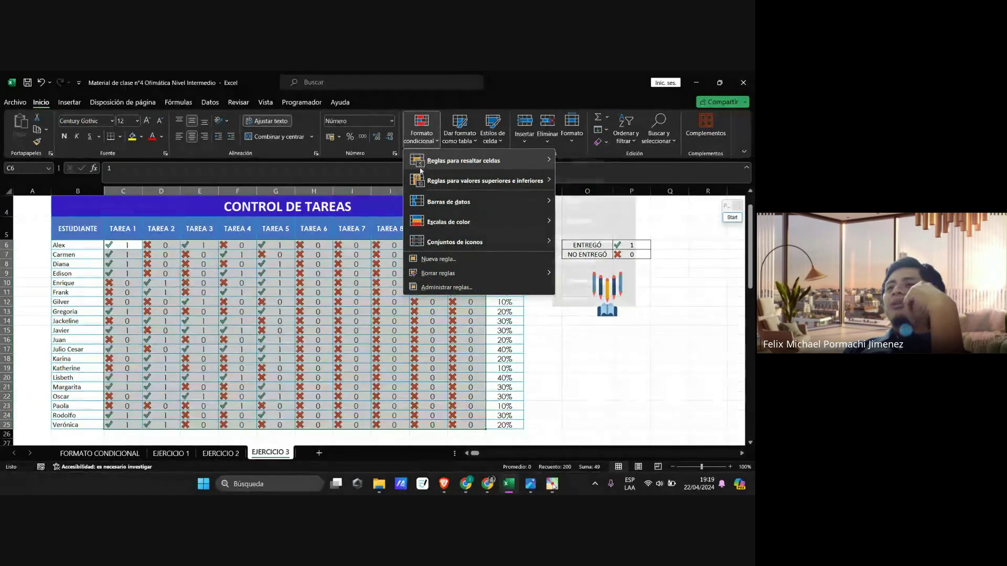
{"action": "left_click", "coordinate": [458, 287]}
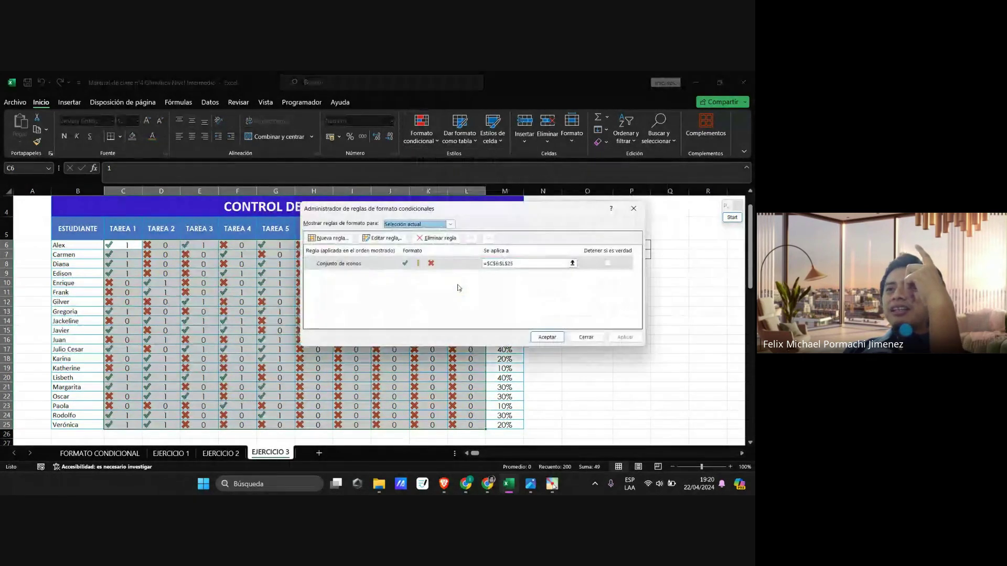
{"action": "left_click", "coordinate": [733, 218]}
{"action": "scroll", "coordinate": [378, 233], "scroll_direction": "up", "scroll_amount": 1}
{"action": "scroll", "coordinate": [377, 232], "scroll_direction": "up", "scroll_amount": 3}
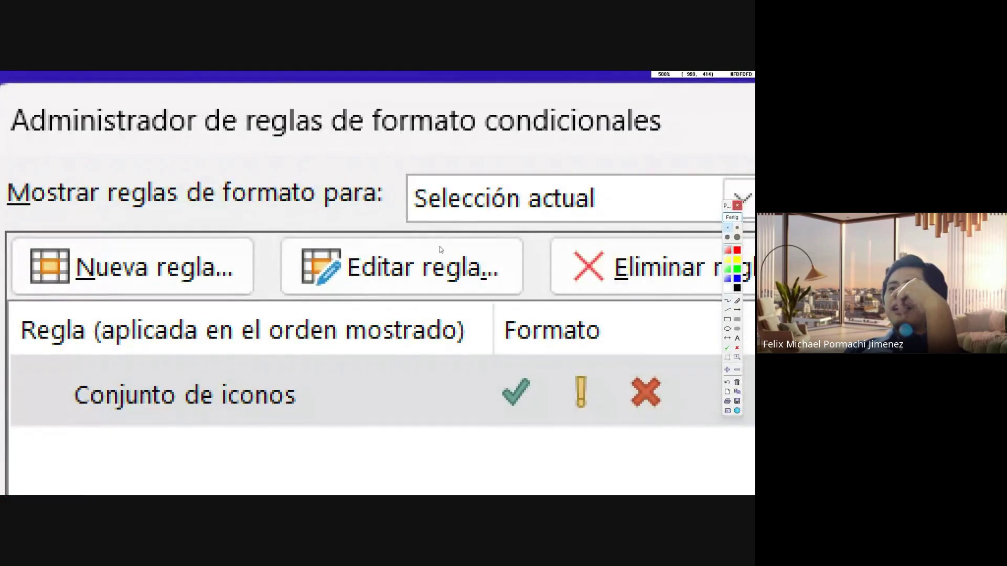
{"action": "scroll", "coordinate": [440, 246], "scroll_direction": "down", "scroll_amount": 4}
{"action": "scroll", "coordinate": [379, 232], "scroll_direction": "up", "scroll_amount": 2}
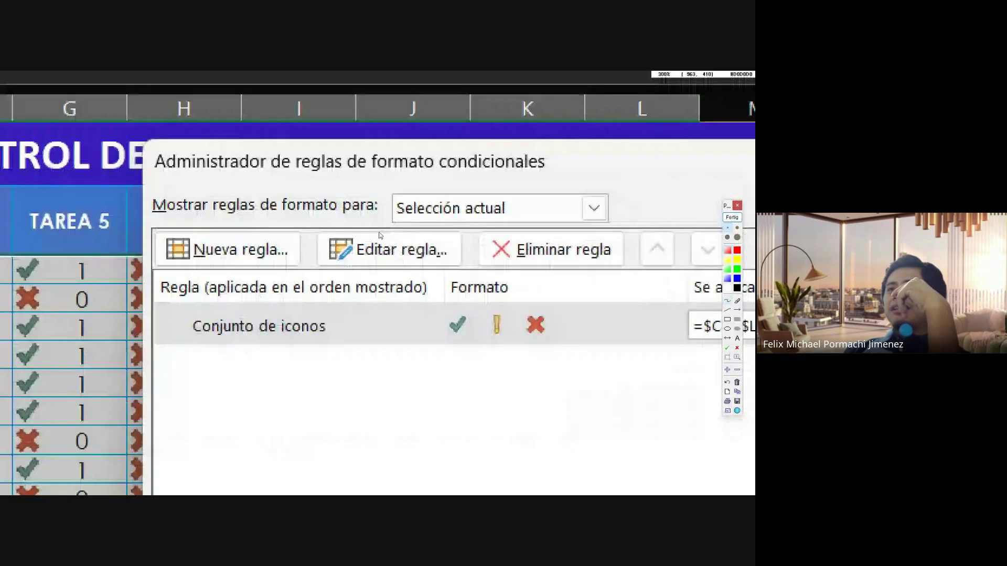
{"action": "scroll", "coordinate": [379, 231], "scroll_direction": "down", "scroll_amount": 2}
{"action": "key", "text": "Escape"}
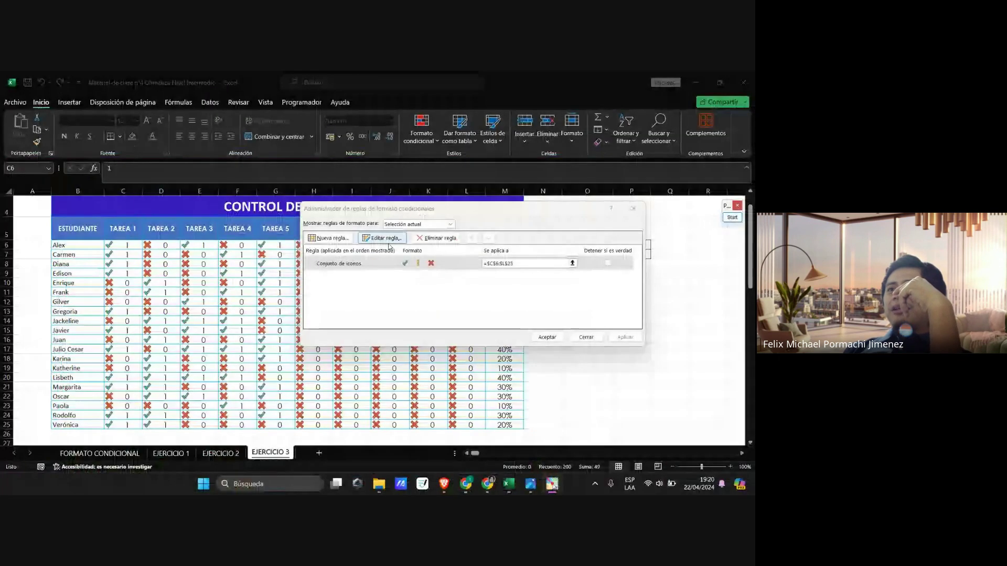
Step: Open the icon set rule for editing and magnify its "Mostrar icono únicamente" option
{"action": "left_click", "coordinate": [389, 241]}
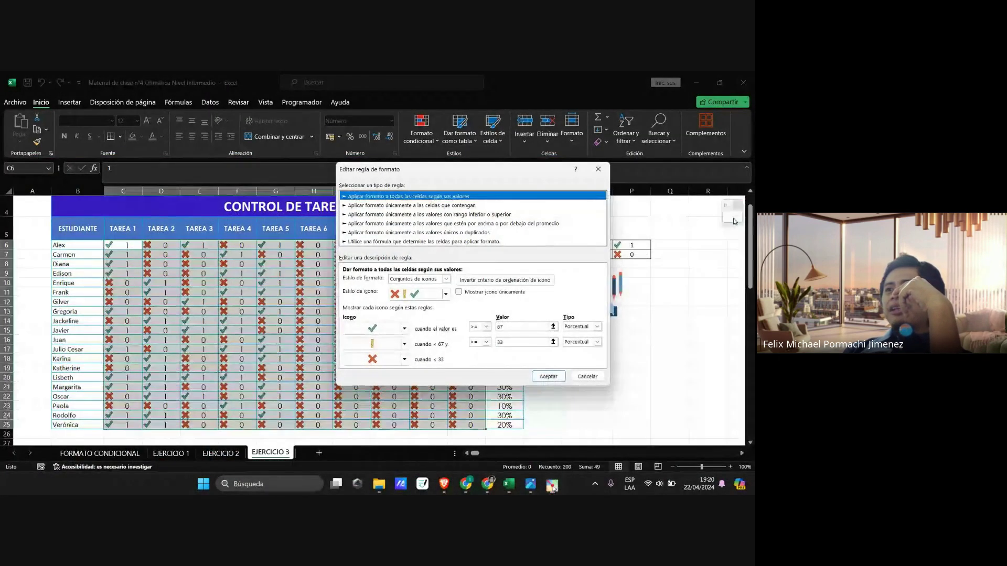
{"action": "left_click", "coordinate": [735, 220]}
{"action": "scroll", "coordinate": [655, 389], "scroll_direction": "up", "scroll_amount": 3}
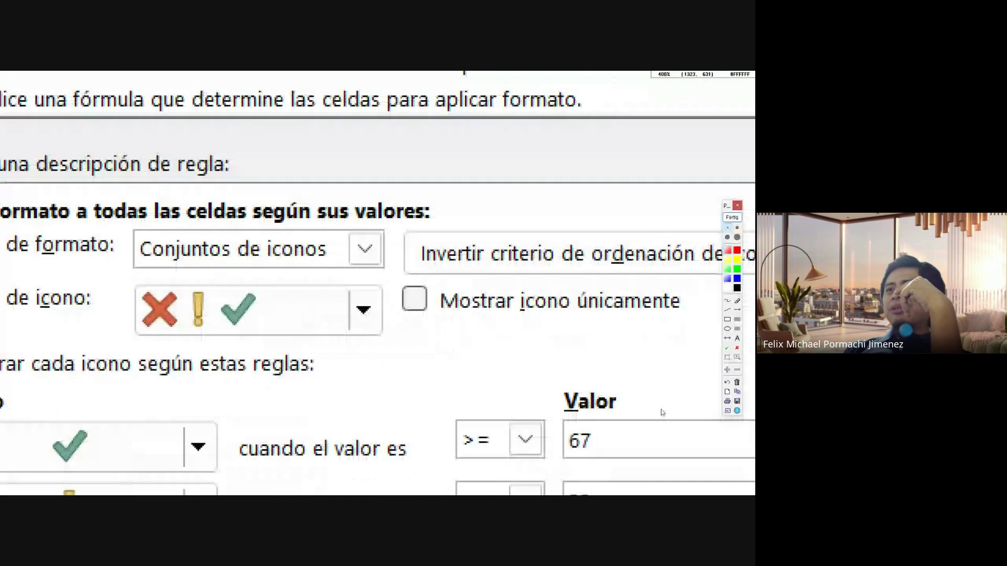
{"action": "scroll", "coordinate": [662, 413], "scroll_direction": "up", "scroll_amount": 4}
{"action": "scroll", "coordinate": [316, 211], "scroll_direction": "down", "scroll_amount": 2}
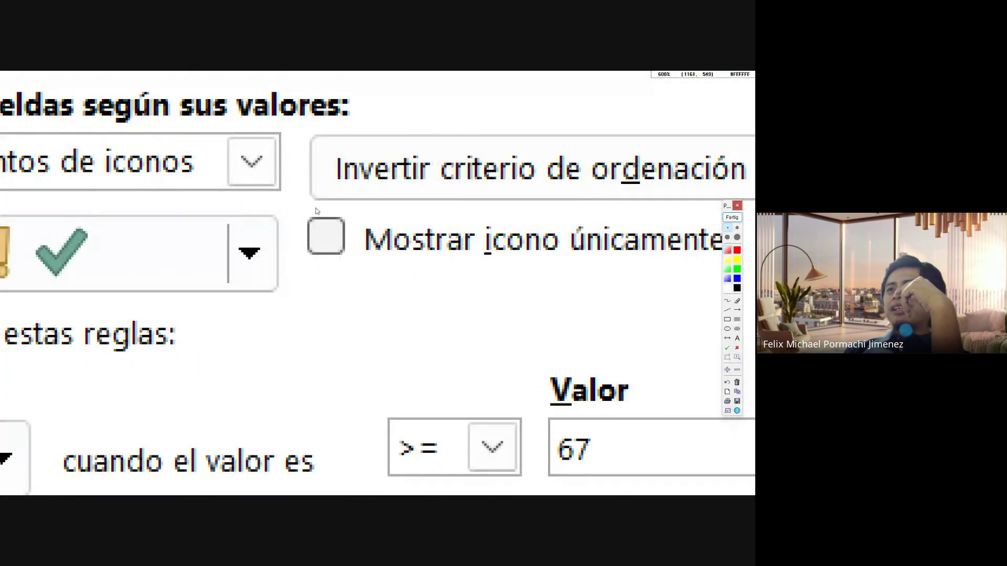
{"action": "scroll", "coordinate": [339, 240], "scroll_direction": "down", "scroll_amount": 6}
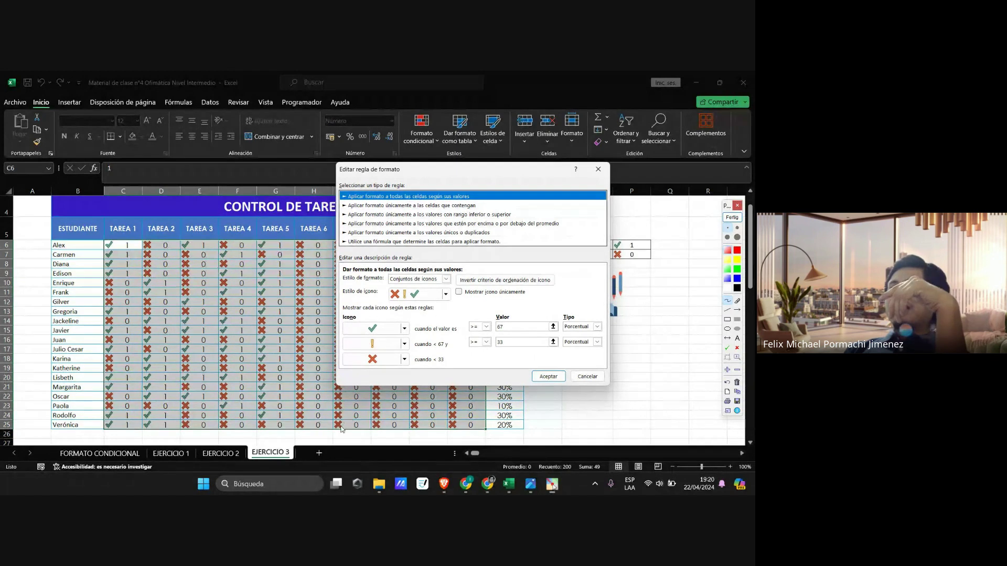
Step: Examine the check mark, exclamation mark and cross icons and their threshold conditions in the rule with the screen magnifier
{"action": "scroll", "coordinate": [354, 393], "scroll_direction": "up", "scroll_amount": 5}
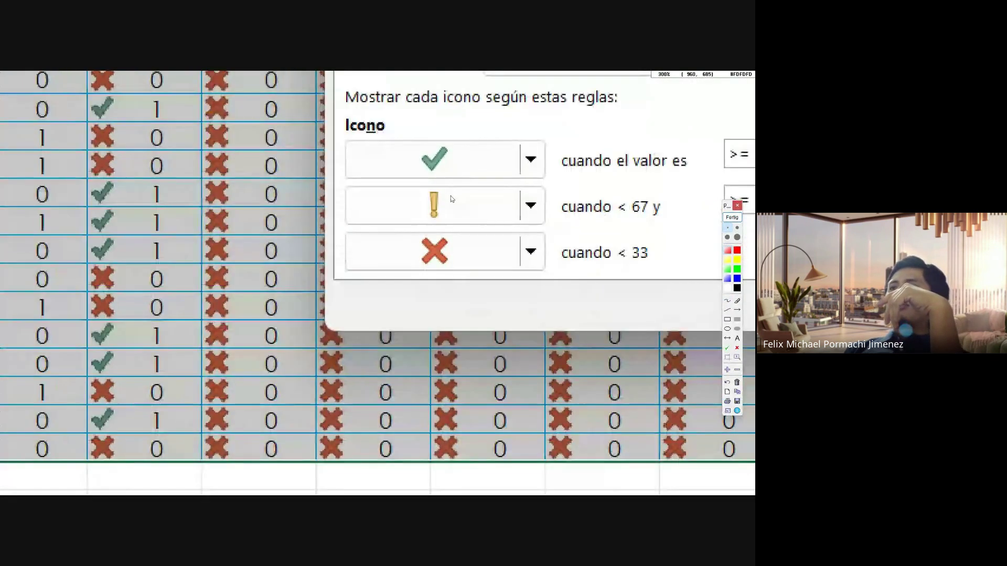
{"action": "scroll", "coordinate": [496, 129], "scroll_direction": "up", "scroll_amount": 2}
{"action": "scroll", "coordinate": [528, 137], "scroll_direction": "down", "scroll_amount": 1}
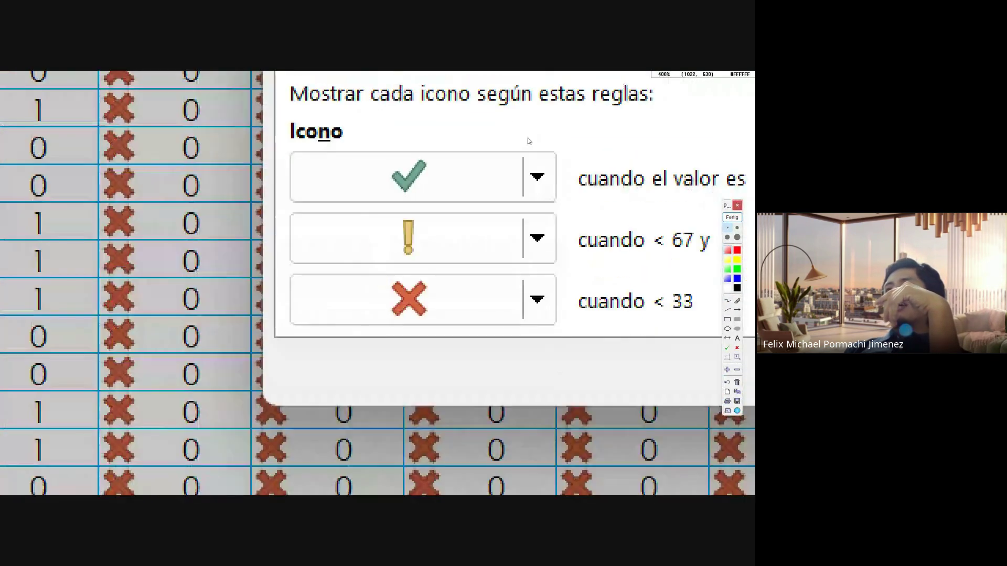
{"action": "scroll", "coordinate": [436, 171], "scroll_direction": "down", "scroll_amount": 3}
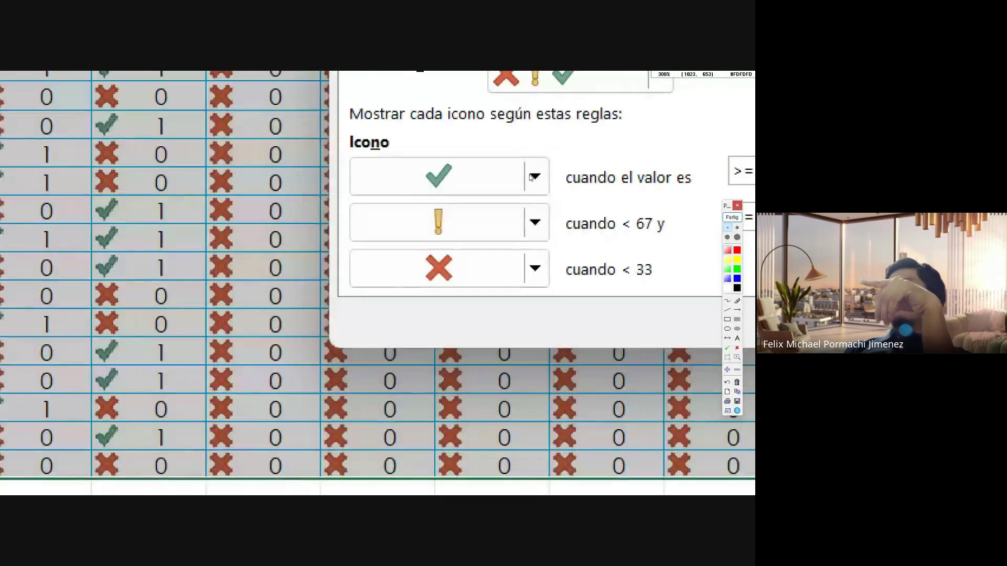
{"action": "scroll", "coordinate": [707, 160], "scroll_direction": "up", "scroll_amount": 3}
{"action": "scroll", "coordinate": [707, 160], "scroll_direction": "up", "scroll_amount": 1}
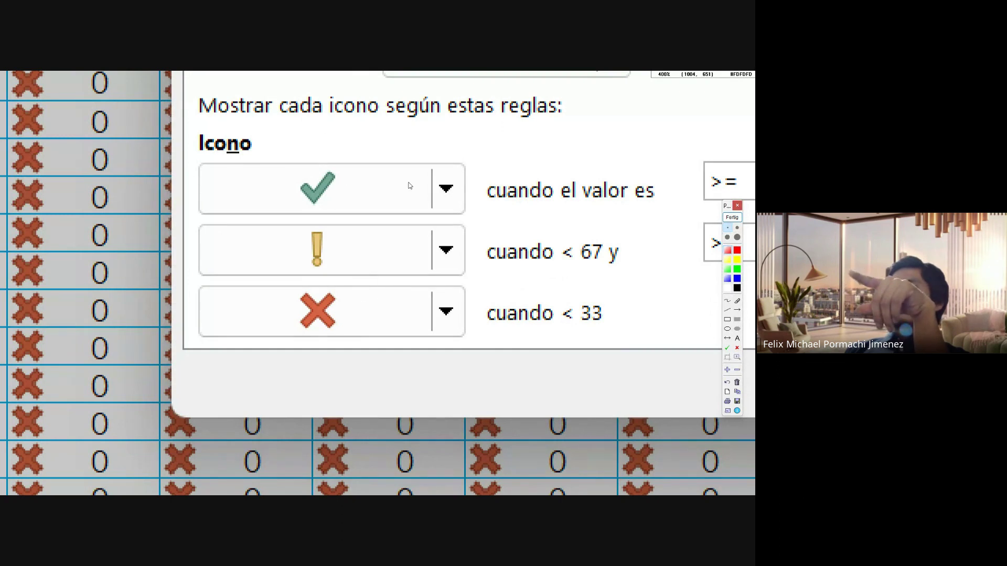
{"action": "scroll", "coordinate": [407, 187], "scroll_direction": "down", "scroll_amount": 3}
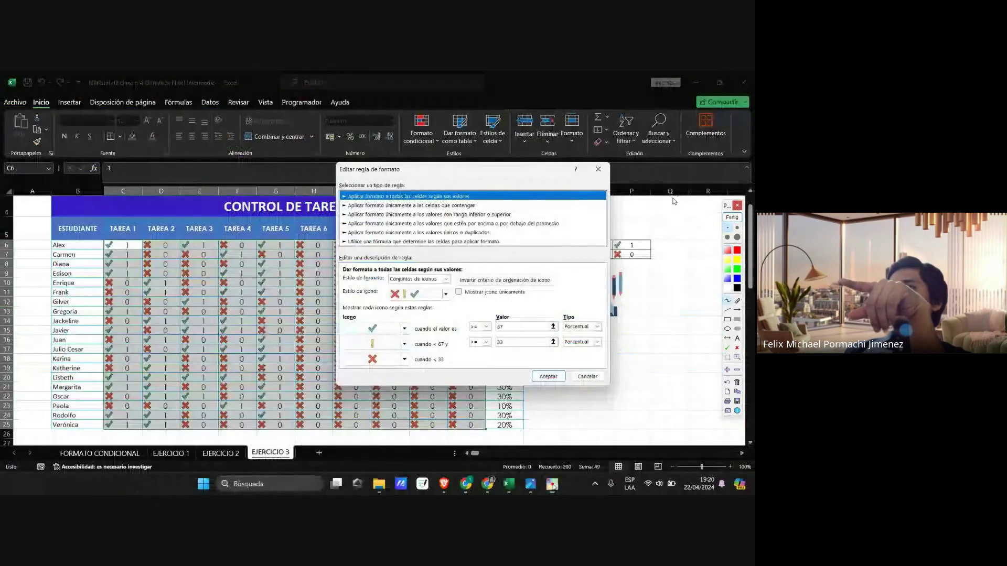
Step: Enable "Mostrar icono únicamente" in the icon set rule for C6:L25 and apply the change
{"action": "scroll", "coordinate": [448, 332], "scroll_direction": "up", "scroll_amount": 2}
{"action": "scroll", "coordinate": [448, 331], "scroll_direction": "down", "scroll_amount": 1}
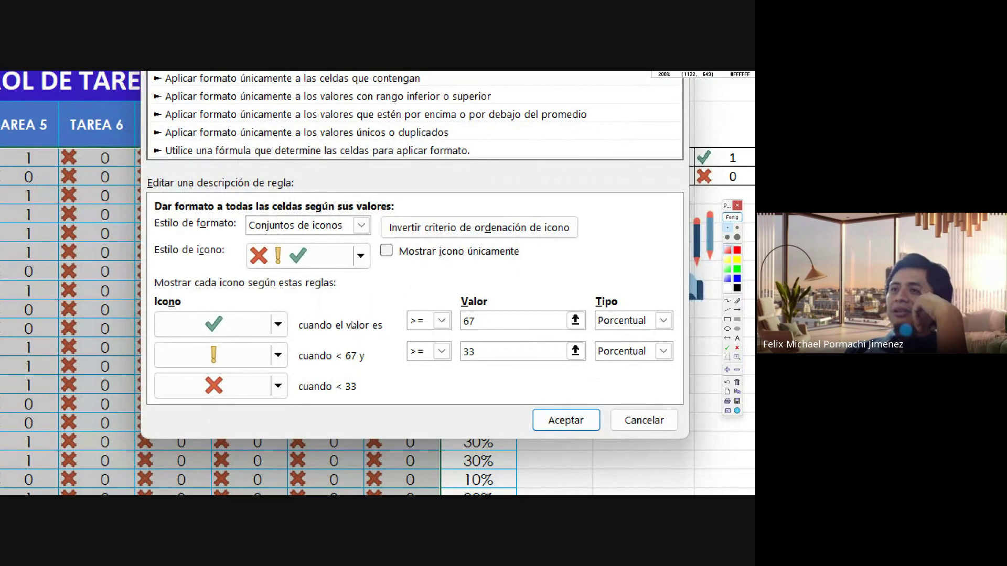
{"action": "scroll", "coordinate": [377, 250], "scroll_direction": "up", "scroll_amount": 2}
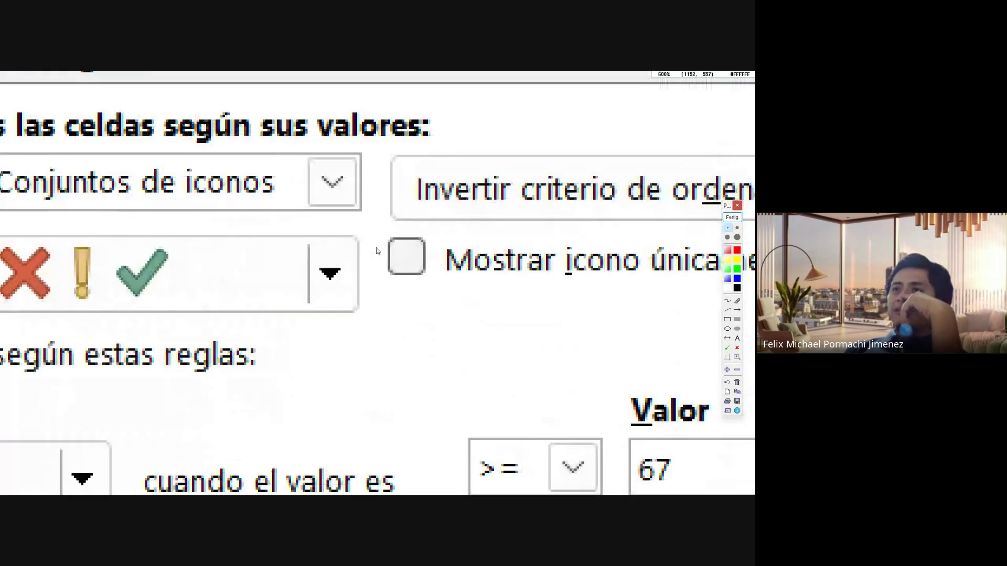
{"action": "scroll", "coordinate": [408, 258], "scroll_direction": "down", "scroll_amount": 1}
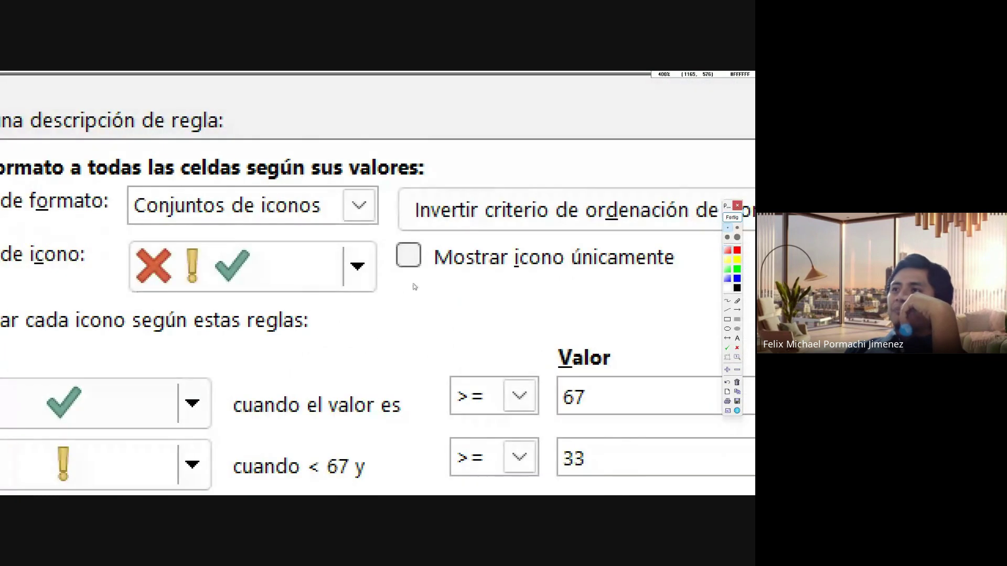
{"action": "left_click", "coordinate": [733, 217]}
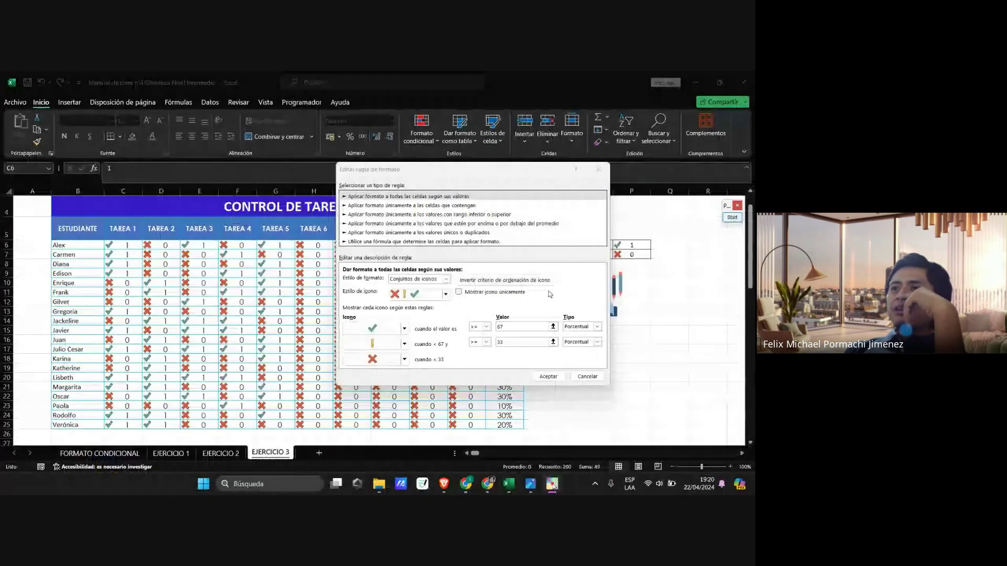
{"action": "left_click", "coordinate": [459, 293]}
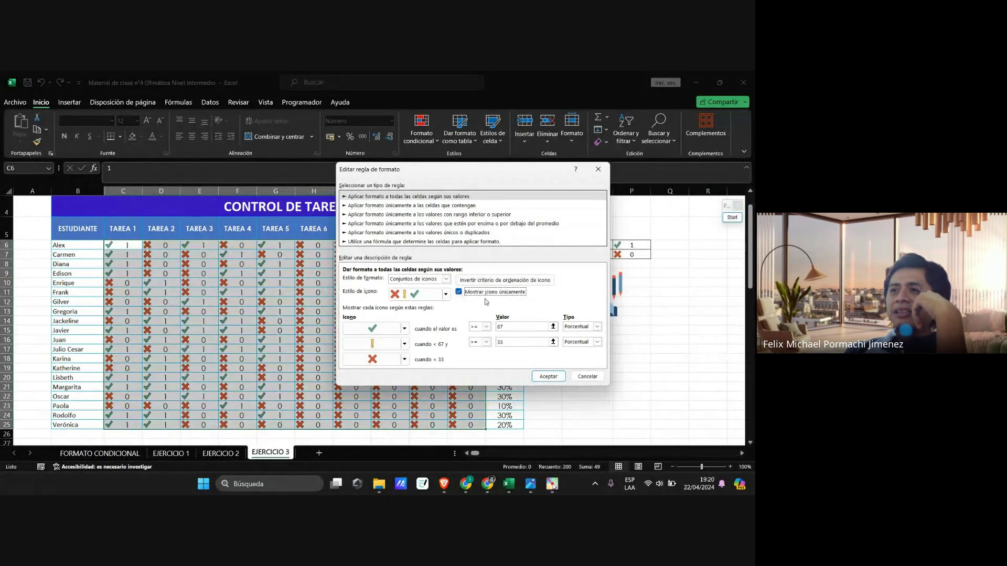
{"action": "left_click", "coordinate": [548, 376]}
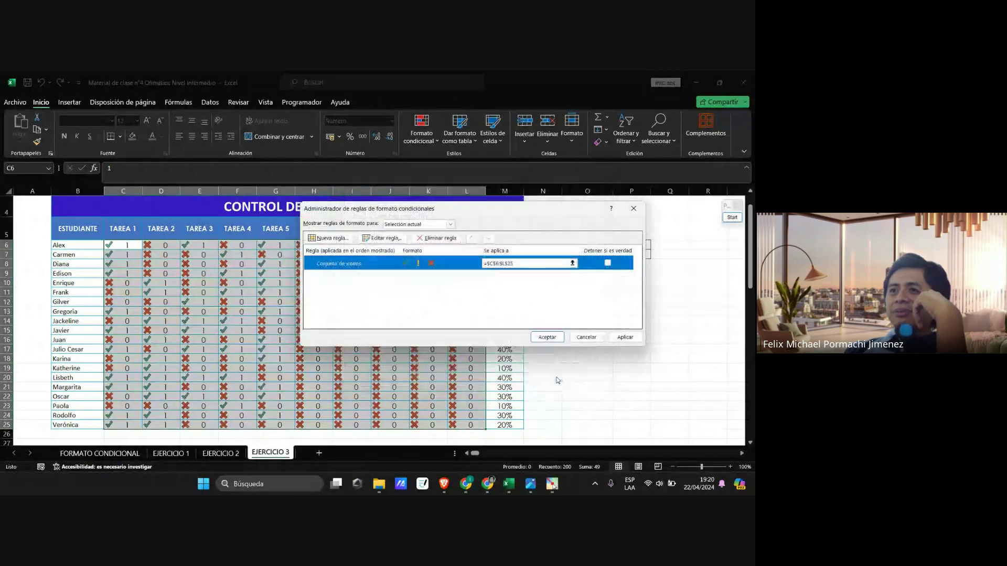
{"action": "left_click", "coordinate": [547, 337]}
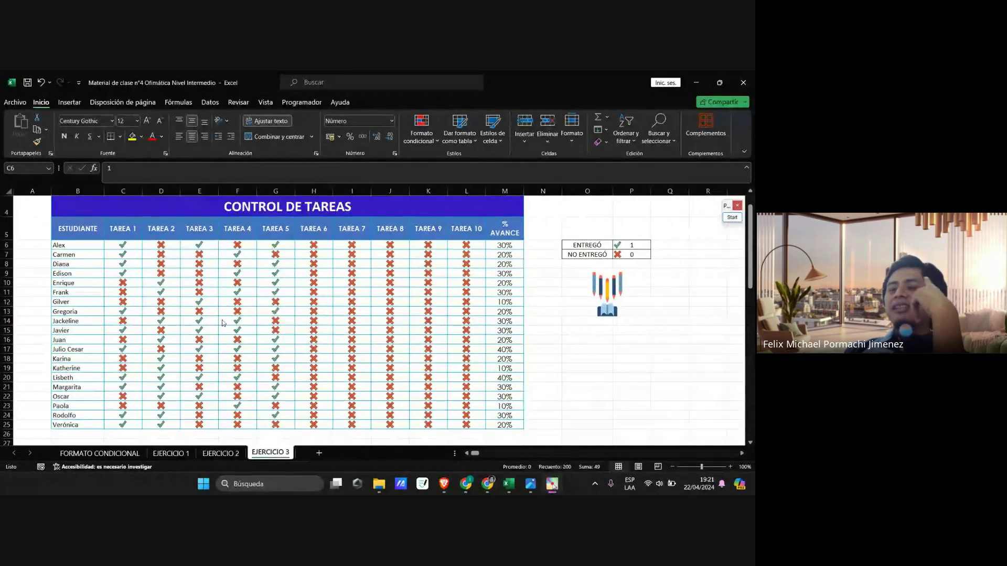
Step: Look over the icons-only task columns throughout the CONTROL DE TAREAS table
{"action": "scroll", "coordinate": [220, 321], "scroll_direction": "down", "scroll_amount": 3}
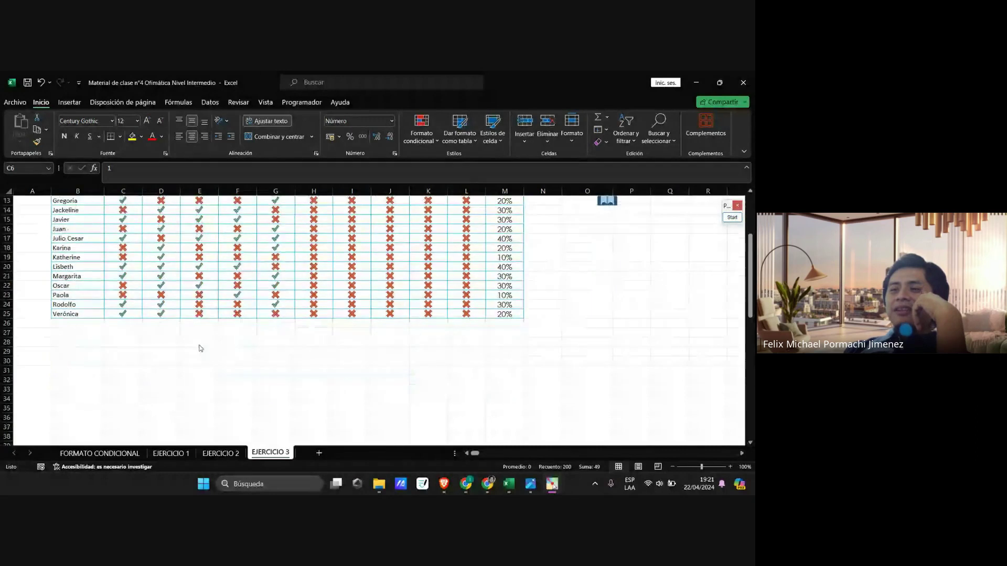
{"action": "scroll", "coordinate": [200, 346], "scroll_direction": "up", "scroll_amount": 4}
{"action": "scroll", "coordinate": [212, 299], "scroll_direction": "down", "scroll_amount": 1}
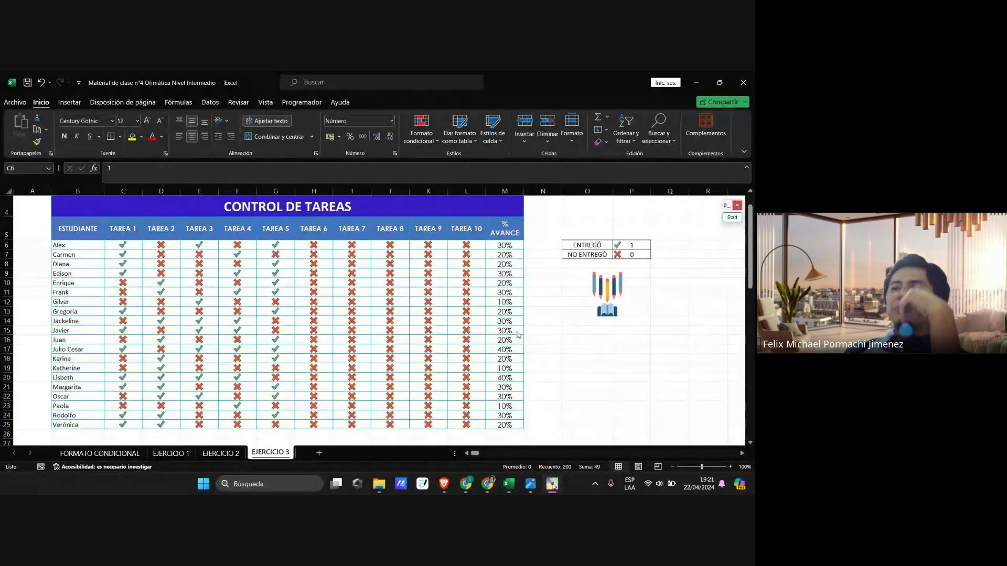
{"action": "scroll", "coordinate": [371, 338], "scroll_direction": "down", "scroll_amount": 2}
{"action": "scroll", "coordinate": [370, 339], "scroll_direction": "up", "scroll_amount": 3}
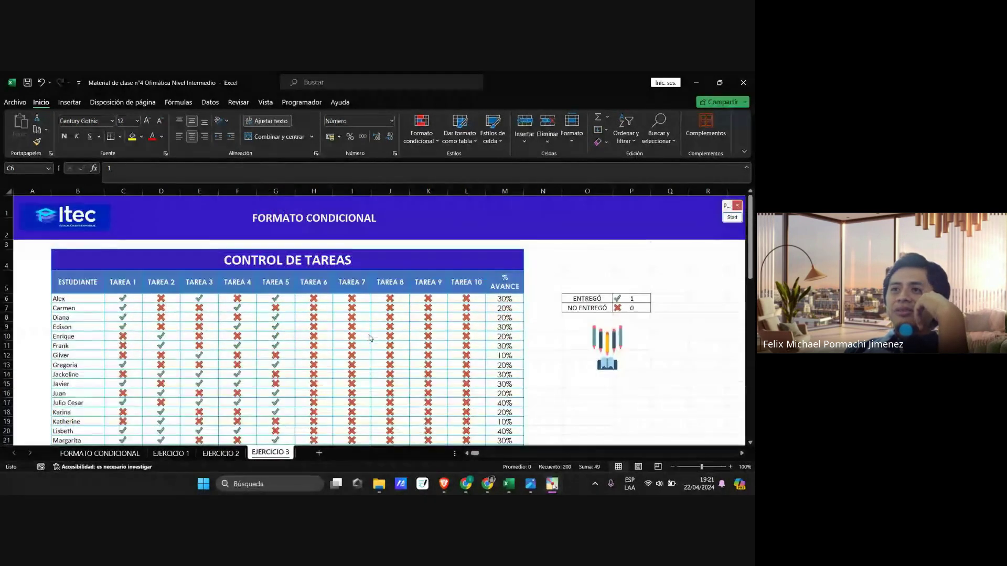
{"action": "scroll", "coordinate": [370, 338], "scroll_direction": "down", "scroll_amount": 2}
{"action": "scroll", "coordinate": [371, 338], "scroll_direction": "up", "scroll_amount": 1}
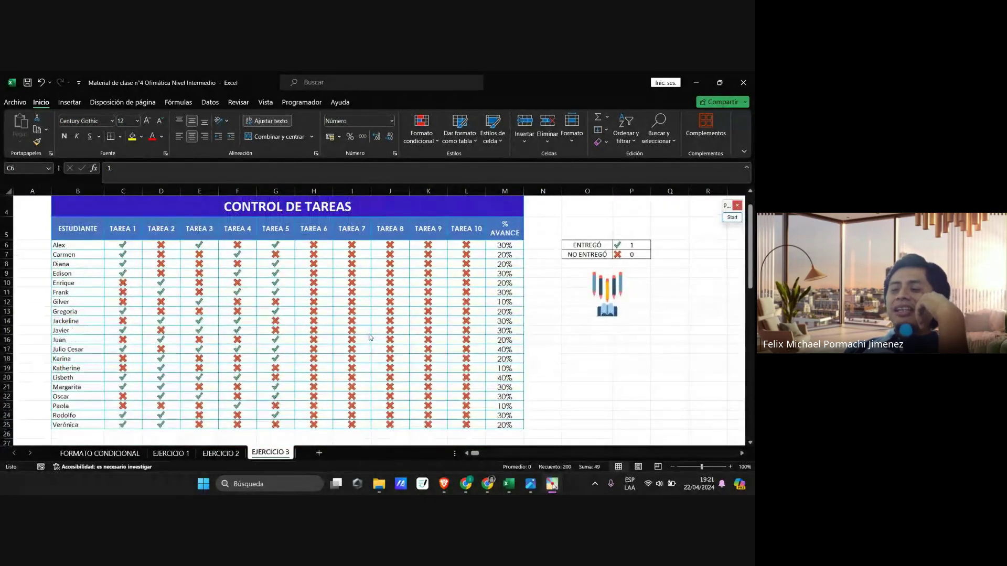
{"action": "scroll", "coordinate": [370, 337], "scroll_direction": "up", "scroll_amount": 1}
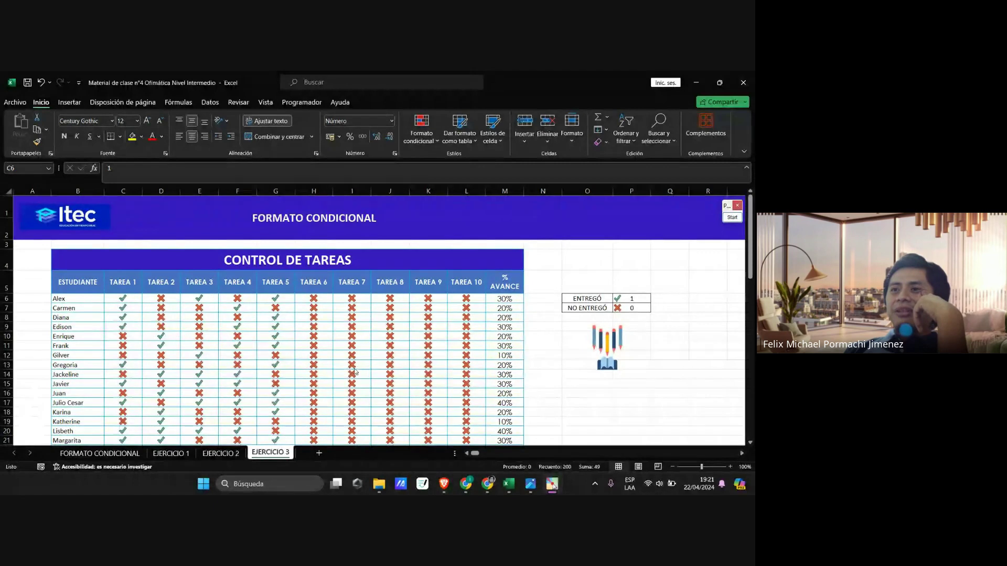
Step: Mark TAREA 6 as delivered for the first student by entering 1 in H6
{"action": "left_click", "coordinate": [428, 327]}
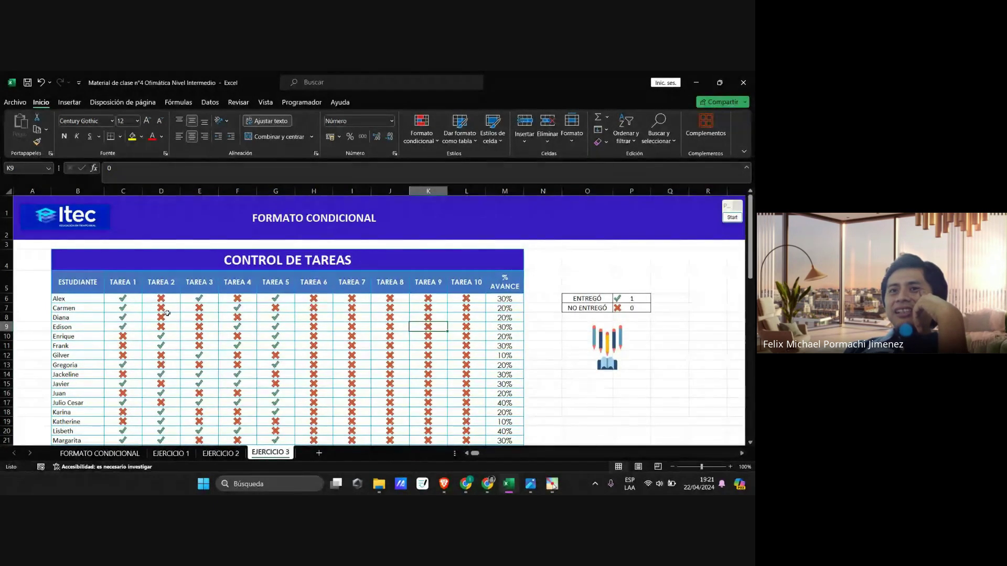
{"action": "left_click", "coordinate": [314, 299]}
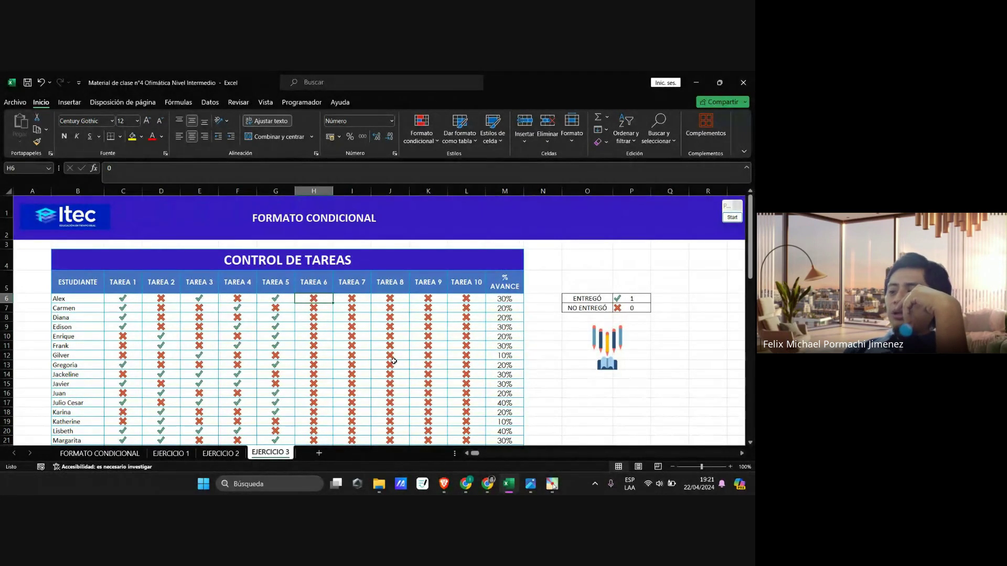
{"action": "type", "text": "1"}
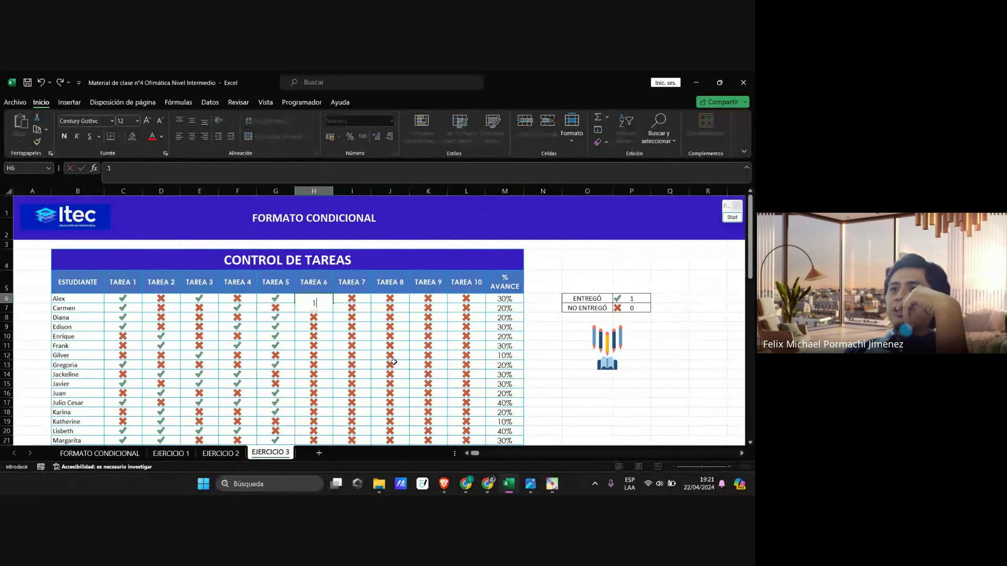
{"action": "key", "text": "Return"}
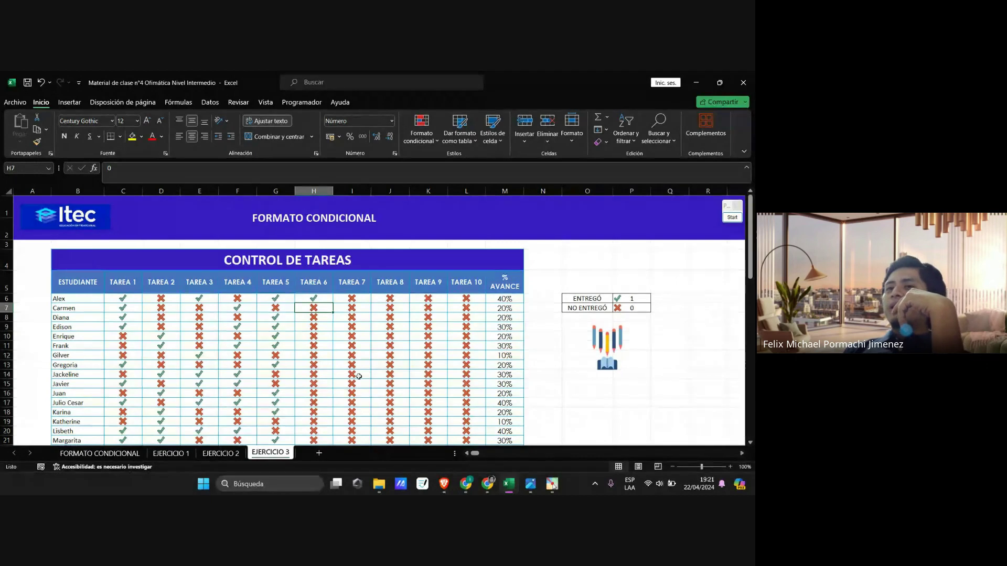
Step: Mark TAREA 9 as delivered for the student in row 11 by entering 1 in K11
{"action": "left_click_drag", "start_coordinate": [89, 351], "coordinate": [431, 350]}
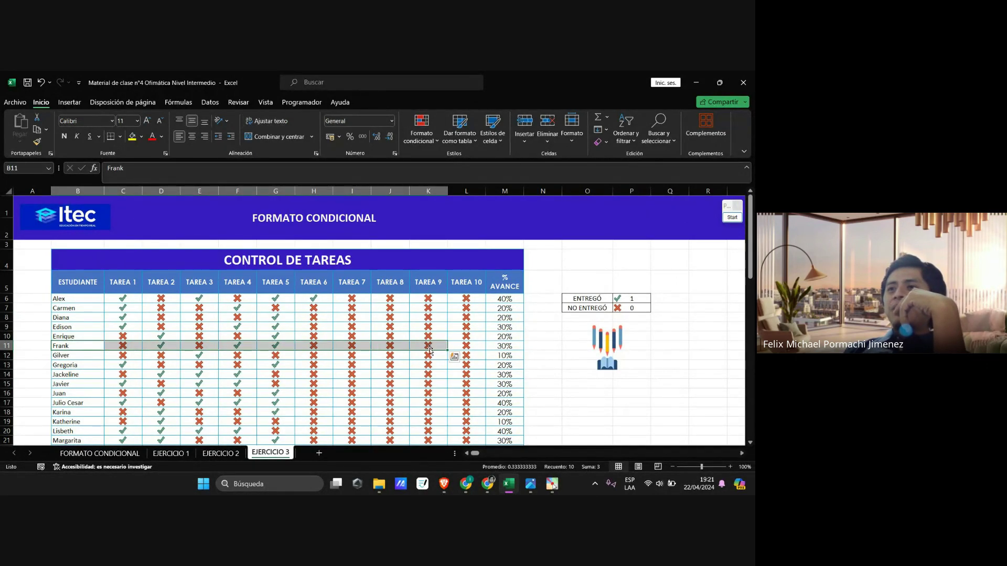
{"action": "left_click", "coordinate": [430, 348]}
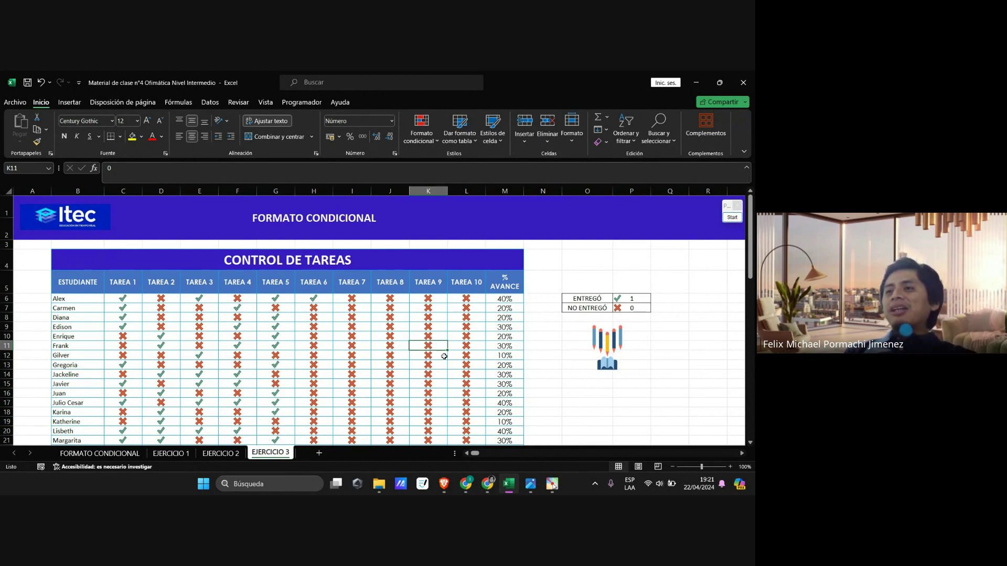
{"action": "type", "text": "1"}
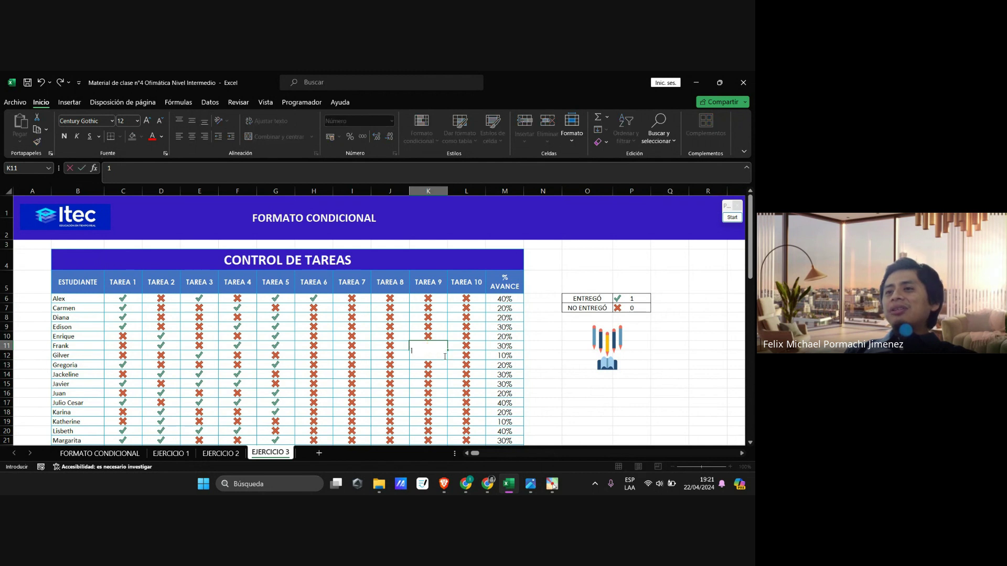
{"action": "key", "text": "Tab"}
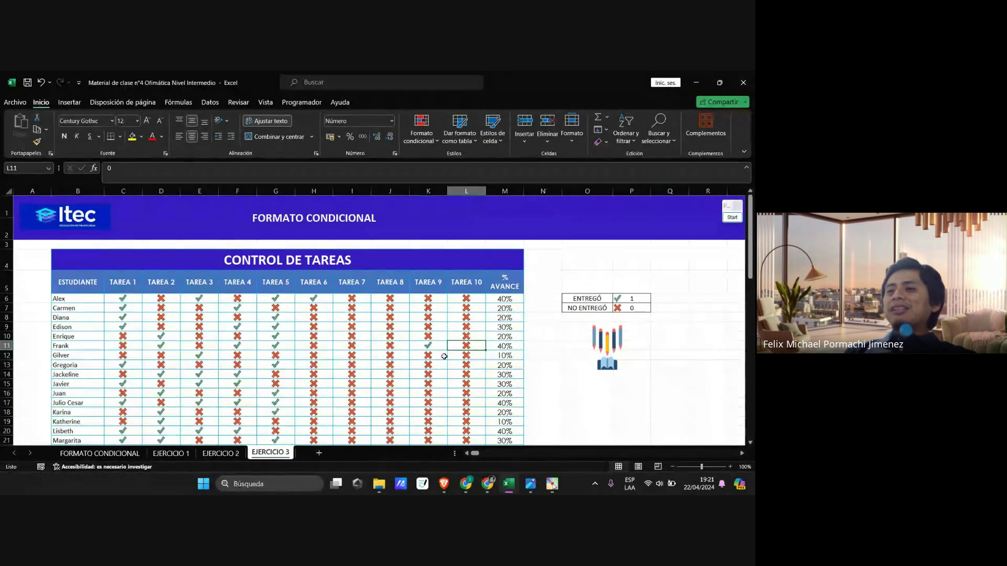
Step: Mark TAREA 10 as delivered for the student in row 11 by entering 1 in L11
{"action": "type", "text": "1"}
{"action": "key", "text": "Return"}
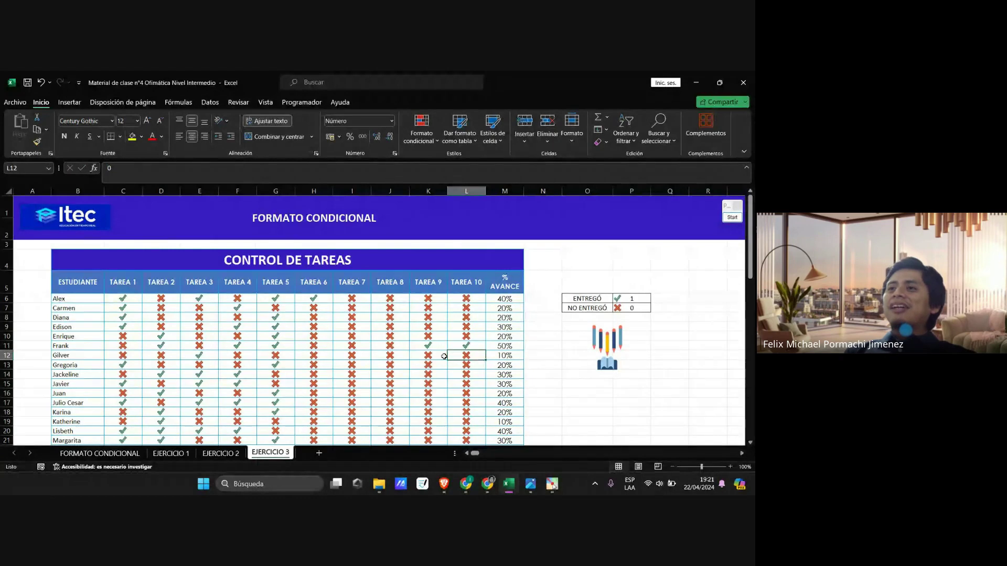
{"action": "key", "text": "Left"}
{"action": "key", "text": "Left"}
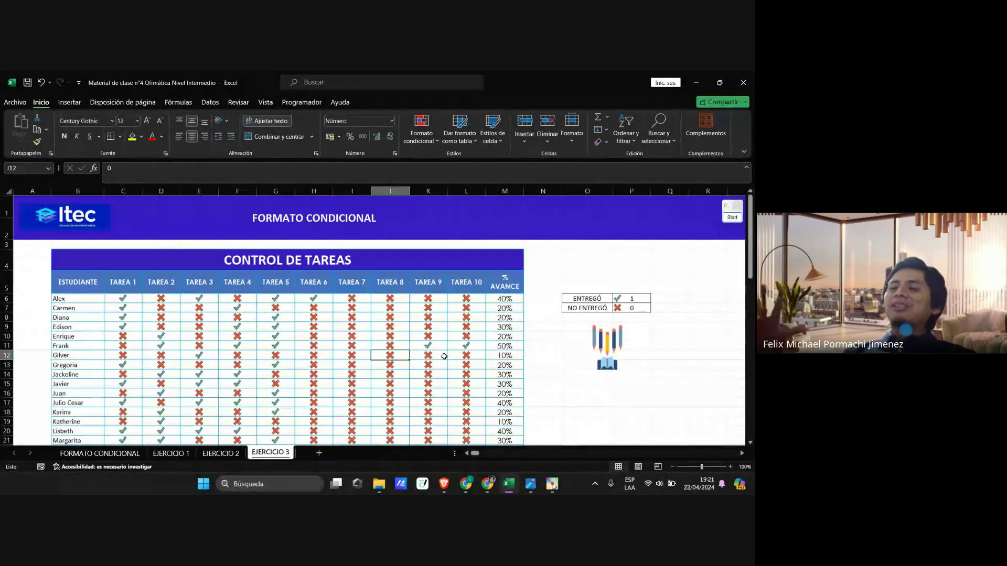
Step: Review the check and cross icons down to row 25 and the % AVANCE values in M6:M25
{"action": "scroll", "coordinate": [445, 355], "scroll_direction": "down", "scroll_amount": 5}
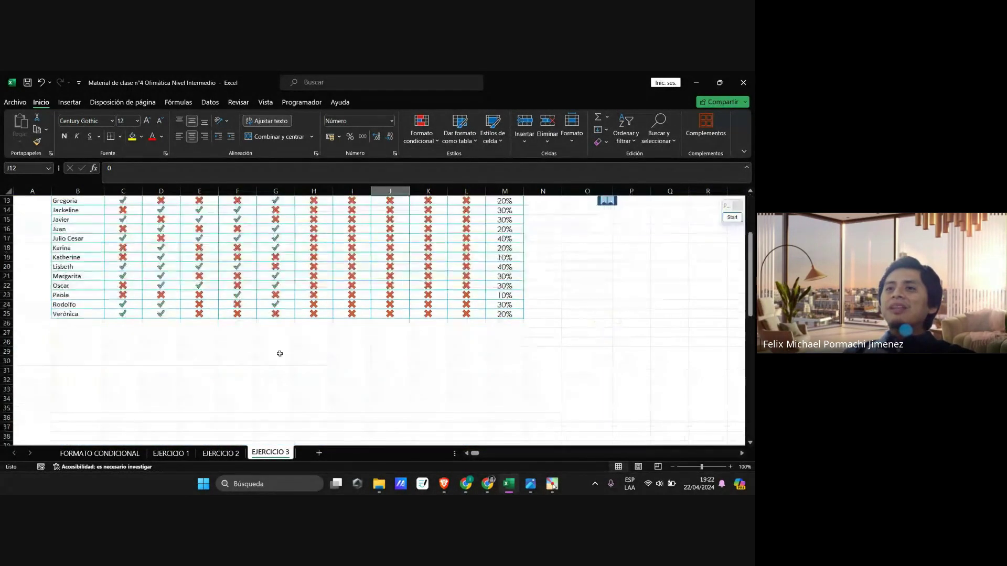
{"action": "scroll", "coordinate": [279, 353], "scroll_direction": "up", "scroll_amount": 5}
{"action": "scroll", "coordinate": [197, 203], "scroll_direction": "down", "scroll_amount": 4}
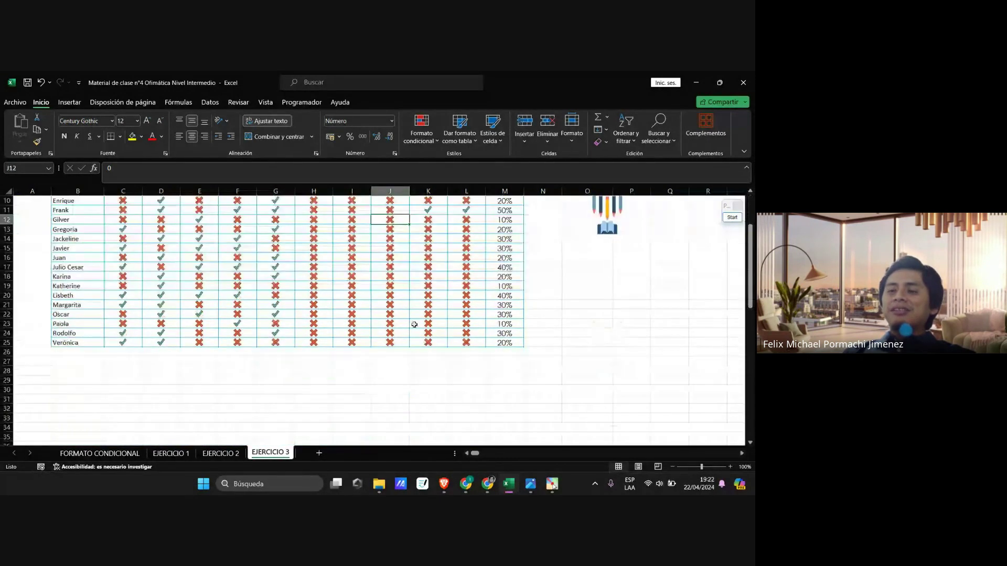
{"action": "scroll", "coordinate": [197, 204], "scroll_direction": "up", "scroll_amount": 4}
{"action": "scroll", "coordinate": [465, 339], "scroll_direction": "down", "scroll_amount": 1}
{"action": "scroll", "coordinate": [465, 339], "scroll_direction": "up", "scroll_amount": 1}
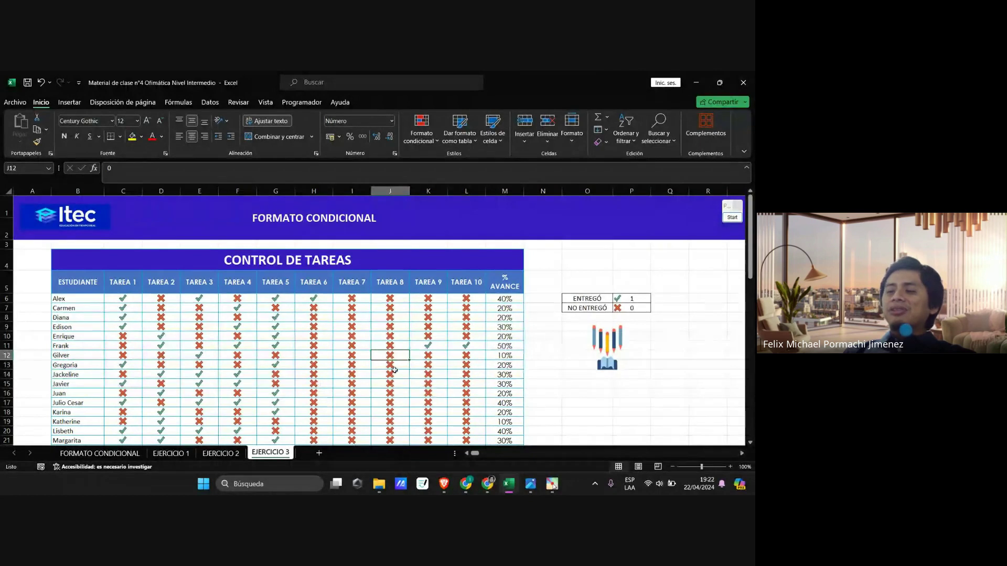
{"action": "scroll", "coordinate": [394, 369], "scroll_direction": "down", "scroll_amount": 4}
{"action": "scroll", "coordinate": [395, 369], "scroll_direction": "up", "scroll_amount": 4}
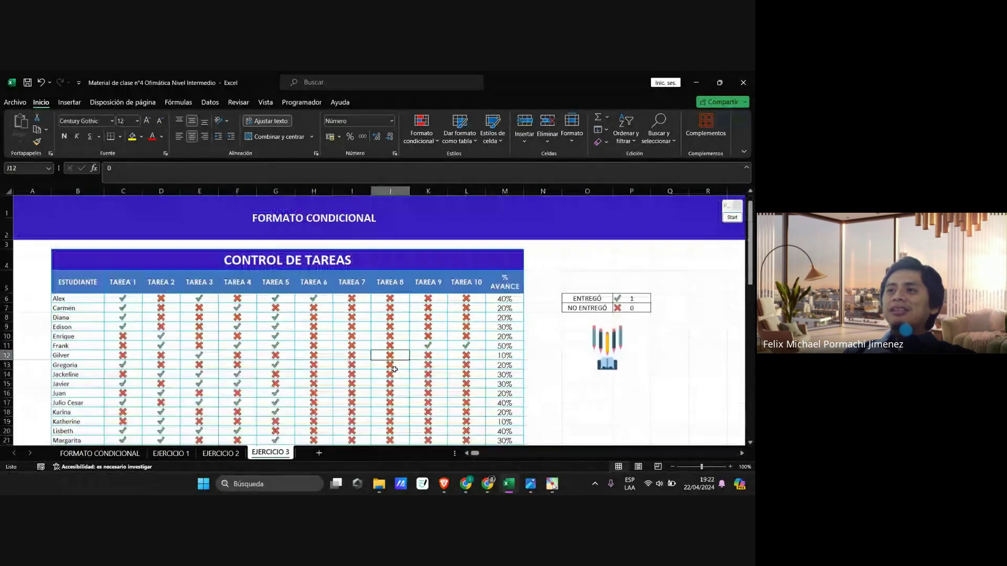
{"action": "scroll", "coordinate": [394, 369], "scroll_direction": "down", "scroll_amount": 2}
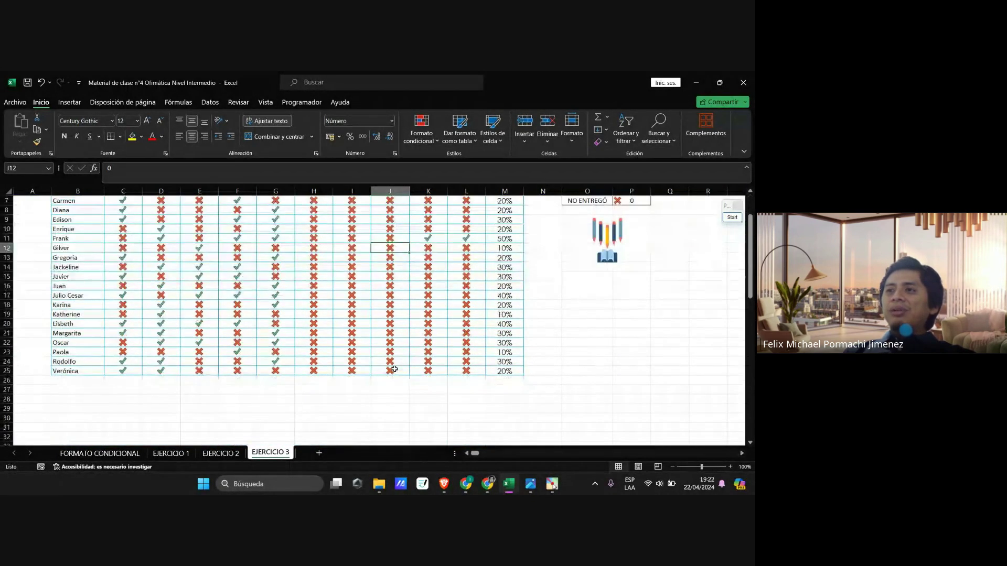
{"action": "scroll", "coordinate": [394, 369], "scroll_direction": "up", "scroll_amount": 1}
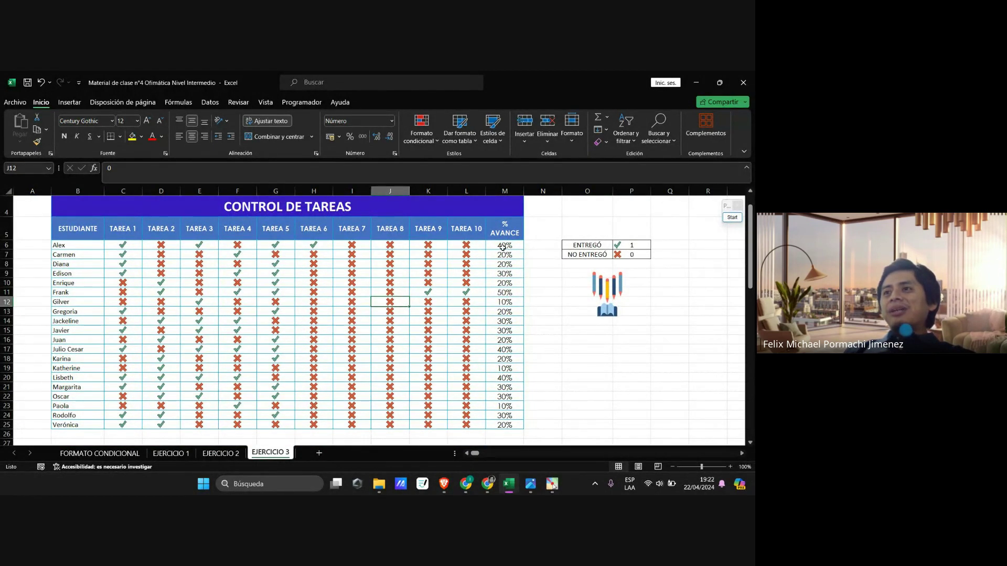
{"action": "left_click_drag", "start_coordinate": [505, 245], "coordinate": [519, 425]}
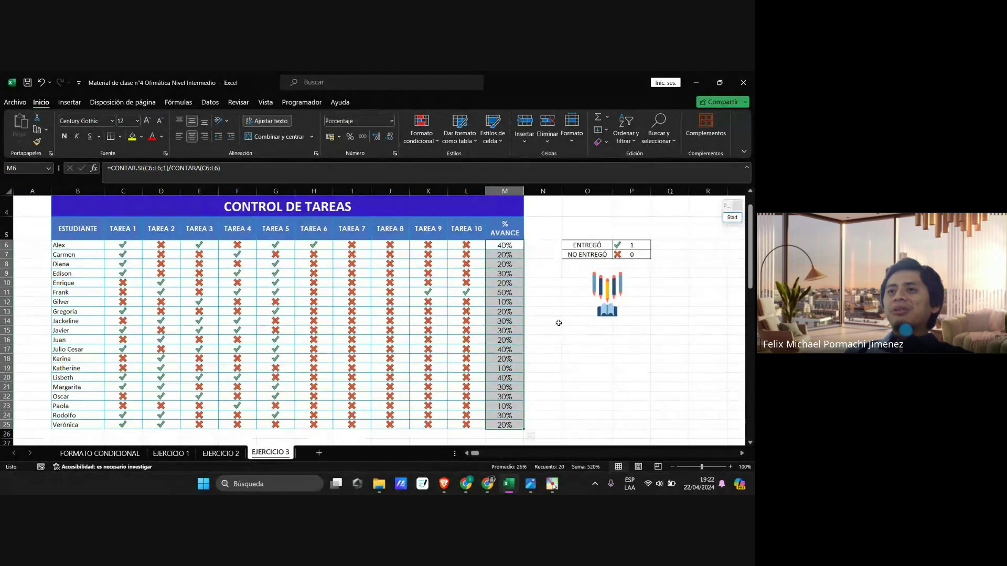
{"action": "left_click", "coordinate": [382, 359]}
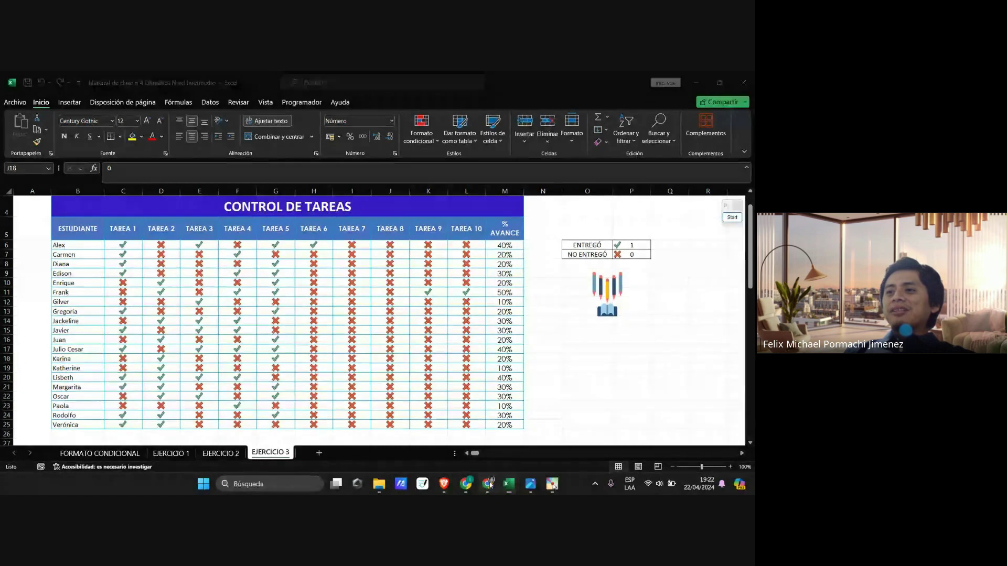
Step: Switch to the Google Meet call to read the chat messages, return to the Excel workbook and dismiss the screen-sharing notification
{"action": "left_click", "coordinate": [467, 484]}
{"action": "left_click", "coordinate": [488, 484]}
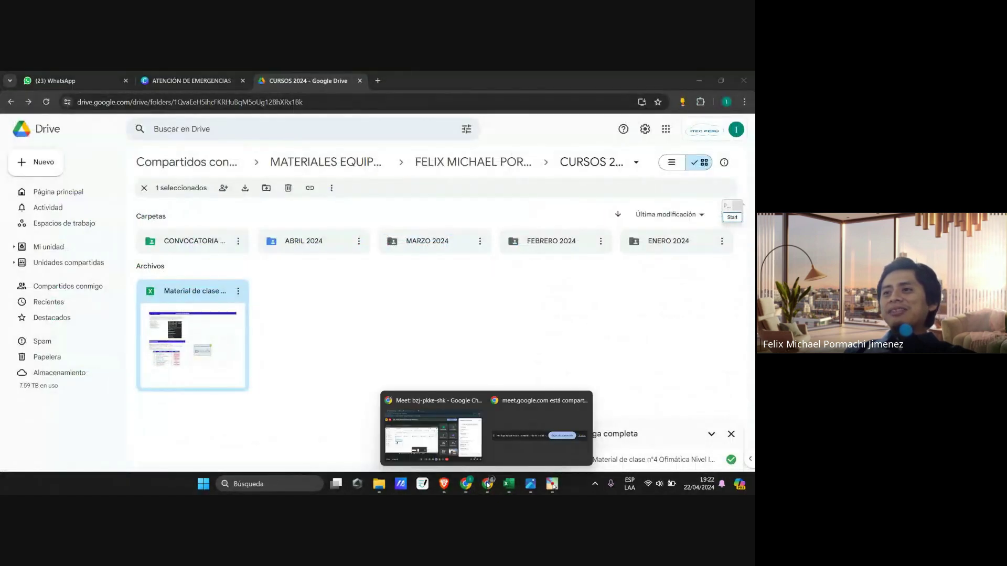
{"action": "left_click", "coordinate": [451, 424]}
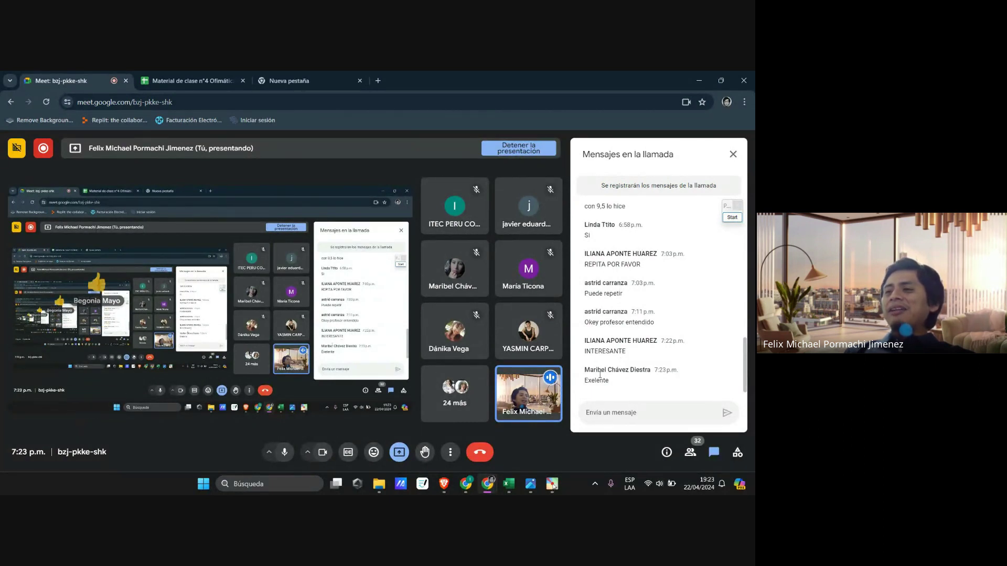
{"action": "left_click", "coordinate": [514, 489]}
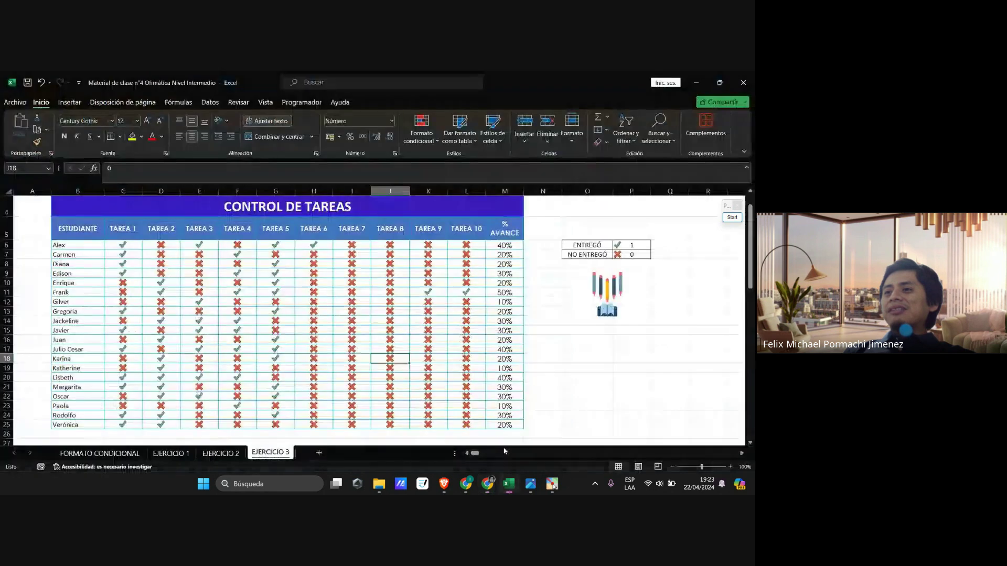
{"action": "left_click", "coordinate": [734, 395]}
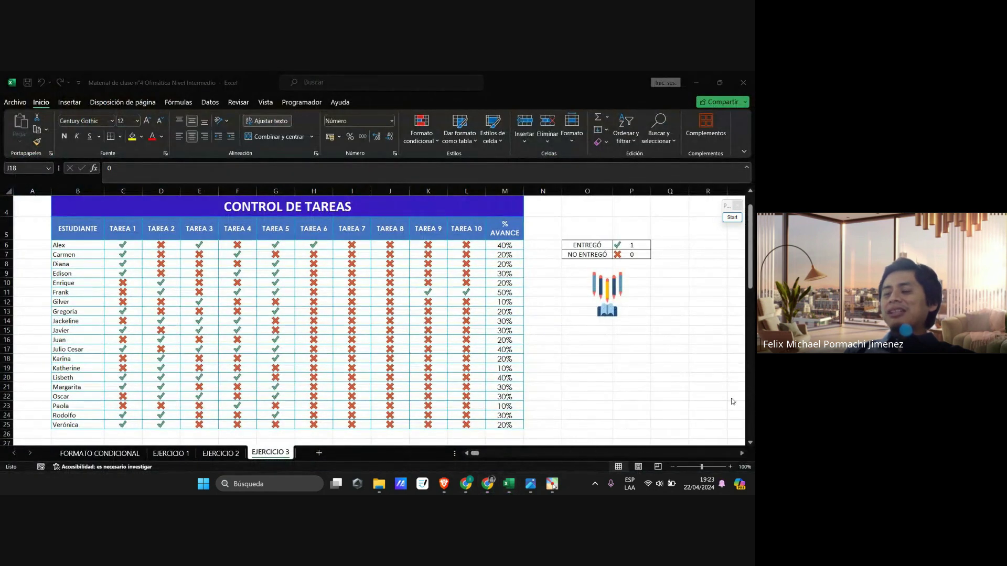
{"action": "left_click", "coordinate": [606, 376]}
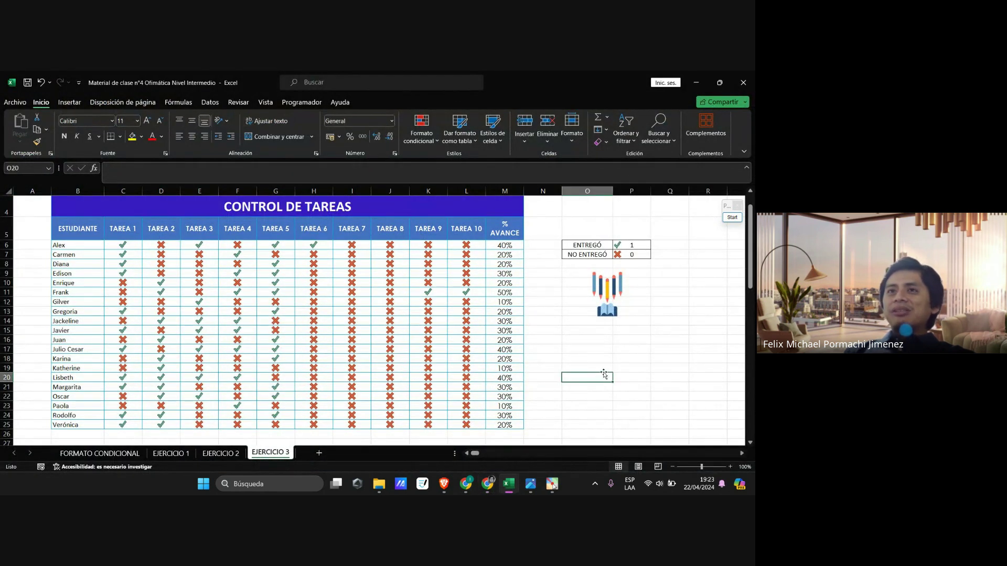
{"action": "scroll", "coordinate": [603, 374], "scroll_direction": "up", "scroll_amount": 1}
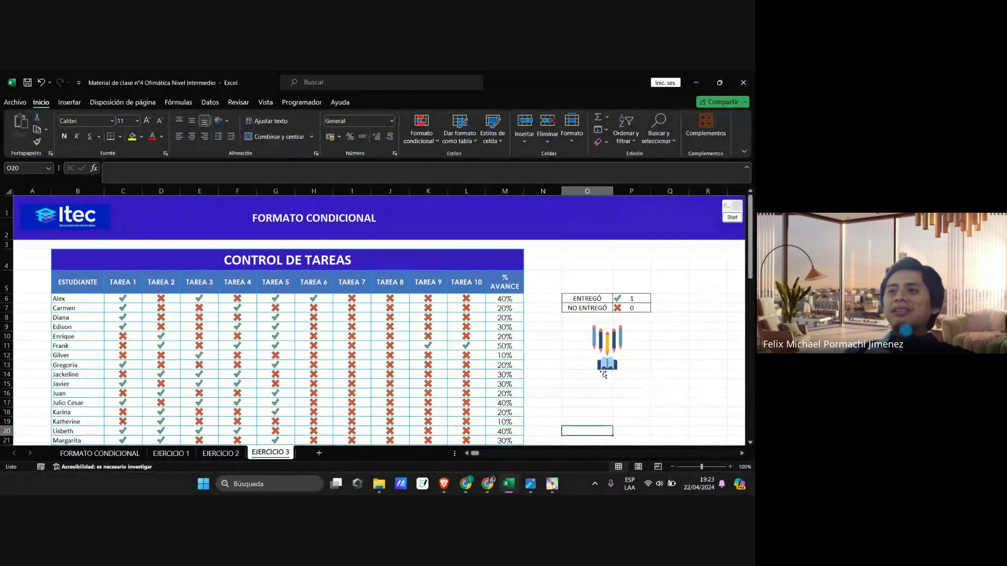
{"action": "scroll", "coordinate": [604, 374], "scroll_direction": "down", "scroll_amount": 4}
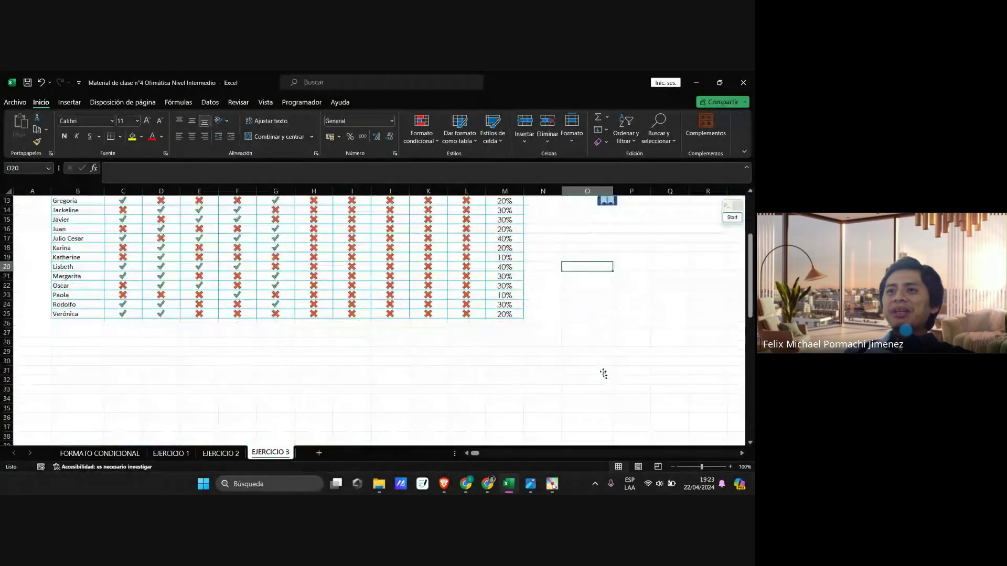
{"action": "scroll", "coordinate": [604, 374], "scroll_direction": "up", "scroll_amount": 3}
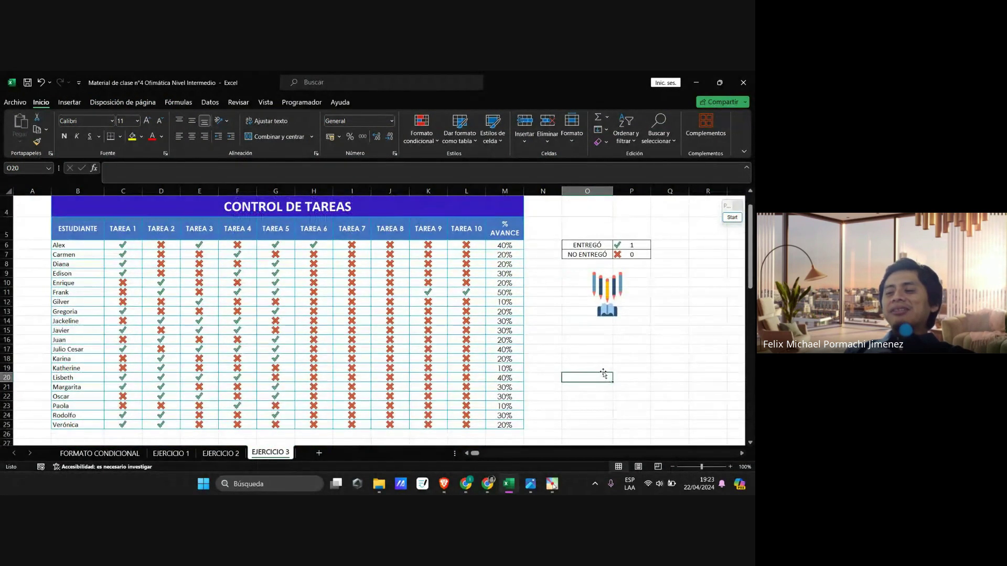
Step: Check the Google Meet chat for new requests from participants and go back to the Excel workbook
{"action": "left_click", "coordinate": [487, 484]}
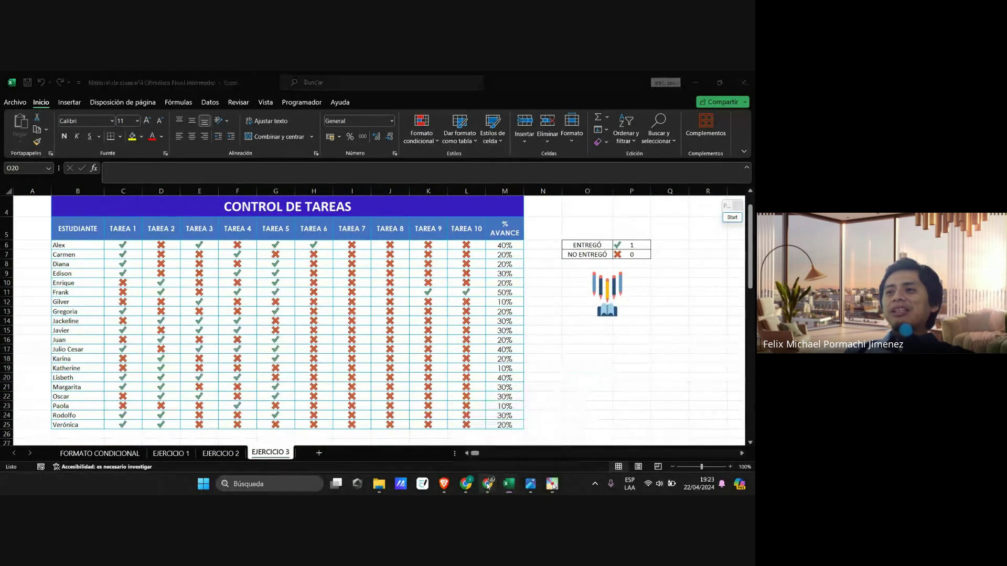
{"action": "left_click", "coordinate": [471, 462]}
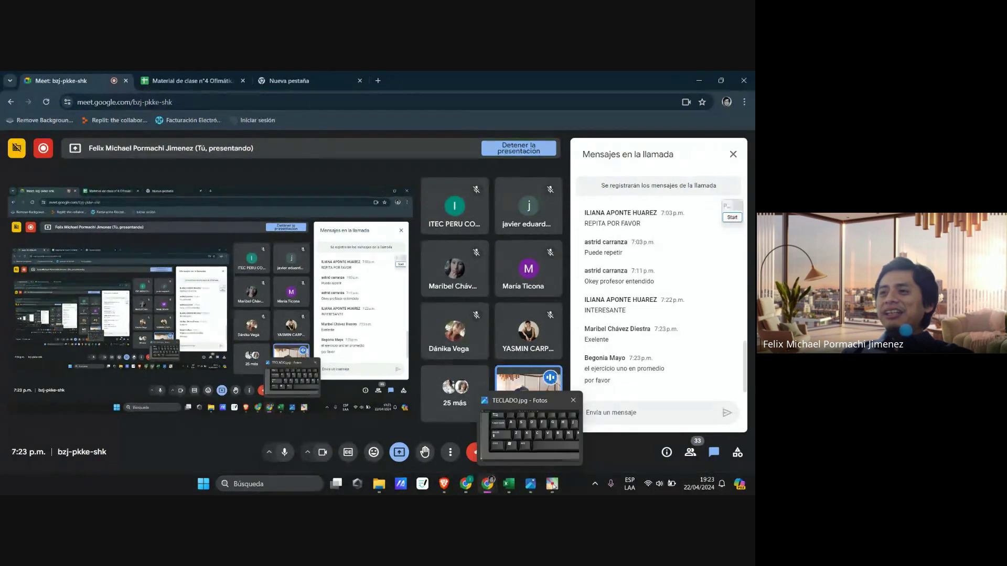
{"action": "left_click", "coordinate": [504, 486]}
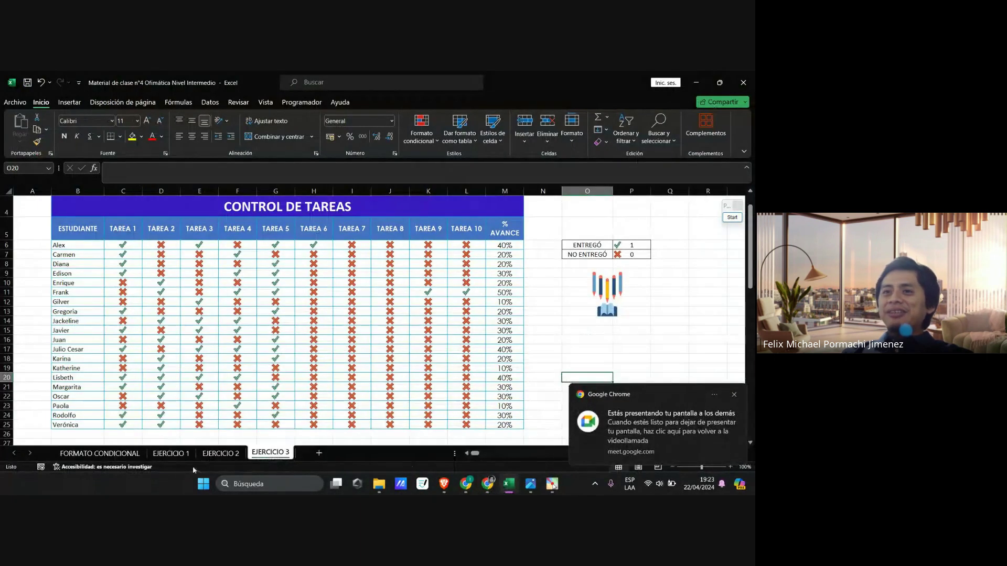
Step: Go to the EJERCICIO 1 sheet, look over the formatted student table and dismiss the screen-sharing notification
{"action": "left_click", "coordinate": [171, 454]}
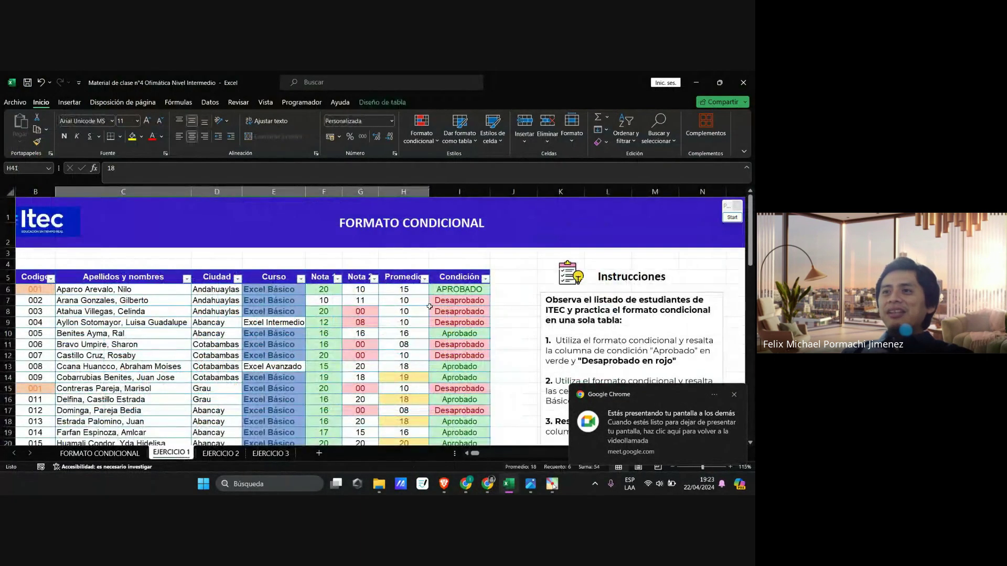
{"action": "scroll", "coordinate": [424, 306], "scroll_direction": "down", "scroll_amount": 1}
{"action": "scroll", "coordinate": [423, 306], "scroll_direction": "down", "scroll_amount": 6}
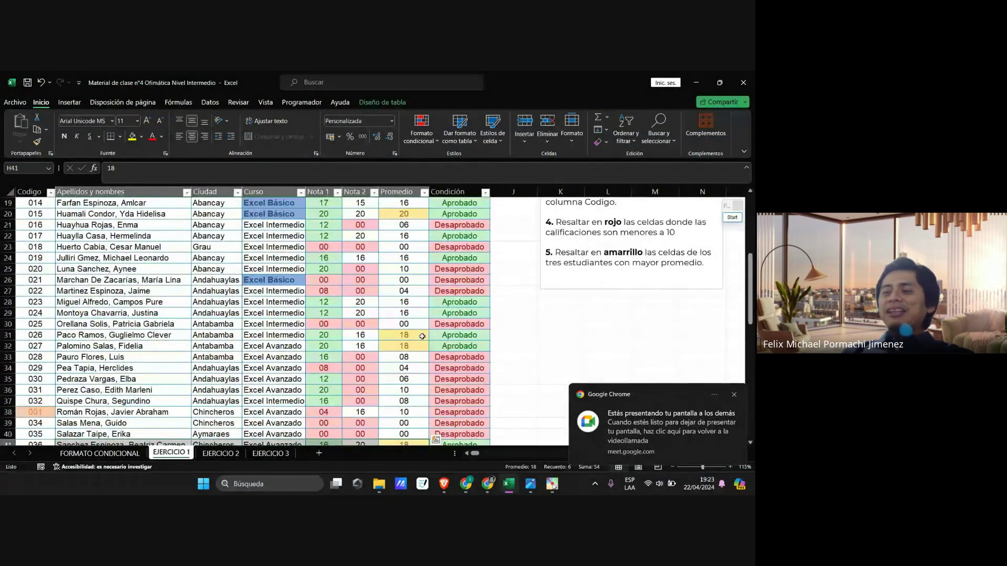
{"action": "scroll", "coordinate": [422, 336], "scroll_direction": "up", "scroll_amount": 4}
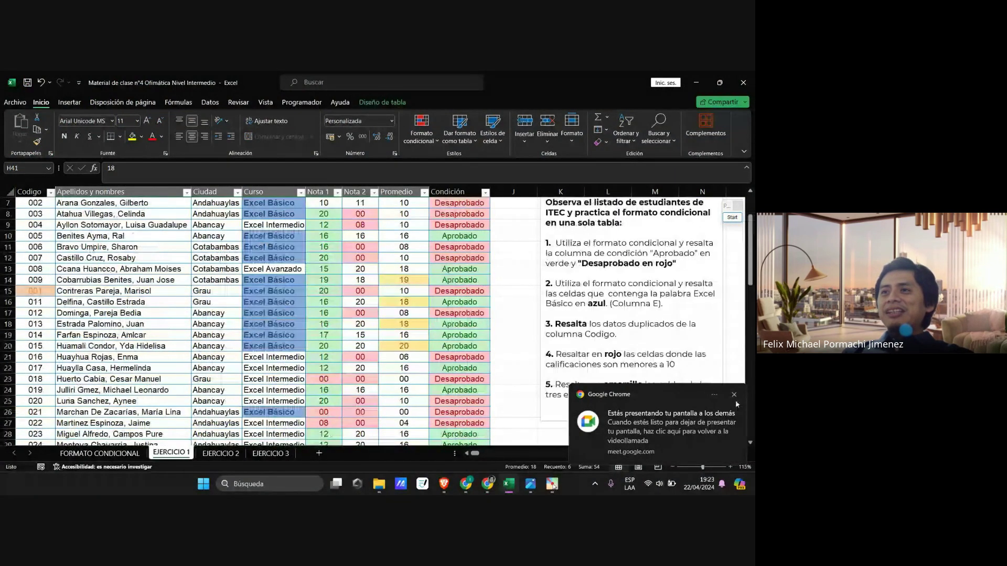
{"action": "left_click", "coordinate": [733, 395]}
{"action": "scroll", "coordinate": [430, 338], "scroll_direction": "up", "scroll_amount": 2}
Step: Clear the conditional formatting rules from the Promedio cells H6:H52 only
{"action": "left_click", "coordinate": [413, 289]}
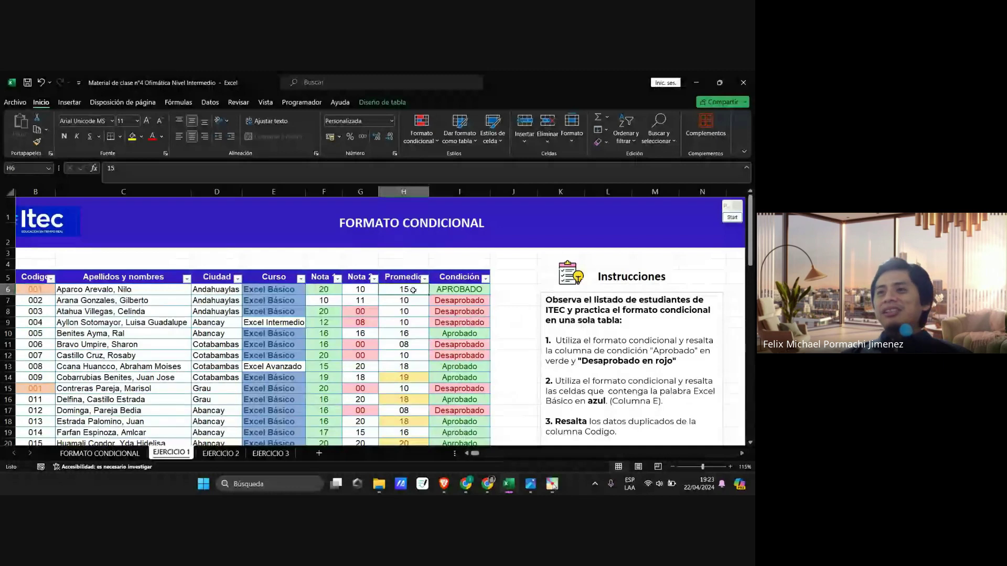
{"action": "key", "text": "ctrl+shift+Down"}
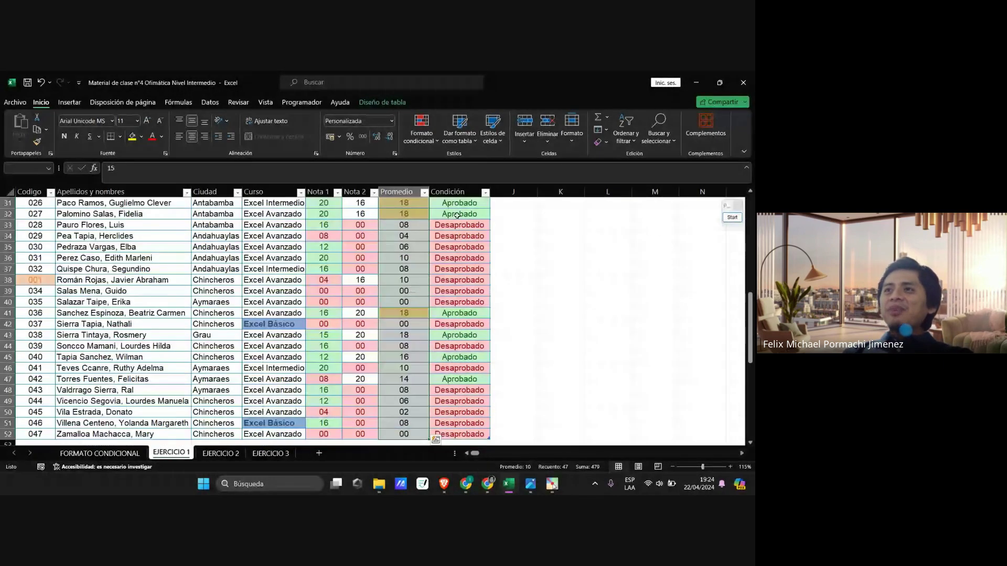
{"action": "left_click", "coordinate": [421, 129]}
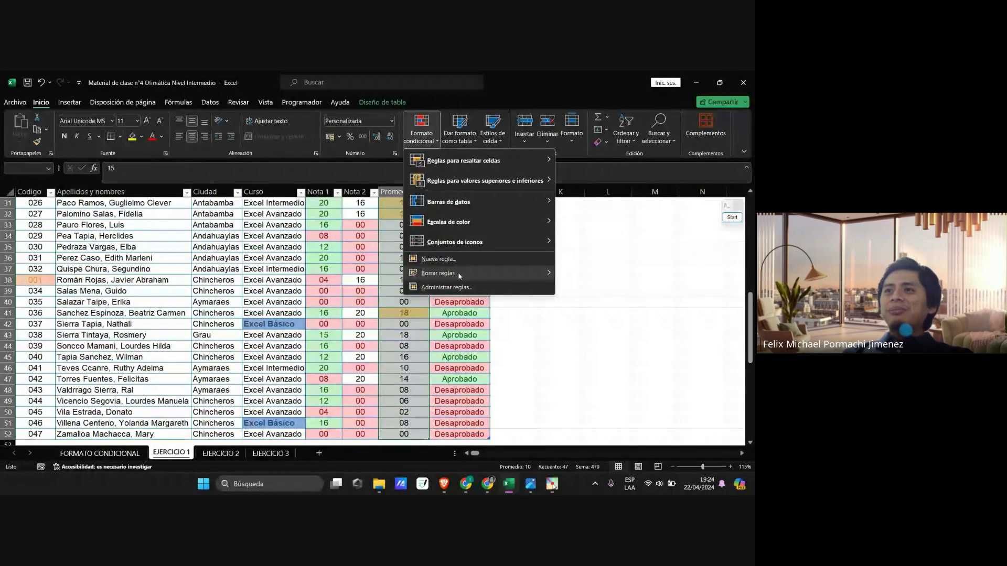
{"action": "mouse_move", "coordinate": [460, 277]}
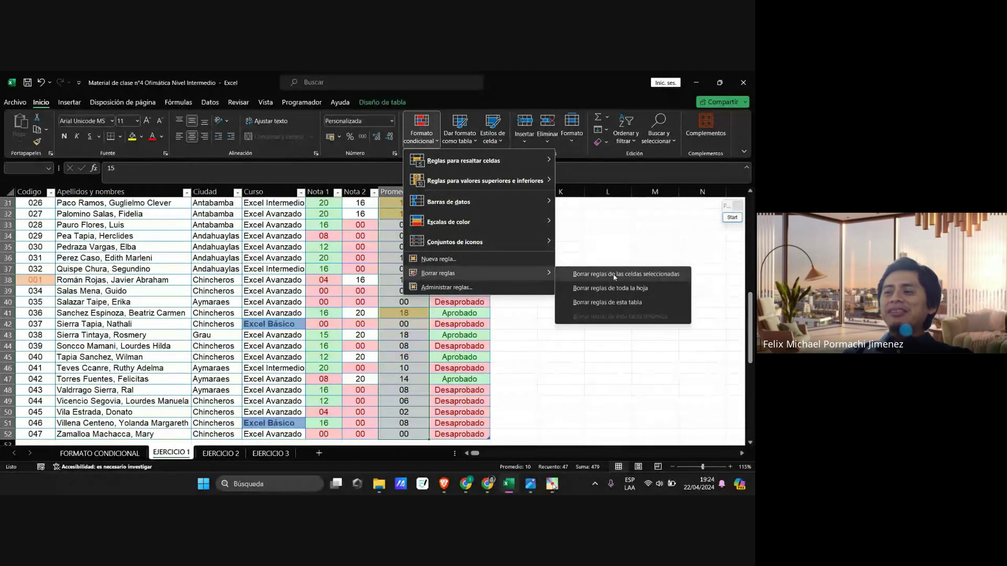
{"action": "left_click", "coordinate": [585, 275]}
Step: Read instruction 5 on highlighting the three highest averages in yellow, selecting its text in the Instrucciones box
{"action": "scroll", "coordinate": [604, 315], "scroll_direction": "up", "scroll_amount": 6}
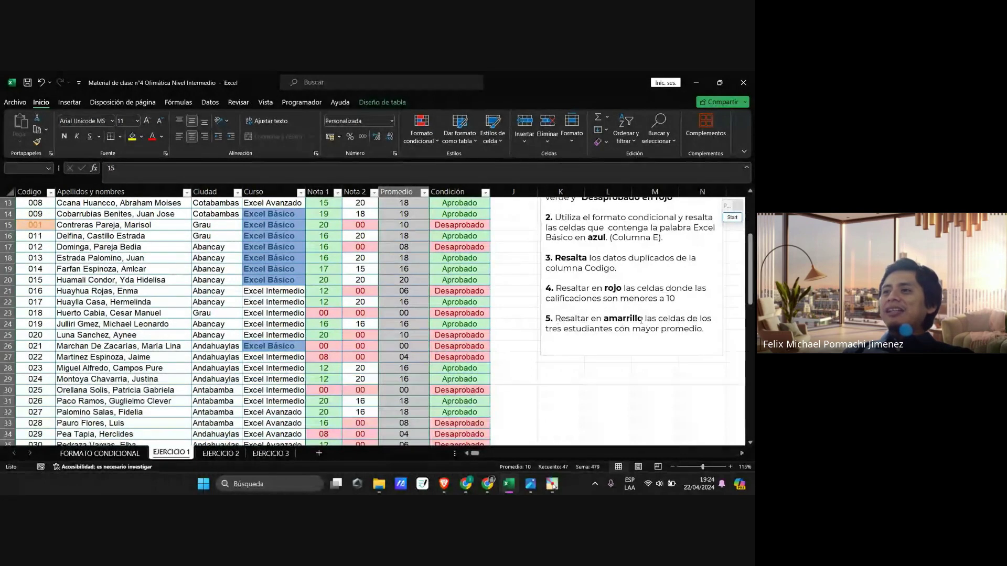
{"action": "scroll", "coordinate": [698, 340], "scroll_direction": "up", "scroll_amount": 2}
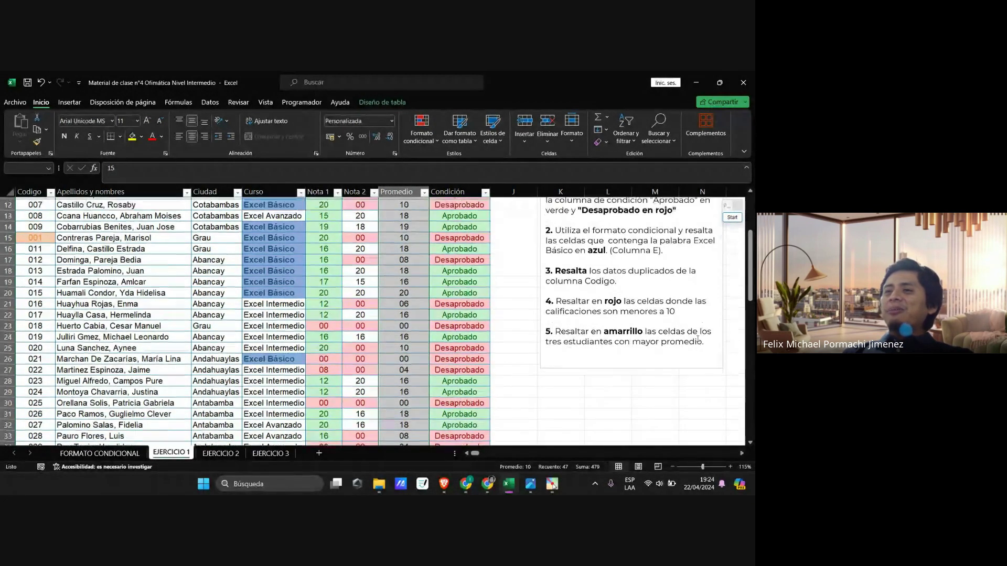
{"action": "scroll", "coordinate": [653, 353], "scroll_direction": "down", "scroll_amount": 1}
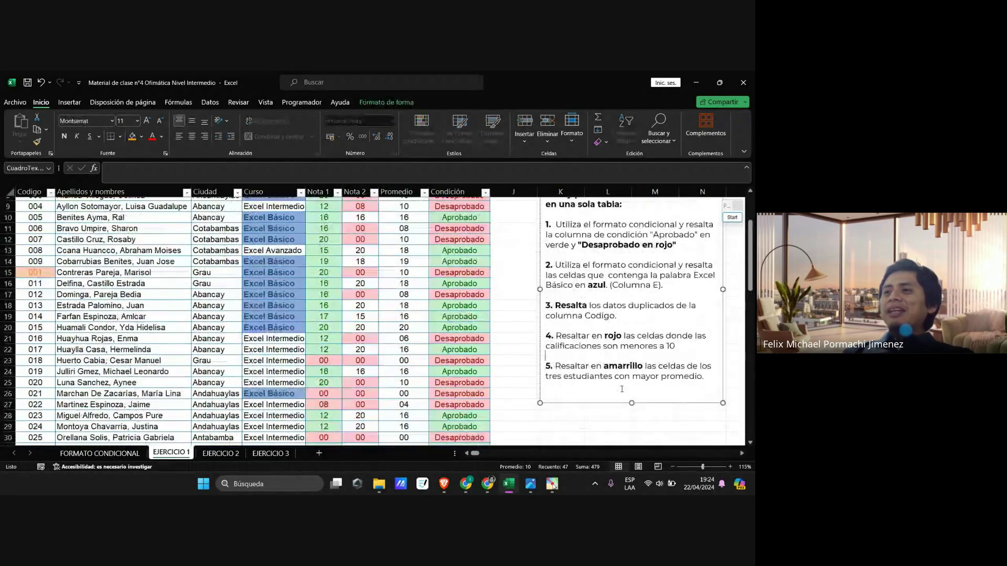
{"action": "left_click_drag", "start_coordinate": [706, 362], "coordinate": [546, 350]}
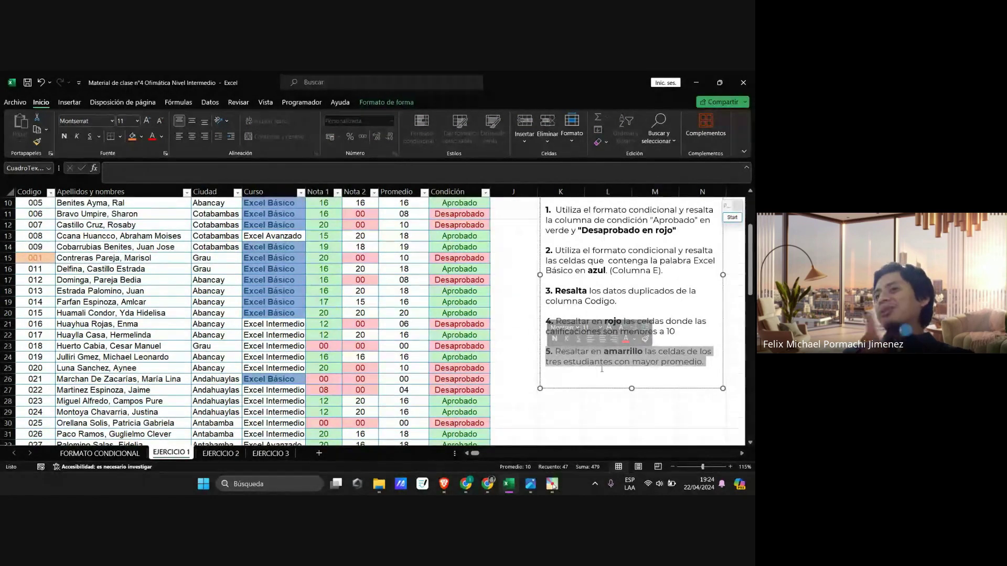
Step: Start a 10 superiores conditional formatting rule for the Promedio cells H6:H52
{"action": "scroll", "coordinate": [436, 305], "scroll_direction": "up", "scroll_amount": 3}
{"action": "left_click", "coordinate": [405, 291]}
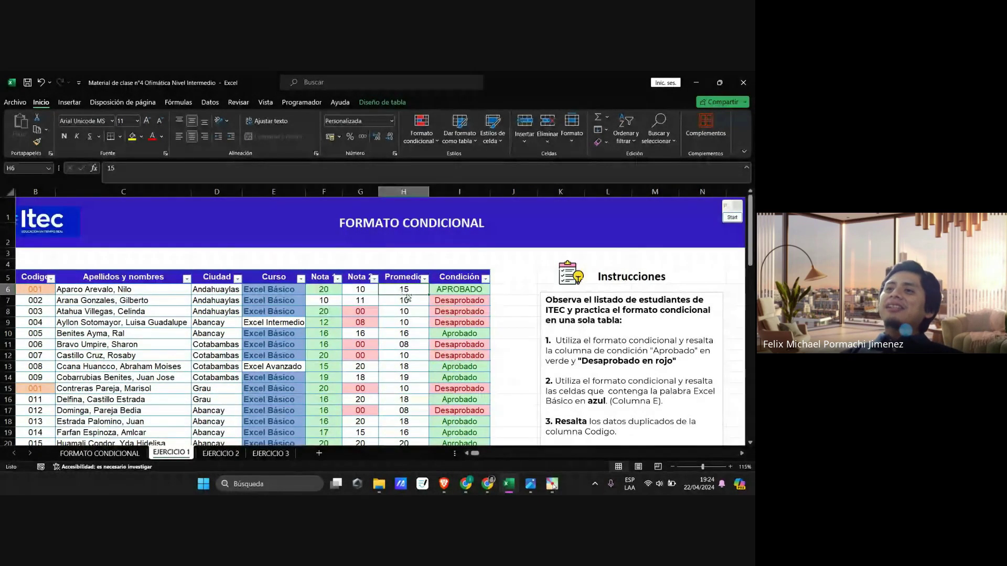
{"action": "key", "text": "ctrl+shift+Down"}
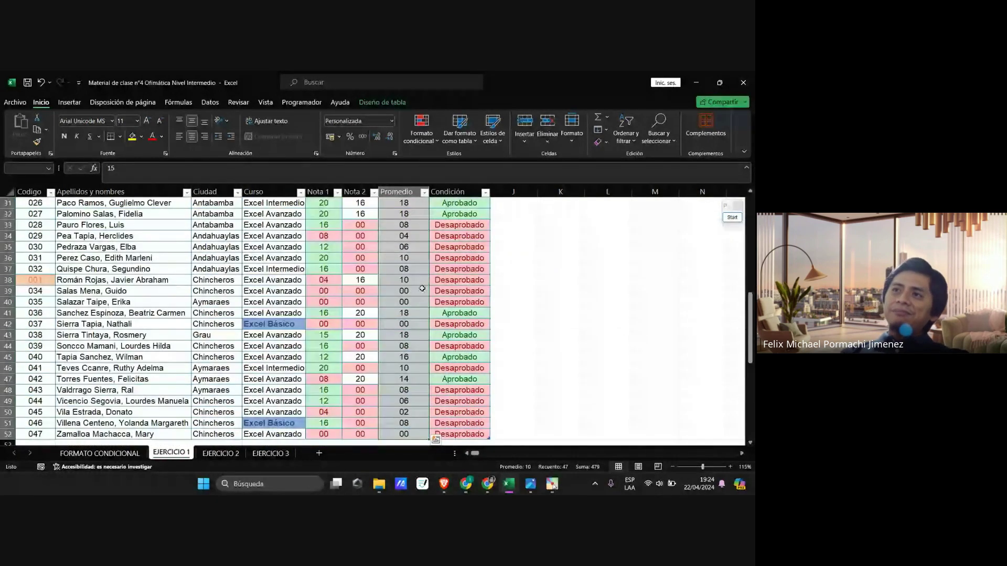
{"action": "left_click", "coordinate": [422, 137]}
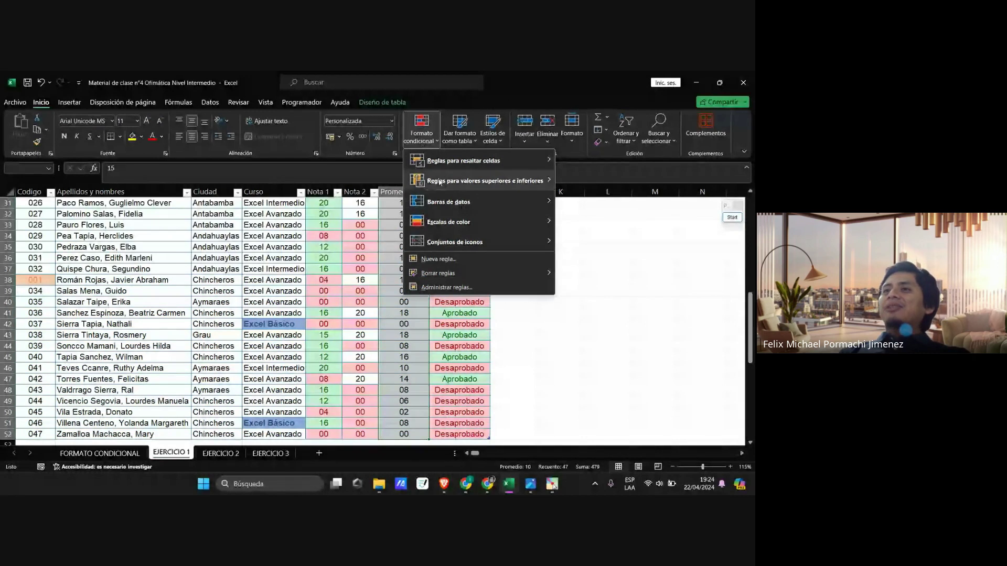
{"action": "mouse_move", "coordinate": [440, 183]}
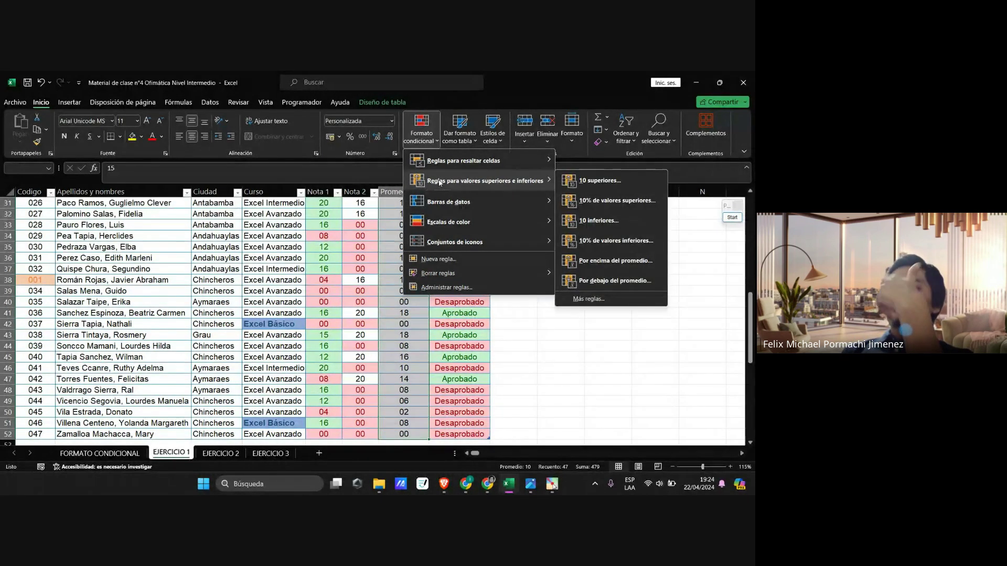
{"action": "left_click", "coordinate": [604, 181]}
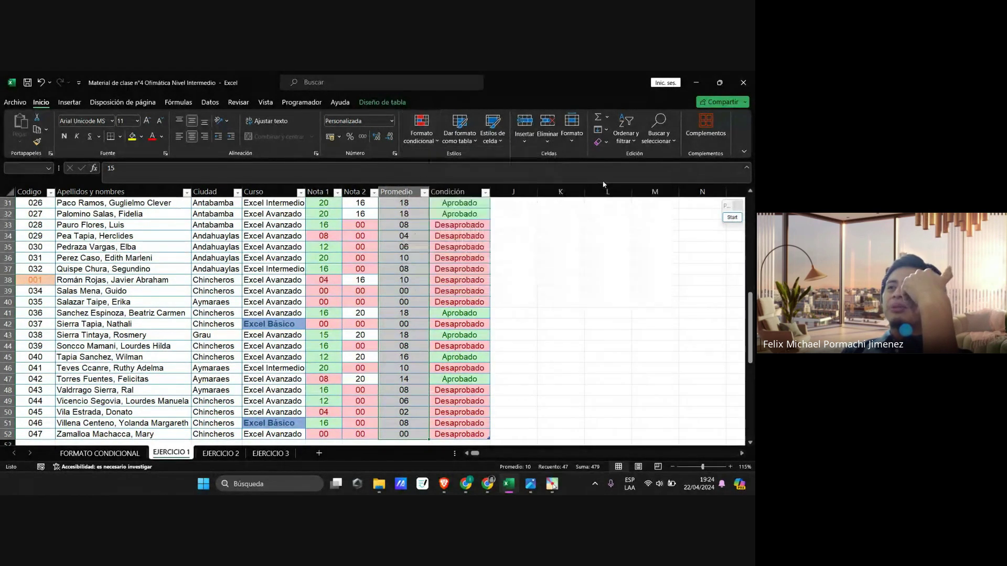
Step: Magnify the 10 superiores dialog and examine its number of top values and its format option
{"action": "left_click", "coordinate": [733, 216]}
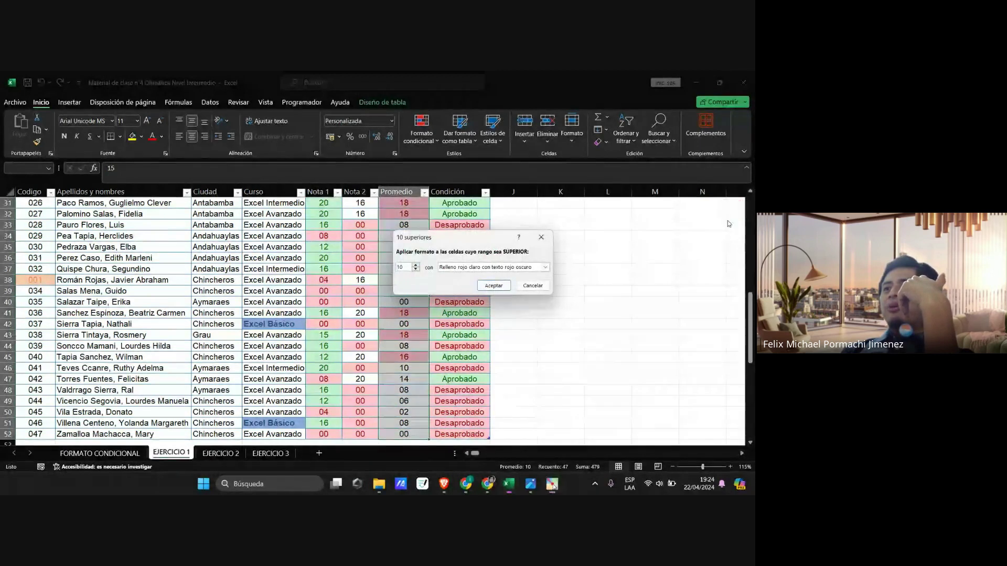
{"action": "scroll", "coordinate": [397, 247], "scroll_direction": "up", "scroll_amount": 5}
{"action": "scroll", "coordinate": [161, 80], "scroll_direction": "up", "scroll_amount": 4}
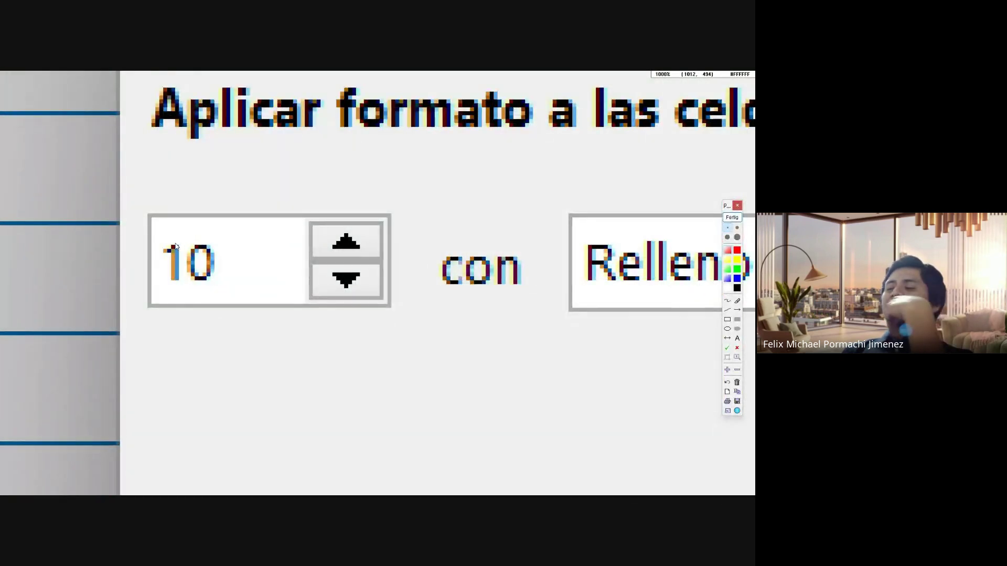
{"action": "scroll", "coordinate": [175, 246], "scroll_direction": "down", "scroll_amount": 4}
{"action": "scroll", "coordinate": [335, 247], "scroll_direction": "up", "scroll_amount": 4}
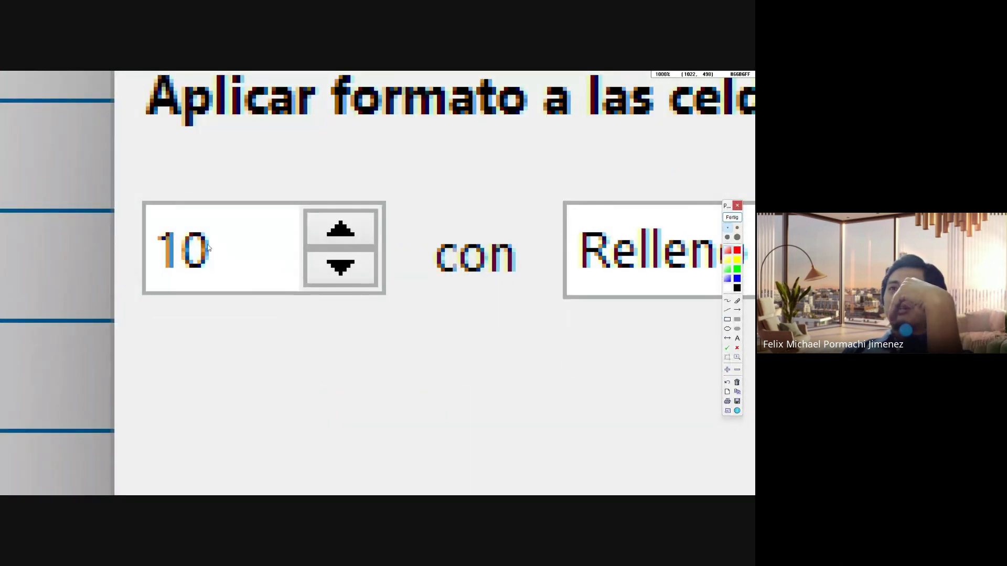
{"action": "scroll", "coordinate": [220, 244], "scroll_direction": "down", "scroll_amount": 5}
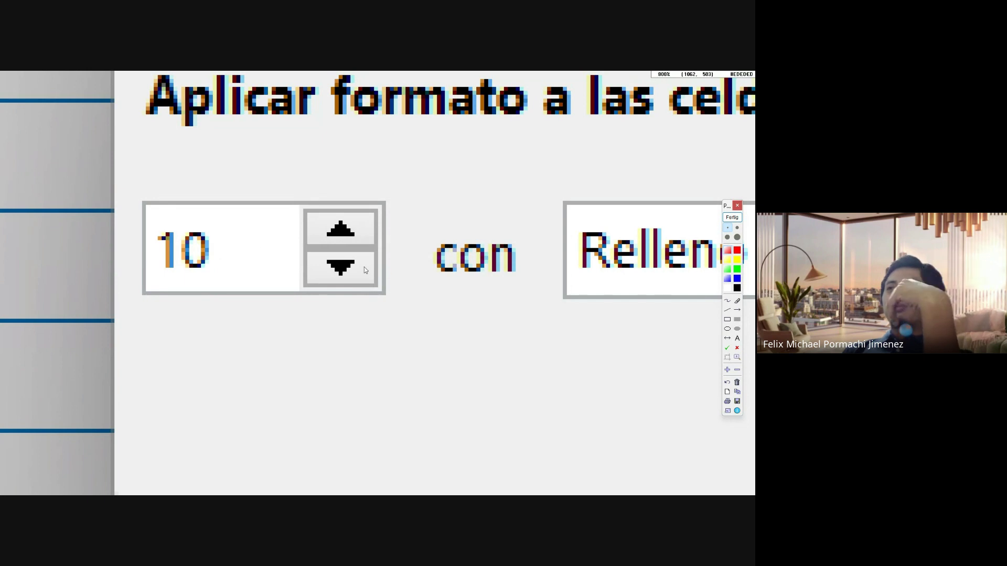
{"action": "scroll", "coordinate": [535, 254], "scroll_direction": "up", "scroll_amount": 5}
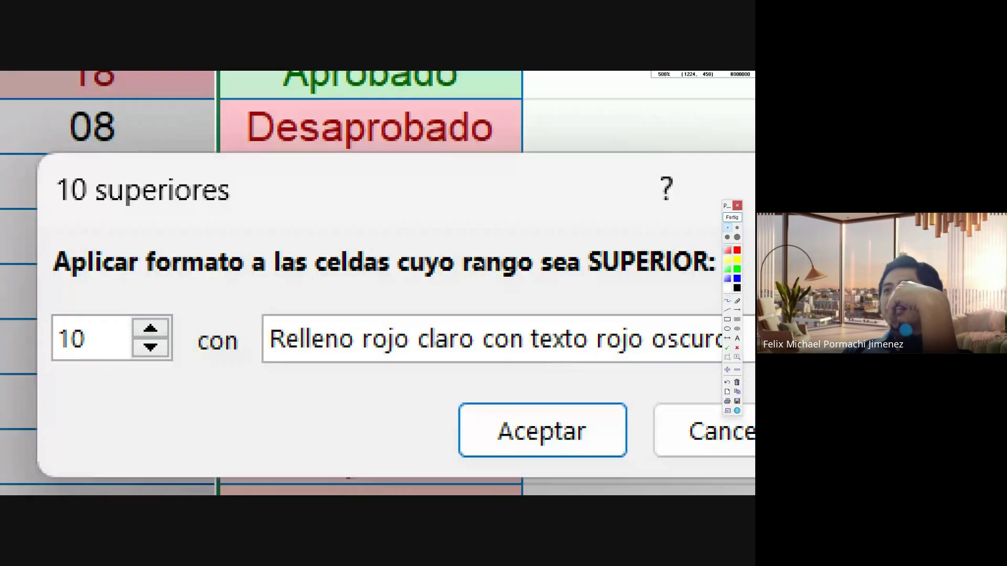
{"action": "scroll", "coordinate": [535, 254], "scroll_direction": "down", "scroll_amount": 1}
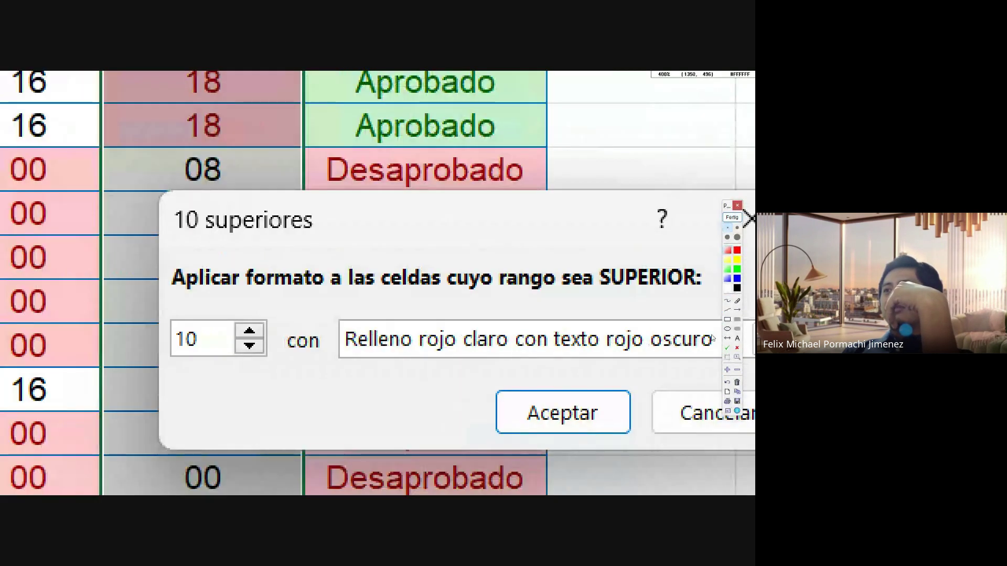
{"action": "left_click", "coordinate": [732, 217]}
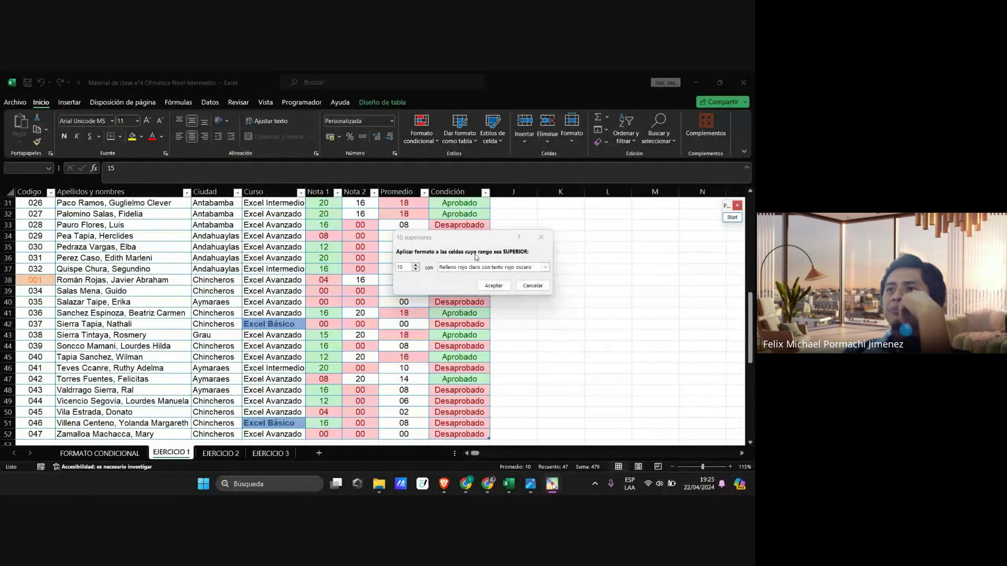
Step: Set the number of top values in the rule to 3 and check it with the screen magnifier
{"action": "left_click", "coordinate": [416, 270]}
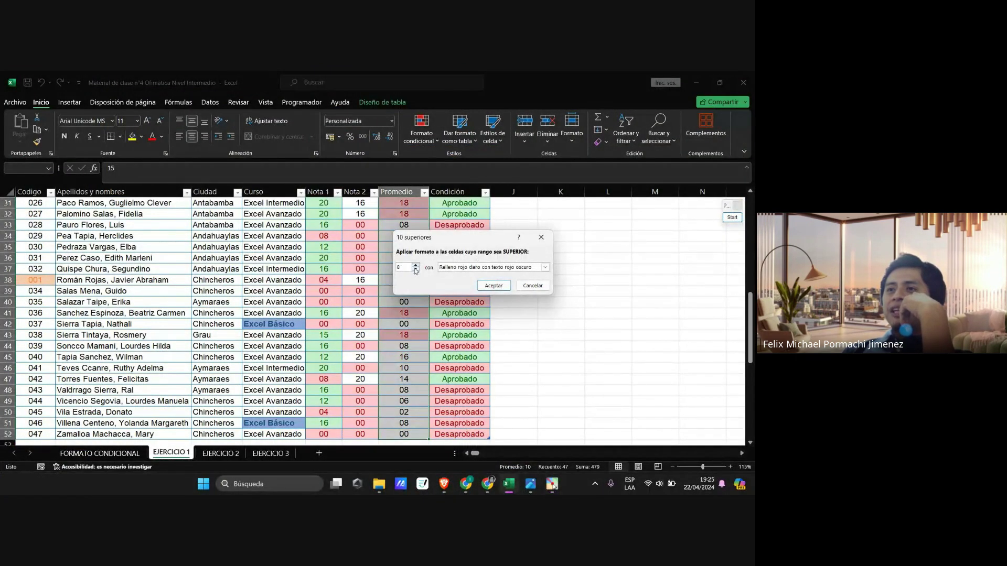
{"action": "left_click", "coordinate": [415, 270]}
{"action": "left_click", "coordinate": [416, 270]}
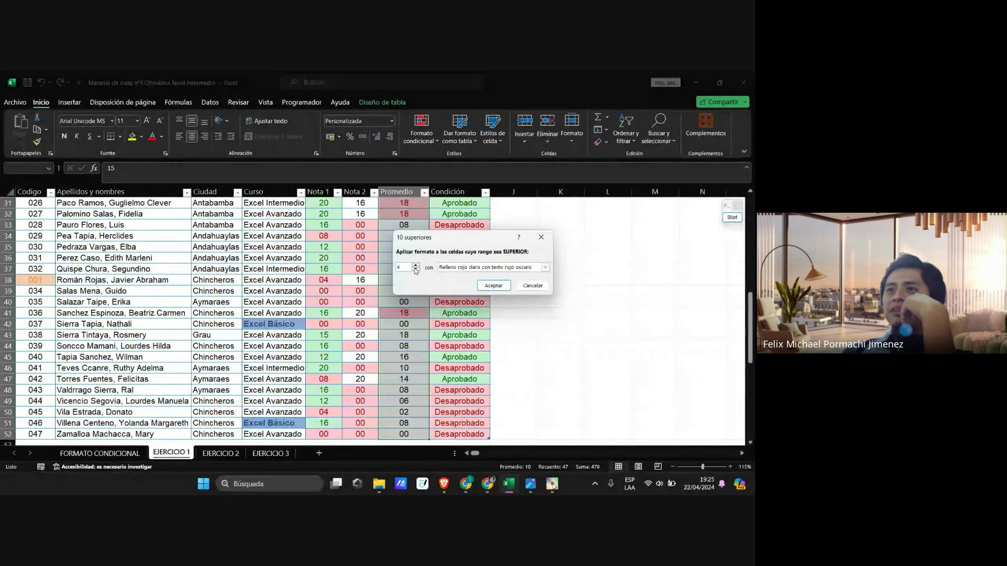
{"action": "left_click", "coordinate": [732, 217]}
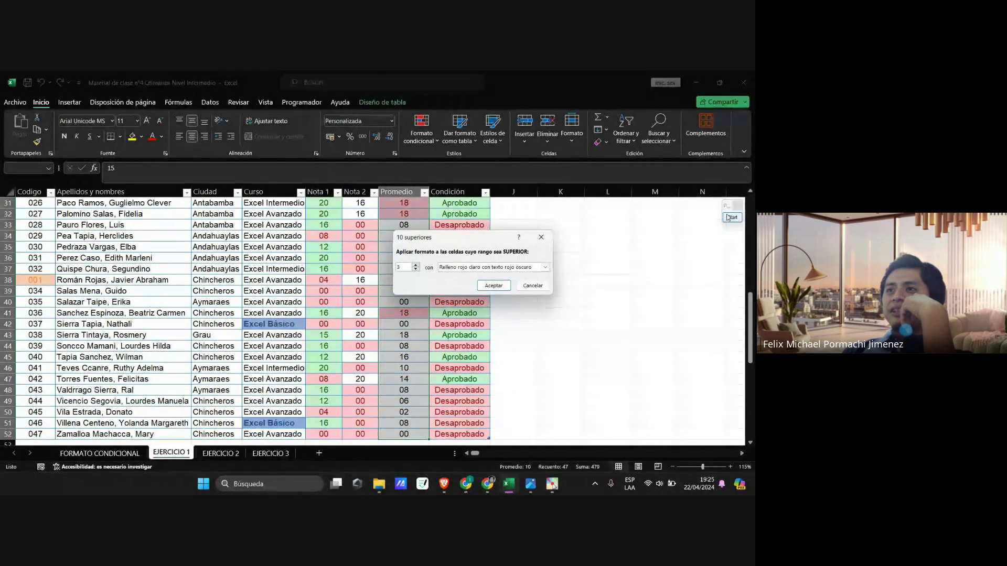
{"action": "scroll", "coordinate": [399, 270], "scroll_direction": "up", "scroll_amount": 6}
{"action": "scroll", "coordinate": [165, 363], "scroll_direction": "down", "scroll_amount": 6}
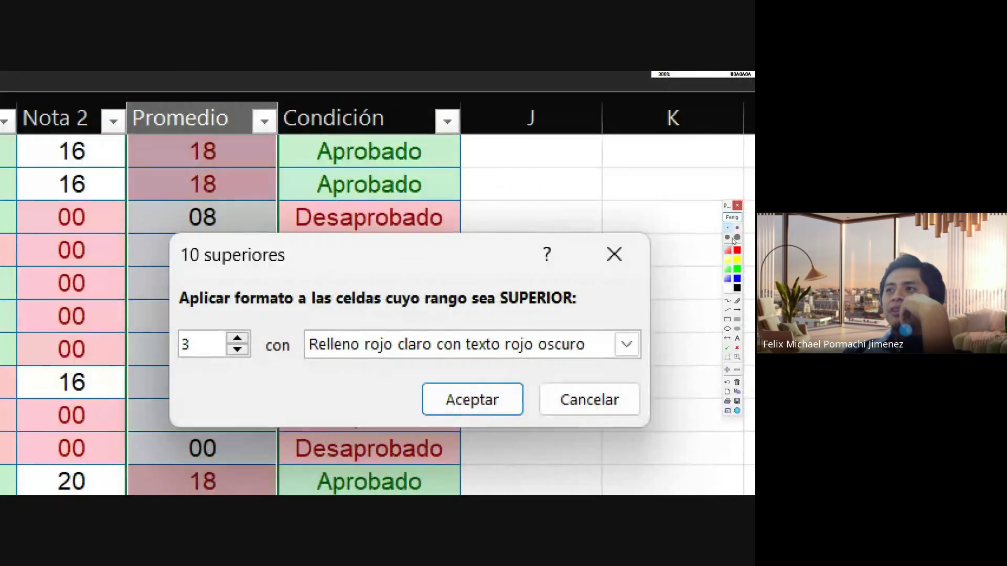
{"action": "key", "text": "Escape"}
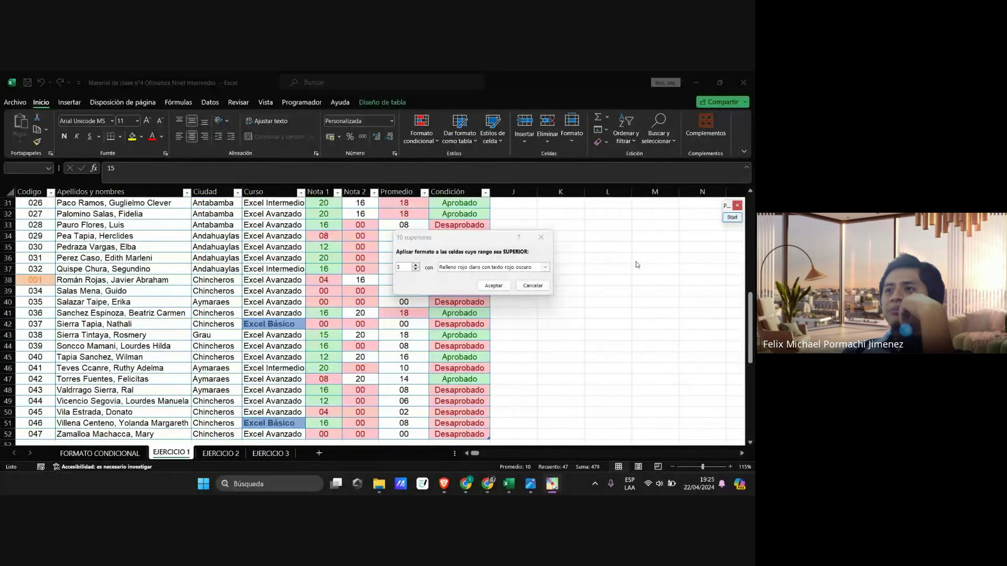
Step: Give the top-value rule the format Relleno amarillo con texto amarillo oscuro and apply it to the Promedio cells
{"action": "left_click", "coordinate": [545, 267]}
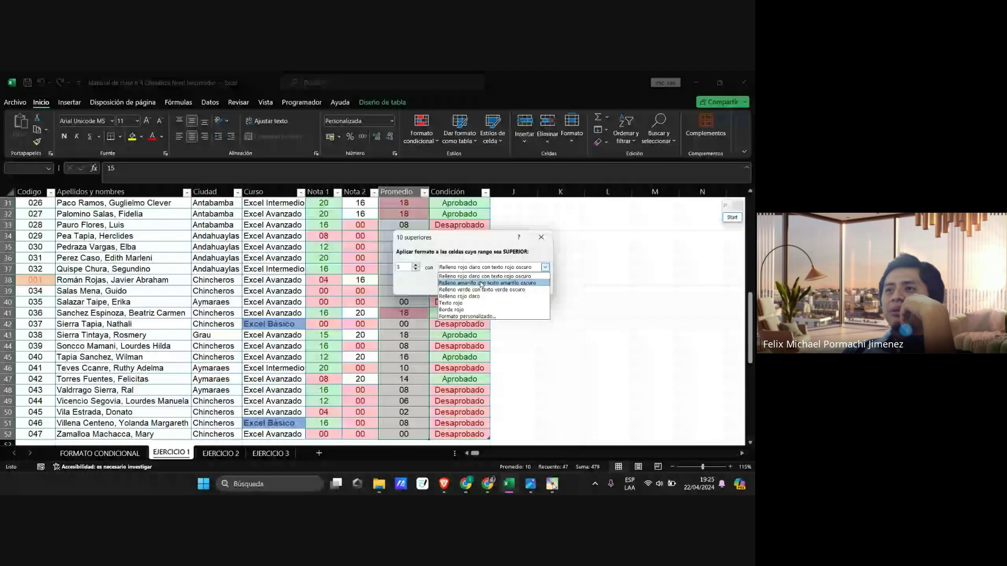
{"action": "left_click", "coordinate": [482, 283]}
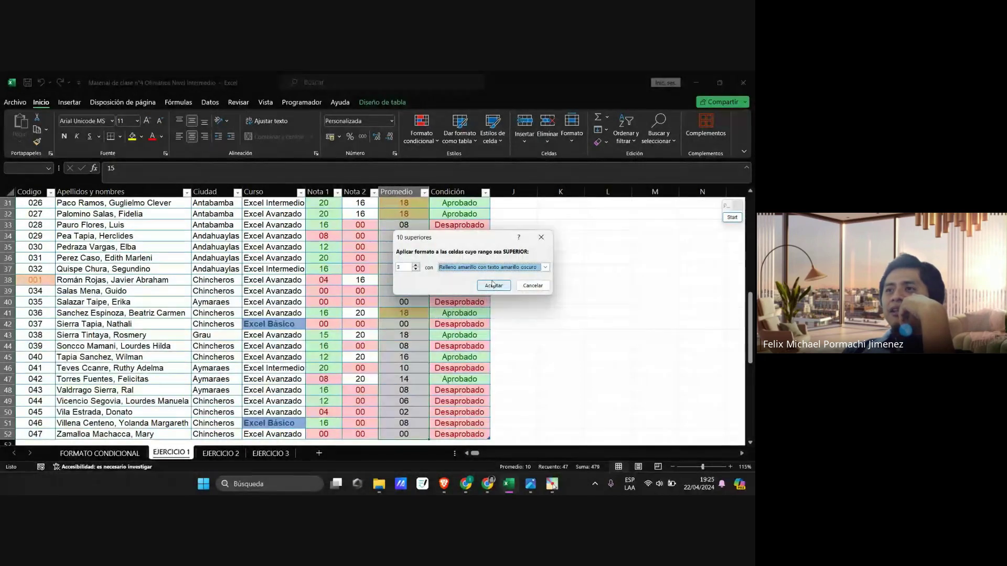
{"action": "left_click", "coordinate": [493, 285]}
Step: Look through the whole Promedio column to examine which averages are highlighted in yellow and compare them with instruction 5
{"action": "scroll", "coordinate": [402, 328], "scroll_direction": "up", "scroll_amount": 9}
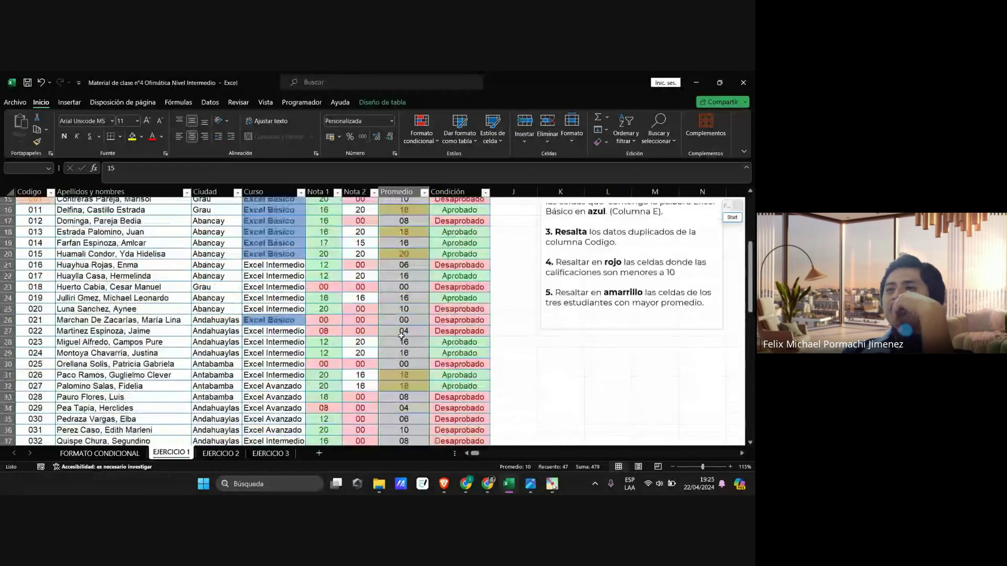
{"action": "scroll", "coordinate": [392, 278], "scroll_direction": "down", "scroll_amount": 3}
{"action": "scroll", "coordinate": [392, 279], "scroll_direction": "down", "scroll_amount": 10}
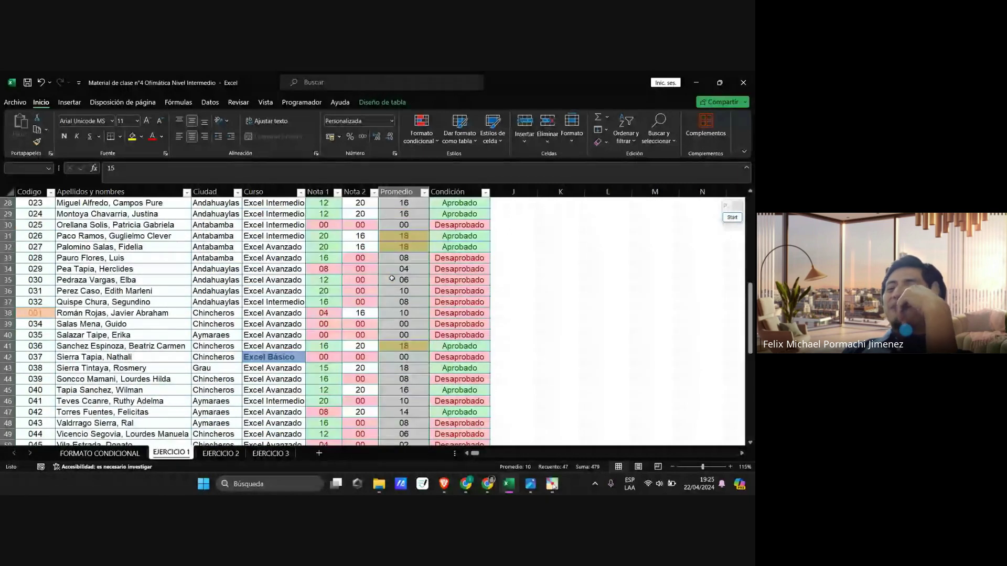
{"action": "scroll", "coordinate": [392, 278], "scroll_direction": "up", "scroll_amount": 7}
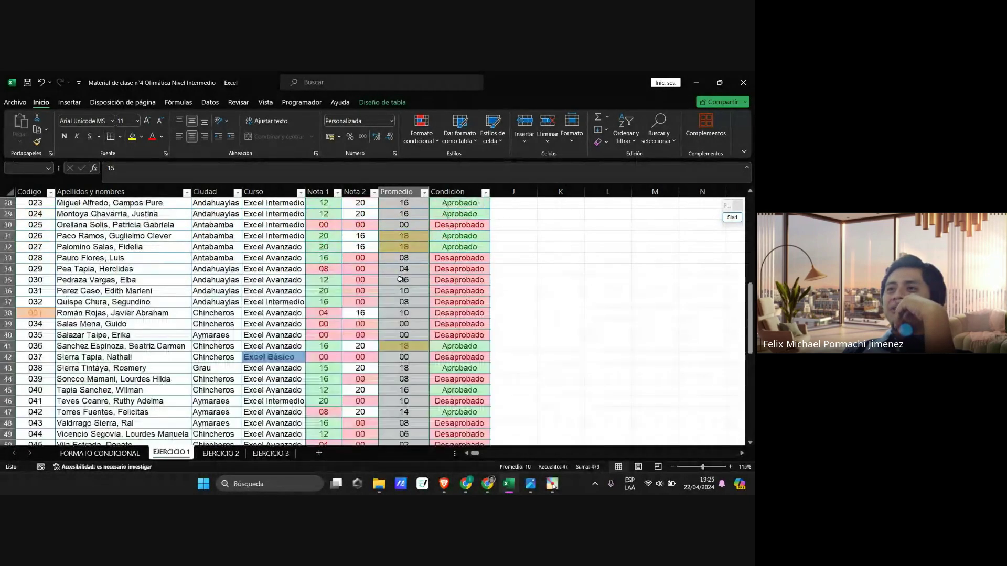
{"action": "scroll", "coordinate": [401, 280], "scroll_direction": "up", "scroll_amount": 1}
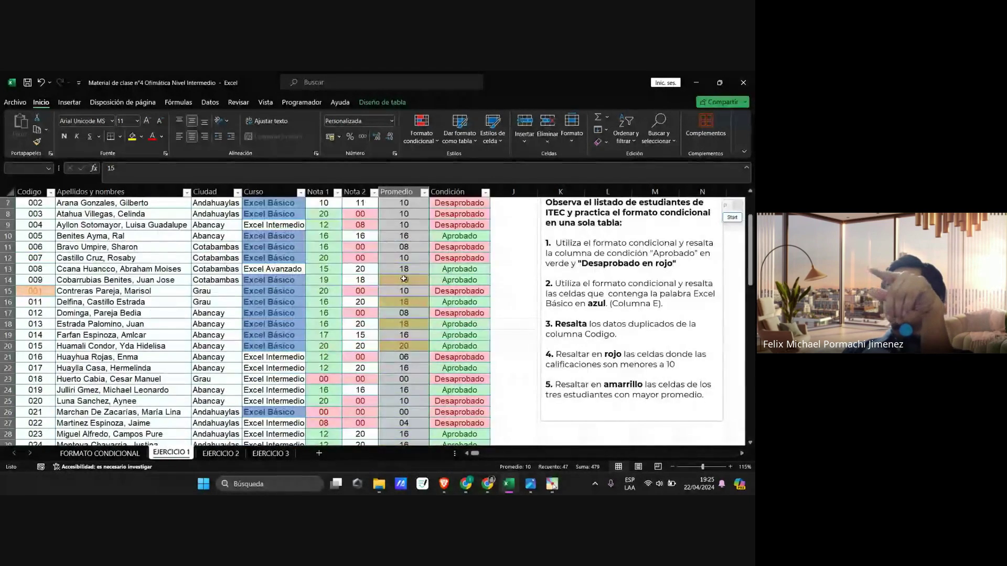
{"action": "scroll", "coordinate": [402, 280], "scroll_direction": "down", "scroll_amount": 4}
{"action": "scroll", "coordinate": [404, 279], "scroll_direction": "down", "scroll_amount": 2}
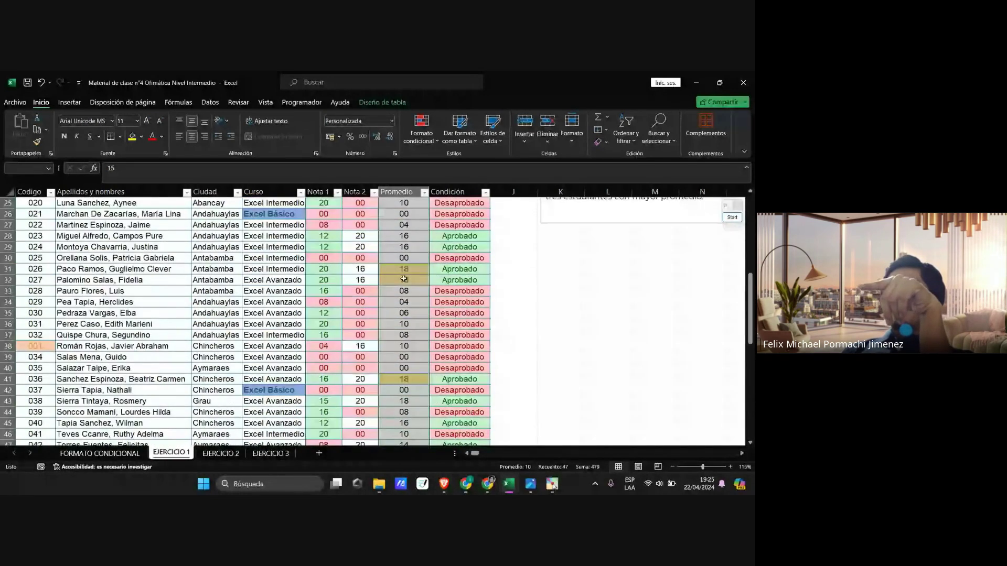
{"action": "scroll", "coordinate": [404, 279], "scroll_direction": "up", "scroll_amount": 5}
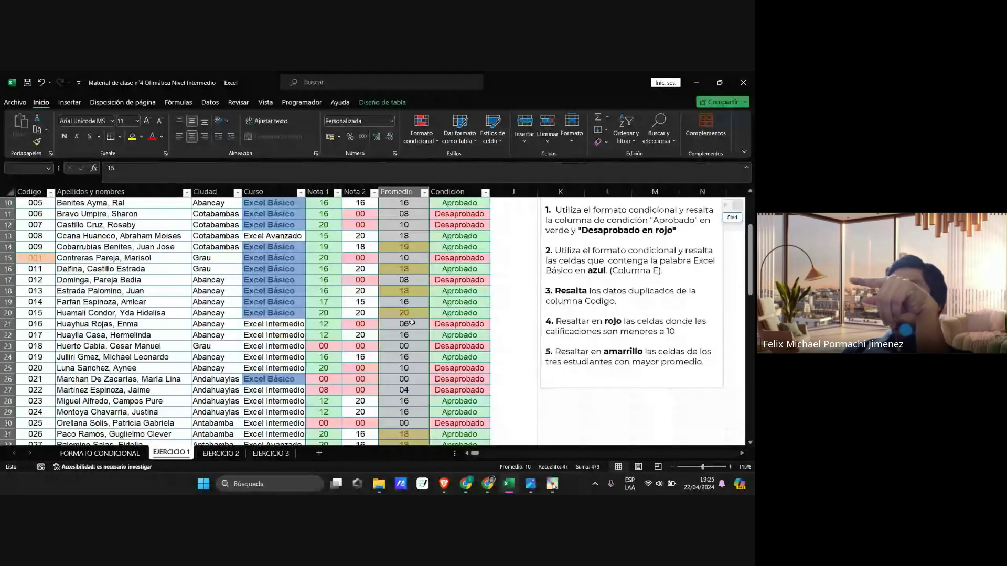
{"action": "scroll", "coordinate": [413, 313], "scroll_direction": "up", "scroll_amount": 3}
{"action": "scroll", "coordinate": [418, 312], "scroll_direction": "down", "scroll_amount": 4}
{"action": "scroll", "coordinate": [418, 313], "scroll_direction": "down", "scroll_amount": 2}
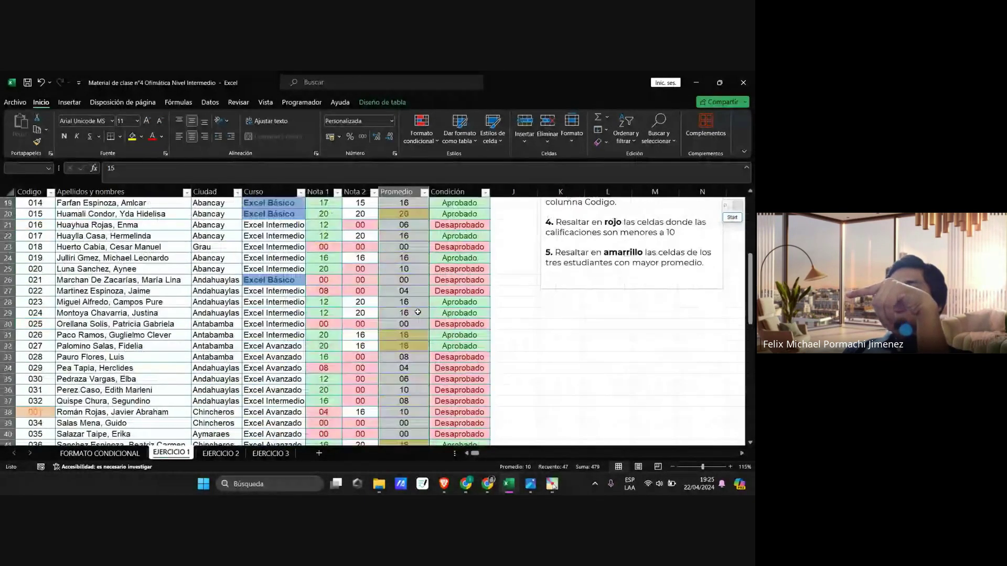
{"action": "scroll", "coordinate": [629, 360], "scroll_direction": "up", "scroll_amount": 2}
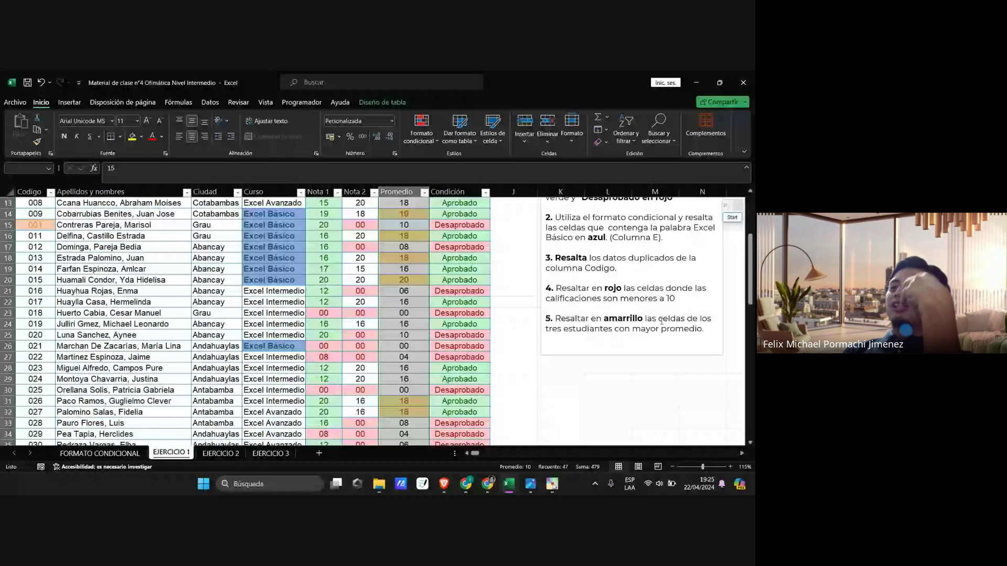
{"action": "scroll", "coordinate": [540, 306], "scroll_direction": "up", "scroll_amount": 5}
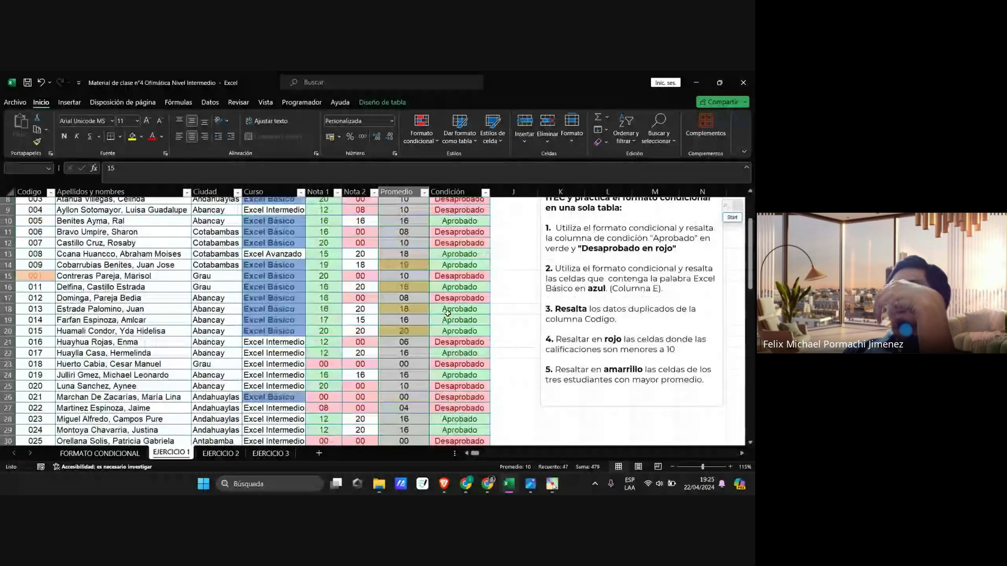
{"action": "scroll", "coordinate": [402, 277], "scroll_direction": "down", "scroll_amount": 3}
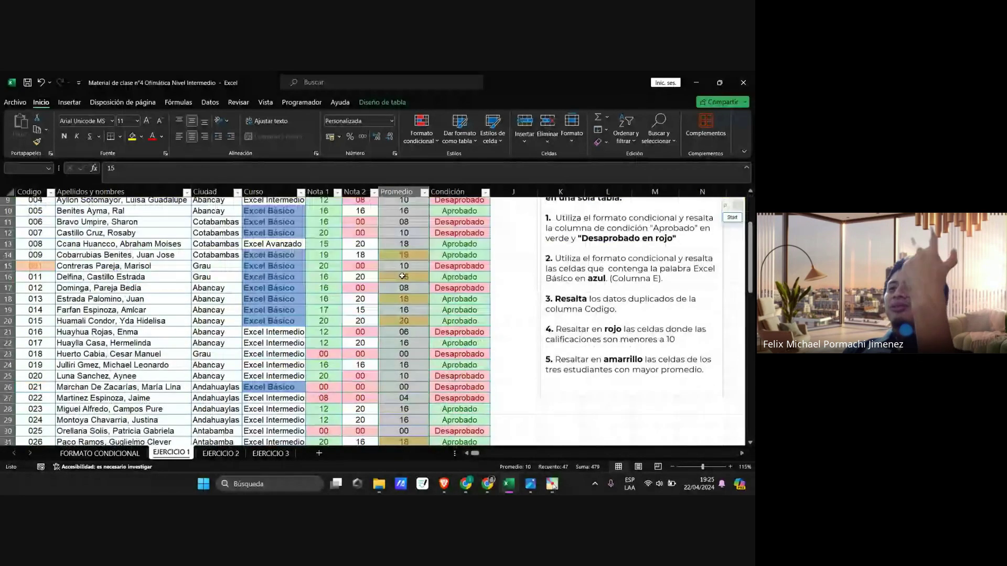
{"action": "scroll", "coordinate": [402, 276], "scroll_direction": "down", "scroll_amount": 1}
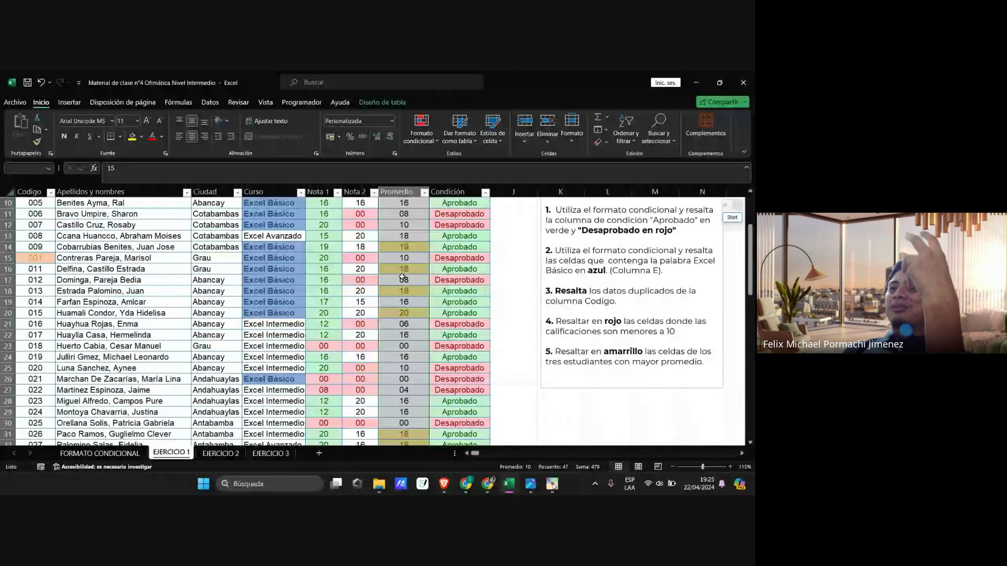
{"action": "scroll", "coordinate": [402, 277], "scroll_direction": "down", "scroll_amount": 9}
{"action": "scroll", "coordinate": [402, 277], "scroll_direction": "up", "scroll_amount": 8}
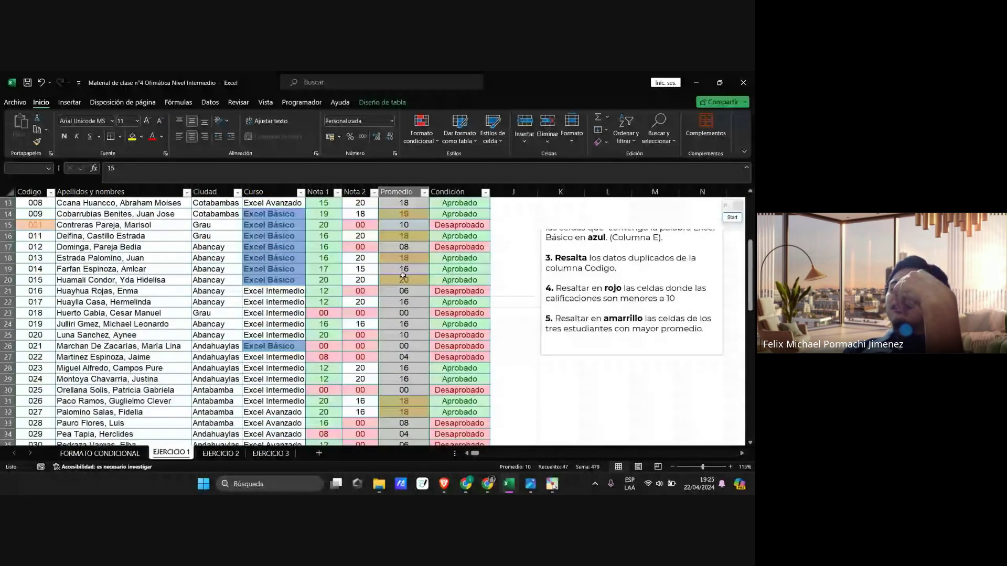
{"action": "scroll", "coordinate": [402, 277], "scroll_direction": "up", "scroll_amount": 2}
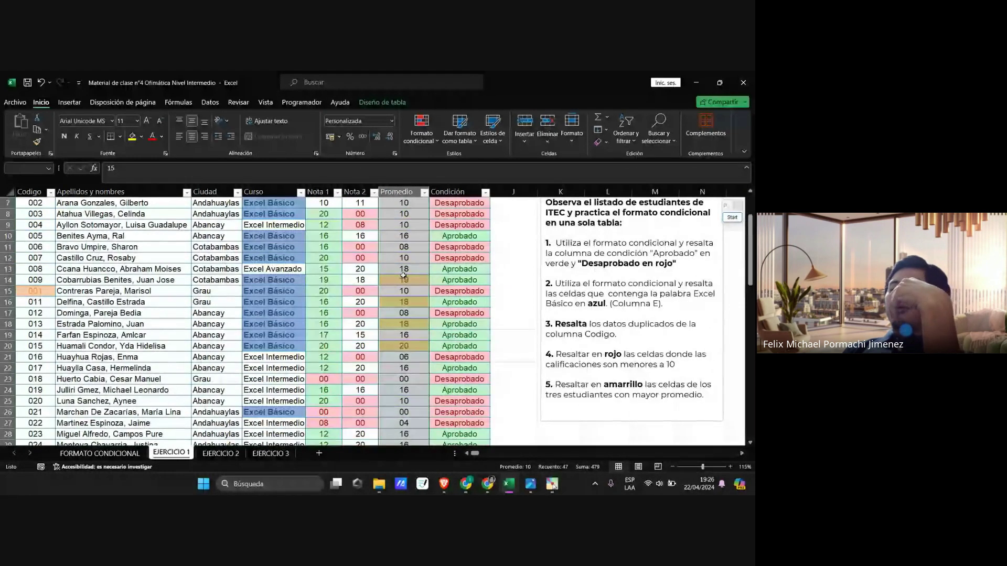
{"action": "scroll", "coordinate": [402, 276], "scroll_direction": "up", "scroll_amount": 2}
{"action": "scroll", "coordinate": [402, 276], "scroll_direction": "down", "scroll_amount": 2}
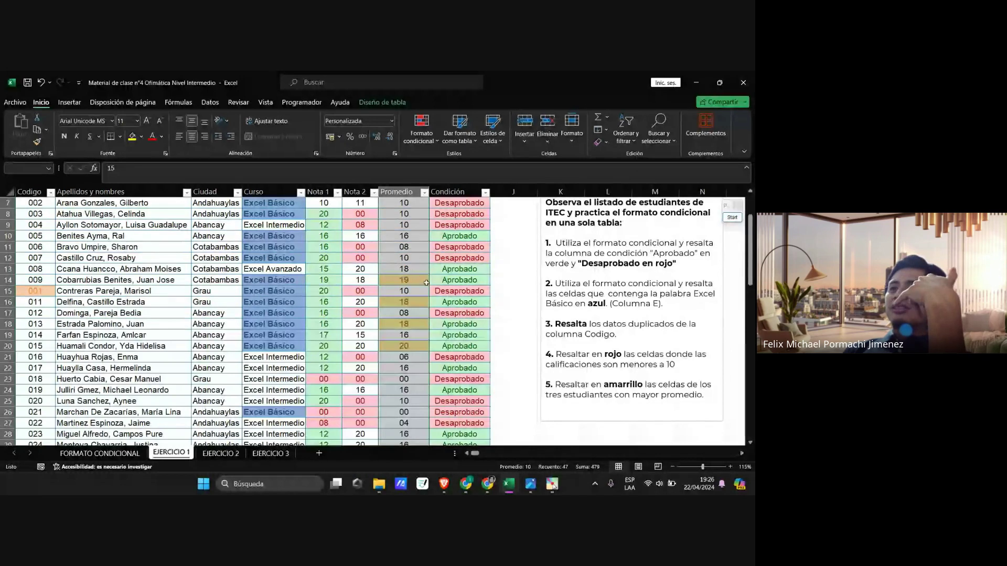
{"action": "scroll", "coordinate": [420, 298], "scroll_direction": "up", "scroll_amount": 2}
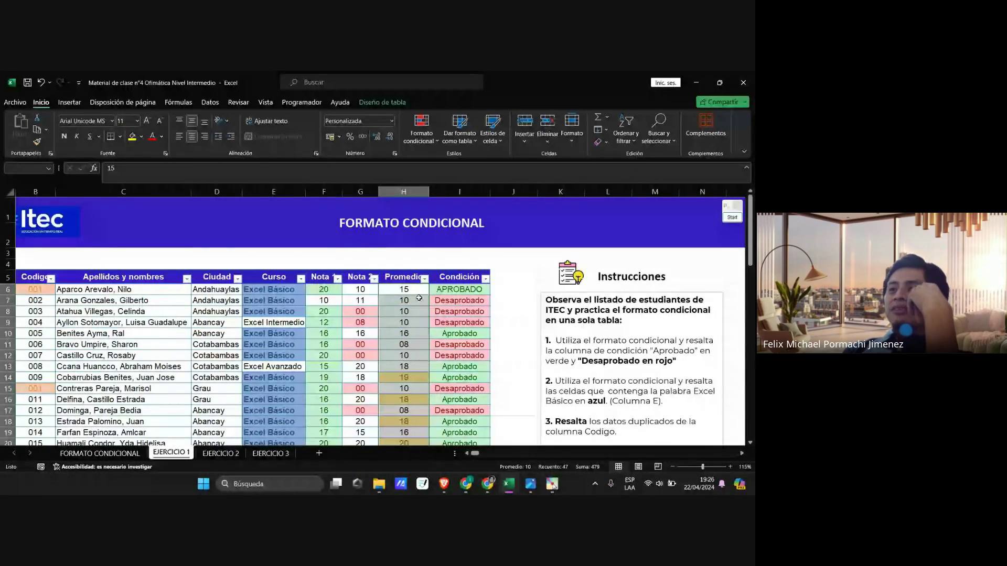
Step: Read the latest participant messages in the Google Meet chat and go back to the Excel workbook
{"action": "left_click", "coordinate": [465, 483]}
{"action": "left_click", "coordinate": [540, 427]}
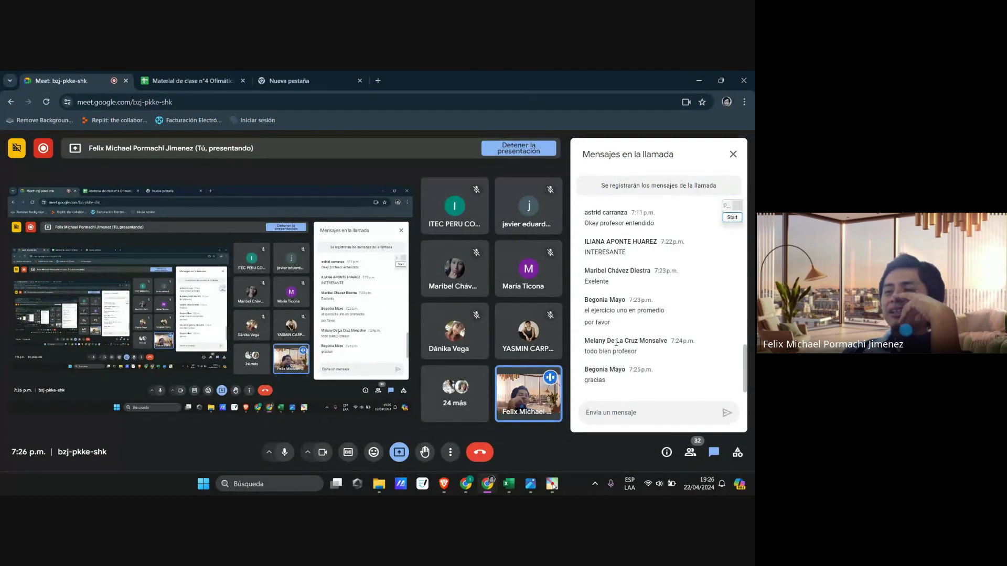
{"action": "left_click", "coordinate": [509, 484]}
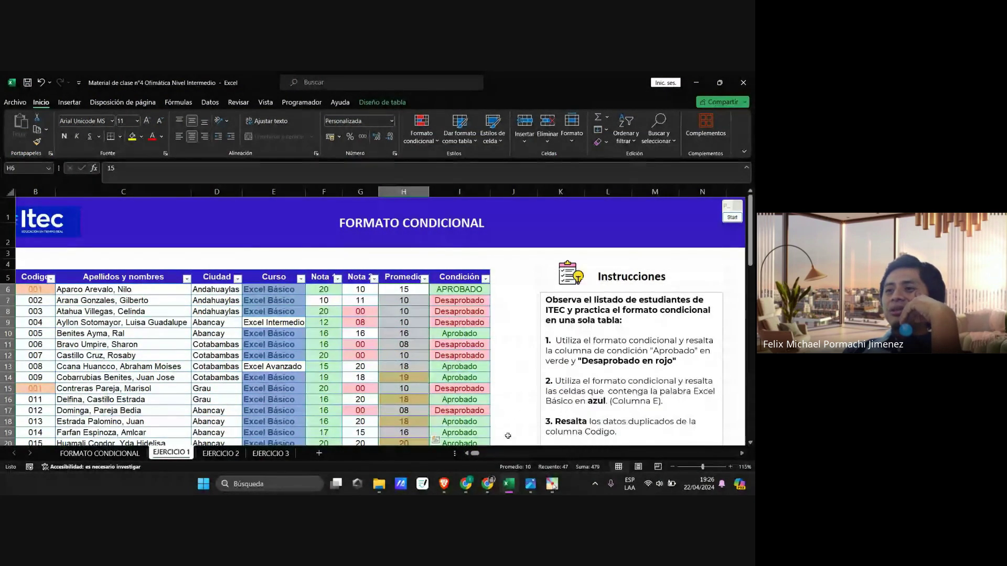
Step: Switch from the Excel workbook to the Google Meet call with its chat messages
{"action": "left_click", "coordinate": [465, 484]}
{"action": "mouse_move", "coordinate": [488, 483]}
{"action": "left_click", "coordinate": [426, 439]}
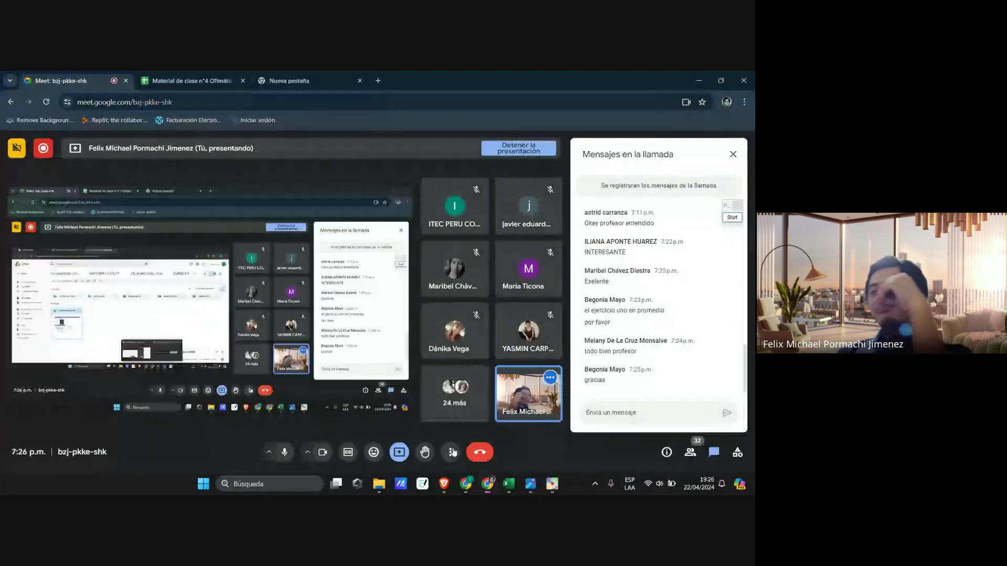